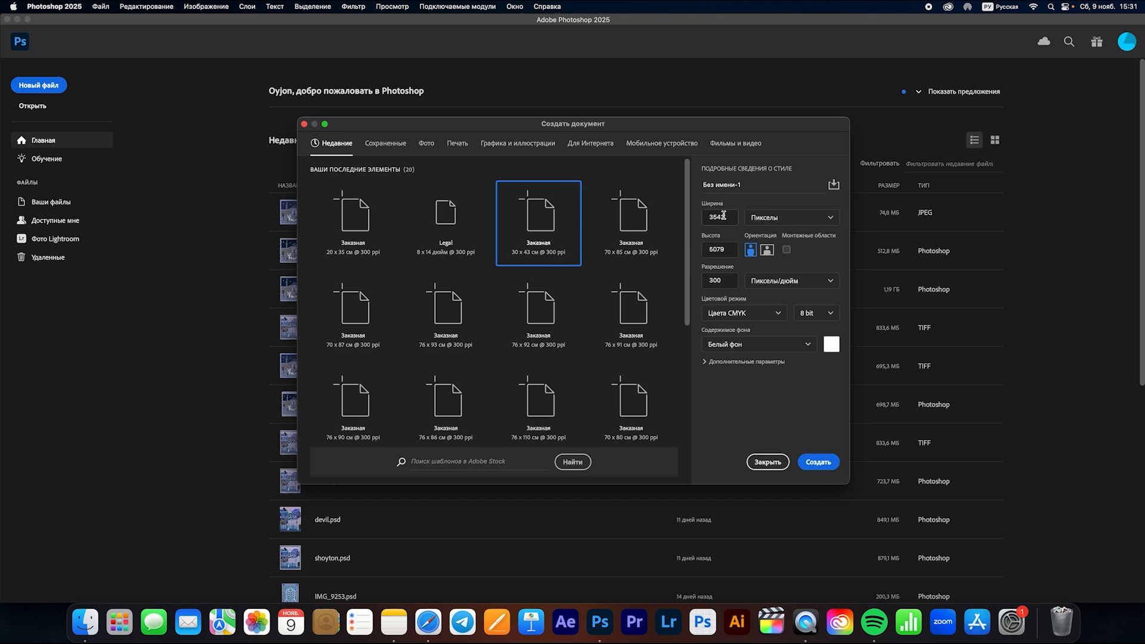
# - Switch the new document's size units to centimetres at 30 × 43 and keep the portrait orientation
pyautogui.click(719, 248)
pyautogui.click(781, 218)
pyautogui.click(779, 272)
pyautogui.click(766, 222)
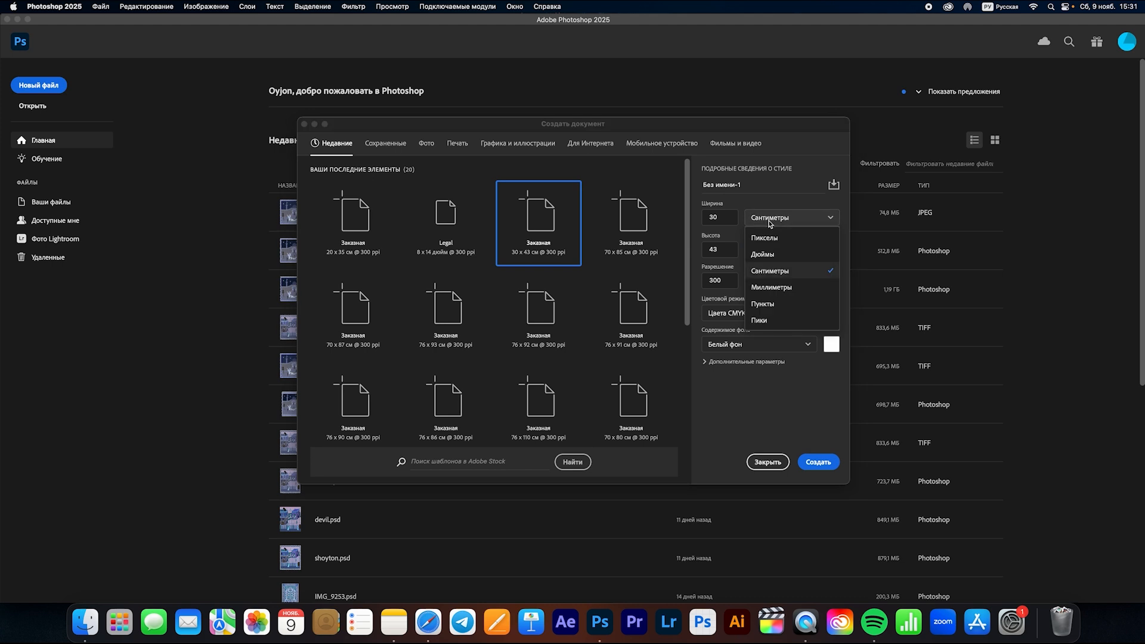
pyautogui.click(799, 207)
pyautogui.click(768, 251)
pyautogui.click(751, 250)
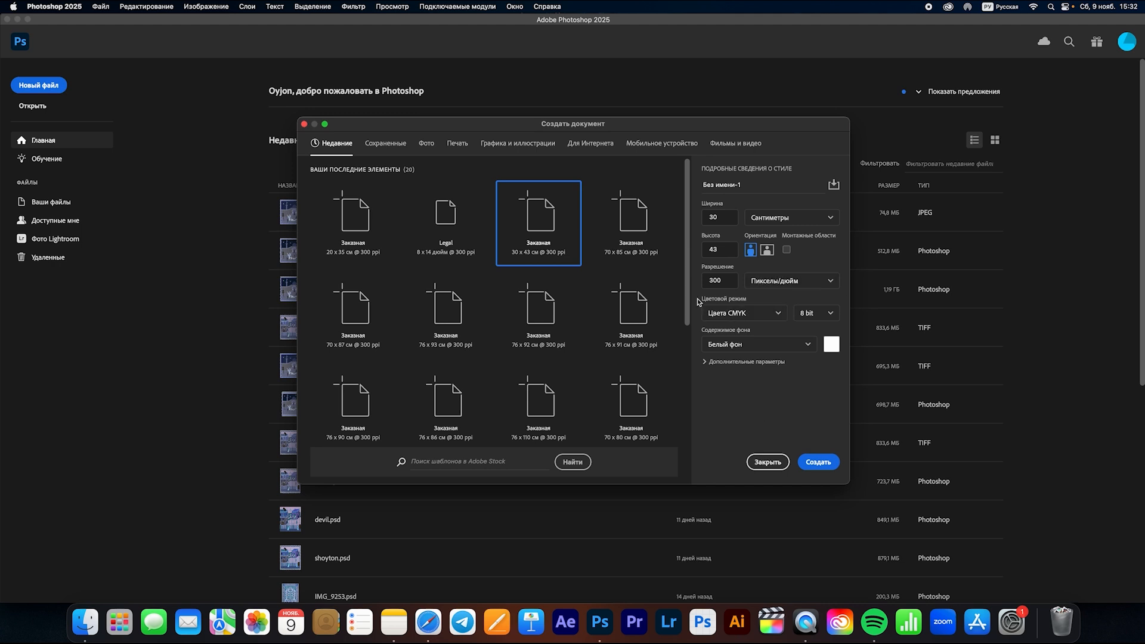
# - Review the new document's colour mode options, trying RGB and returning to CMYK
pyautogui.click(729, 314)
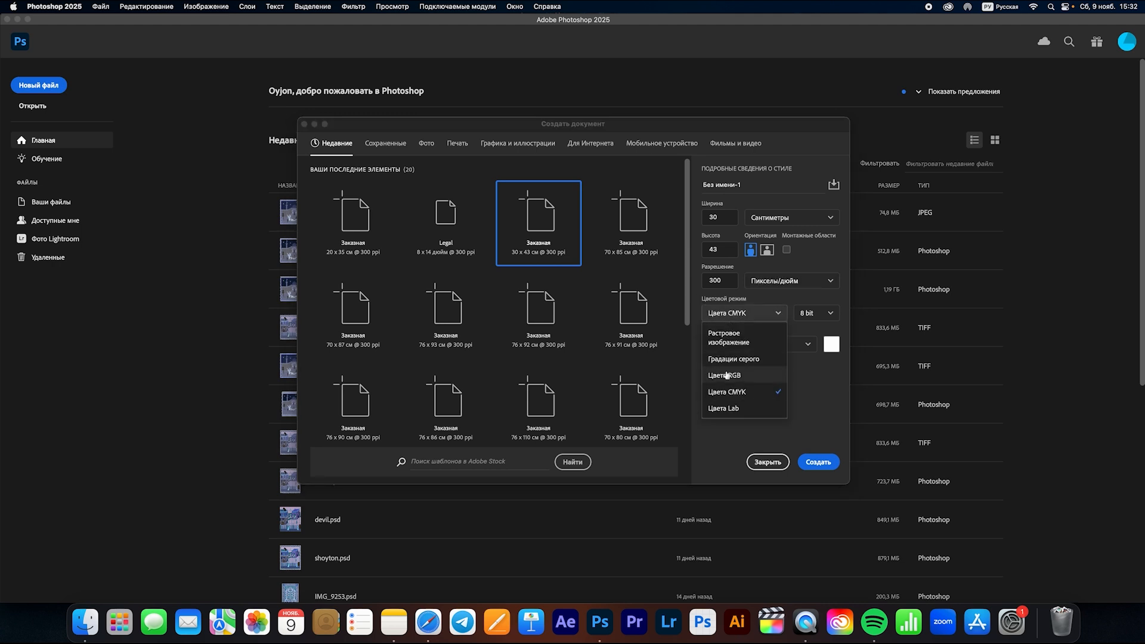
pyautogui.click(778, 311)
pyautogui.click(738, 314)
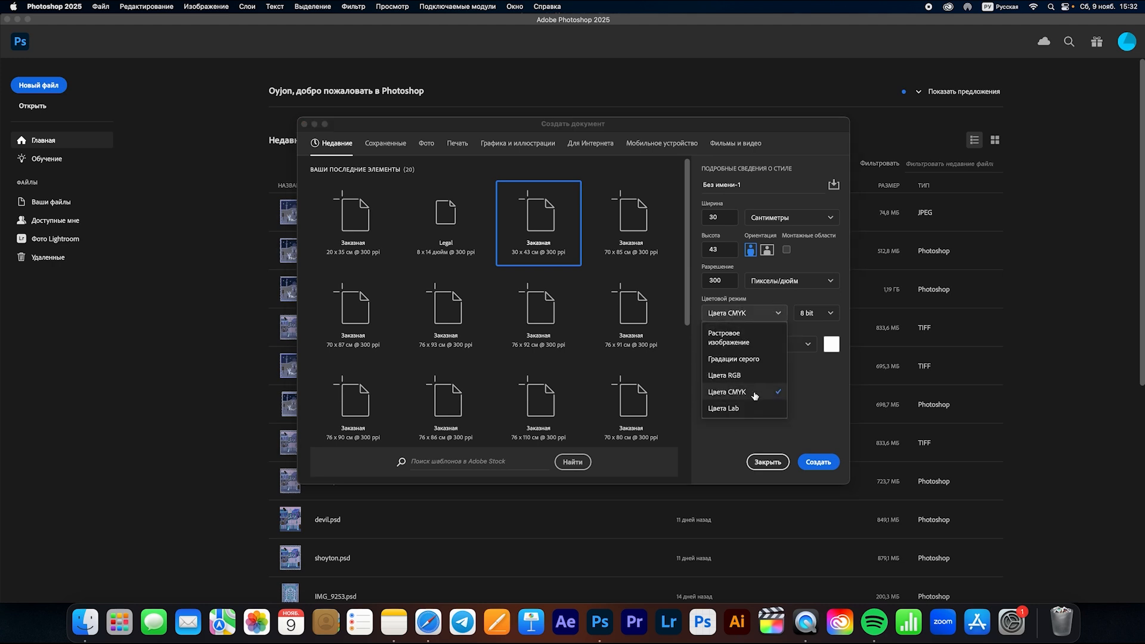
pyautogui.click(773, 316)
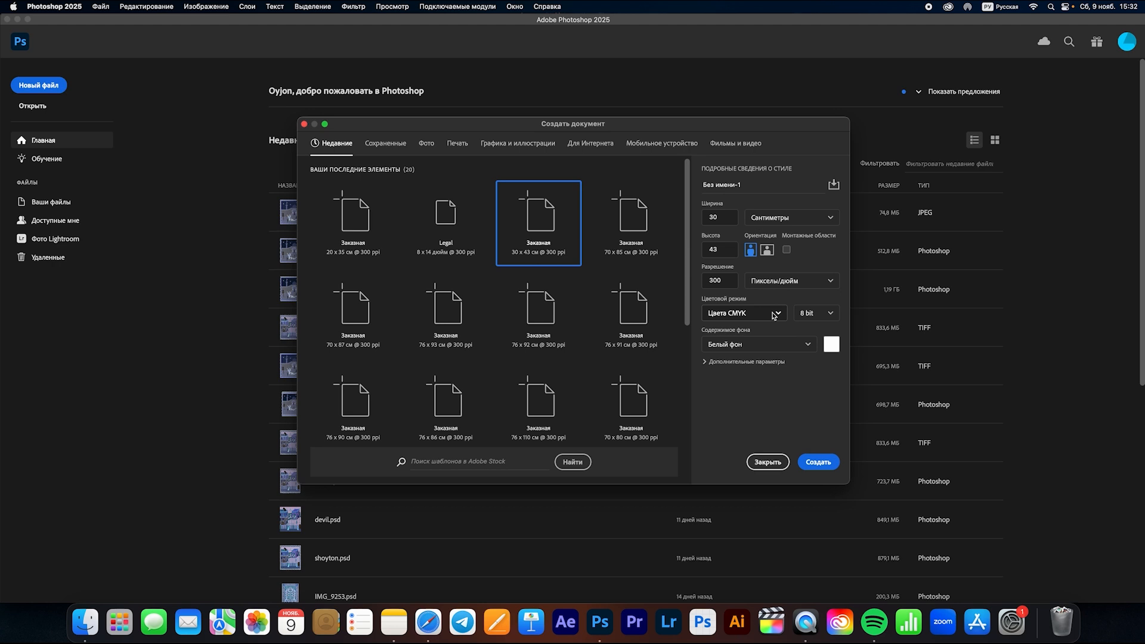
pyautogui.click(757, 316)
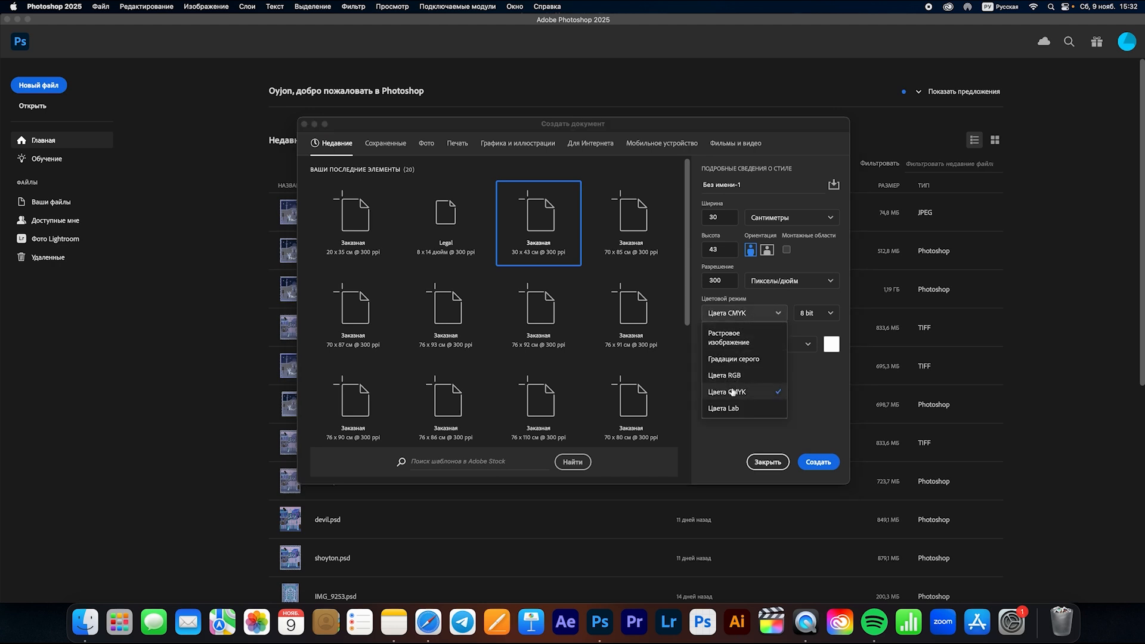
pyautogui.click(760, 375)
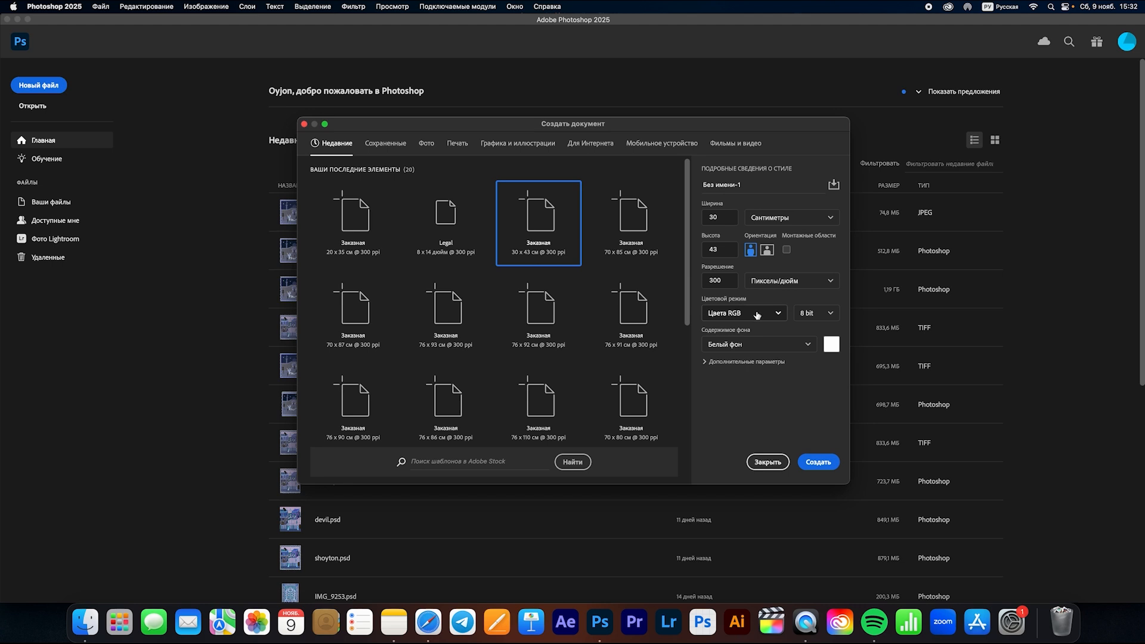
pyautogui.click(757, 315)
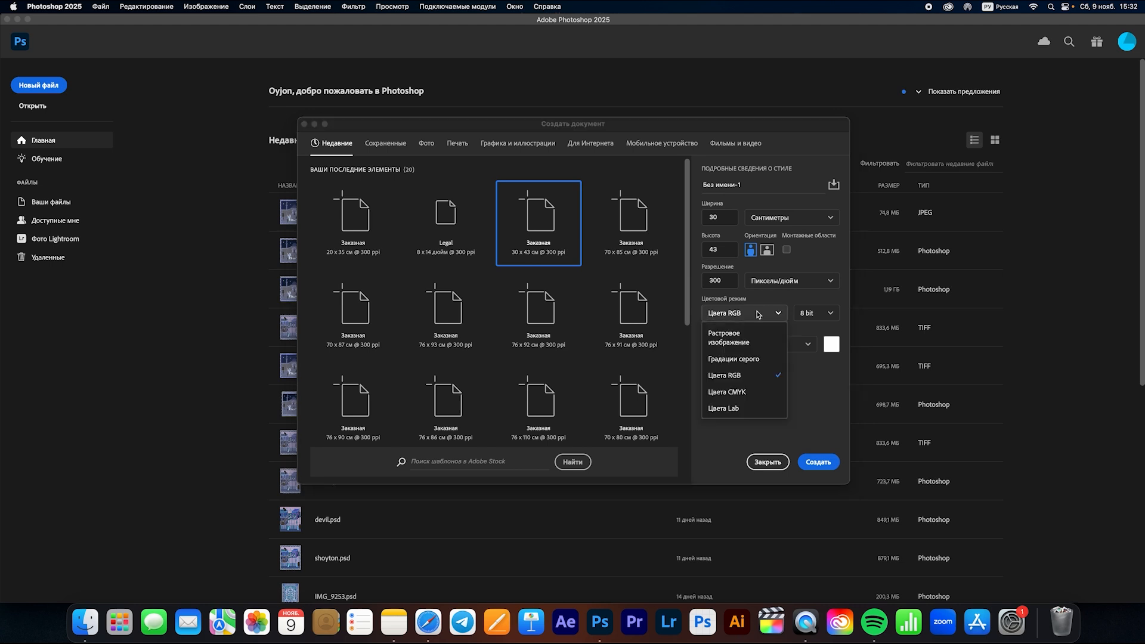
pyautogui.click(752, 391)
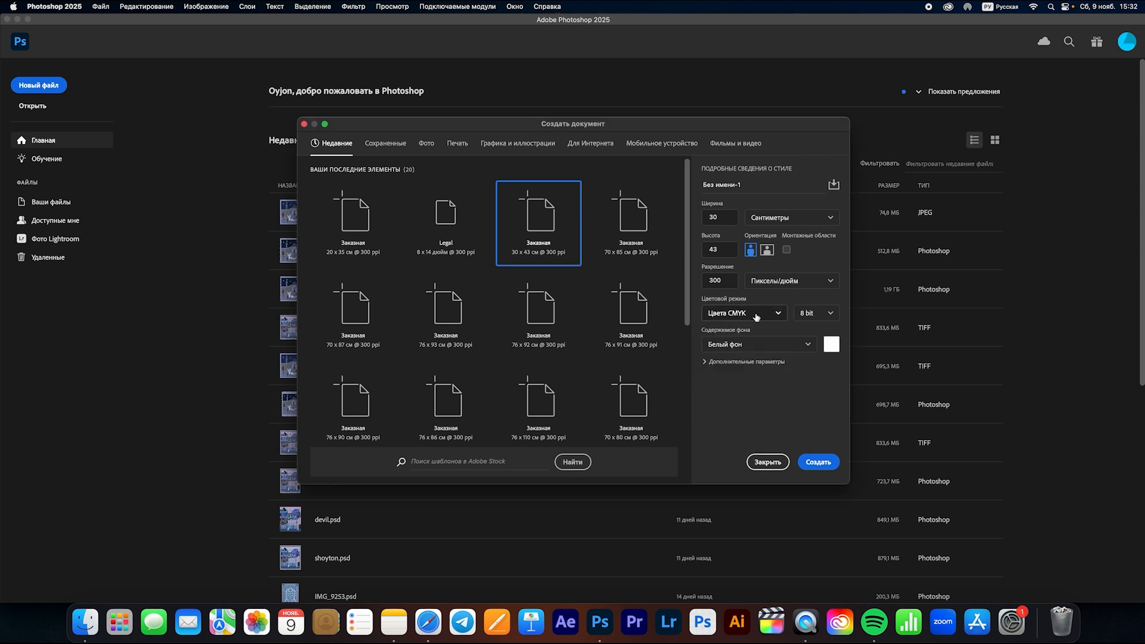
# - Set the colour mode to RGB and create the document
pyautogui.click(756, 316)
pyautogui.click(718, 377)
pyautogui.click(816, 460)
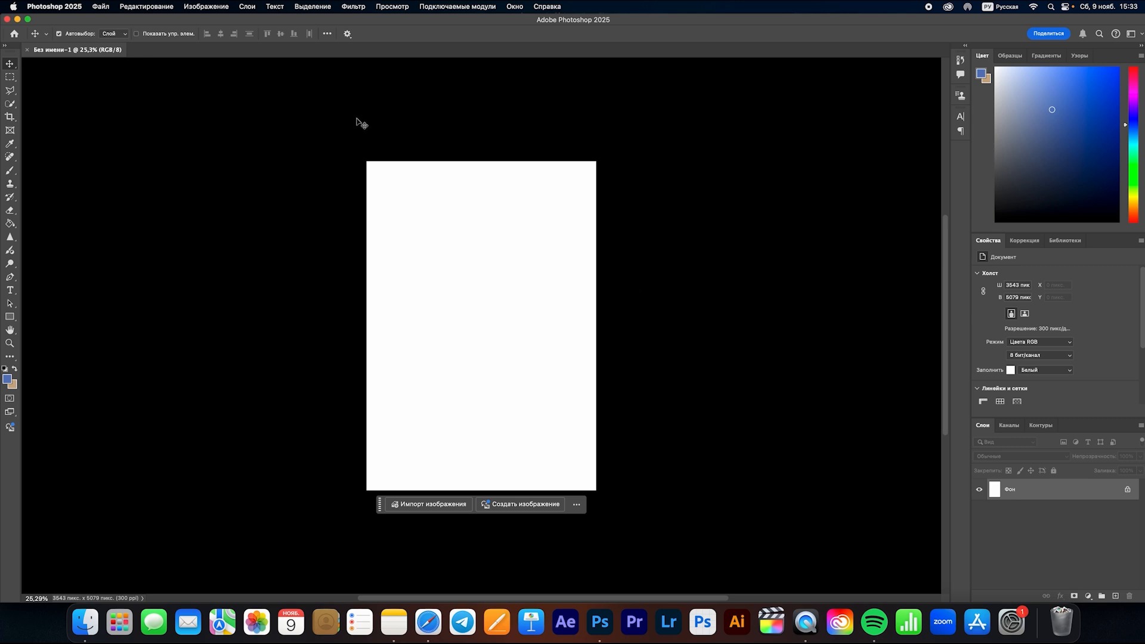
# - Place the image IMG_5988 копия.jpg from the desktop into the document and move it near the middle of the page
pyautogui.click(85, 622)
pyautogui.click(248, 194)
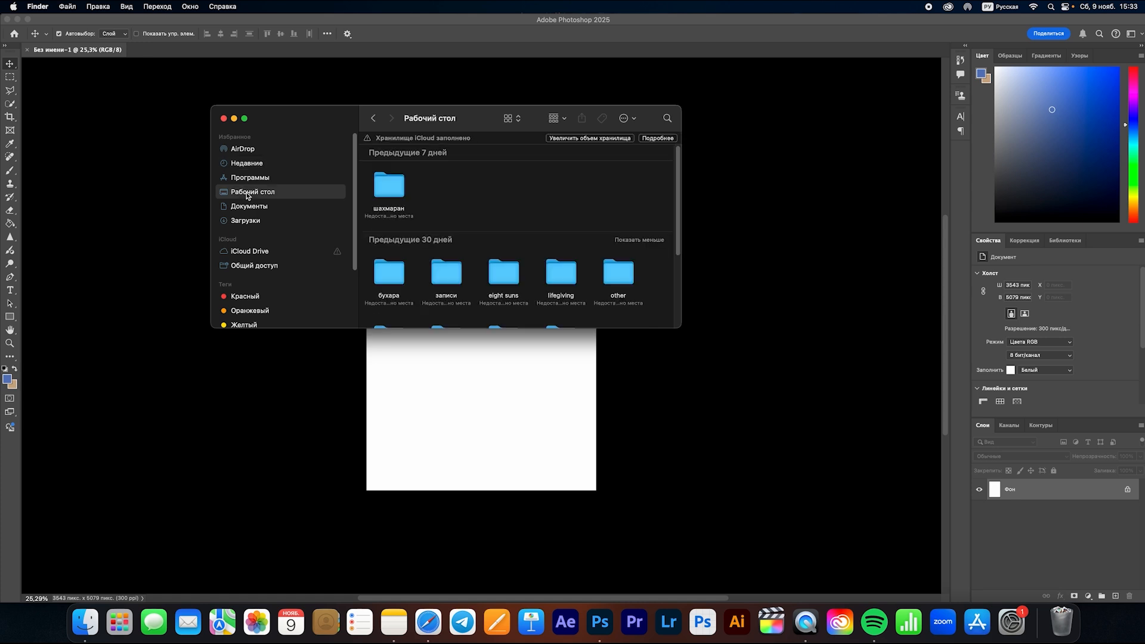
pyautogui.scroll(-5, 410, 223)
pyautogui.click(390, 283)
pyautogui.moveTo(391, 283); pyautogui.dragTo(490, 355)
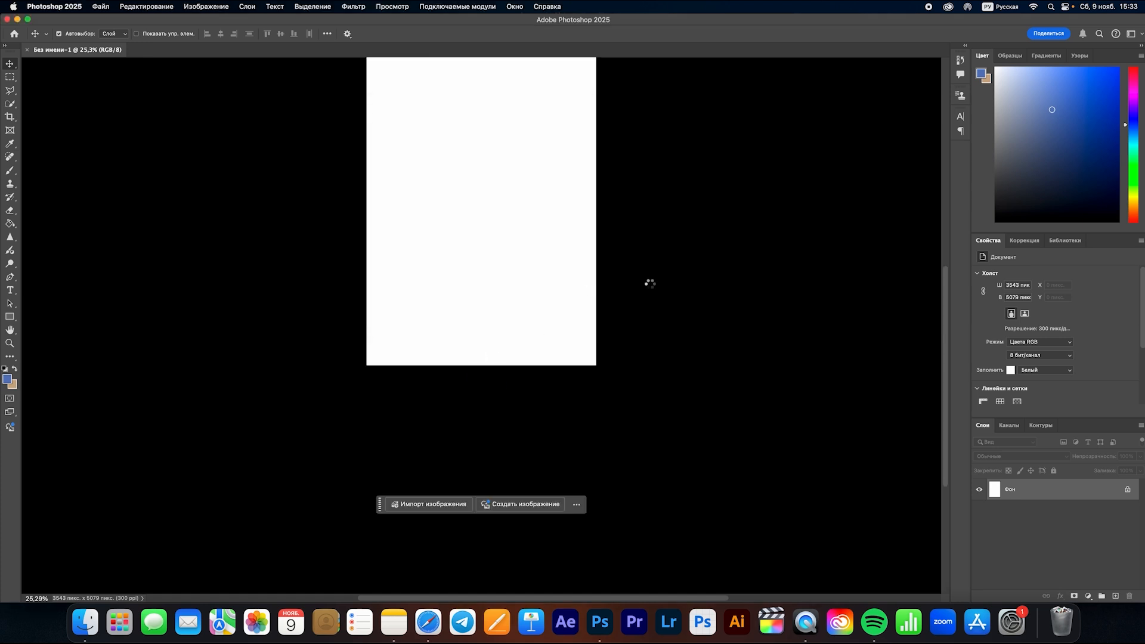
pyautogui.press('Return')
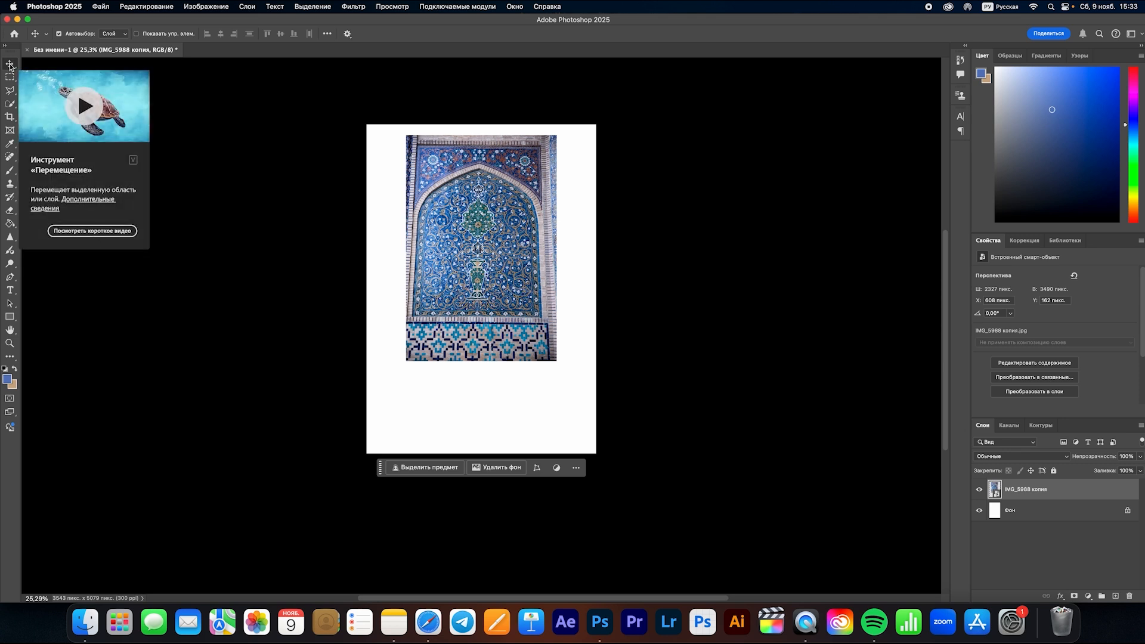
pyautogui.moveTo(477, 213); pyautogui.dragTo(487, 243)
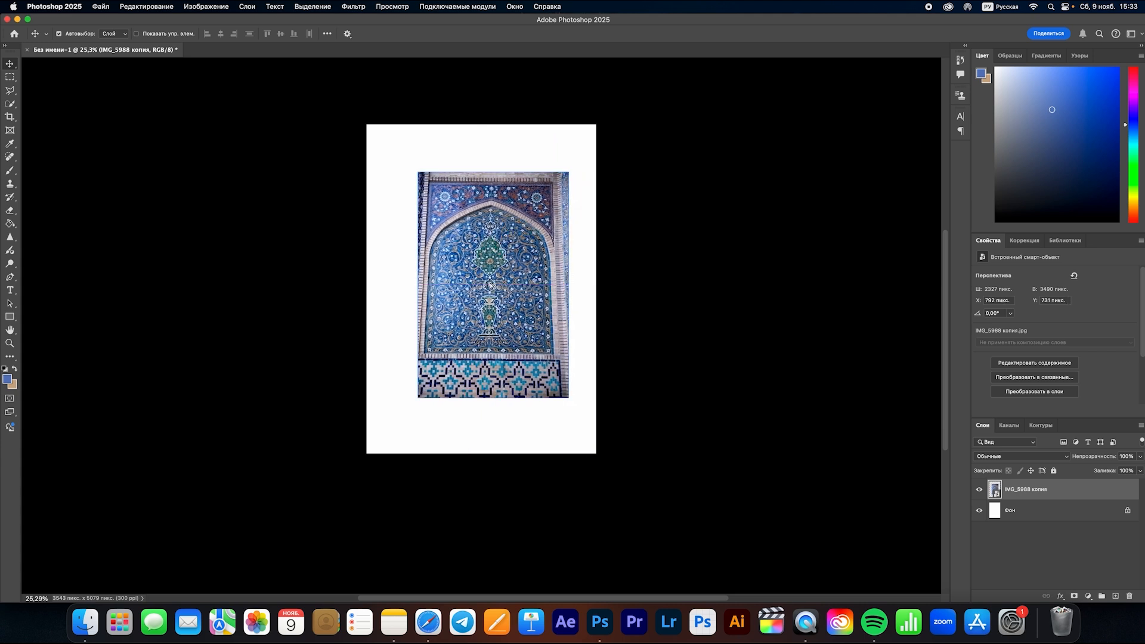
pyautogui.moveTo(491, 285); pyautogui.dragTo(486, 286)
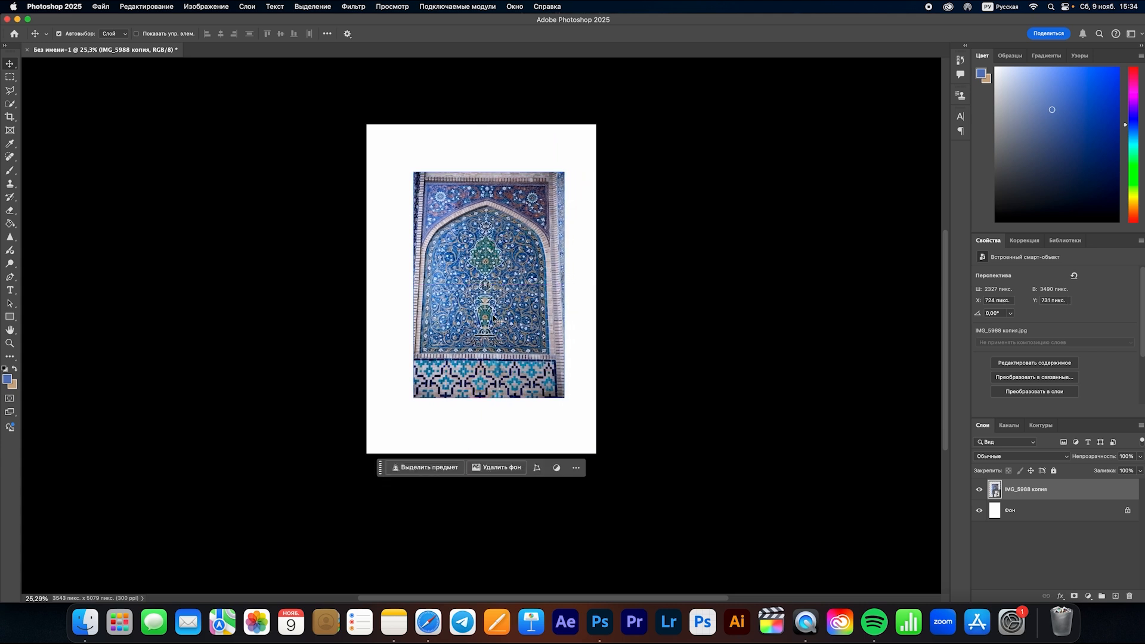
# - Try scaling the photo down to about 51.6% and tapering its right side with the Perspective transform
pyautogui.press('super+t')
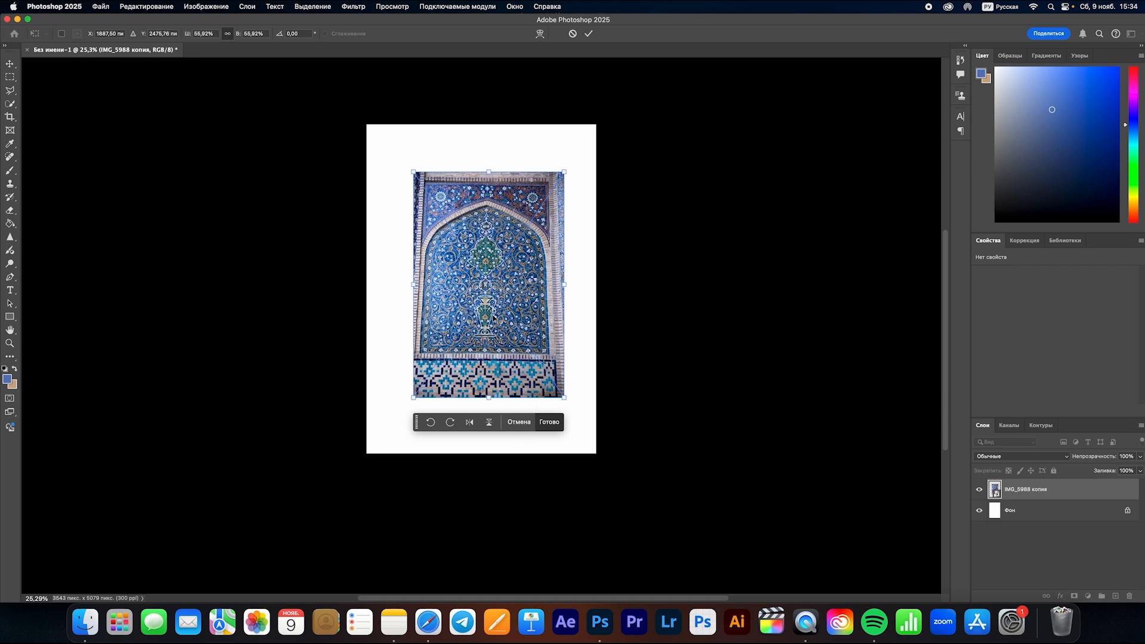
pyautogui.moveTo(488, 171)
pyautogui.mouseDown()
pyautogui.moveTo(489, 122)
pyautogui.moveTo(491, 239)
pyautogui.moveTo(490, 148)
pyautogui.moveTo(489, 190)
pyautogui.mouseUp()
pyautogui.rightClick(501, 324)
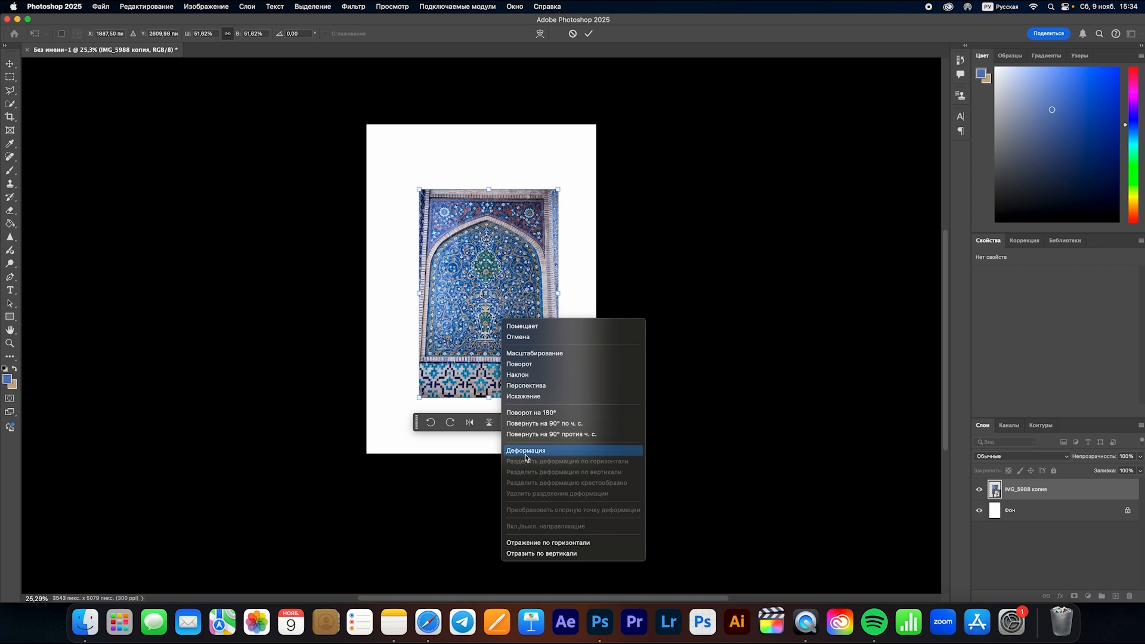
pyautogui.click(525, 385)
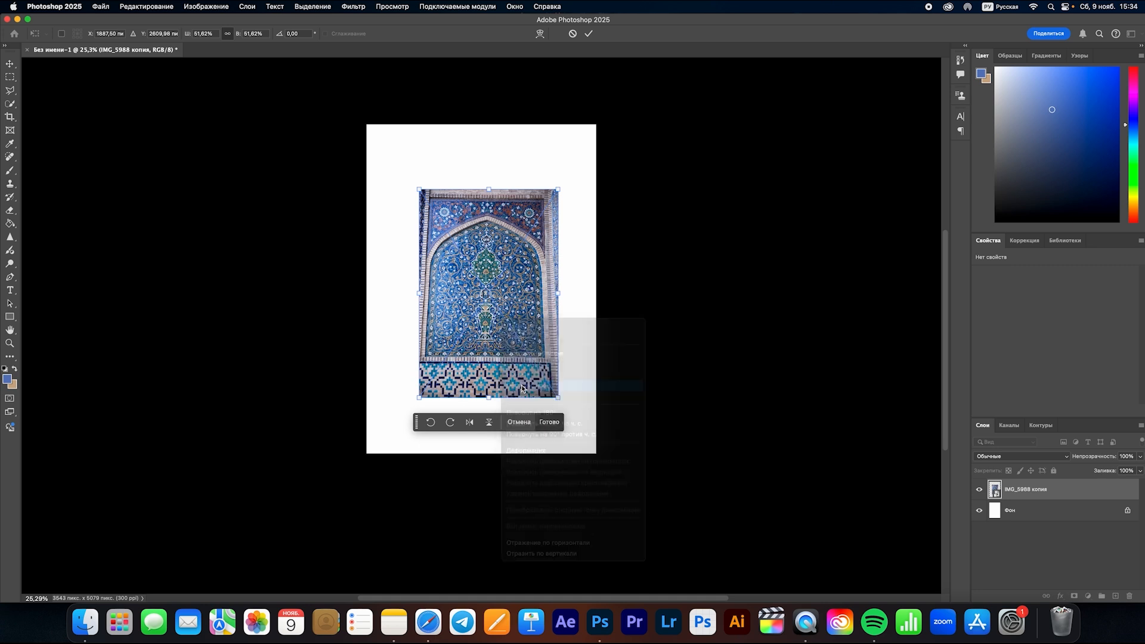
pyautogui.moveTo(559, 398)
pyautogui.mouseDown()
pyautogui.moveTo(599, 397)
pyautogui.moveTo(534, 390)
pyautogui.moveTo(559, 397)
pyautogui.mouseUp()
# - Try distorting the photo by shifting its lower edge sideways and warping its interior toward the upper left
pyautogui.rightClick(492, 347)
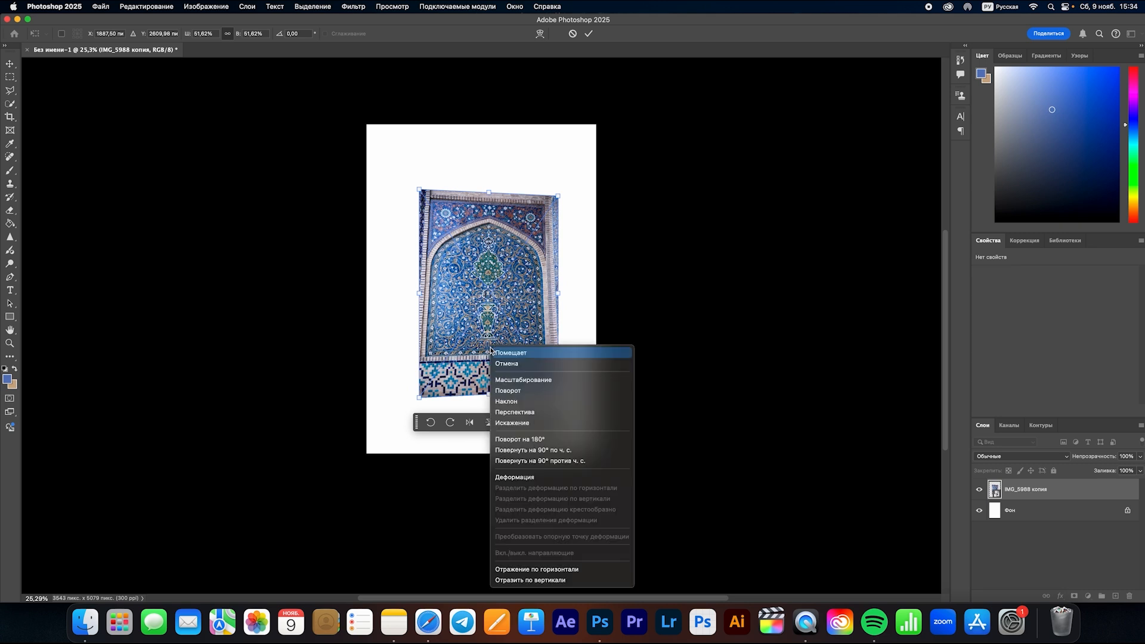
pyautogui.click(502, 424)
pyautogui.moveTo(490, 395)
pyautogui.mouseDown()
pyautogui.moveTo(485, 477)
pyautogui.moveTo(485, 383)
pyautogui.moveTo(480, 409)
pyautogui.moveTo(481, 392)
pyautogui.mouseUp()
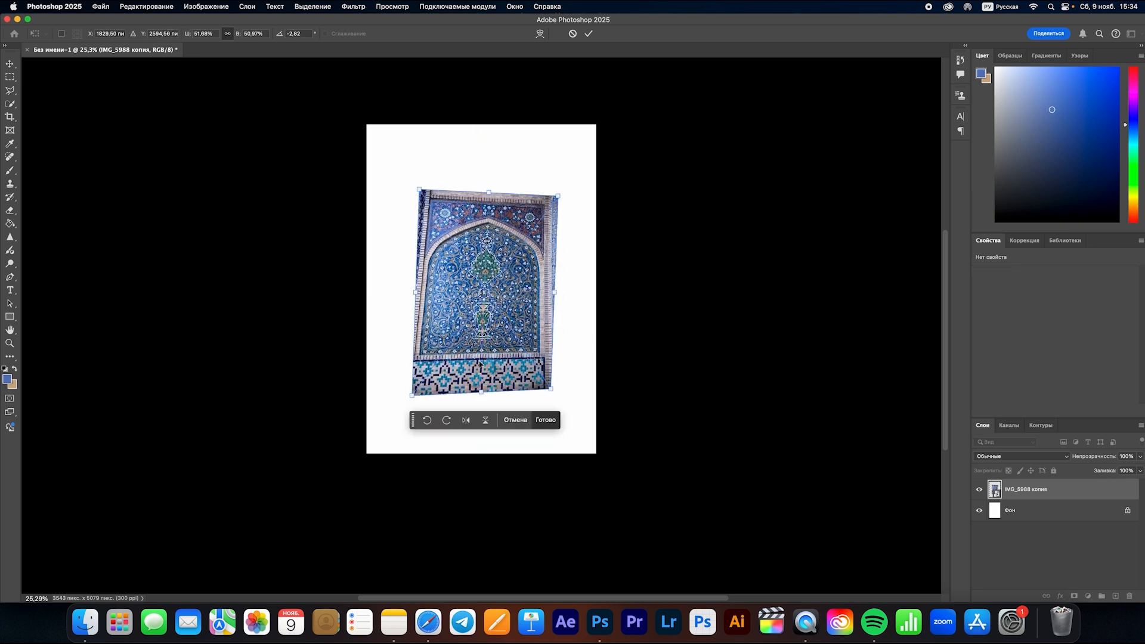
pyautogui.rightClick(478, 362)
pyautogui.click(501, 492)
pyautogui.moveTo(469, 260); pyautogui.dragTo(450, 238)
# - Flip the photo horizontally and back, flip it vertically and back, and cancel the whole transformation
pyautogui.rightClick(480, 302)
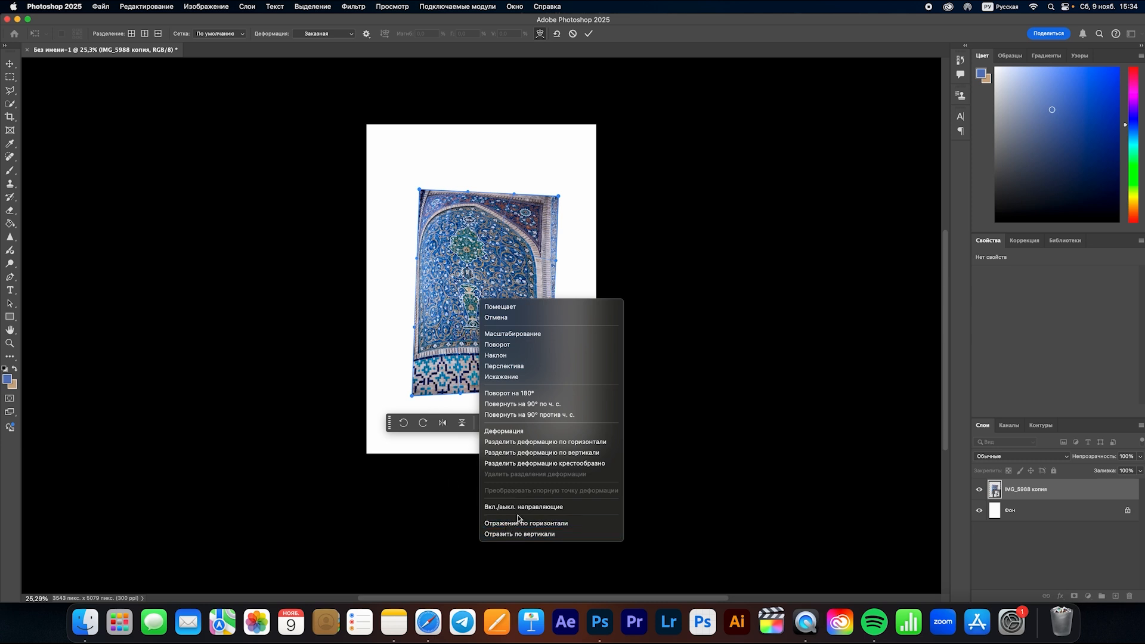
pyautogui.click(443, 384)
pyautogui.click(442, 422)
pyautogui.click(442, 422)
pyautogui.click(461, 422)
pyautogui.click(461, 422)
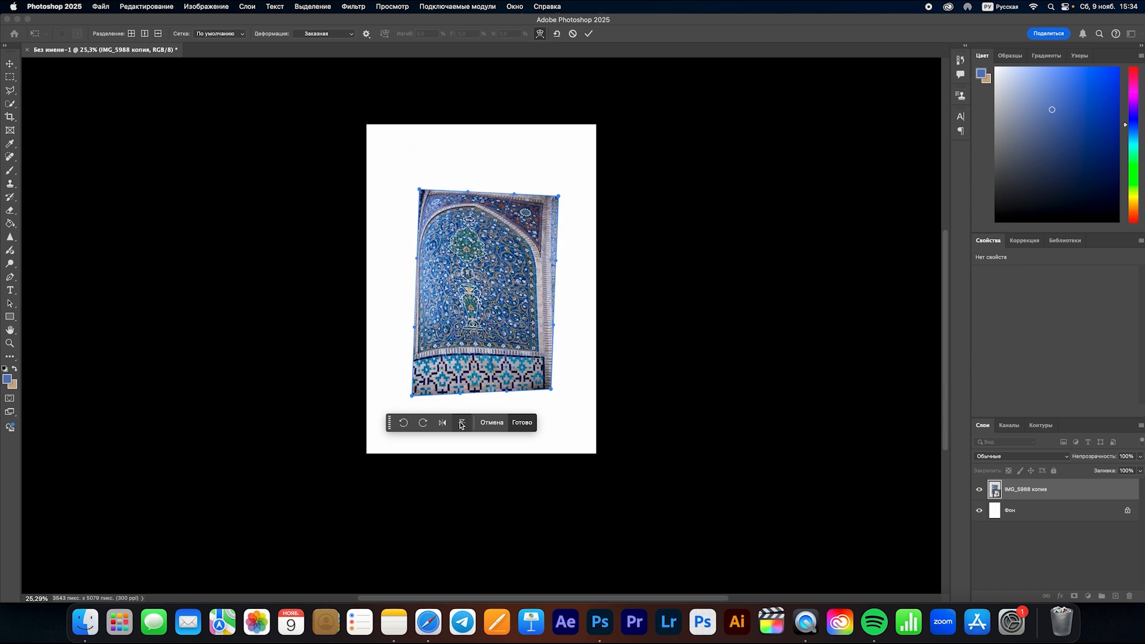
pyautogui.click(494, 422)
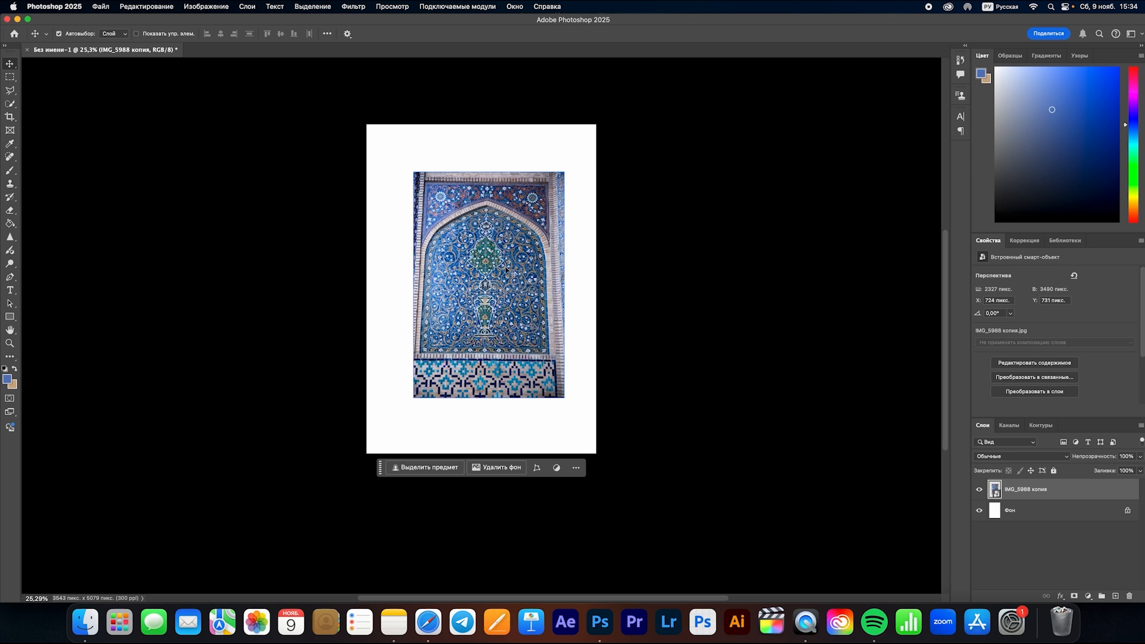
# - Draw a rectangular selection around the upper part of the photo and try to delete the selected area
pyautogui.click(9, 79)
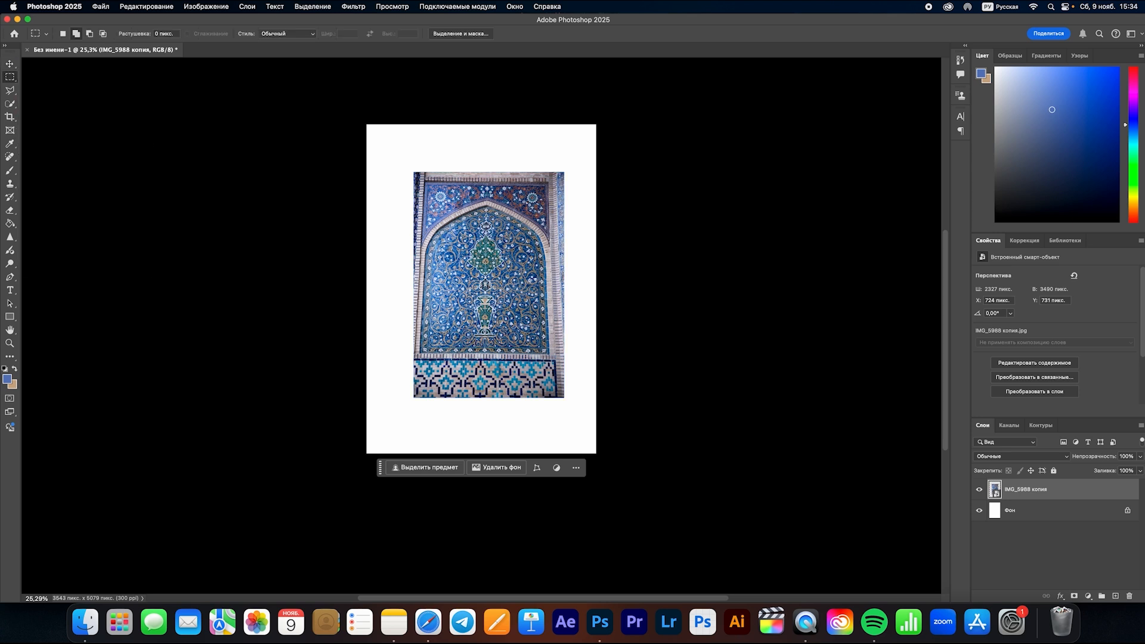
pyautogui.rightClick(10, 76)
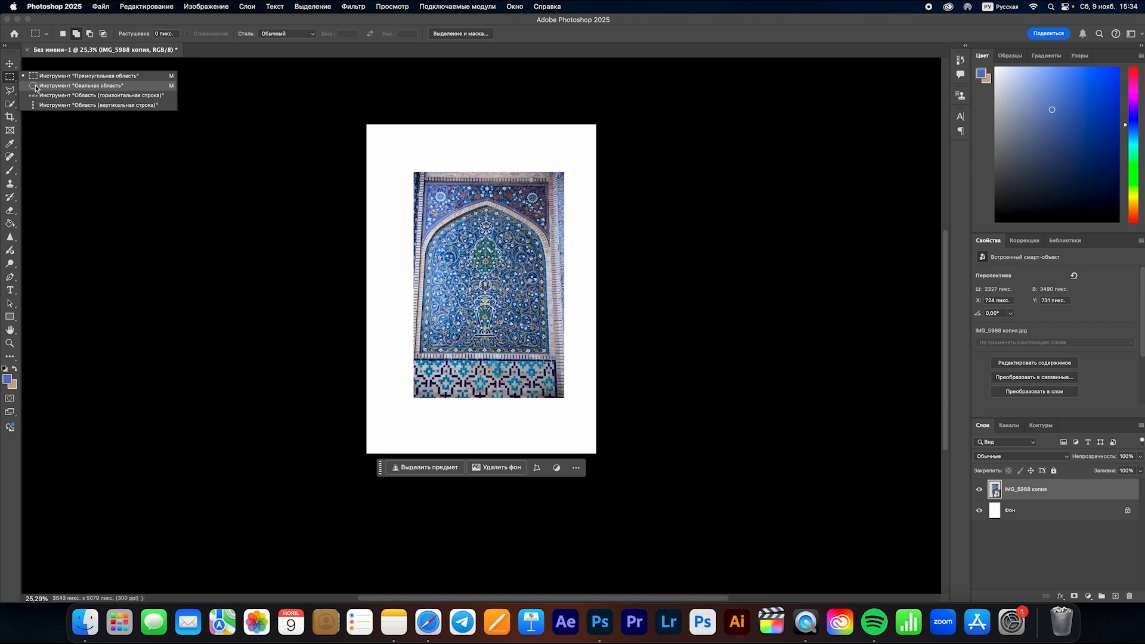
pyautogui.click(82, 78)
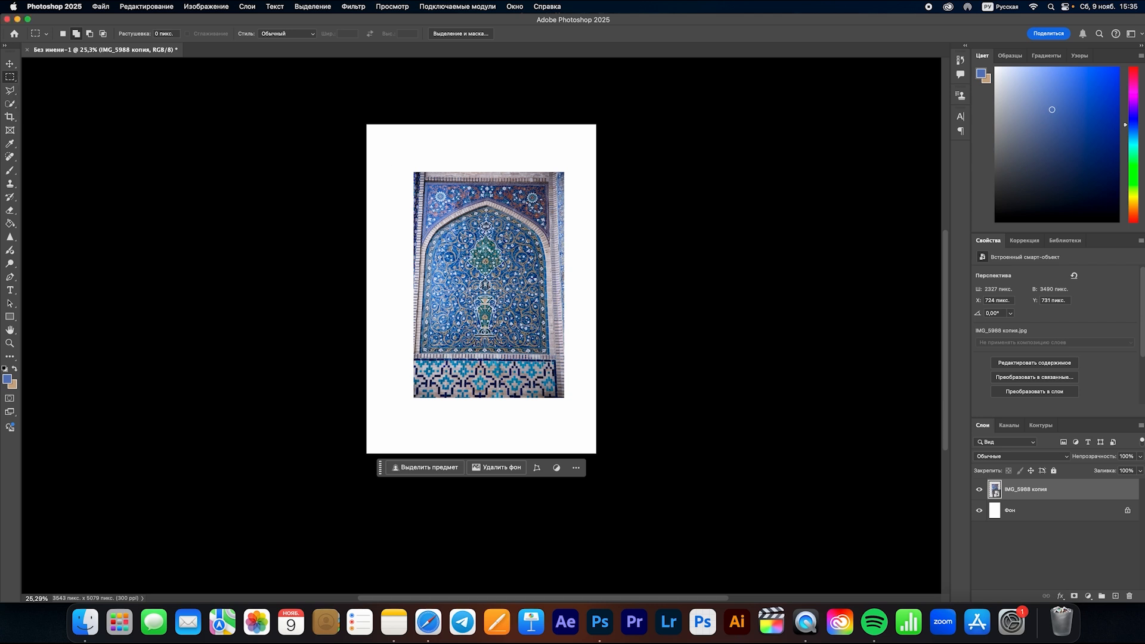
pyautogui.scroll(5, 468, 236)
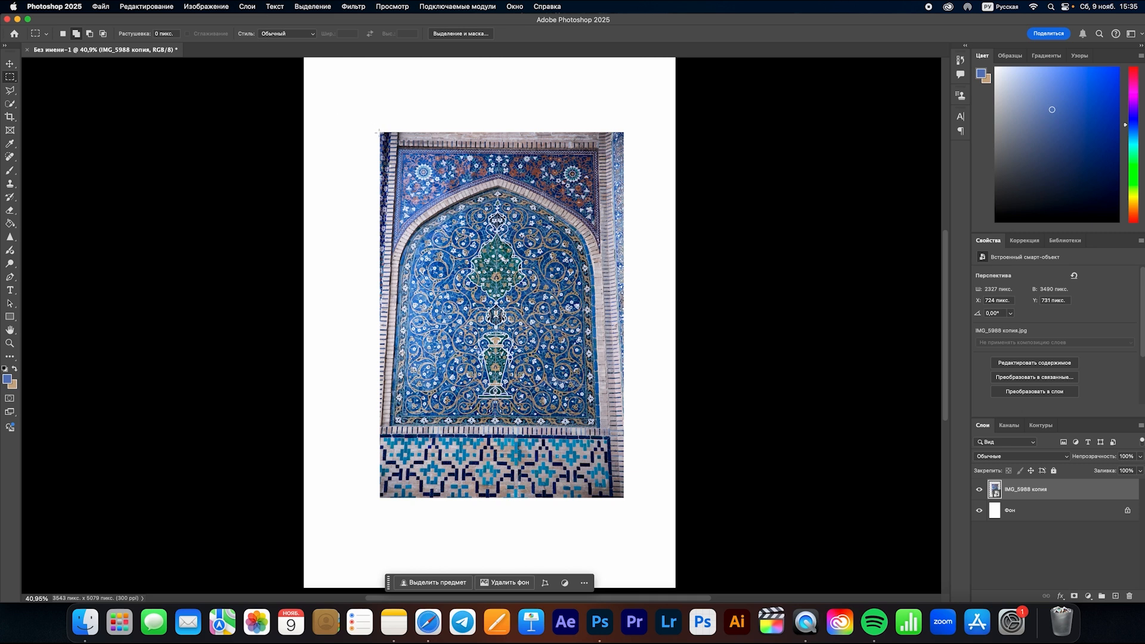
pyautogui.moveTo(376, 130); pyautogui.dragTo(624, 264)
pyautogui.moveTo(639, 337); pyautogui.dragTo(630, 362)
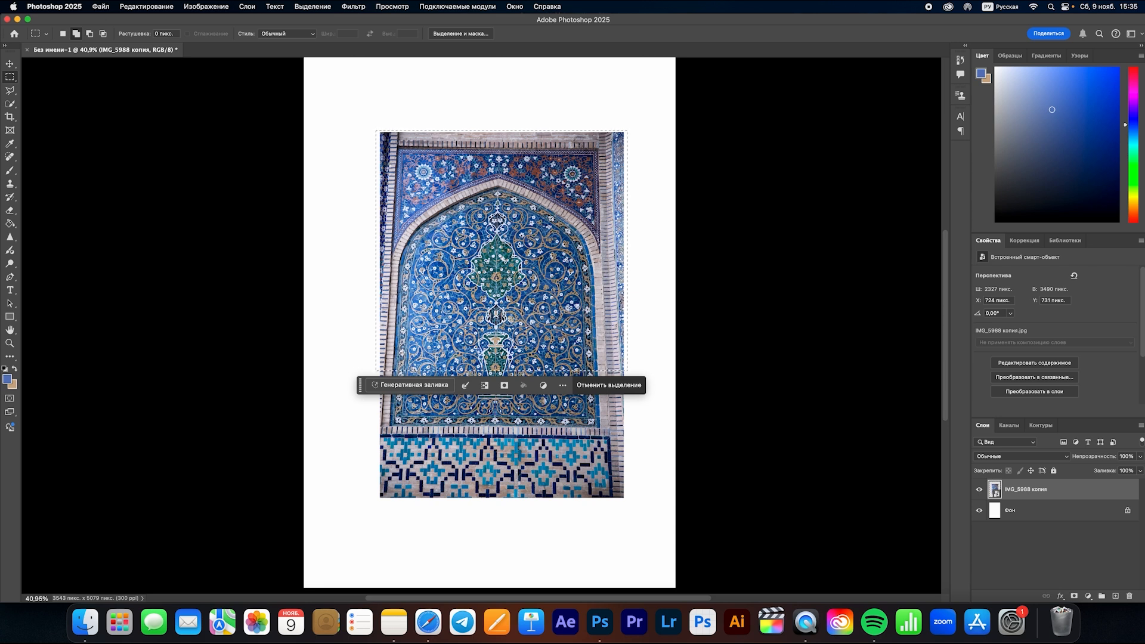
pyautogui.press('BackSpace')
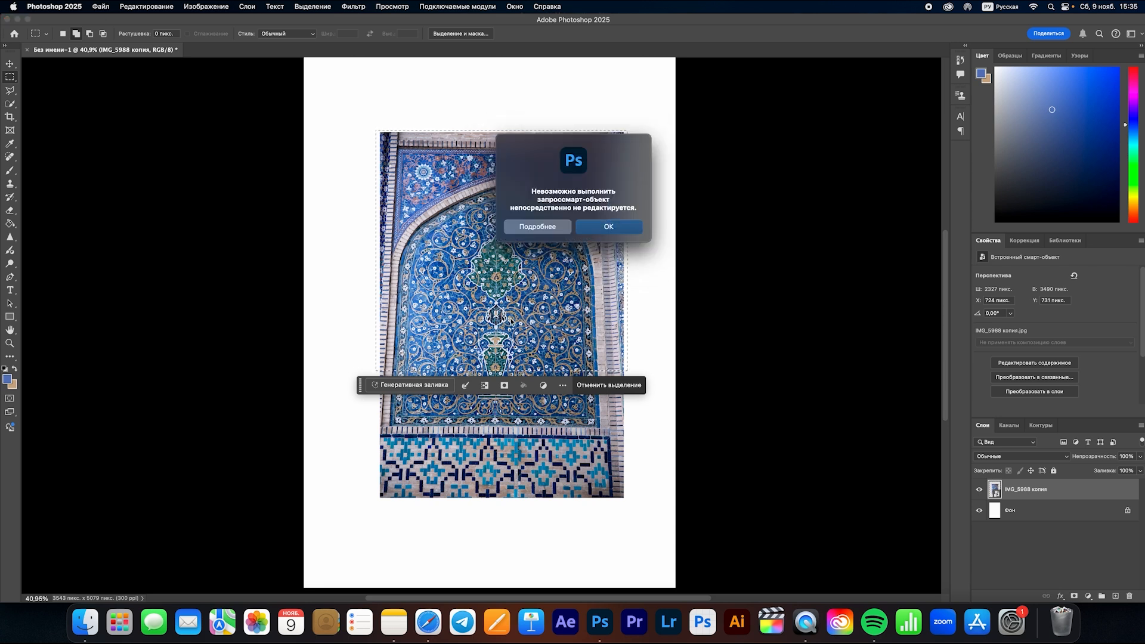
pyautogui.click(599, 228)
# - Rasterize the photo layer and copy the rectangular selection of its upper part to a new layer
pyautogui.press('super+z')
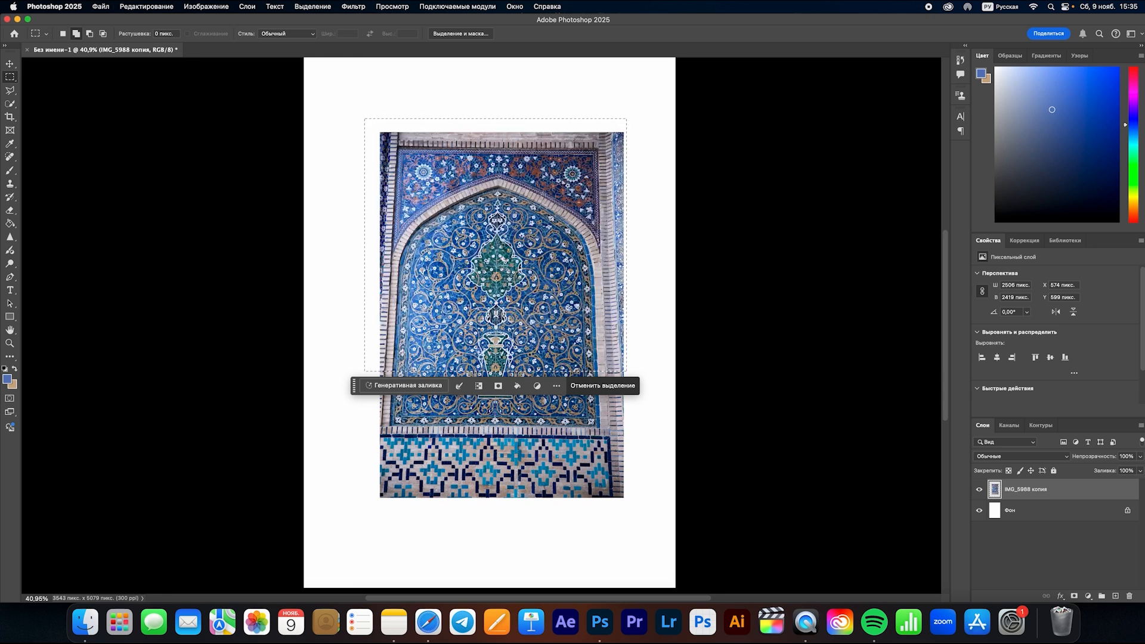
pyautogui.press('super+j')
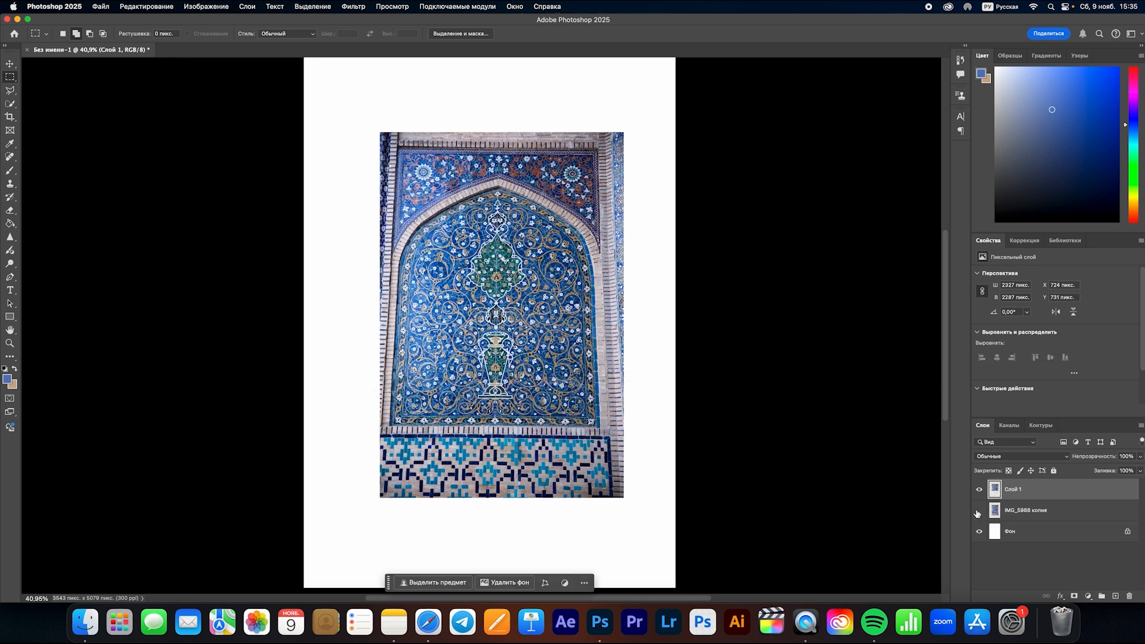
pyautogui.click(978, 511)
pyautogui.click(978, 511)
# - Undo the copied layer and the rectangular selection it was made from
pyautogui.press('super+z')
pyautogui.press('super+z')
pyautogui.press('super+z')
pyautogui.press('super+z')
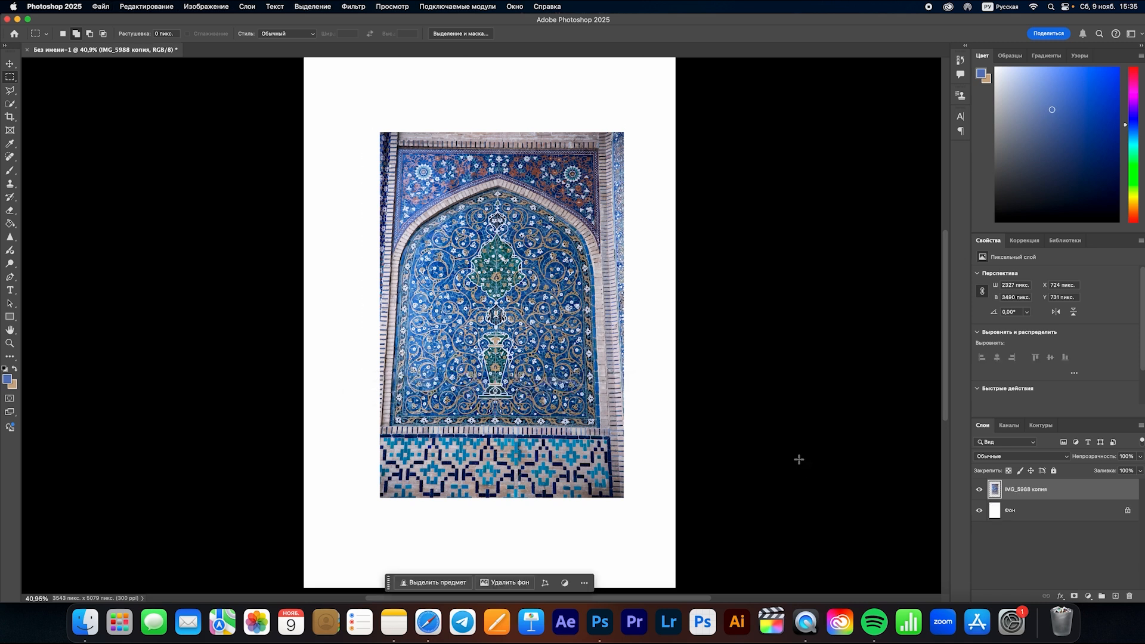
# - Draw an elliptical selection of about 2034 × 2283 px over the arch in the photo
pyautogui.rightClick(9, 76)
pyautogui.click(41, 87)
pyautogui.moveTo(399, 159); pyautogui.dragTo(613, 398)
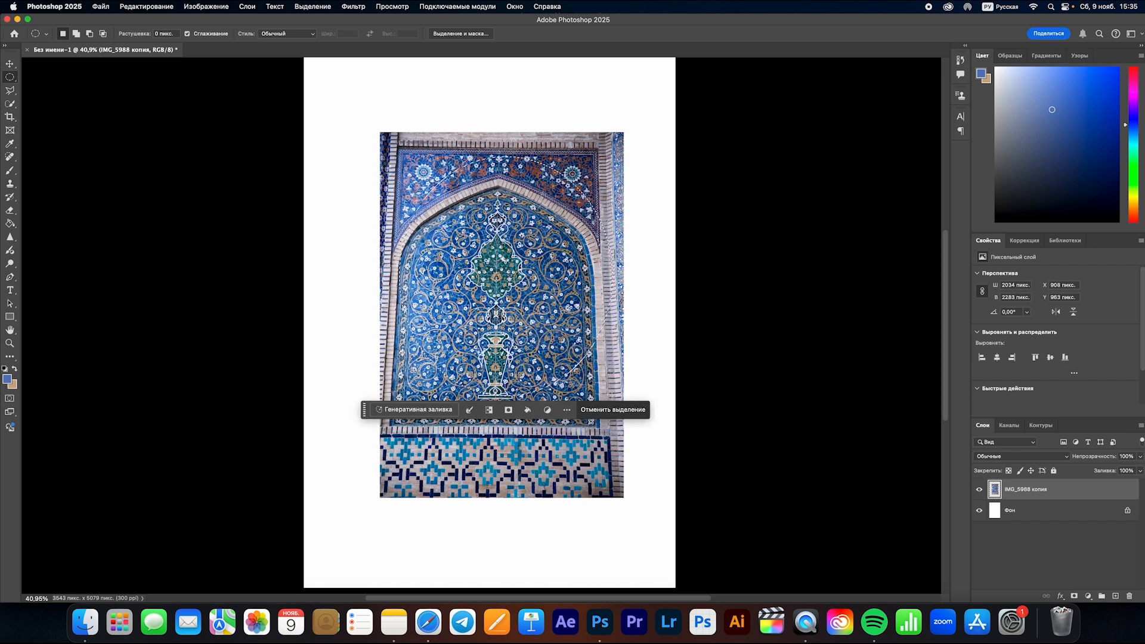
# - Try copying the elliptical selection to a new layer, check it with the original photo hidden, and undo the copy
pyautogui.press('super+j')
pyautogui.click(979, 510)
pyautogui.click(979, 511)
pyautogui.click(979, 511)
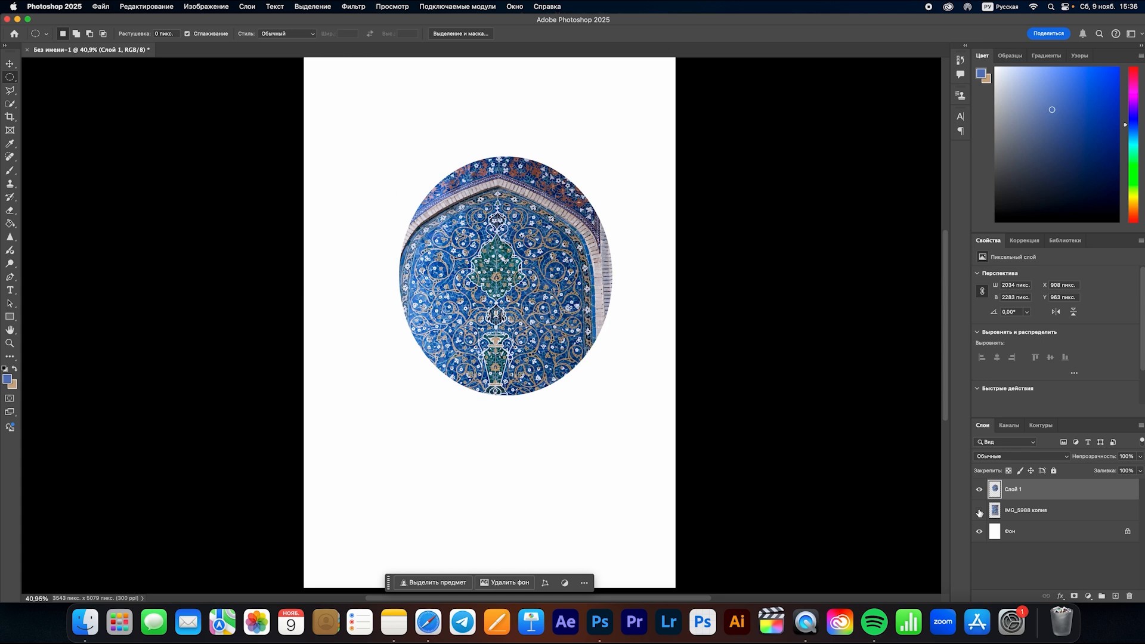
pyautogui.click(979, 510)
pyautogui.press('super+z')
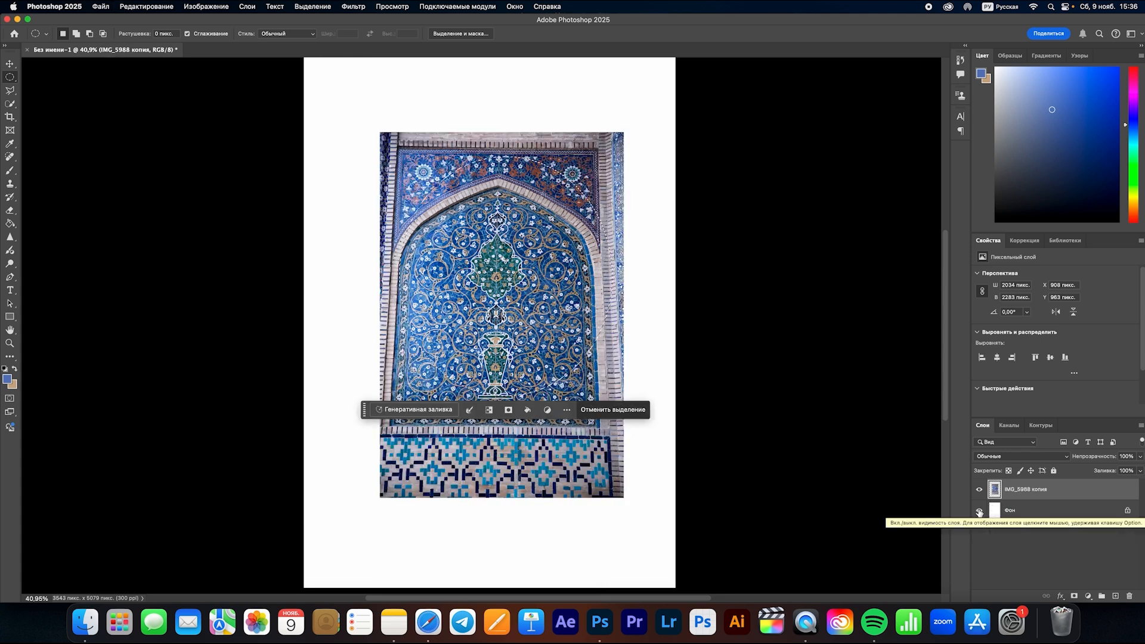
# - Deselect the ellipse, try another elliptical selection of about 1686 × 2204 px over the arch, and clear it
pyautogui.press('Delete')
pyautogui.press('super+z')
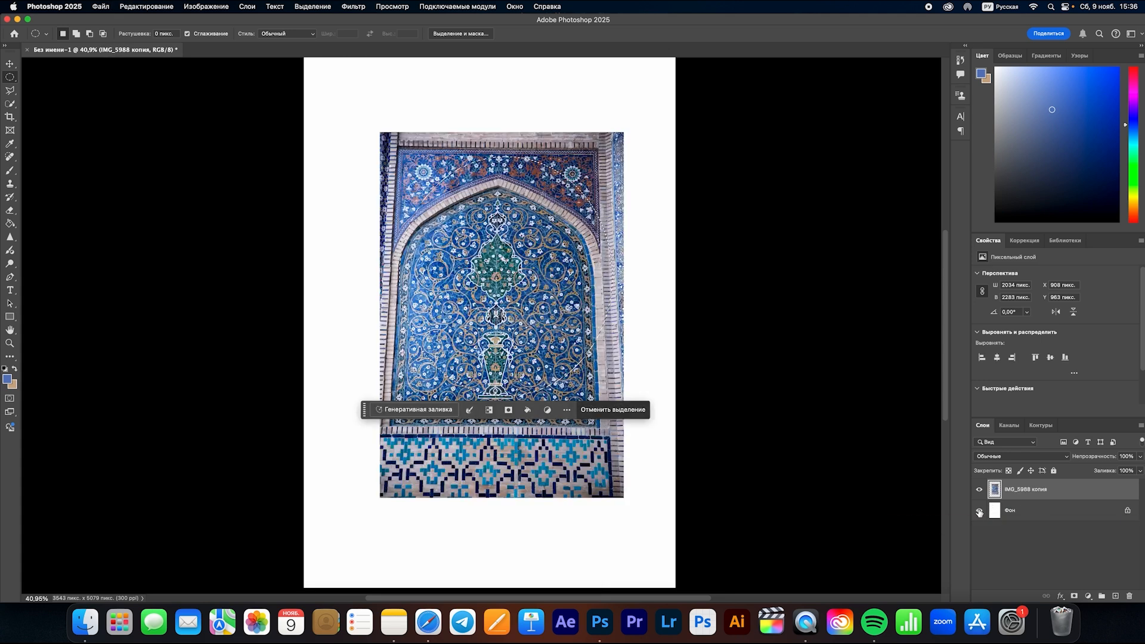
pyautogui.press('super+d')
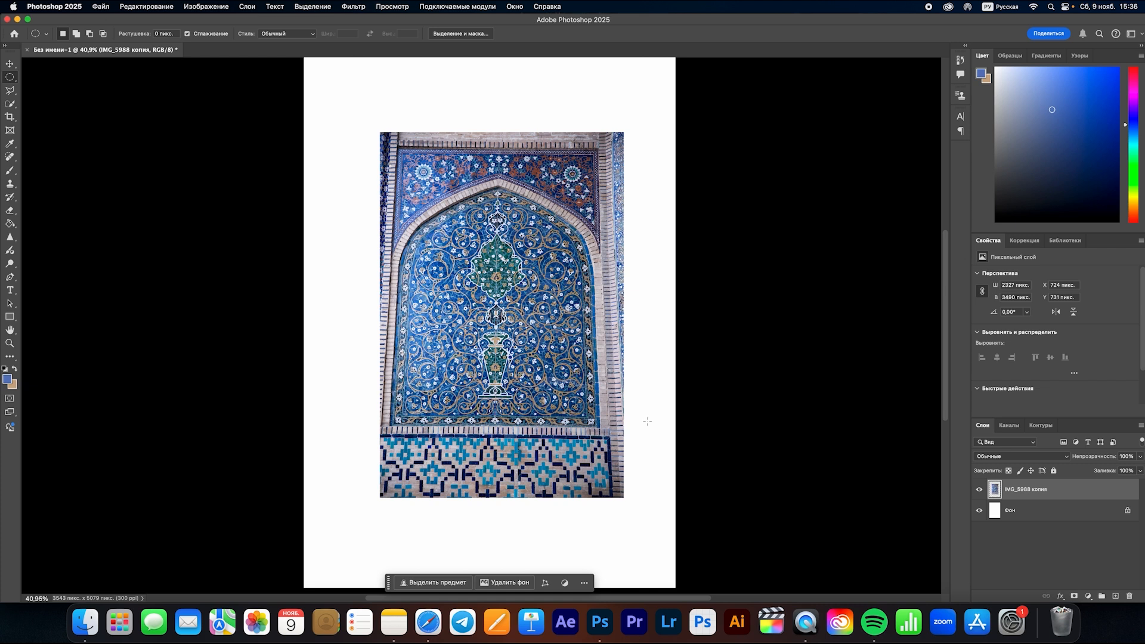
pyautogui.moveTo(421, 185); pyautogui.dragTo(598, 416)
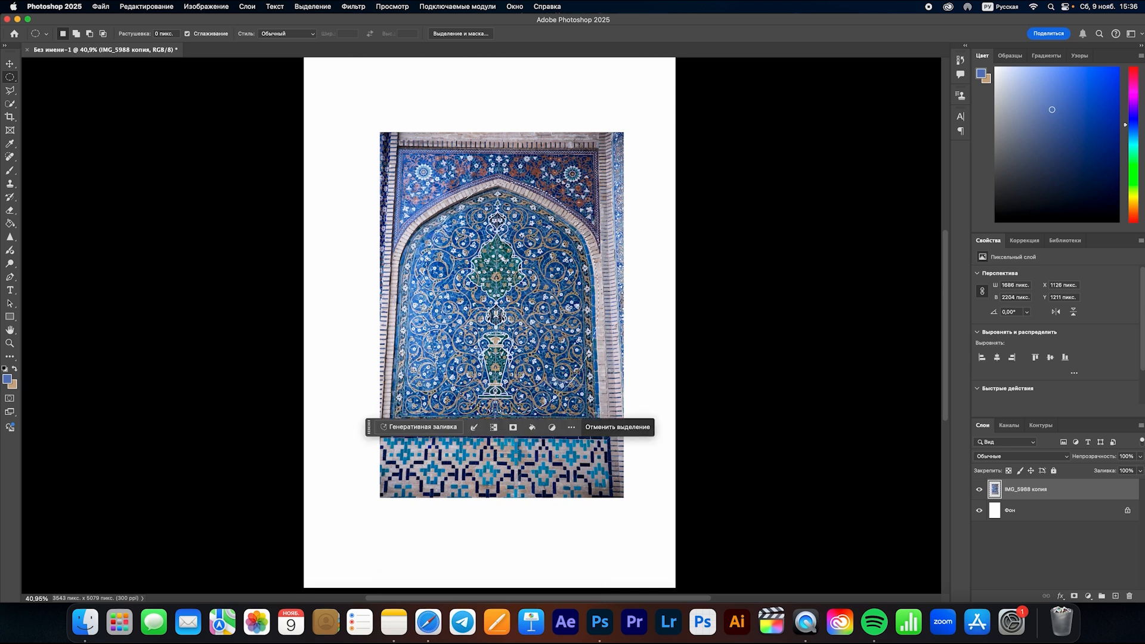
pyautogui.press('super+d')
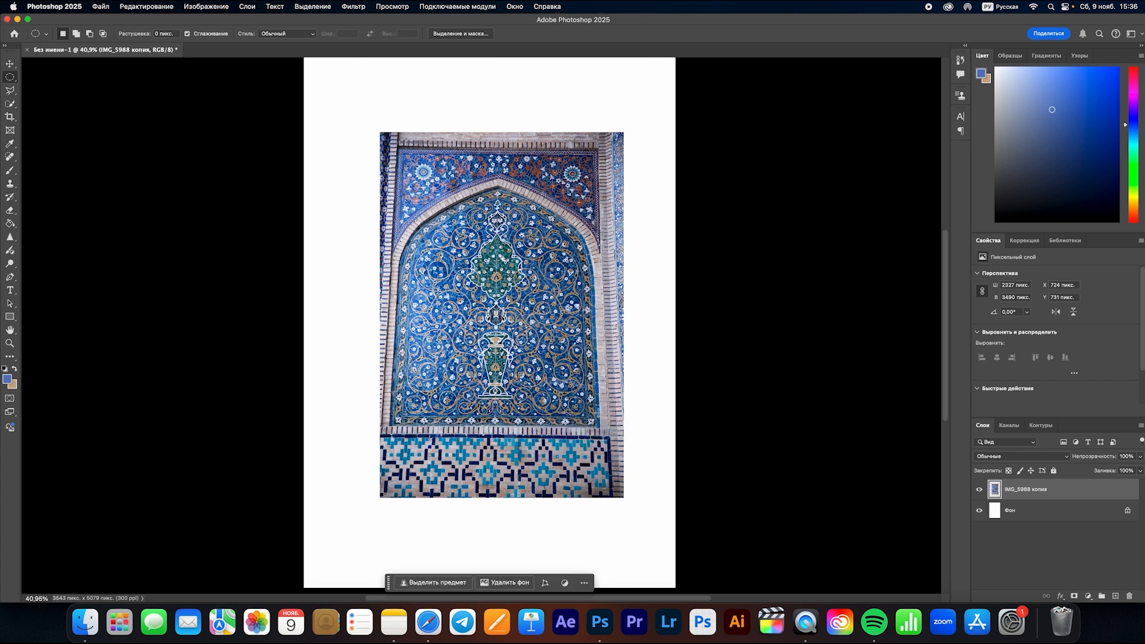
# - Outline the photo's arched panel with the Polygonal Lasso, making a closed selection of about 2028 × 2317 px
pyautogui.click(10, 90)
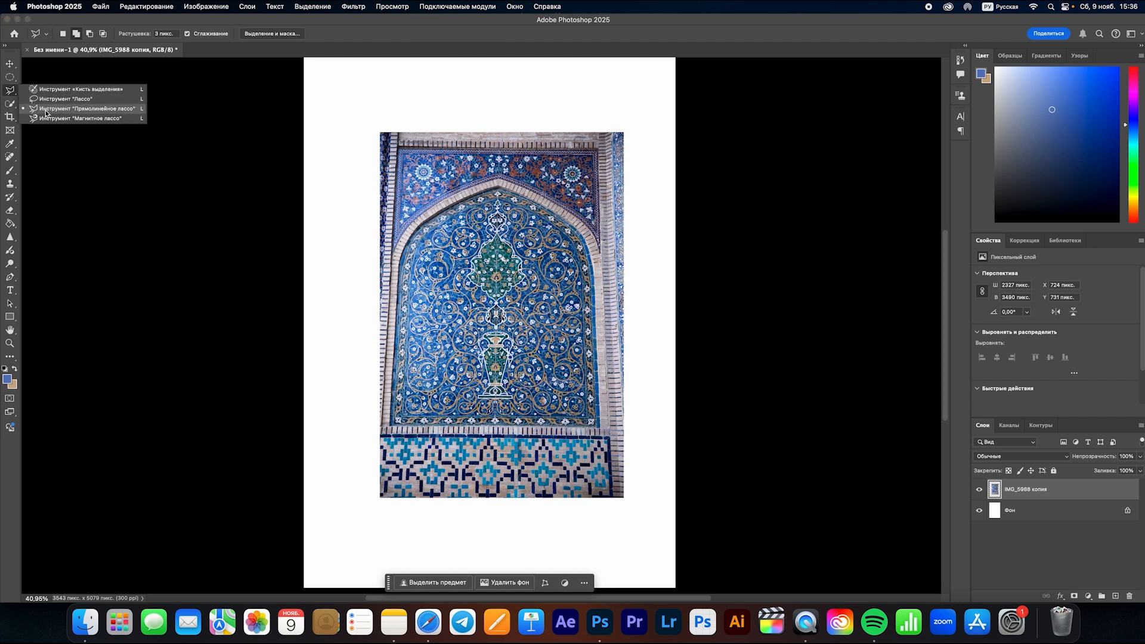
pyautogui.click(10, 90)
pyautogui.press('super+plus')
pyautogui.press('super+plus')
pyautogui.scroll(-1, 571, 263)
pyautogui.scroll(-3, 571, 263)
pyautogui.scroll(2, 570, 263)
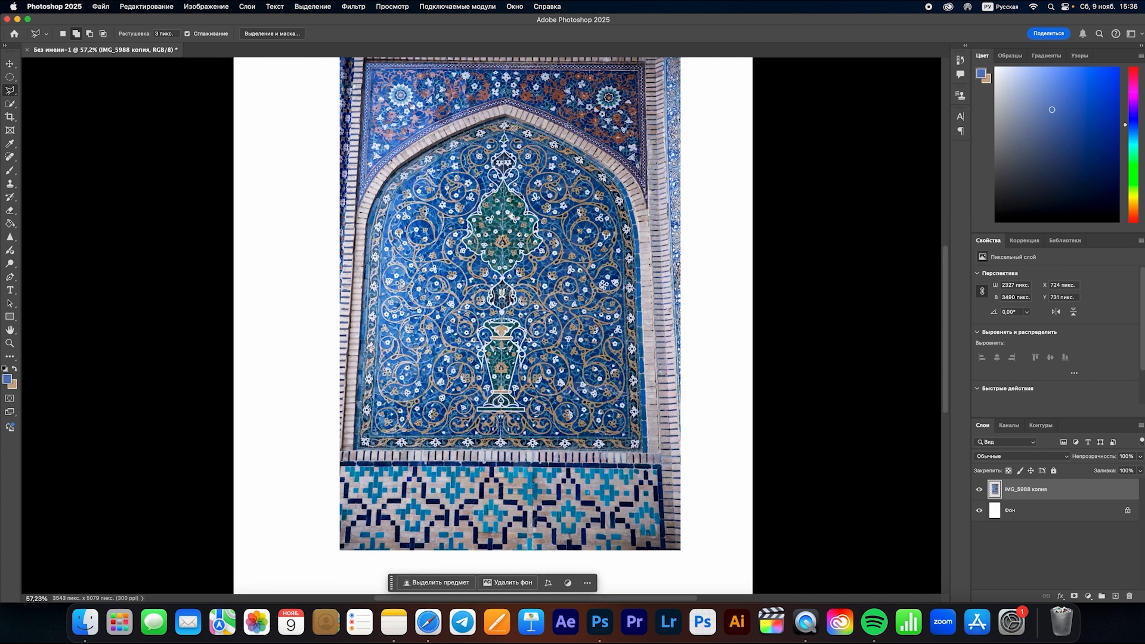
pyautogui.click(512, 127)
pyautogui.click(431, 147)
pyautogui.click(389, 178)
pyautogui.click(371, 198)
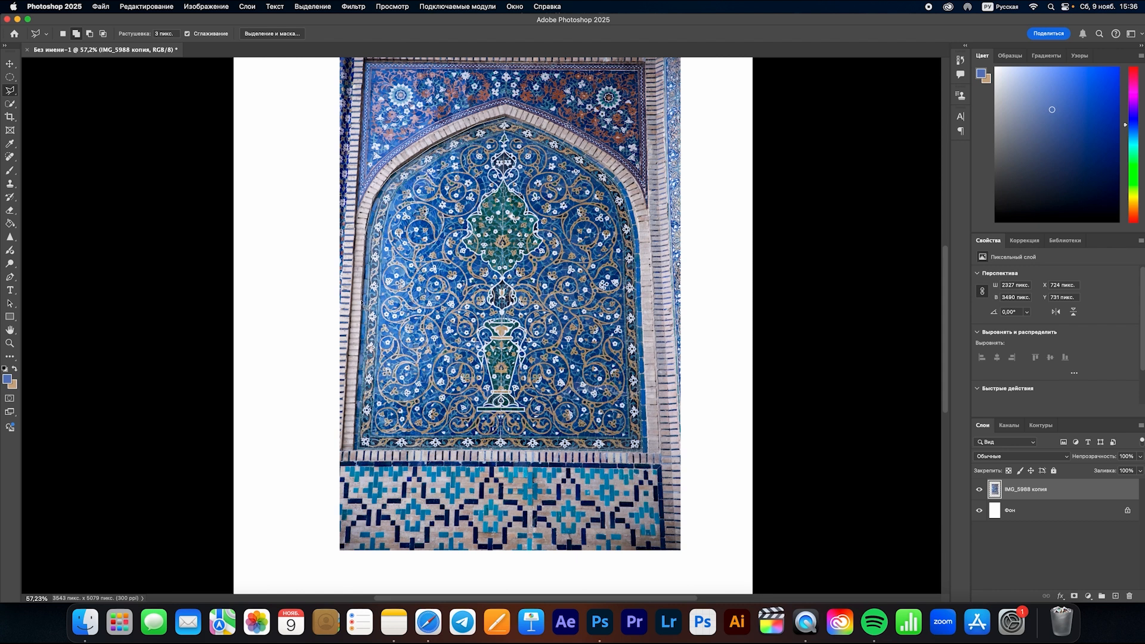
pyautogui.click(353, 449)
pyautogui.click(654, 454)
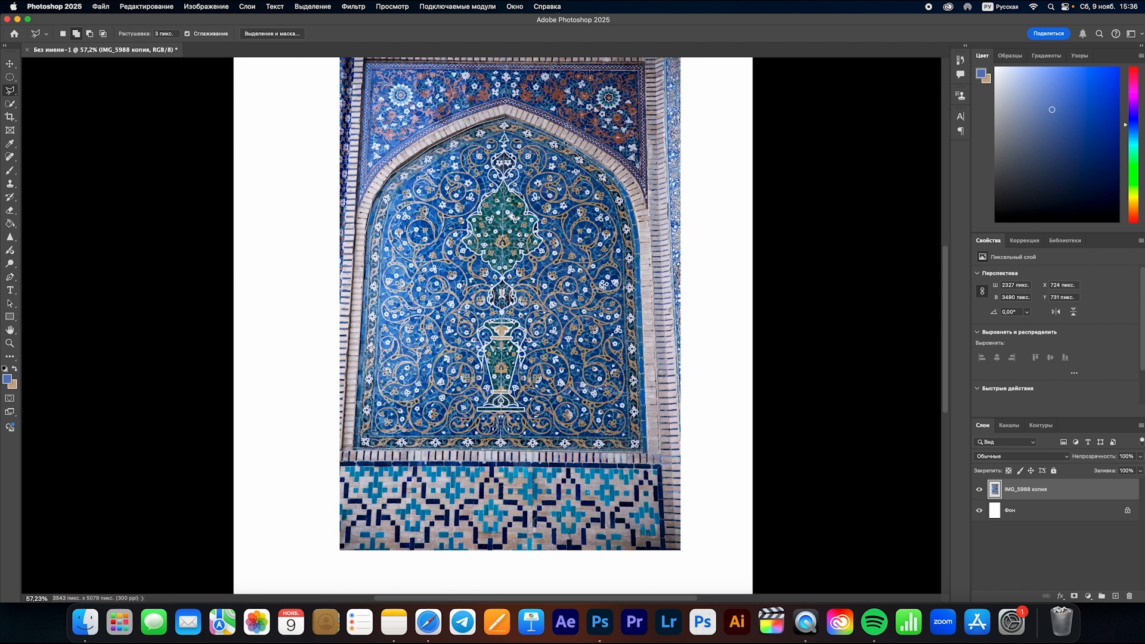
pyautogui.click(505, 118)
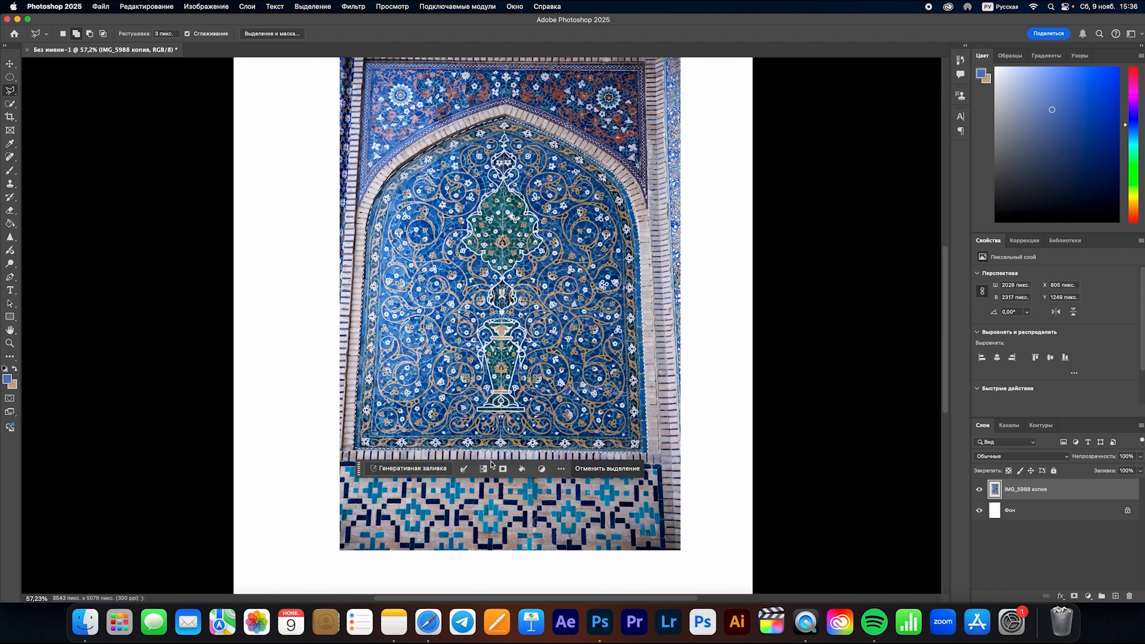
# - Copy the selected arch to a new layer and check the cutout by toggling the original photo's visibility
pyautogui.press('super+j')
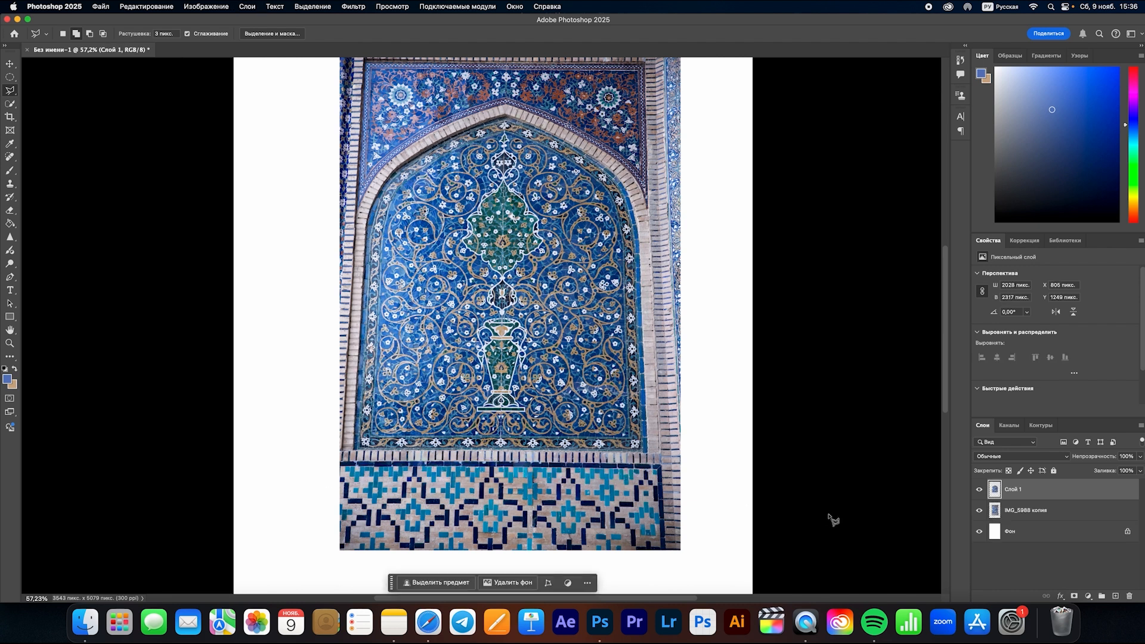
pyautogui.click(976, 508)
pyautogui.click(978, 510)
pyautogui.click(977, 510)
pyautogui.click(977, 510)
pyautogui.click(596, 156)
pyautogui.click(523, 119)
pyautogui.click(421, 171)
pyautogui.click(409, 226)
pyautogui.press('BackSpace')
pyautogui.press('BackSpace')
pyautogui.press('BackSpace')
pyautogui.press('BackSpace')
pyautogui.press('BackSpace')
pyautogui.click(605, 167)
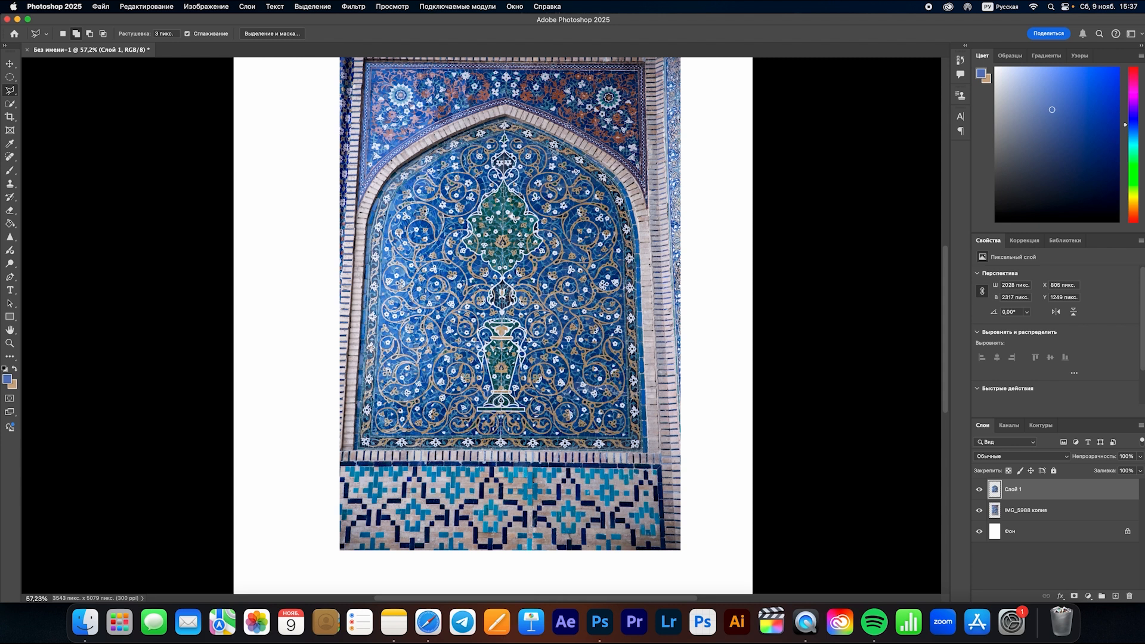
# - Draw a freehand Lasso selection of about 1691 × 1763 px over the upper part of the arch
pyautogui.rightClick(9, 90)
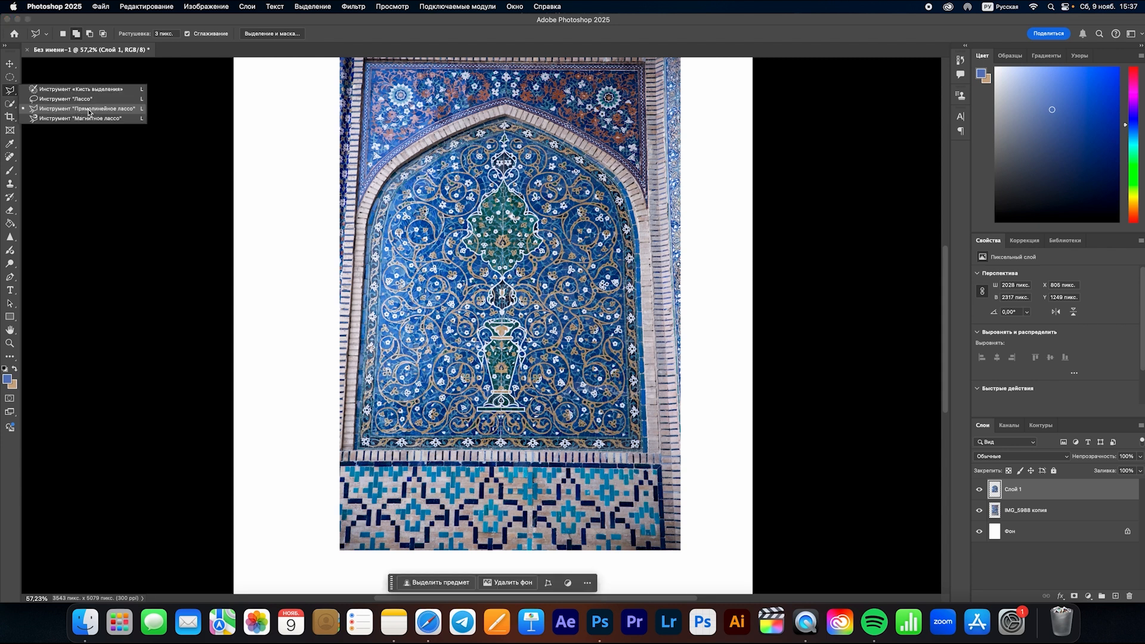
pyautogui.click(63, 100)
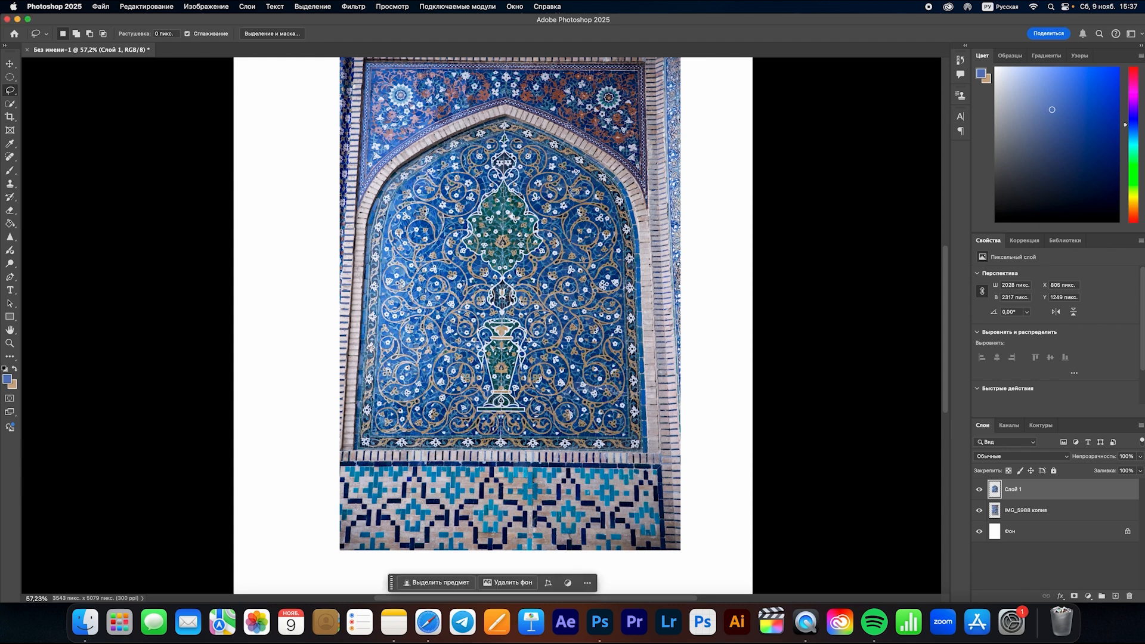
pyautogui.moveTo(644, 206)
pyautogui.mouseDown()
pyautogui.moveTo(650, 189)
pyautogui.moveTo(511, 121)
pyautogui.moveTo(463, 276)
pyautogui.moveTo(530, 192)
pyautogui.moveTo(495, 347)
pyautogui.moveTo(632, 298)
pyautogui.moveTo(643, 272)
pyautogui.mouseUp()
pyautogui.scroll(4, 502, 242)
pyautogui.moveTo(511, 363)
pyautogui.mouseDown()
pyautogui.moveTo(603, 292)
pyautogui.moveTo(620, 156)
pyautogui.mouseUp()
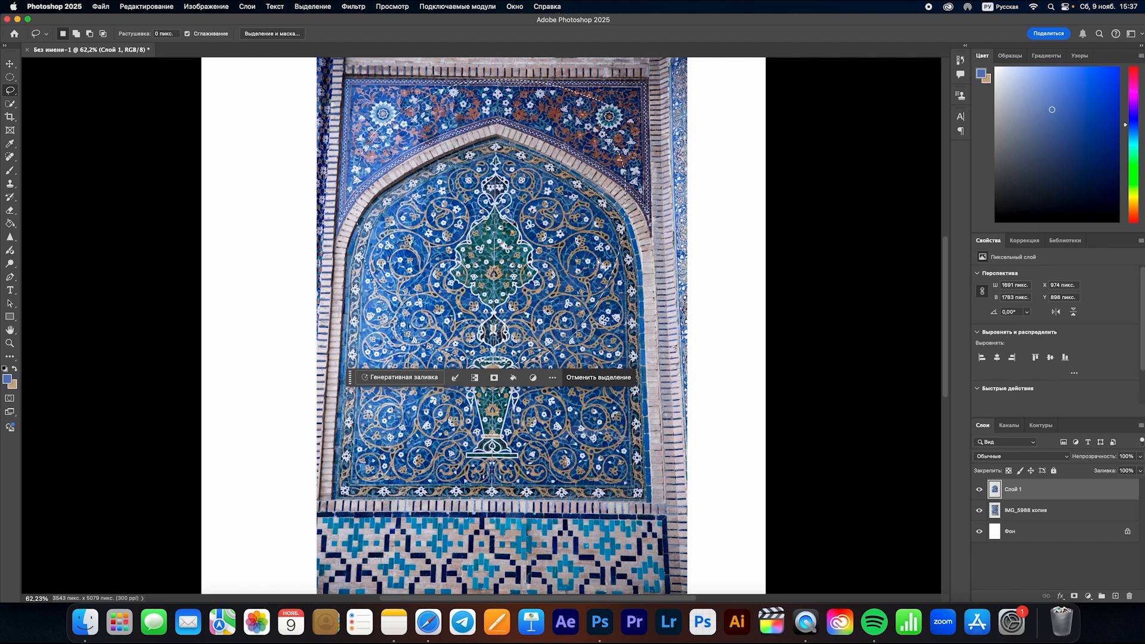
# - Copy the freehand selection to a new layer, check it with the layers below hidden, and delete both copied layers
pyautogui.hotkey('ctrl', 'j')
pyautogui.click(978, 510)
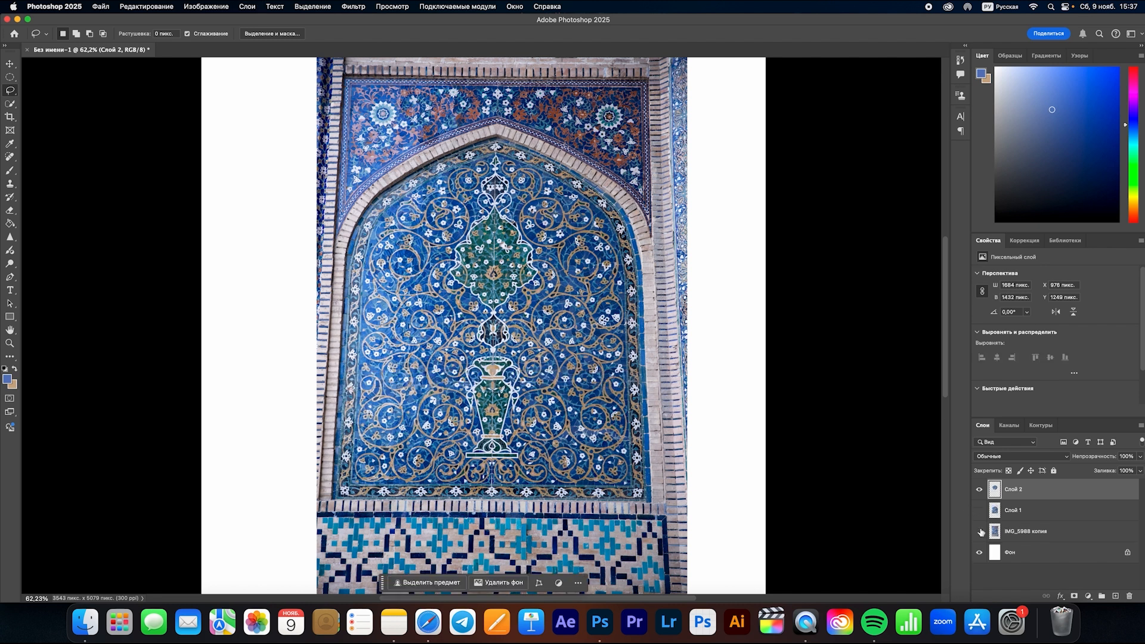
pyautogui.click(979, 531)
pyautogui.click(980, 532)
pyautogui.click(1006, 511)
pyautogui.press('BackSpace')
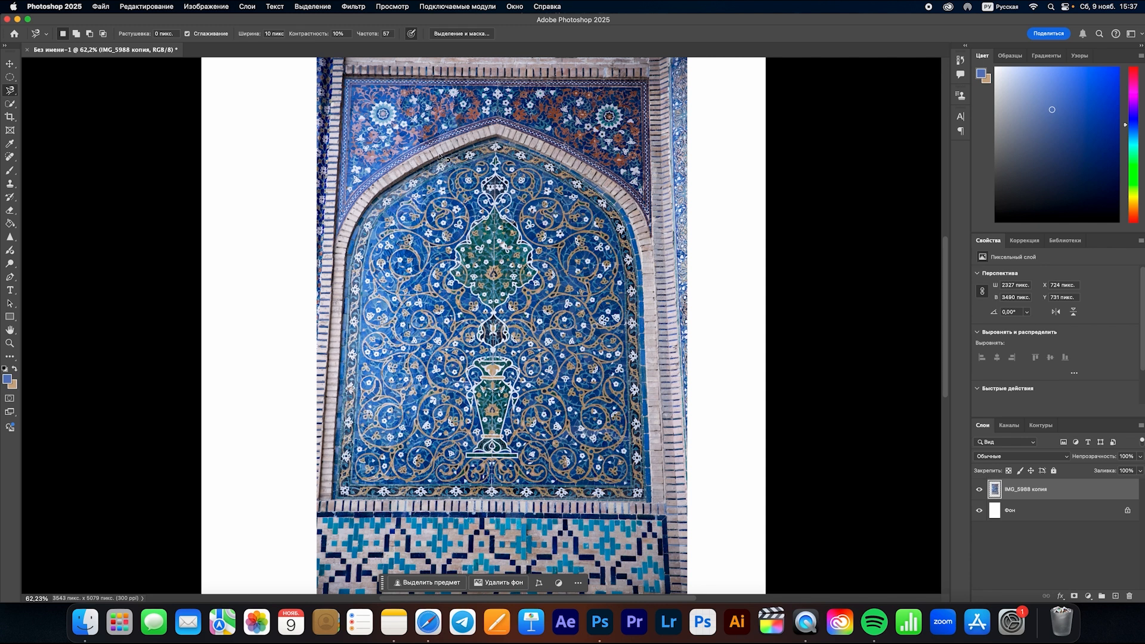
# - Try tracing the inner edge of the arch with the Magnetic Lasso
pyautogui.click(495, 138)
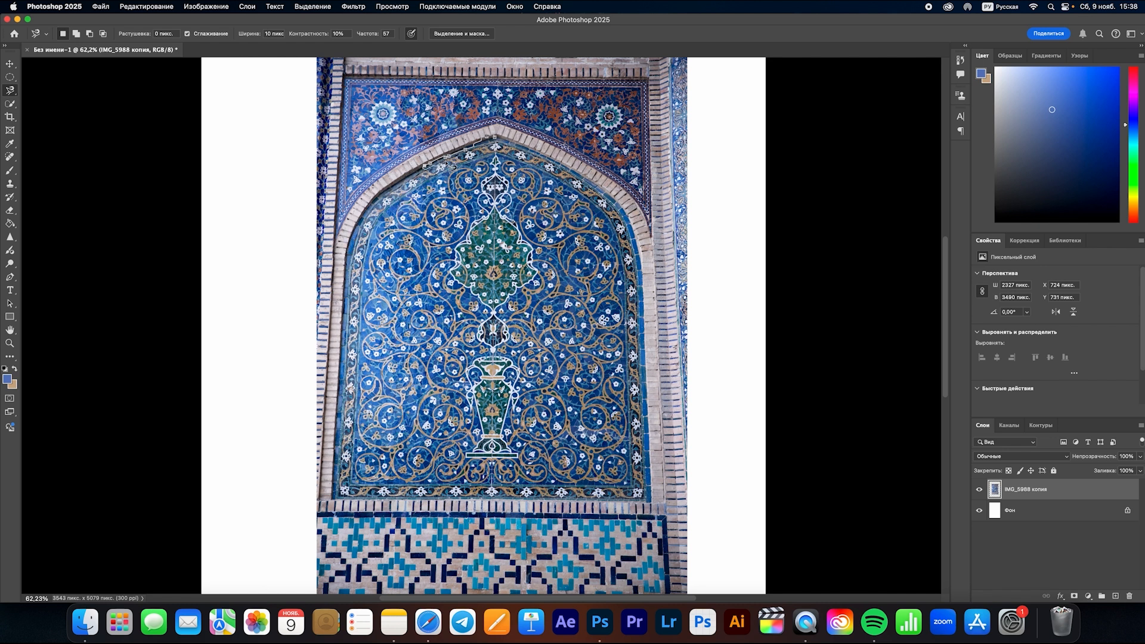
# - Activate the Quick Selection tool and reduce its brush size for working on the arch pattern
pyautogui.click(11, 104)
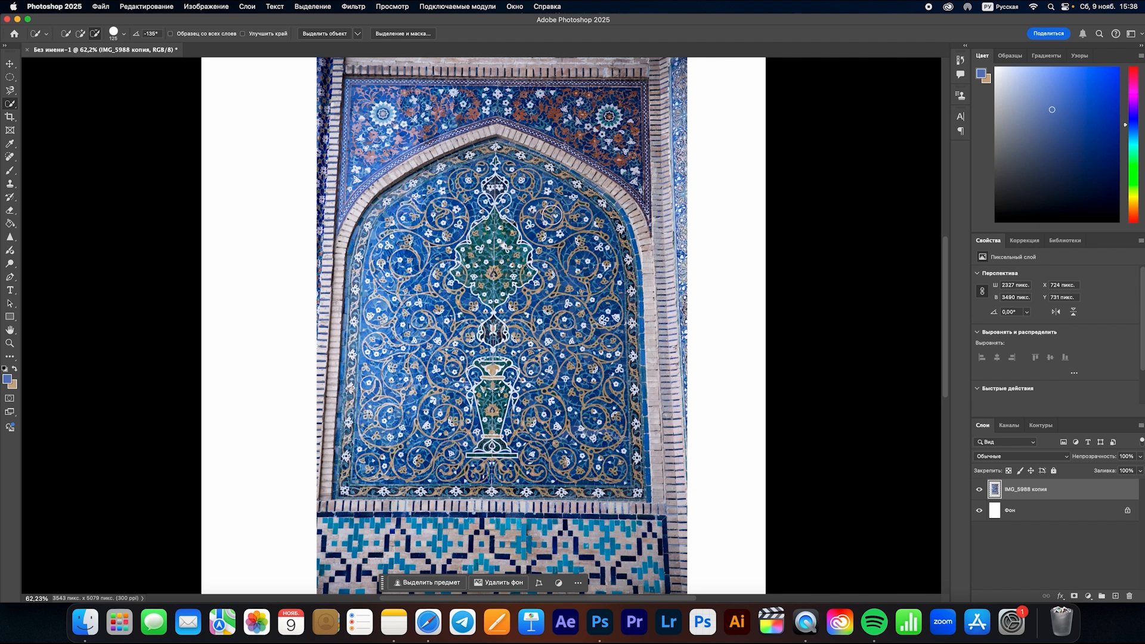
pyautogui.scroll(3, 551, 214)
pyautogui.press('[')
pyautogui.press('[')
pyautogui.press('[')
pyautogui.press('[')
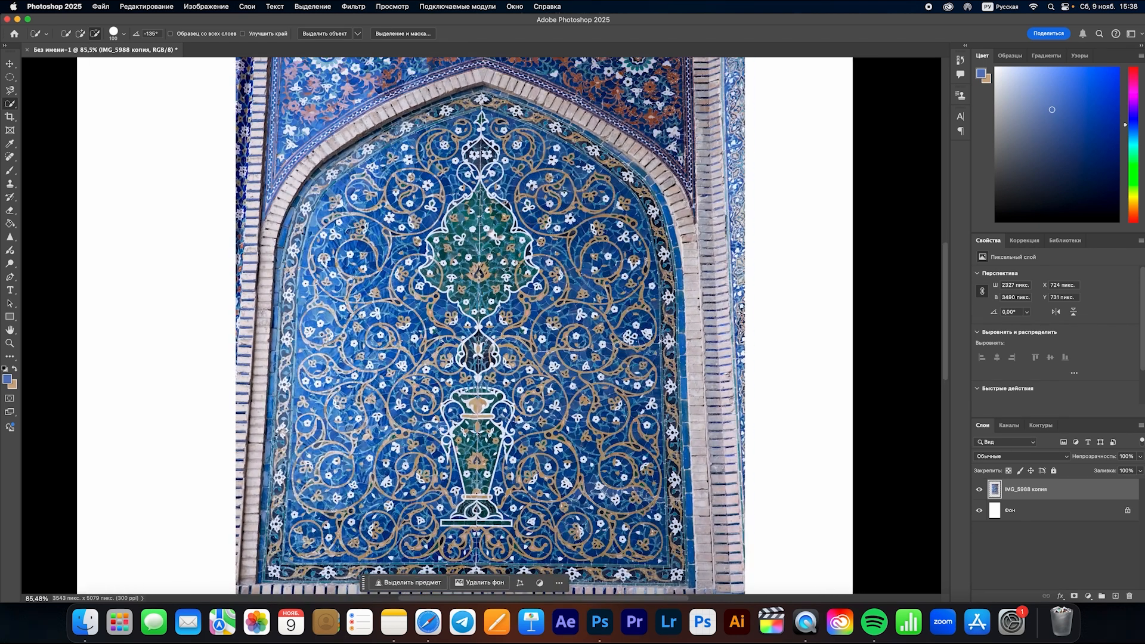
pyautogui.scroll(3, 528, 222)
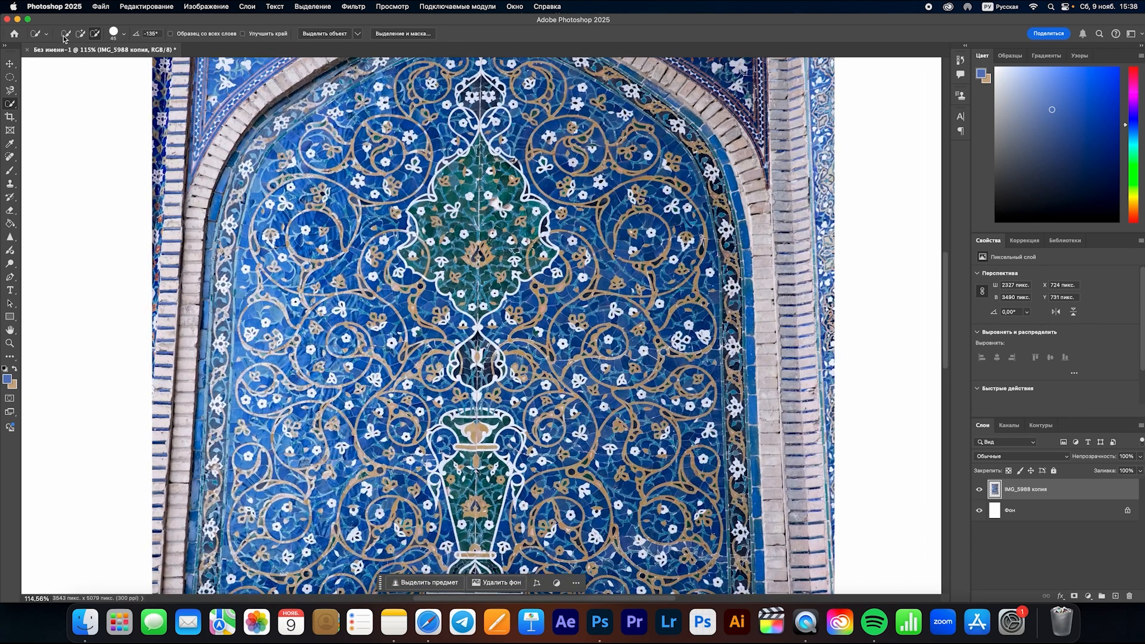
# - Set Quick Selection to add to the selection and brush a trial area of about 426 × 482 px beside the green medallion
pyautogui.click(81, 34)
pyautogui.scroll(1, 416, 280)
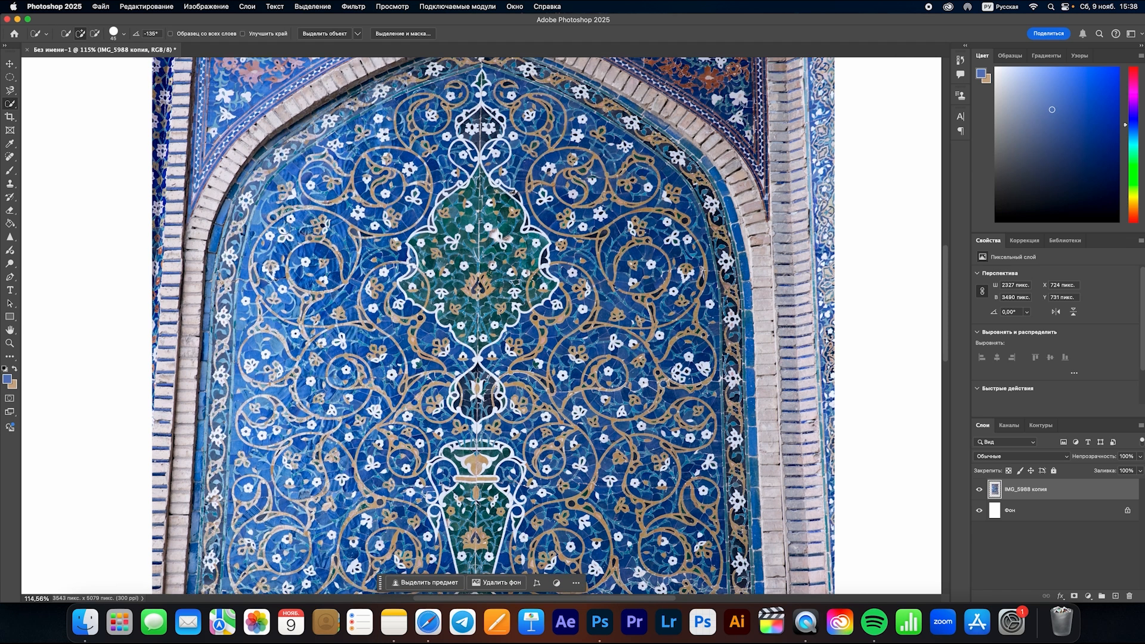
pyautogui.scroll(1, 494, 327)
pyautogui.click(95, 34)
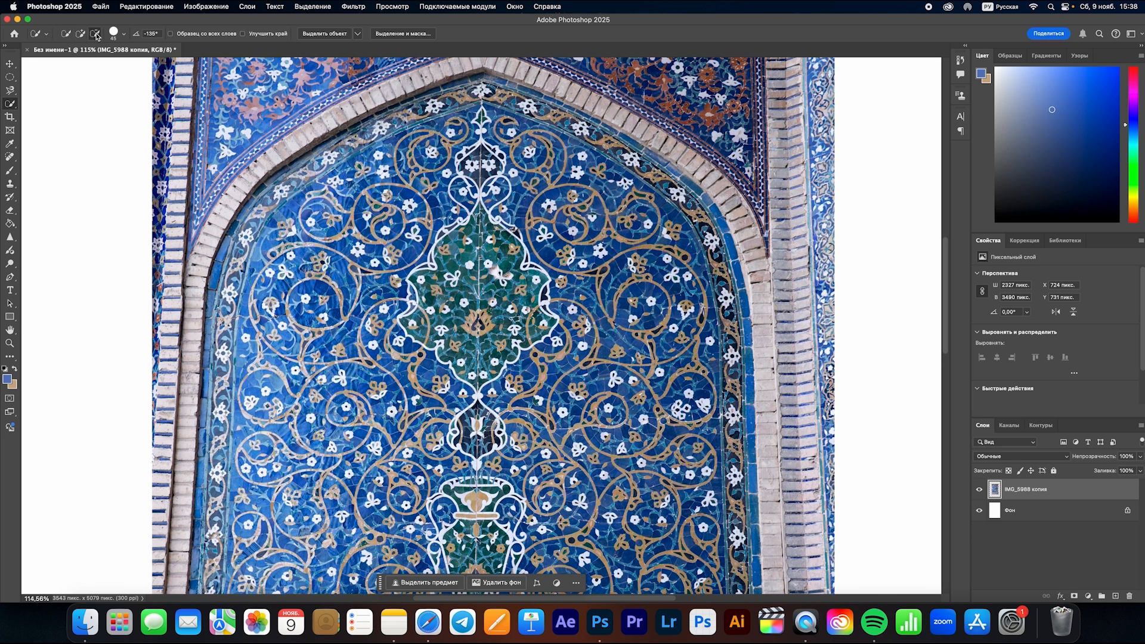
pyautogui.click(81, 35)
pyautogui.scroll(1, 481, 197)
pyautogui.click(554, 250)
pyautogui.click(563, 215)
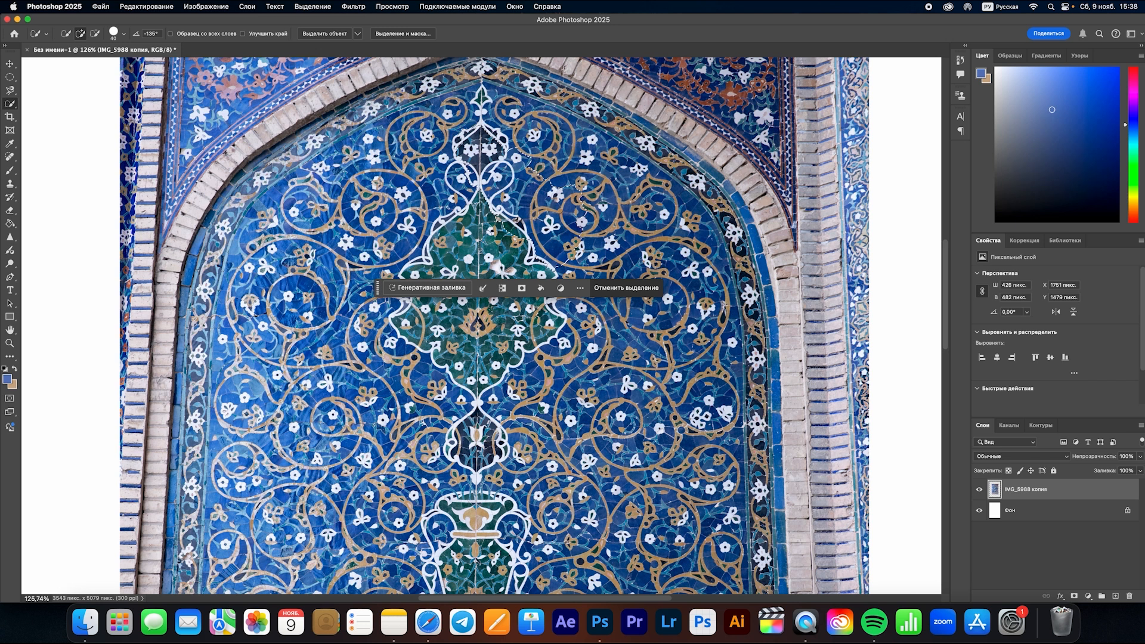
# - Select the green medallion with Quick Selection strokes, reducing the brush and extending the selection to about 578 × 626 px
pyautogui.click(470, 241)
pyautogui.scroll(-1, 491, 222)
pyautogui.click(481, 204)
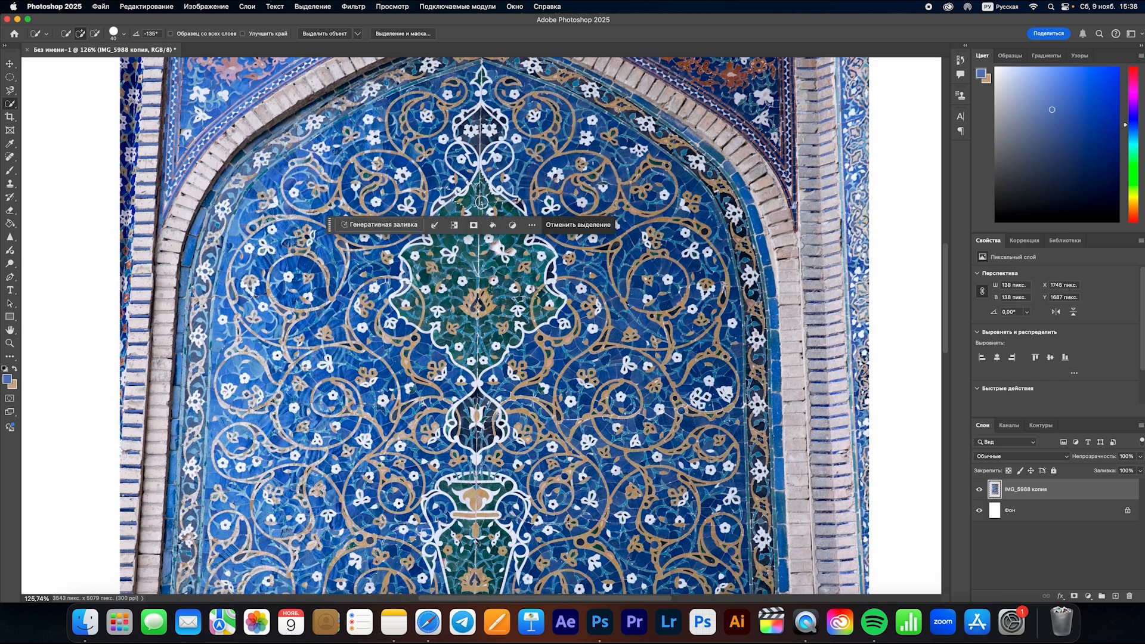
pyautogui.click(469, 236)
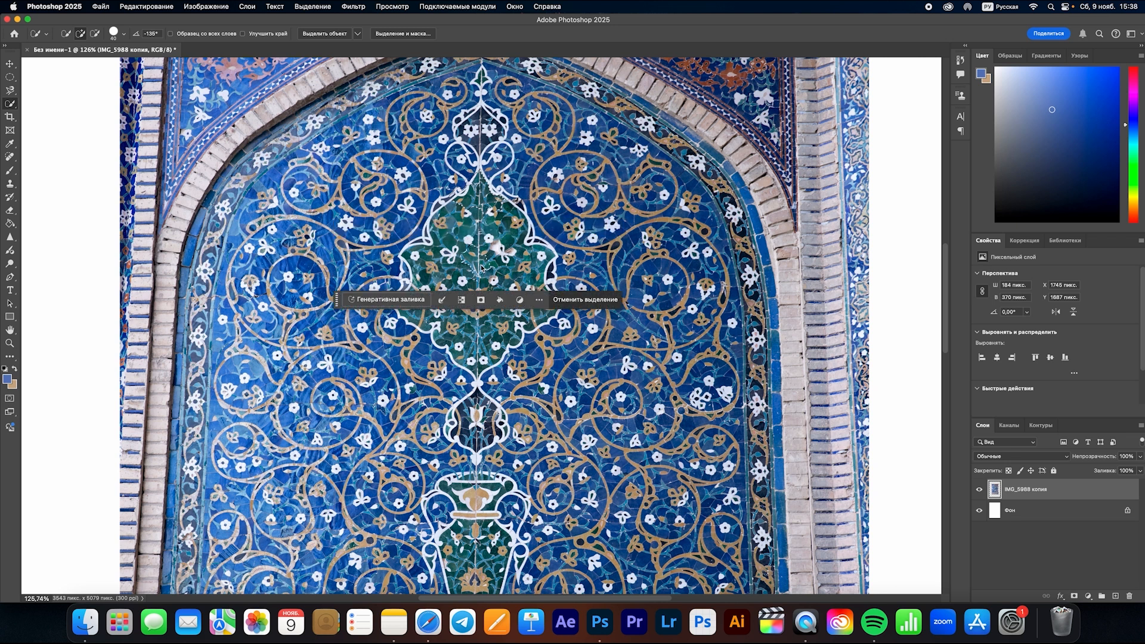
pyautogui.scroll(-2, 470, 235)
pyautogui.press('[')
pyautogui.click(475, 254)
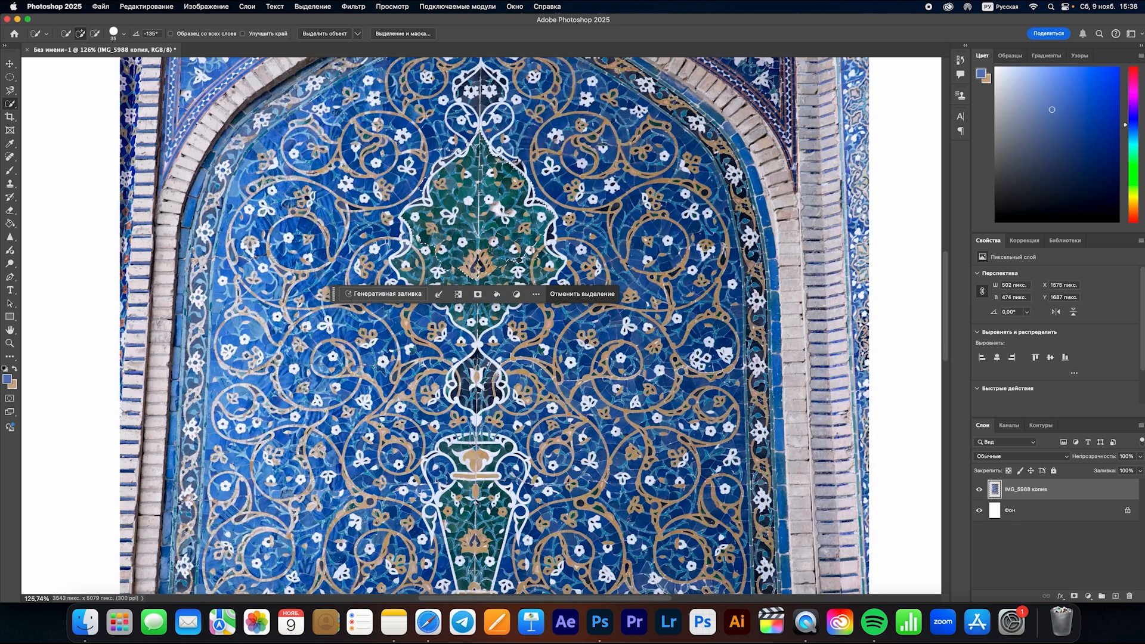
pyautogui.moveTo(505, 268); pyautogui.dragTo(417, 244)
pyautogui.scroll(-1, 426, 257)
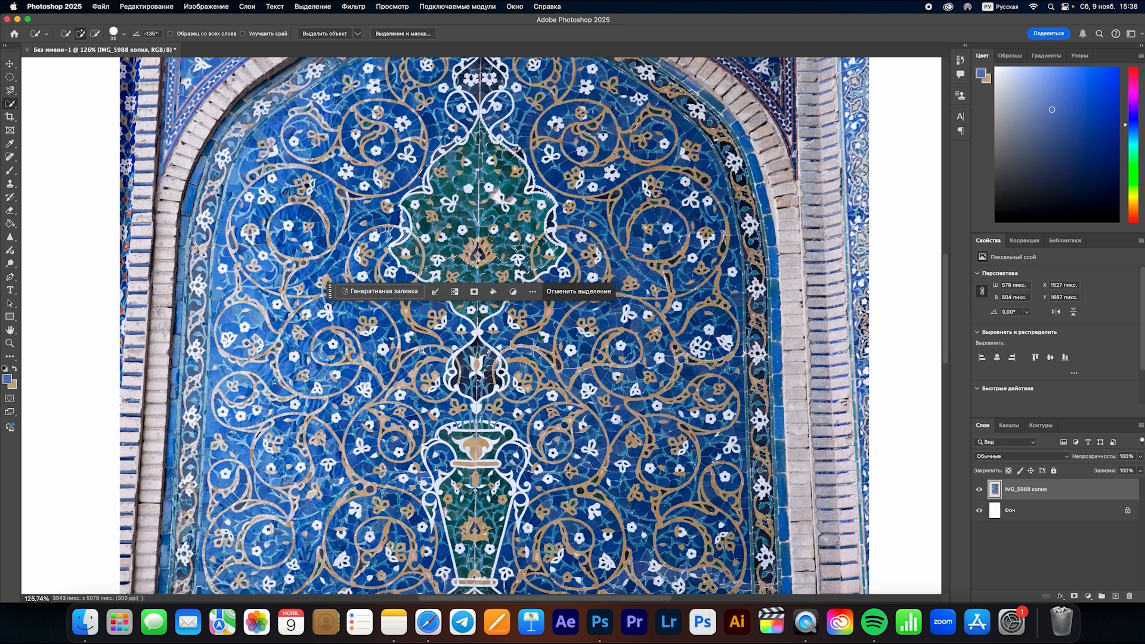
pyautogui.click(478, 269)
pyautogui.click(463, 283)
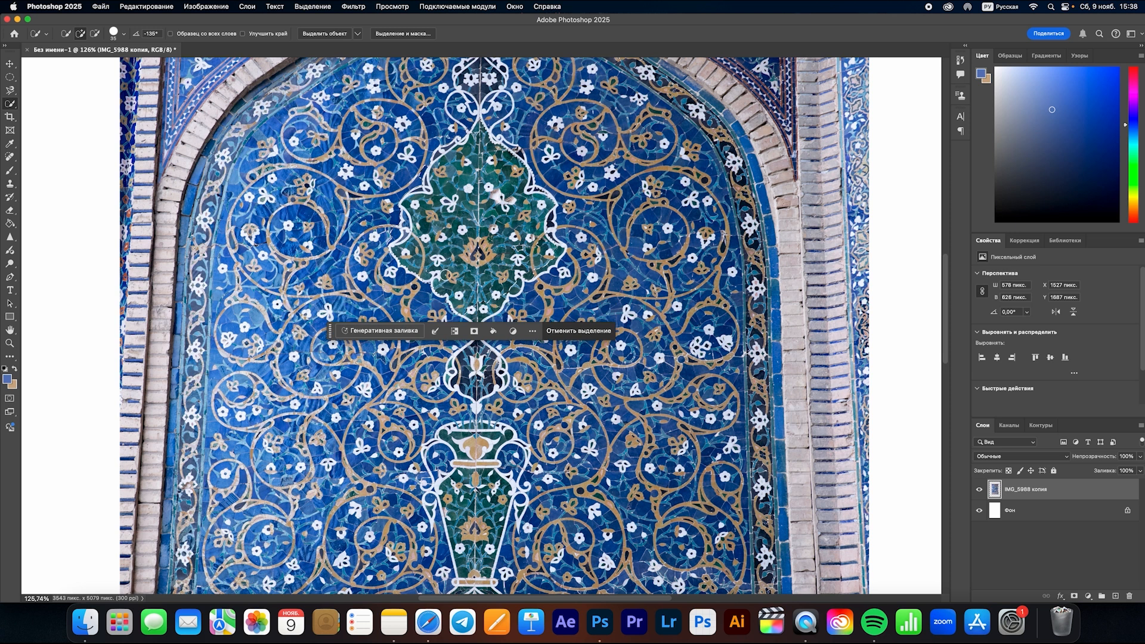
pyautogui.scroll(-2, 442, 270)
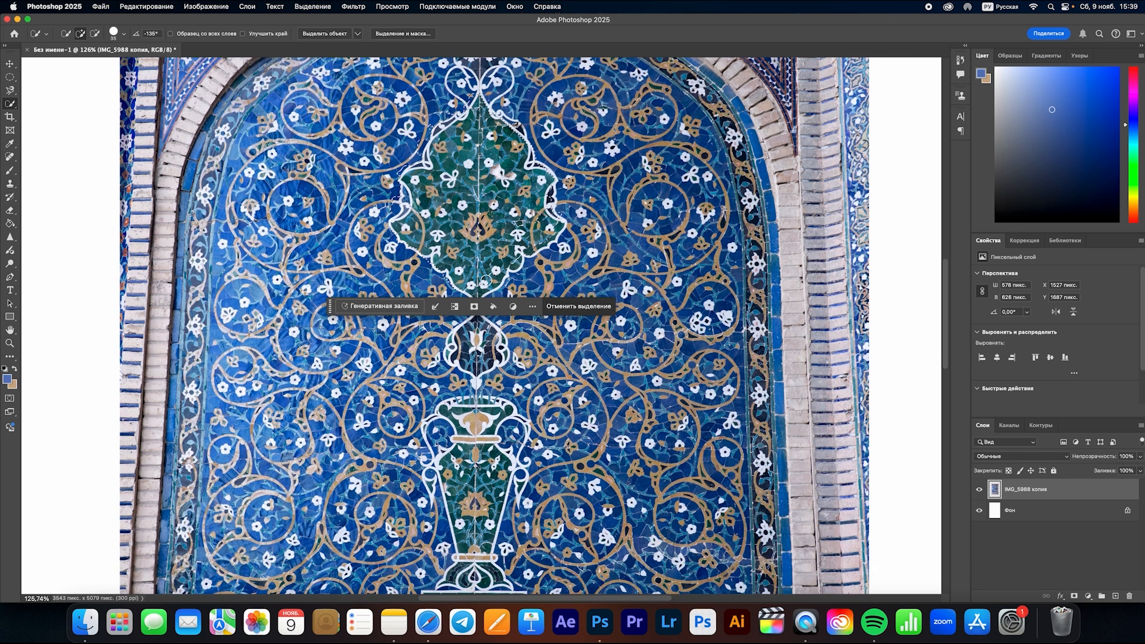
pyautogui.scroll(2, 443, 276)
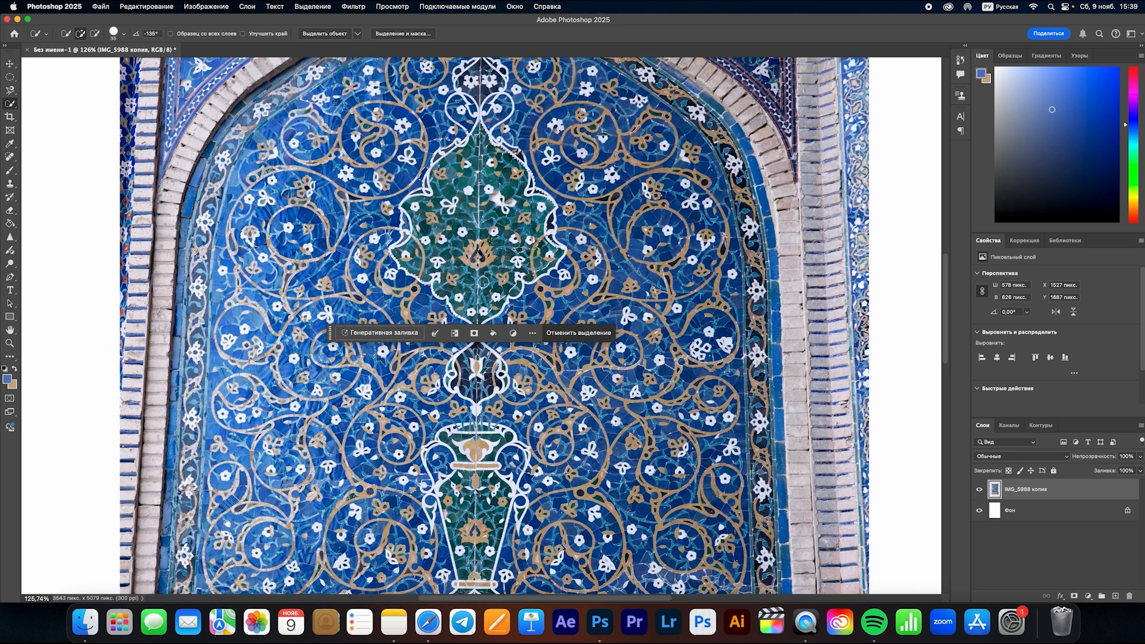
pyautogui.scroll(1, 483, 282)
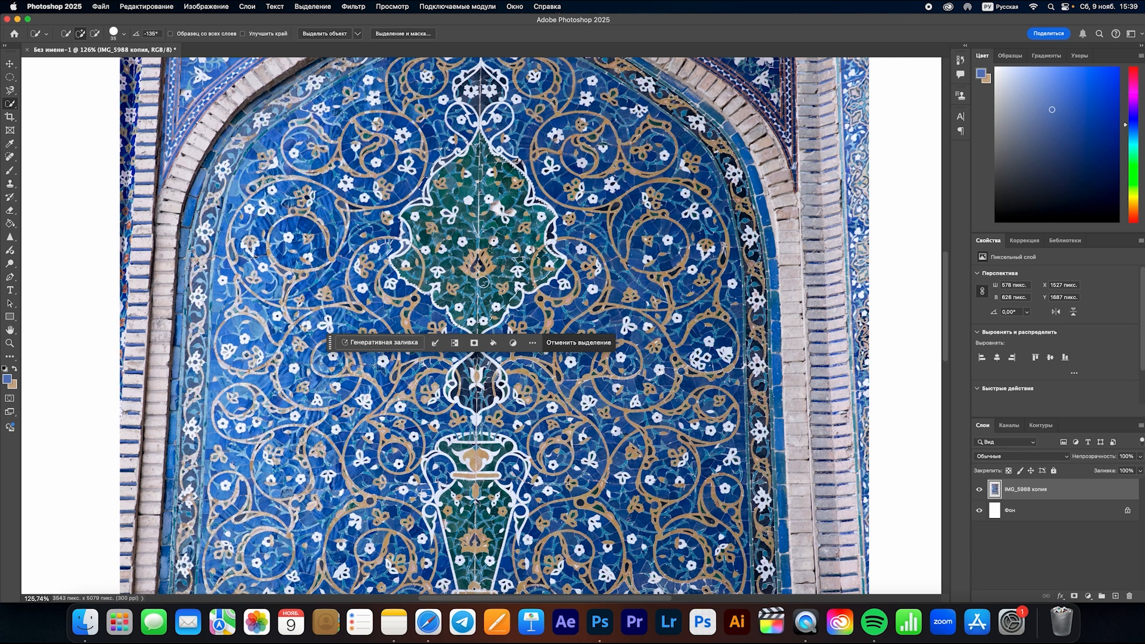
pyautogui.scroll(2, 526, 263)
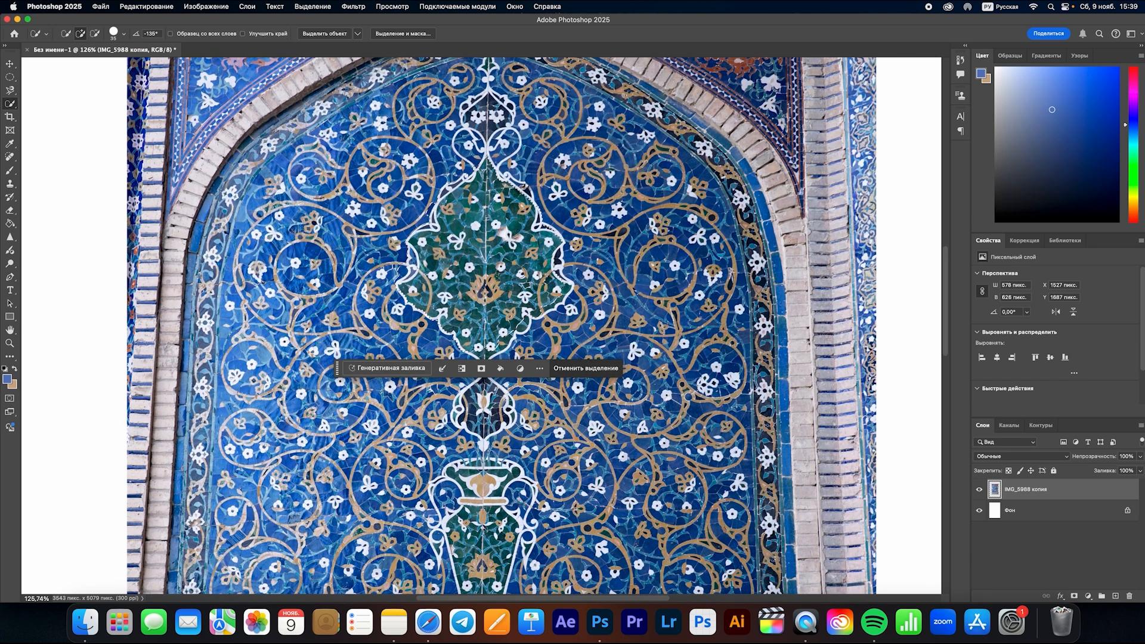
# - Set Quick Selection to subtract, reduce its brush size and brush away a small area inside the green medallion
pyautogui.scroll(1, 537, 276)
pyautogui.scroll(3, 537, 275)
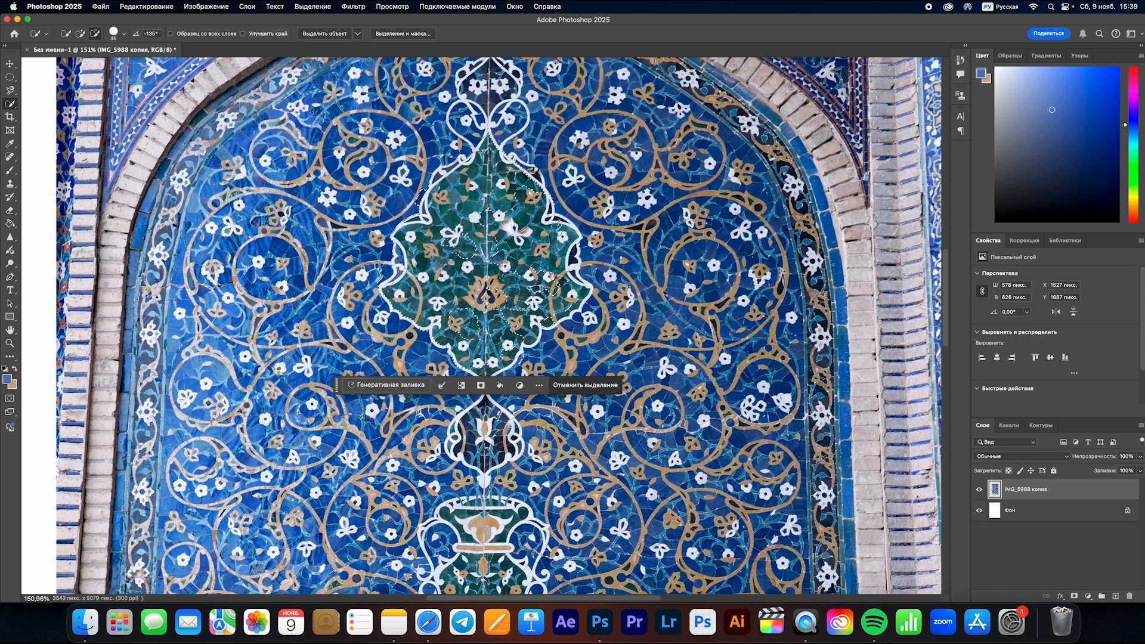
pyautogui.scroll(5, 568, 222)
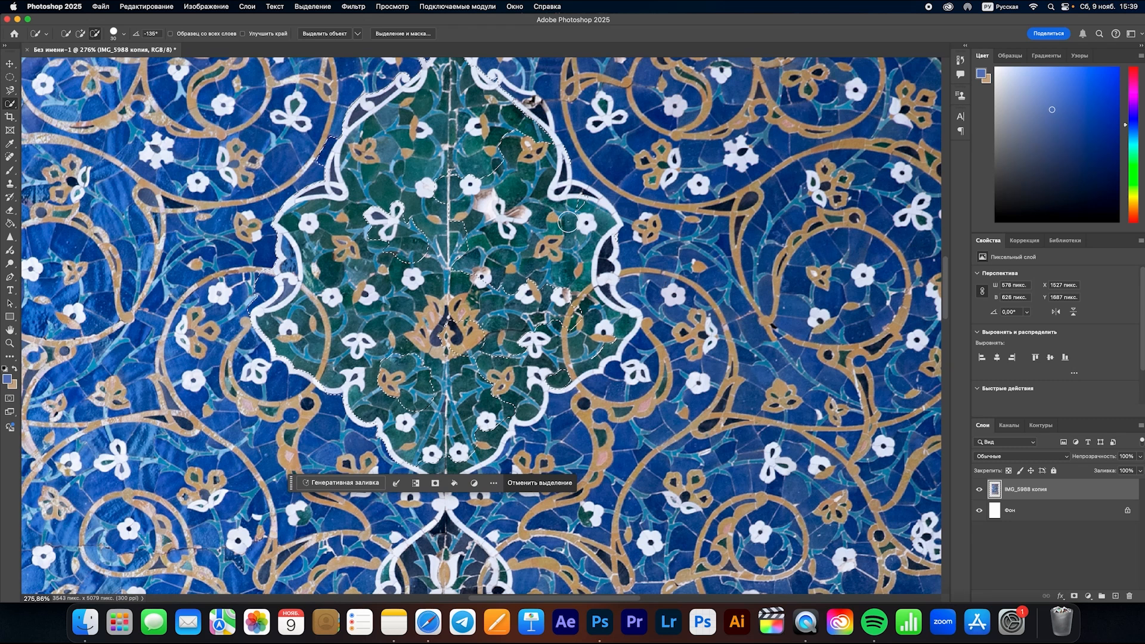
pyautogui.press('[')
pyautogui.press('[')
pyautogui.press('[')
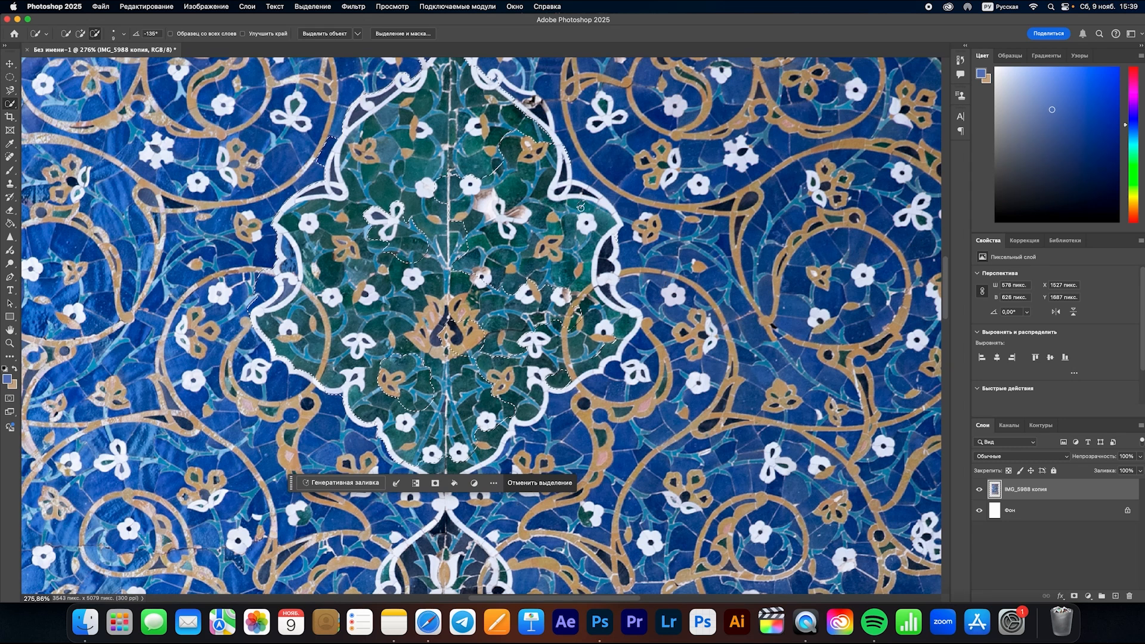
pyautogui.moveTo(573, 311); pyautogui.dragTo(556, 327)
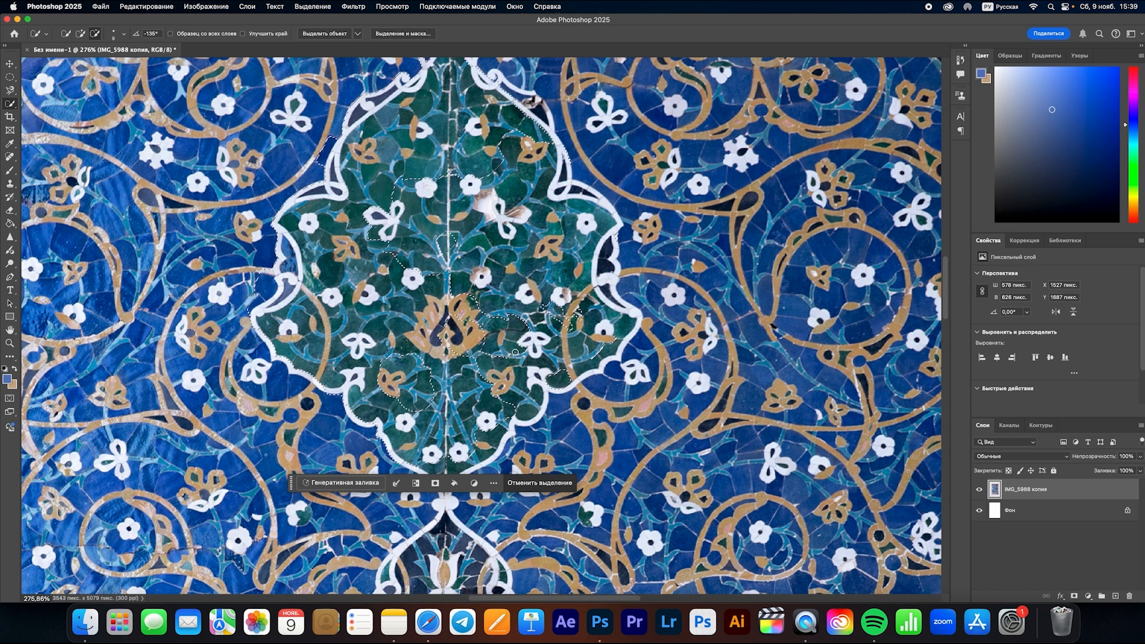
# - Clear the medallion selection
pyautogui.scroll(-3, 483, 325)
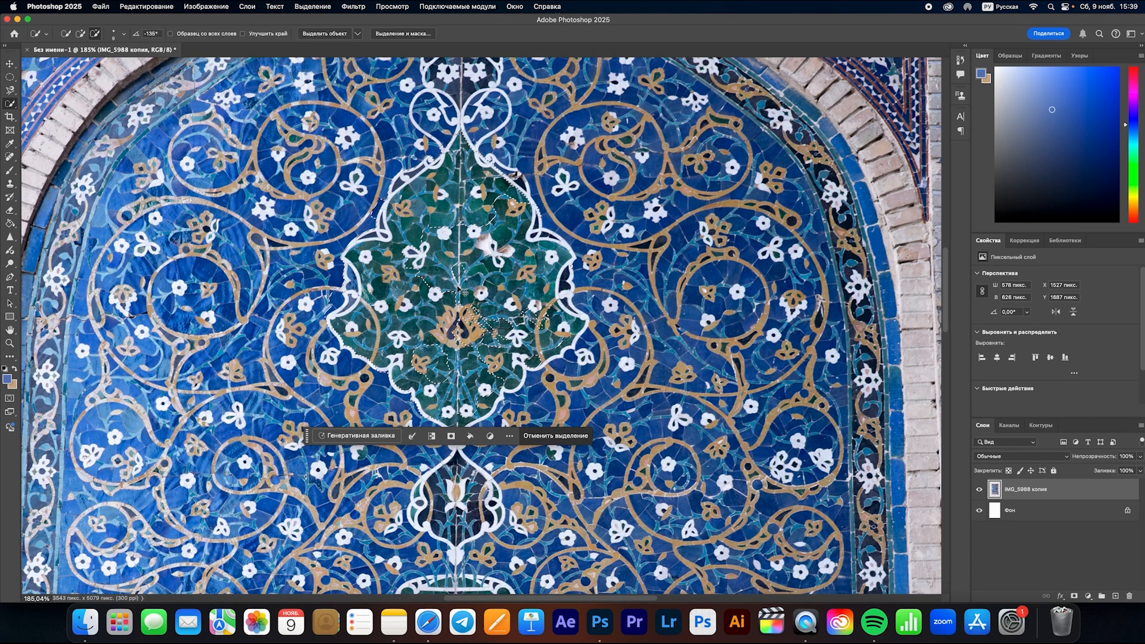
pyautogui.hscroll(-2, 457, 286)
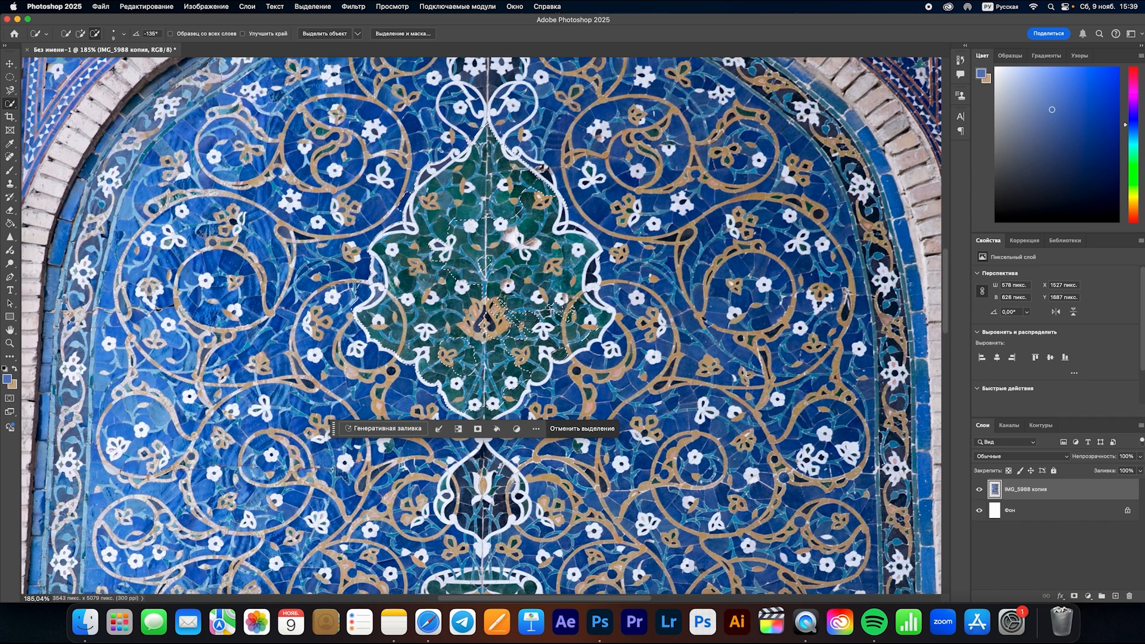
pyautogui.press('super+d')
pyautogui.scroll(-2, 468, 313)
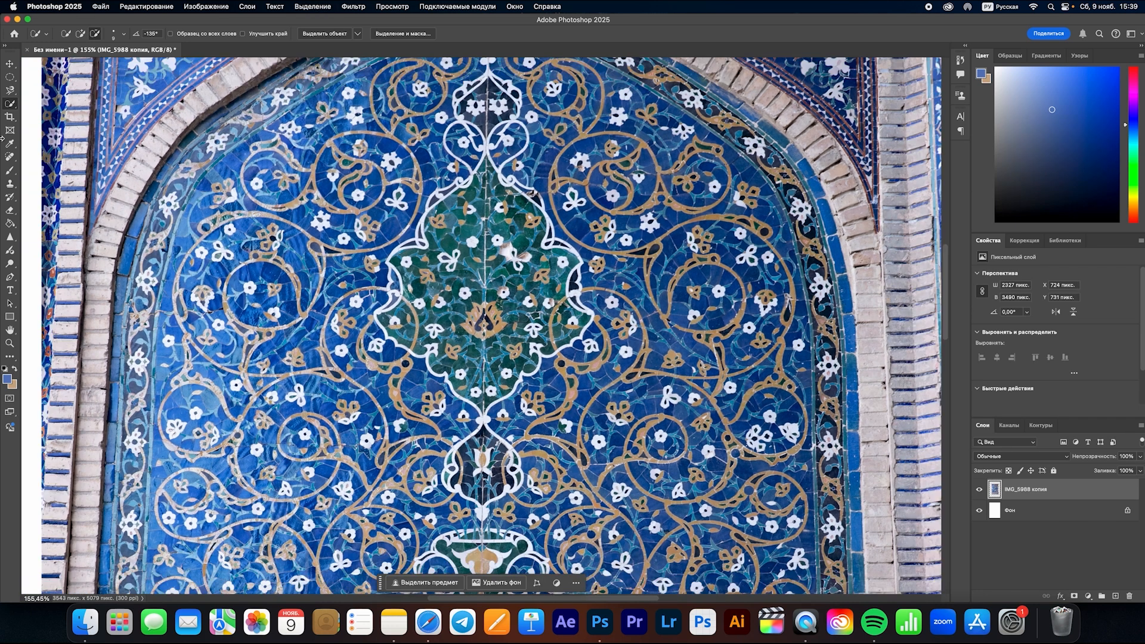
# - Crop the canvas to the photo's edges, leaving an image of 2327 × 3490 px
pyautogui.press('c')
pyautogui.scroll(-3, 468, 313)
pyautogui.scroll(-3, 370, 313)
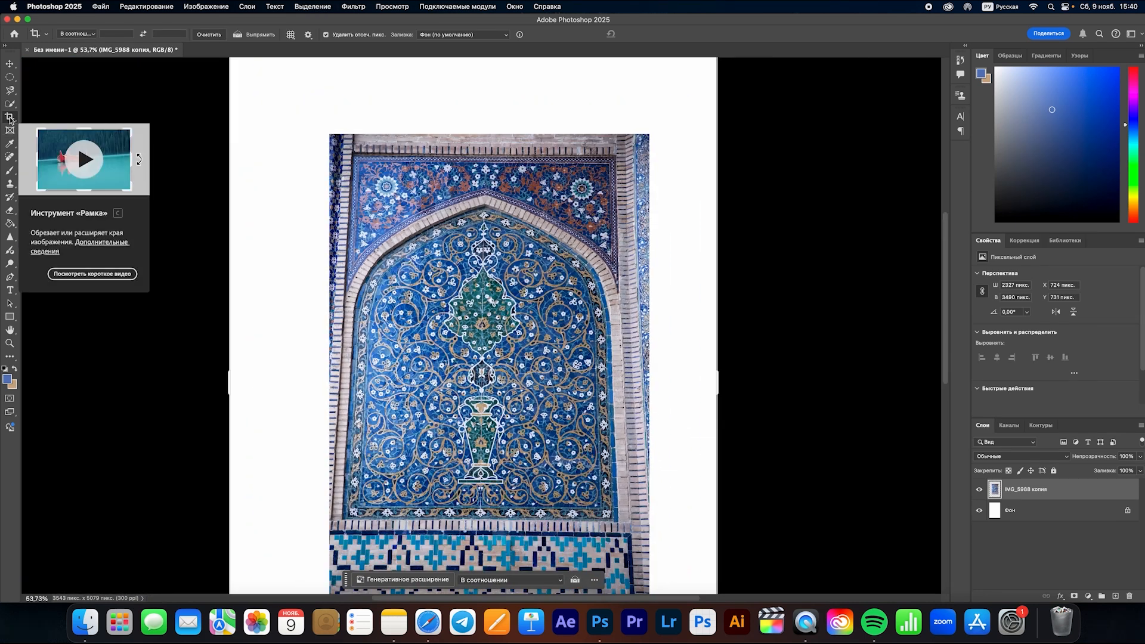
pyautogui.scroll(-2, 330, 144)
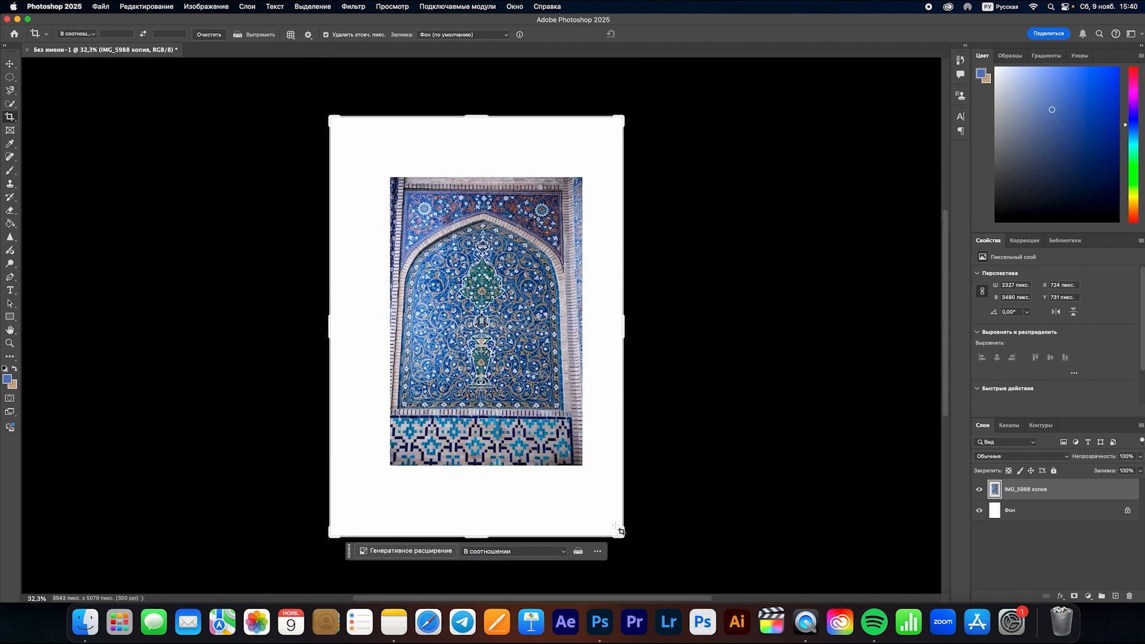
pyautogui.moveTo(622, 535); pyautogui.dragTo(613, 502)
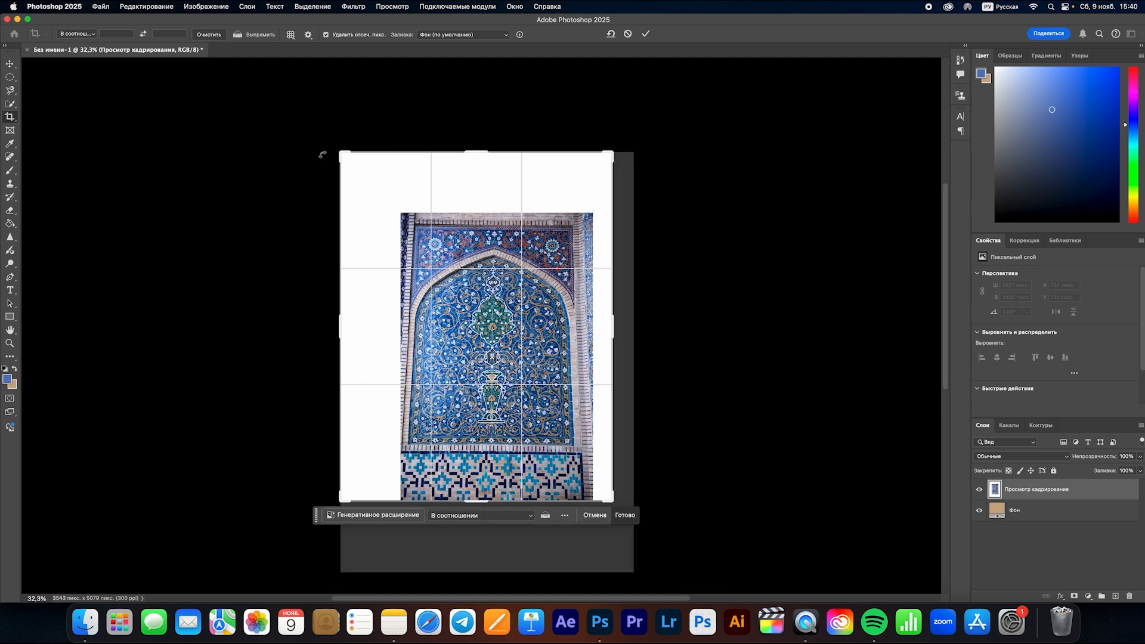
pyautogui.moveTo(340, 153); pyautogui.dragTo(369, 179)
pyautogui.moveTo(582, 330); pyautogui.dragTo(572, 341)
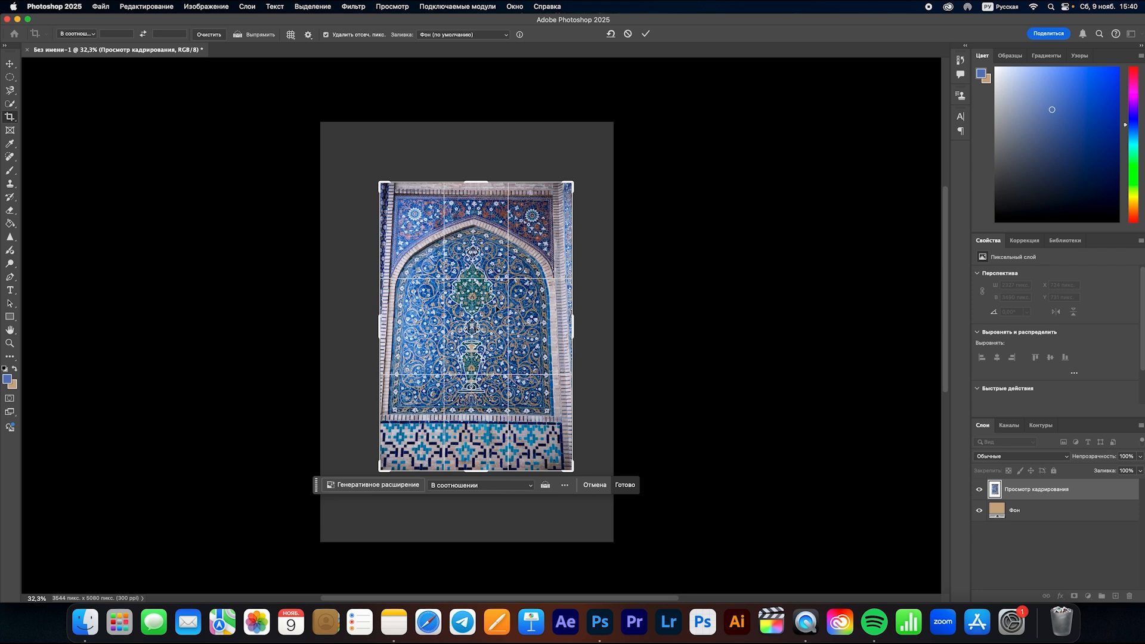
pyautogui.click(625, 486)
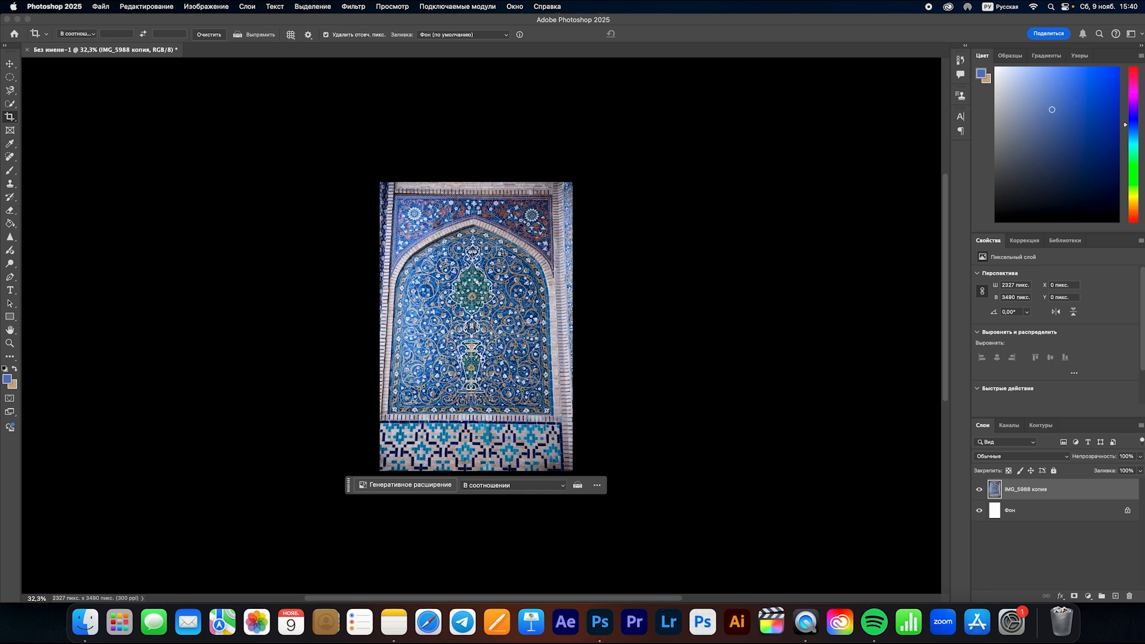
# - Check the cropped image's width and height in centimetres in the Image Size dialog and close it without changes
pyautogui.click(196, 6)
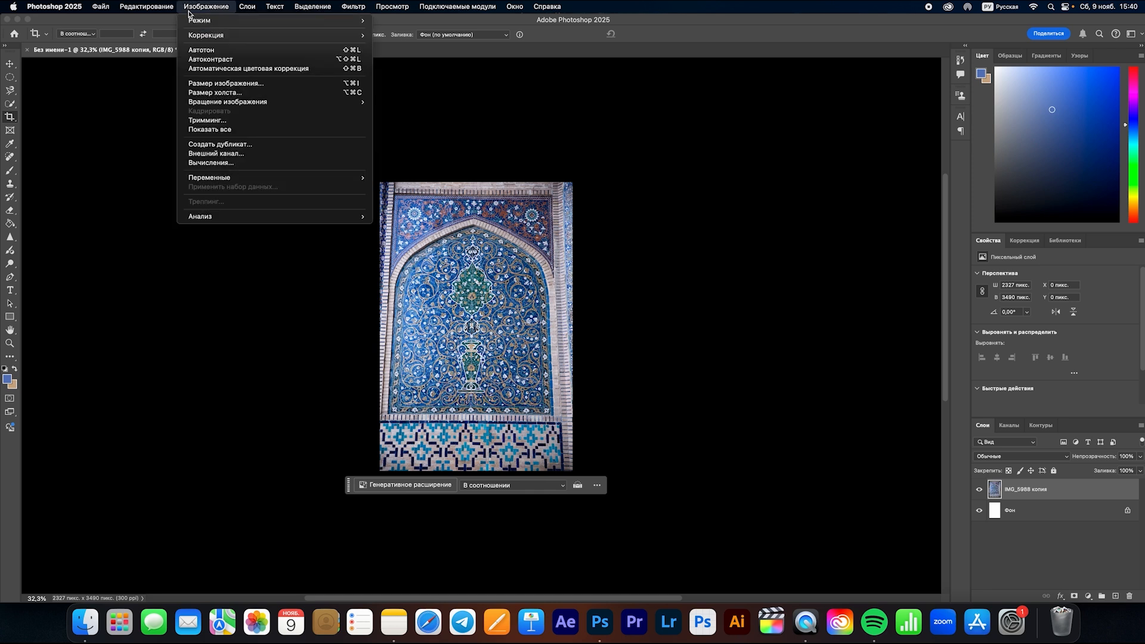
pyautogui.click(206, 83)
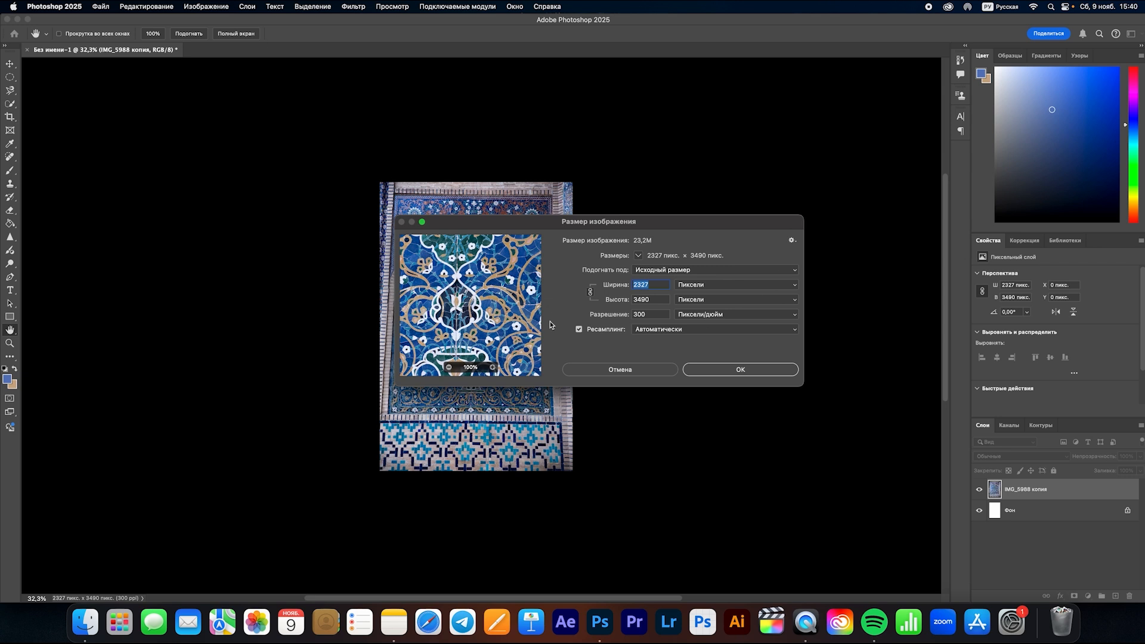
pyautogui.click(696, 270)
pyautogui.click(709, 234)
pyautogui.click(705, 287)
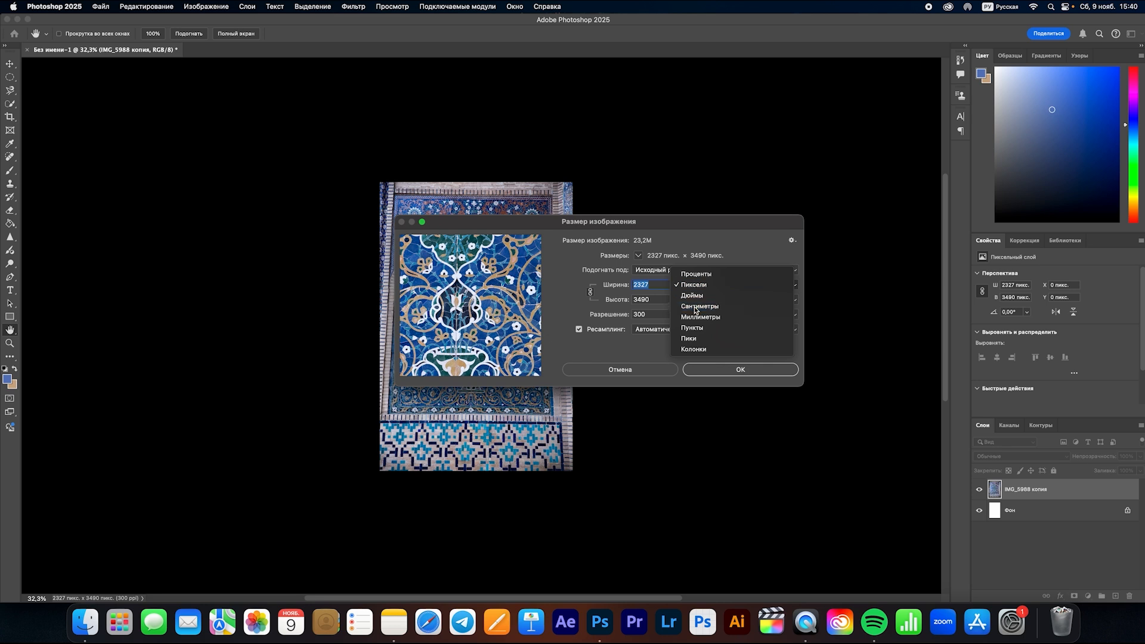
pyautogui.click(700, 306)
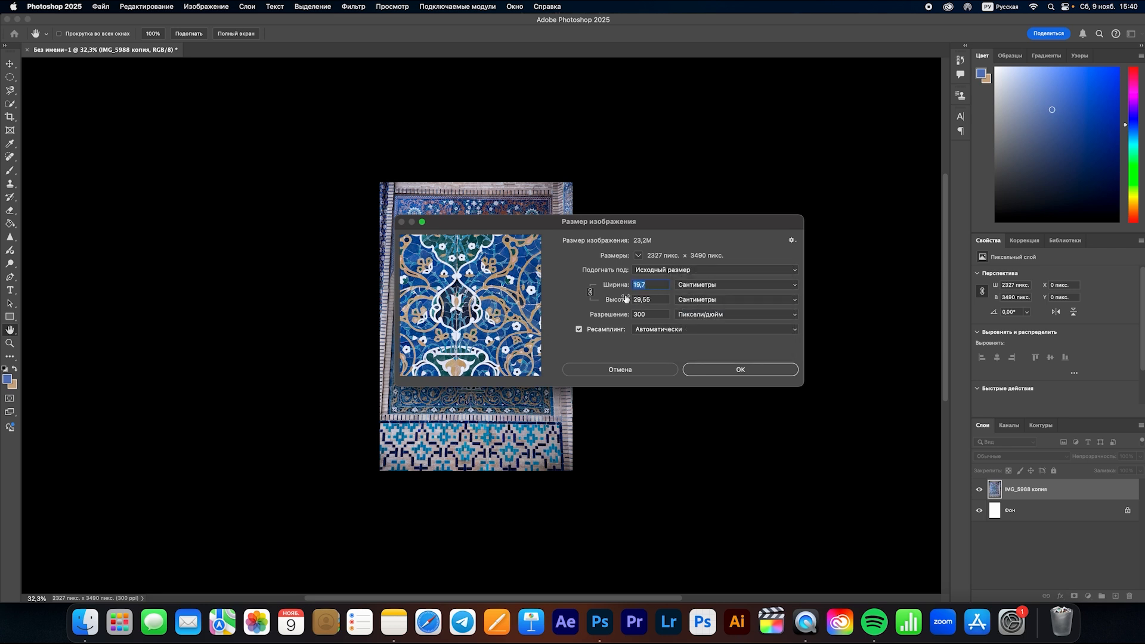
pyautogui.click(620, 370)
# - Undo the crop to restore the white canvas around the photo
pyautogui.press('c')
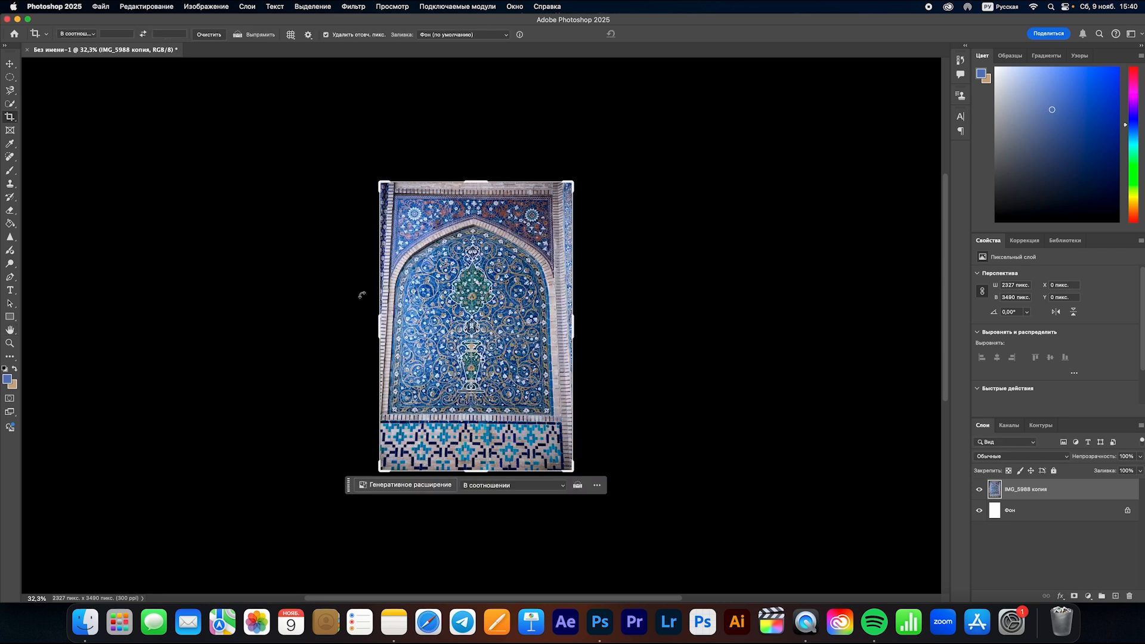
pyautogui.press('super+z')
pyautogui.click(9, 63)
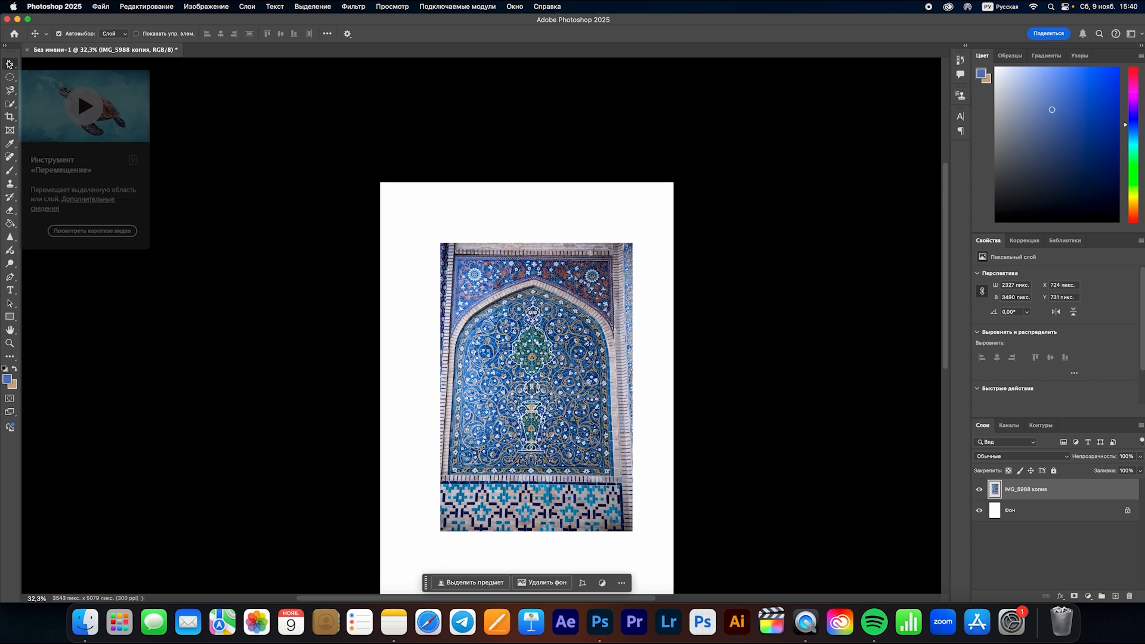
pyautogui.click(9, 116)
# - Activate the Eyedropper and sample a blue from the arch's tile pattern as the foreground colour
pyautogui.click(10, 144)
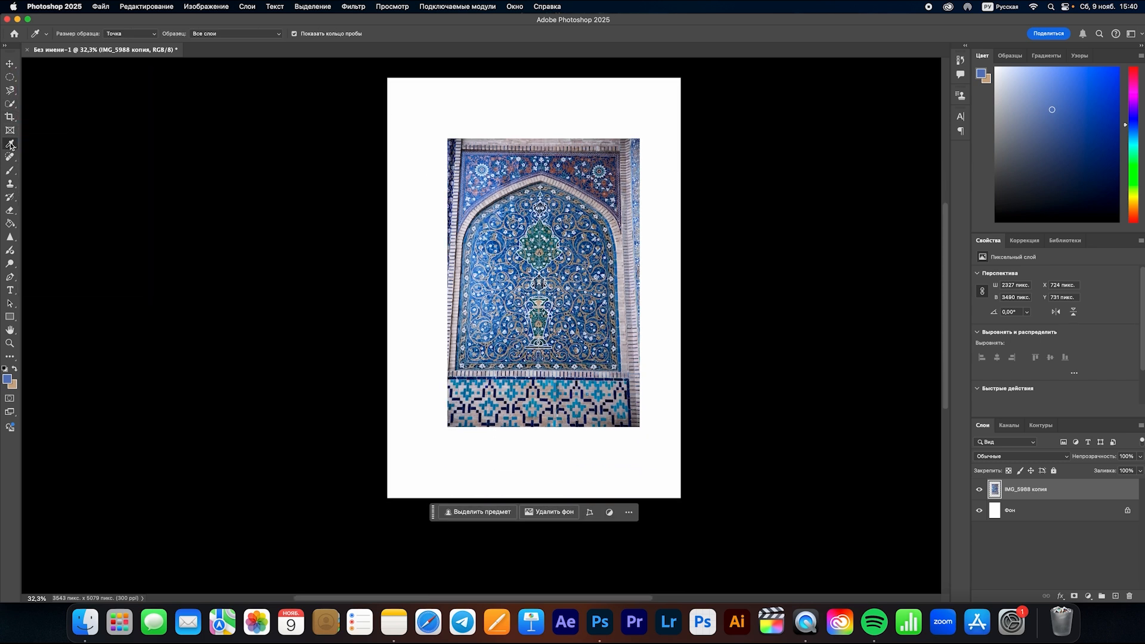
pyautogui.press('super+plus')
pyautogui.press('super+plus')
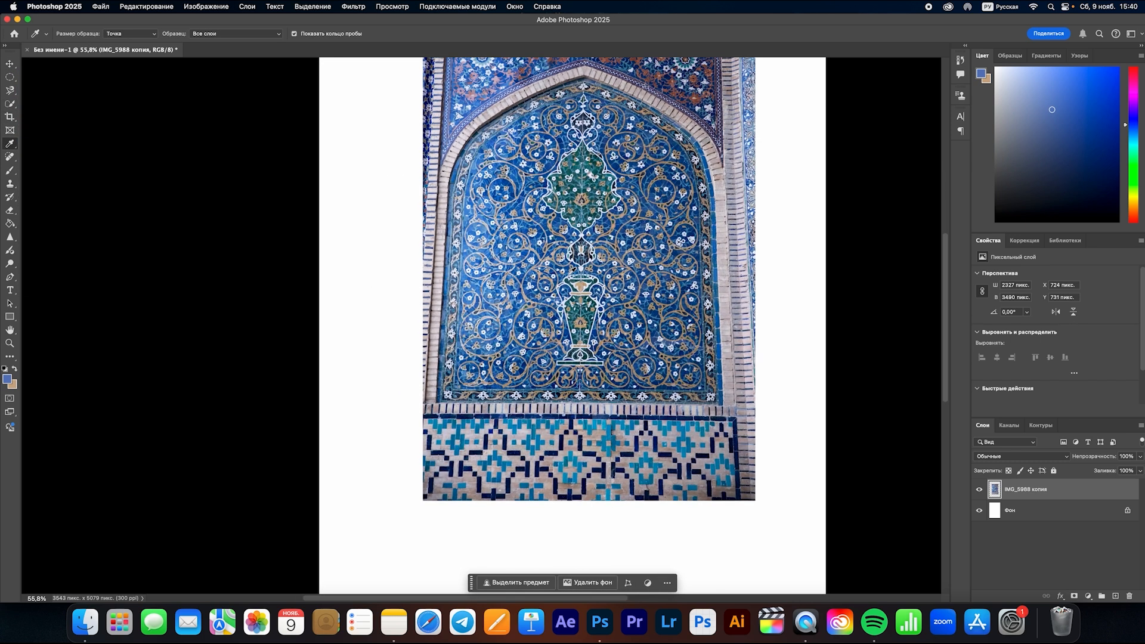
pyautogui.click(556, 221)
pyautogui.click(543, 226)
# - Sample the tan of the scroll ornament, then pick the dark green of the medallion as the foreground colour
pyautogui.press('super+plus')
pyautogui.press('super+plus')
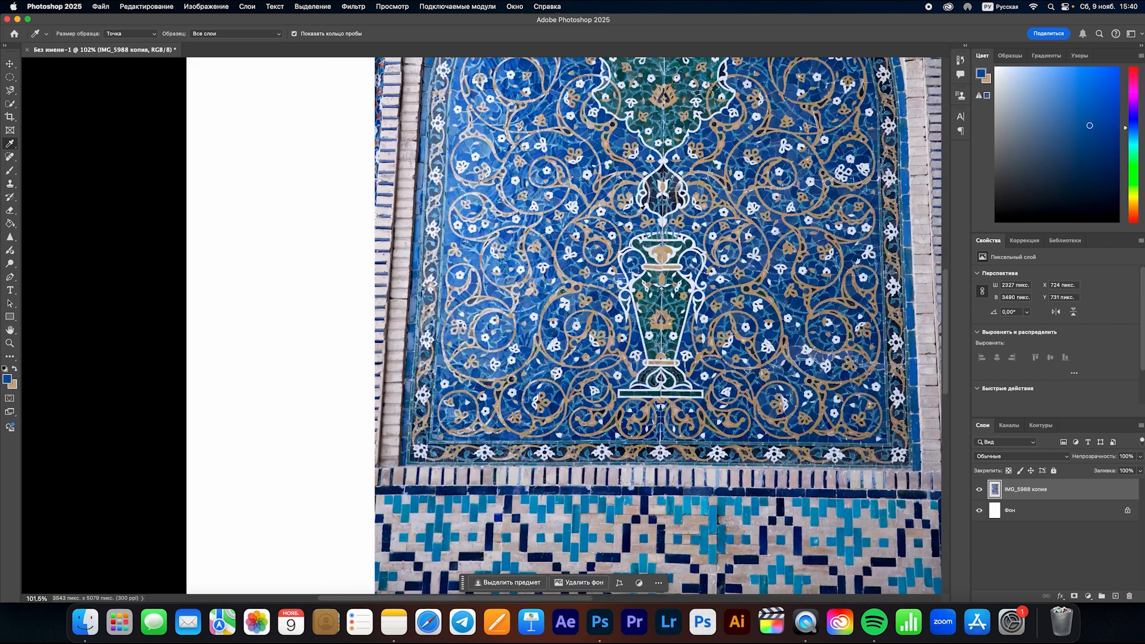
pyautogui.scroll(3, 638, 211)
pyautogui.hscroll(3, 639, 211)
pyautogui.click(656, 216)
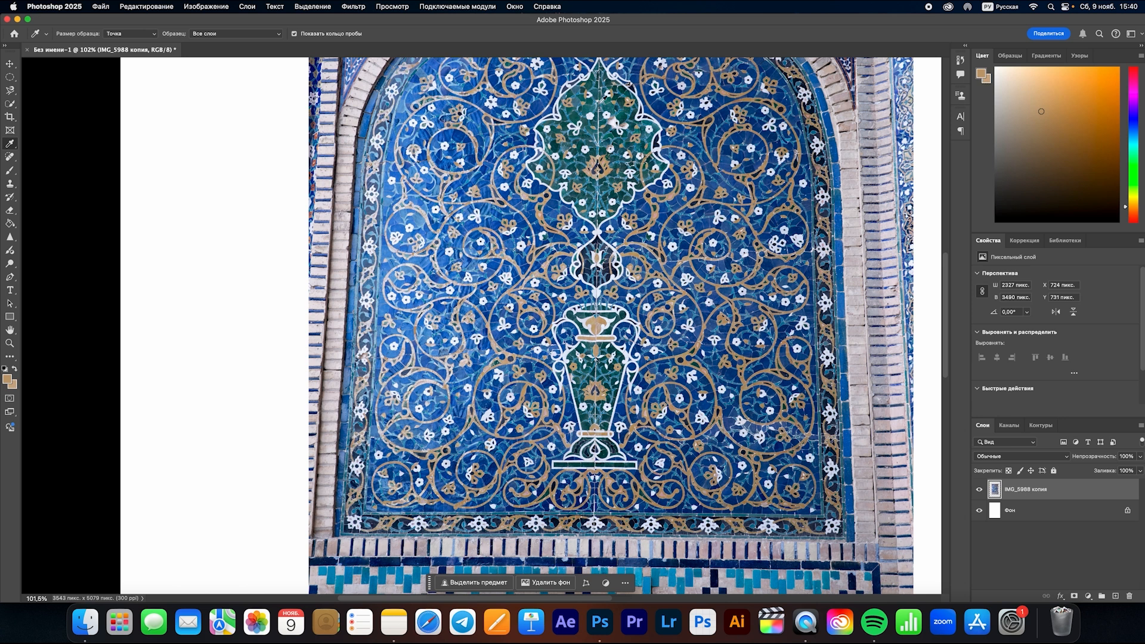
pyautogui.click(598, 146)
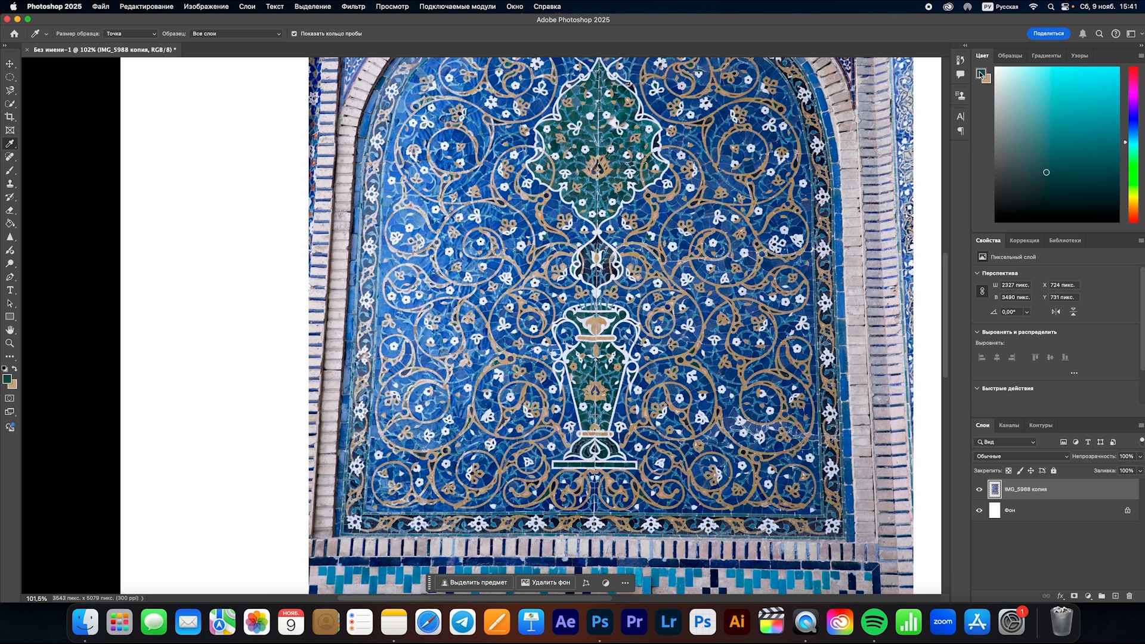
pyautogui.press('super+minus')
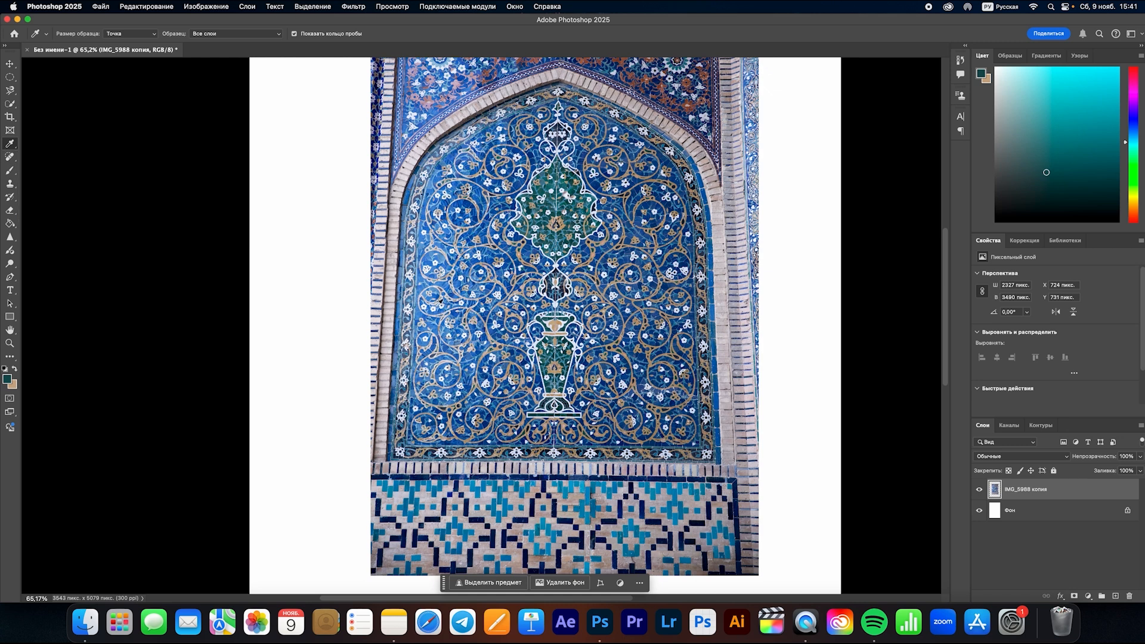
pyautogui.scroll(5, 538, 331)
pyautogui.scroll(-5, 538, 331)
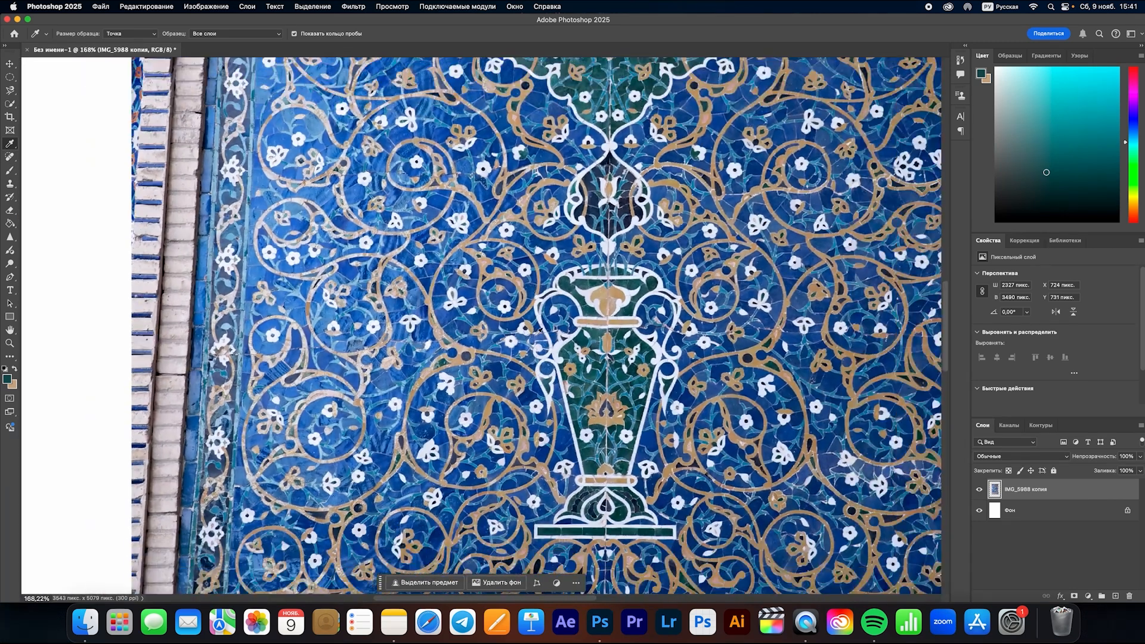
pyautogui.scroll(-3, 828, 354)
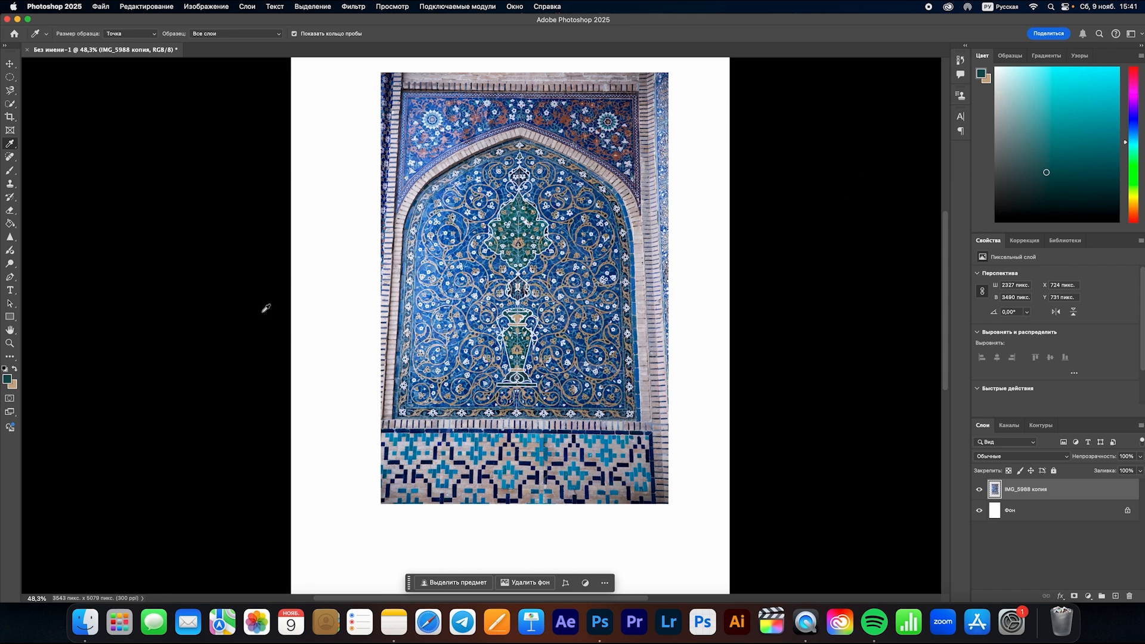
pyautogui.scroll(6, 447, 306)
pyautogui.scroll(-4, 447, 306)
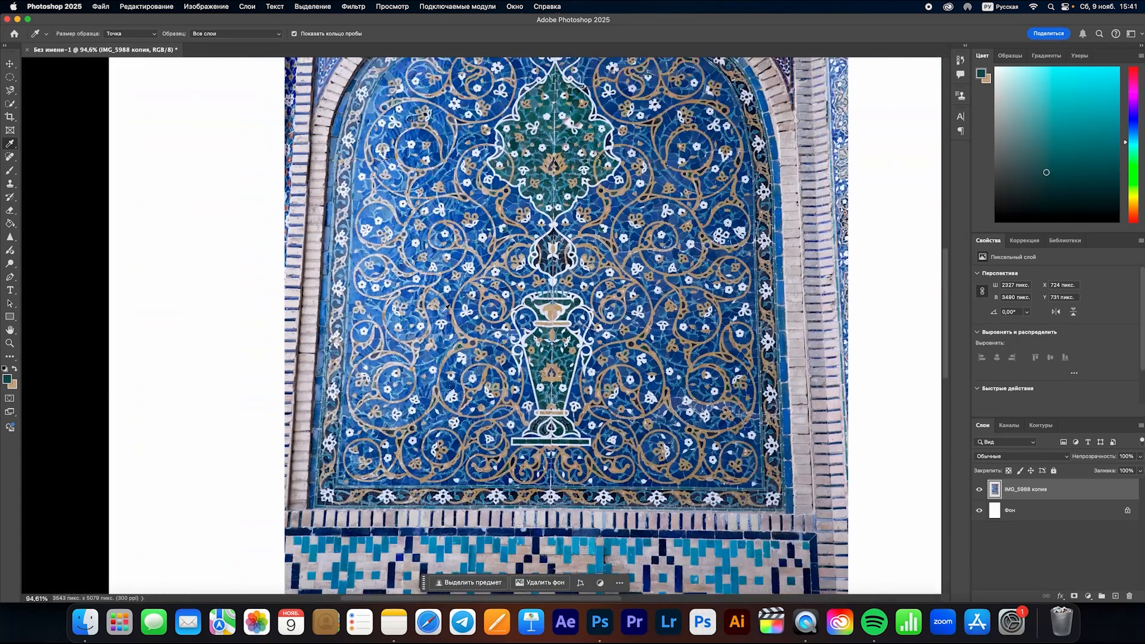
# - Retouch a spot on the tan band of the vase's neck using the Spot Healing Brush with a smaller tip
pyautogui.click(9, 159)
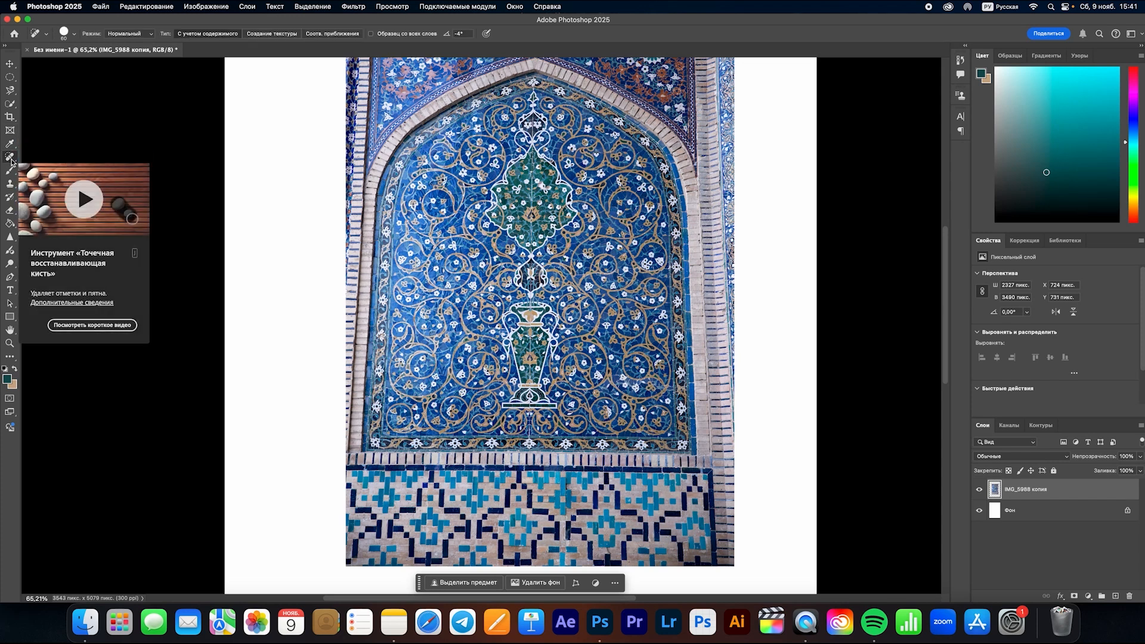
pyautogui.scroll(5, 495, 337)
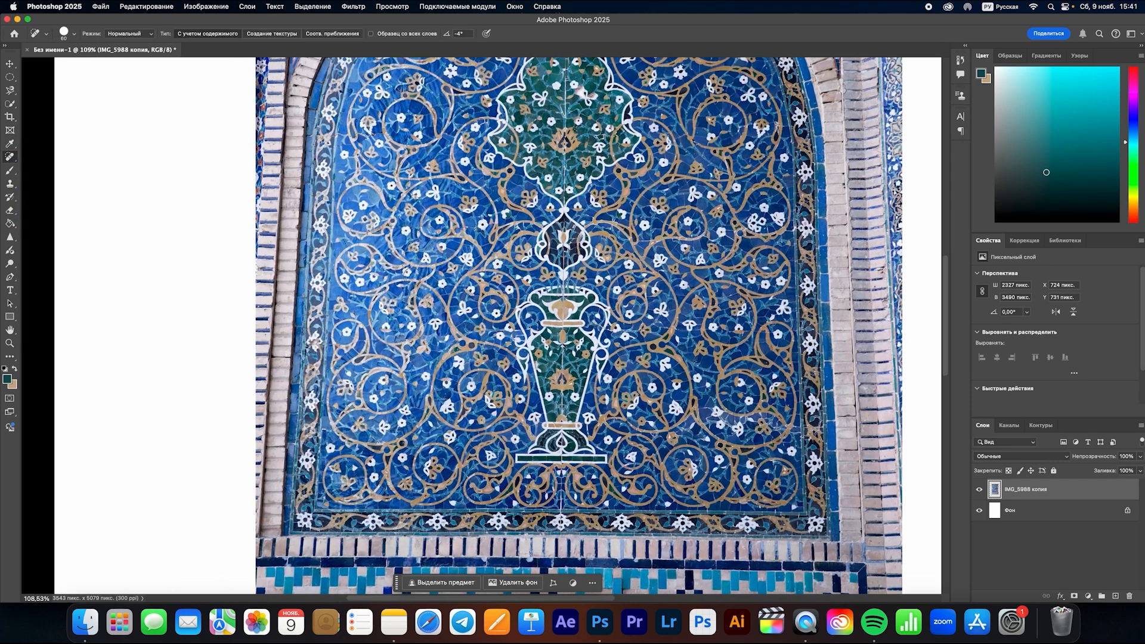
pyautogui.hscroll(2, 502, 342)
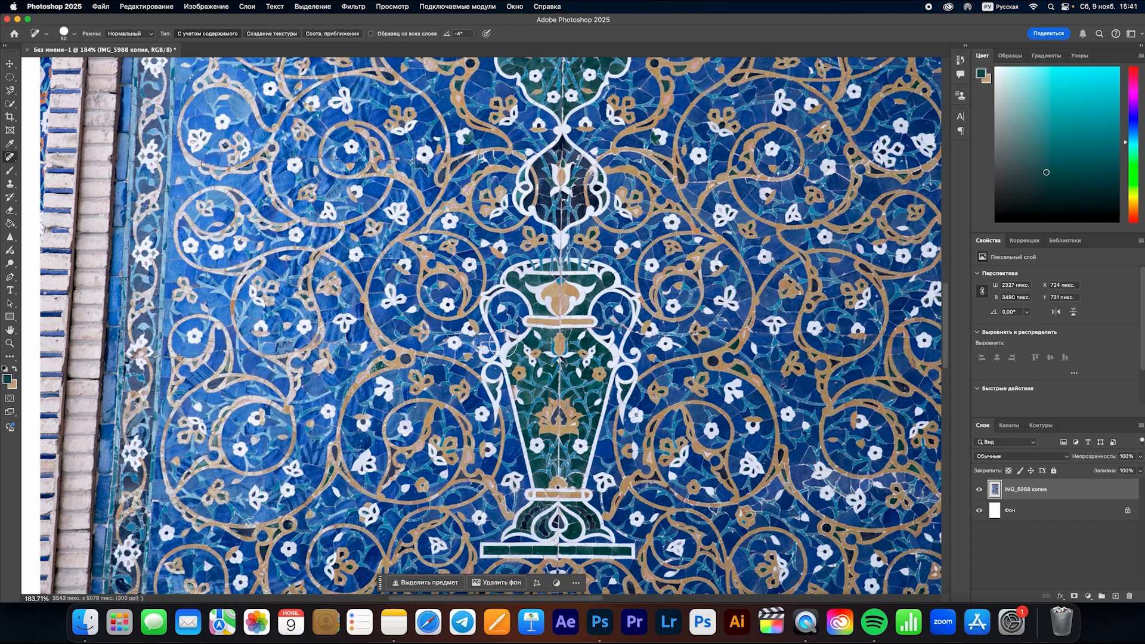
pyautogui.press('[')
pyautogui.press('[')
pyautogui.press('[')
pyautogui.press('[')
pyautogui.press('super+plus')
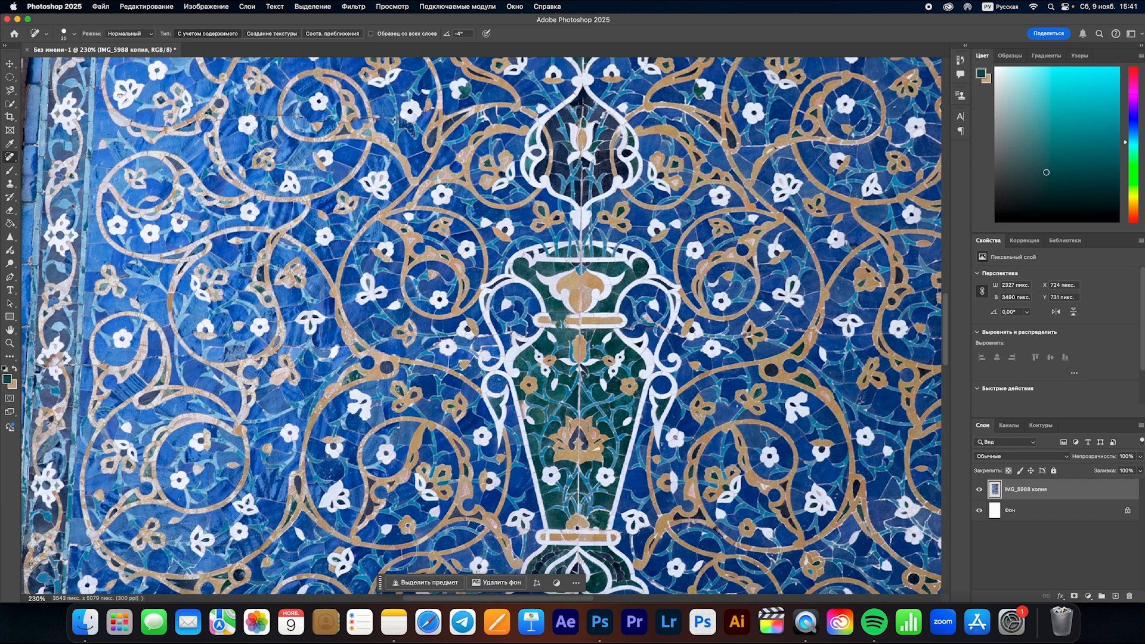
pyautogui.click(570, 320)
# - Activate the Brush tool and reduce its tip size to 100 px
pyautogui.click(11, 172)
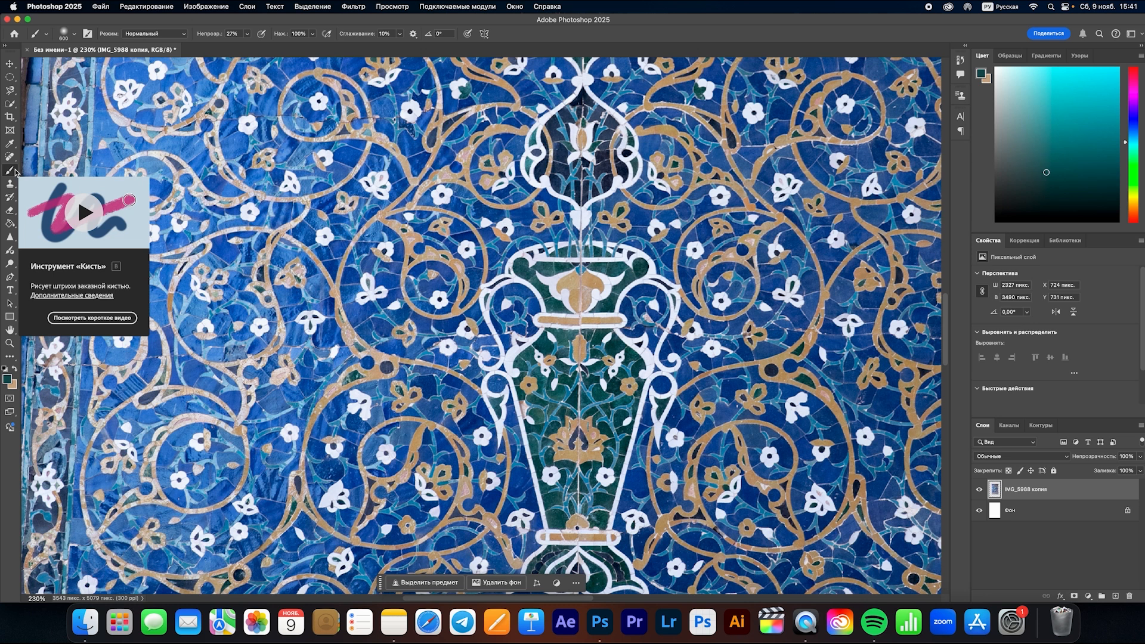
pyautogui.press('[')
pyautogui.press('[')
pyautogui.press('[')
pyautogui.press('[')
pyautogui.press('[')
pyautogui.press('[')
pyautogui.press('[')
pyautogui.press('[')
pyautogui.press('[')
pyautogui.press('[')
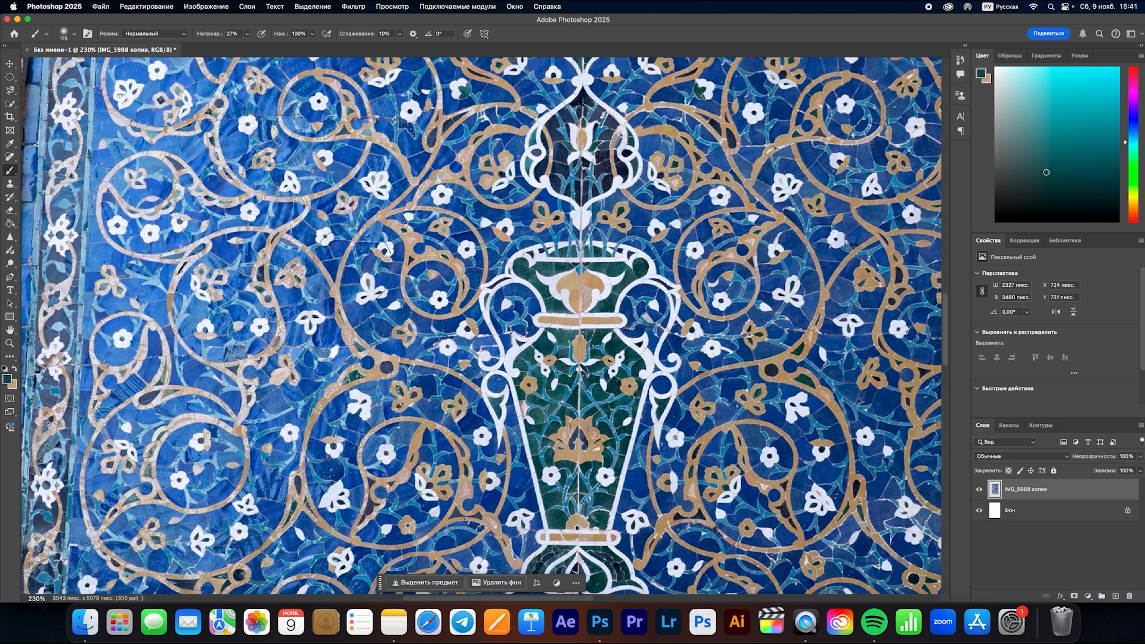
pyautogui.scroll(-5, 366, 280)
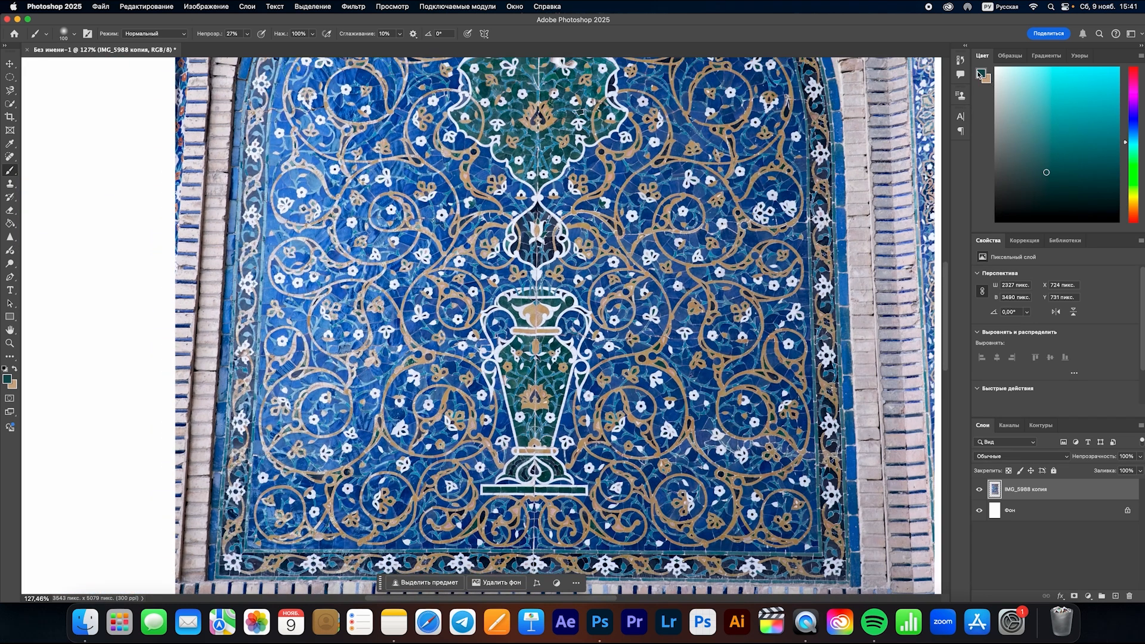
# - Paint two soft dark green strokes at 27% opacity on the white canvas beside the photo
pyautogui.click(9, 145)
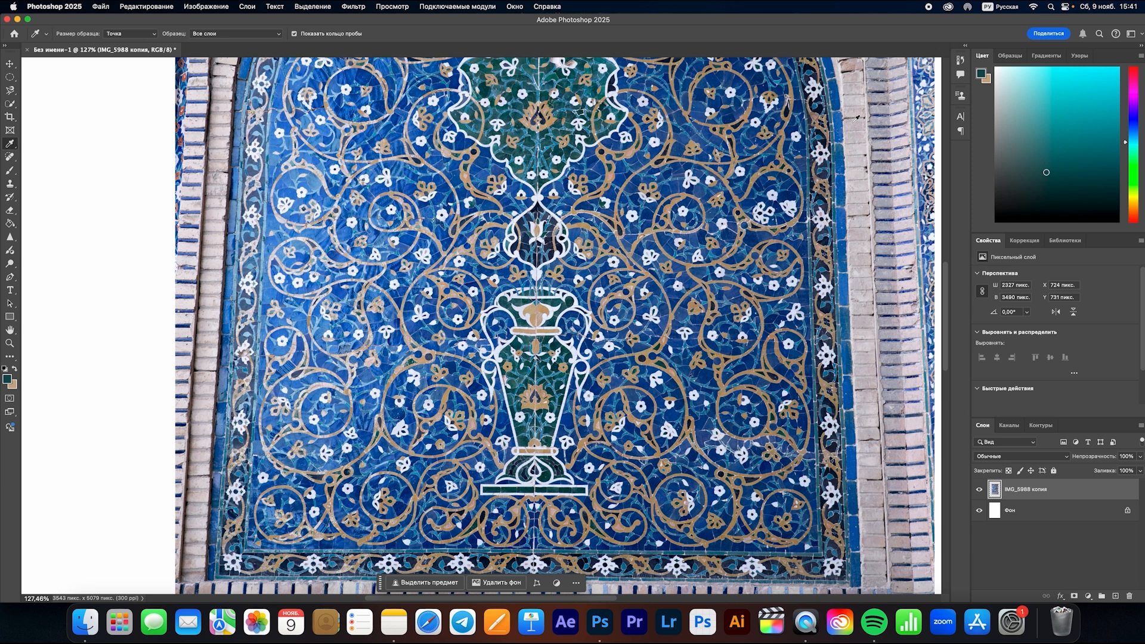
pyautogui.click(9, 170)
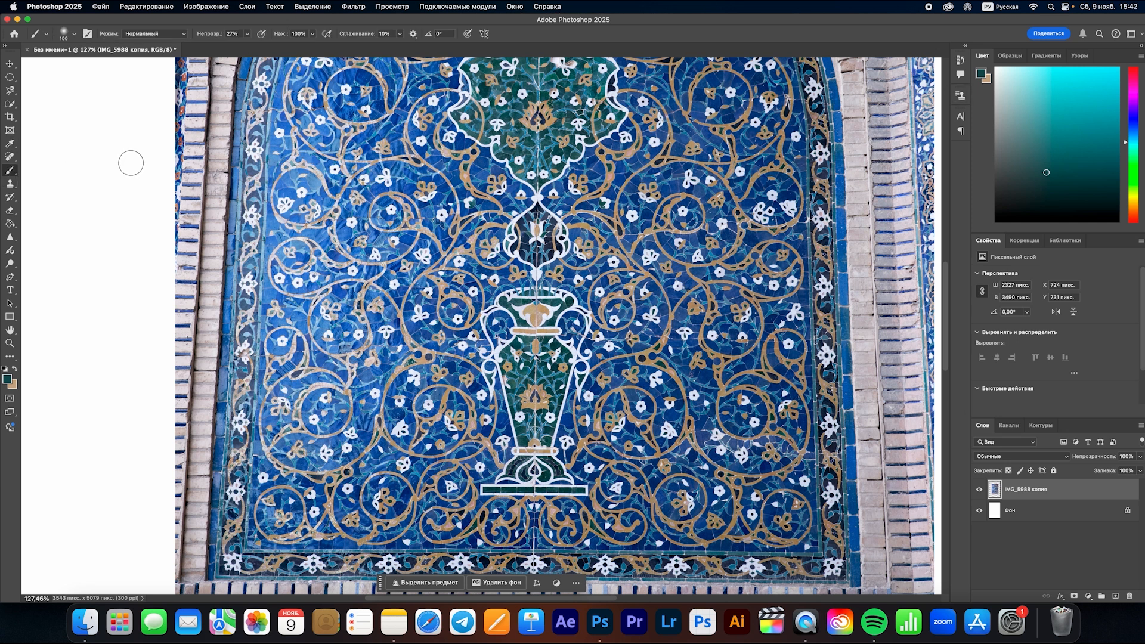
pyautogui.moveTo(131, 161); pyautogui.dragTo(112, 293)
pyautogui.click(90, 182)
pyautogui.moveTo(90, 229); pyautogui.dragTo(94, 290)
pyautogui.press('[')
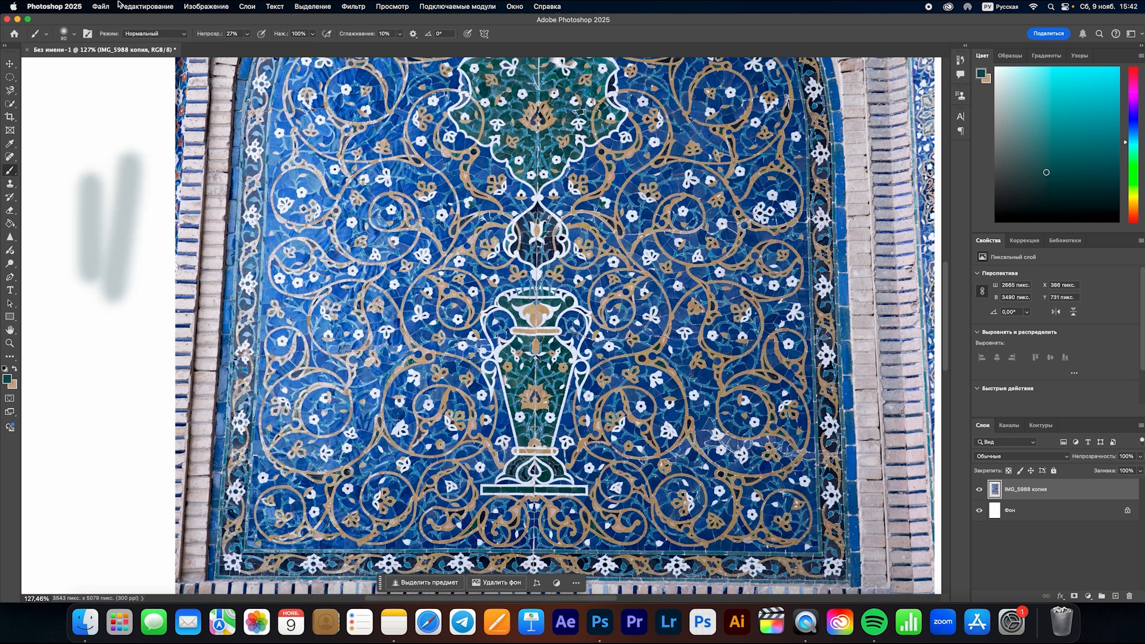
# - Raise the brush opacity to 100% and paint a soft V-shaped dark green mark below the faint strokes
pyautogui.click(247, 34)
pyautogui.moveTo(56, 327)
pyautogui.mouseDown()
pyautogui.moveTo(87, 473)
pyautogui.moveTo(113, 327)
pyautogui.mouseUp()
pyautogui.moveTo(106, 391); pyautogui.dragTo(106, 269)
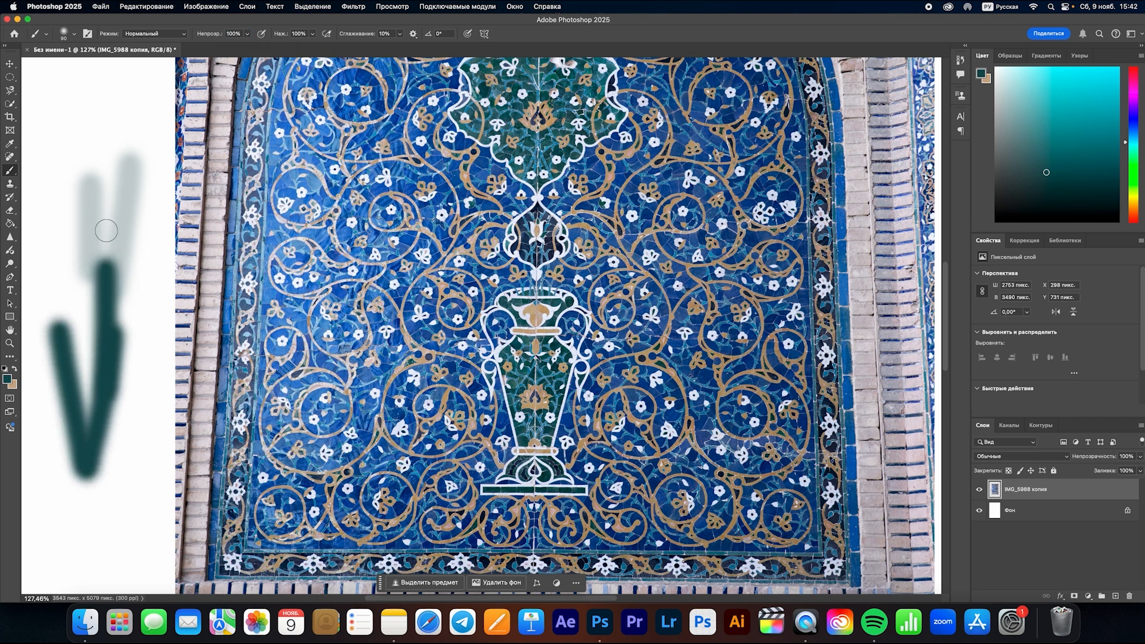
# - Switch the brush to the Жесткая круглая preset with 100% hardness
pyautogui.click(64, 31)
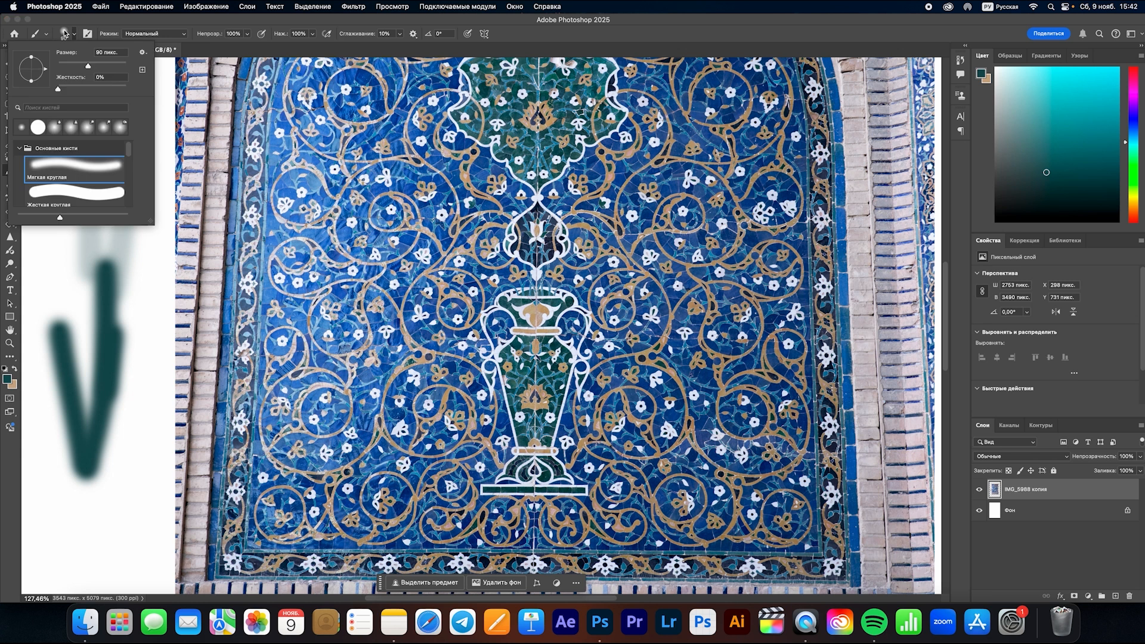
pyautogui.scroll(-1, 72, 167)
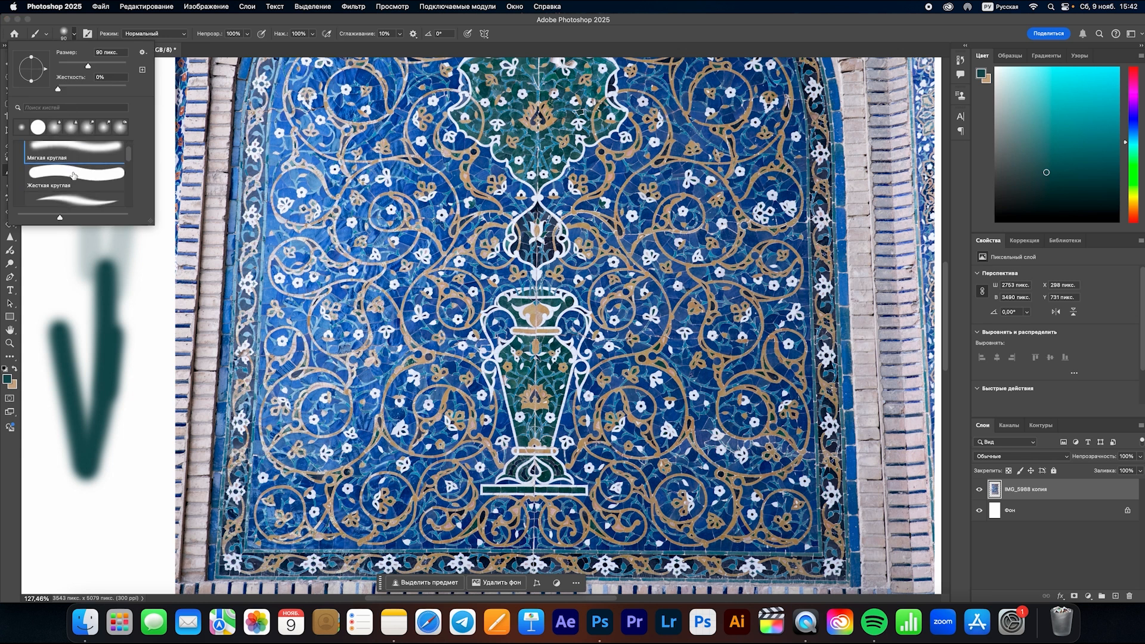
pyautogui.click(81, 174)
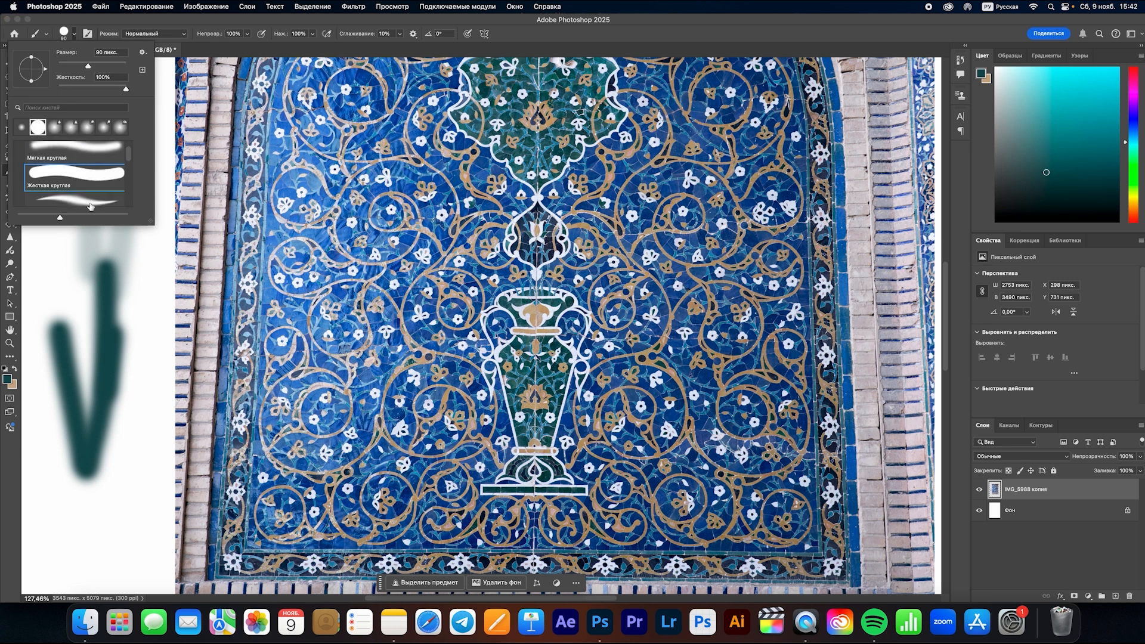
pyautogui.click(140, 280)
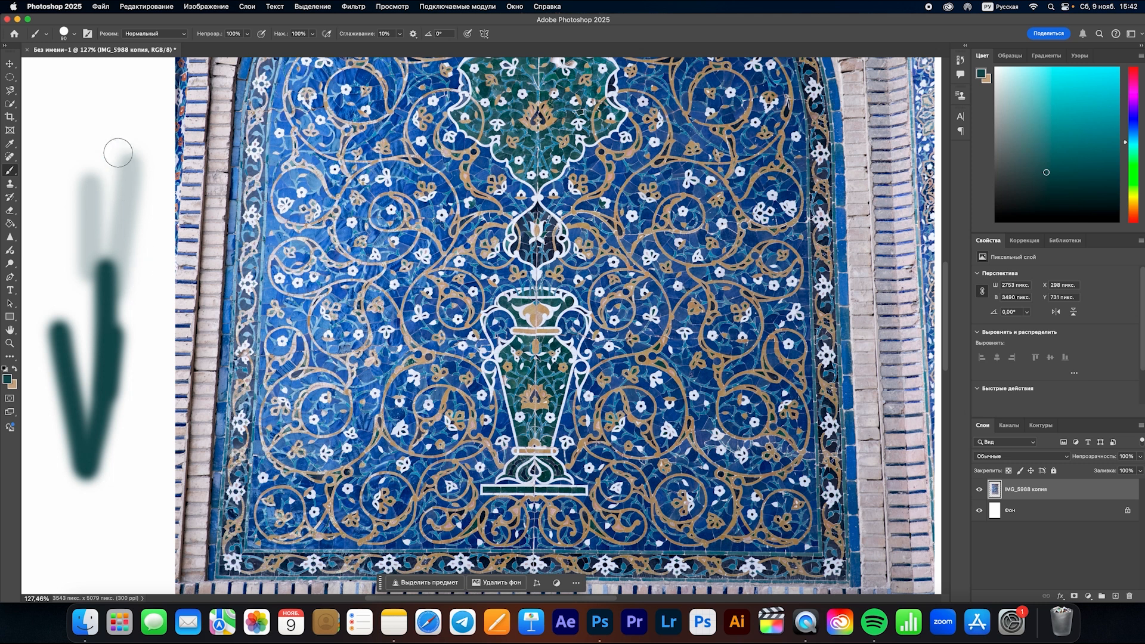
# - Paint two long hard-edged vertical strokes across the soft marks on the white canvas
pyautogui.moveTo(118, 153); pyautogui.dragTo(118, 413)
pyautogui.click(87, 155)
pyautogui.moveTo(86, 155); pyautogui.dragTo(85, 411)
# - Undo all the test brush strokes on the white canvas beside the photo
pyautogui.press('super+z')
pyautogui.press('super+z')
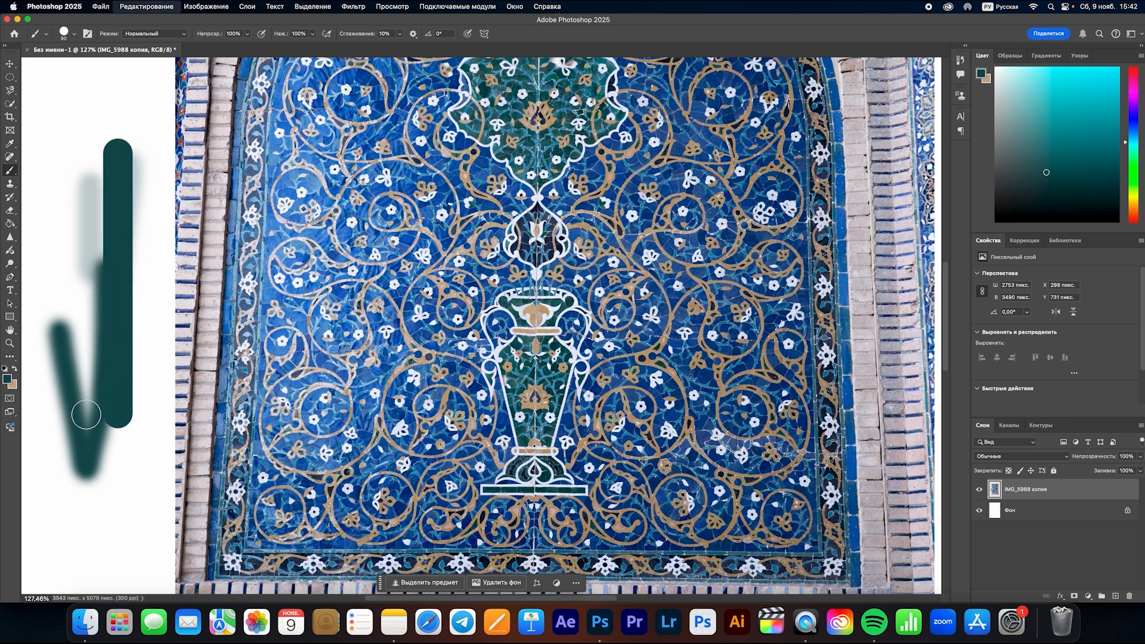
pyautogui.press('super+z')
pyautogui.press('super+z')
pyautogui.press('super+z')
# - Activate the Clone Stamp and reduce its tip size to 90 px for work around the vase
pyautogui.press('s')
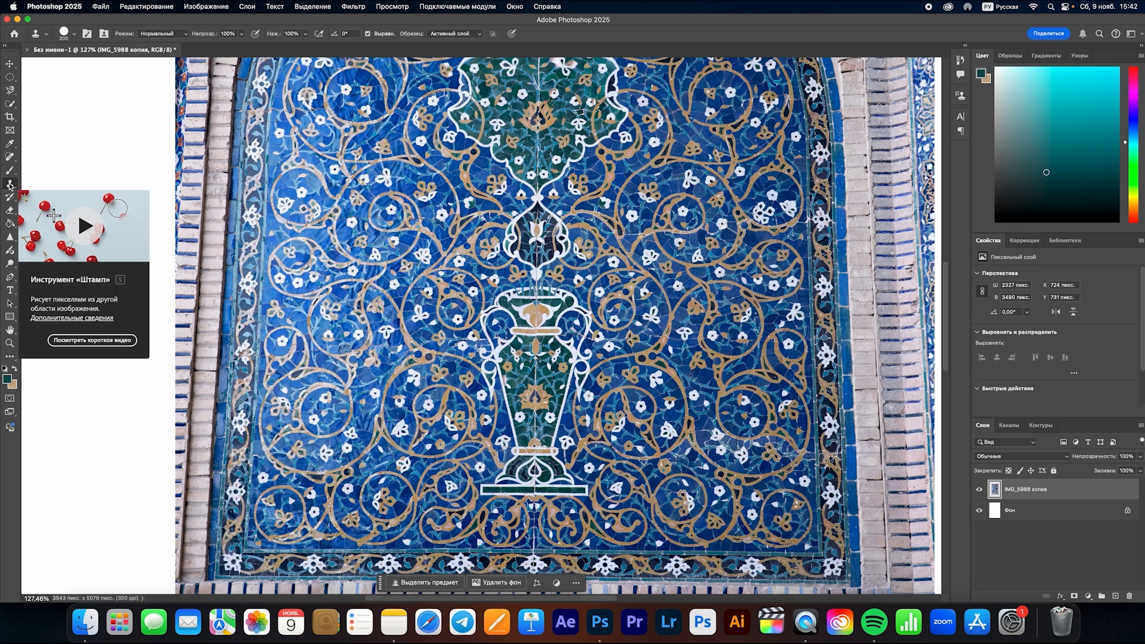
pyautogui.scroll(3, 489, 238)
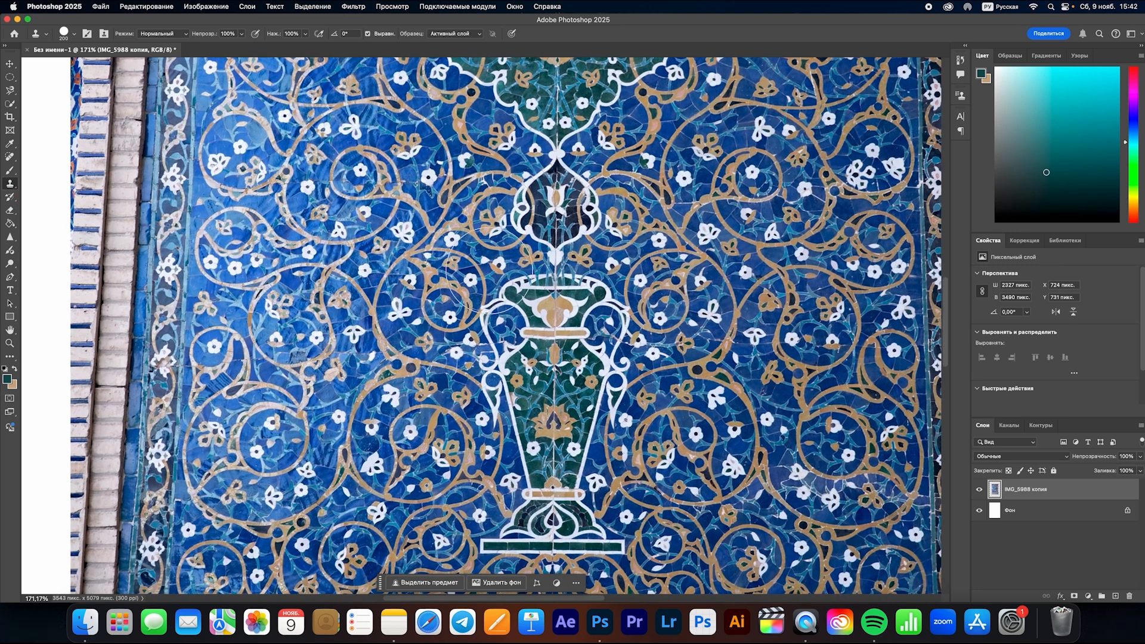
pyautogui.scroll(2, 482, 325)
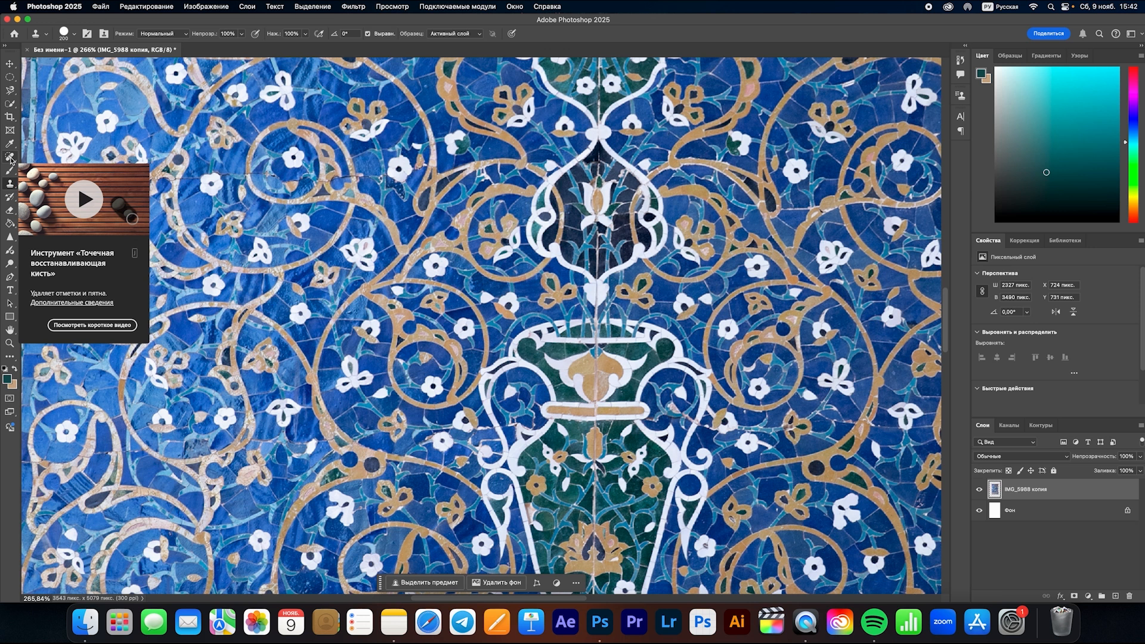
pyautogui.press('[')
pyautogui.press('[')
pyautogui.press('[')
pyautogui.press('[')
pyautogui.press('[')
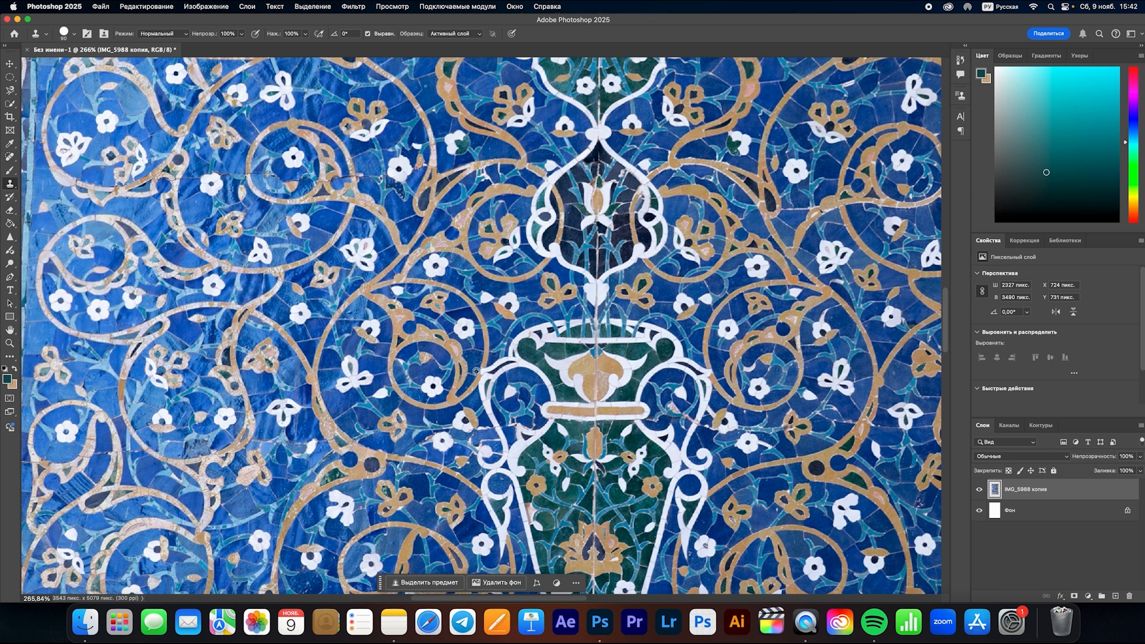
# - Clone the blue scroll ornament beside the vase over its rim and handle, and undo the cloned strokes
pyautogui.keyDown('alt'); pyautogui.click(426, 369); pyautogui.keyUp('alt')
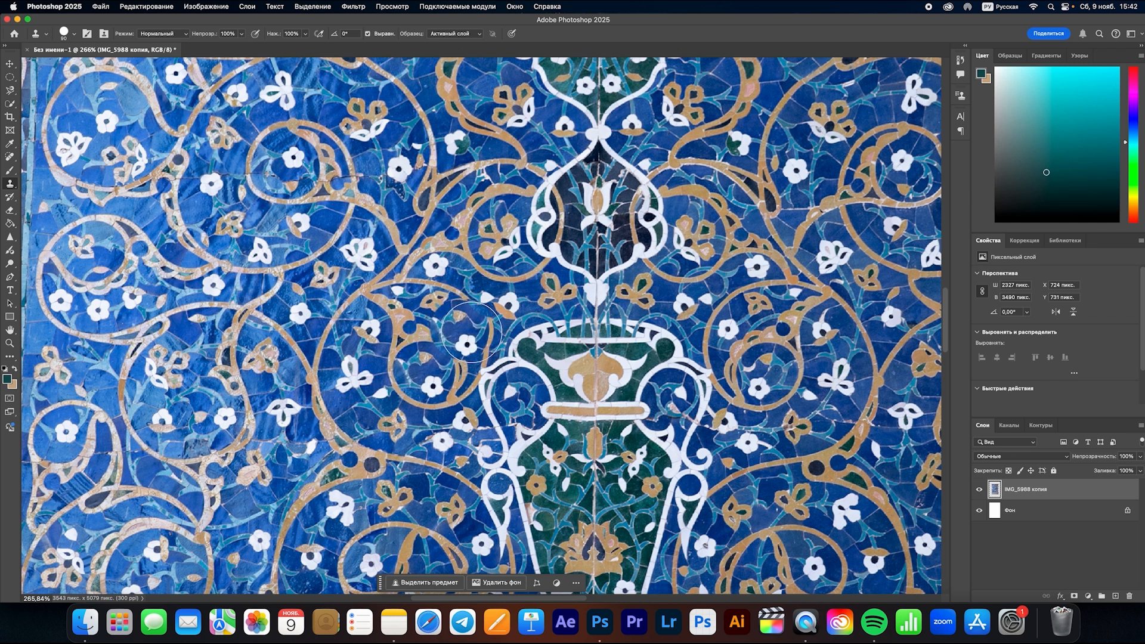
pyautogui.moveTo(494, 345)
pyautogui.mouseDown()
pyautogui.moveTo(539, 352)
pyautogui.moveTo(515, 302)
pyautogui.moveTo(498, 304)
pyautogui.moveTo(530, 266)
pyautogui.moveTo(545, 352)
pyautogui.moveTo(560, 329)
pyautogui.moveTo(555, 354)
pyautogui.mouseUp()
pyautogui.press('super+z')
pyautogui.press('super+z')
pyautogui.press('super+z')
pyautogui.press('super+z')
pyautogui.press('super+z')
pyautogui.press('super+z')
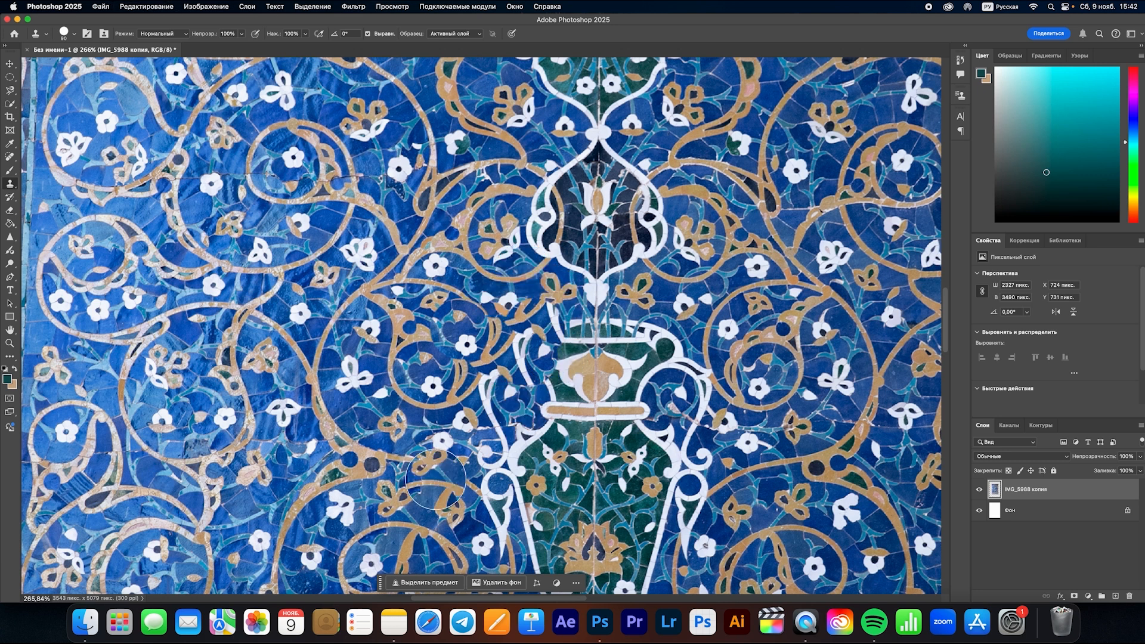
pyautogui.press('super+z')
pyautogui.press('super+z')
pyautogui.press('super+z')
pyautogui.press('super+z')
pyautogui.press('super+z')
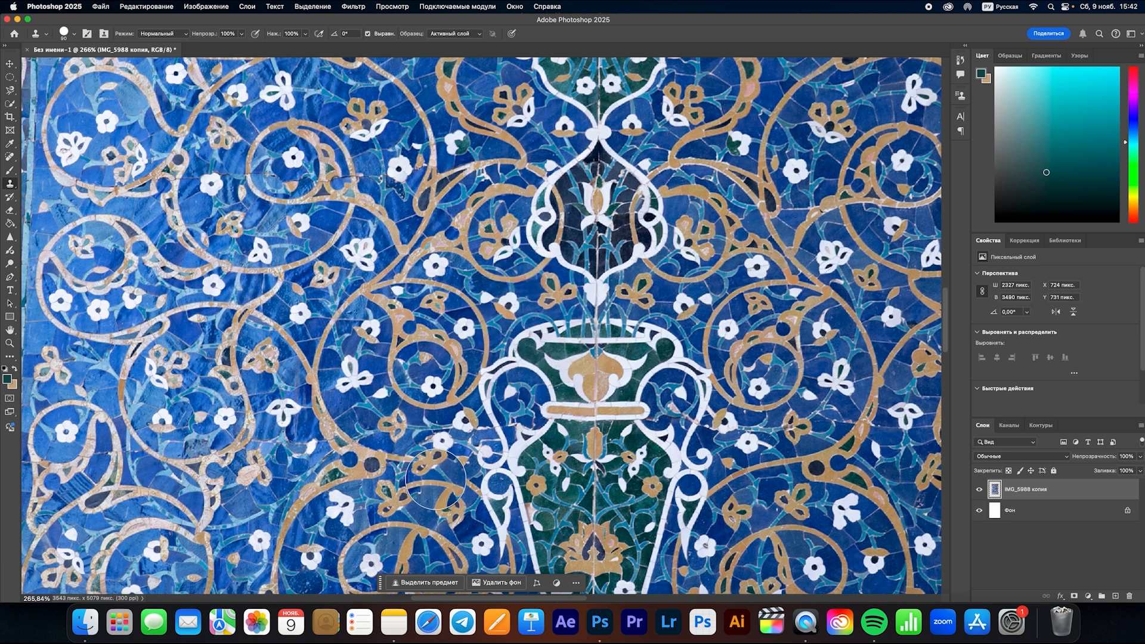
# - Clone parts of the vase's pattern over the tan lotus flower in its body with a smaller Clone Stamp tip
pyautogui.scroll(-5, 435, 479)
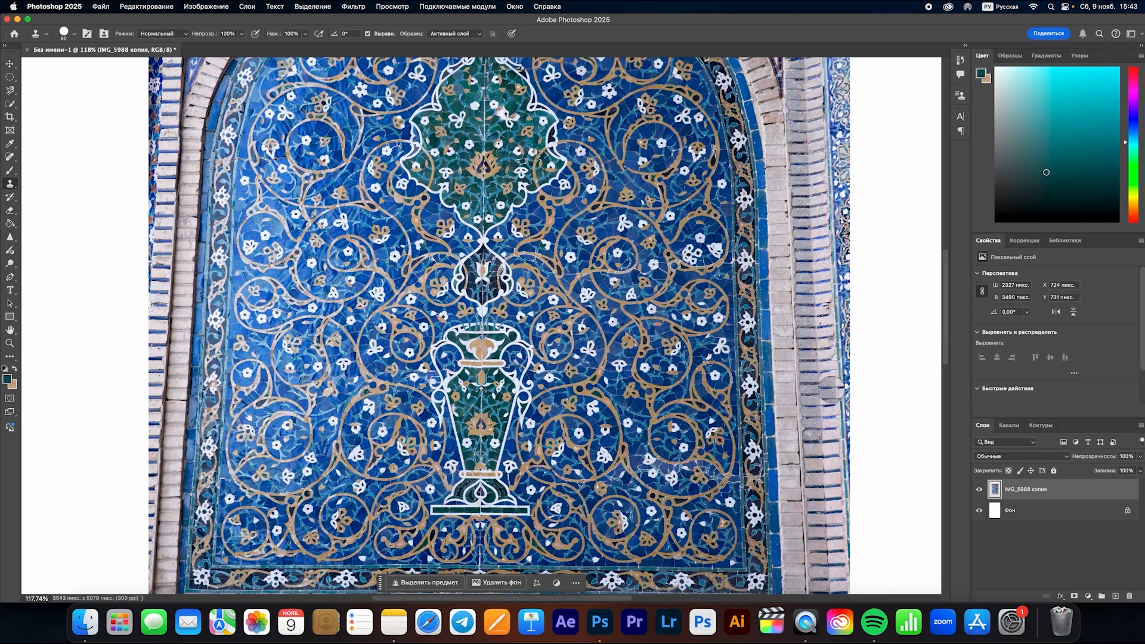
pyautogui.scroll(1, 826, 390)
pyautogui.scroll(5, 382, 417)
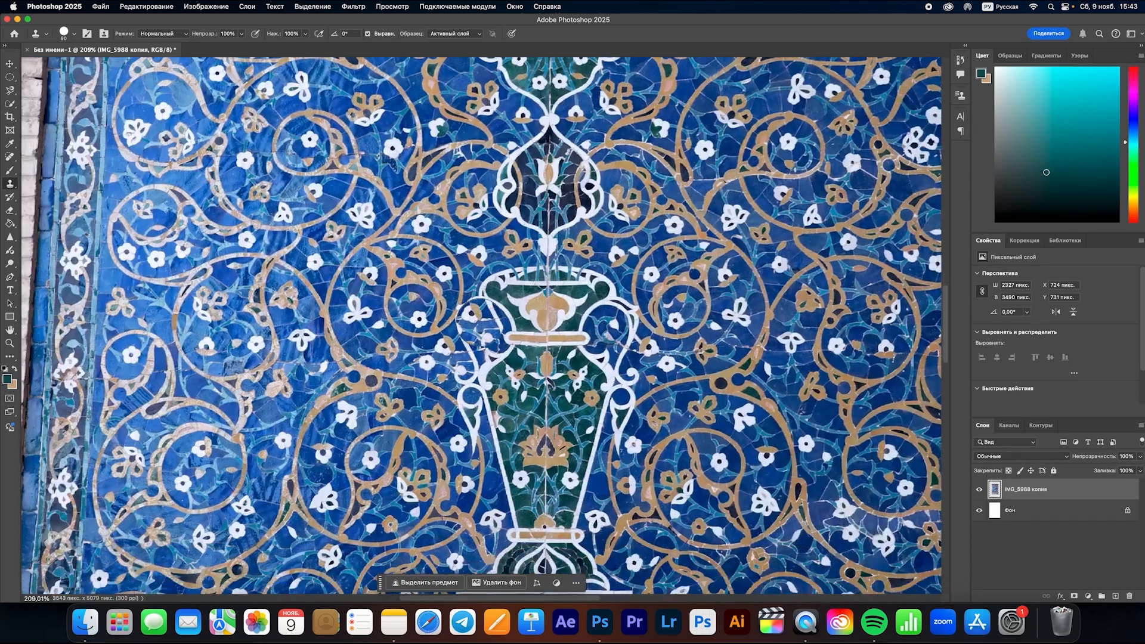
pyautogui.hscroll(-2, 367, 392)
pyautogui.scroll(1, 367, 392)
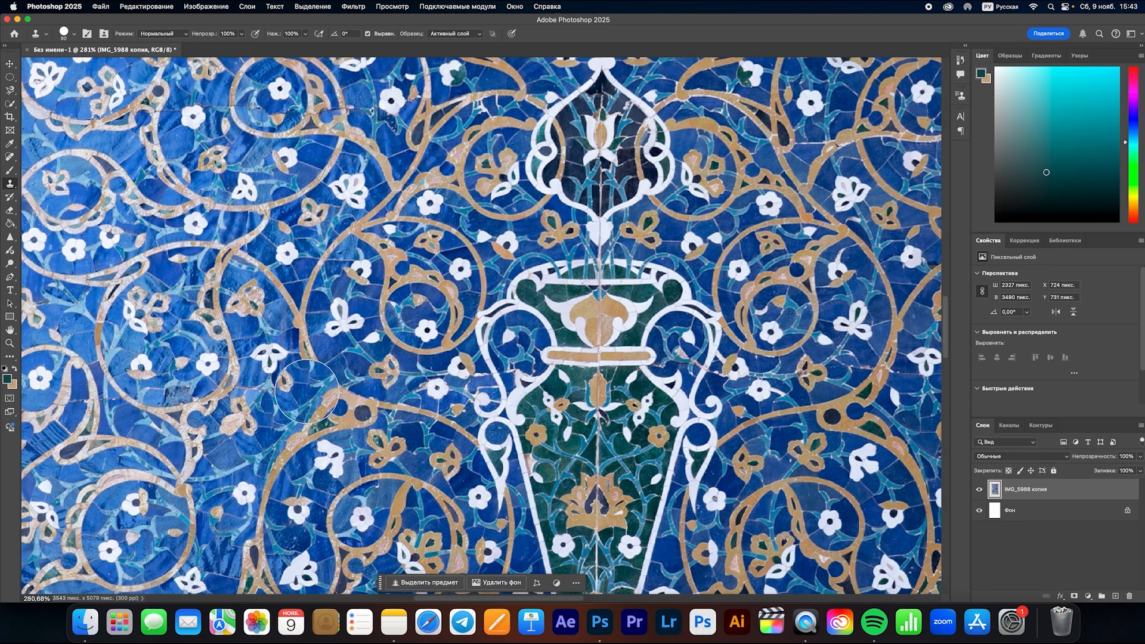
pyautogui.press('[')
pyautogui.press('[')
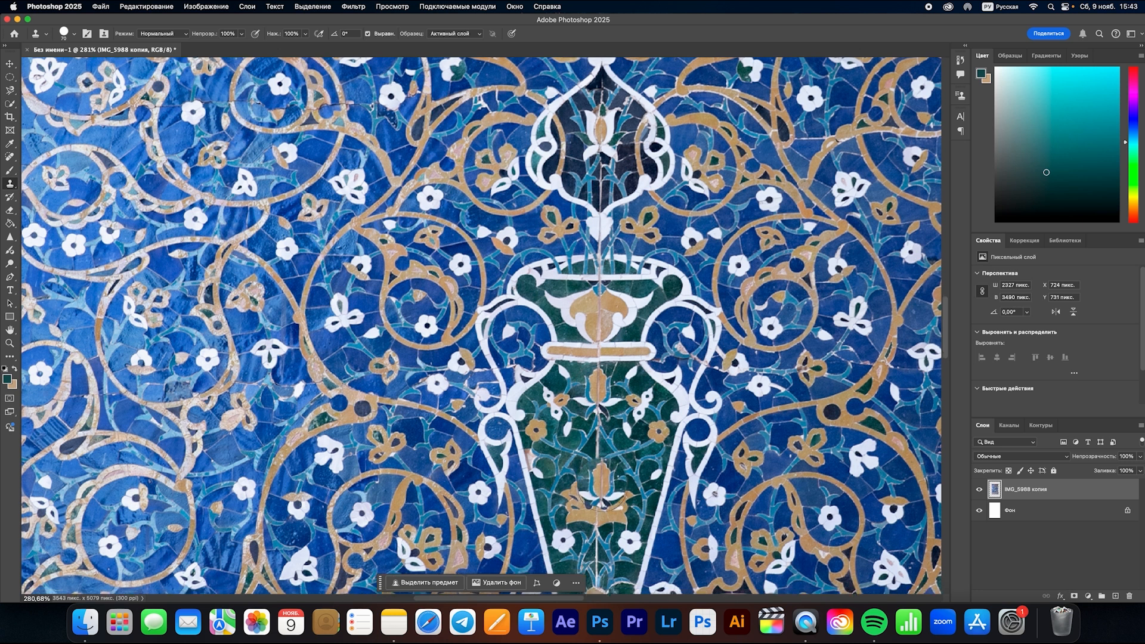
pyautogui.scroll(-1, 599, 480)
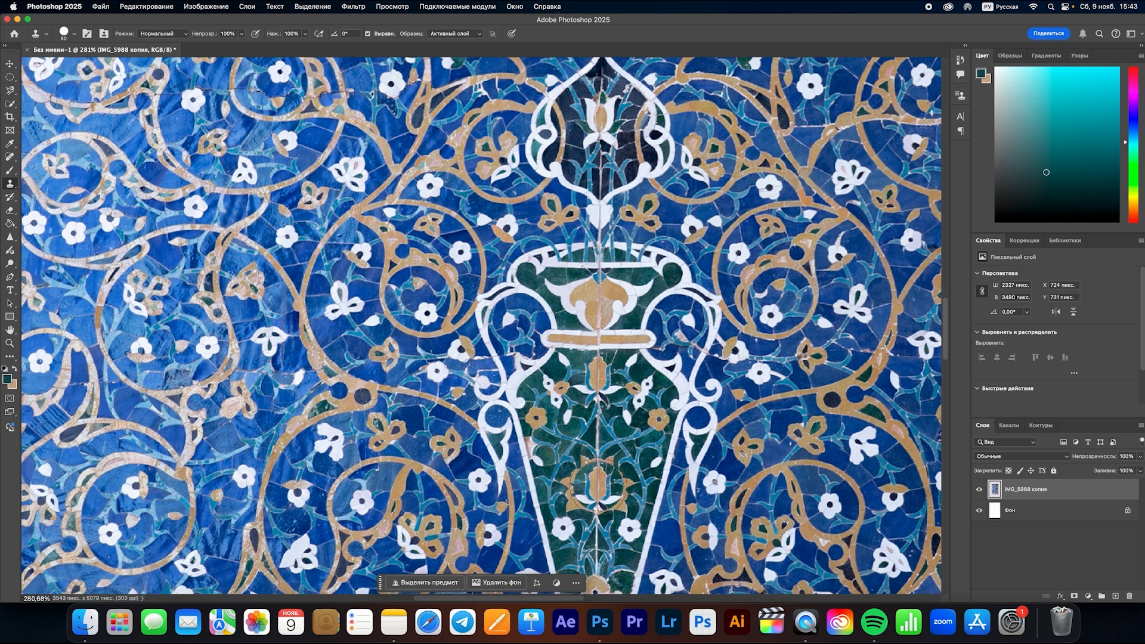
# - Try cloning flowers over the vase's handle with the Clone Stamp enlarged to 100 px, and undo the cloned edits
pyautogui.press(']')
pyautogui.press(']')
pyautogui.press(']')
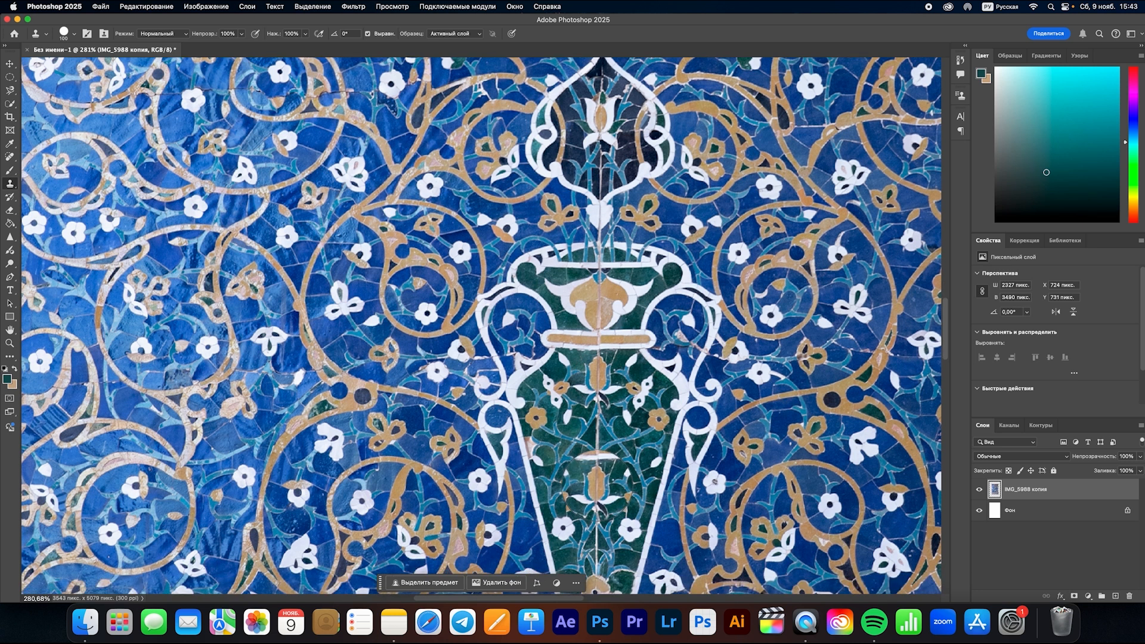
pyautogui.scroll(-3, 457, 468)
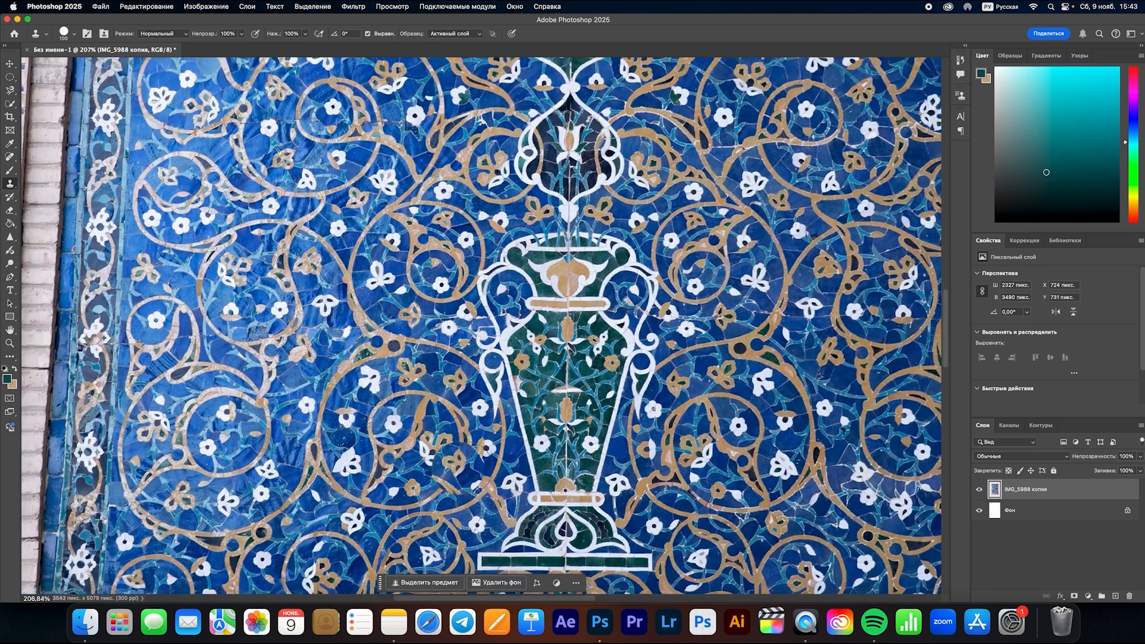
pyautogui.scroll(3, 480, 334)
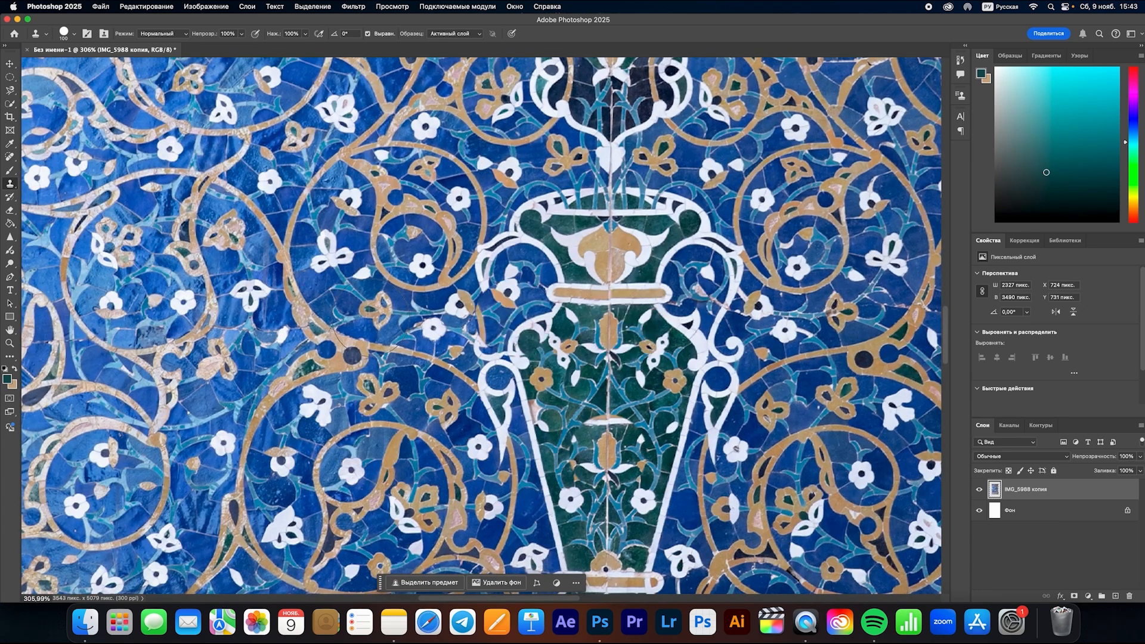
pyautogui.scroll(-2, 356, 403)
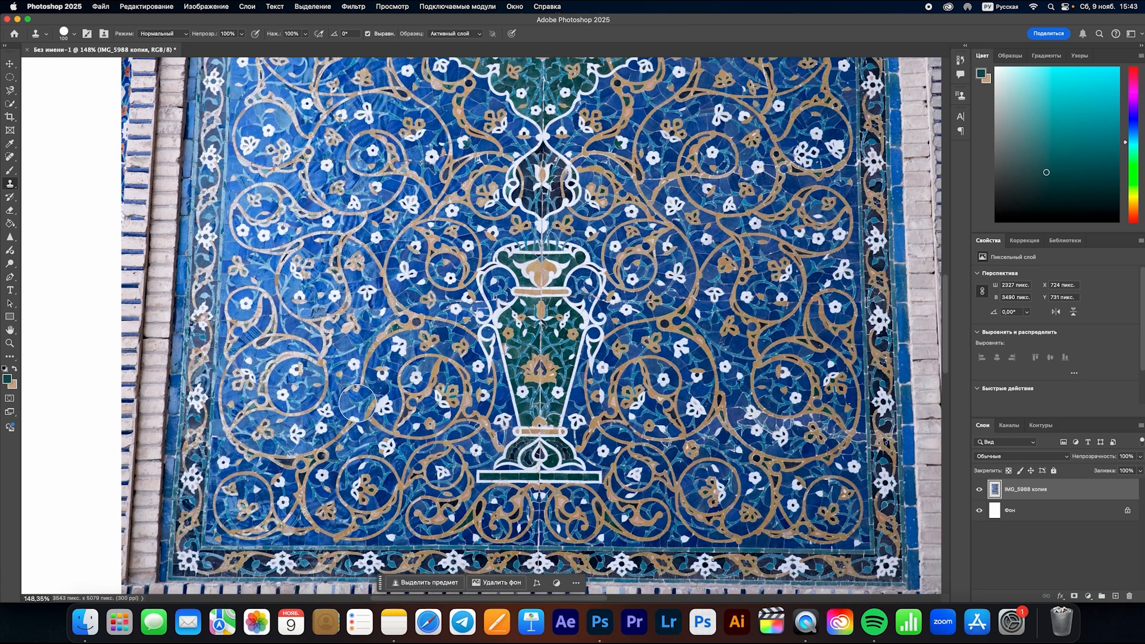
# - Activate the Eraser and enlarge its tip size to 175 px
pyautogui.click(10, 210)
pyautogui.scroll(-2, 144, 233)
pyautogui.press(']')
pyautogui.press(']')
pyautogui.press(']')
pyautogui.press(']')
pyautogui.press(']')
# - Erase a thick diagonal swath from the photo's left edge towards the vase, and undo the erasing
pyautogui.moveTo(194, 208)
pyautogui.mouseDown()
pyautogui.moveTo(210, 253)
pyautogui.moveTo(362, 297)
pyautogui.mouseUp()
pyautogui.moveTo(227, 277); pyautogui.dragTo(409, 306)
pyautogui.press('super+z')
pyautogui.press('super+z')
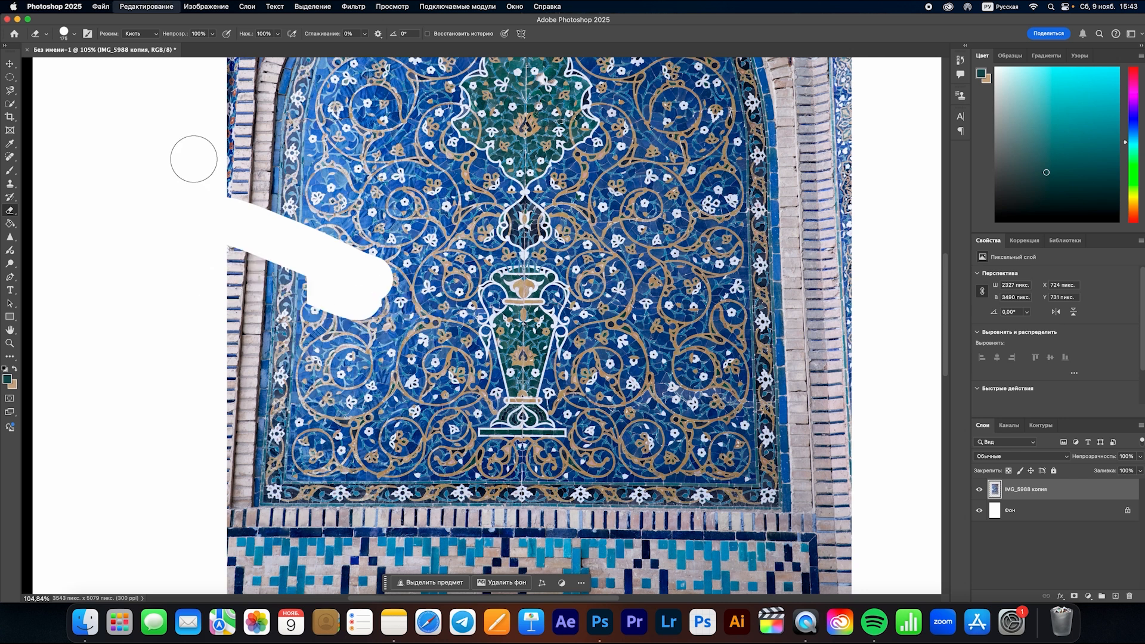
pyautogui.press('super+z')
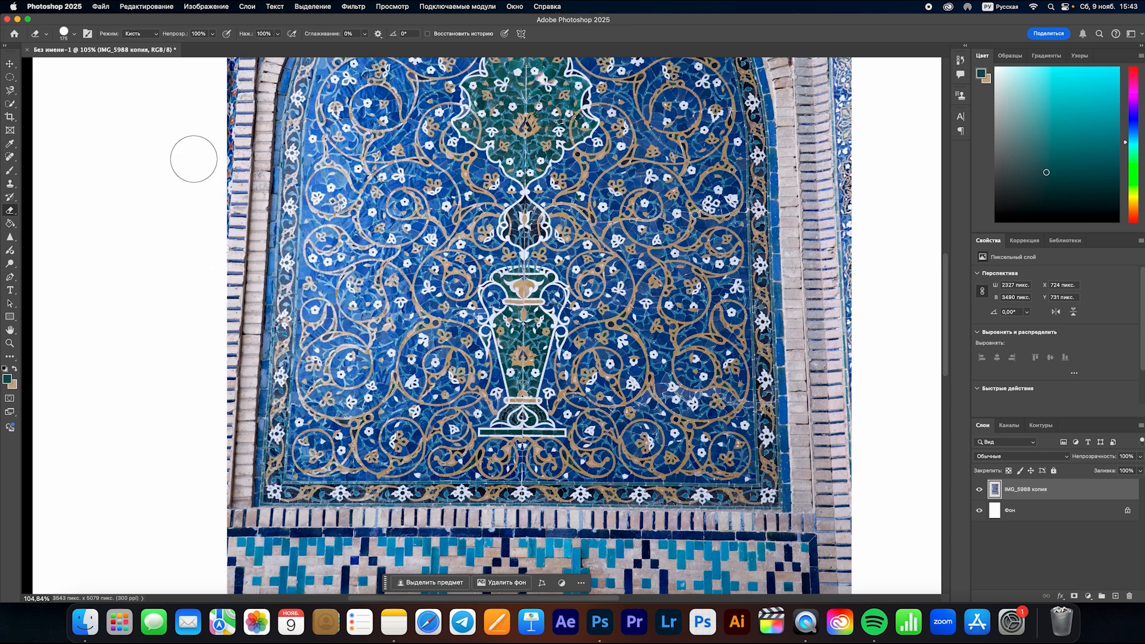
# - Switch the Eraser to the soft round brush and set its opacity to 34%
pyautogui.click(66, 34)
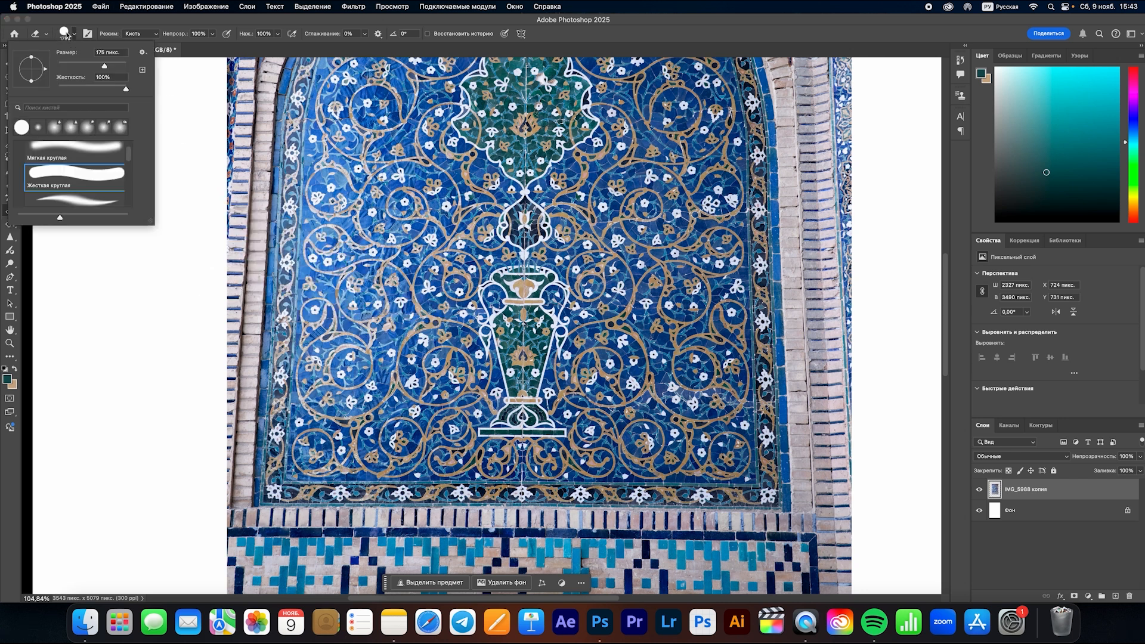
pyautogui.click(87, 149)
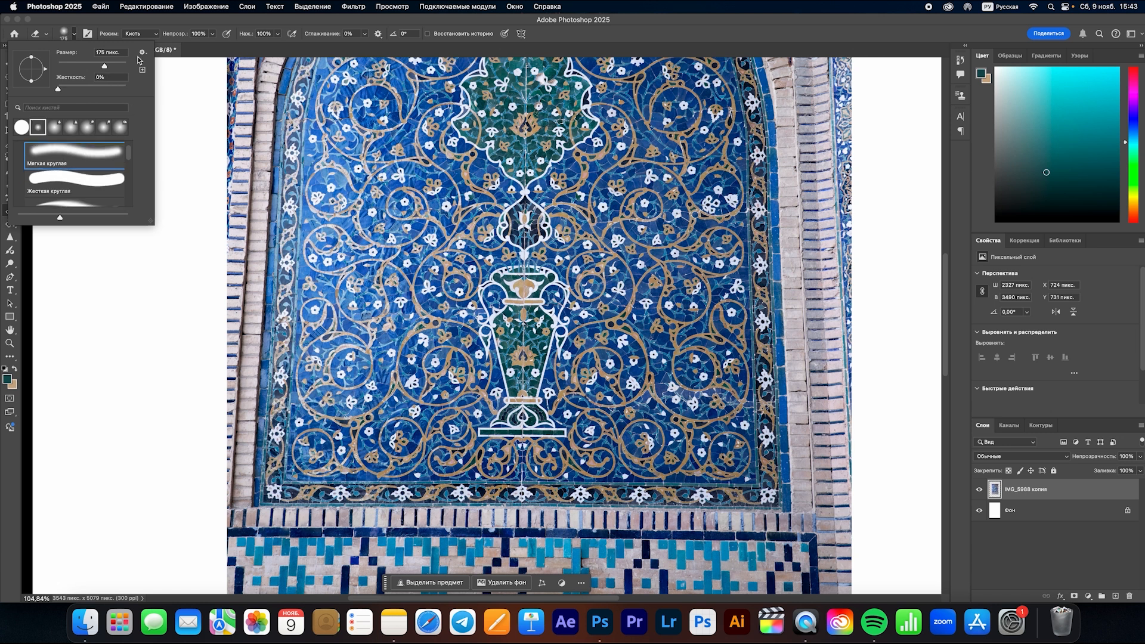
pyautogui.click(213, 34)
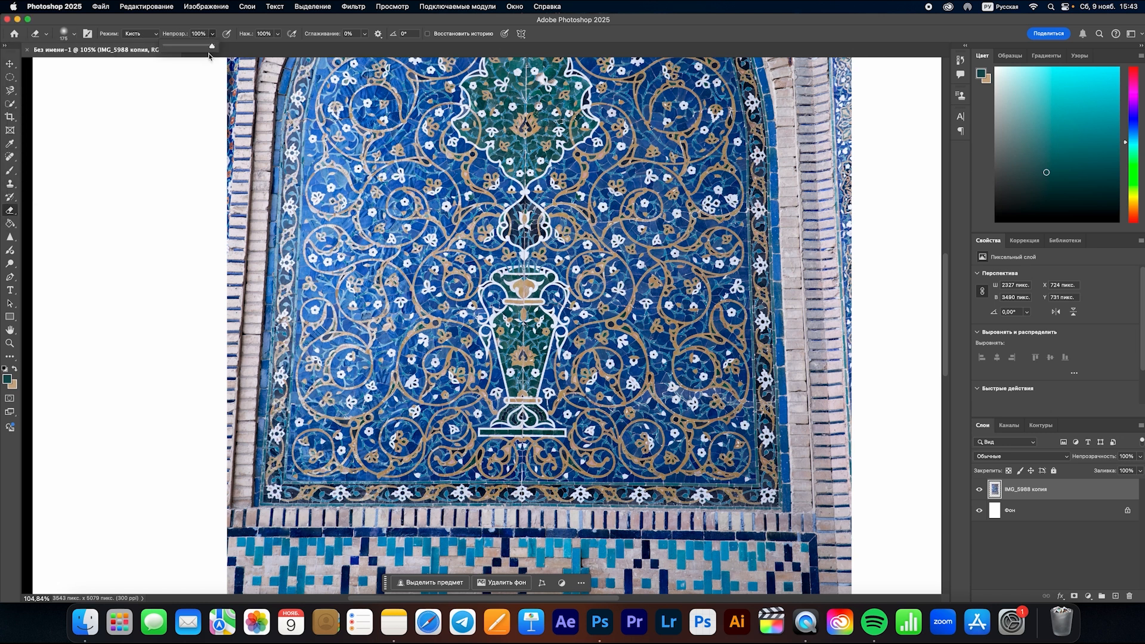
pyautogui.click(127, 53)
pyautogui.click(213, 33)
pyautogui.click(180, 45)
# - Try erasing semi-transparent strokes across the mosaic around the vase with an enlarged Eraser tip, and undo the erasing
pyautogui.press(']')
pyautogui.press(']')
pyautogui.moveTo(322, 250)
pyautogui.mouseDown()
pyautogui.moveTo(417, 269)
pyautogui.moveTo(280, 334)
pyautogui.moveTo(388, 483)
pyautogui.moveTo(572, 436)
pyautogui.mouseUp()
pyautogui.moveTo(380, 398)
pyautogui.mouseDown()
pyautogui.moveTo(516, 390)
pyautogui.moveTo(459, 227)
pyautogui.mouseUp()
pyautogui.press('super+z')
pyautogui.press('super+z')
pyautogui.press('super+z')
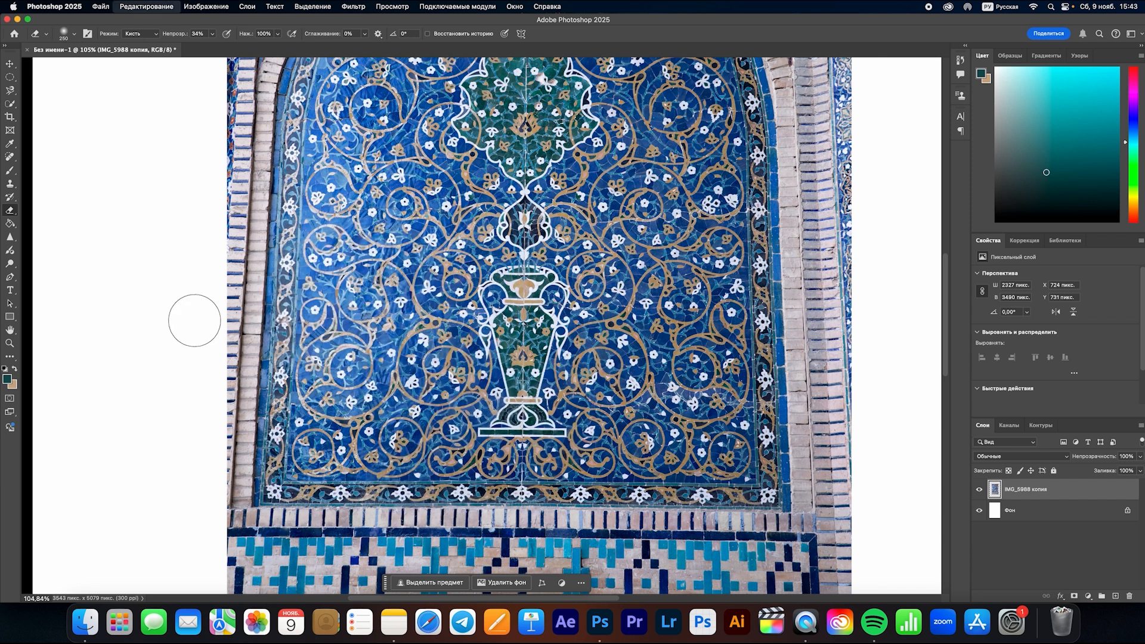
# - Clear the active selection and fill the white background layer with the dark teal foreground colour using the Paint Bucket
pyautogui.click(10, 223)
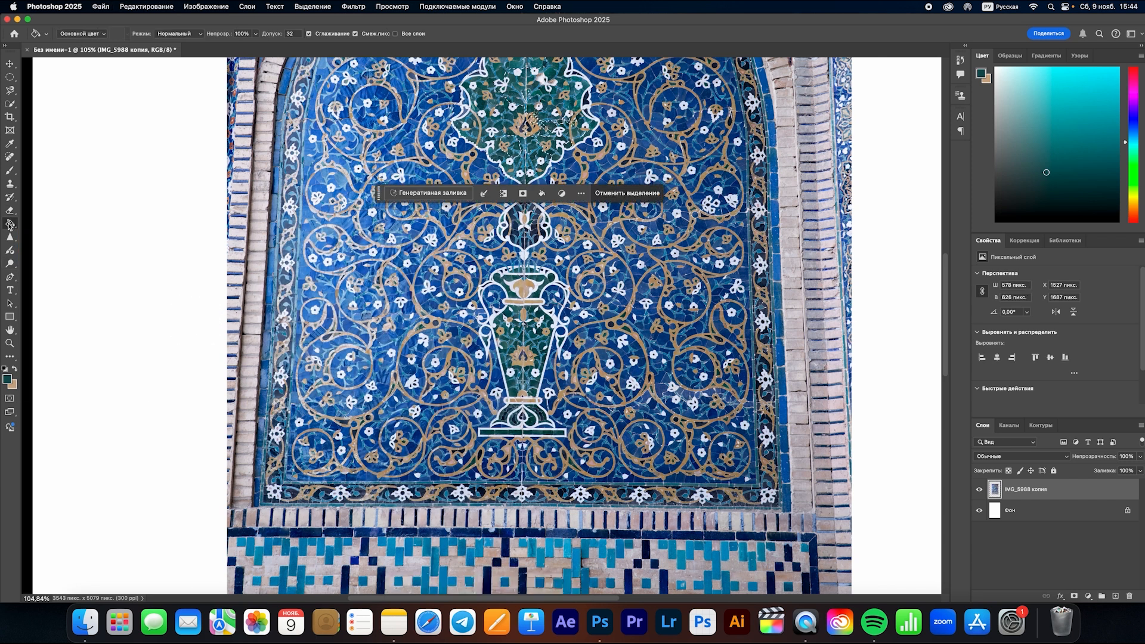
pyautogui.press('super+minus')
pyautogui.press('super+d')
pyautogui.scroll(2, 716, 176)
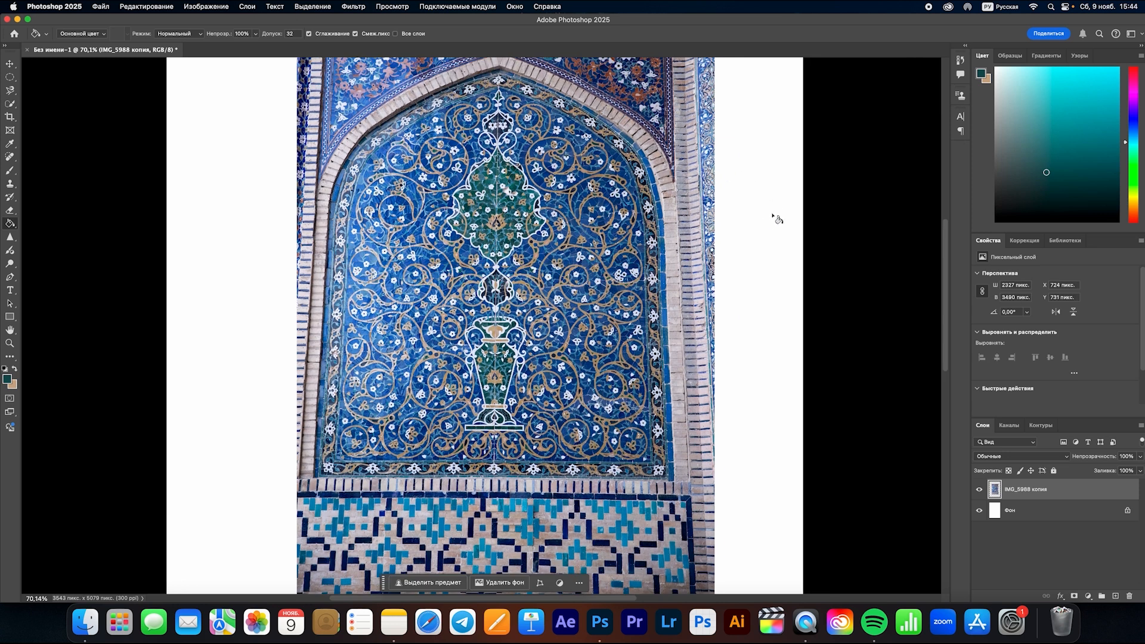
pyautogui.hscroll(1, 765, 218)
pyautogui.scroll(-3, 767, 219)
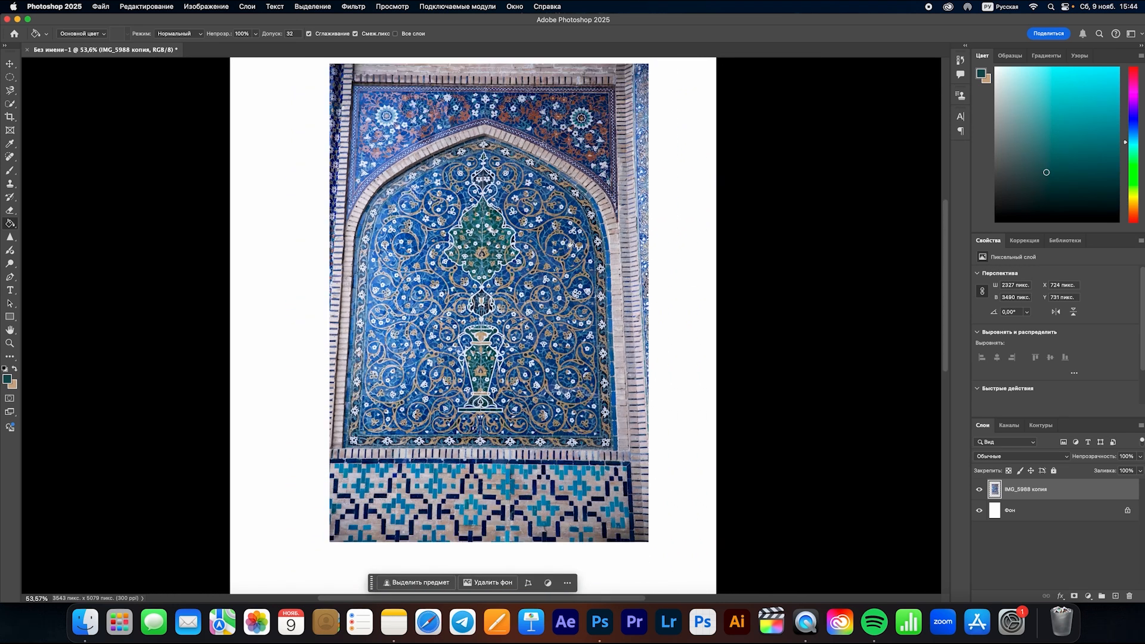
pyautogui.click(1007, 511)
pyautogui.click(691, 245)
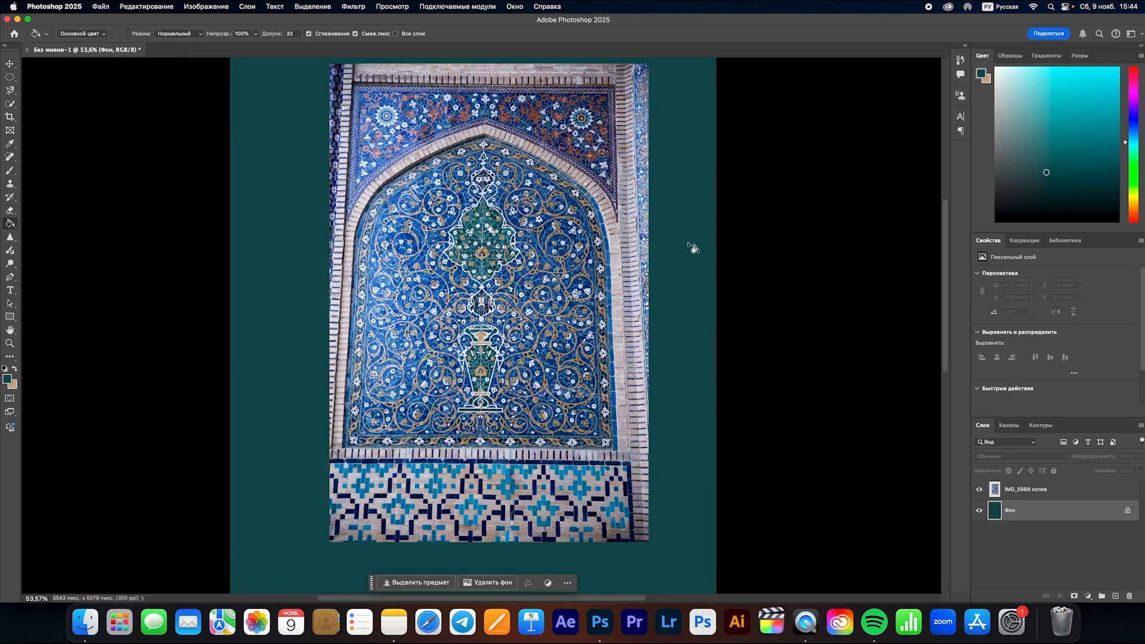
# - Make the photo layer IMG_5988 копия the active layer
pyautogui.scroll(-1, 692, 273)
pyautogui.scroll(-1, 692, 273)
pyautogui.scroll(3, 623, 251)
pyautogui.click(1017, 487)
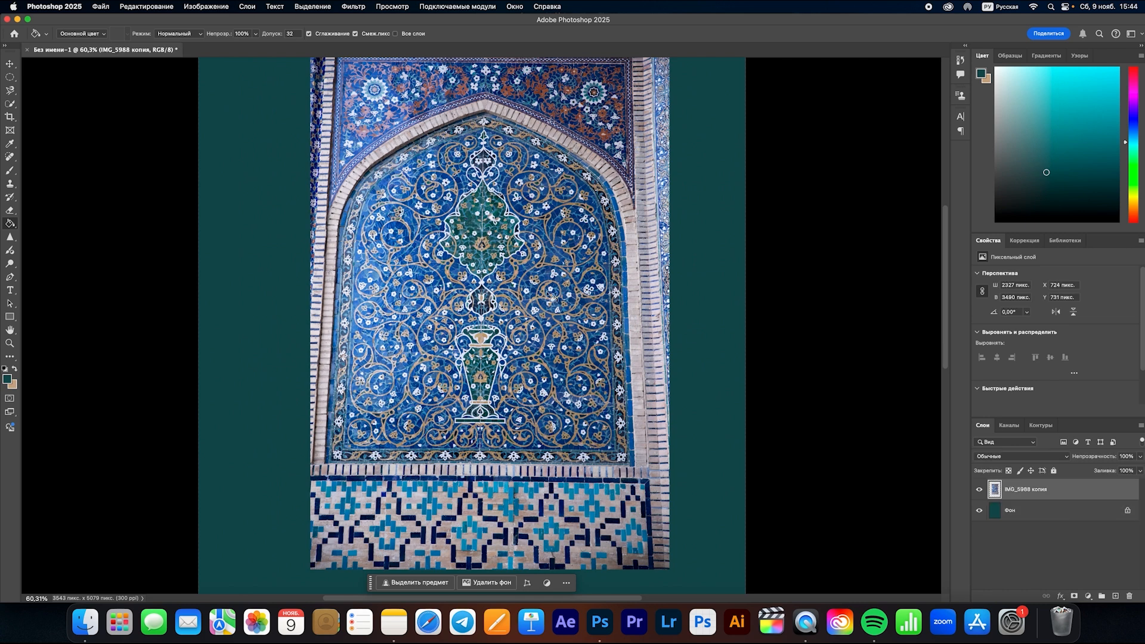
# - Try a blue sampled from the mosaic as the foreground colour and shift its hue in the Color Picker
pyautogui.scroll(5, 464, 214)
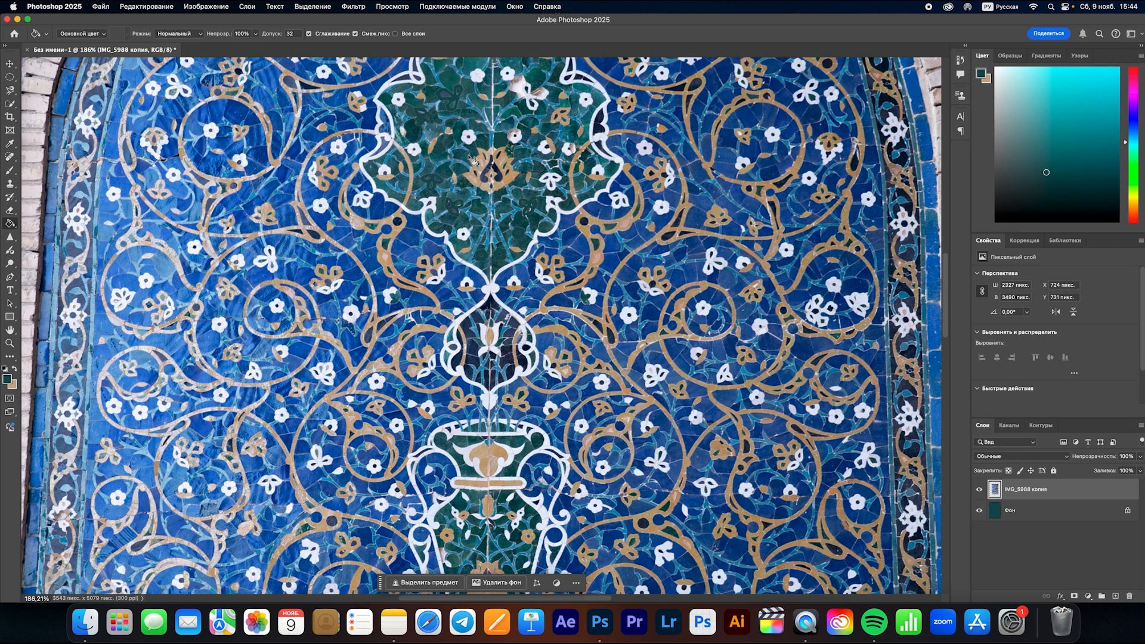
pyautogui.scroll(2, 474, 159)
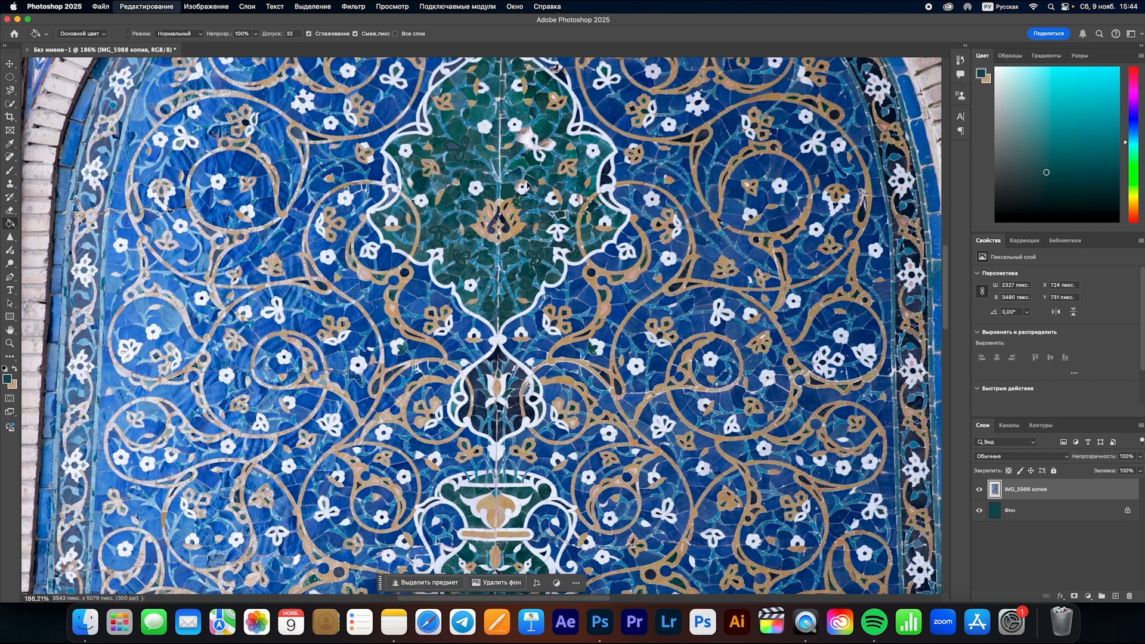
pyautogui.click(10, 380)
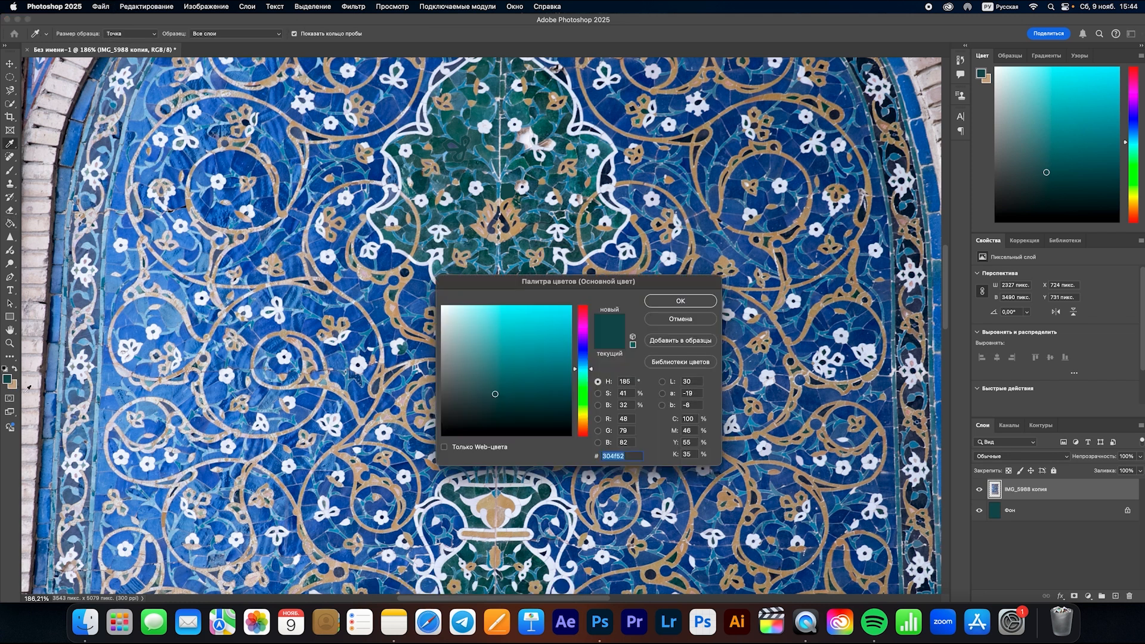
pyautogui.click(392, 106)
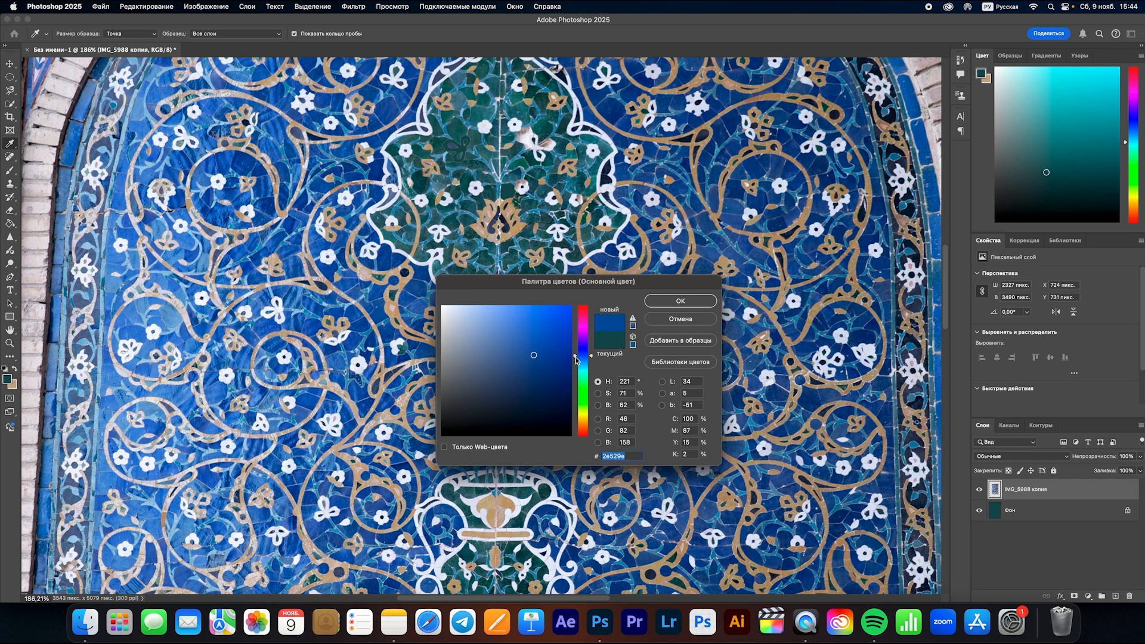
pyautogui.moveTo(576, 358); pyautogui.dragTo(576, 394)
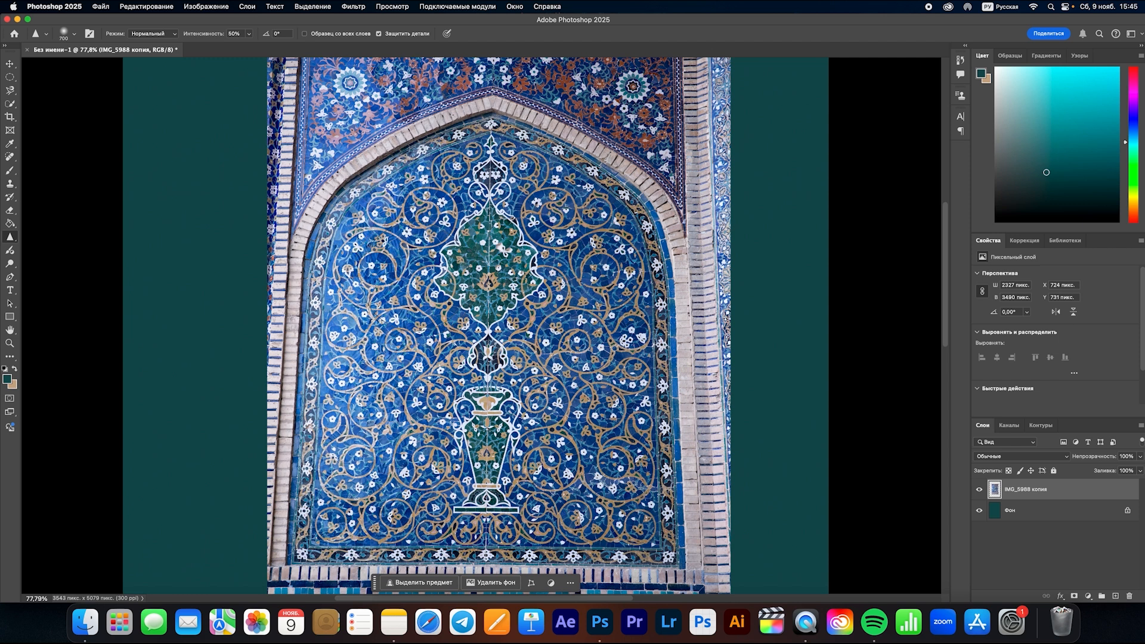
# - Switch from the Sharpen tool to the Blur tool
pyautogui.scroll(3, 478, 326)
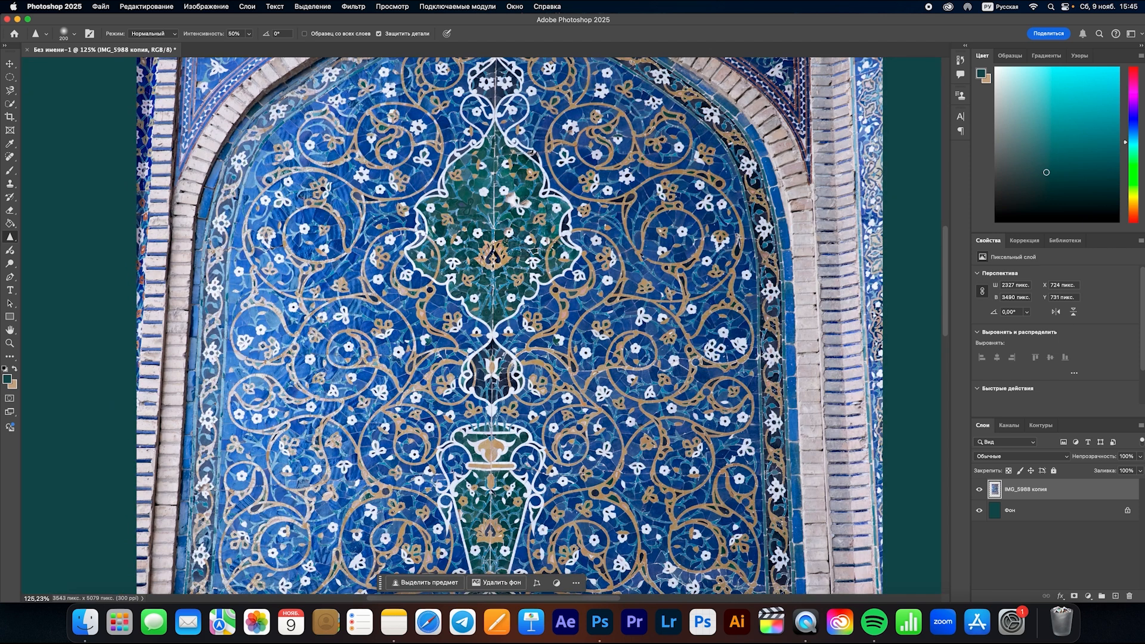
pyautogui.scroll(-2, 481, 323)
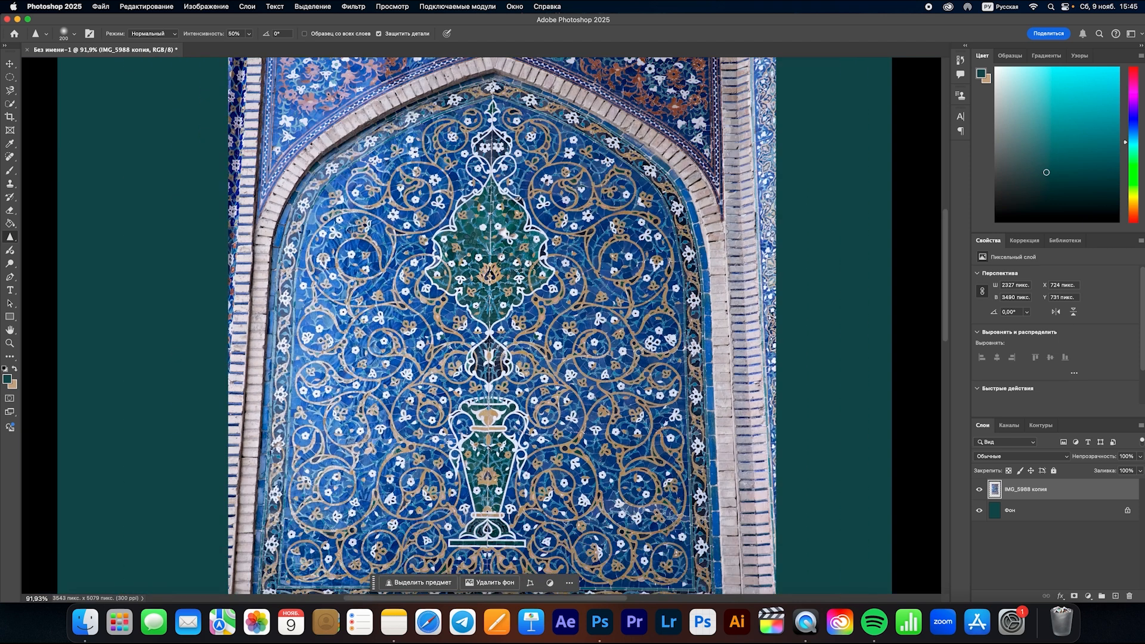
pyautogui.rightClick(10, 238)
pyautogui.click(42, 236)
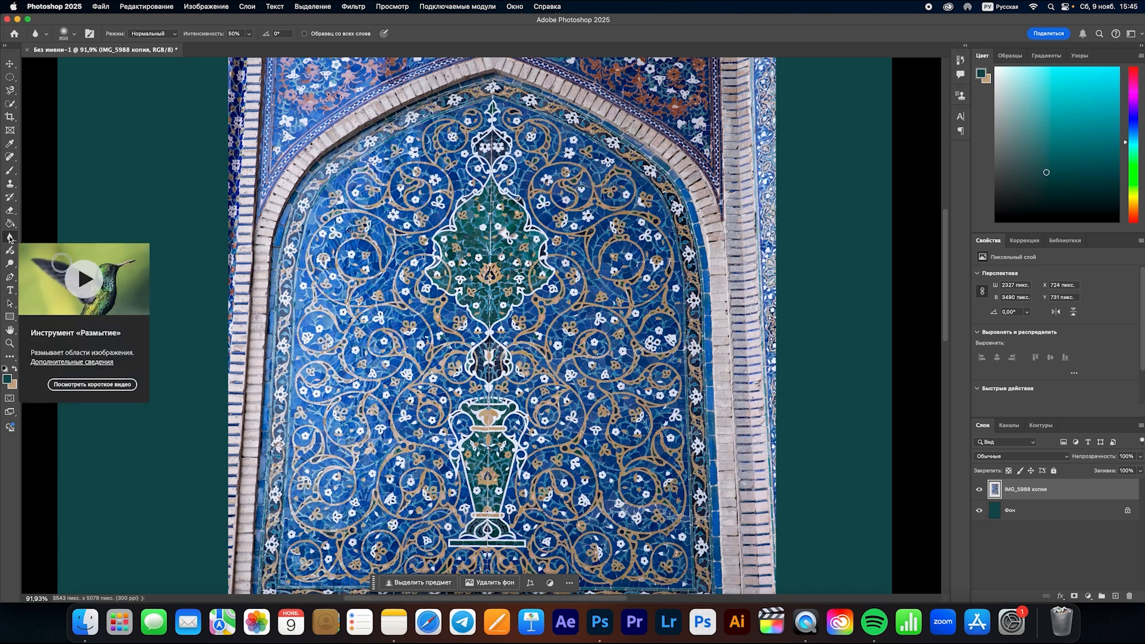
# - Try blurring a diagonal swath across the mosaic below the green medallion with the Blur tool
pyautogui.scroll(5, 3, 254)
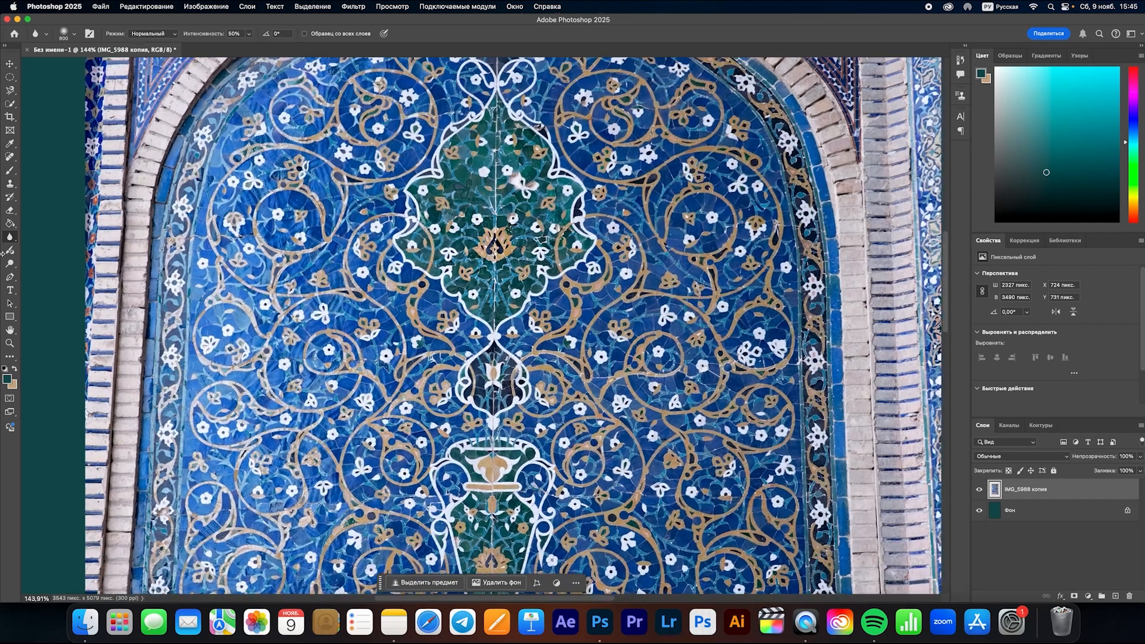
pyautogui.rightClick(11, 237)
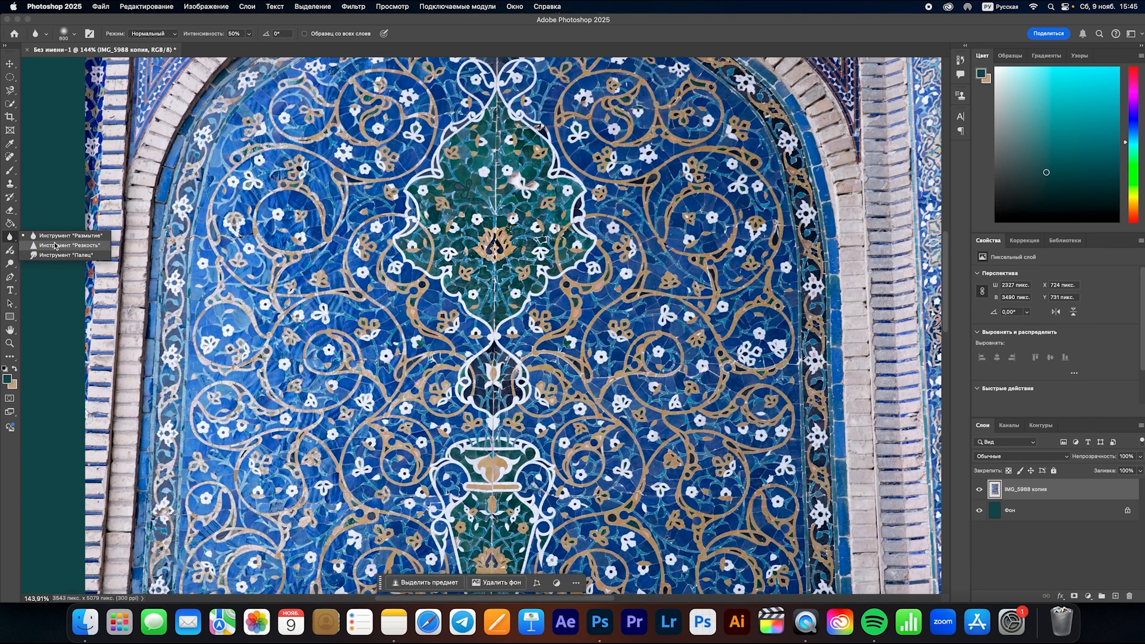
pyautogui.click(575, 277)
pyautogui.moveTo(635, 276)
pyautogui.mouseDown()
pyautogui.moveTo(537, 307)
pyautogui.moveTo(662, 304)
pyautogui.moveTo(533, 316)
pyautogui.moveTo(453, 289)
pyautogui.moveTo(480, 158)
pyautogui.moveTo(256, 258)
pyautogui.moveTo(301, 229)
pyautogui.moveTo(281, 227)
pyautogui.moveTo(388, 392)
pyautogui.mouseUp()
pyautogui.scroll(-2, 388, 392)
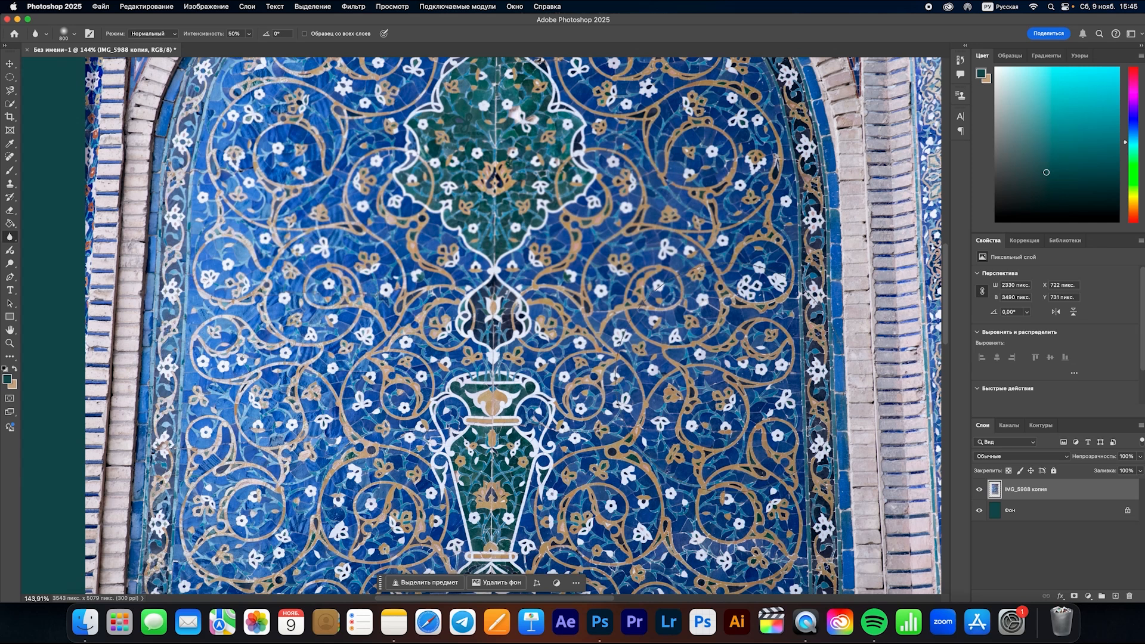
pyautogui.scroll(-3, 390, 362)
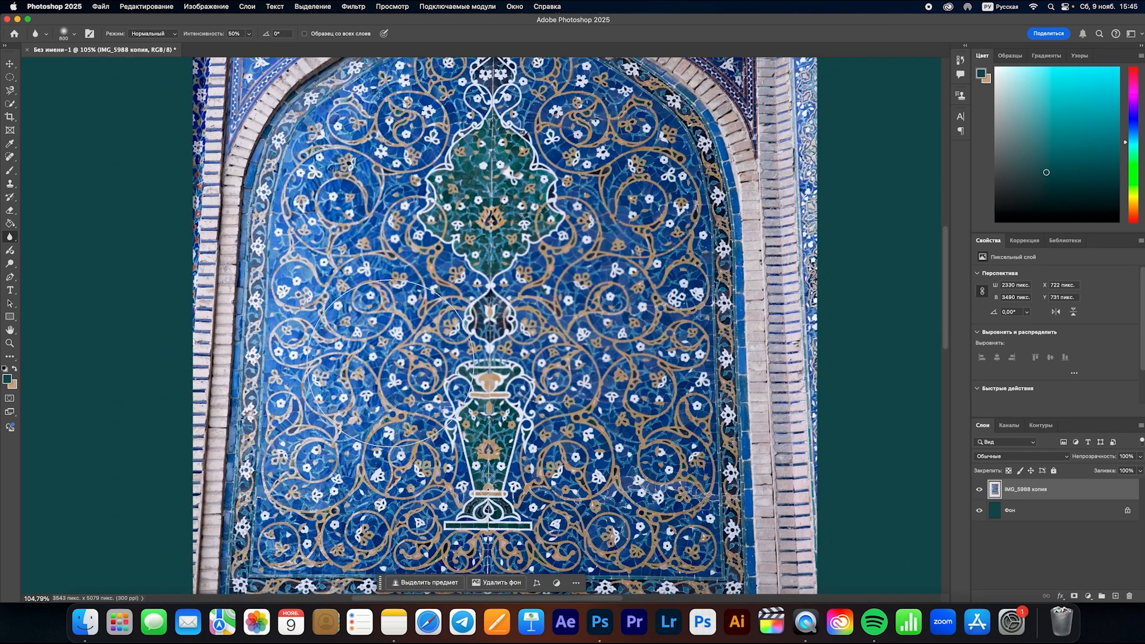
pyautogui.scroll(-1, 391, 363)
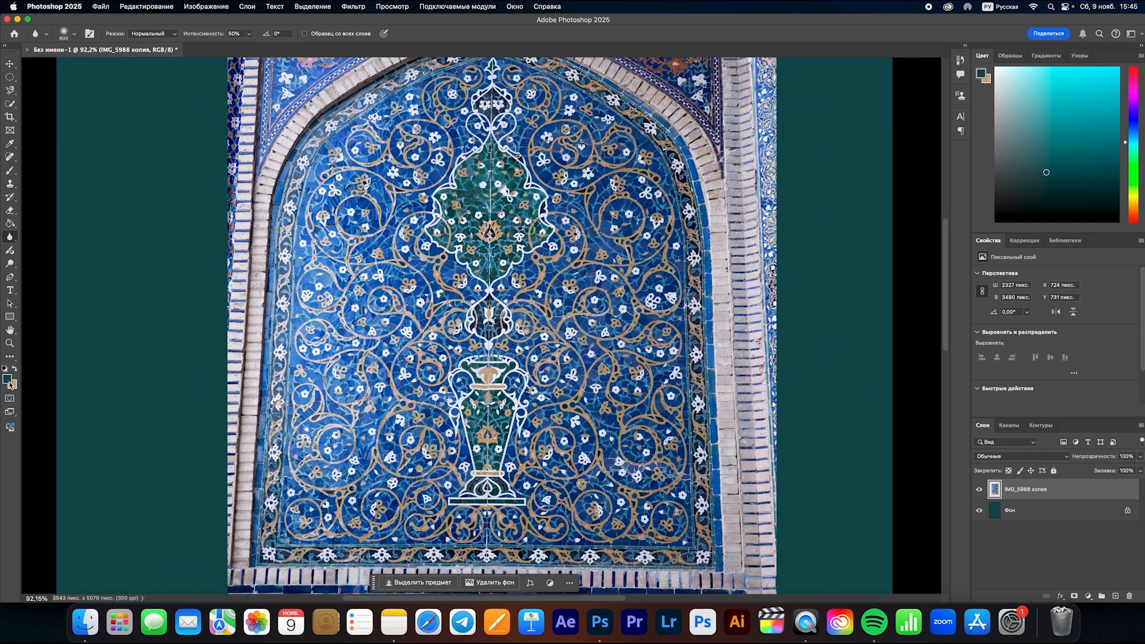
pyautogui.click(12, 93)
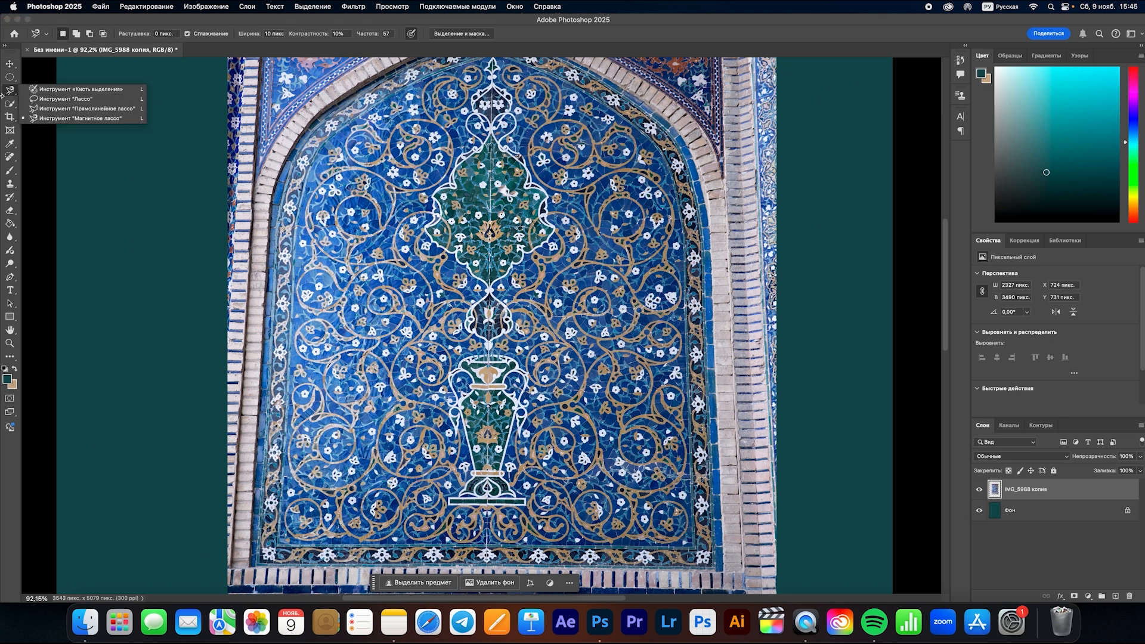
pyautogui.click(714, 386)
pyautogui.scroll(-1, 714, 387)
pyautogui.hscroll(3, 715, 387)
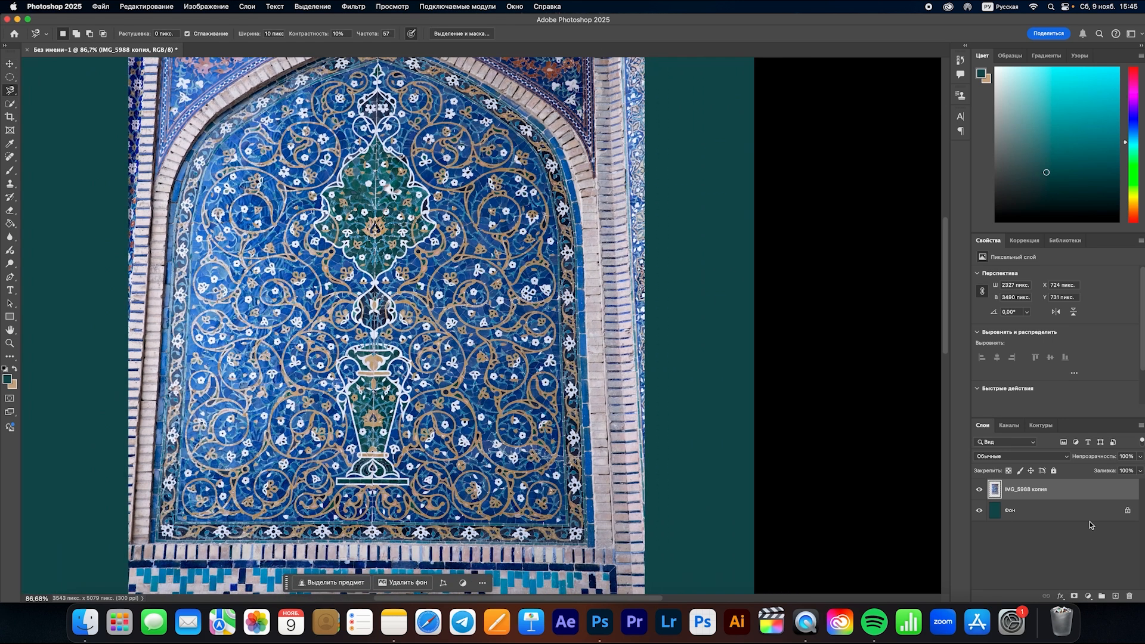
pyautogui.scroll(-2, 644, 360)
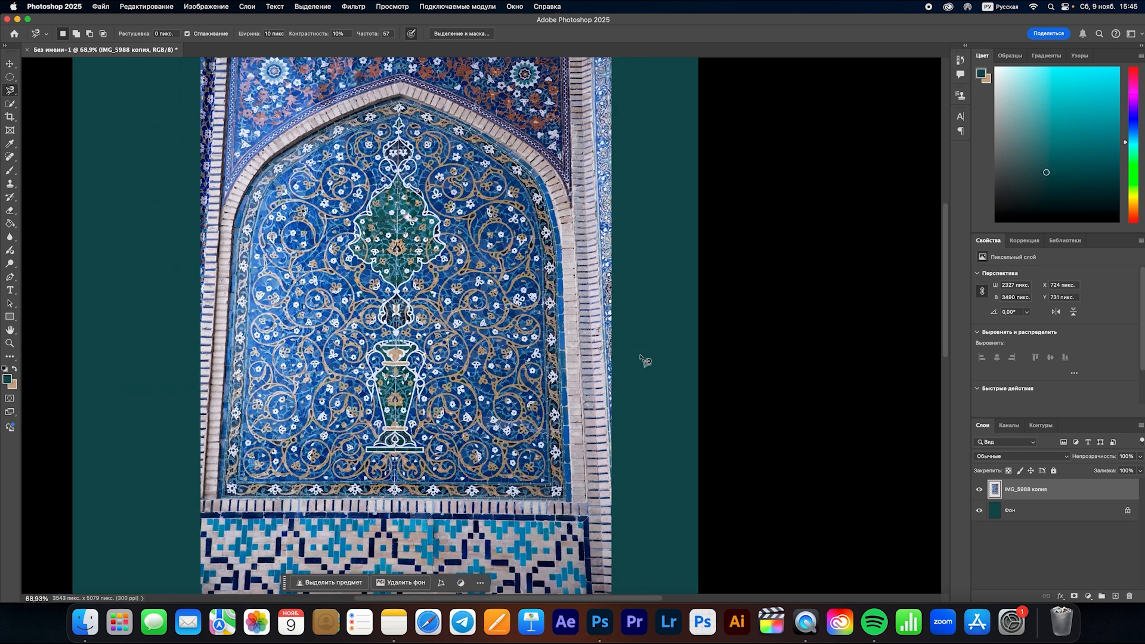
pyautogui.scroll(-1, 644, 360)
# - Activate the Move tool, then unlock the teal background layer and toggle its visibility off and on
pyautogui.click(8, 65)
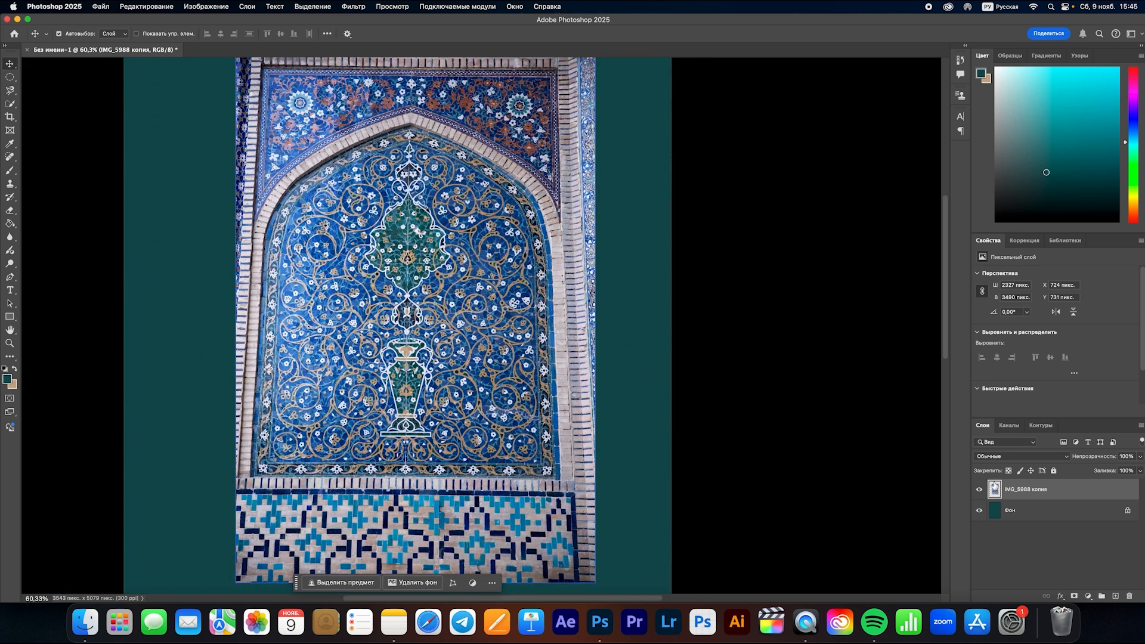
pyautogui.click(1127, 511)
pyautogui.click(978, 510)
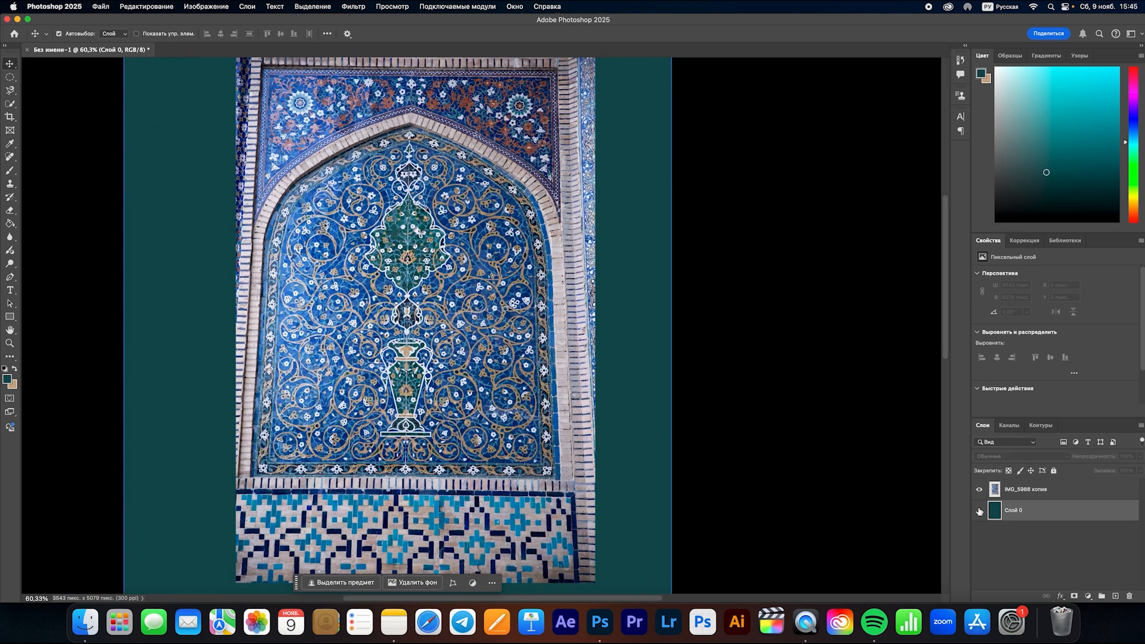
pyautogui.click(978, 511)
pyautogui.scroll(-1, 887, 464)
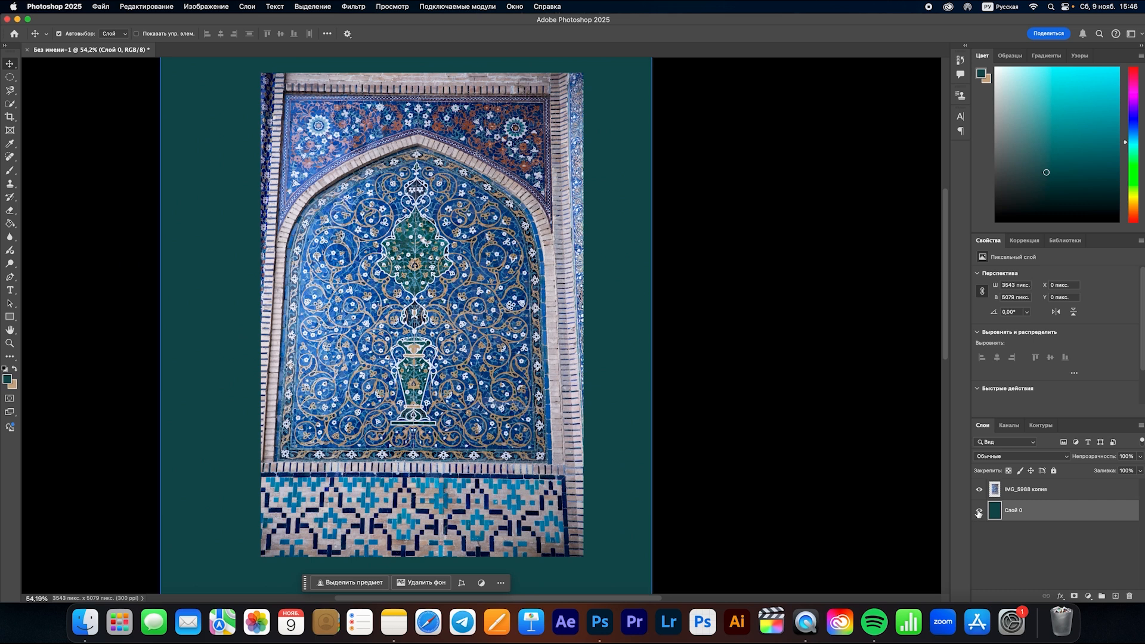
pyautogui.scroll(-1, 606, 374)
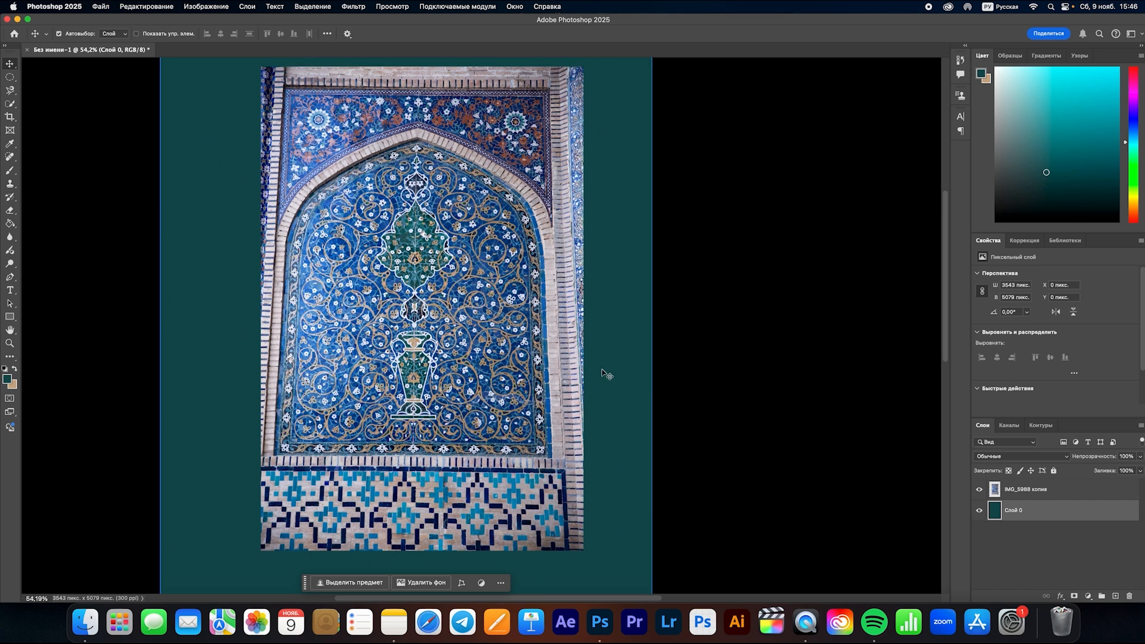
pyautogui.click(979, 512)
pyautogui.click(978, 512)
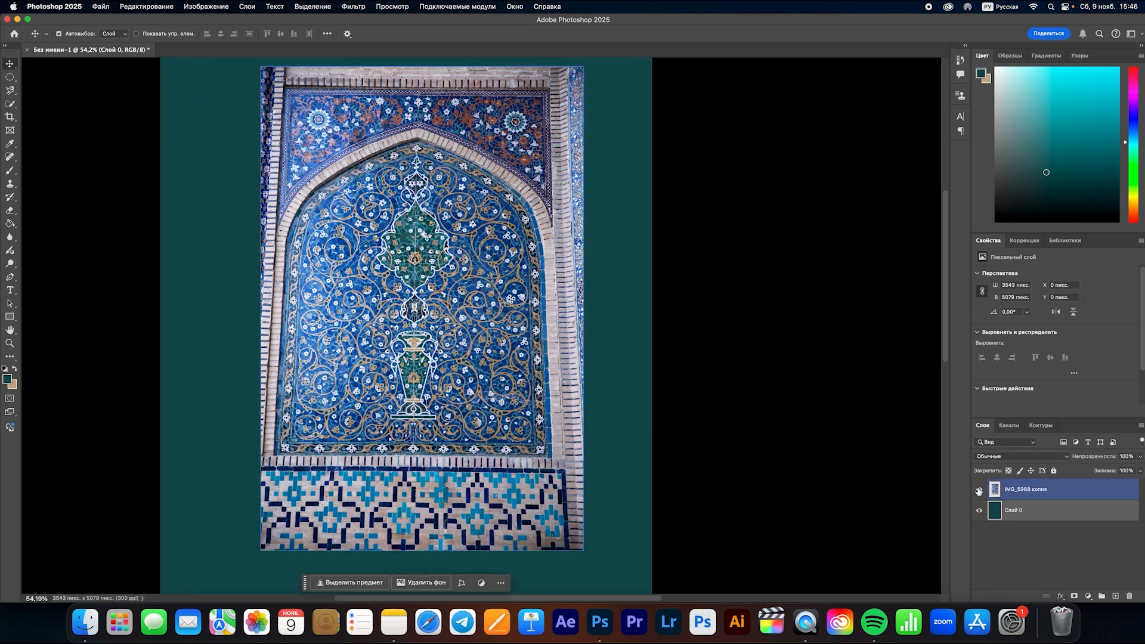
# - Hide and show the photo layer twice, and select that layer
pyautogui.click(978, 490)
pyautogui.click(979, 489)
pyautogui.click(978, 489)
pyautogui.click(979, 490)
pyautogui.click(1037, 490)
pyautogui.click(1038, 490)
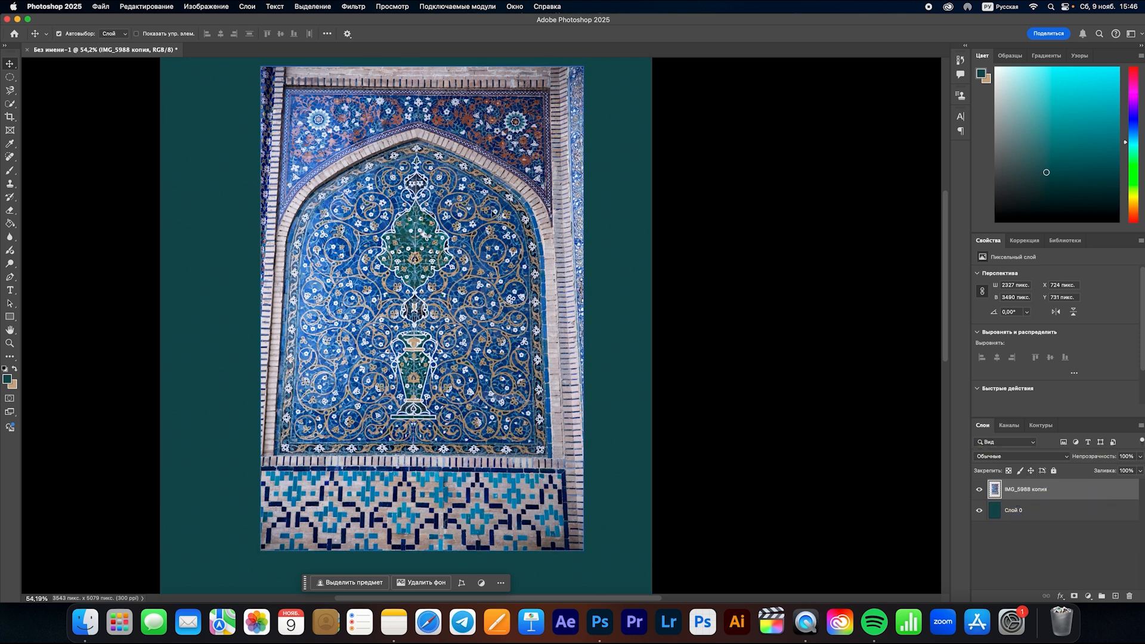
# - Select the teal layer Слой 0 and create a new empty layer directly above it
pyautogui.scroll(-2, 491, 211)
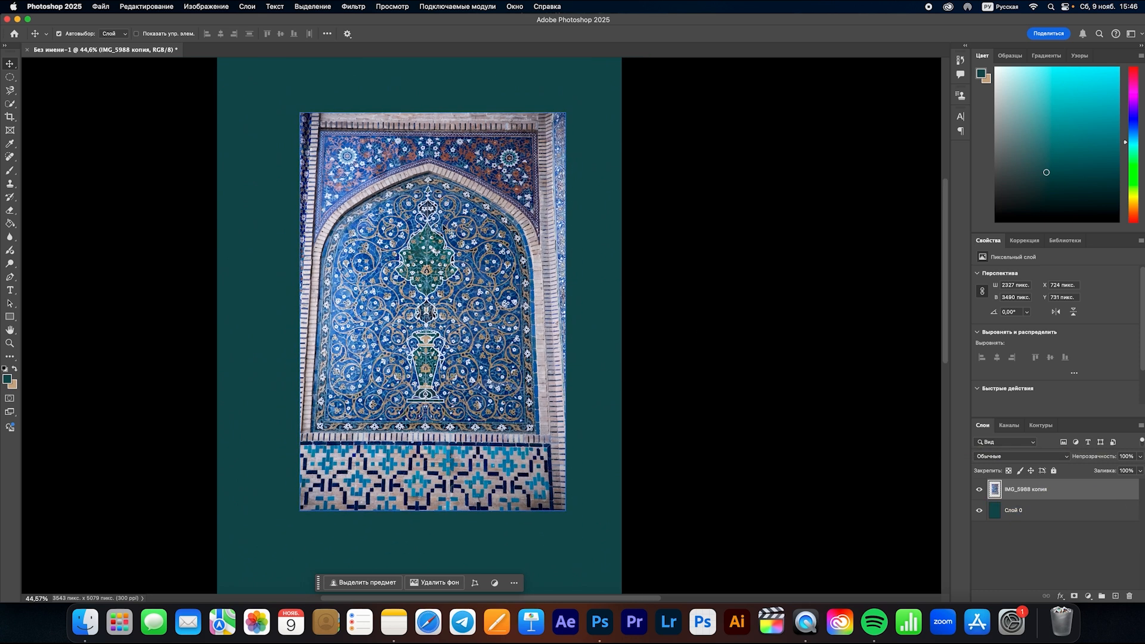
pyautogui.click(1020, 508)
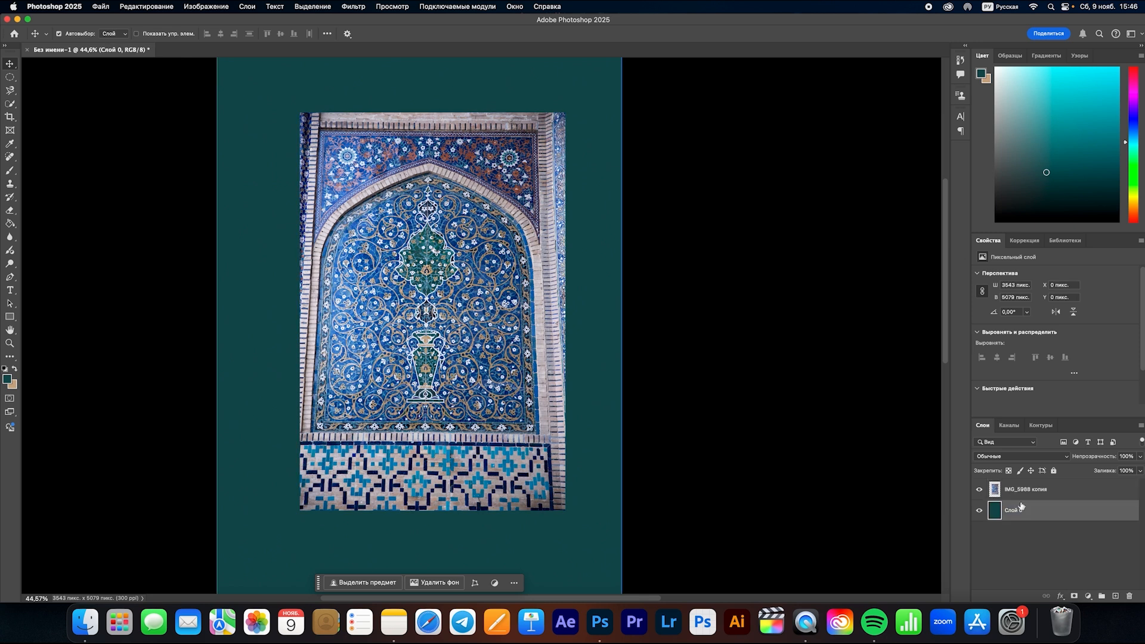
pyautogui.click(1032, 495)
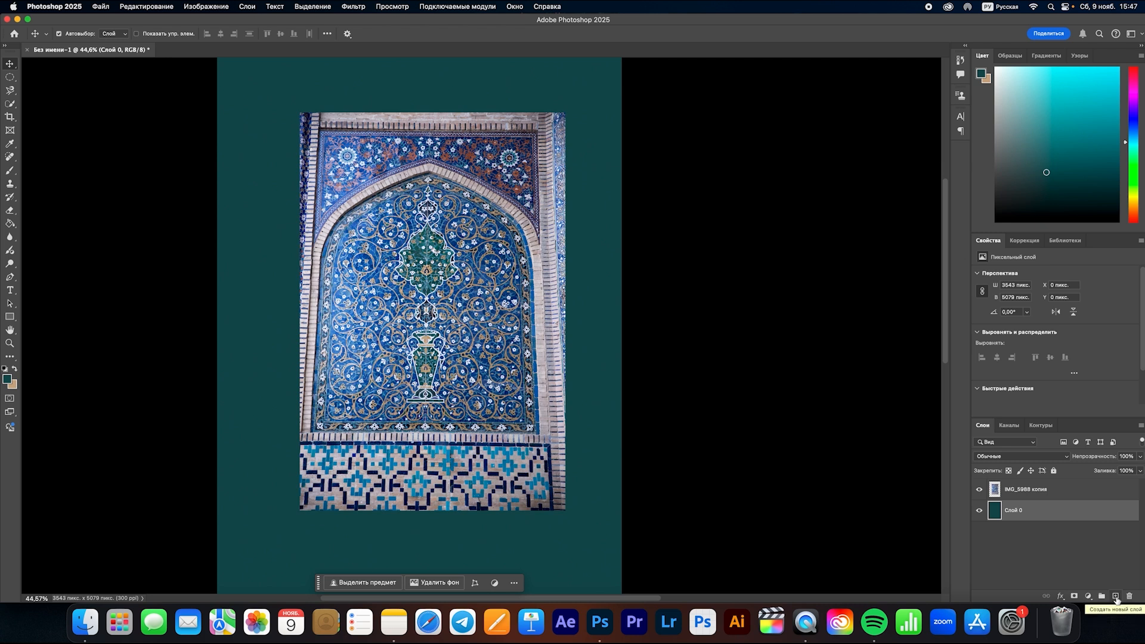
pyautogui.click(1114, 596)
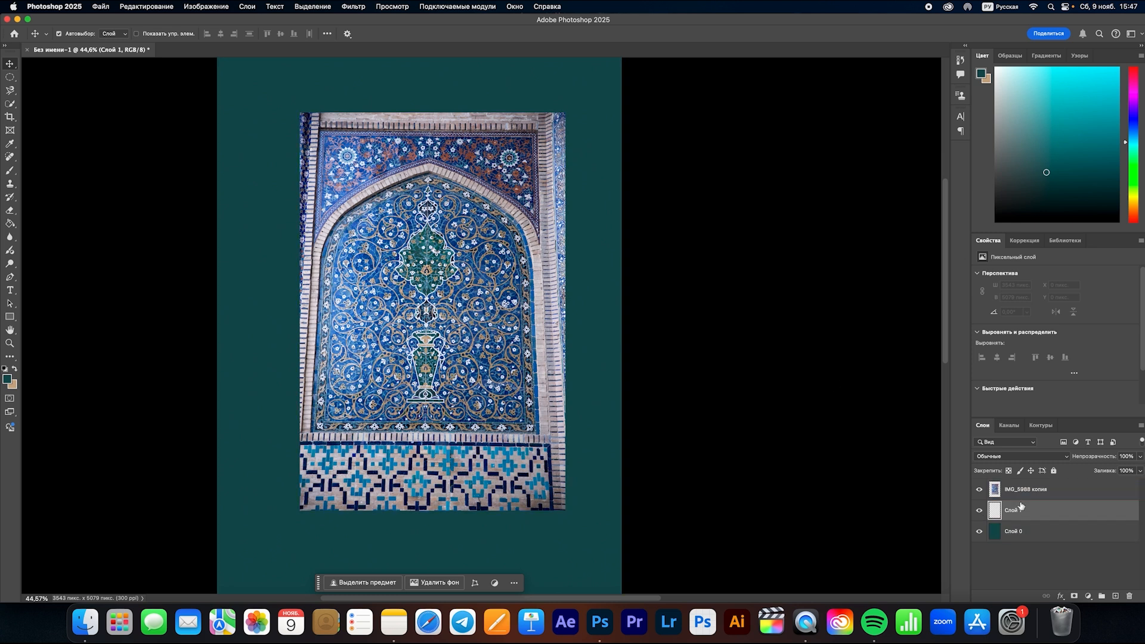
# - Delete the empty layer, then group the photo layer with the teal layer and ungroup them again
pyautogui.press('Delete')
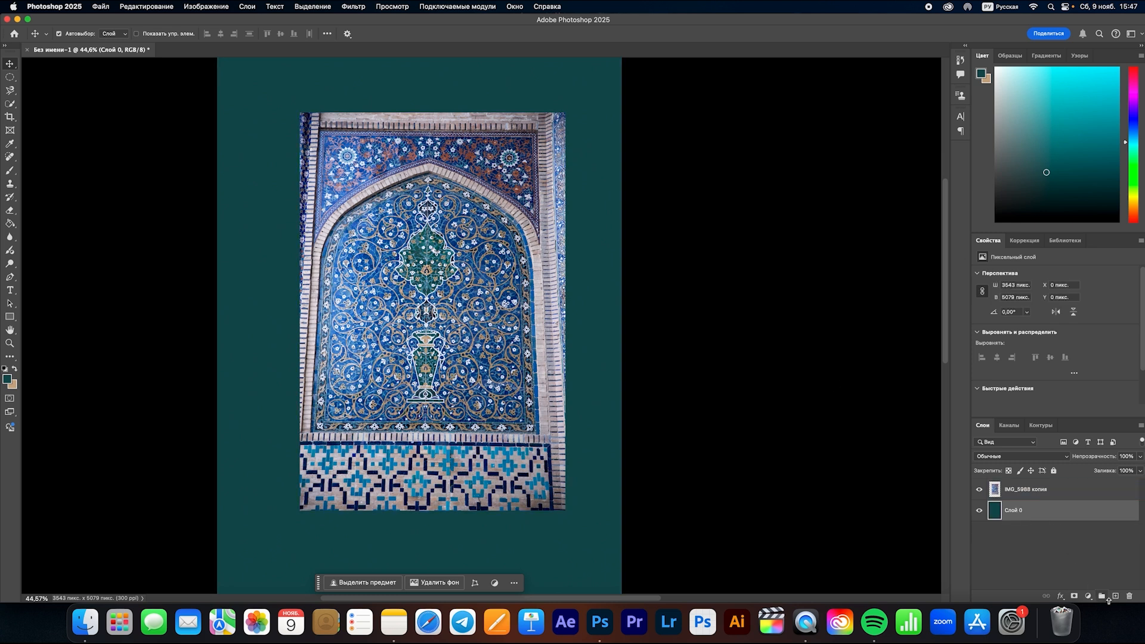
pyautogui.click(1027, 496)
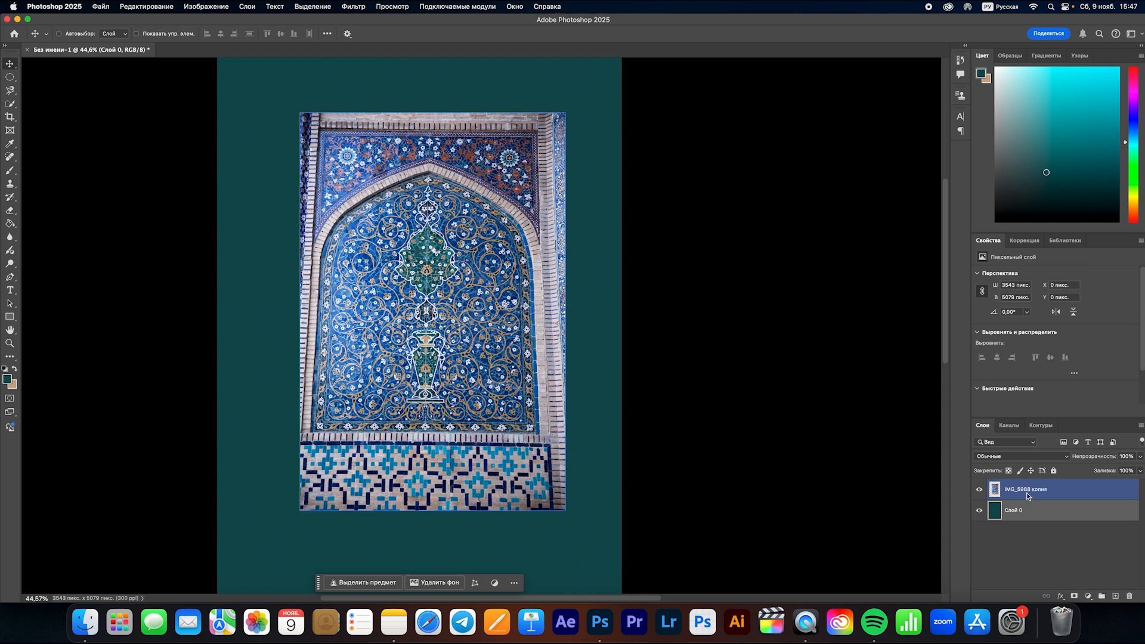
pyautogui.click(1086, 576)
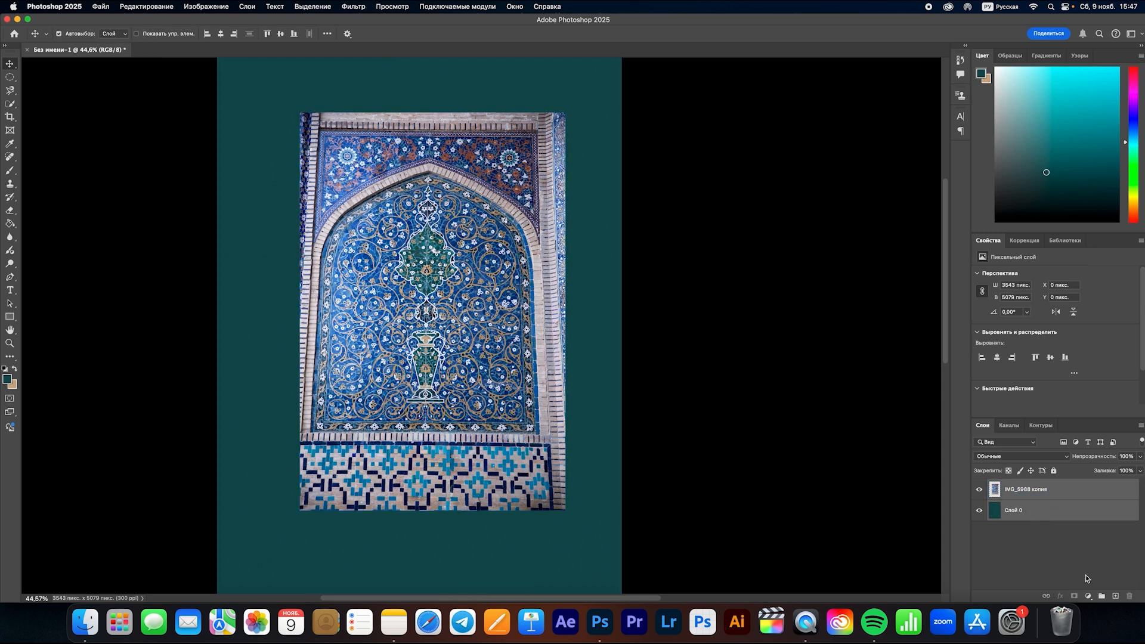
pyautogui.press('super+g')
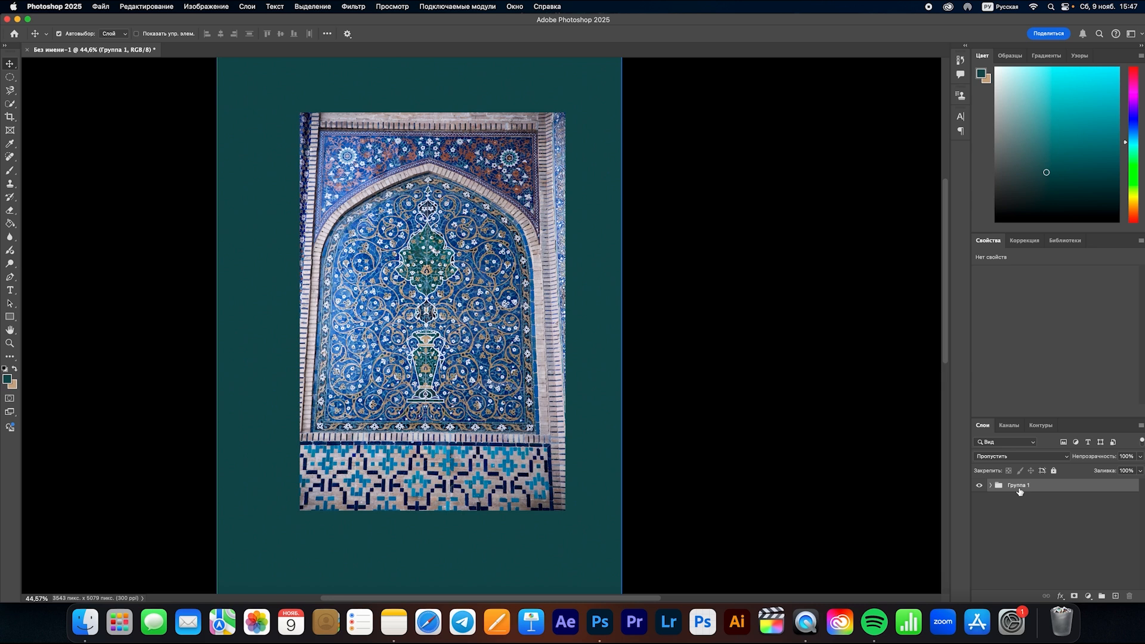
pyautogui.press('super+shift+g')
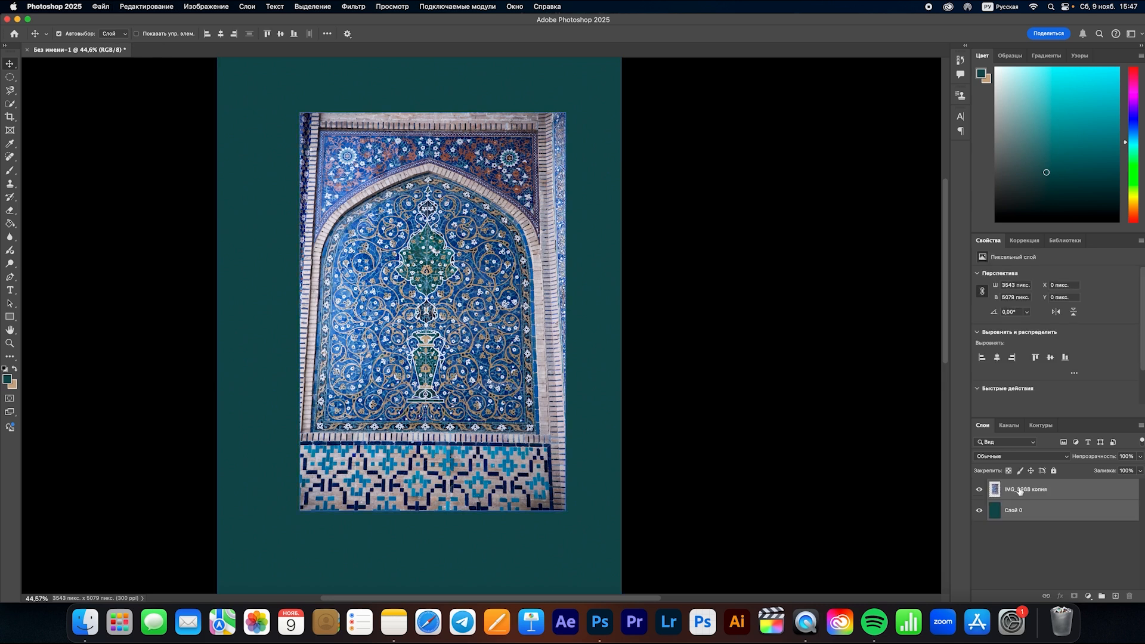
# - Select both the photo and teal layers, combine them in a new group, and undo the grouping
pyautogui.click(1005, 540)
pyautogui.click(1033, 512)
pyautogui.click(1050, 485)
pyautogui.click(1052, 506)
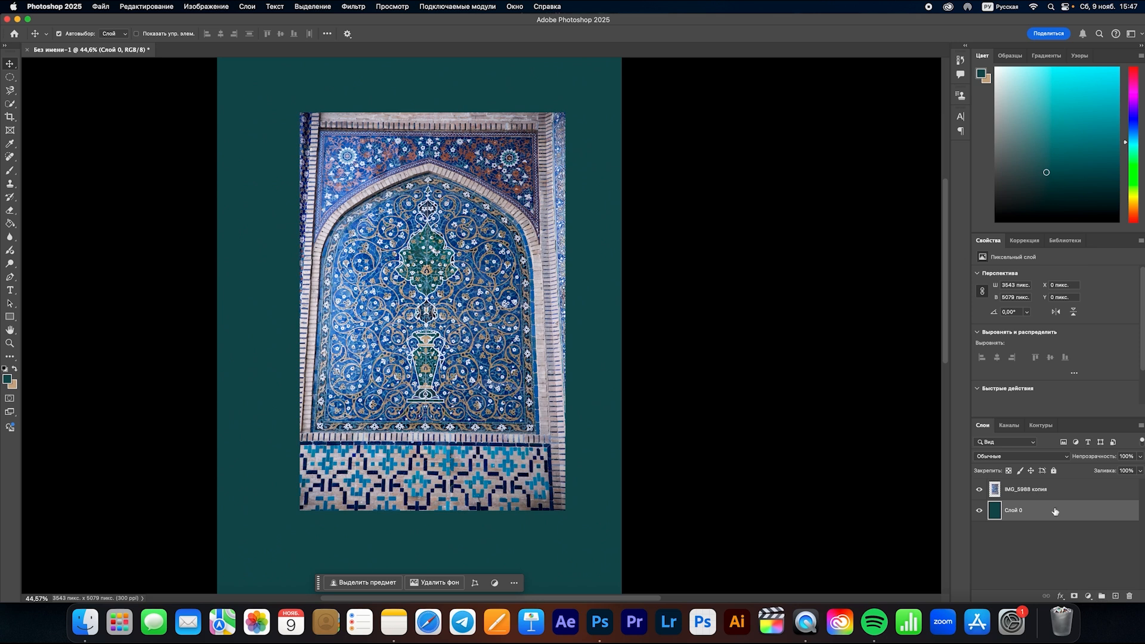
pyautogui.click(1039, 491)
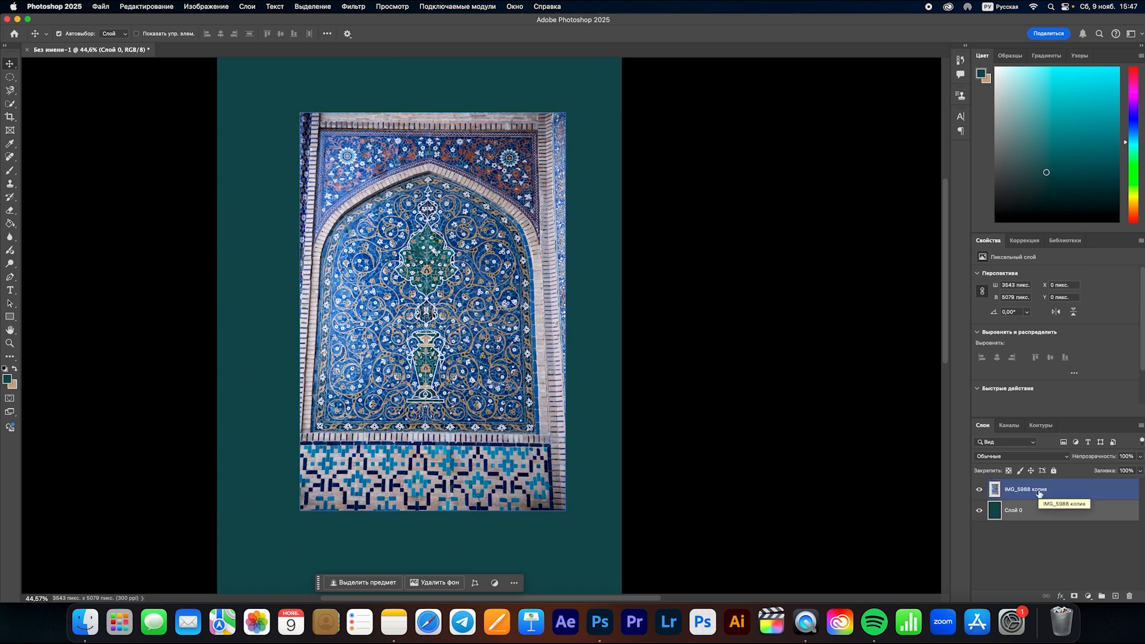
pyautogui.click(1101, 596)
pyautogui.press('super+z')
pyautogui.press('super+minus')
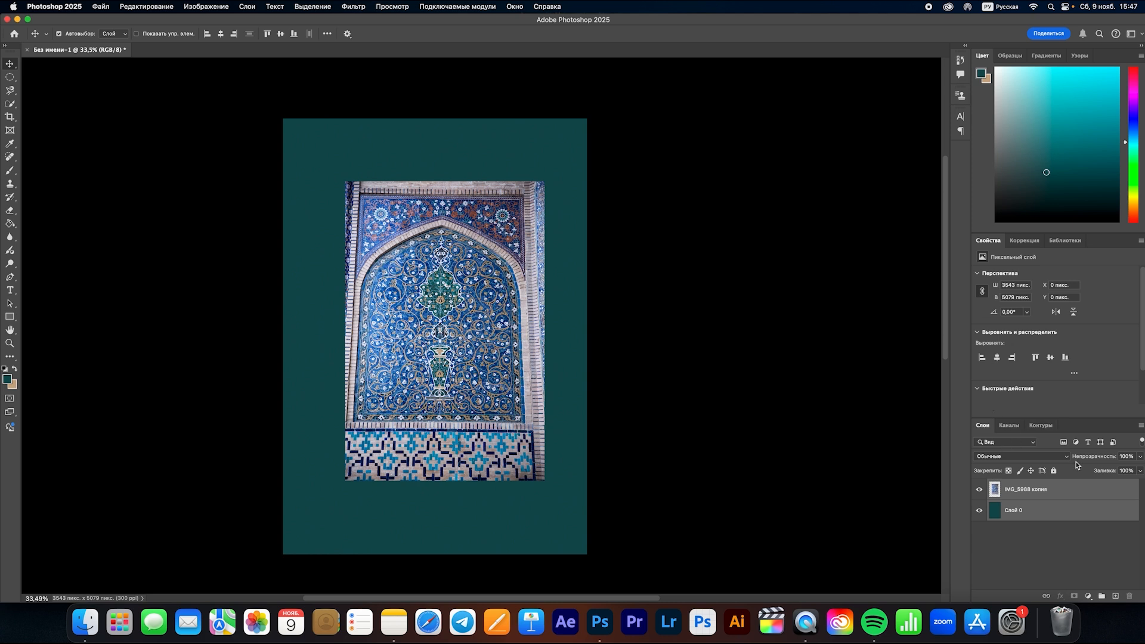
# - Lower the teal layer's opacity to 24%, then restore it to 100%
pyautogui.click(557, 410)
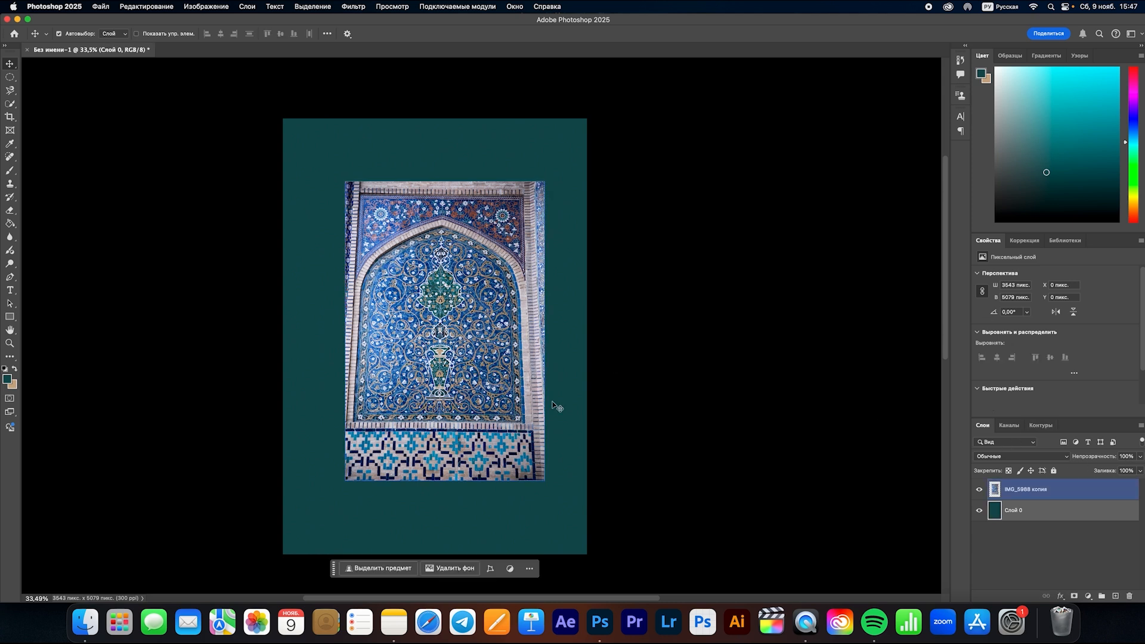
pyautogui.click(1141, 457)
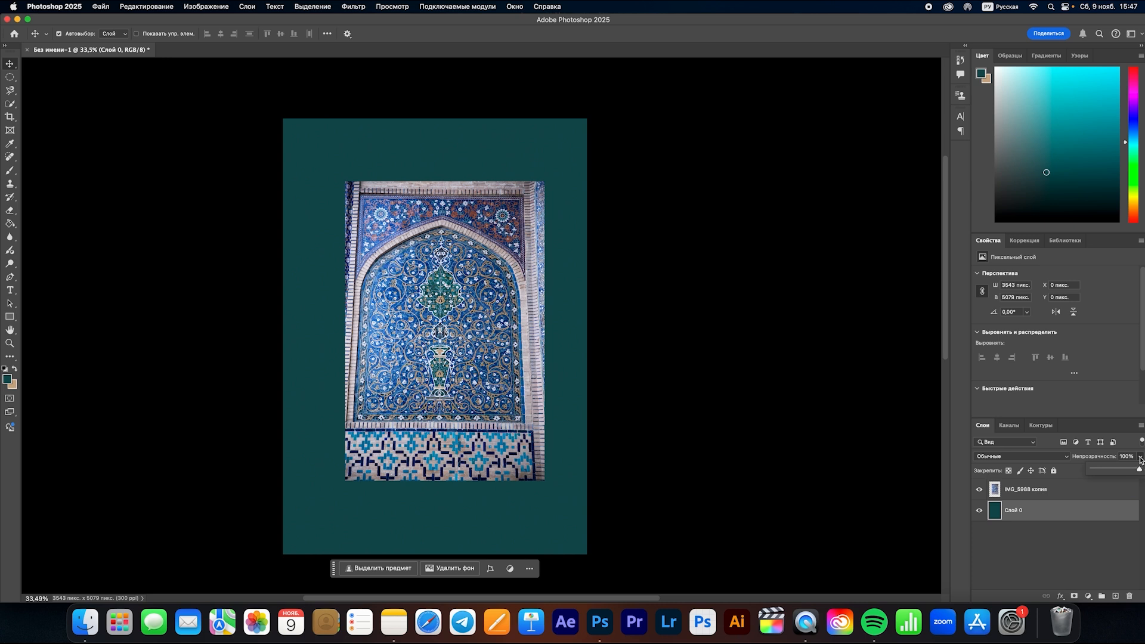
pyautogui.moveTo(1140, 472); pyautogui.dragTo(1111, 471)
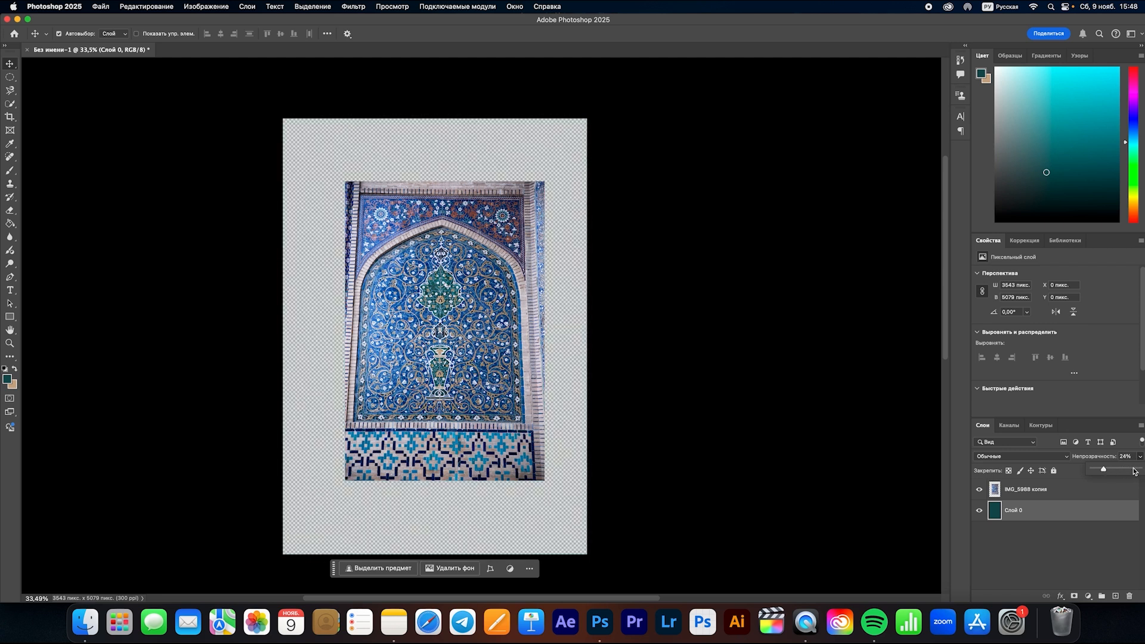
pyautogui.click(1142, 469)
pyautogui.press('Return')
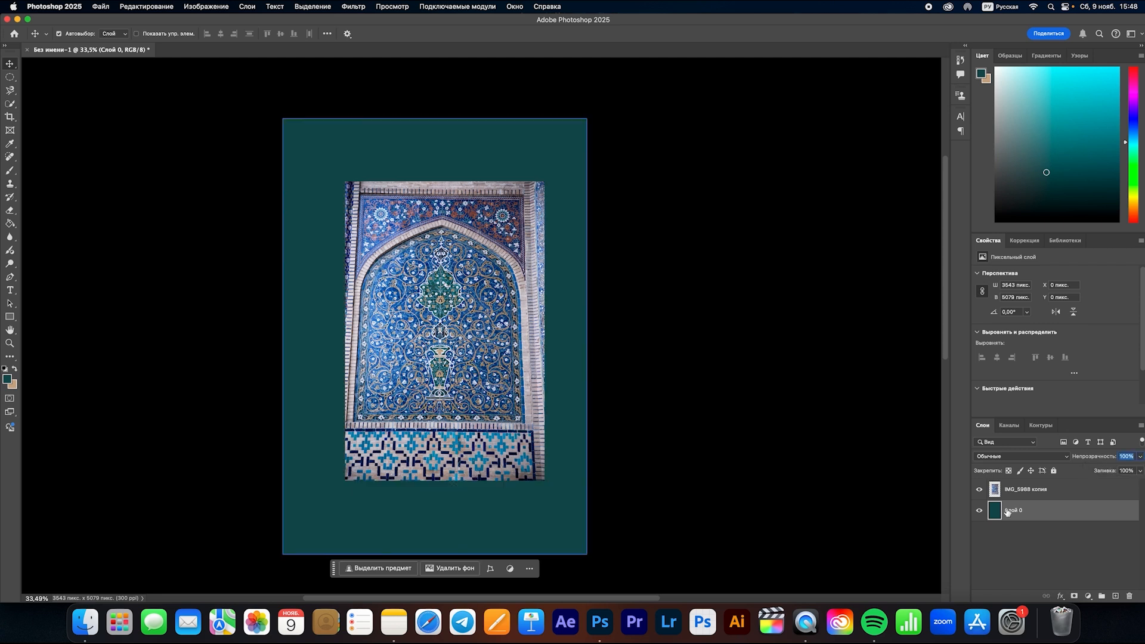
# - Reduce the photo layer's opacity, then return it to 100%
pyautogui.click(1027, 489)
pyautogui.click(1139, 457)
pyautogui.moveTo(1126, 470)
pyautogui.mouseDown()
pyautogui.moveTo(1103, 470)
pyautogui.moveTo(1141, 470)
pyautogui.mouseUp()
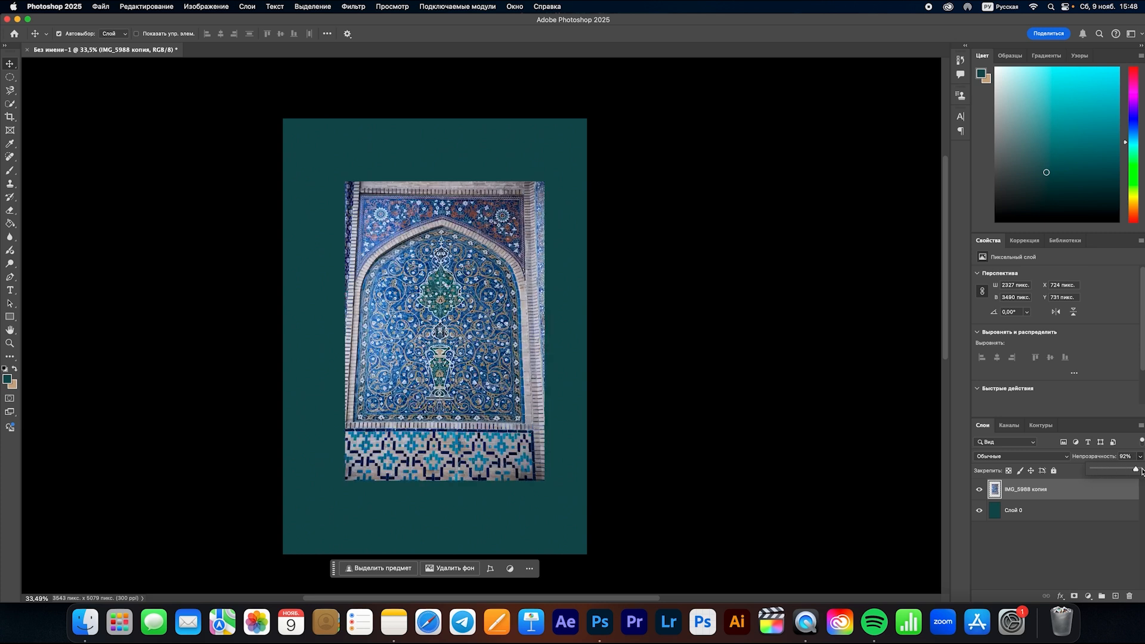
pyautogui.press('Return')
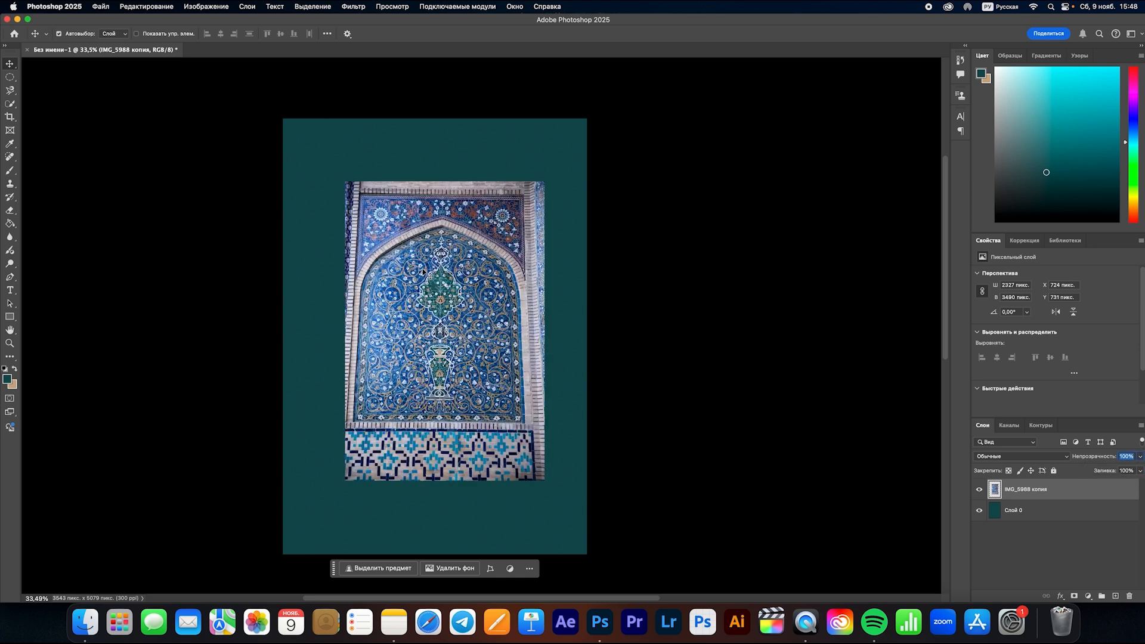
# - Lock the teal layer Слой 0, move the photo down to about Y 1042 px, and unlock the teal layer
pyautogui.click(1045, 510)
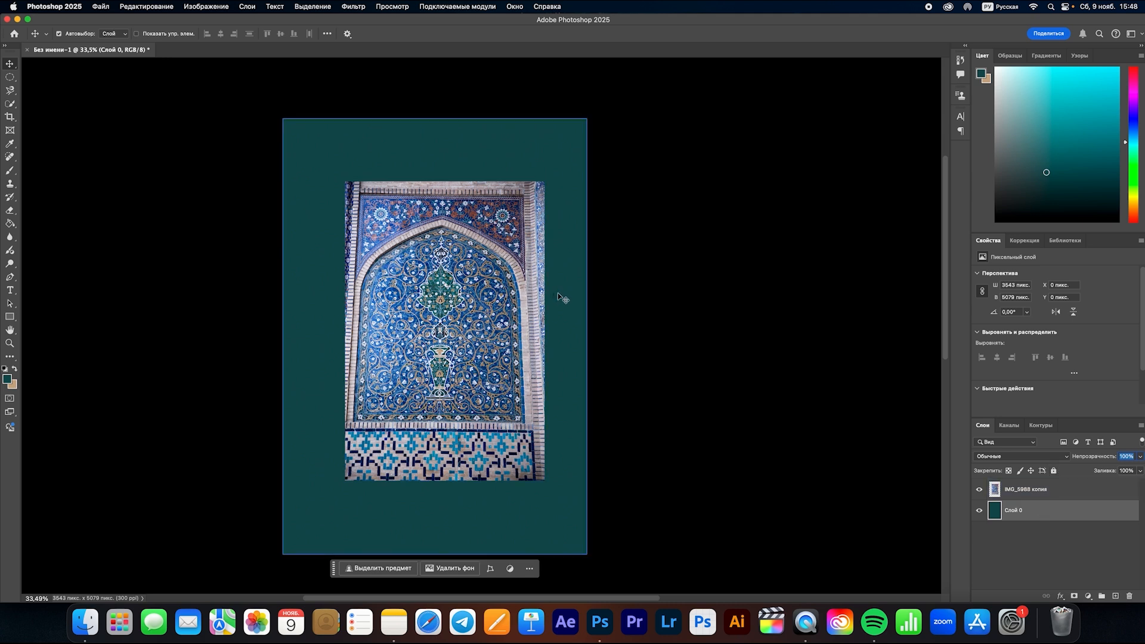
pyautogui.click(424, 186)
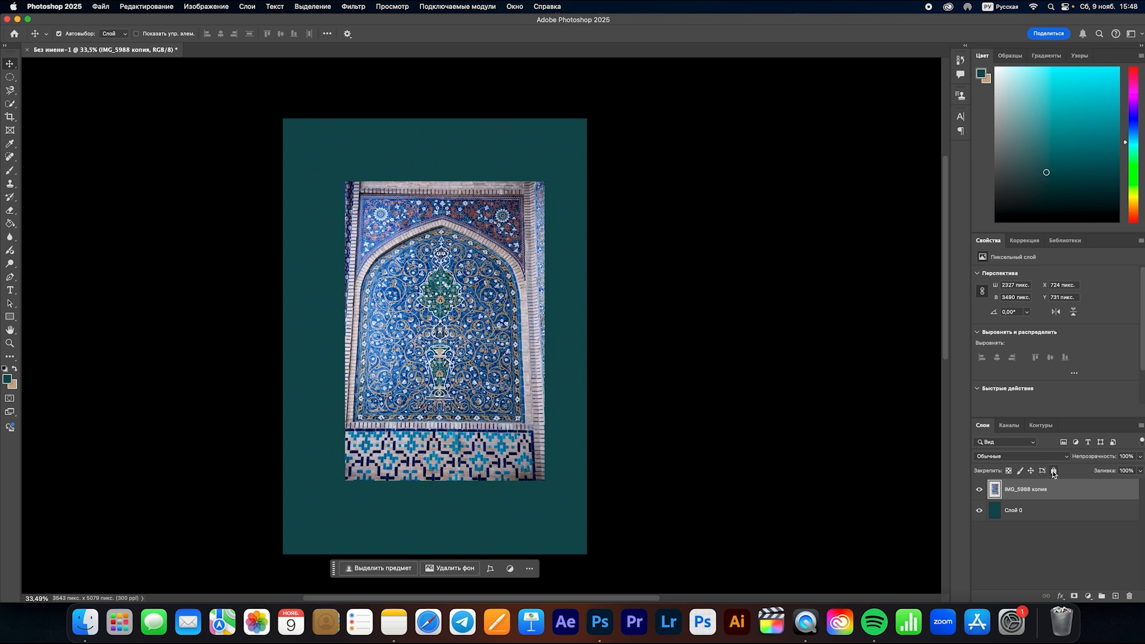
pyautogui.click(1045, 511)
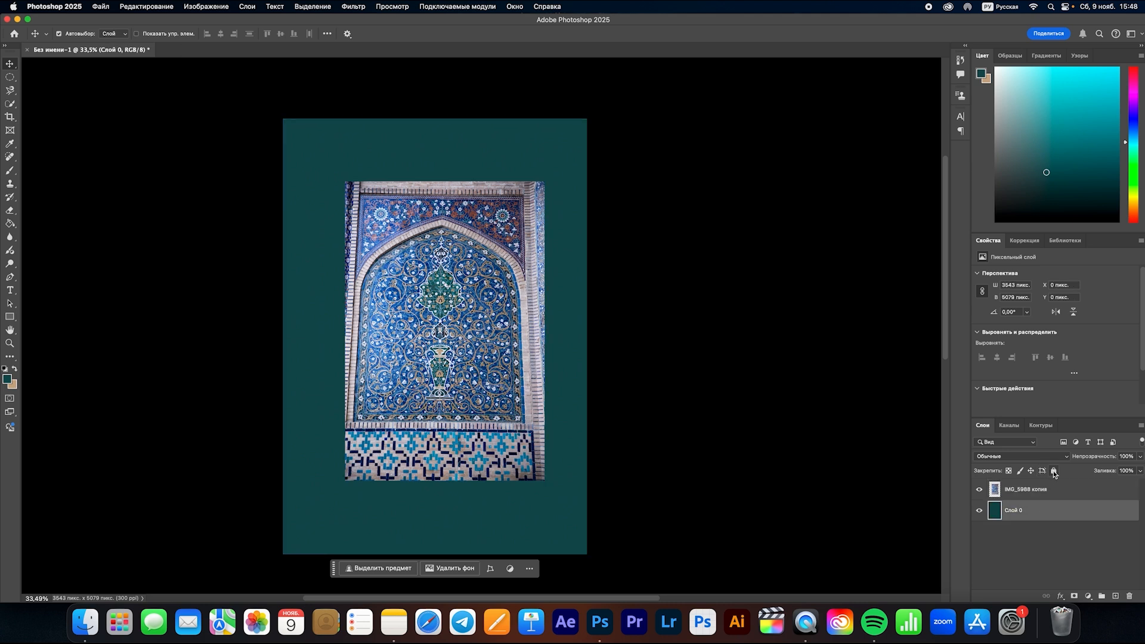
pyautogui.click(1054, 471)
pyautogui.moveTo(239, 110); pyautogui.dragTo(529, 350)
pyautogui.moveTo(402, 278); pyautogui.dragTo(401, 305)
pyautogui.click(1124, 512)
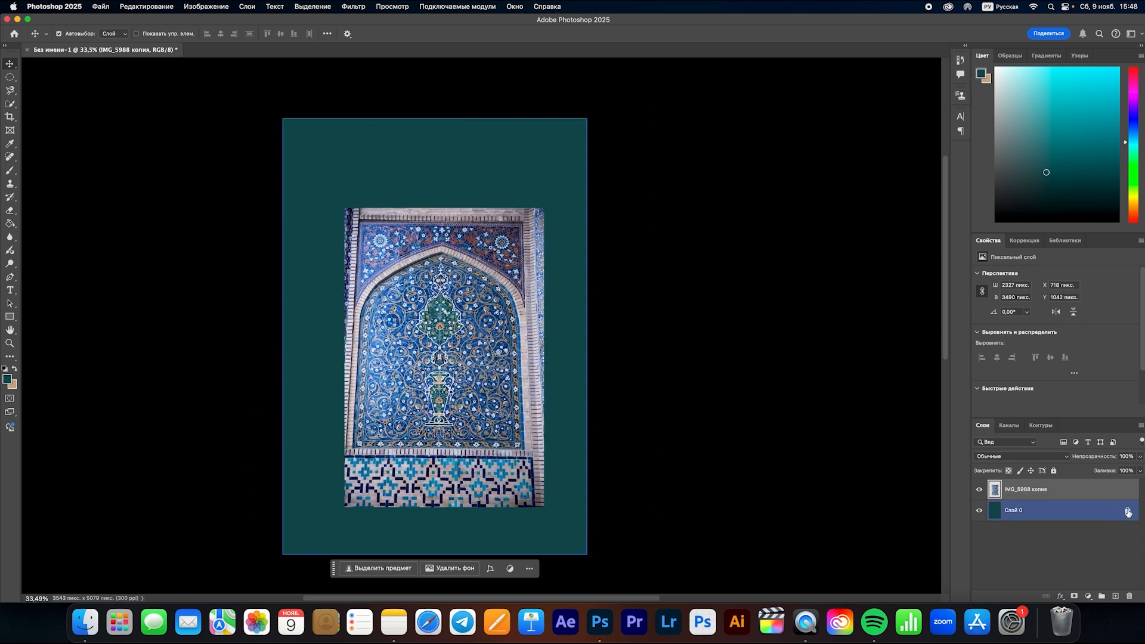
# - Select both layers with a marquee around the canvas, then lock only the teal layer and move the photo diagonally upward
pyautogui.click(217, 187)
pyautogui.moveTo(230, 115); pyautogui.dragTo(698, 543)
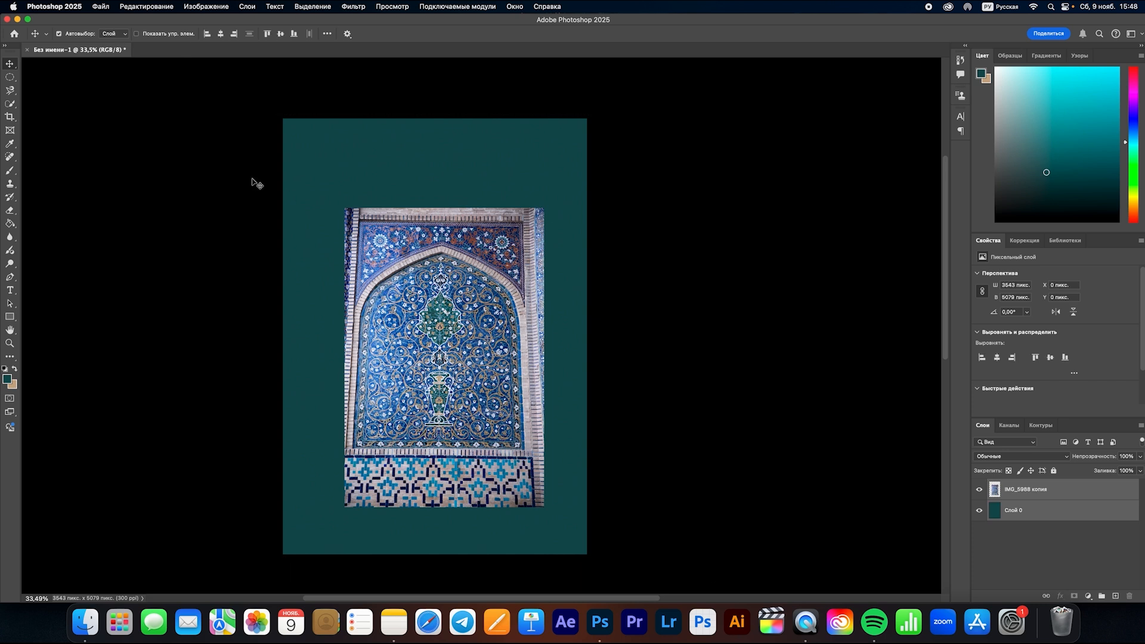
pyautogui.moveTo(292, 172)
pyautogui.mouseDown()
pyautogui.moveTo(272, 181)
pyautogui.moveTo(319, 178)
pyautogui.moveTo(301, 184)
pyautogui.mouseUp()
pyautogui.click(1043, 511)
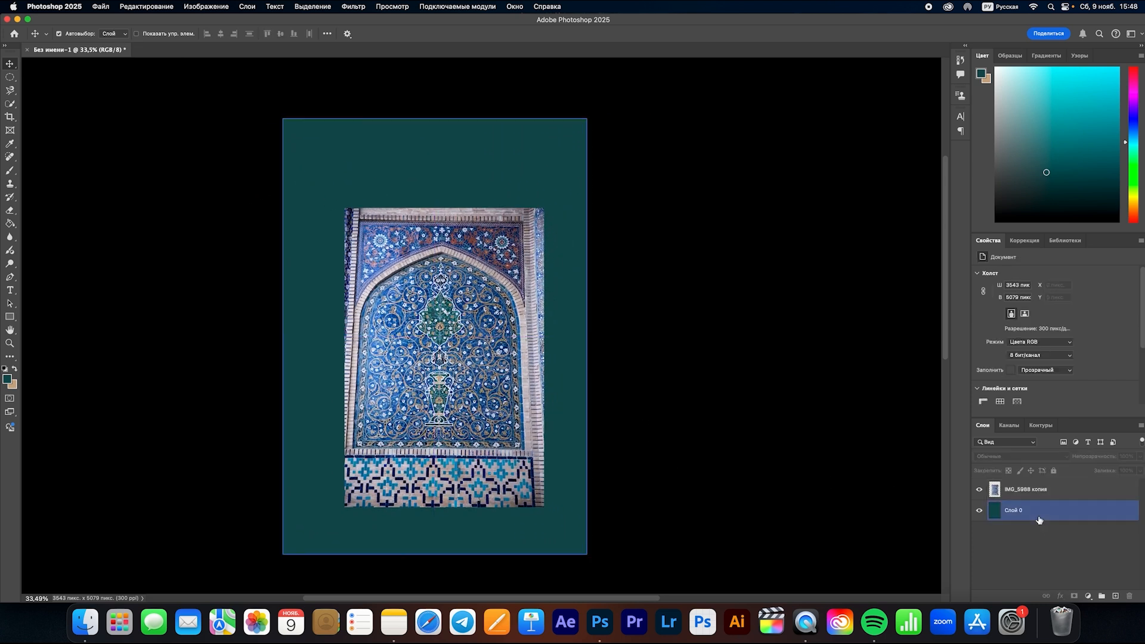
pyautogui.click(1053, 471)
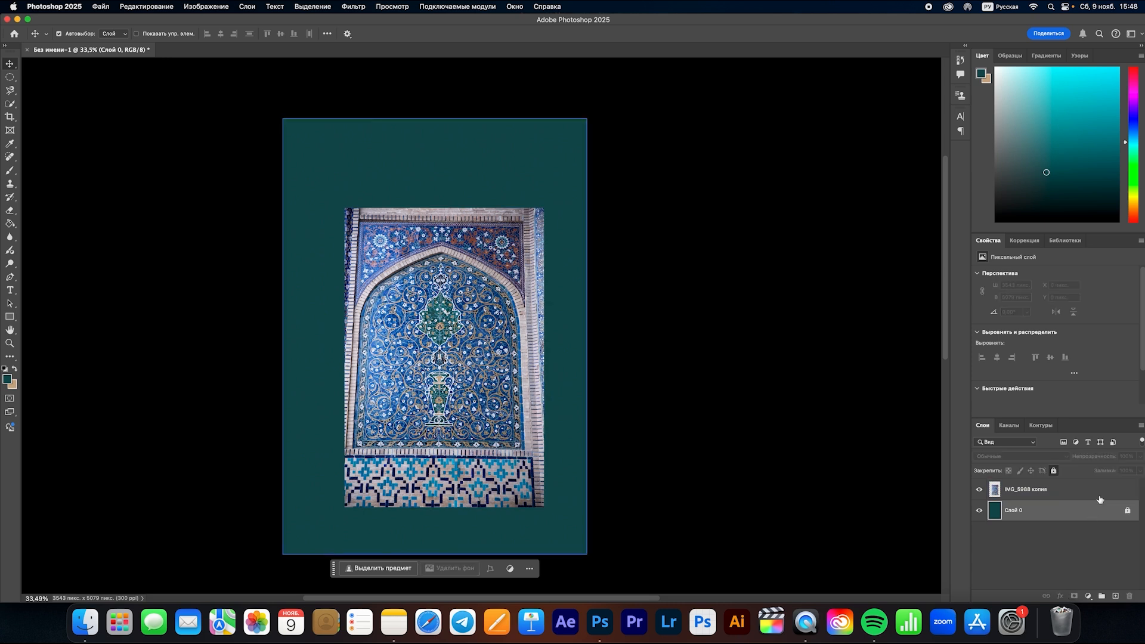
pyautogui.moveTo(394, 338); pyautogui.dragTo(475, 265)
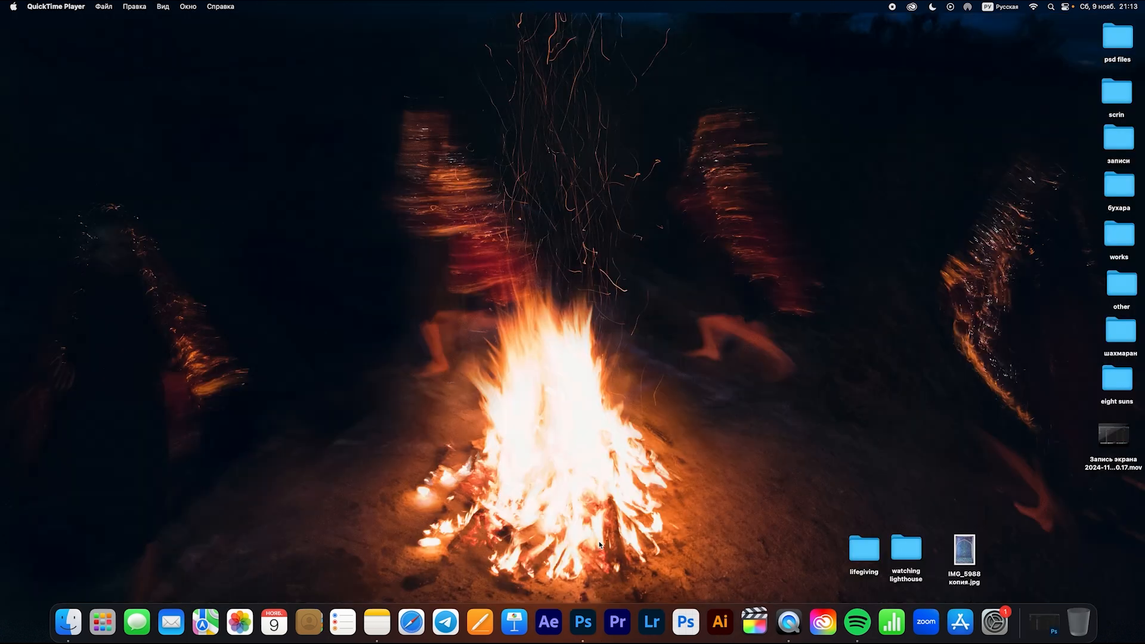
# - Open Без имени-1 3.psd from the desktop folder watching lighthouse in Photoshop and view the whole collage
pyautogui.doubleClick(910, 548)
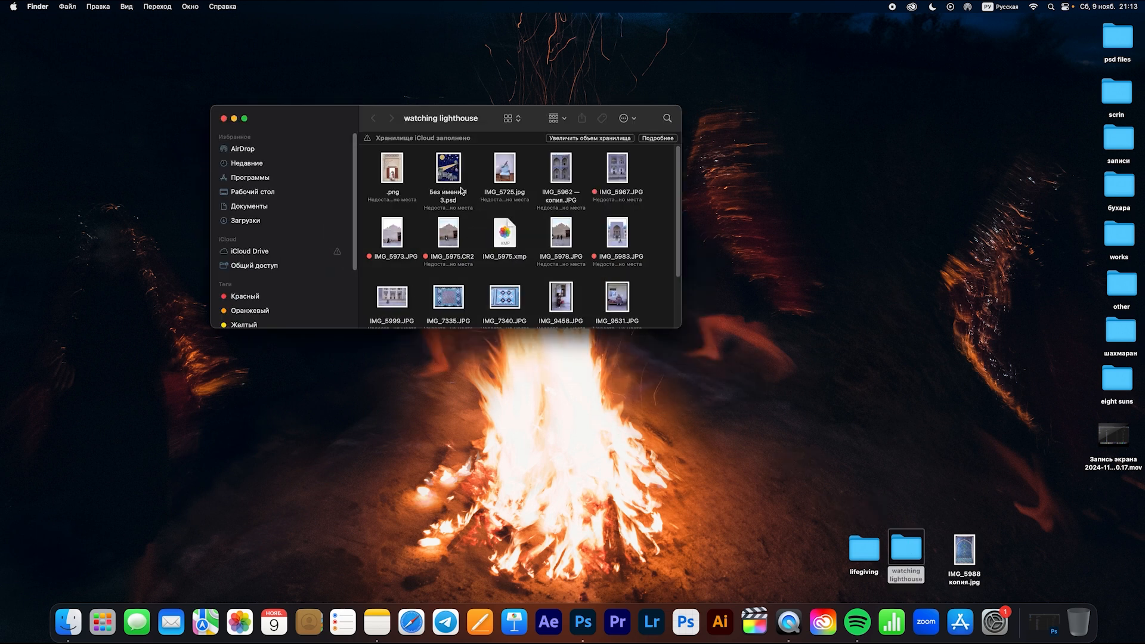
pyautogui.doubleClick(460, 191)
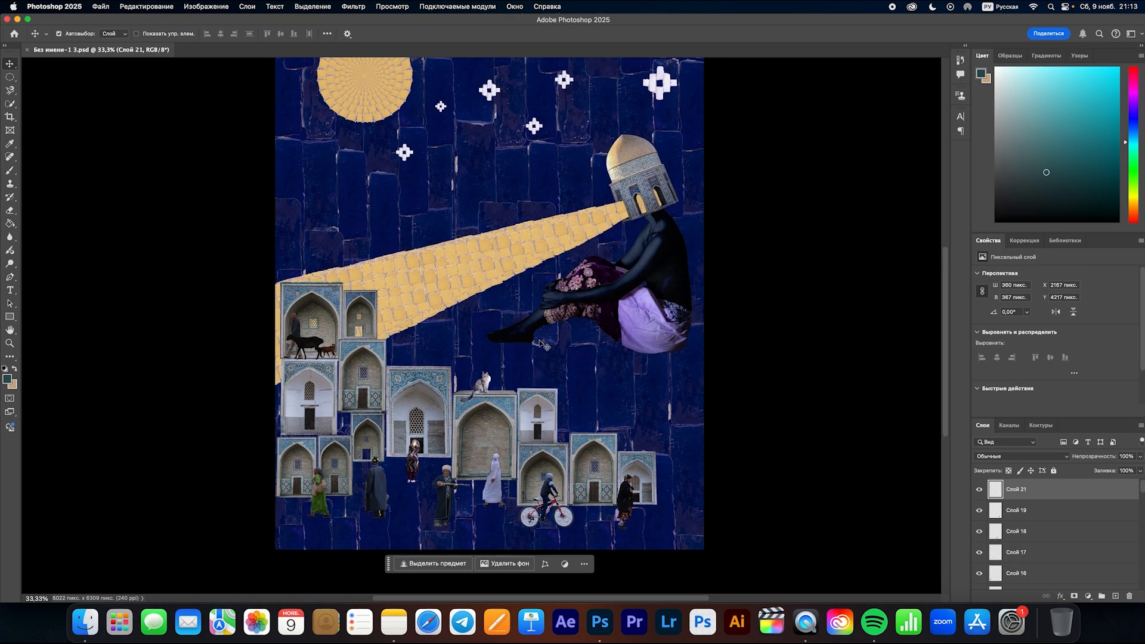
pyautogui.scroll(-4, 539, 341)
pyautogui.scroll(1, 481, 385)
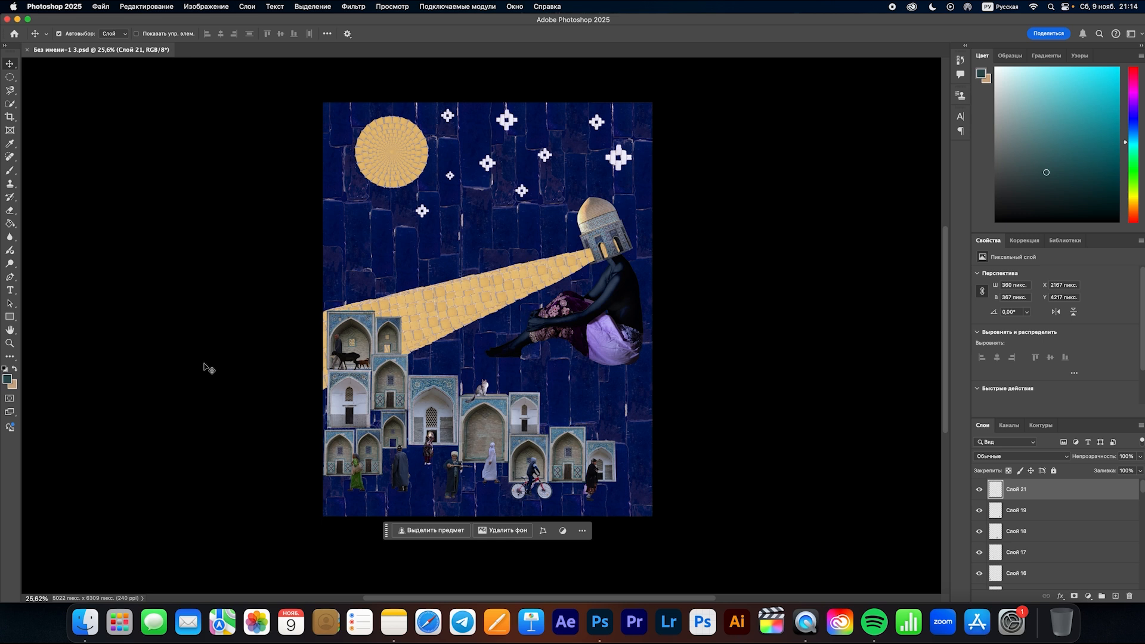
pyautogui.scroll(-1, 403, 212)
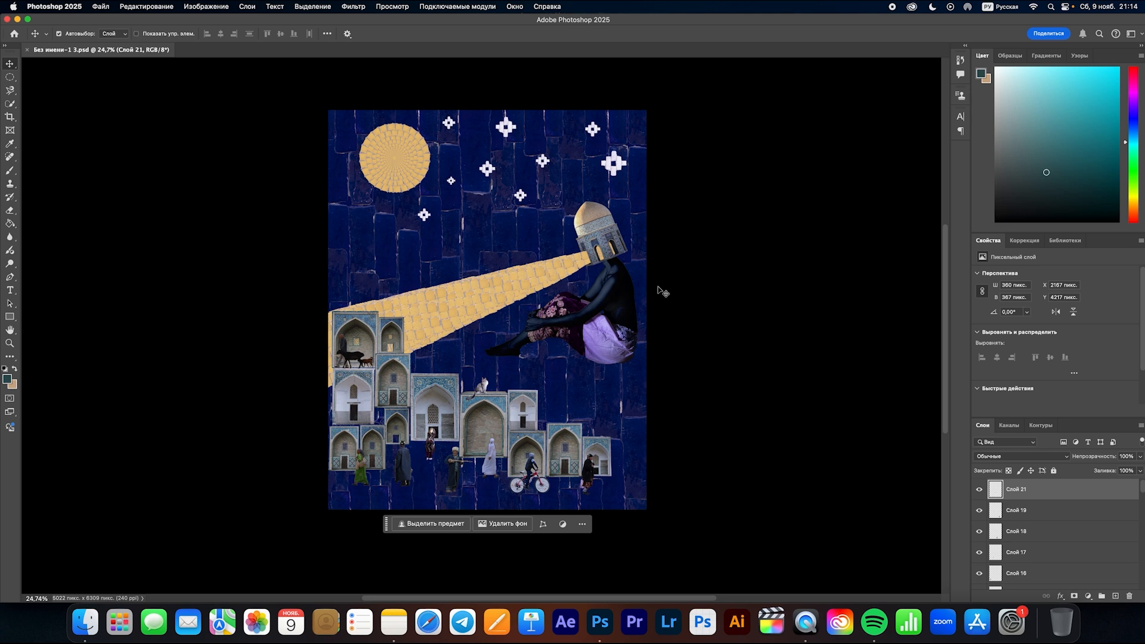
# - Check the collage's width, height and resolution in the Image Size dialog, then close it
pyautogui.click(101, 6)
pyautogui.click(101, 6)
pyautogui.click(209, 6)
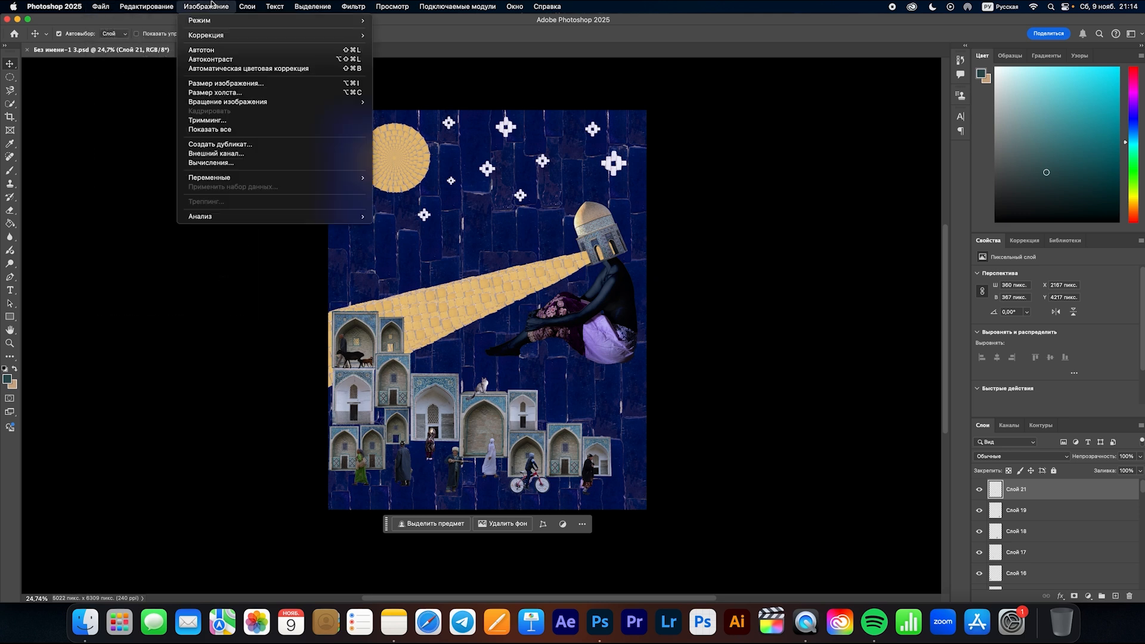
pyautogui.click(216, 84)
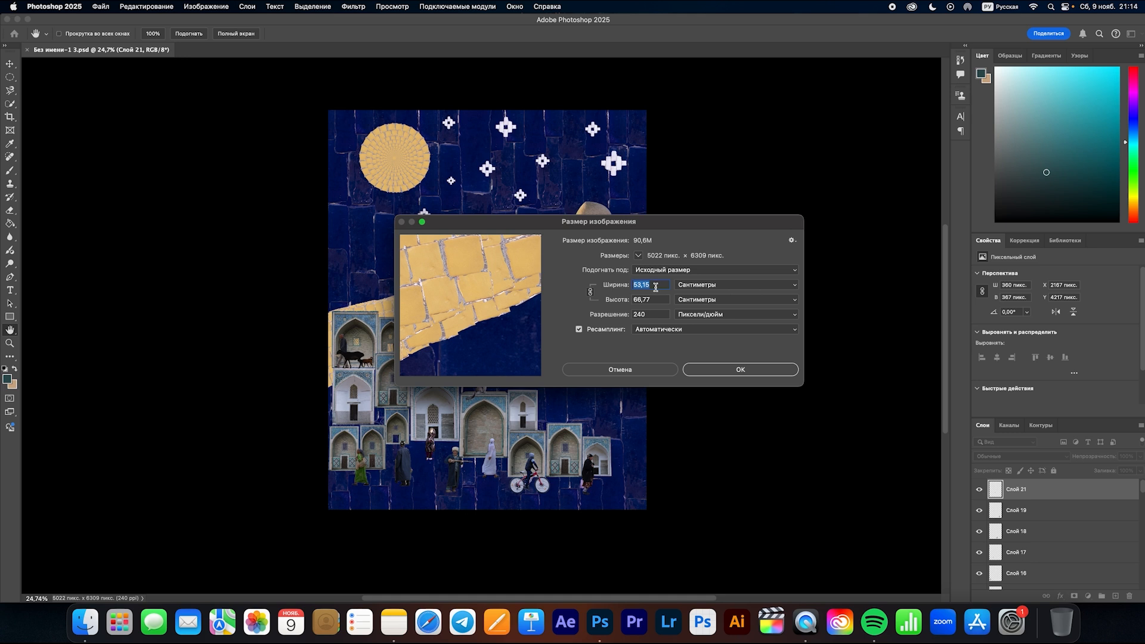
pyautogui.click(724, 370)
# - Create a new RGB document 50 cm wide and 60 cm high at 300 pixels per inch with a white background
pyautogui.press('super+n')
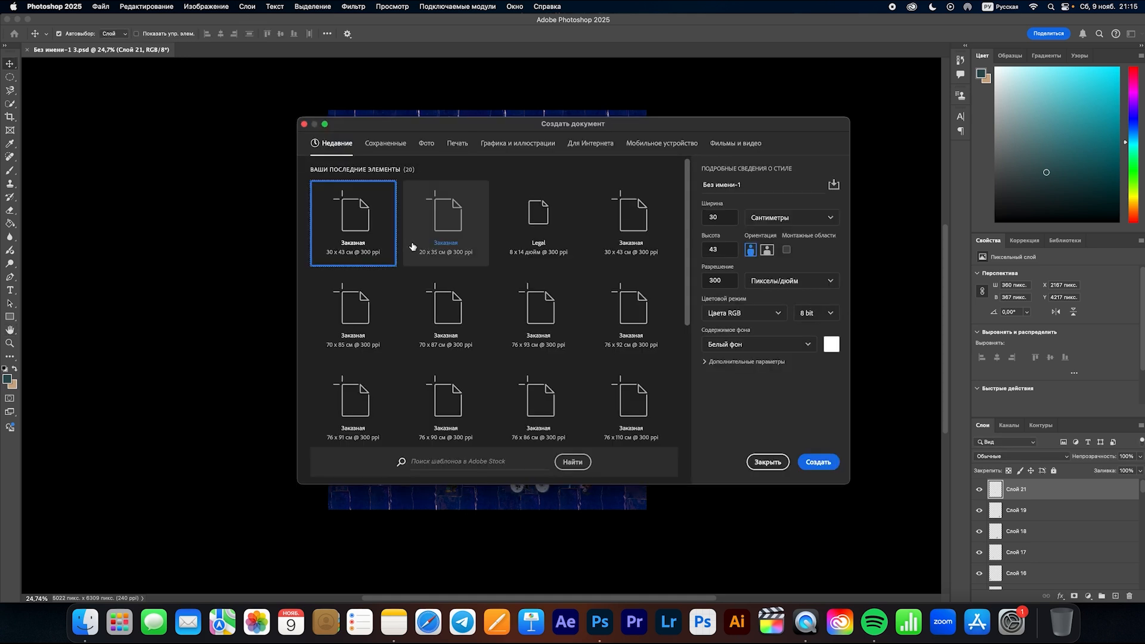
pyautogui.click(723, 218)
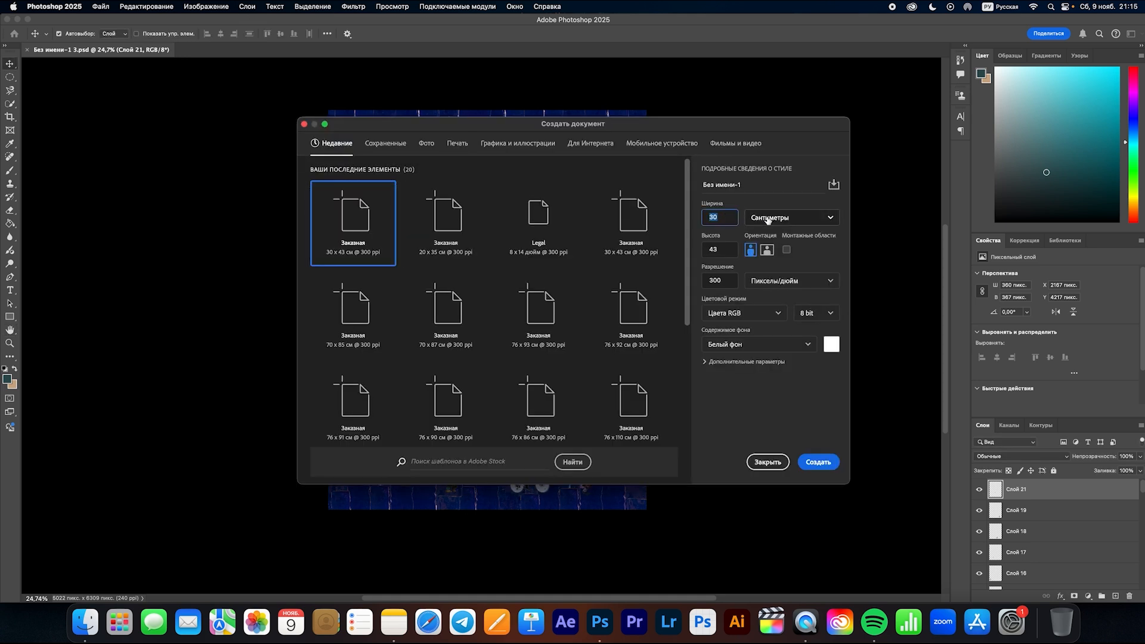
pyautogui.write('50')
pyautogui.press('Tab')
pyautogui.write('60')
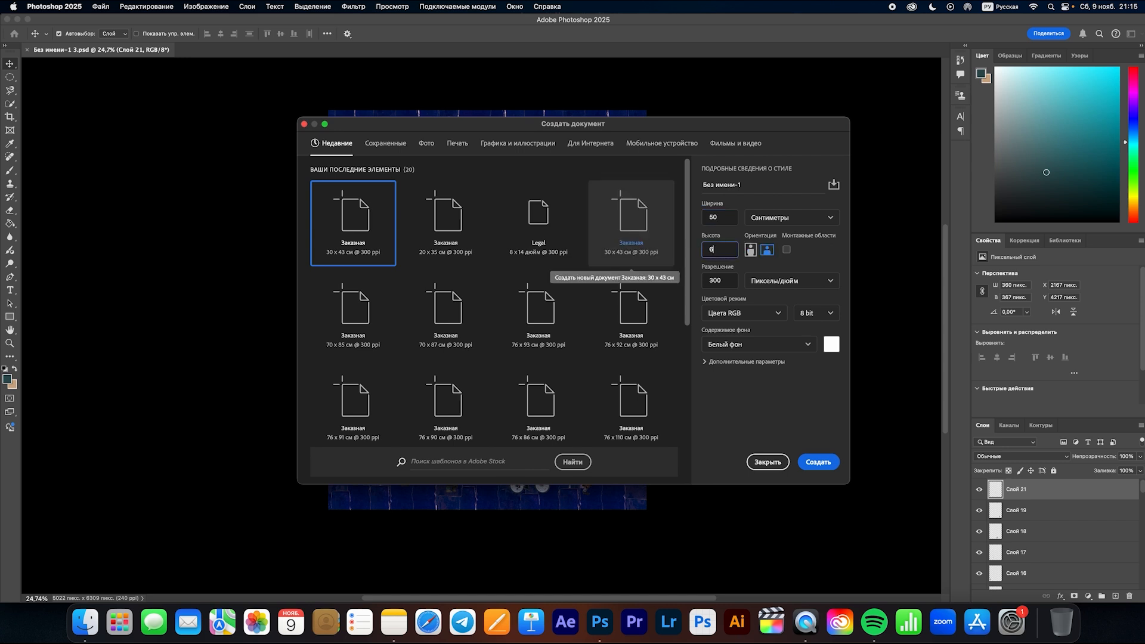
pyautogui.press('Return')
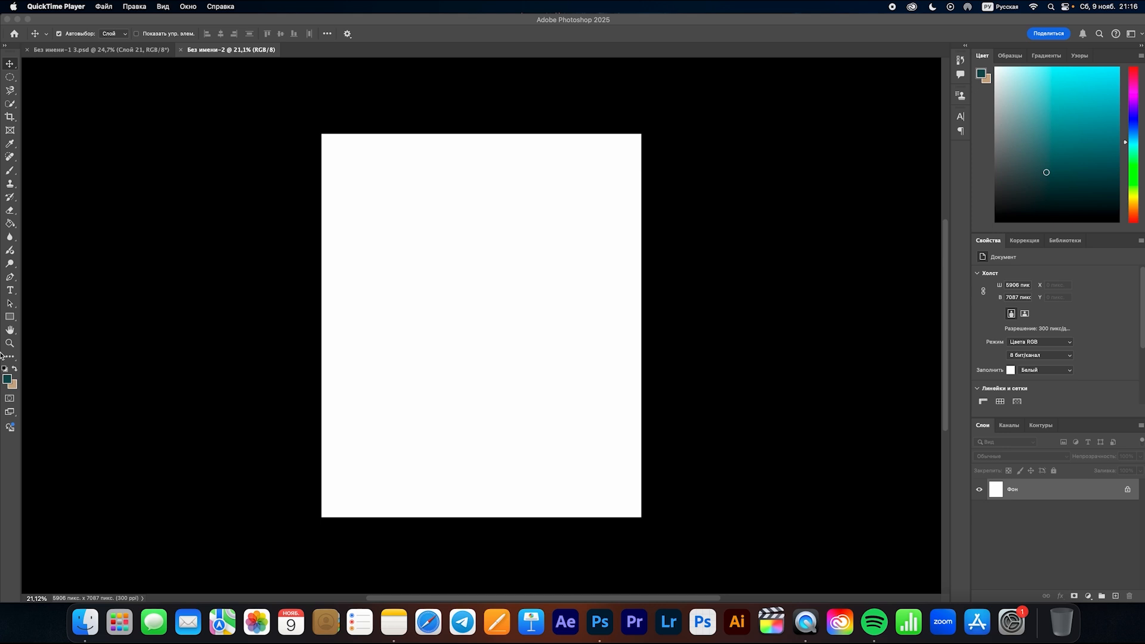
# - Set the foreground colour to dark blue #101468 and fill the blank background with the Paint Bucket
pyautogui.click(11, 390)
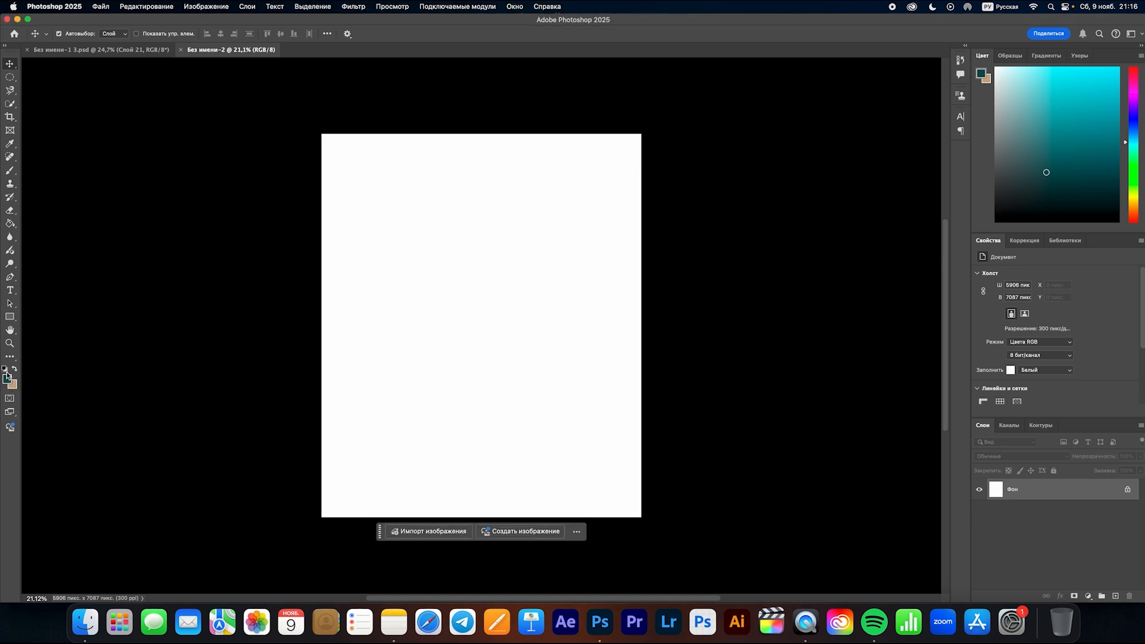
pyautogui.click(7, 376)
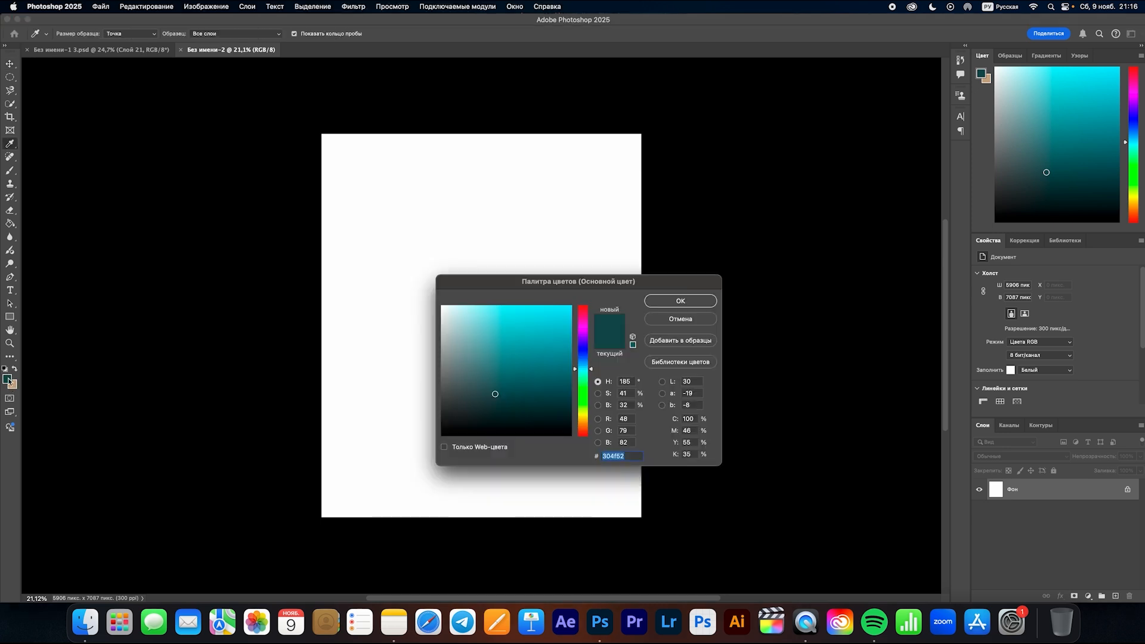
pyautogui.click(581, 351)
pyautogui.moveTo(540, 350)
pyautogui.mouseDown()
pyautogui.moveTo(549, 378)
pyautogui.moveTo(557, 371)
pyautogui.moveTo(549, 378)
pyautogui.mouseUp()
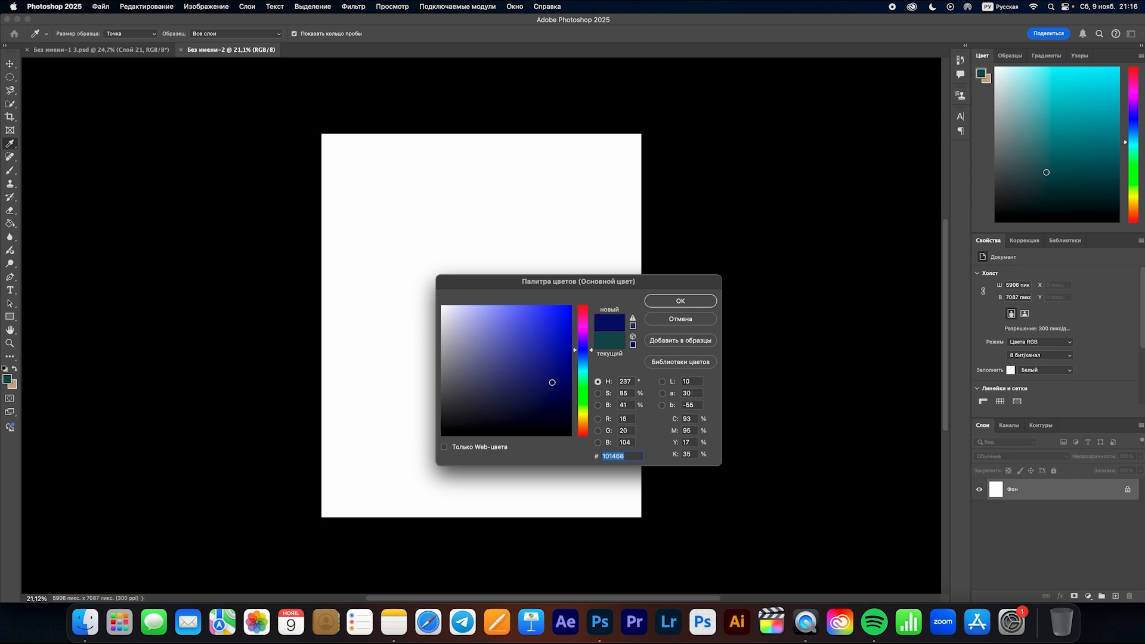
pyautogui.click(658, 304)
pyautogui.click(6, 226)
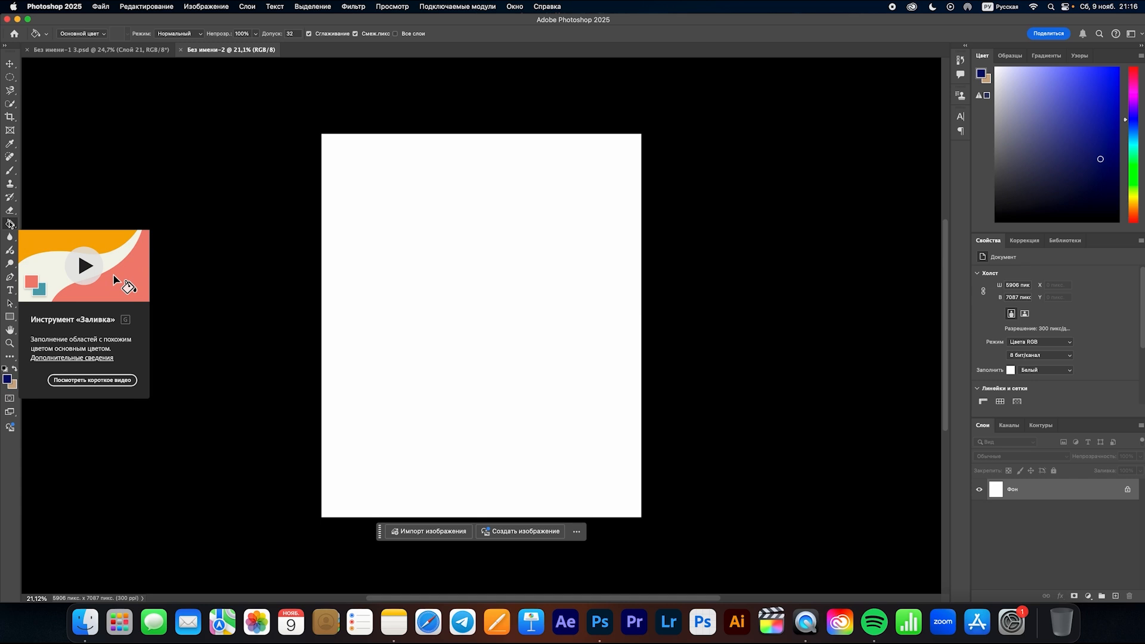
pyautogui.click(435, 296)
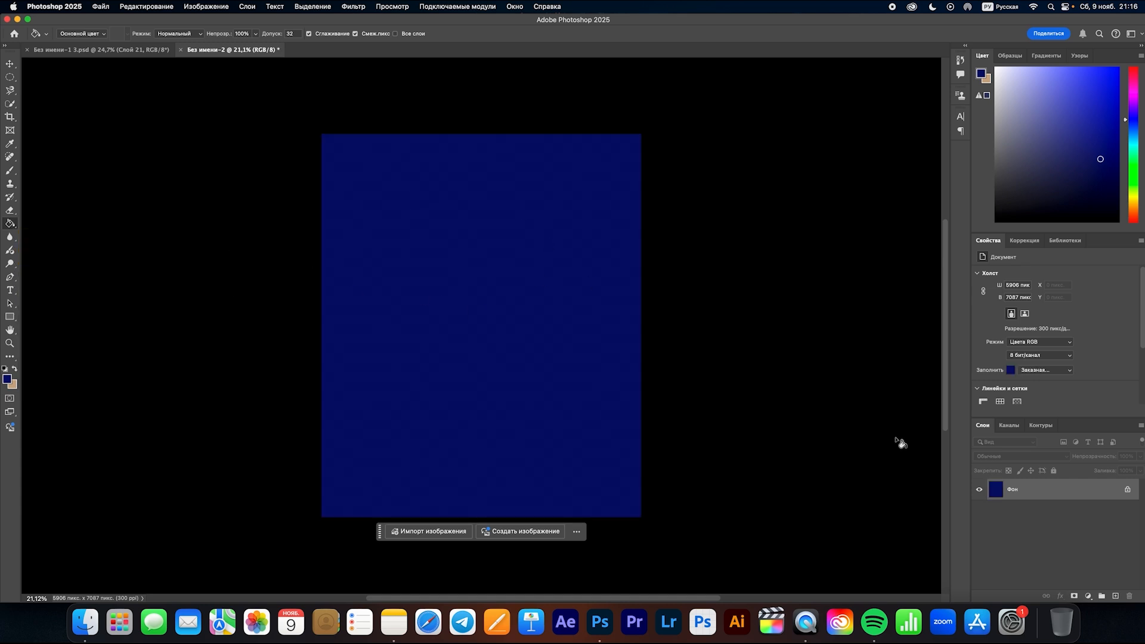
# - Switch to the watching lighthouse folder in Finder and preview the pexels photo of the domes and IMG_9531.JPG
pyautogui.click(85, 623)
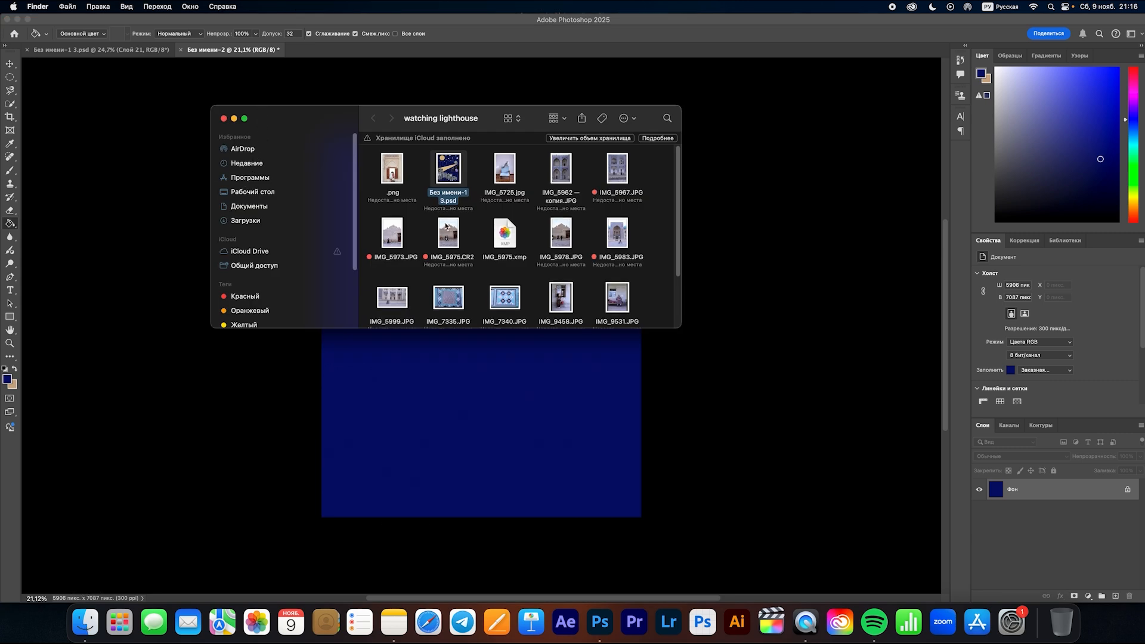
pyautogui.moveTo(528, 118); pyautogui.dragTo(527, 238)
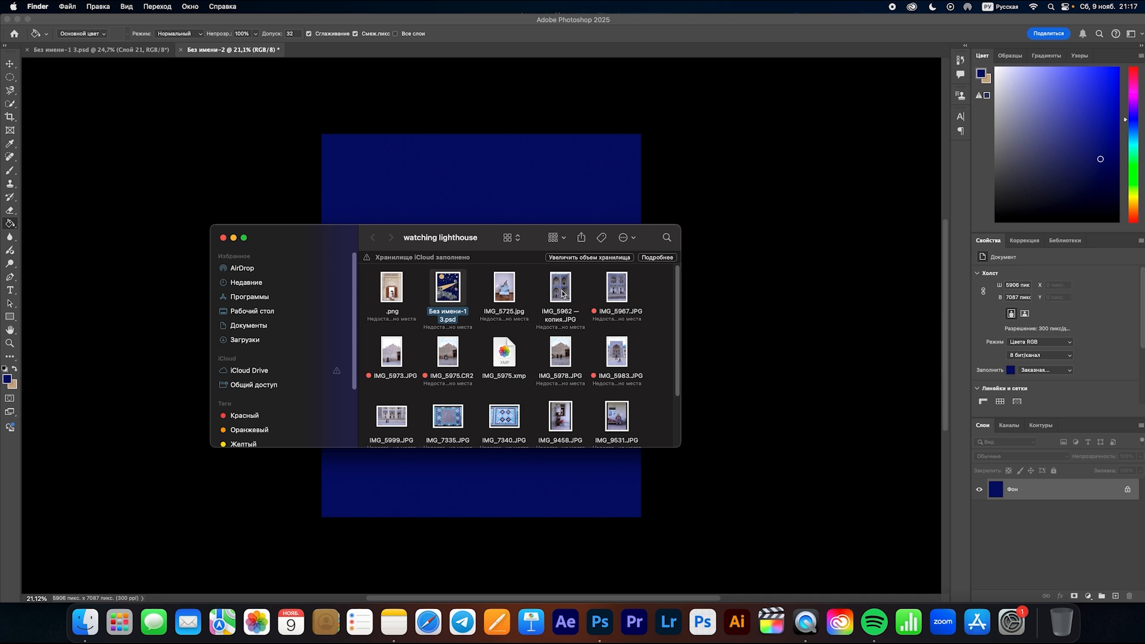
pyautogui.scroll(-3, 560, 391)
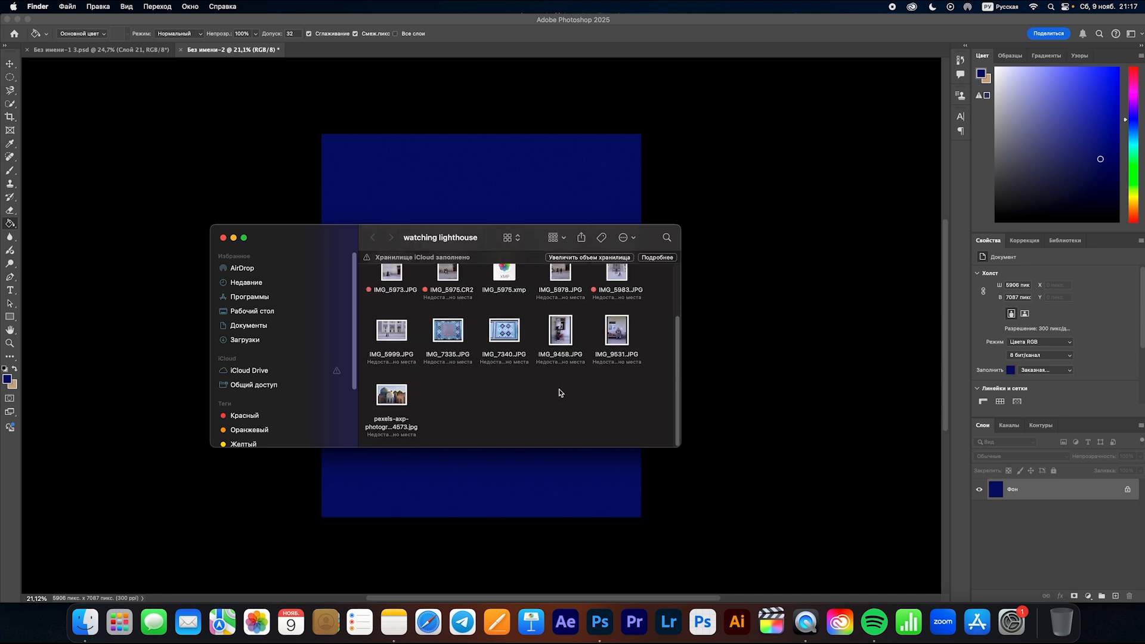
pyautogui.click(385, 422)
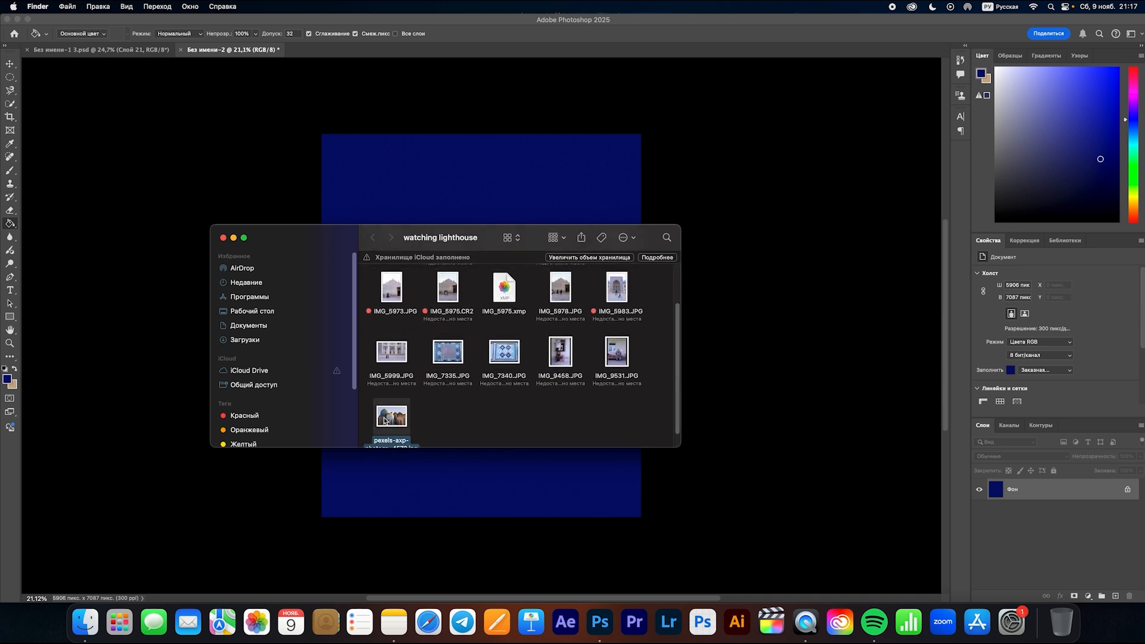
pyautogui.press('space')
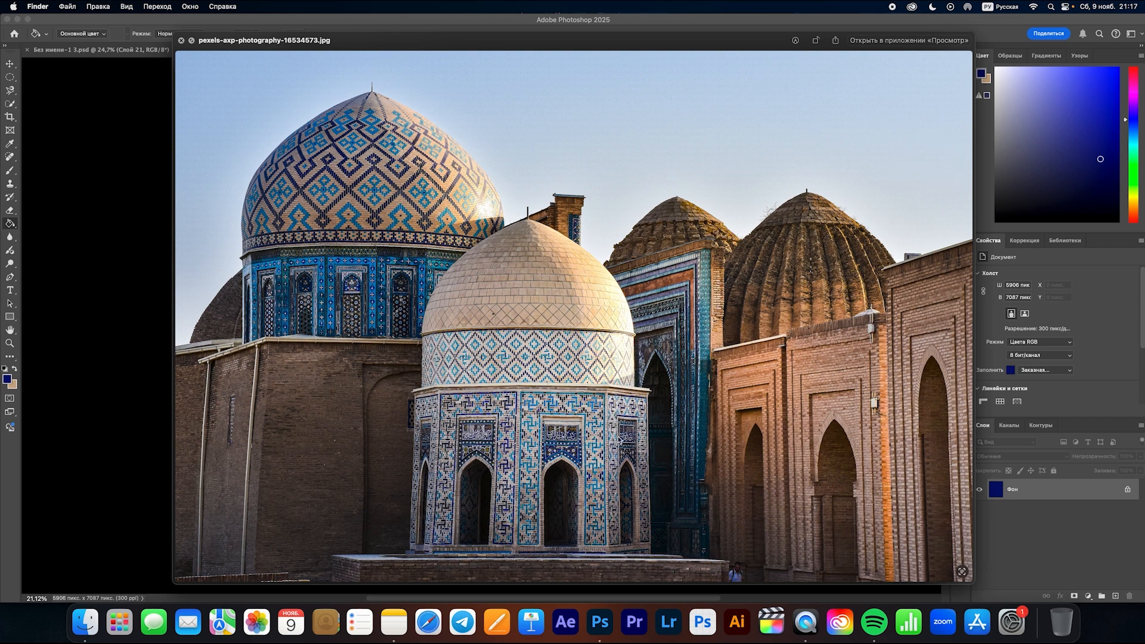
pyautogui.press('Up')
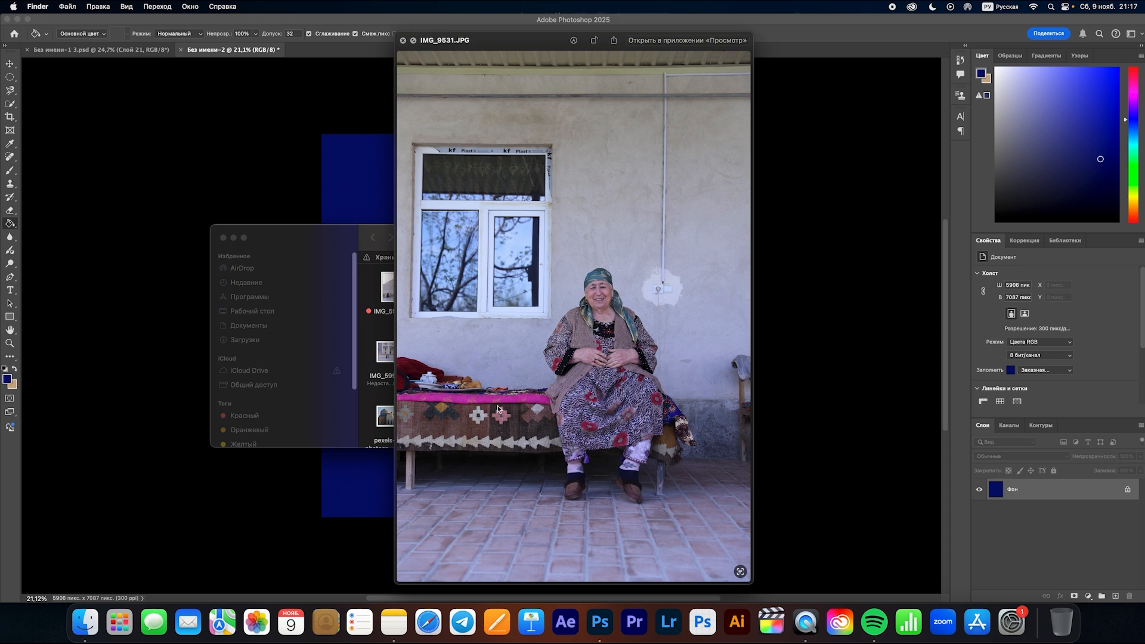
pyautogui.press('space')
# - Preview IMG_9458.JPG and the tile mosaic photo IMG_7340.JPG in the same folder
pyautogui.click(551, 356)
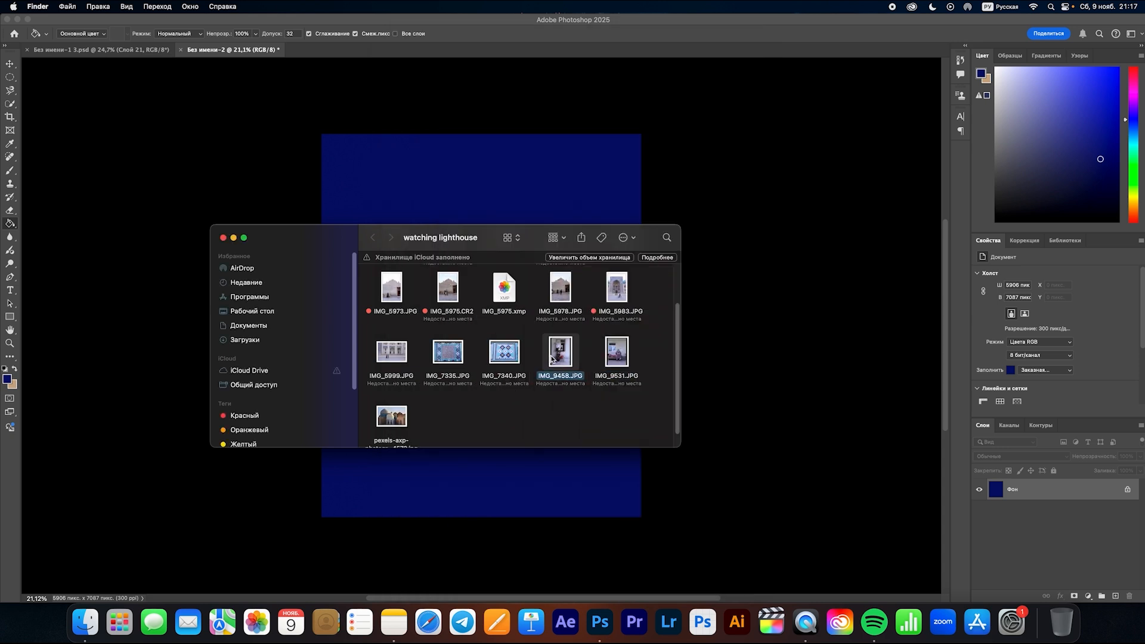
pyautogui.press('space')
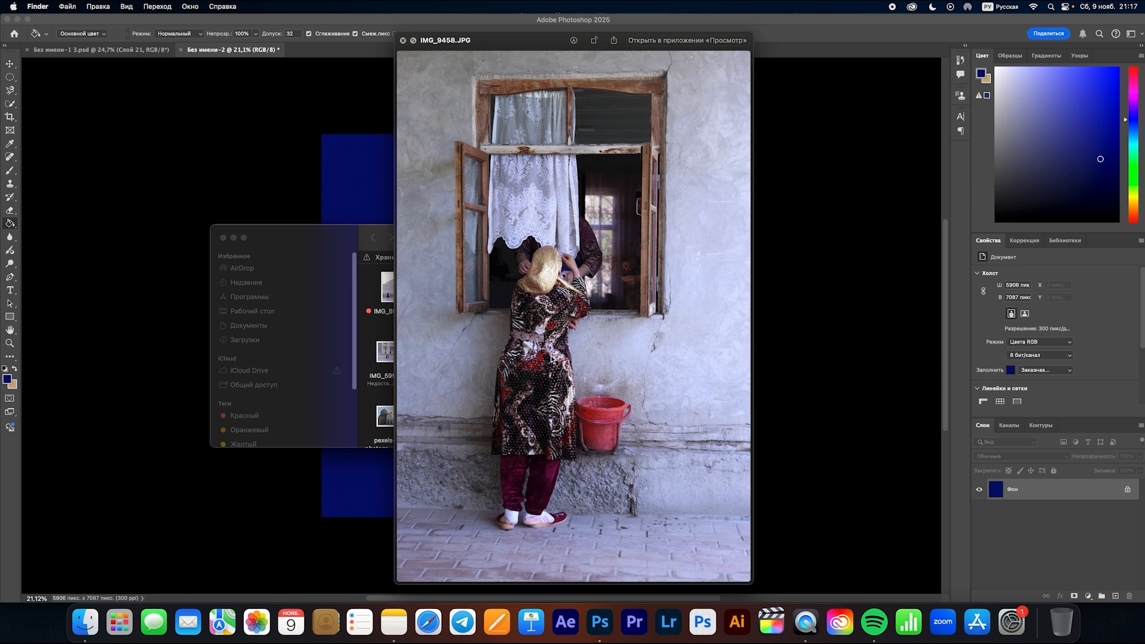
pyautogui.press('space')
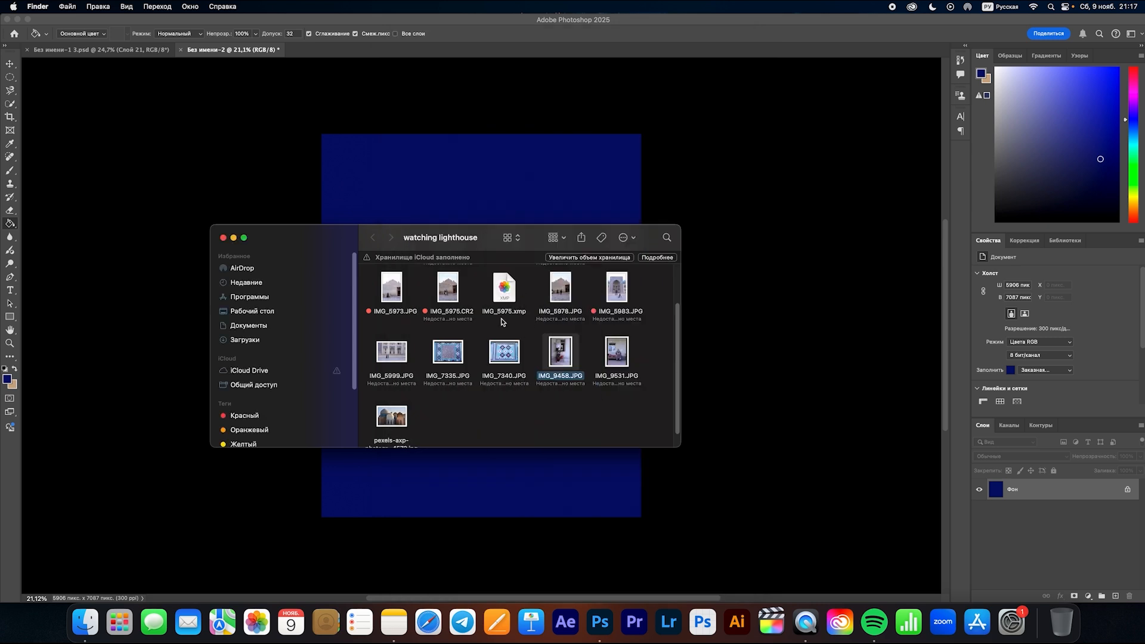
pyautogui.scroll(2, 402, 358)
pyautogui.click(504, 405)
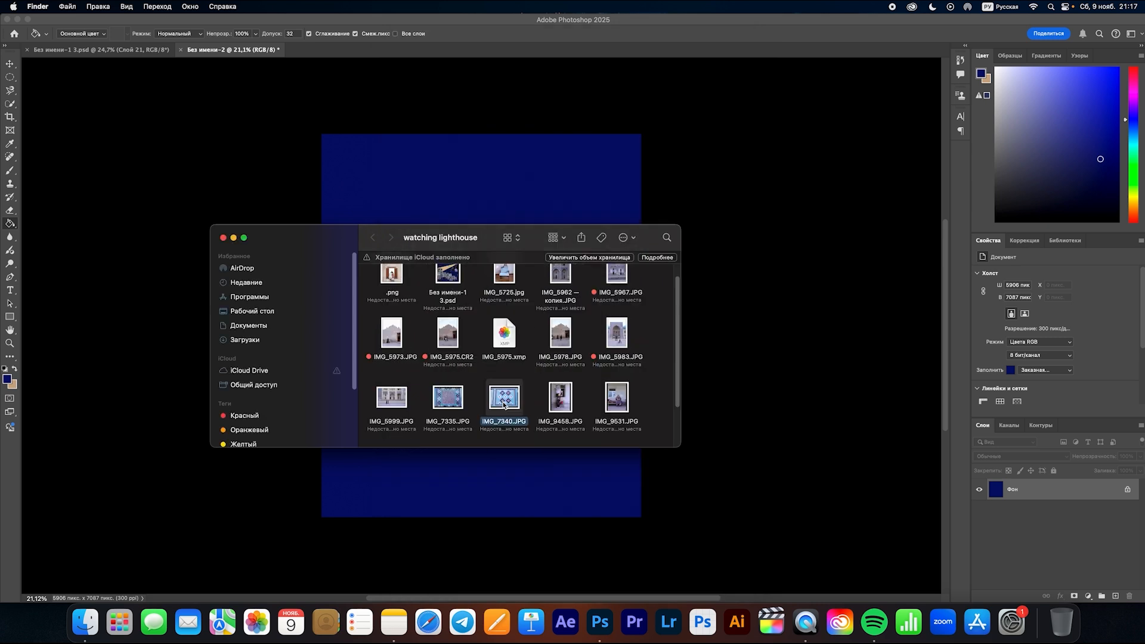
pyautogui.press('space')
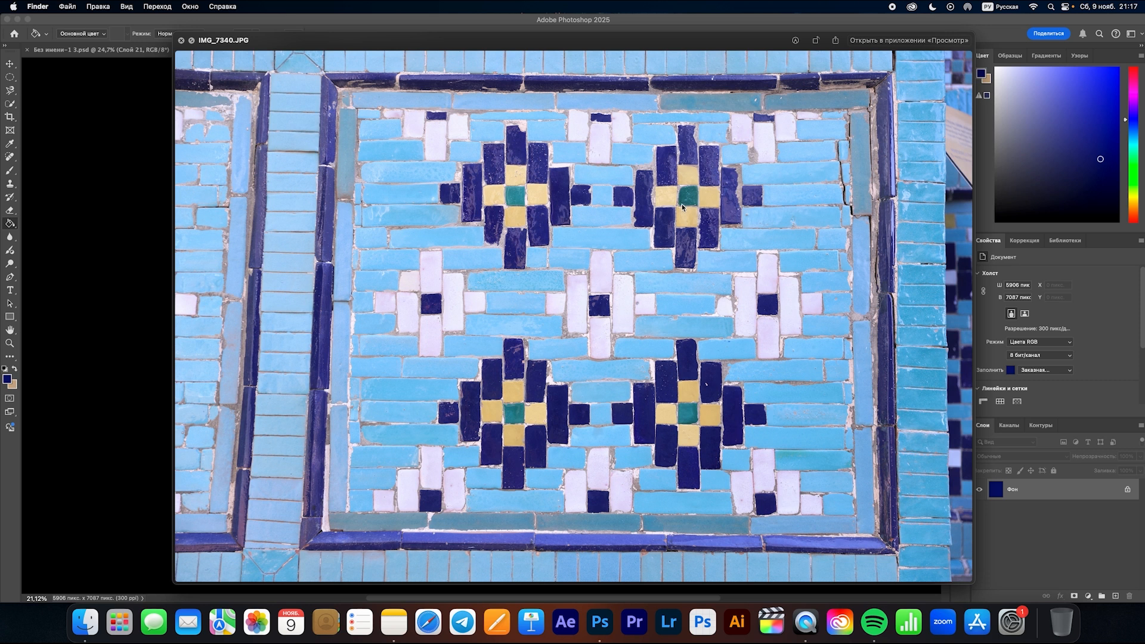
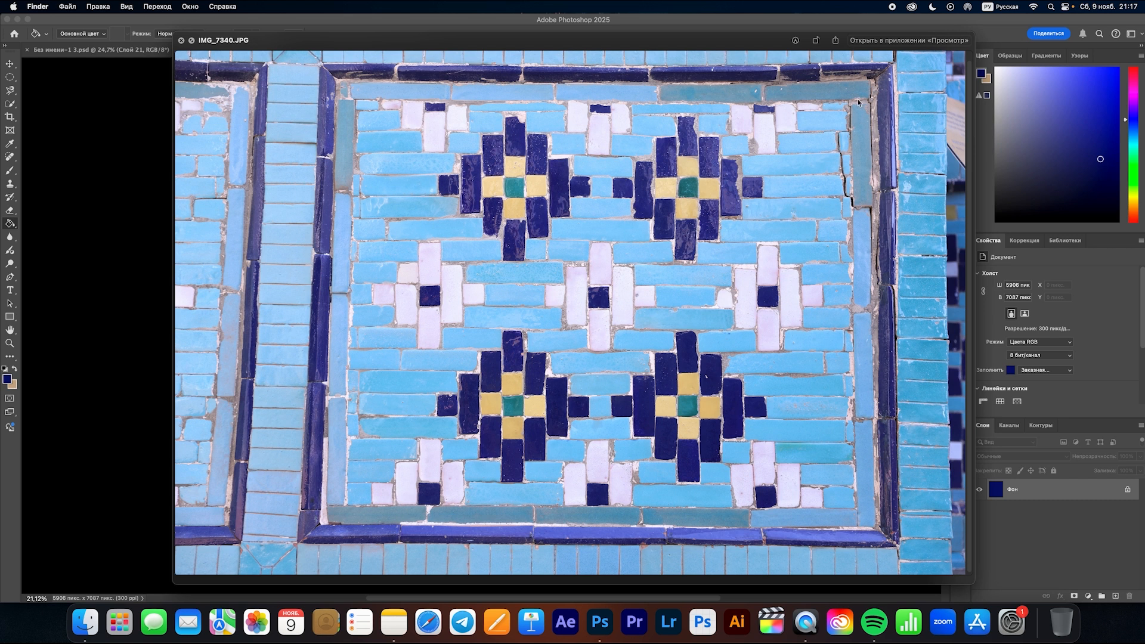
pyautogui.press('space')
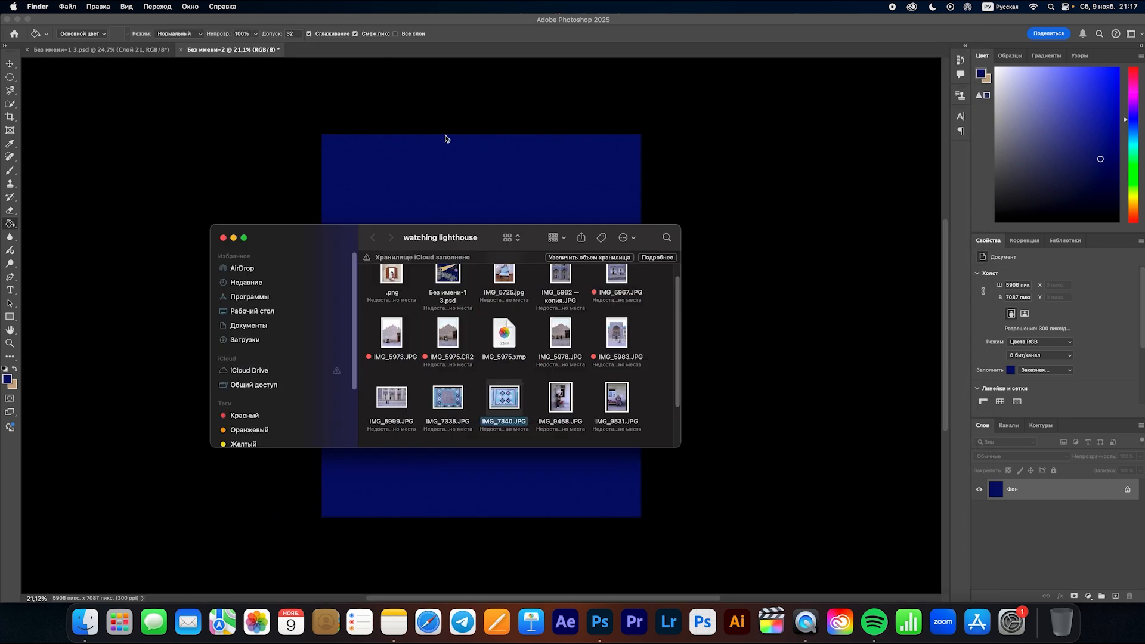
# - Preview the cat photo IMG_5725.jpg and the arch facade photos IMG_5962 — копия.JPG and IMG_5967.JPG
pyautogui.scroll(1, 508, 386)
pyautogui.click(506, 281)
pyautogui.press('space')
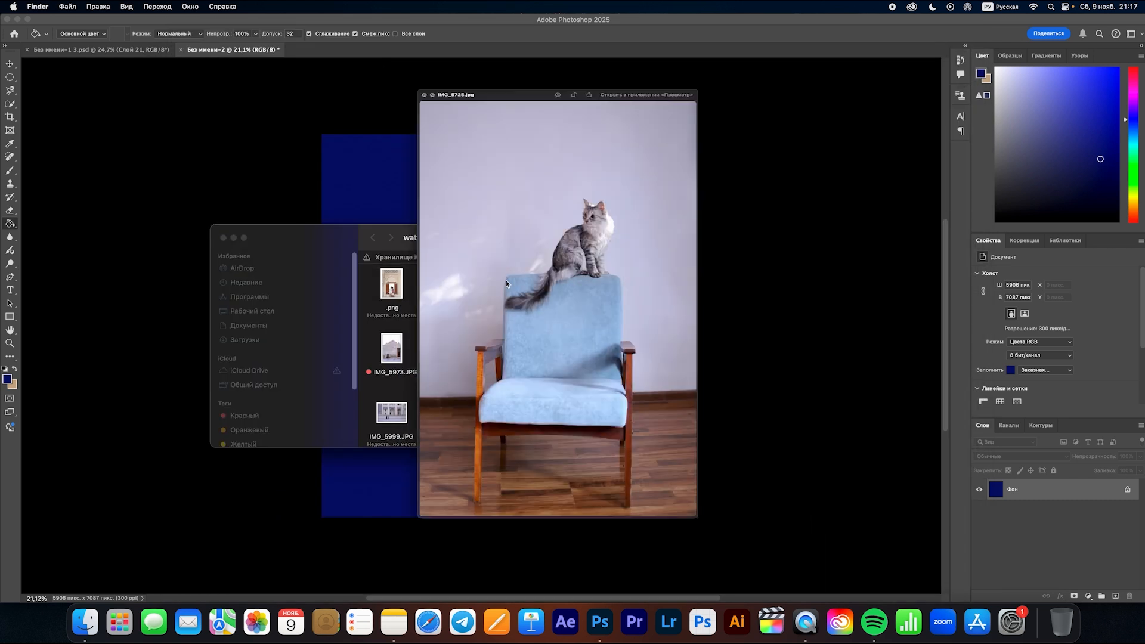
pyautogui.press('space')
pyautogui.click(614, 285)
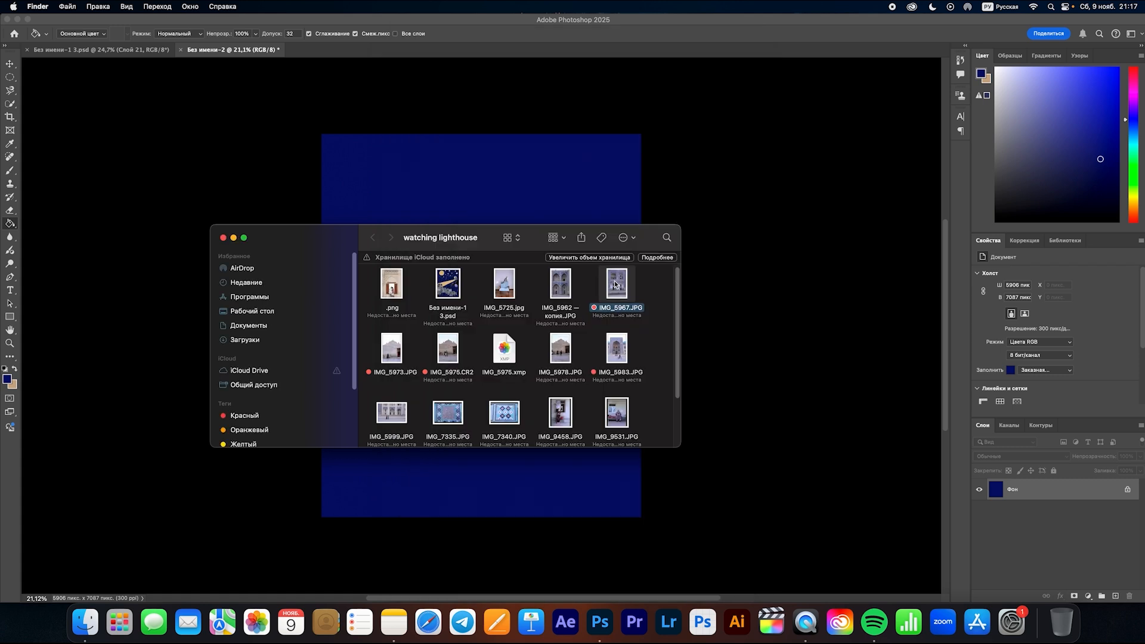
pyautogui.press('space')
pyautogui.press('Left')
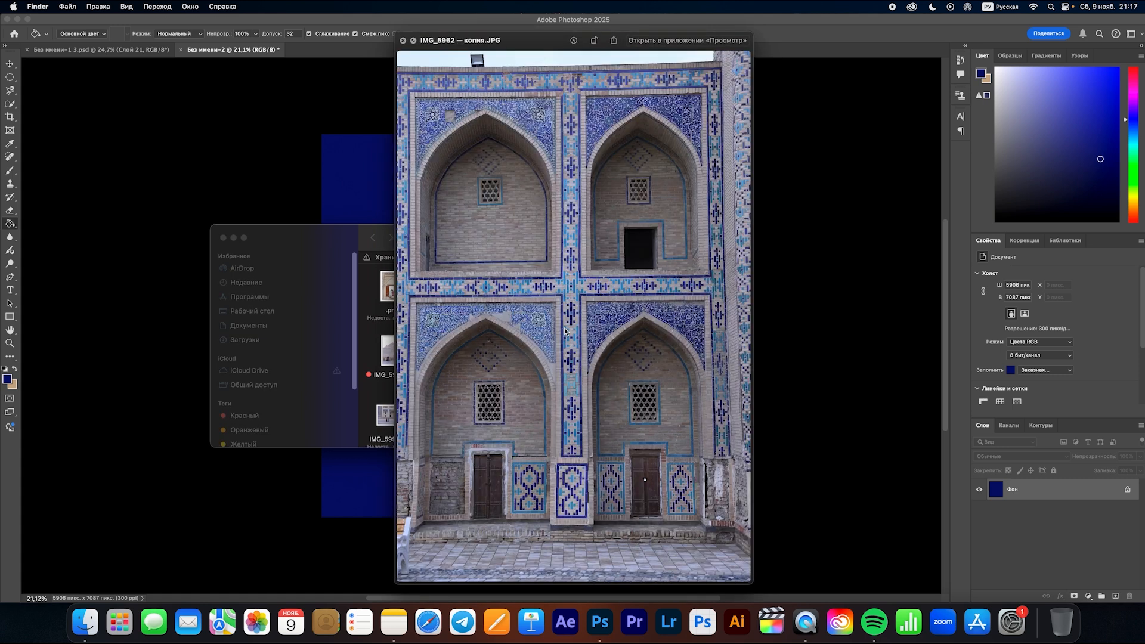
pyautogui.press('Right')
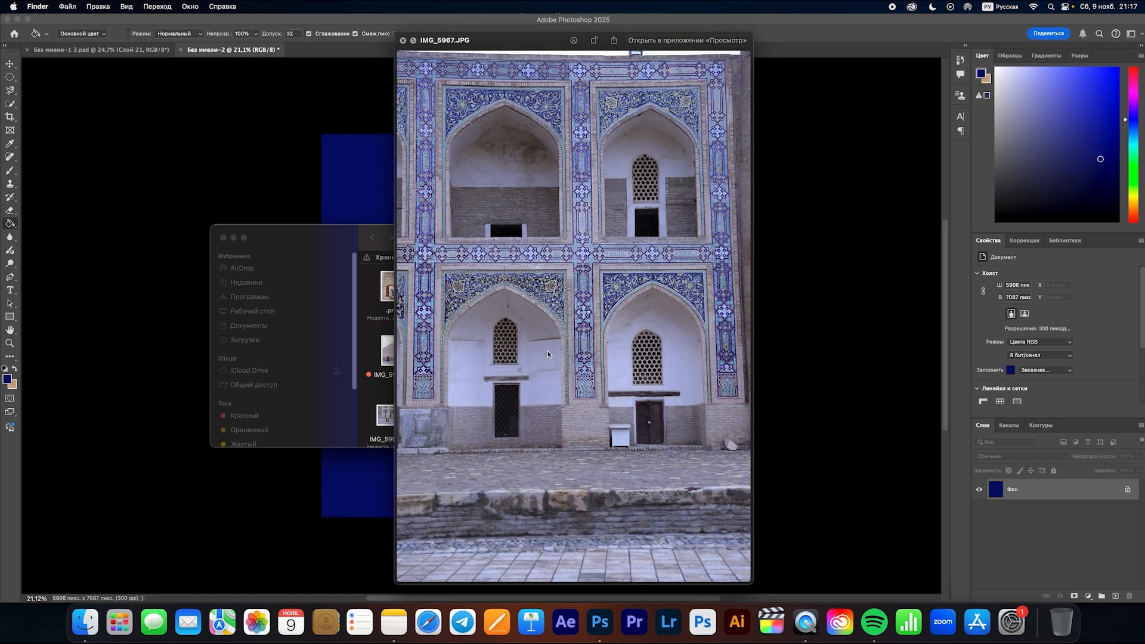
pyautogui.press('space')
# - Preview IMG_5973.JPG and open the collage Без имени-1 3.psd in Photoshop for reference
pyautogui.click(396, 360)
pyautogui.press('space')
pyautogui.scroll(3, 511, 451)
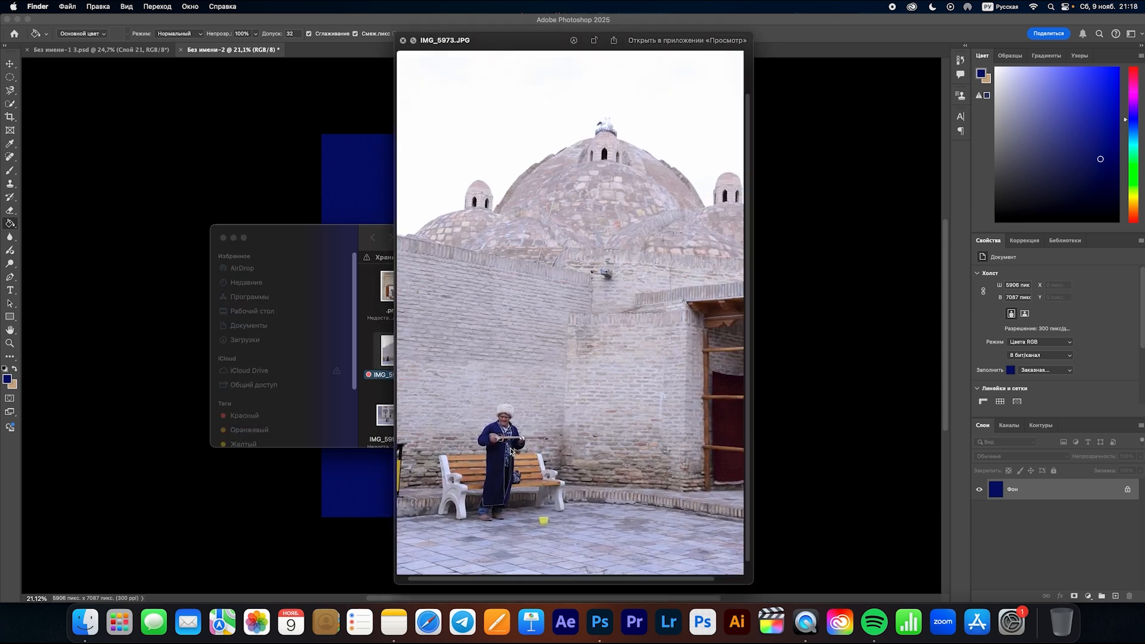
pyautogui.scroll(-4, 511, 452)
pyautogui.press('space')
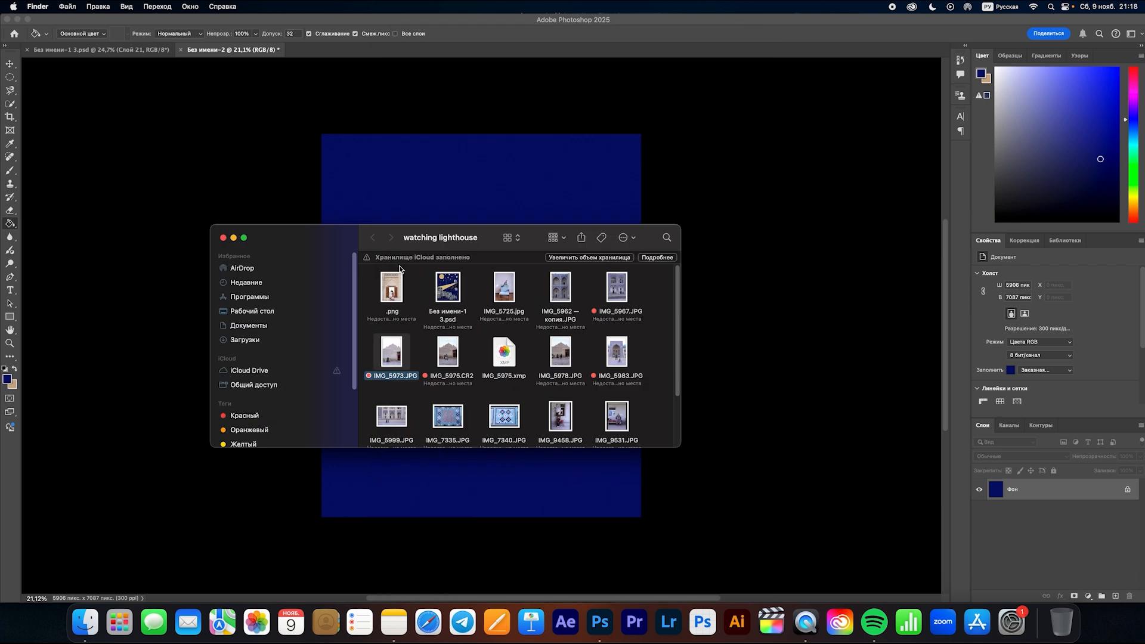
pyautogui.click(388, 291)
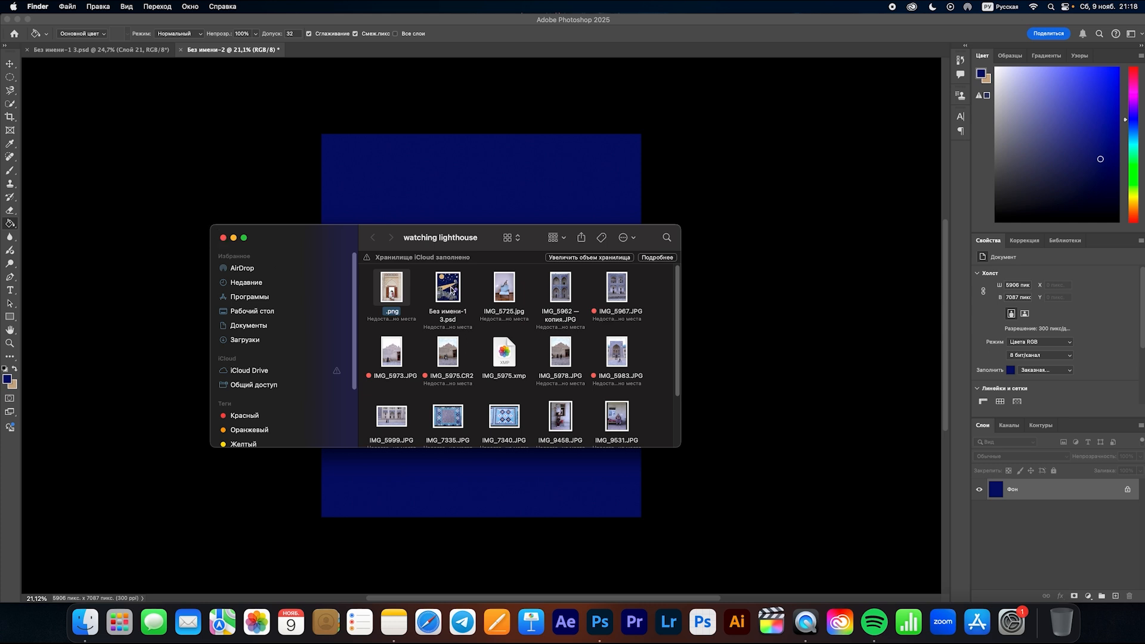
pyautogui.doubleClick(451, 290)
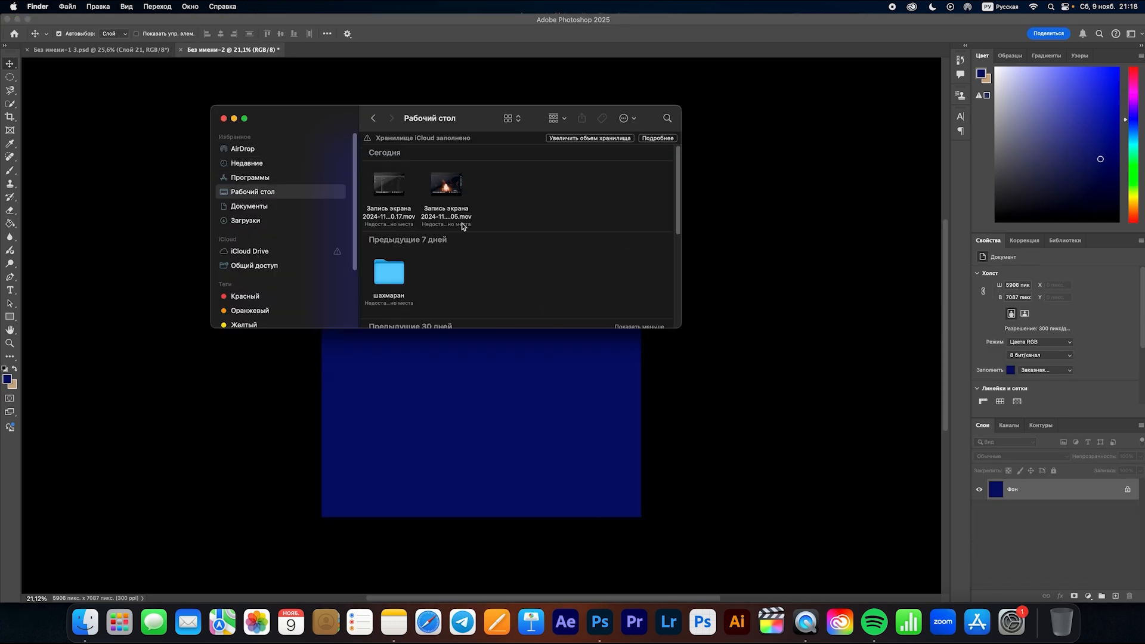
# - Place IMG_5962 — копия.JPG from the desktop folder watching lighthouse into the dark blue document
pyautogui.scroll(-2, 513, 238)
pyautogui.doubleClick(515, 247)
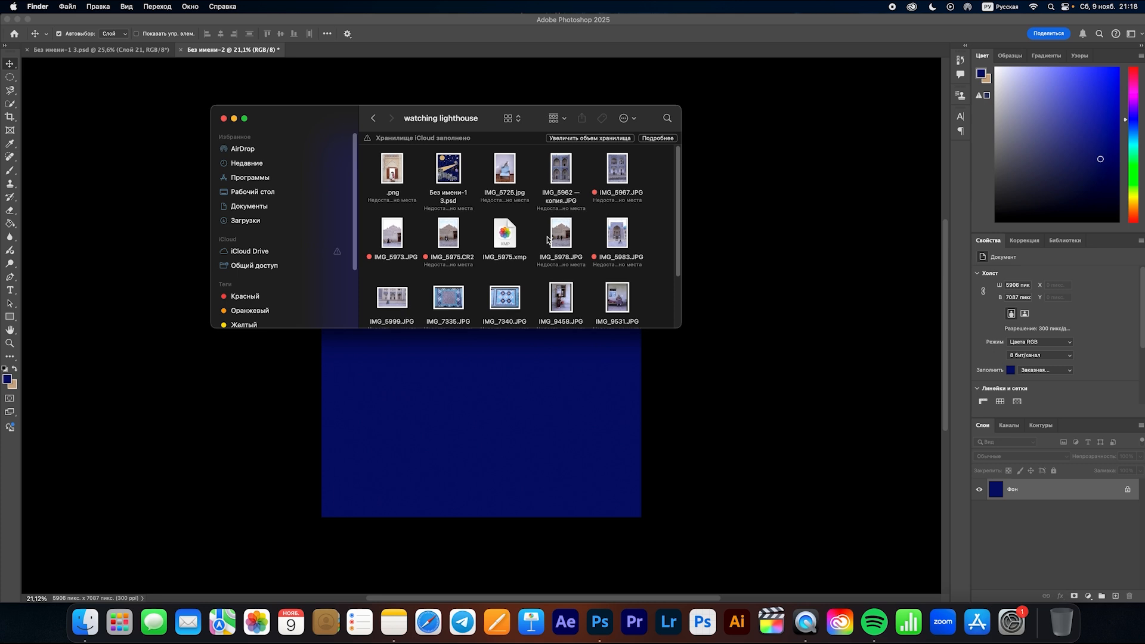
pyautogui.moveTo(561, 169); pyautogui.dragTo(504, 431)
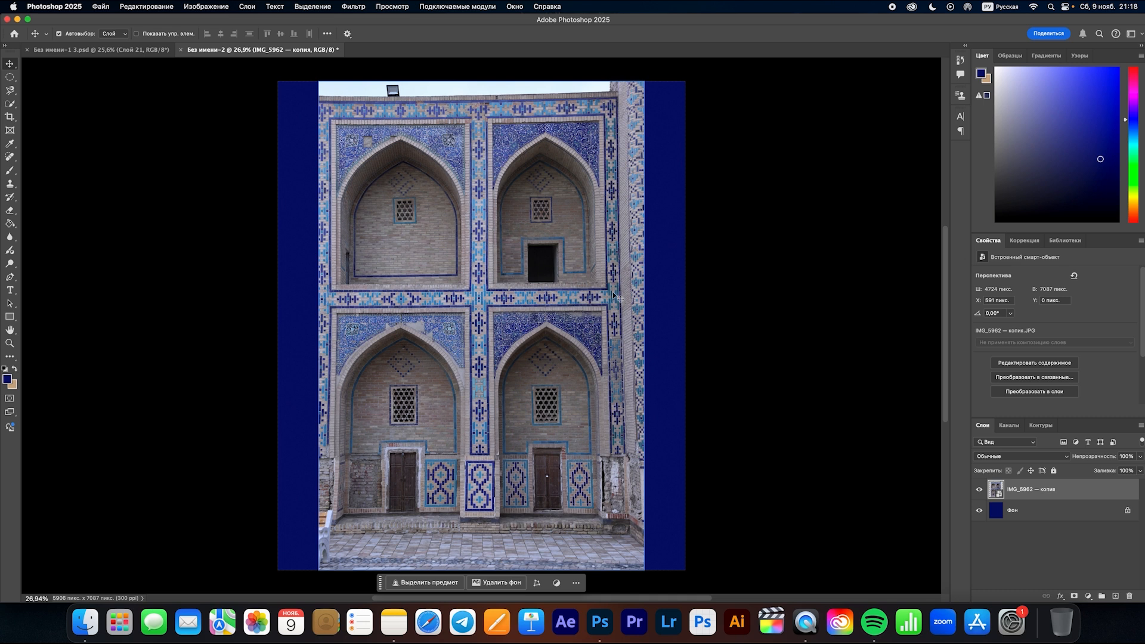
# - Outline the photo's upper-right arch panel with the Polygonal Lasso, copy it to a new layer and check the cutout with the photo hidden
pyautogui.click(10, 90)
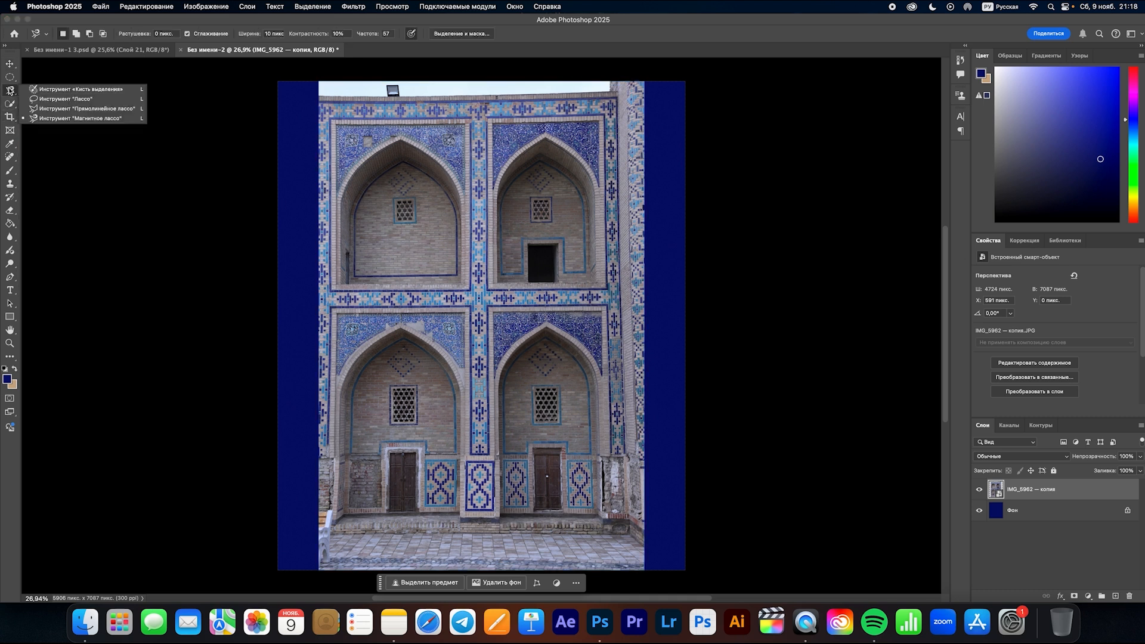
pyautogui.click(81, 108)
pyautogui.scroll(3, 529, 260)
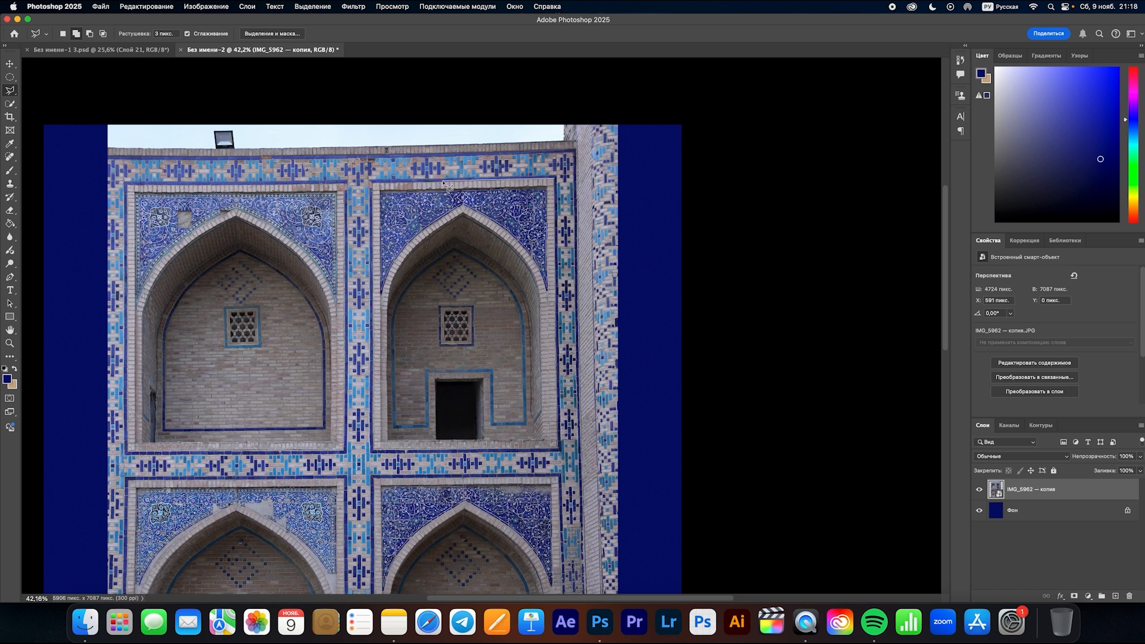
pyautogui.click(371, 184)
pyautogui.click(380, 456)
pyautogui.doubleClick(562, 450)
pyautogui.press('super+j')
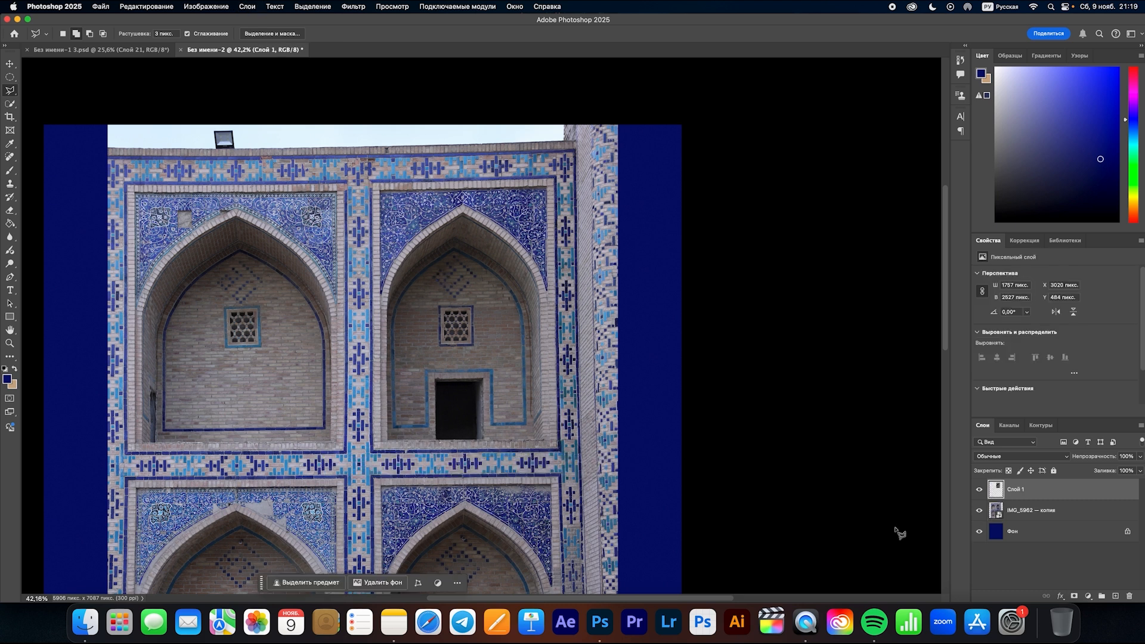
pyautogui.click(979, 510)
pyautogui.click(979, 510)
# - Outline the upper-left arch panel on the IMG_5962 — копия layer, copy it to a new layer and check the cutout
pyautogui.click(1039, 513)
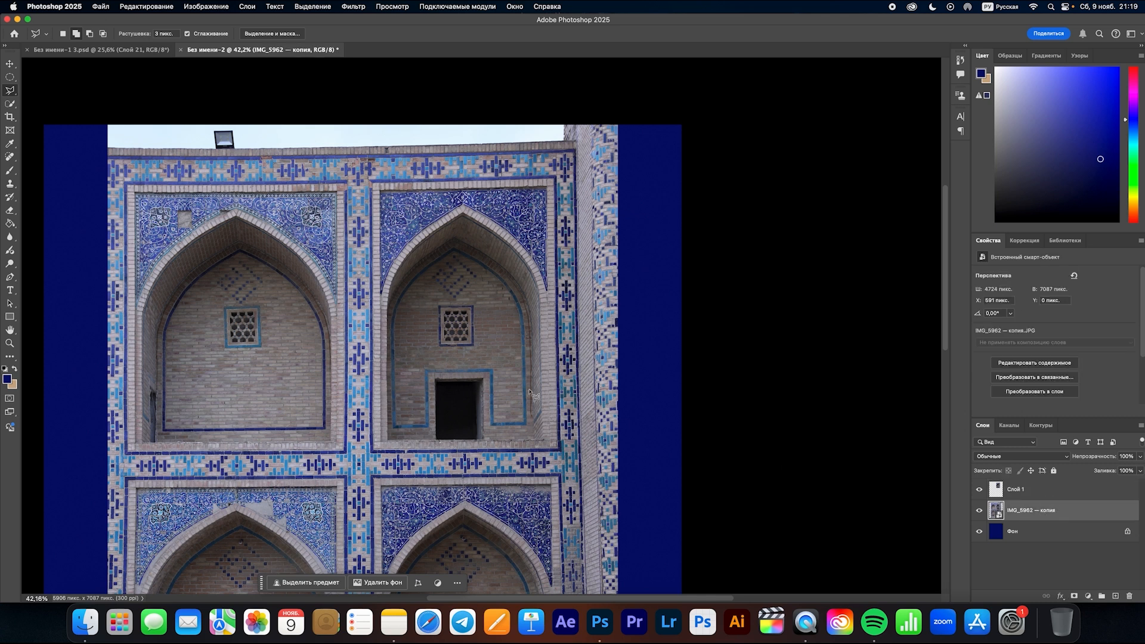
pyautogui.hscroll(-5, 529, 392)
pyautogui.click(233, 178)
pyautogui.click(233, 445)
pyautogui.click(451, 444)
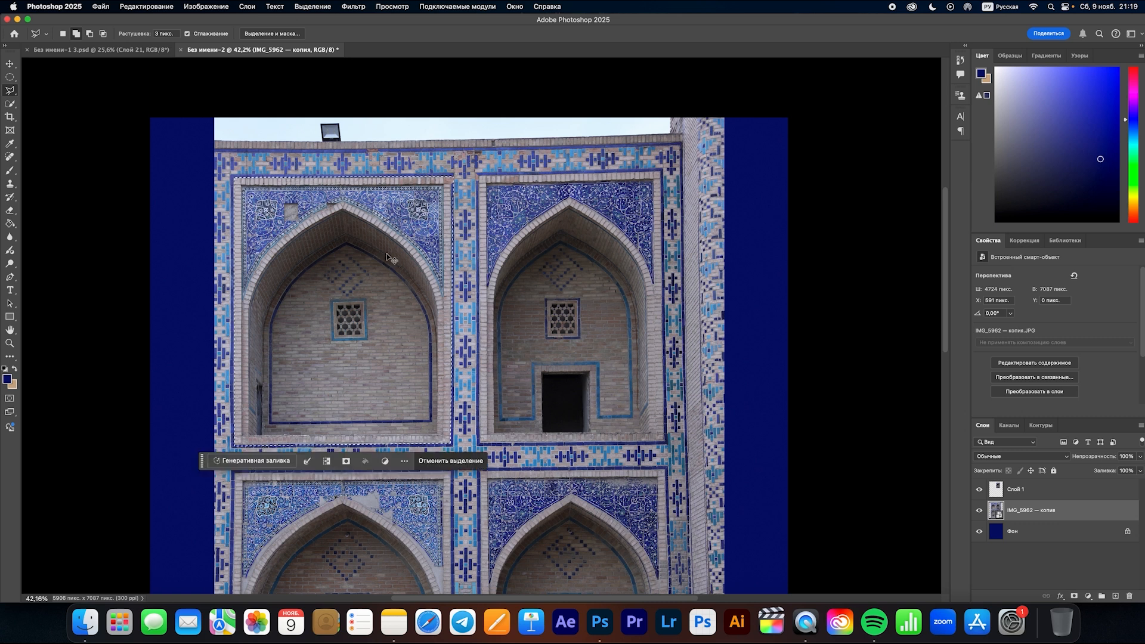
pyautogui.press('super+j')
pyautogui.click(980, 530)
pyautogui.click(979, 531)
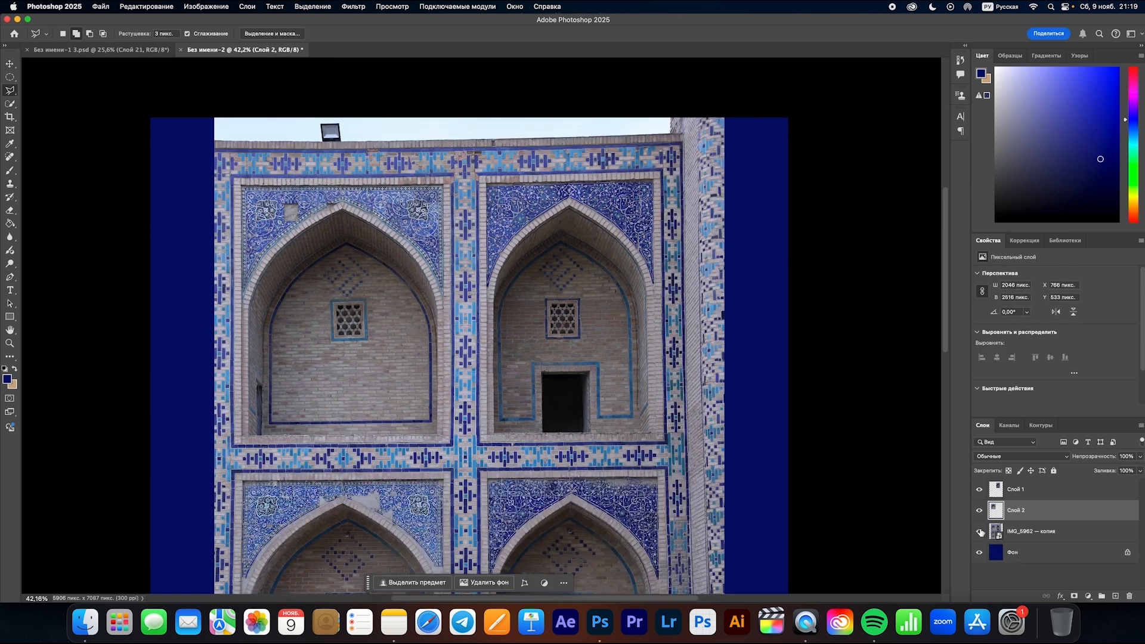
# - Outline the lower-left arch panel on the IMG_5962 — копия layer, copy it to a new layer and check the cutout
pyautogui.click(1002, 537)
pyautogui.scroll(-5, 425, 260)
pyautogui.click(451, 242)
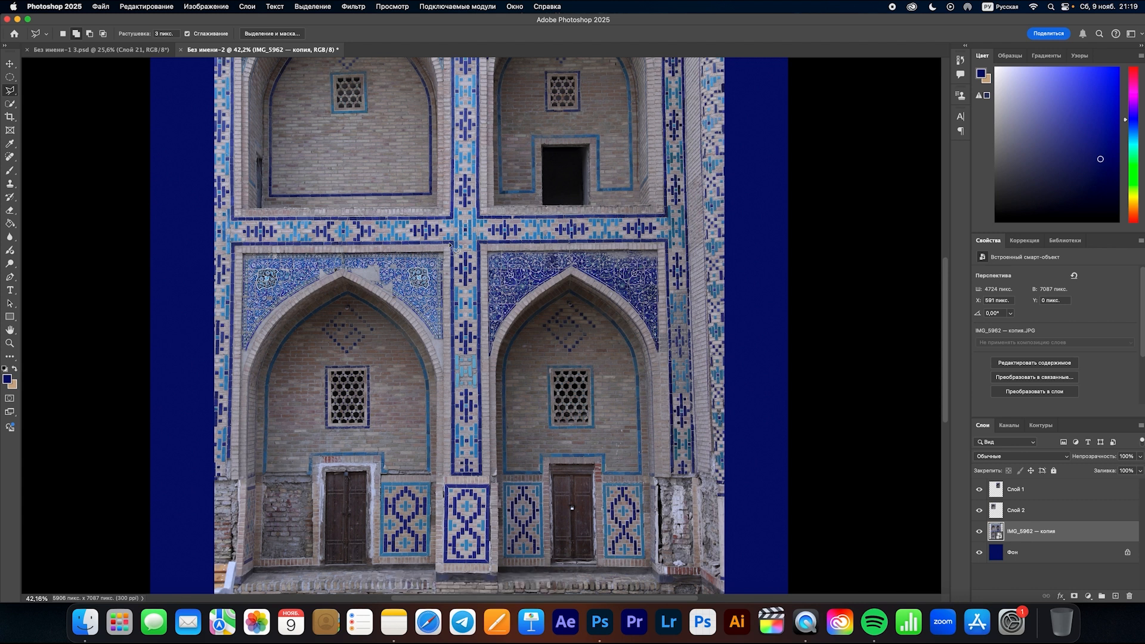
pyautogui.click(232, 243)
pyautogui.click(234, 581)
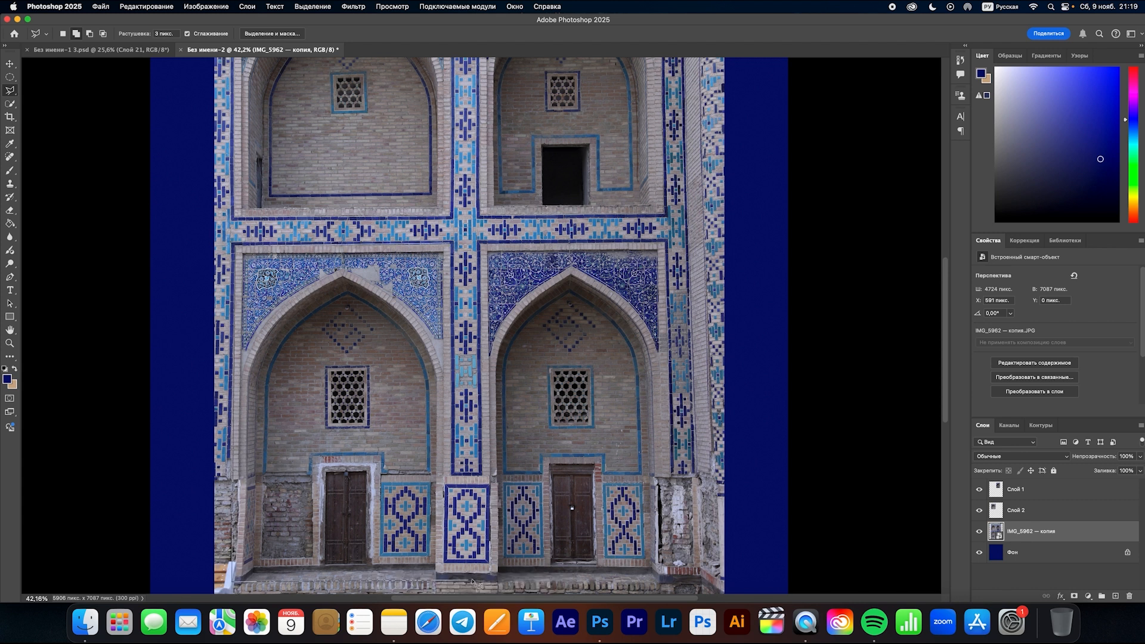
pyautogui.click(451, 582)
pyautogui.click(451, 242)
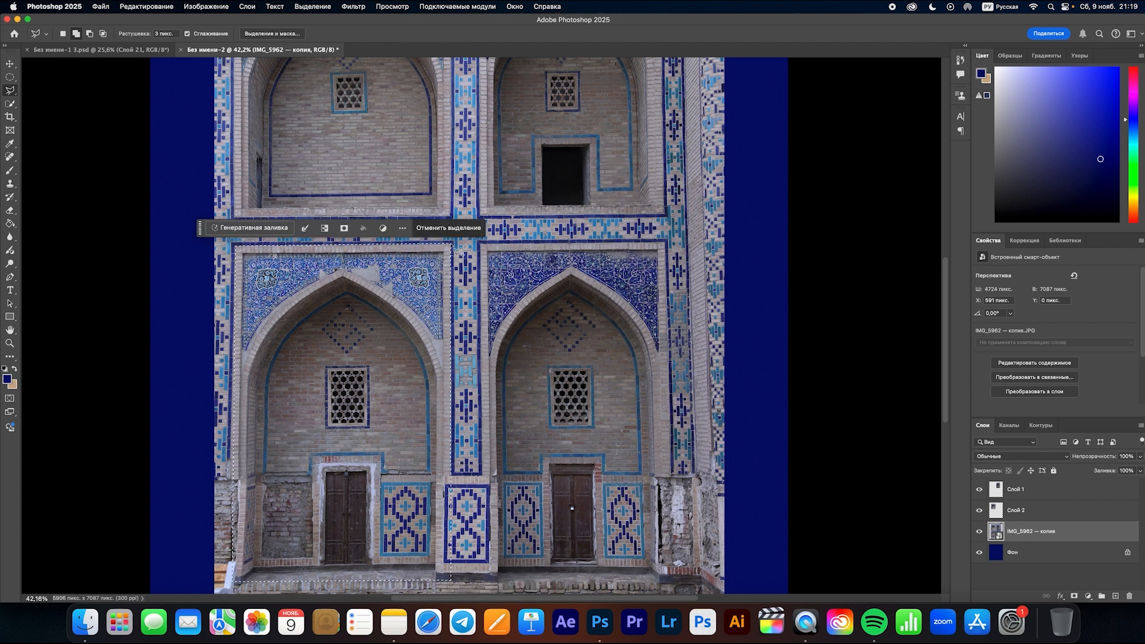
pyautogui.hotkey('ctrl', 'j')
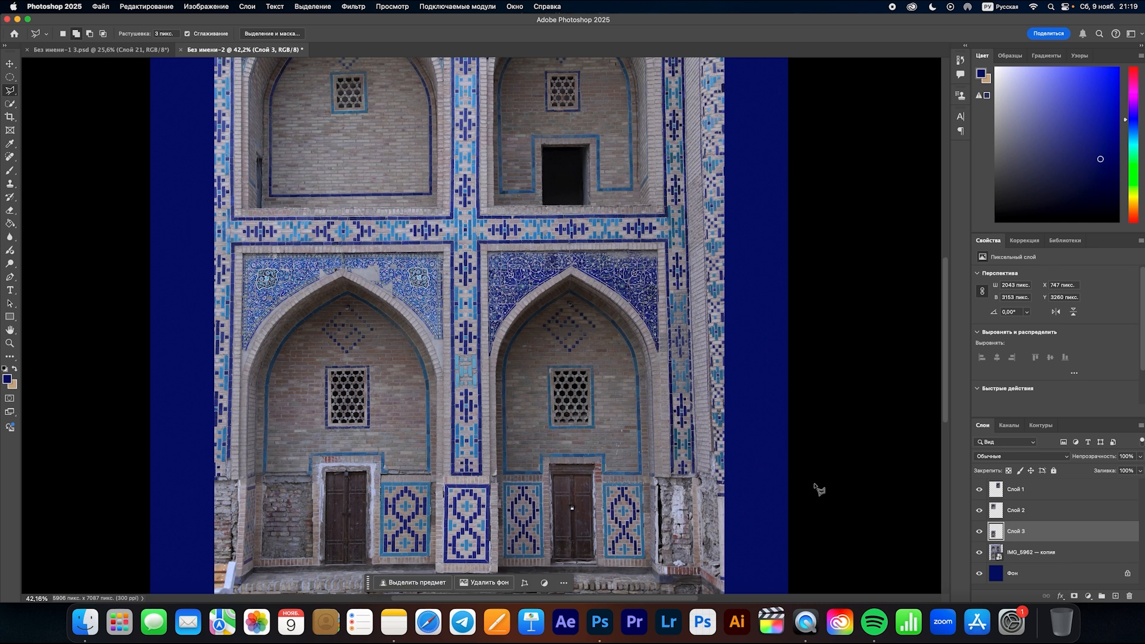
pyautogui.click(980, 553)
pyautogui.click(980, 552)
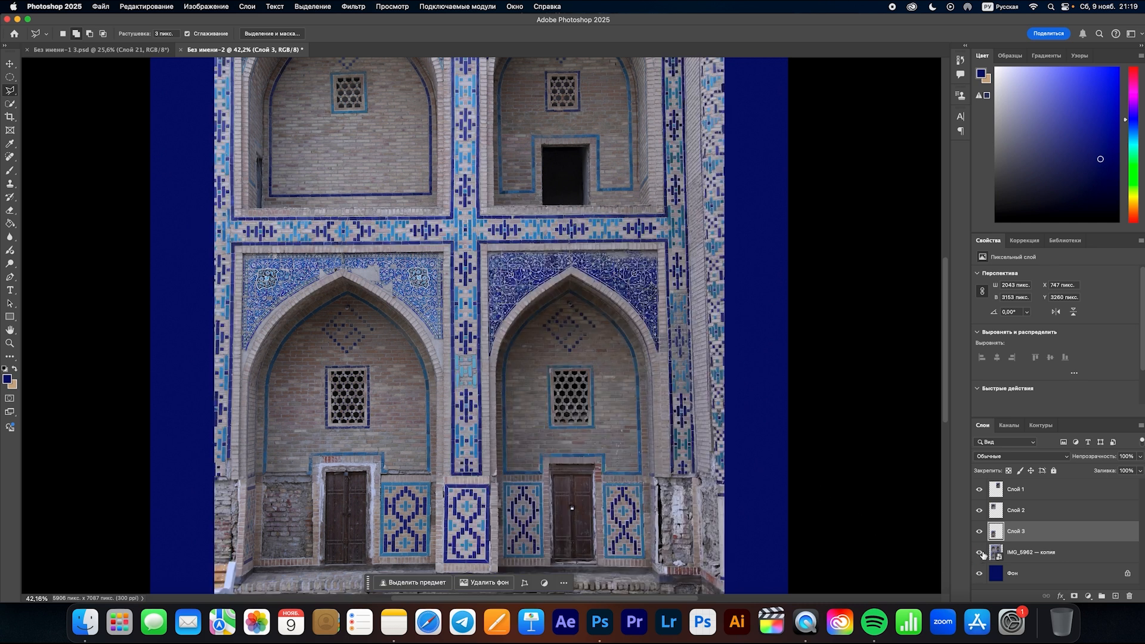
# - Outline the lower-right arch panel on the IMG_5962 — копия layer, copy it to a new layer and check the cutout
pyautogui.click(1022, 550)
pyautogui.hscroll(2, 859, 445)
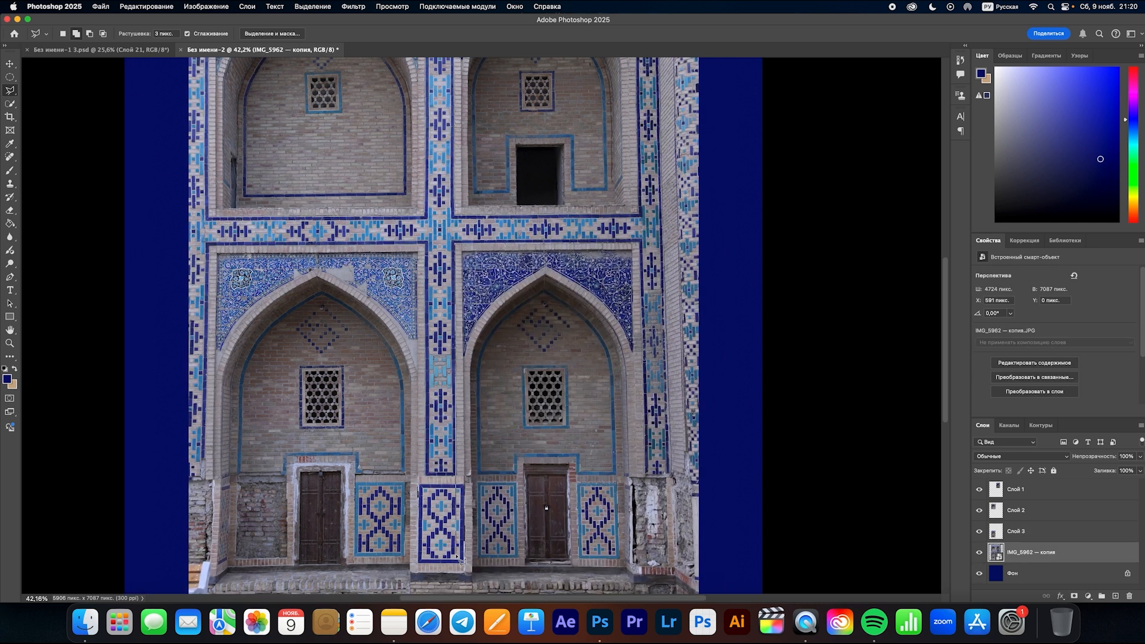
pyautogui.press('super+j')
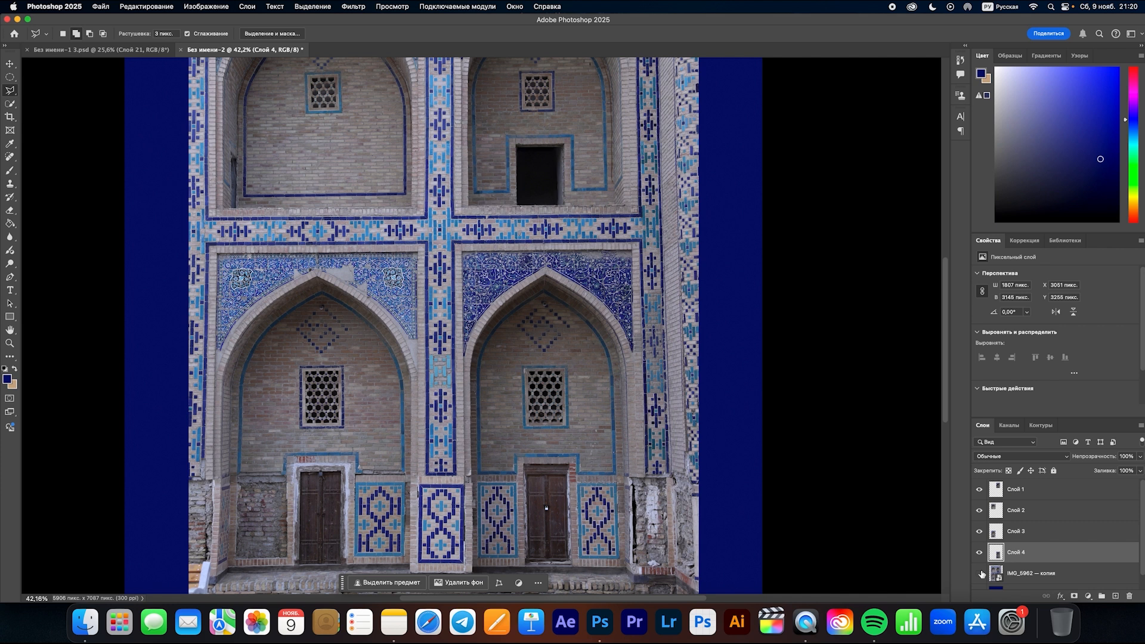
pyautogui.click(979, 573)
pyautogui.click(979, 573)
# - Hide the IMG_5962 — копия photo layer so only the four arch cutouts show on the blue background
pyautogui.scroll(-3, 982, 564)
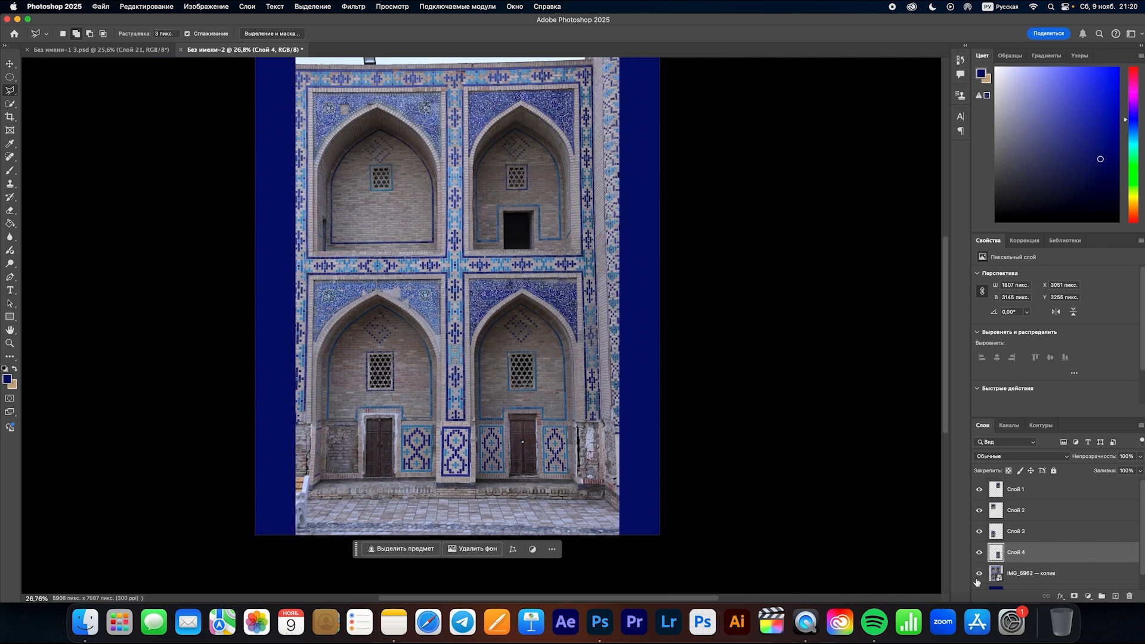
pyautogui.scroll(-1, 987, 555)
pyautogui.click(988, 557)
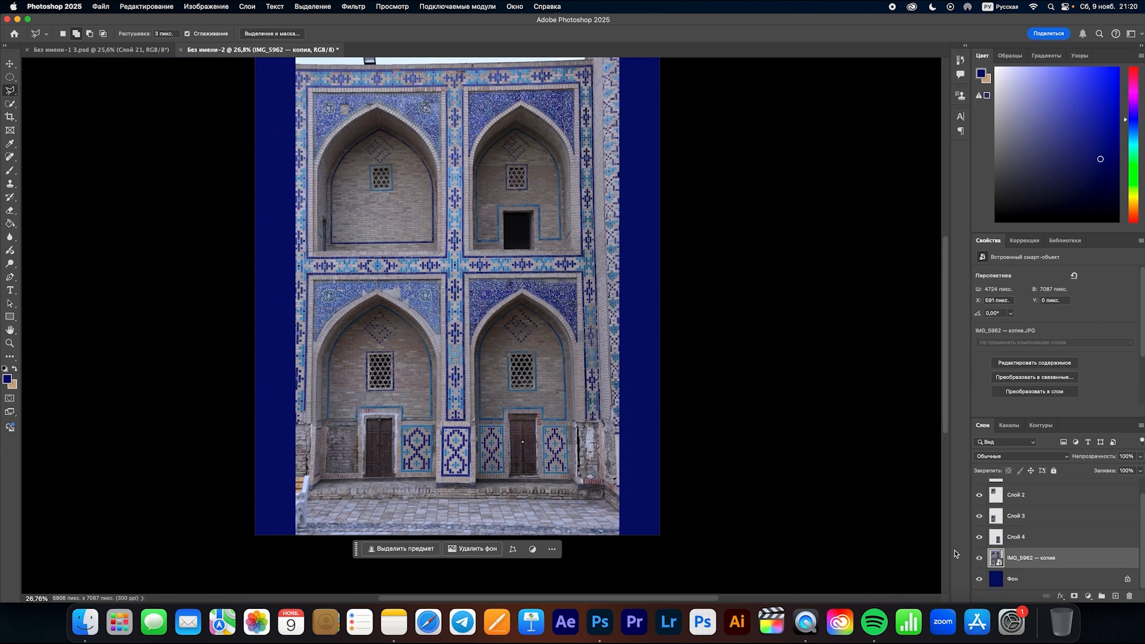
pyautogui.click(978, 558)
pyautogui.scroll(-2, 549, 374)
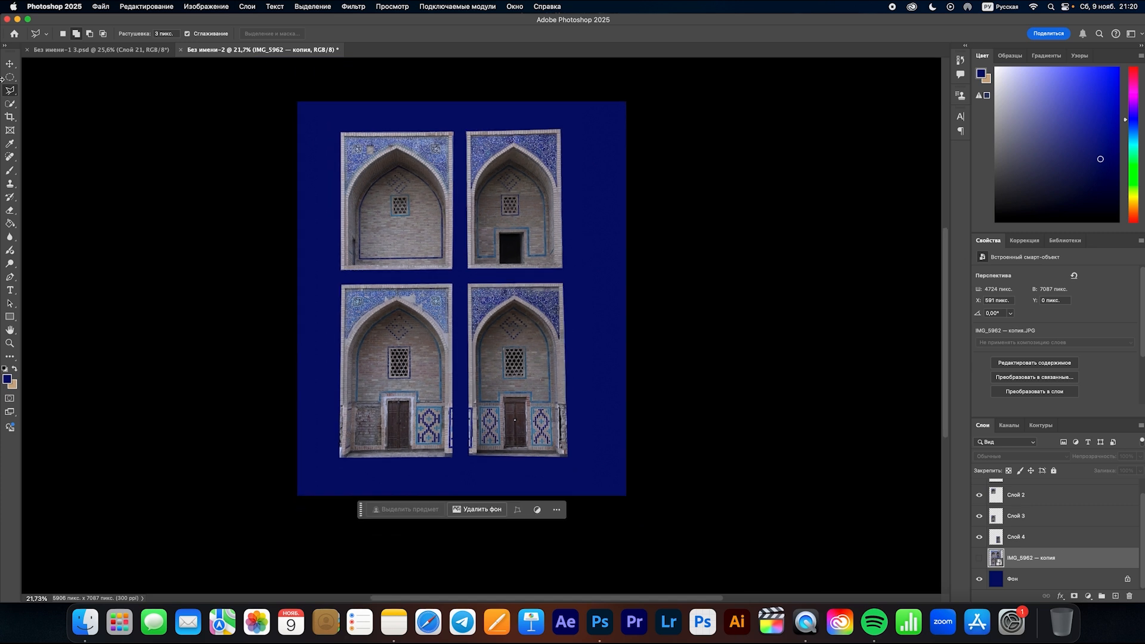
# - Select the four arch cutouts together, scale them down to about half size and move them to the canvas's lower-left corner
pyautogui.press('v')
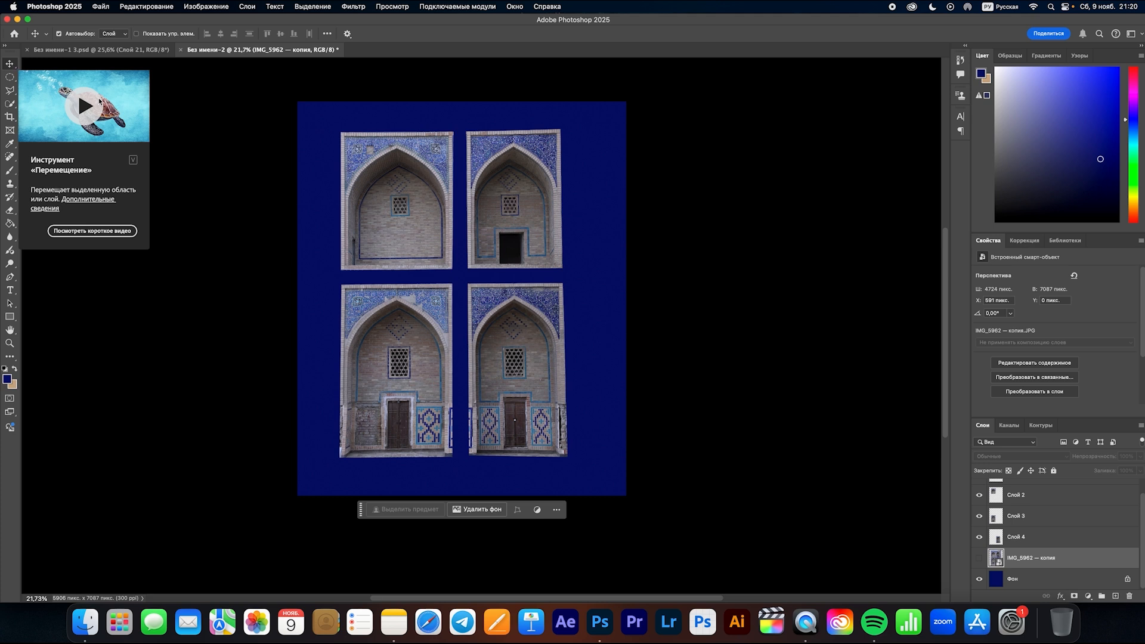
pyautogui.moveTo(322, 114); pyautogui.dragTo(639, 354)
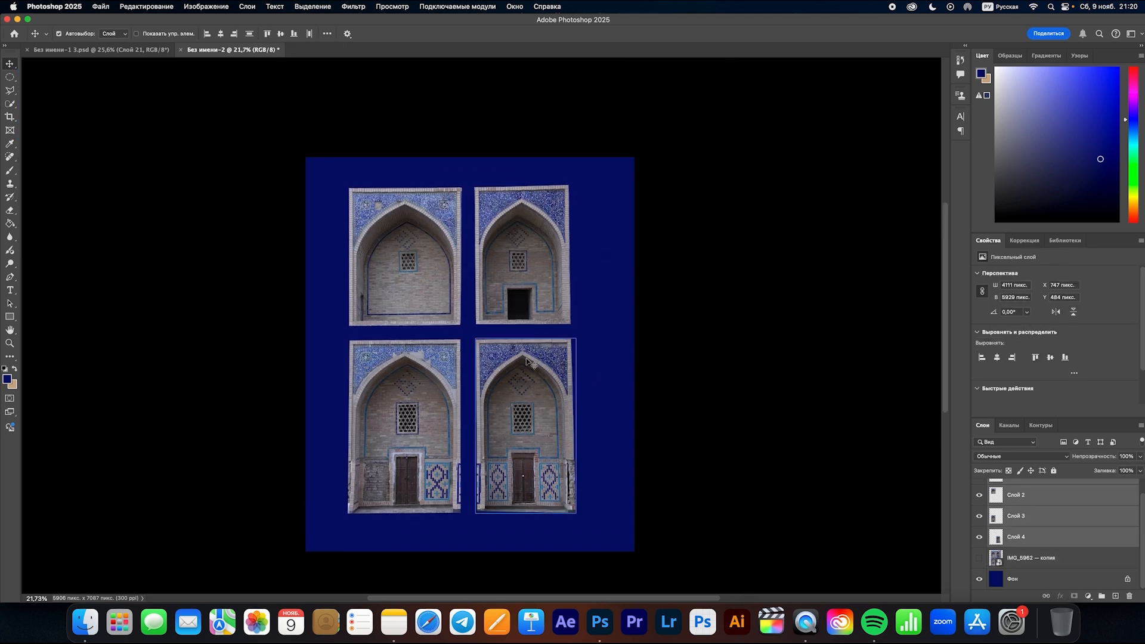
pyautogui.press('super+t')
pyautogui.moveTo(466, 510); pyautogui.dragTo(462, 352)
pyautogui.press('Return')
pyautogui.moveTo(477, 199); pyautogui.dragTo(392, 393)
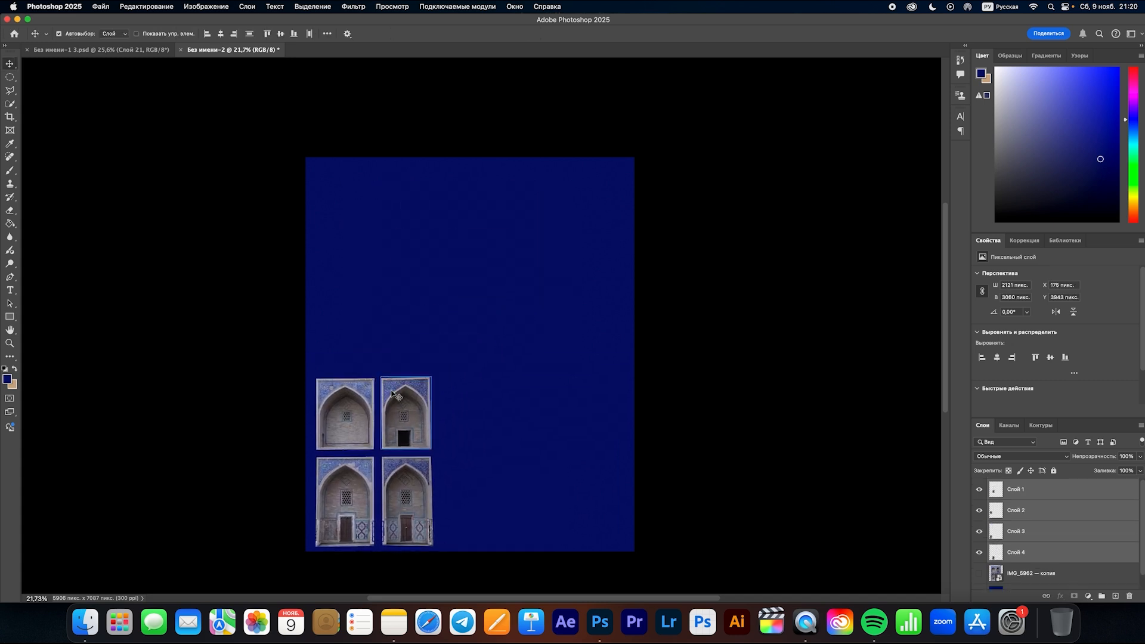
# - Hide the four arch cutout layers Слой 1 to Слой 4
pyautogui.scroll(-1, 981, 513)
pyautogui.click(979, 539)
pyautogui.scroll(1, 1003, 533)
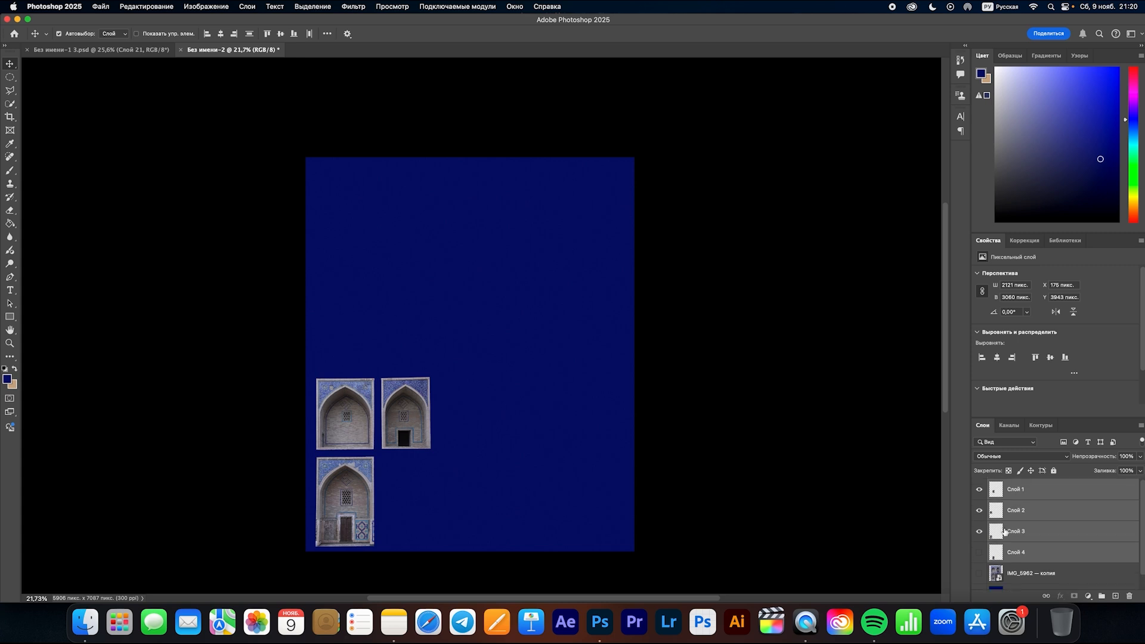
pyautogui.click(1023, 552)
pyautogui.click(978, 533)
pyautogui.click(979, 510)
pyautogui.click(979, 489)
# - Unlock the blue background layer Фон, put the IMG_5962 — копия layer beneath it and fully lock the blue layer again
pyautogui.scroll(-1, 1014, 537)
pyautogui.moveTo(1021, 564)
pyautogui.mouseDown()
pyautogui.moveTo(1059, 559)
pyautogui.moveTo(1059, 573)
pyautogui.moveTo(1028, 561)
pyautogui.mouseUp()
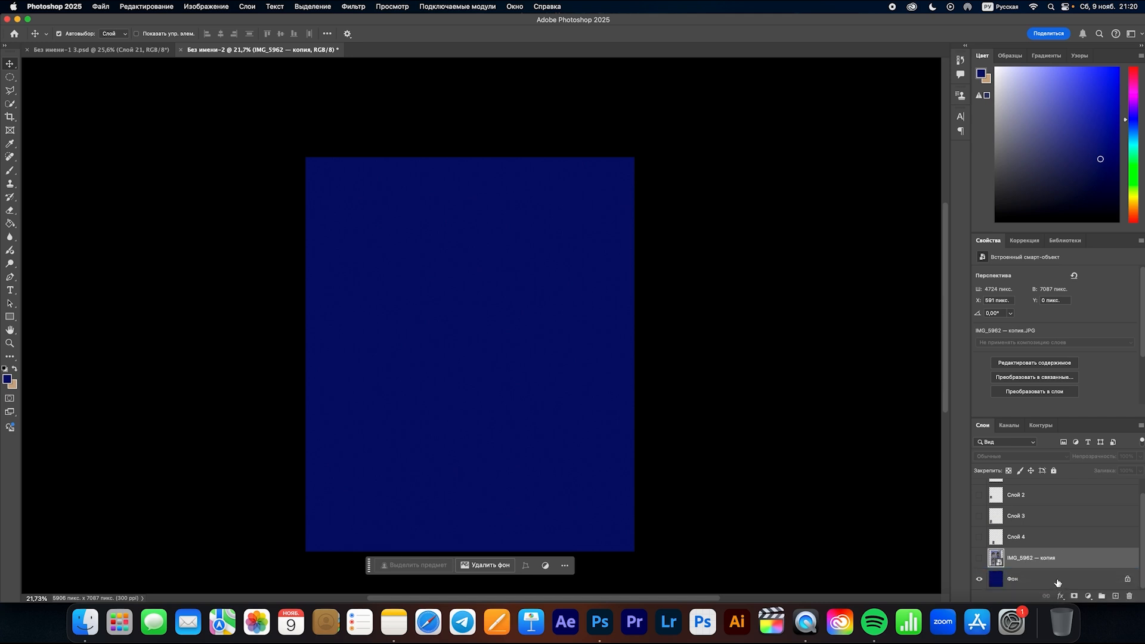
pyautogui.click(1128, 579)
pyautogui.moveTo(1048, 554); pyautogui.dragTo(1047, 586)
pyautogui.click(1024, 564)
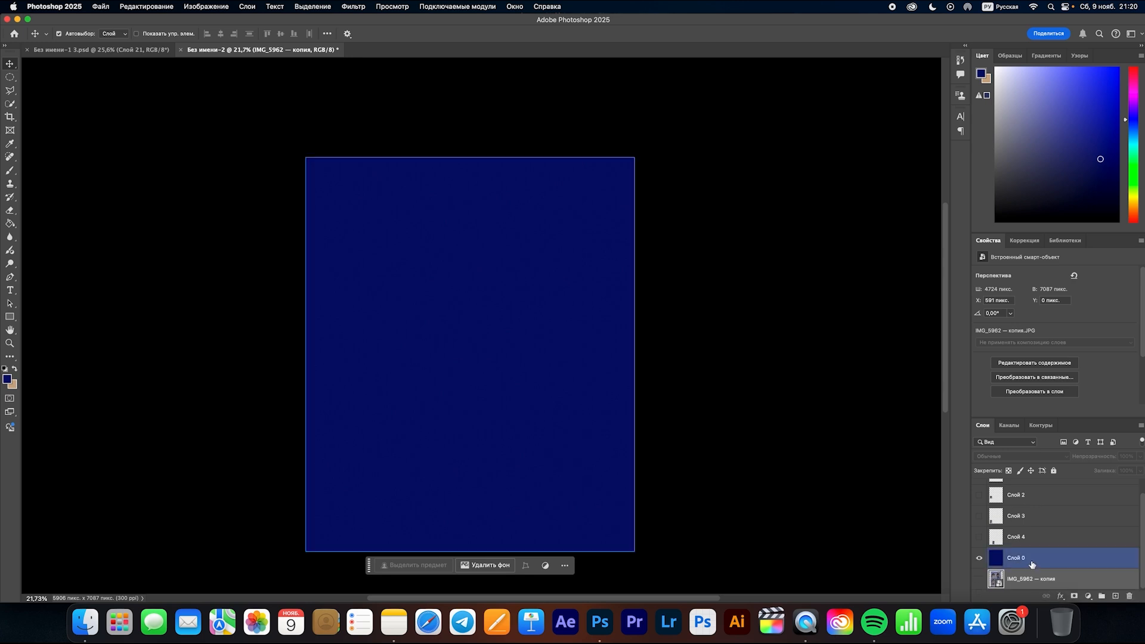
pyautogui.click(1039, 558)
pyautogui.click(1053, 470)
# - Place the facade photo IMG_5967.JPG from the watching lighthouse folder into the document
pyautogui.click(89, 637)
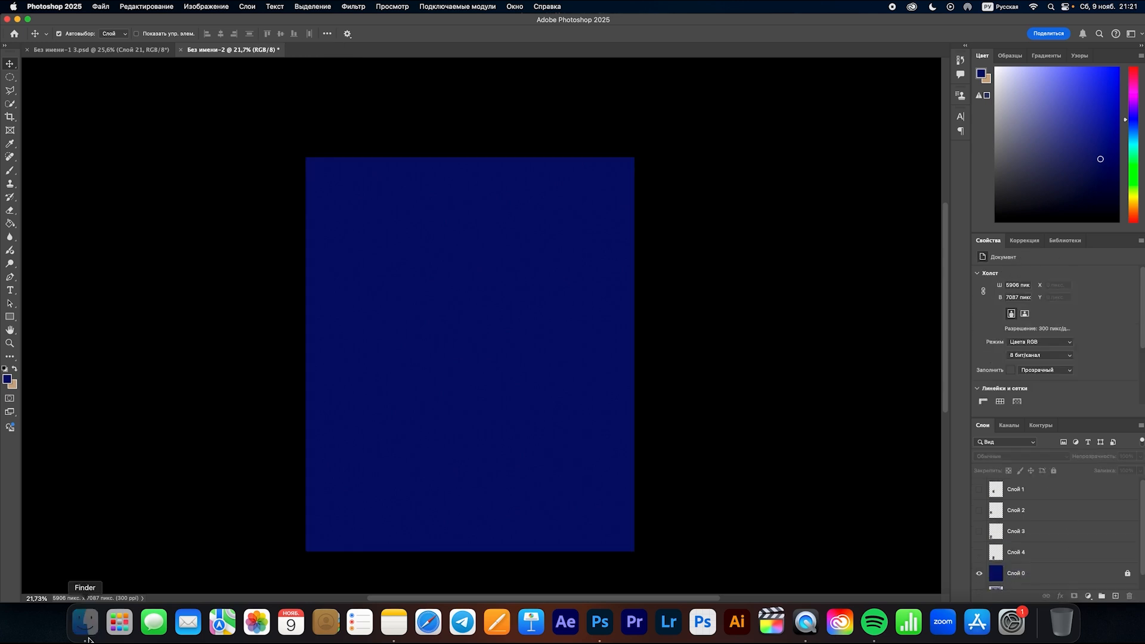
pyautogui.moveTo(589, 245); pyautogui.dragTo(537, 578)
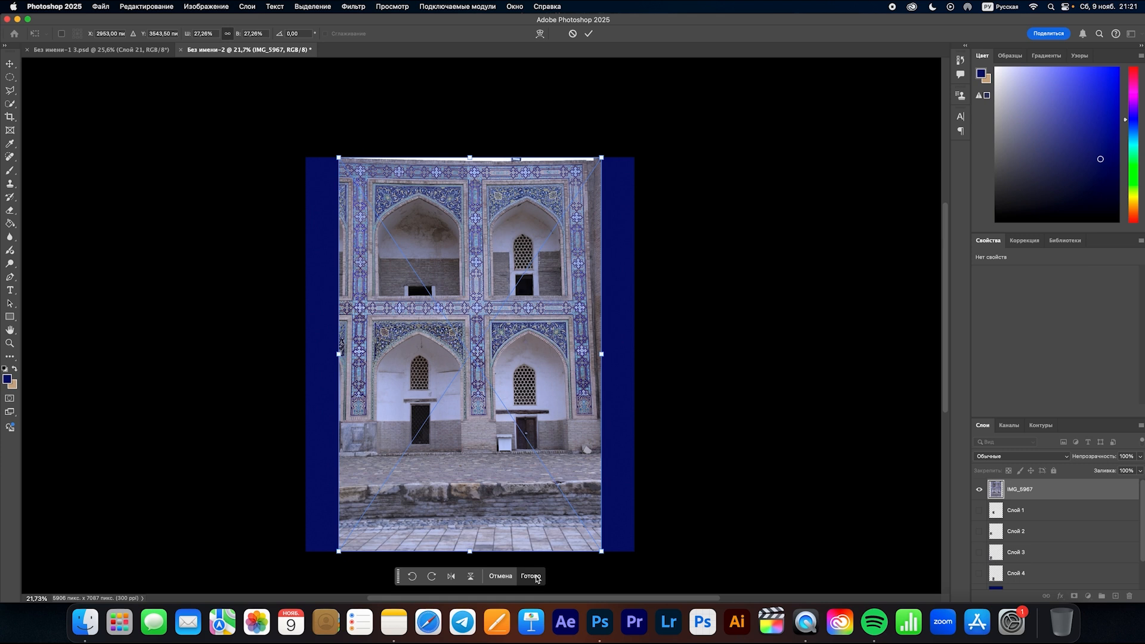
pyautogui.click(536, 578)
# - Outline the upper-right arch panel on IMG_5967 with the Polygonal Lasso, copy it to a new layer and check the cutout
pyautogui.scroll(5, 541, 358)
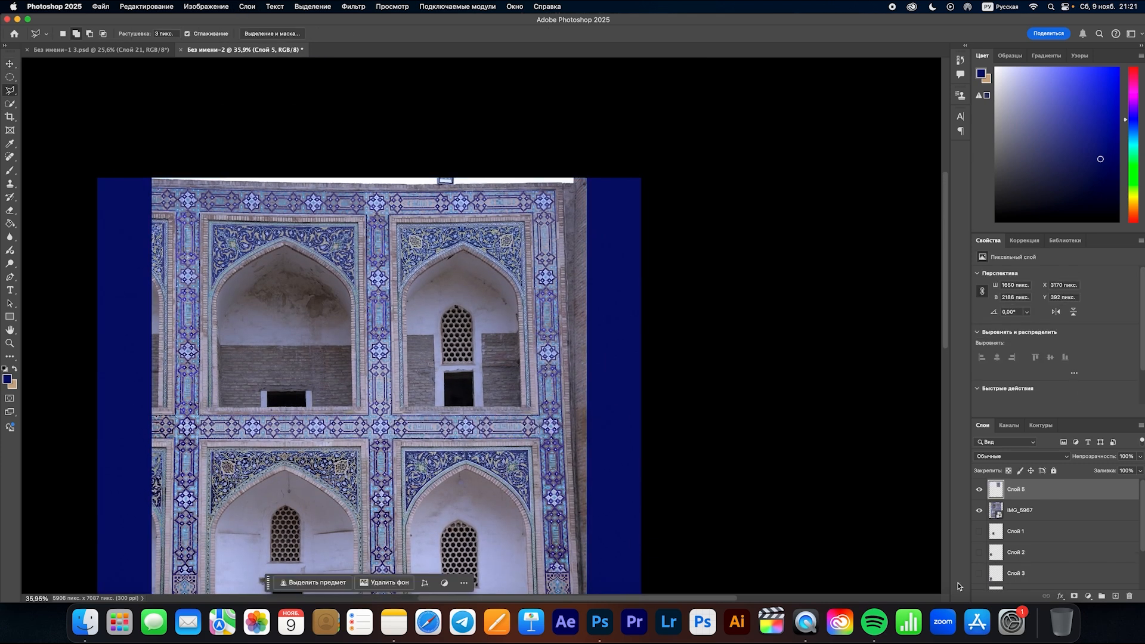
pyautogui.click(979, 512)
pyautogui.click(979, 511)
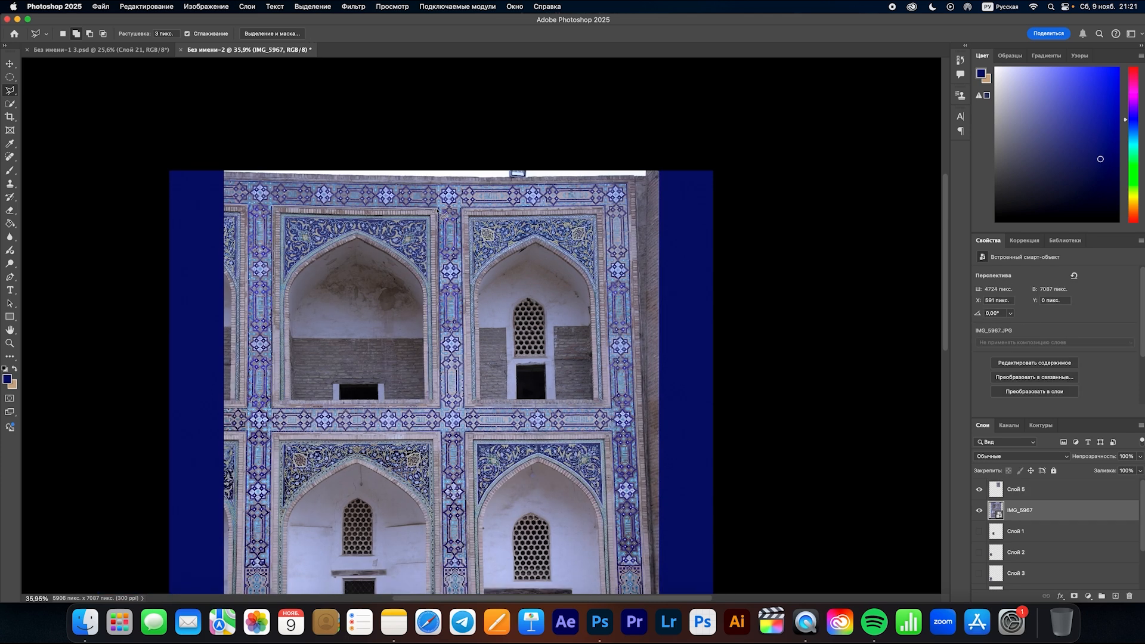
# - Outline the upper-left arch panel on IMG_5967, copy it to a new layer and check the cutout with the photo hidden
pyautogui.click(439, 214)
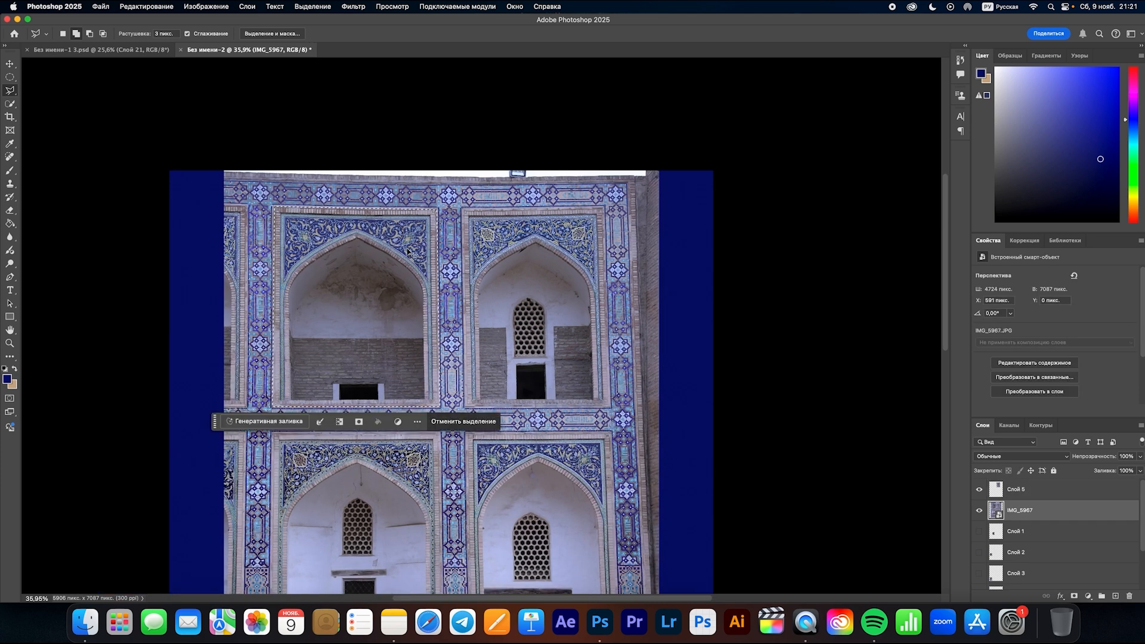
pyautogui.hotkey('ctrl', 'j')
pyautogui.click(979, 531)
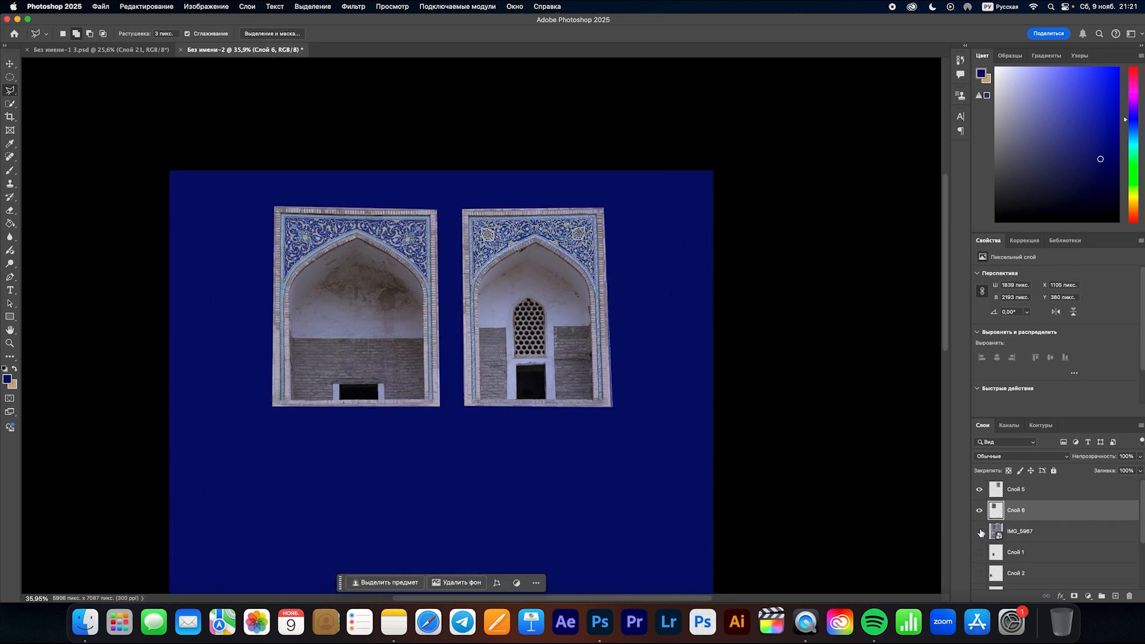
pyautogui.click(979, 532)
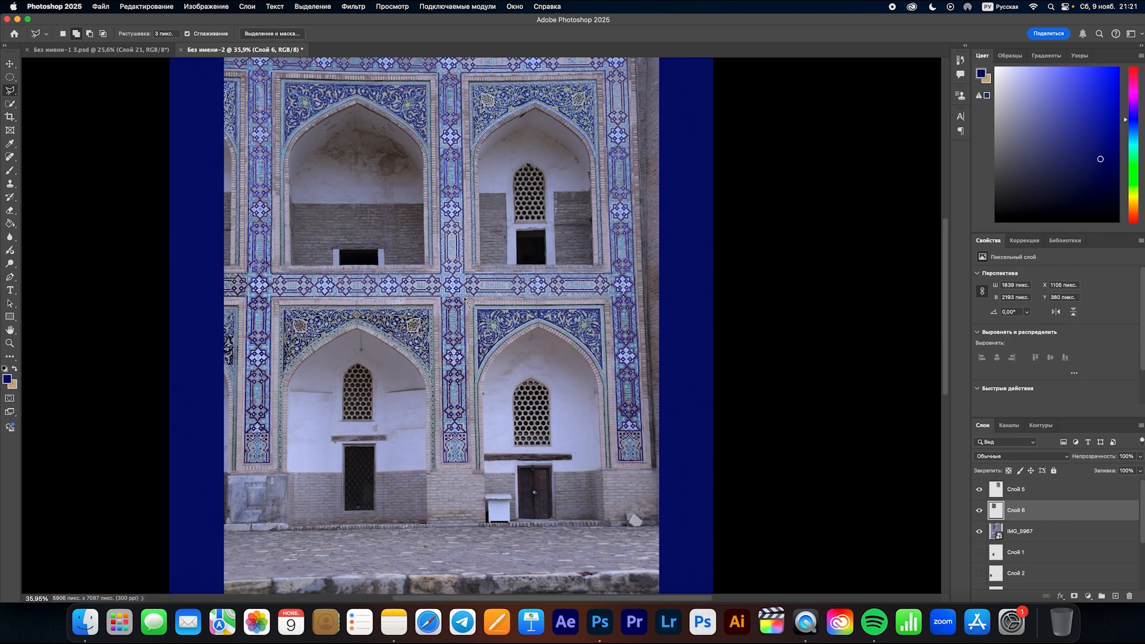
# - Outline the lower-right arch panel on IMG_5967, copy it to a new layer and check the cutout
pyautogui.click(465, 297)
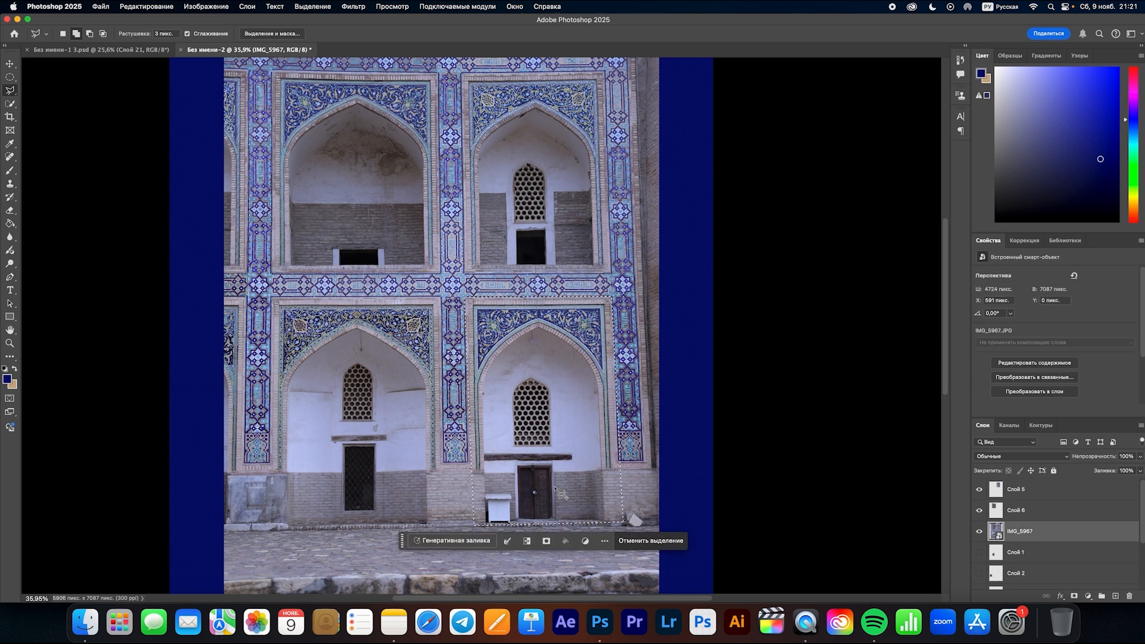
pyautogui.hotkey('ctrl', 'j')
pyautogui.click(978, 553)
pyautogui.click(977, 553)
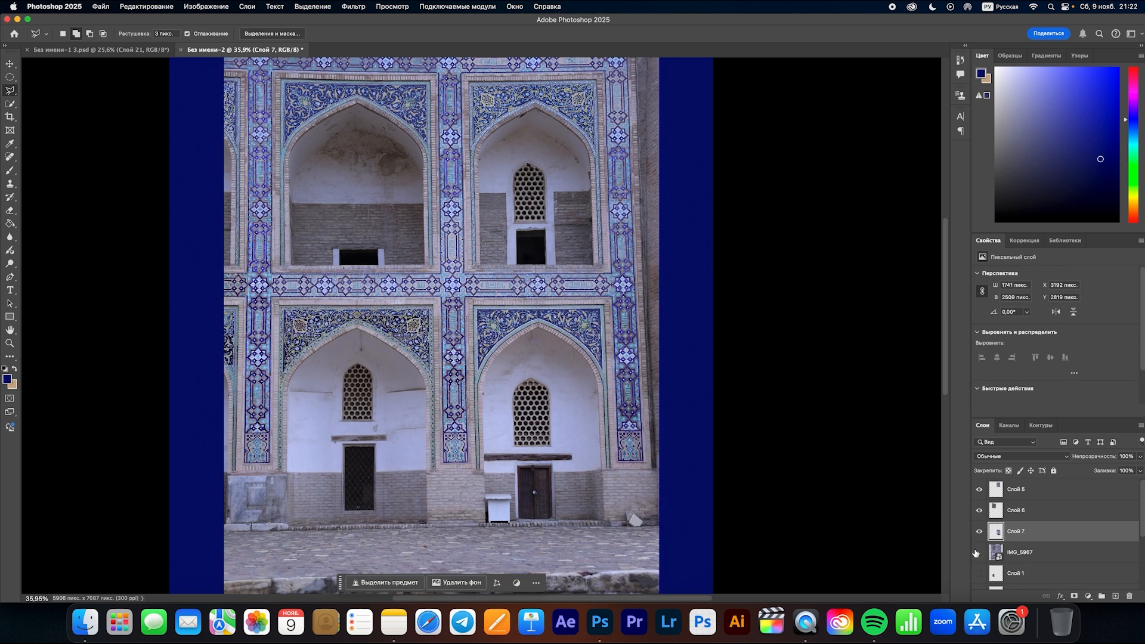
pyautogui.click(979, 552)
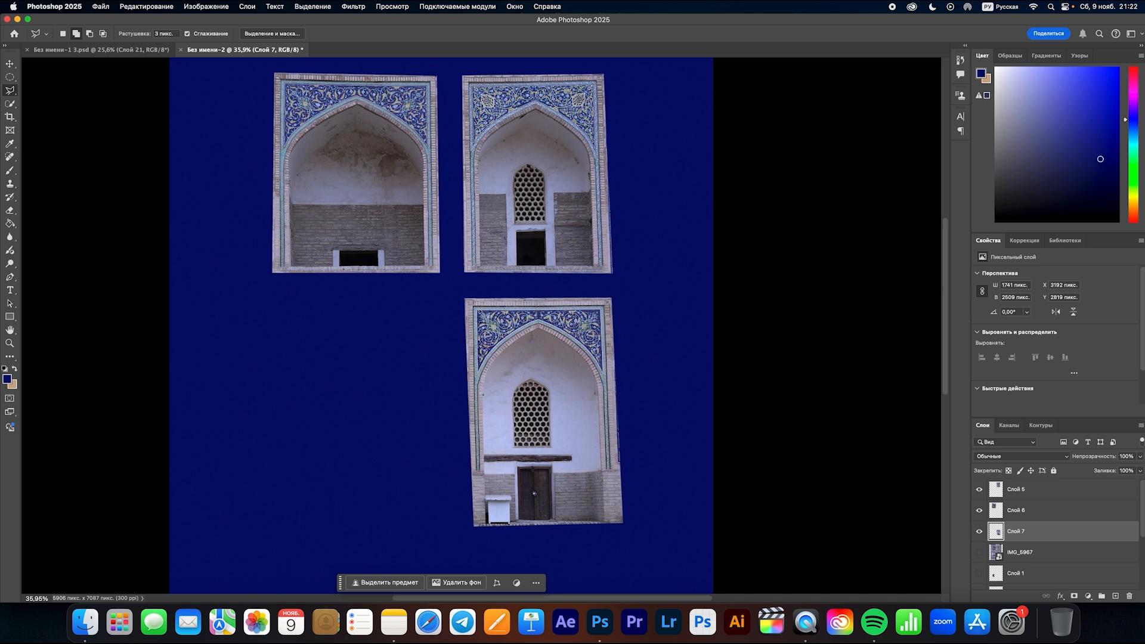
# - Outline the lower-left arch panel on IMG_5967, copy it to a new layer and hide the photo
pyautogui.click(980, 552)
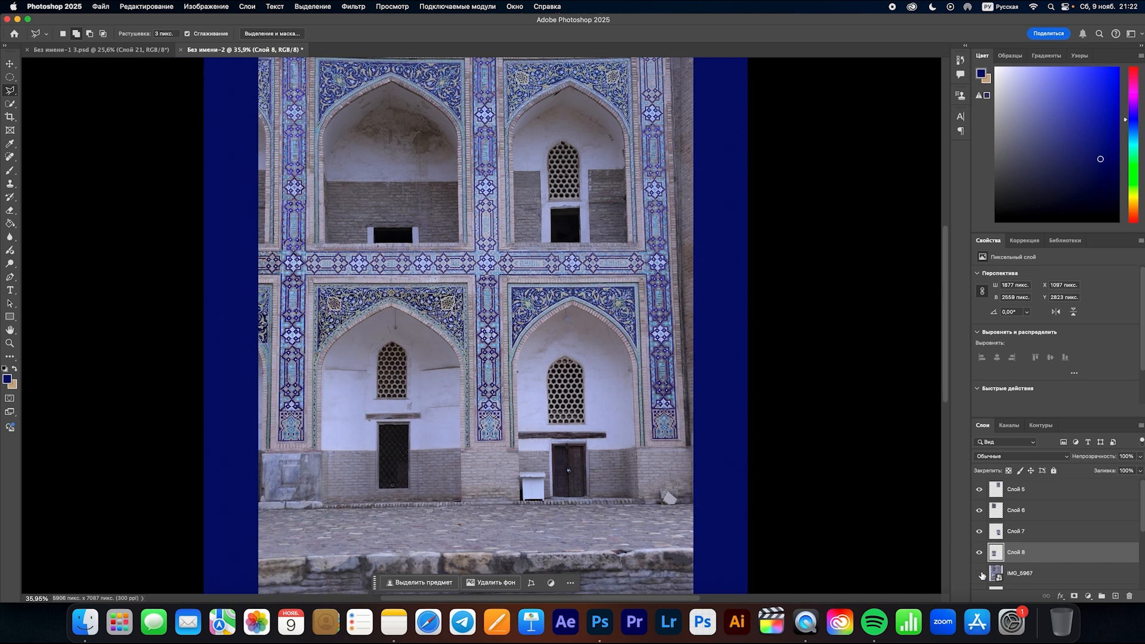
pyautogui.click(979, 573)
pyautogui.scroll(-3, 468, 365)
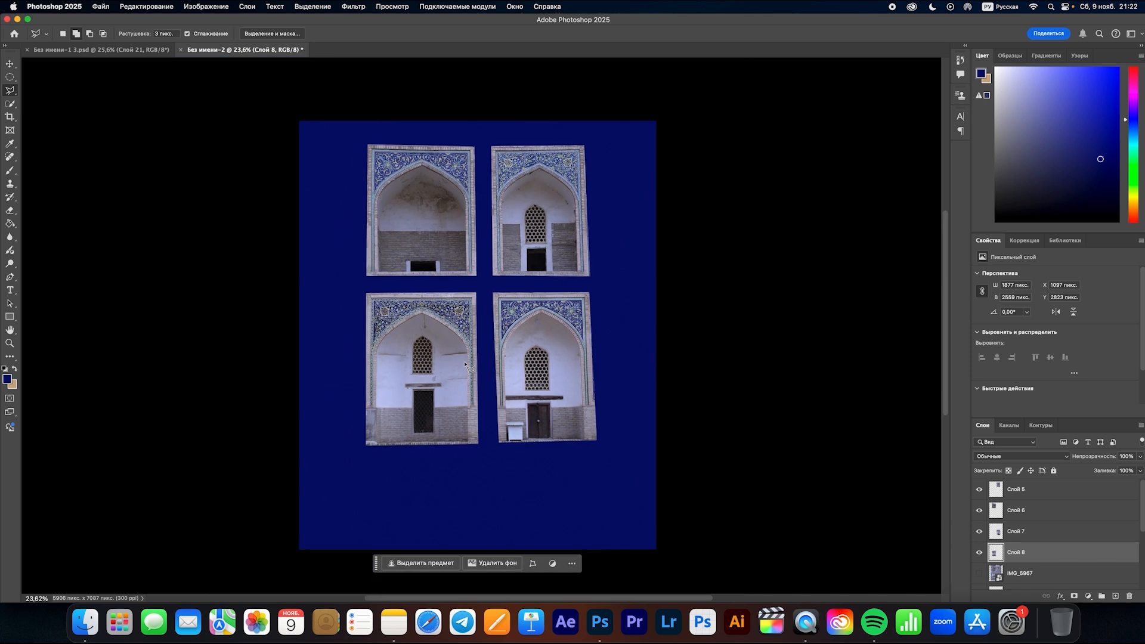
# - Select the four IMG_5967 arch cutouts together and scale them down to a little over half size
pyautogui.click(10, 63)
pyautogui.moveTo(346, 133); pyautogui.dragTo(684, 483)
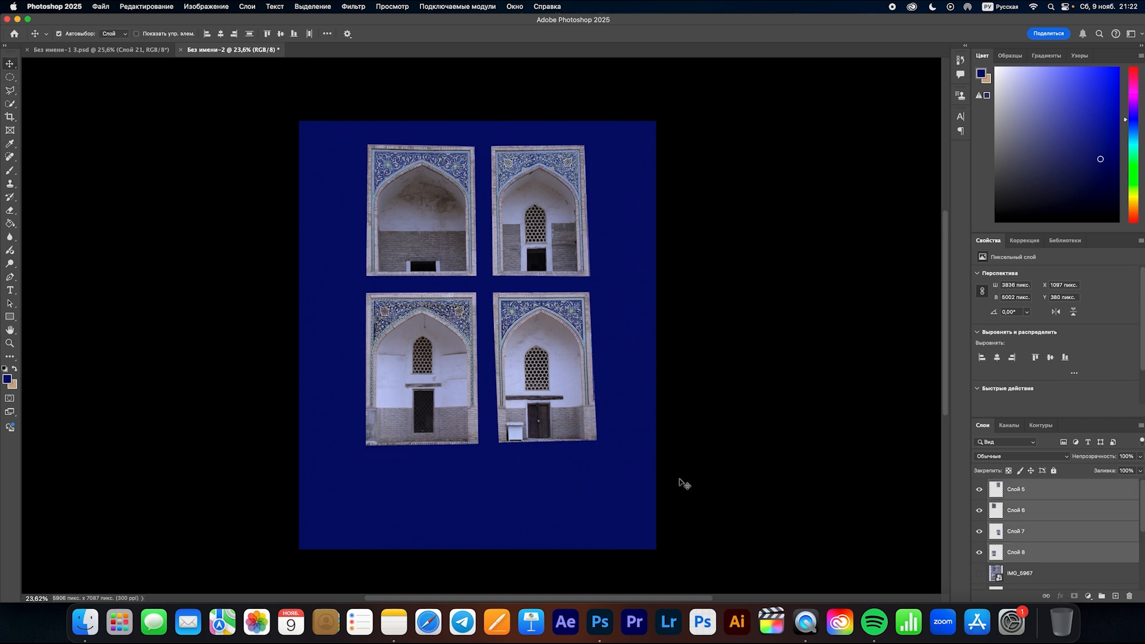
pyautogui.press('super+t')
pyautogui.moveTo(481, 446); pyautogui.dragTo(482, 314)
pyautogui.click(543, 339)
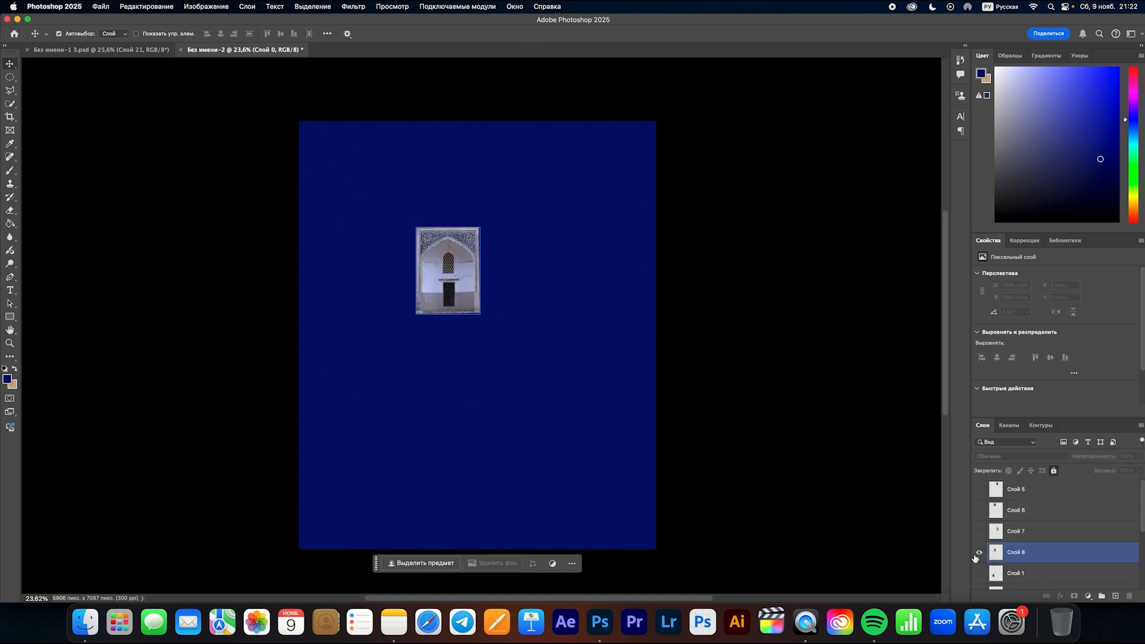
# - Place the tile photo IMG_7340.JPG from the watching lighthouse folder into the blue document
pyautogui.click(90, 632)
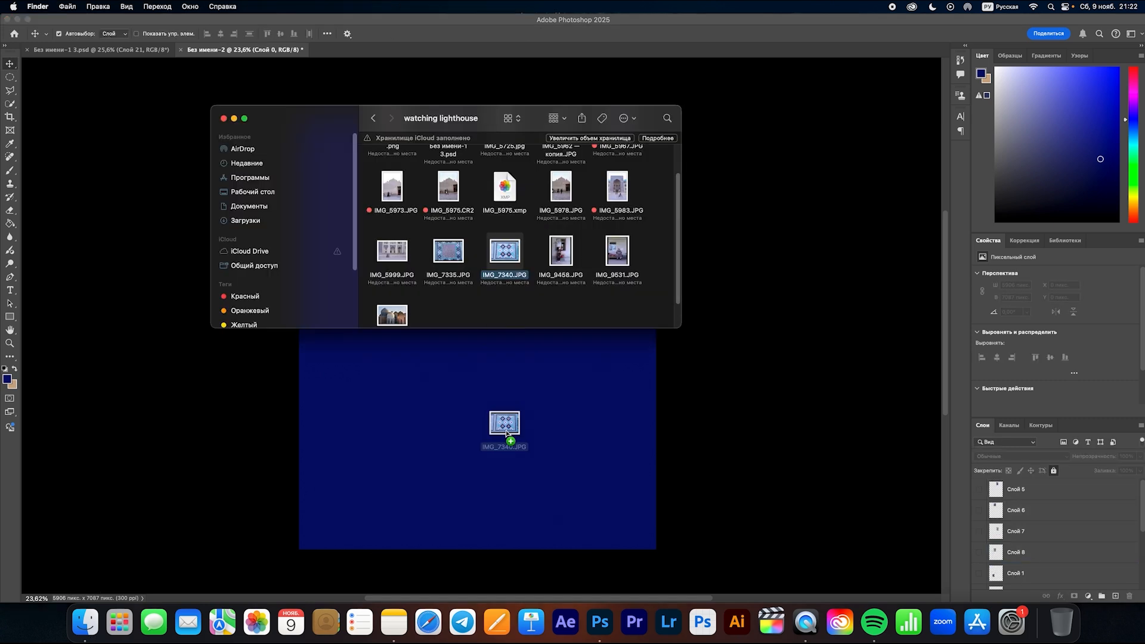
pyautogui.moveTo(506, 434); pyautogui.dragTo(506, 455)
pyautogui.click(534, 478)
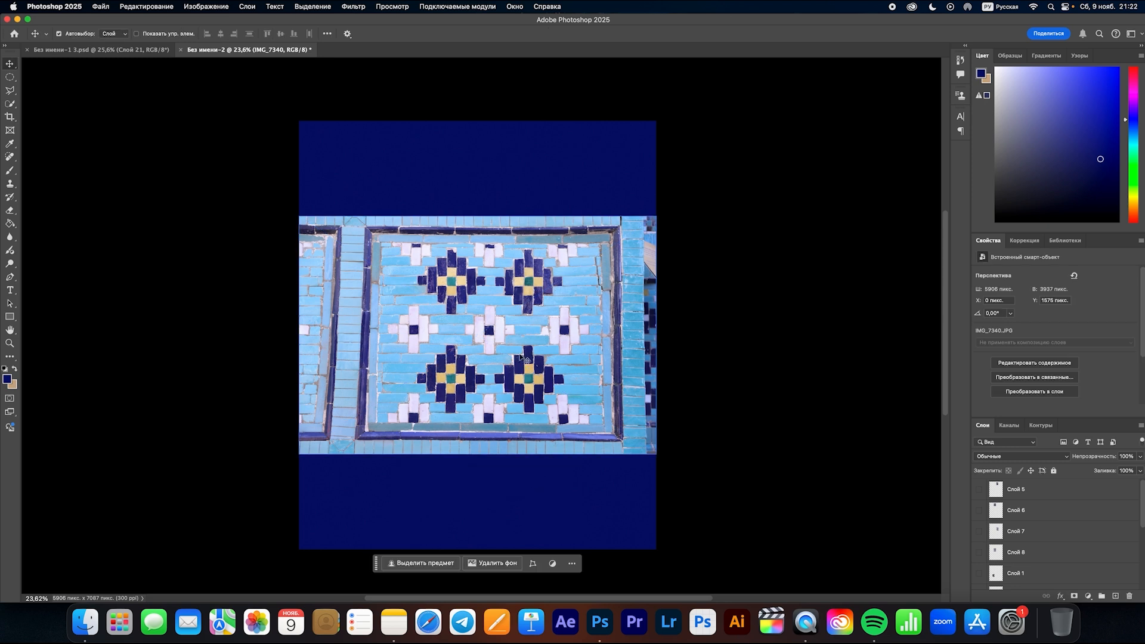
pyautogui.scroll(5, 507, 317)
pyautogui.hscroll(2, 508, 321)
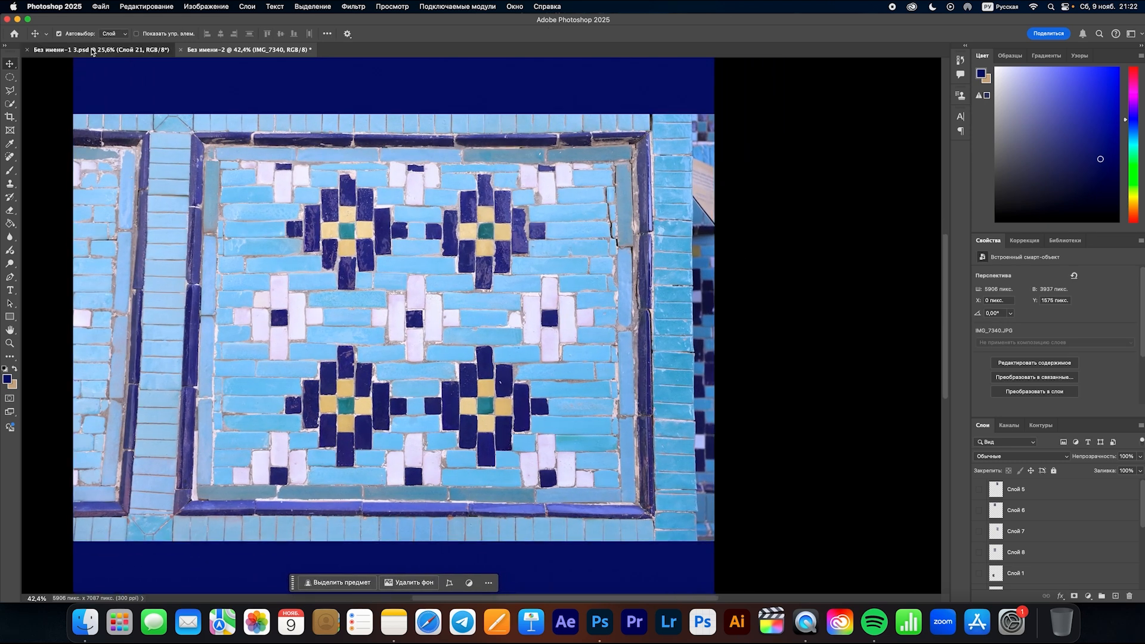
# - Switch to the reference collage Без имени-1 3.psd and examine its sky with the stars and sun
pyautogui.click(100, 49)
pyautogui.scroll(2, 520, 179)
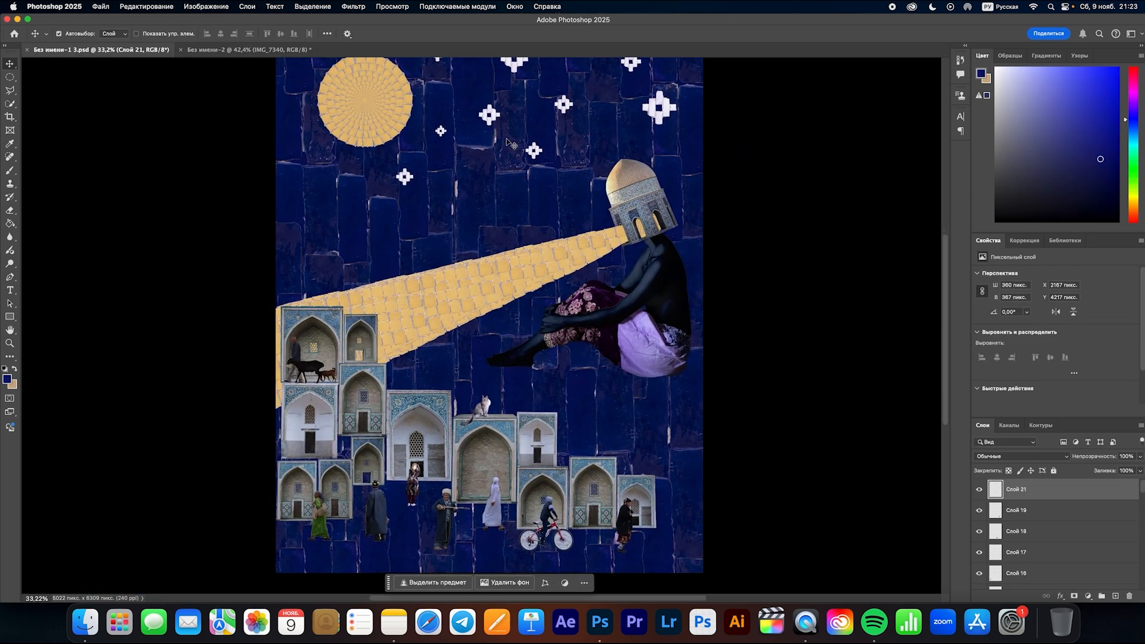
pyautogui.scroll(2, 384, 204)
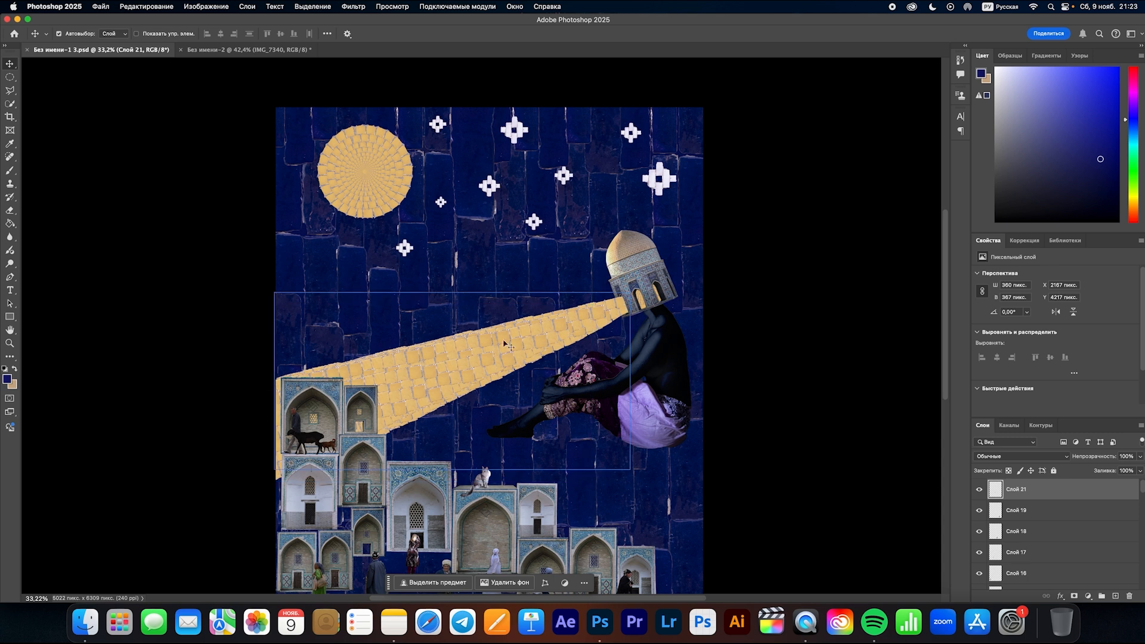
# - Return to the blue document and select the white tiles of the middle row's right flower on IMG_7340 using Quick Selection with a size 60 brush
pyautogui.click(234, 52)
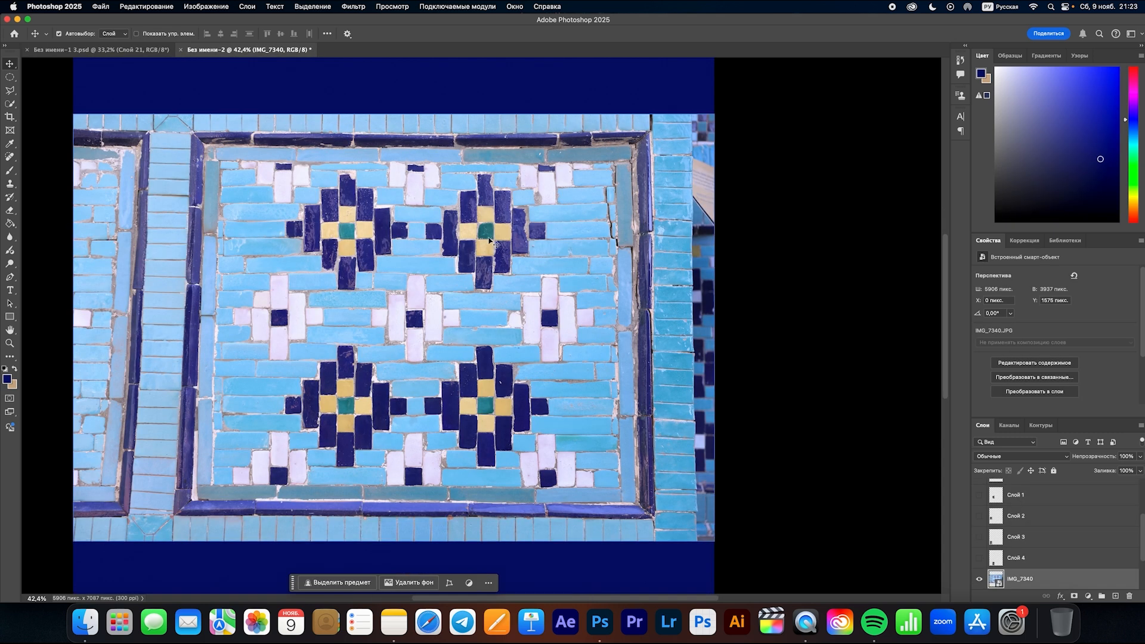
pyautogui.scroll(3, 492, 242)
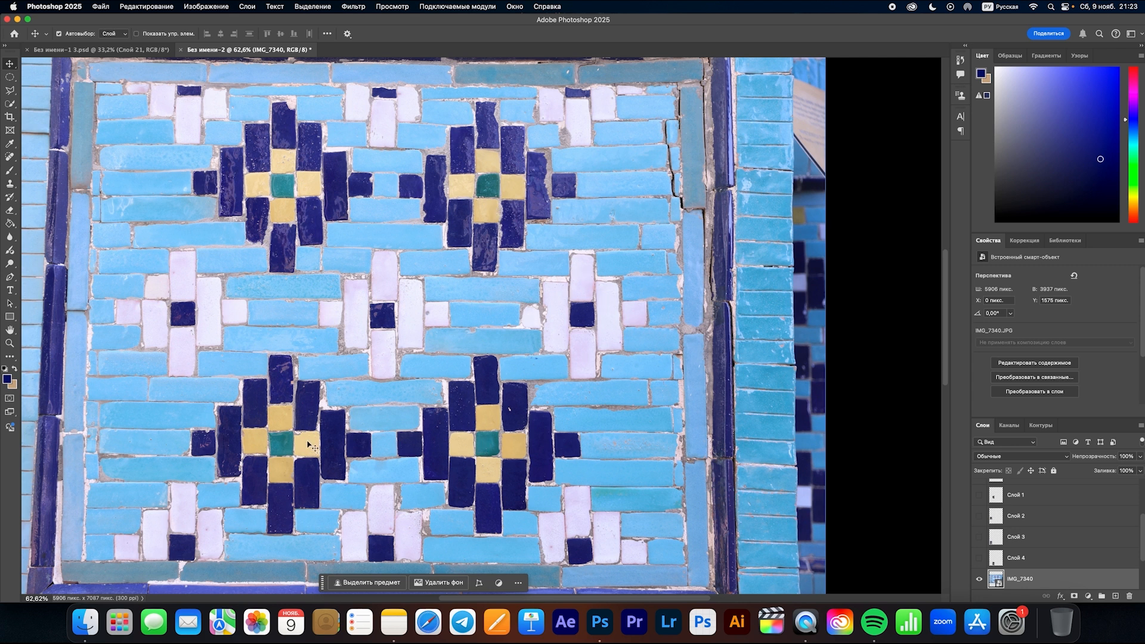
pyautogui.scroll(1, 463, 480)
pyautogui.press('l')
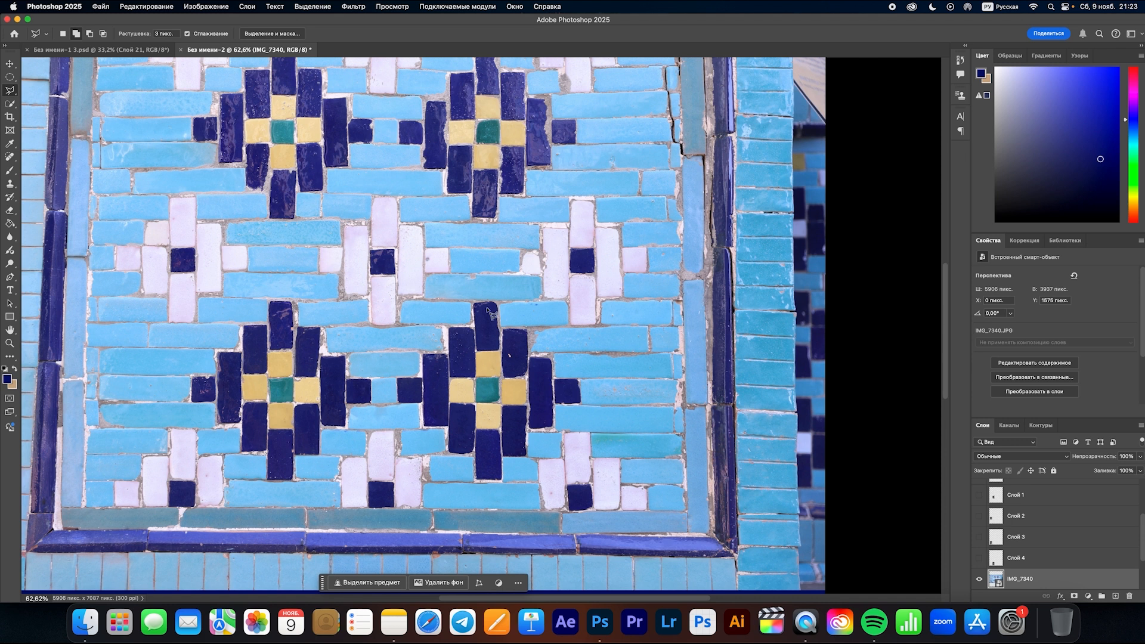
pyautogui.hscroll(1, 487, 309)
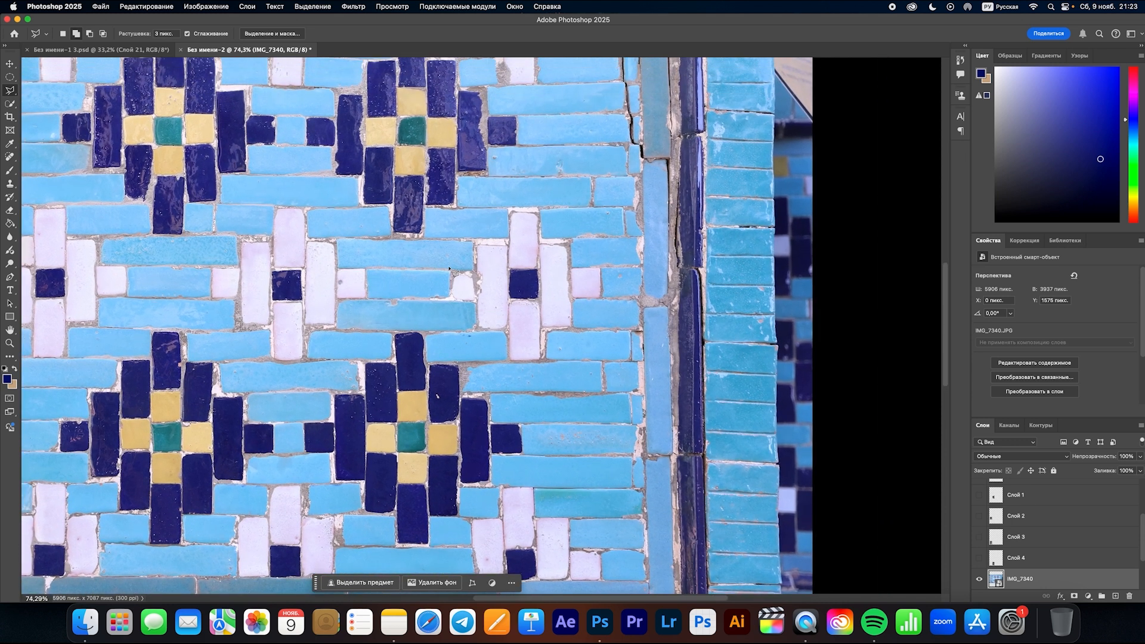
pyautogui.click(10, 105)
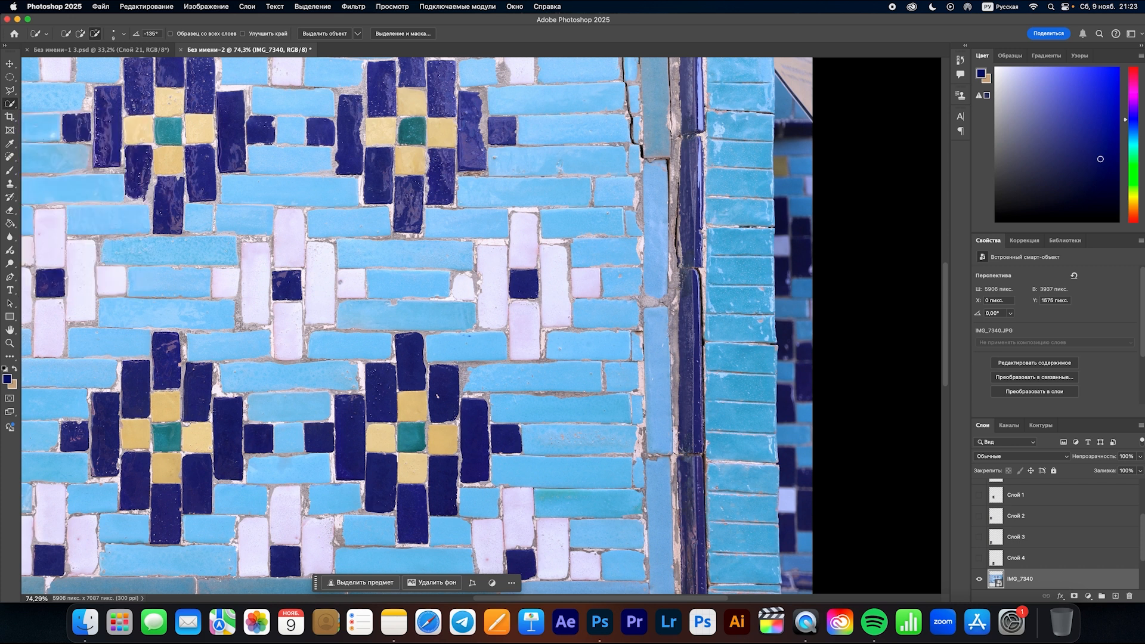
pyautogui.press(']')
pyautogui.press(']')
pyautogui.press(']')
pyautogui.press(']')
pyautogui.click(80, 33)
pyautogui.click(486, 270)
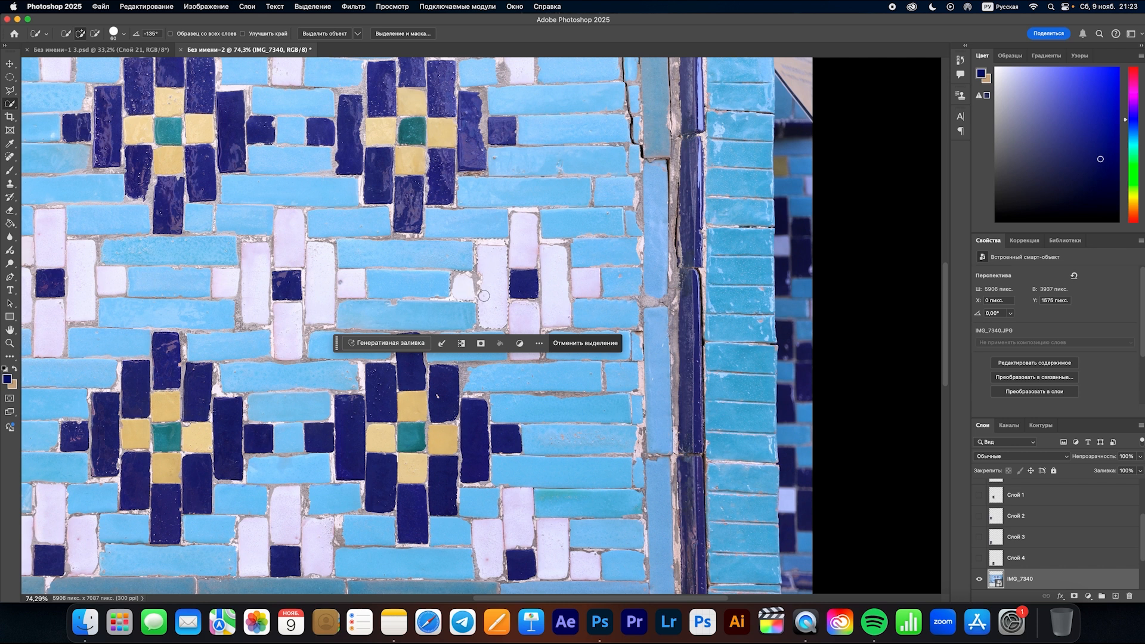
pyautogui.moveTo(521, 320); pyautogui.dragTo(549, 299)
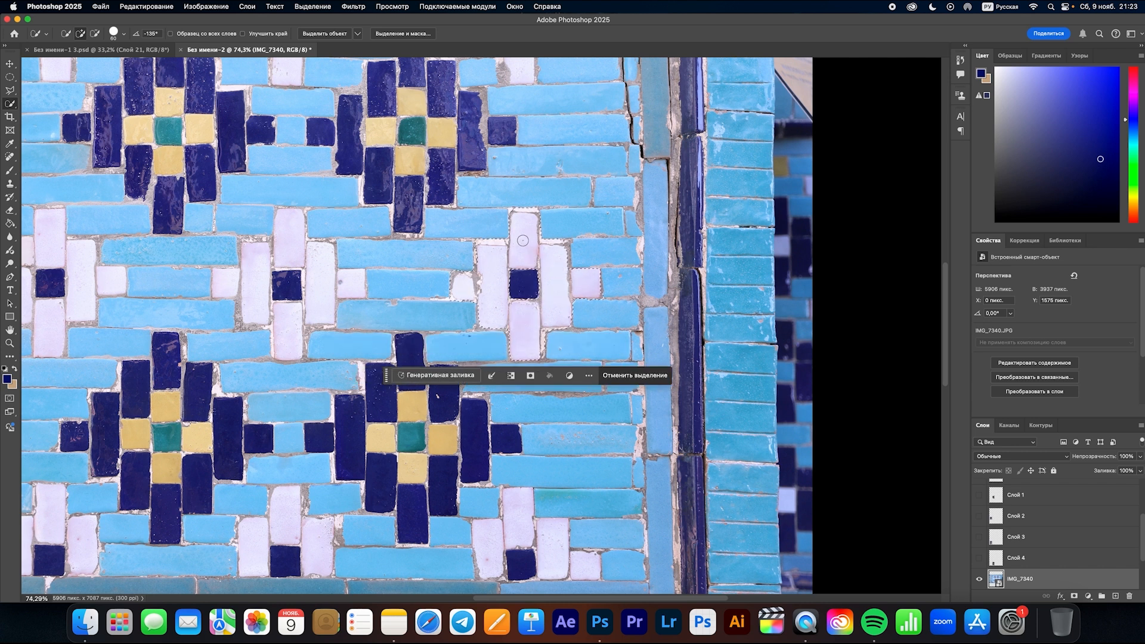
# - Trim stray grout from the edges of the white flower selection with the Polygonal Lasso in subtract mode
pyautogui.scroll(3, 592, 297)
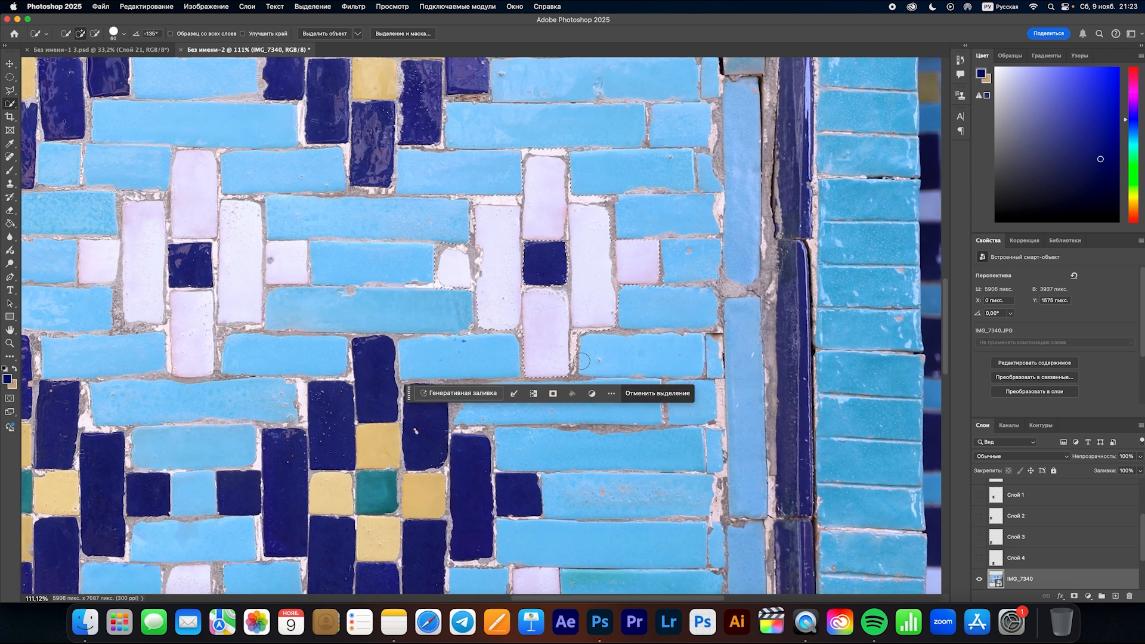
pyautogui.click(9, 90)
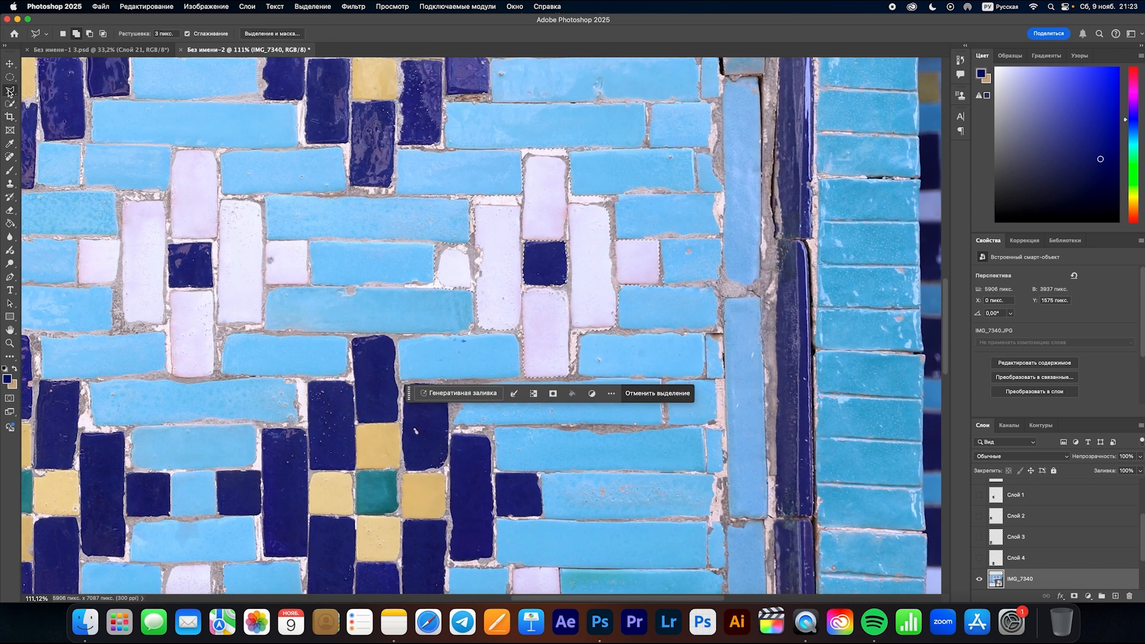
pyautogui.click(90, 34)
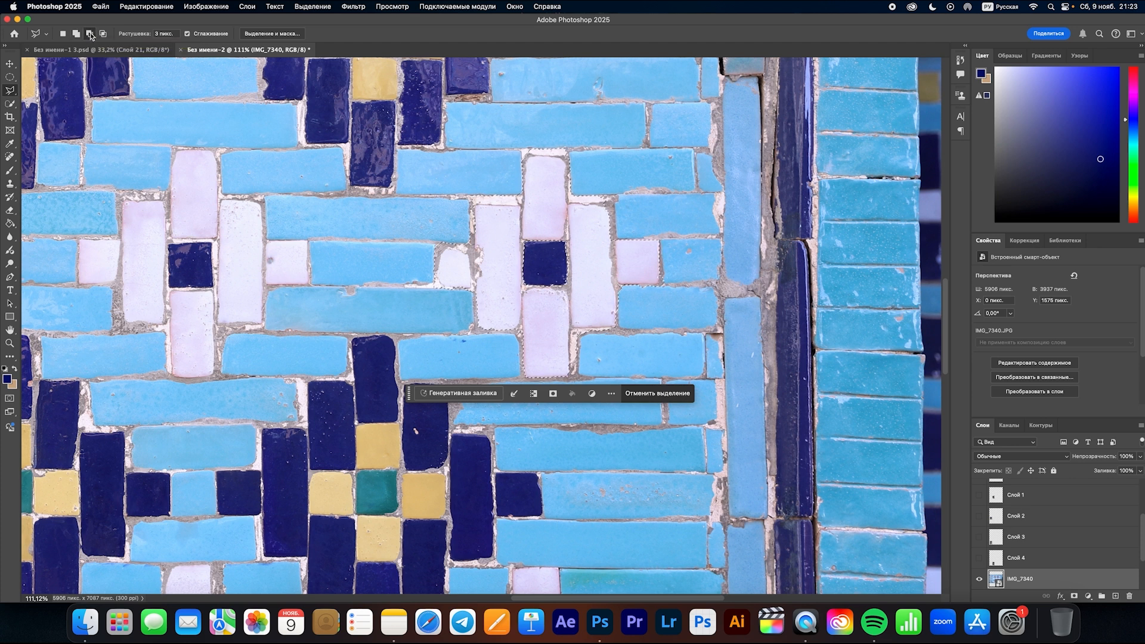
pyautogui.click(616, 327)
pyautogui.click(570, 329)
pyautogui.click(571, 378)
pyautogui.click(637, 379)
pyautogui.doubleClick(636, 363)
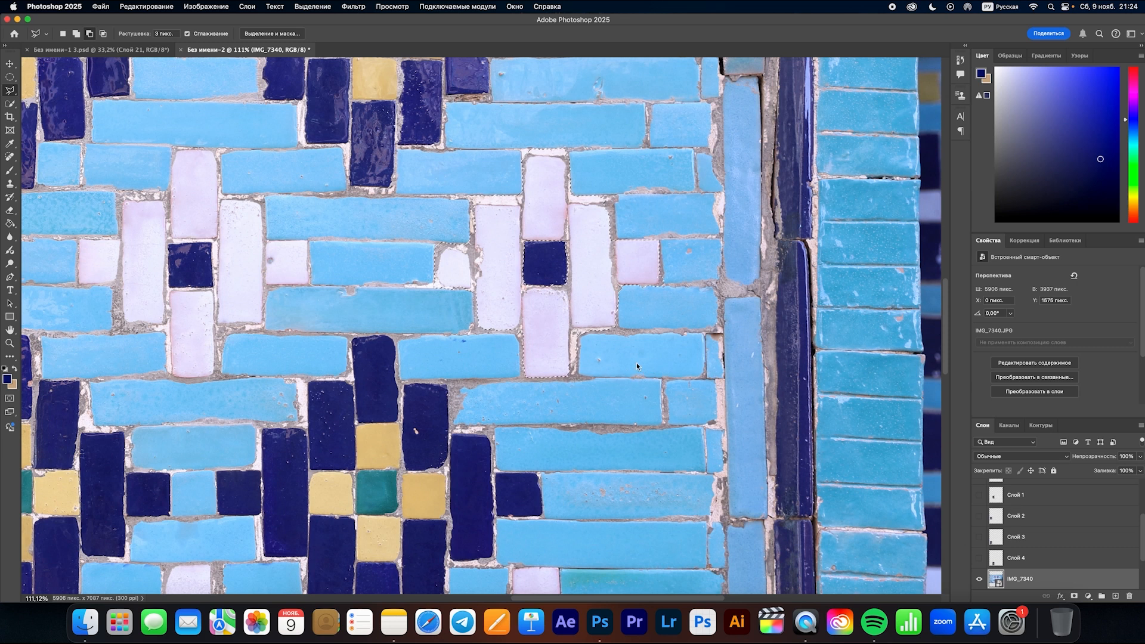
pyautogui.scroll(1, 614, 316)
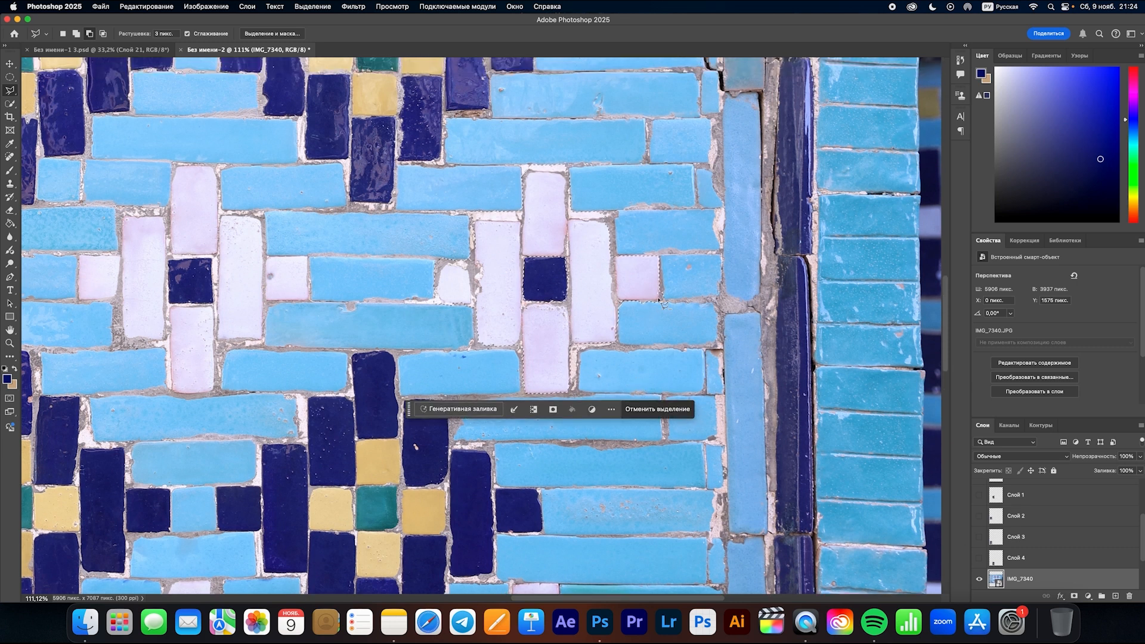
pyautogui.click(621, 303)
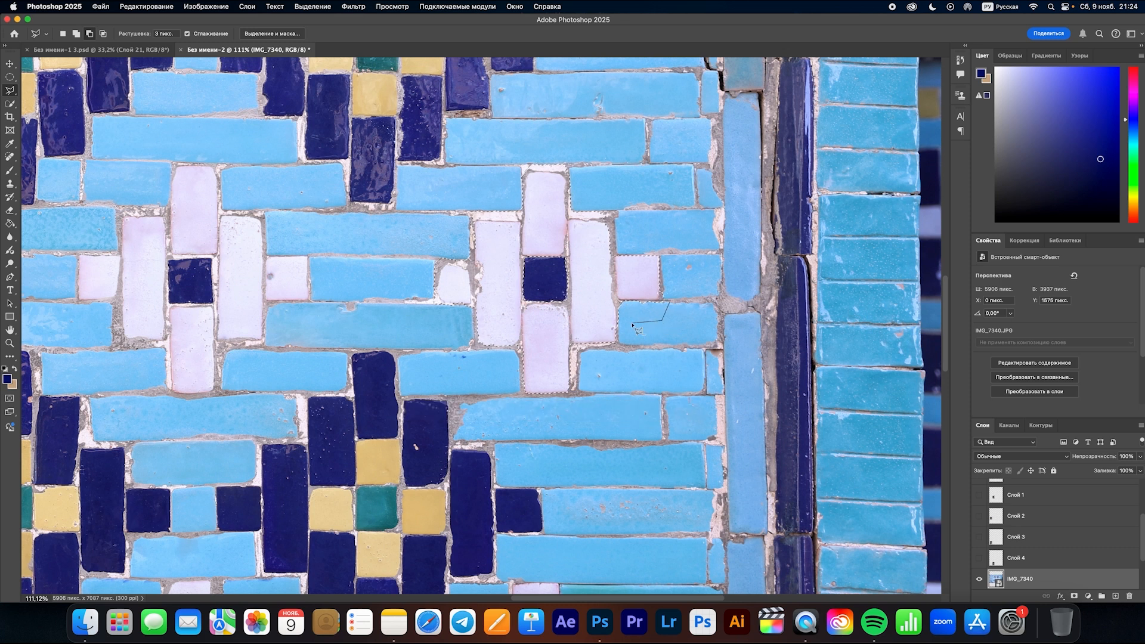
pyautogui.doubleClick(632, 324)
pyautogui.click(659, 288)
pyautogui.doubleClick(679, 284)
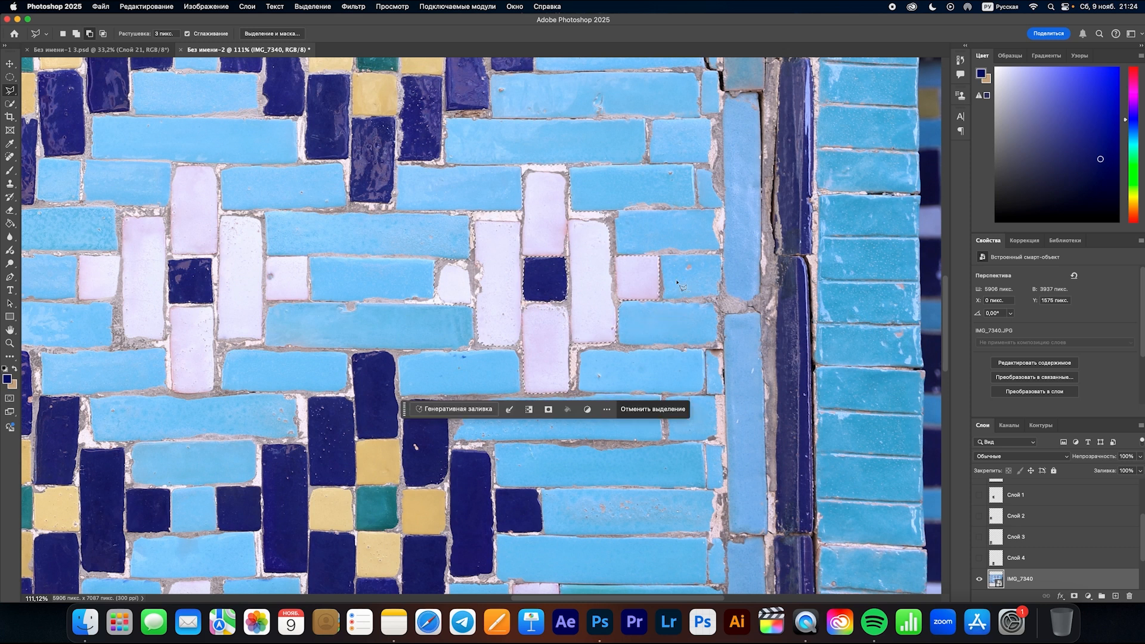
pyautogui.click(474, 225)
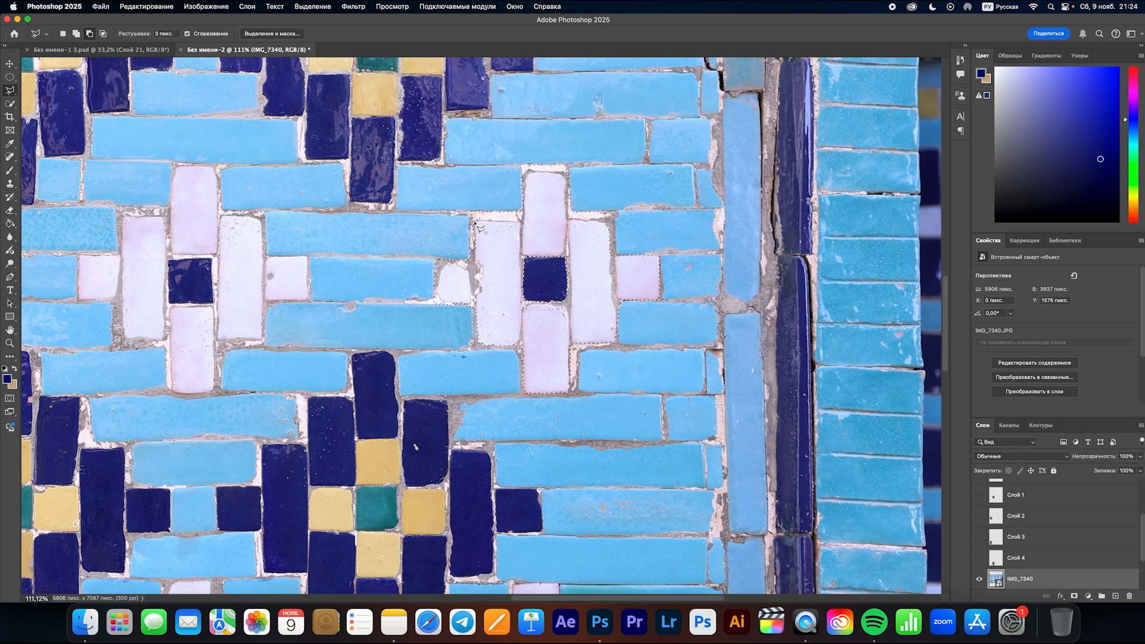
pyautogui.doubleClick(523, 184)
# - Copy the selected white flower tiles to a new layer and check the cutout by briefly hiding the IMG_7340 photo
pyautogui.scroll(-1, 523, 184)
pyautogui.scroll(-5, 569, 340)
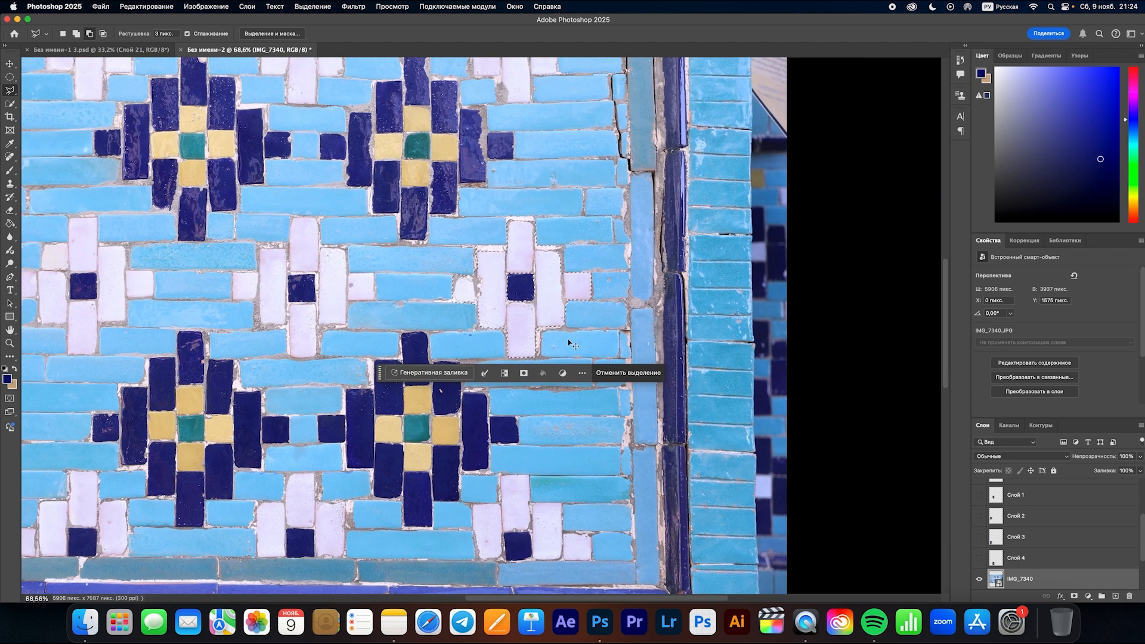
pyautogui.press('super+j')
pyautogui.scroll(-2, 982, 564)
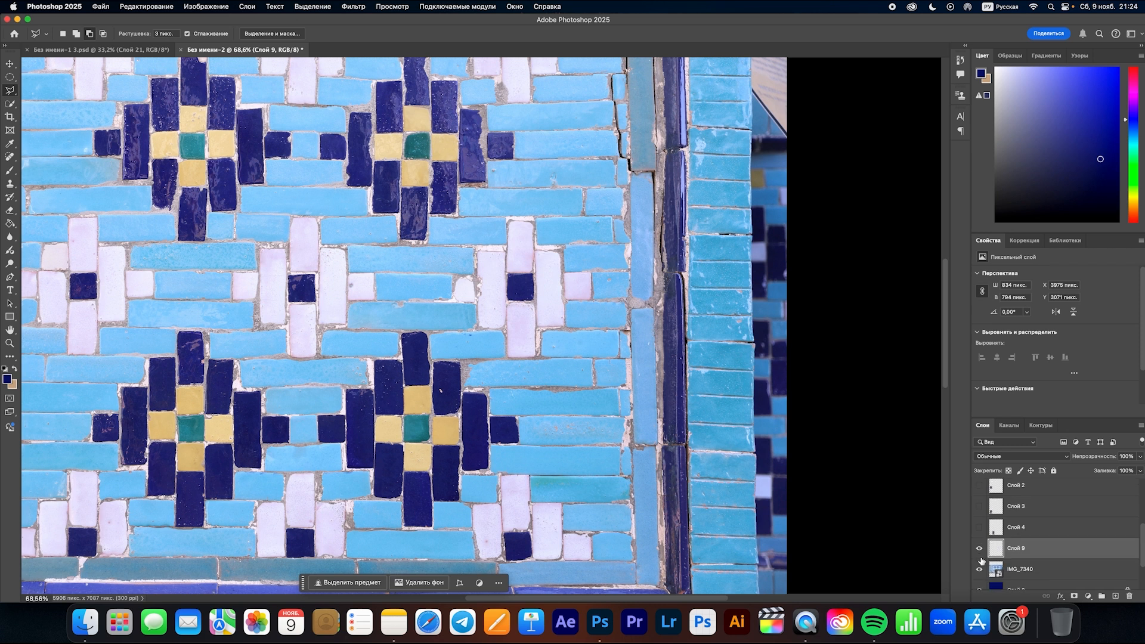
pyautogui.click(979, 568)
pyautogui.click(979, 569)
# - Quick-select the yellow tile below the green centre of the lower-left flower on IMG_7340 and copy it to a new layer
pyautogui.press('w')
pyautogui.scroll(1, 492, 322)
pyautogui.scroll(-2, 206, 429)
pyautogui.press('super+plus')
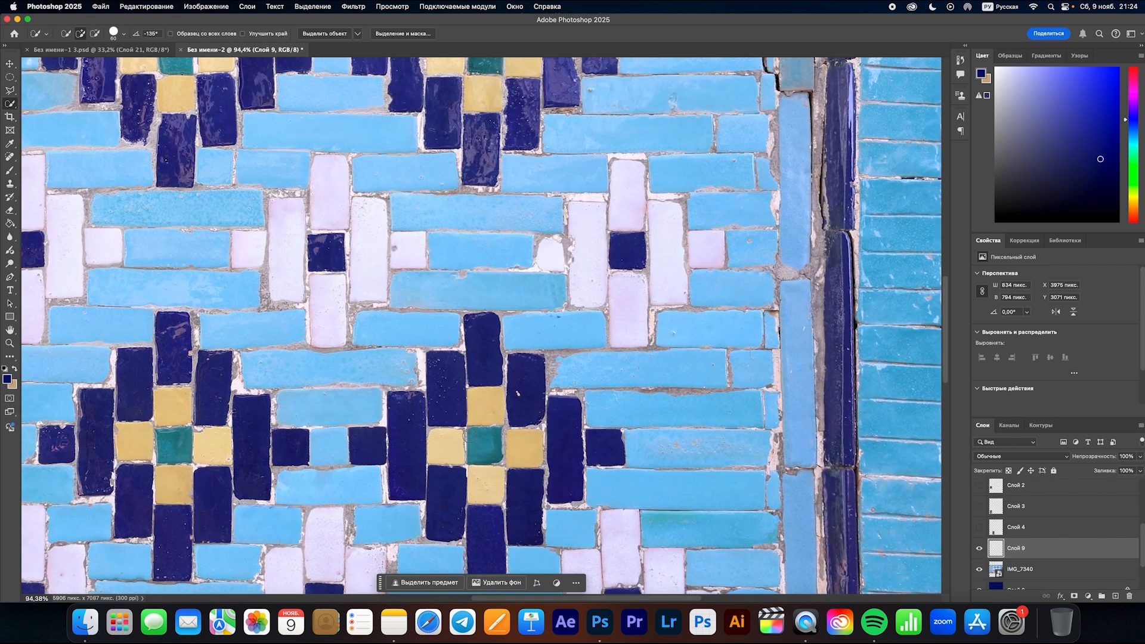
pyautogui.scroll(-2, 472, 427)
pyautogui.press('super+plus')
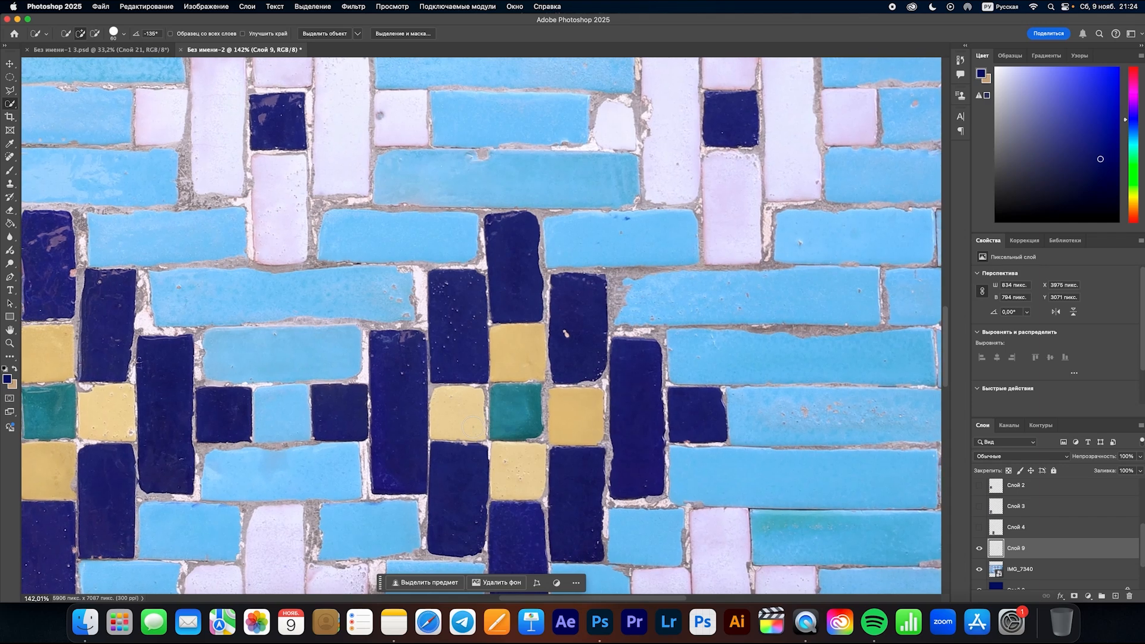
pyautogui.scroll(-3, 472, 427)
pyautogui.scroll(3, 302, 365)
pyautogui.scroll(3, 339, 258)
pyautogui.scroll(2, 619, 234)
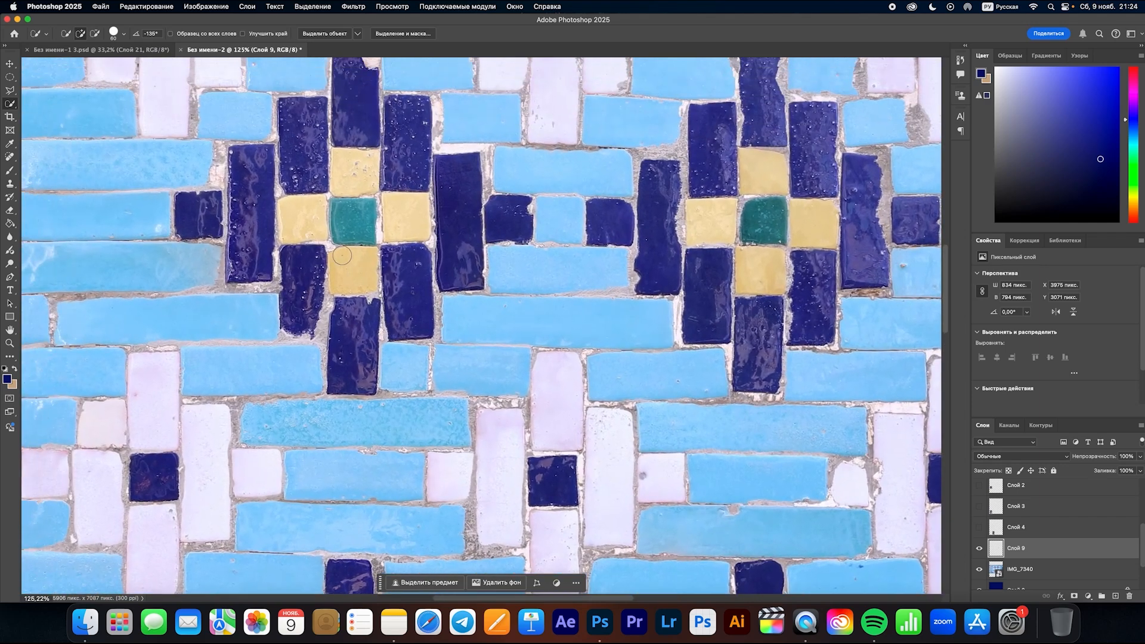
pyautogui.hscroll(3, 619, 234)
pyautogui.scroll(5, 563, 345)
pyautogui.hscroll(-1, 563, 345)
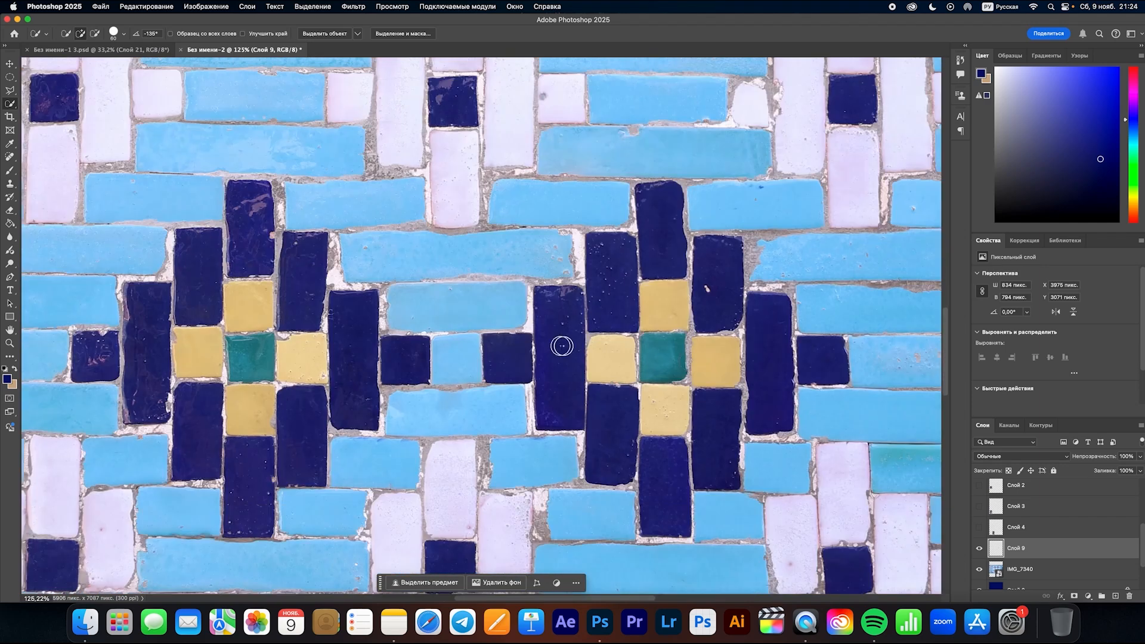
pyautogui.press('super+z')
pyautogui.press('super+z')
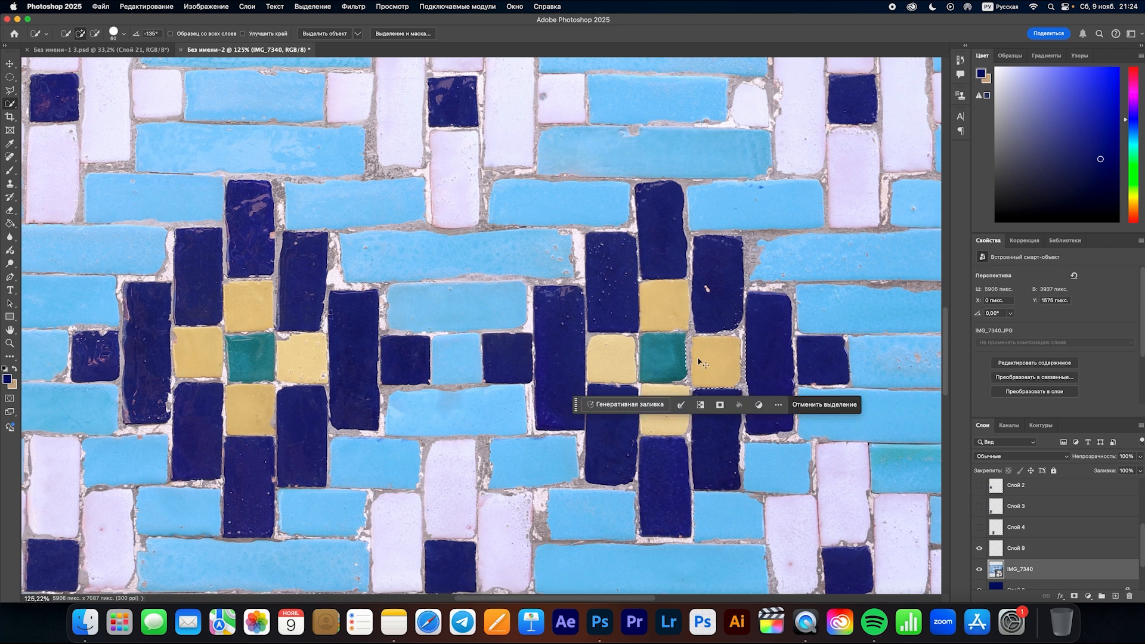
pyautogui.hscroll(-2, 697, 356)
pyautogui.click(288, 414)
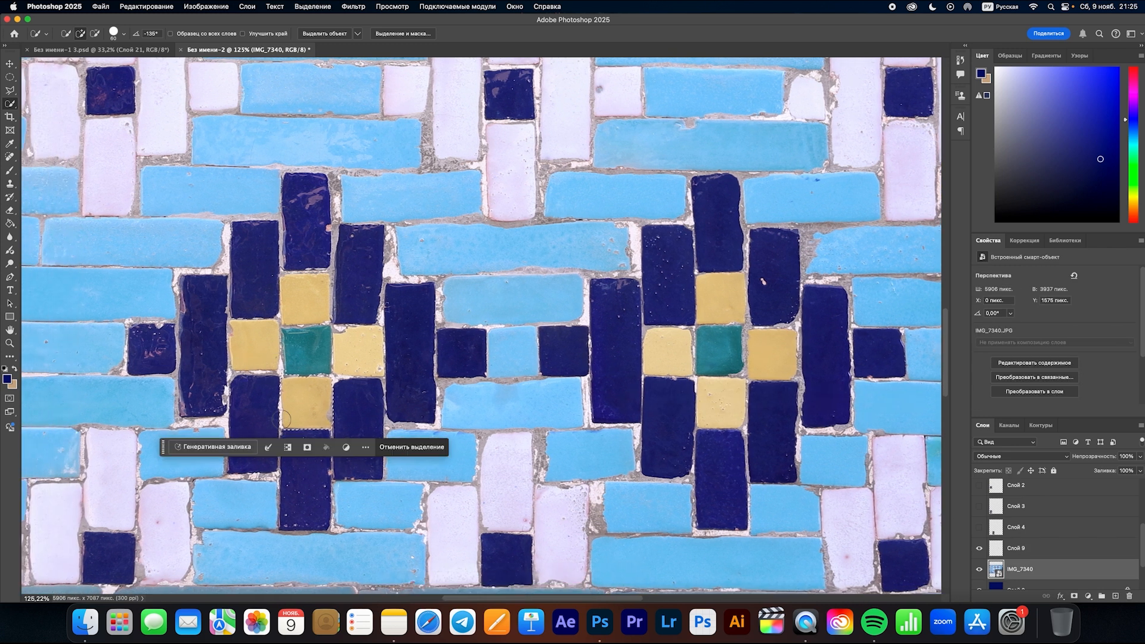
pyautogui.press('super+j')
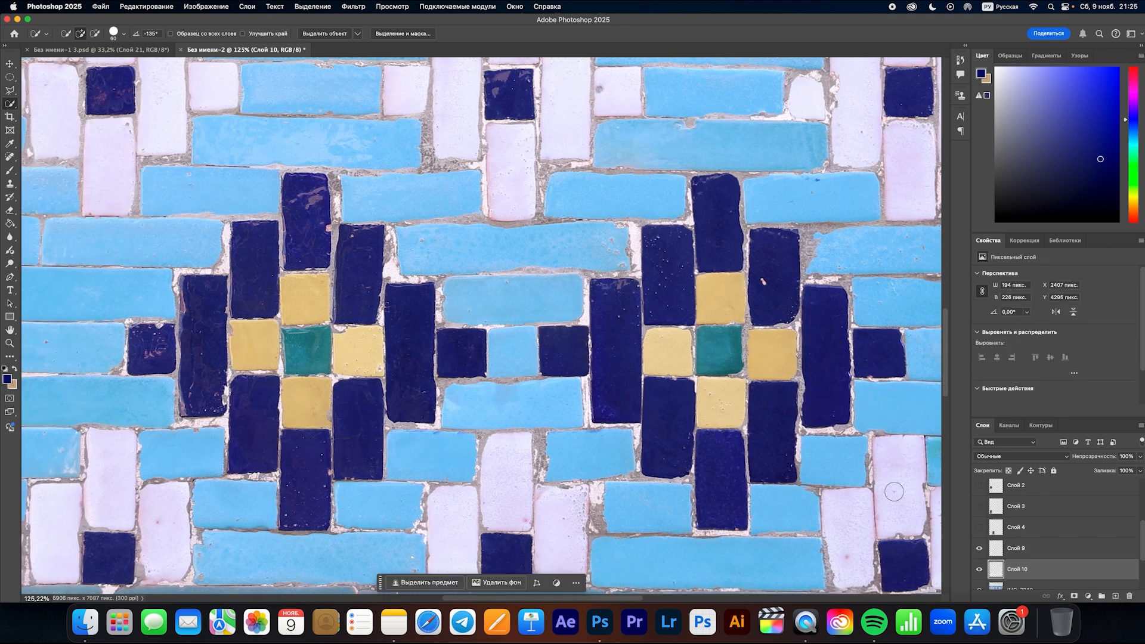
# - Inspect the yellow tile cutout with the photo hidden, restore the photo and compare against the reference collage Без имени-1 3.psd
pyautogui.scroll(-3, 980, 529)
pyautogui.click(980, 527)
pyautogui.click(980, 527)
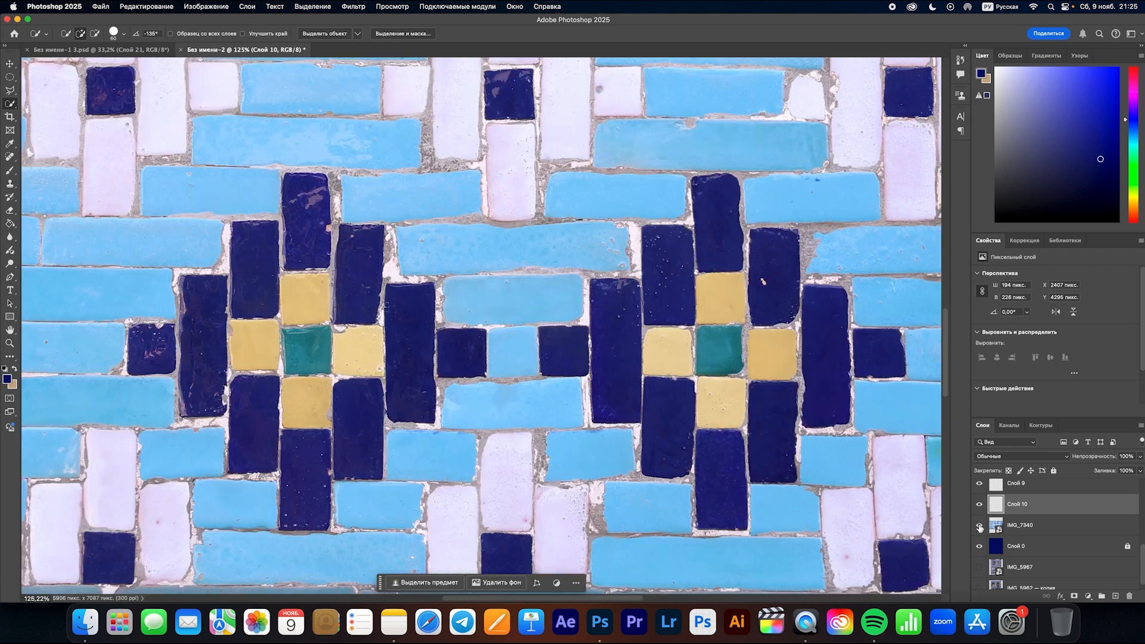
pyautogui.click(979, 526)
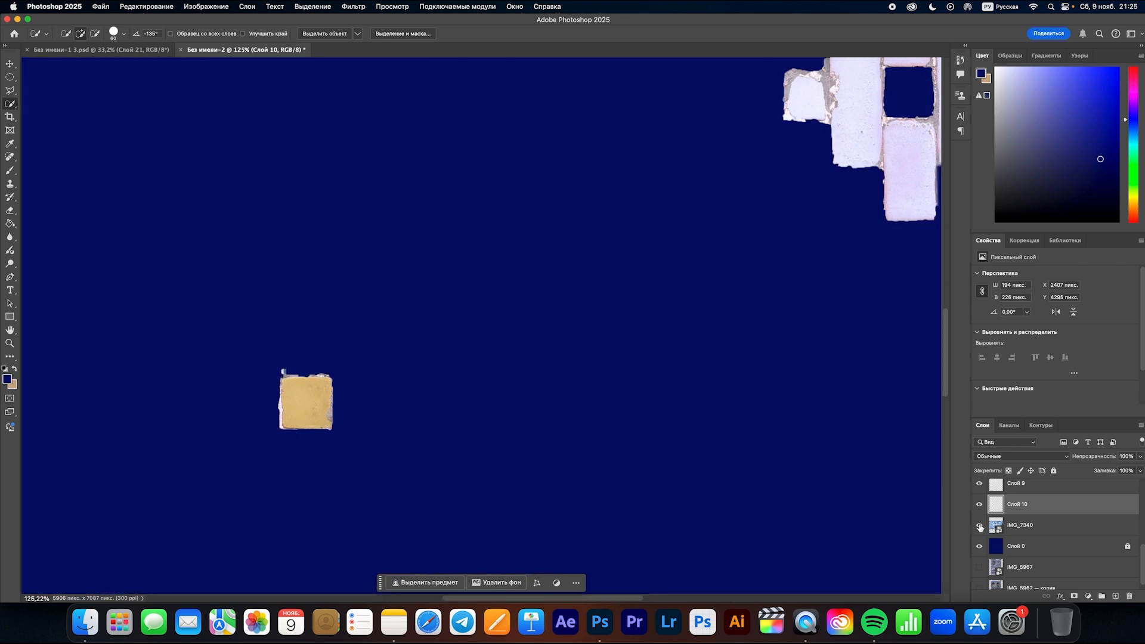
pyautogui.click(980, 527)
pyautogui.scroll(-5, 487, 360)
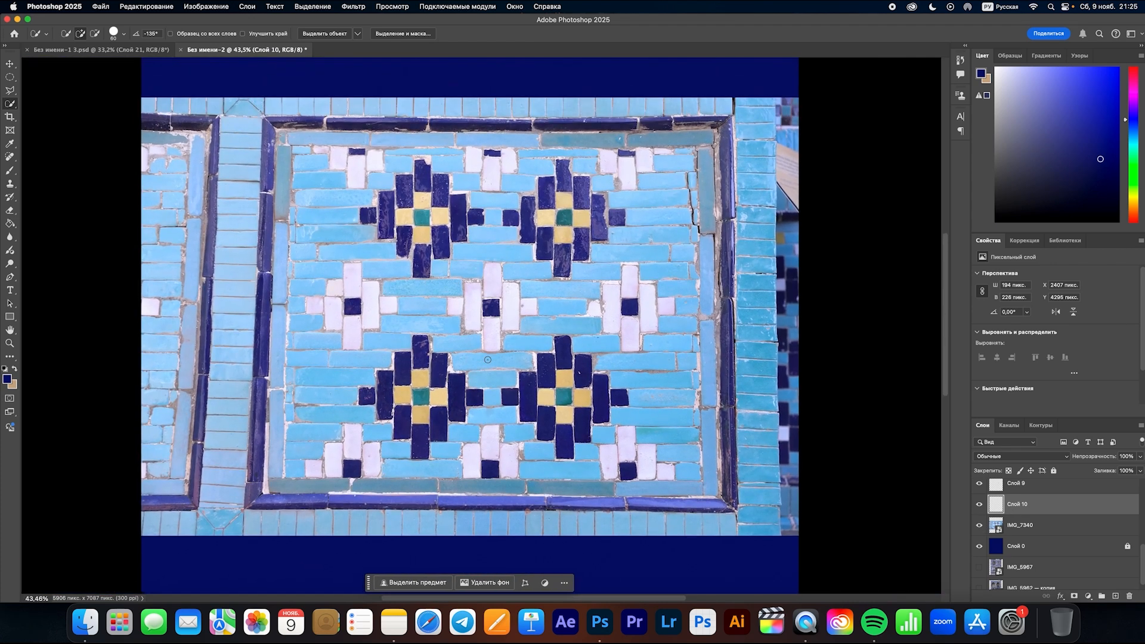
pyautogui.hscroll(1, 487, 360)
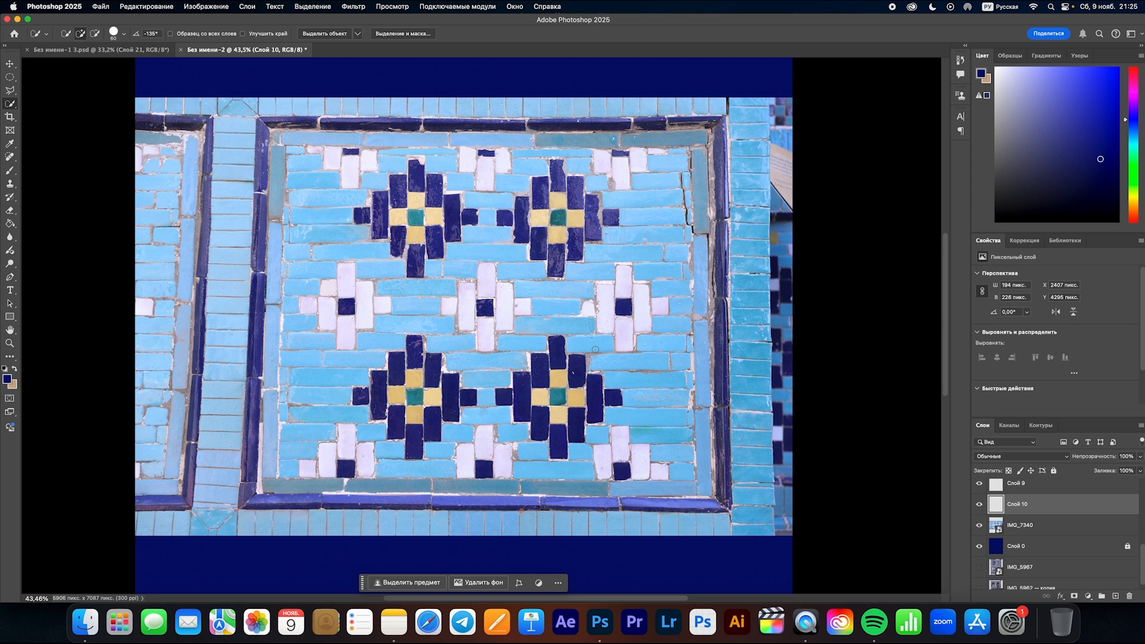
pyautogui.scroll(2, 595, 349)
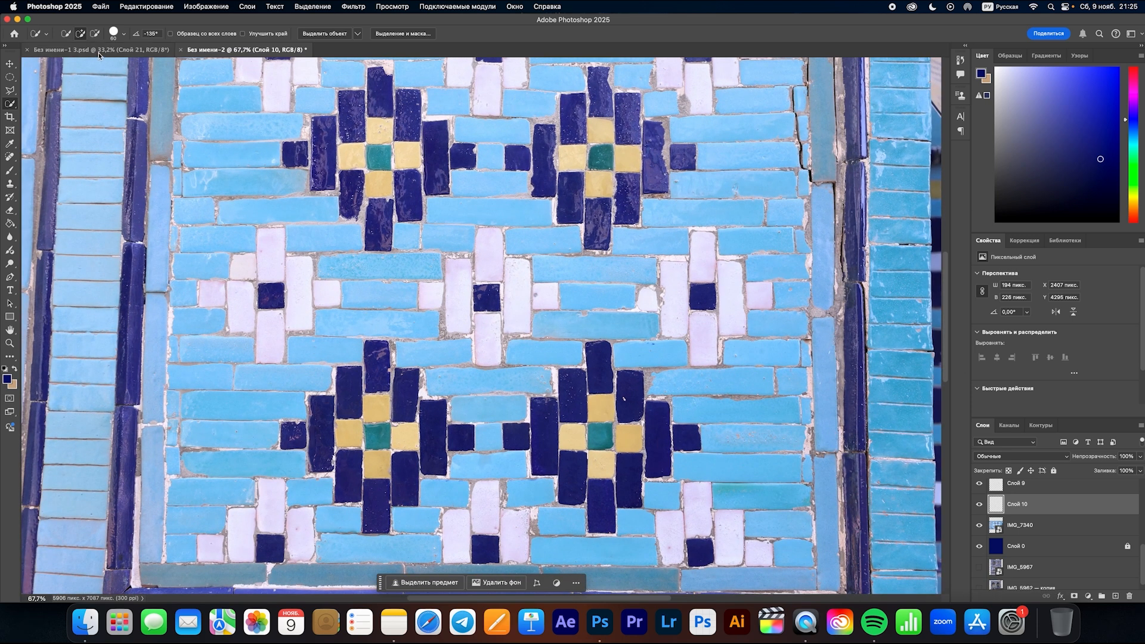
pyautogui.click(98, 50)
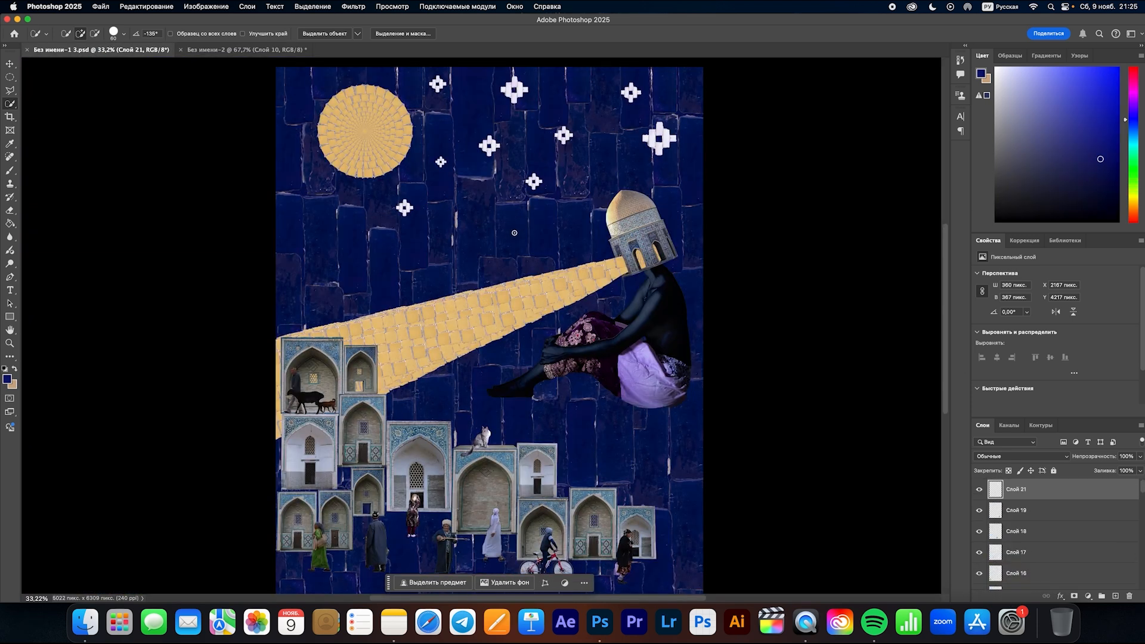
pyautogui.click(246, 53)
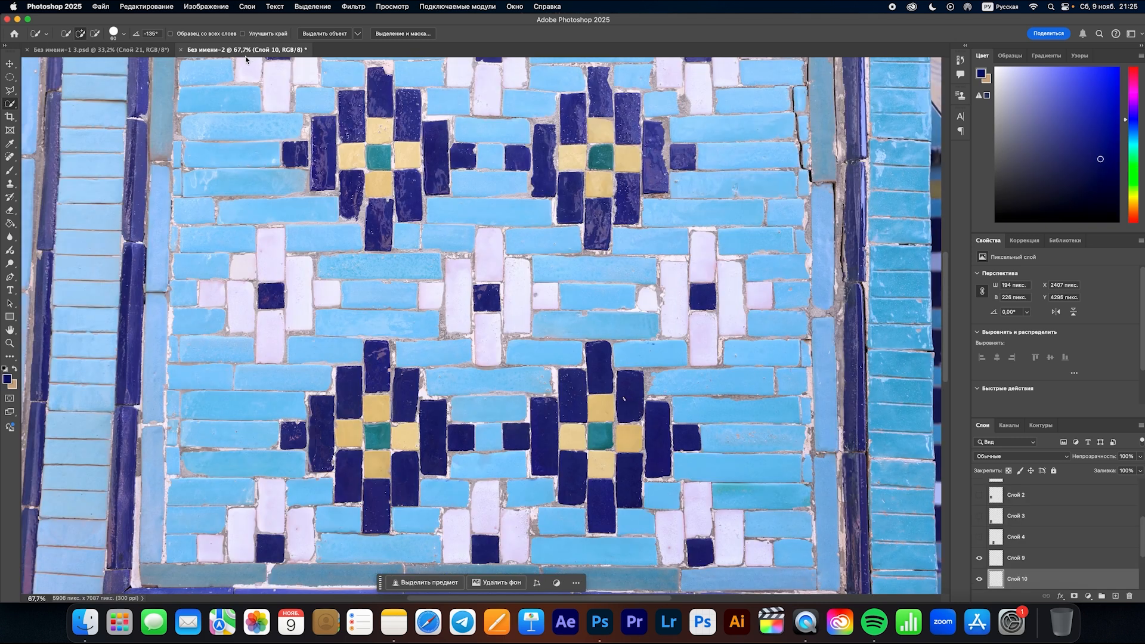
# - Quick-select the tall dark blue tile on the right side of the lower-left flower on IMG_7340 and copy it to a new layer
pyautogui.scroll(-2, 515, 390)
pyautogui.scroll(3, 516, 391)
pyautogui.scroll(-2, 511, 388)
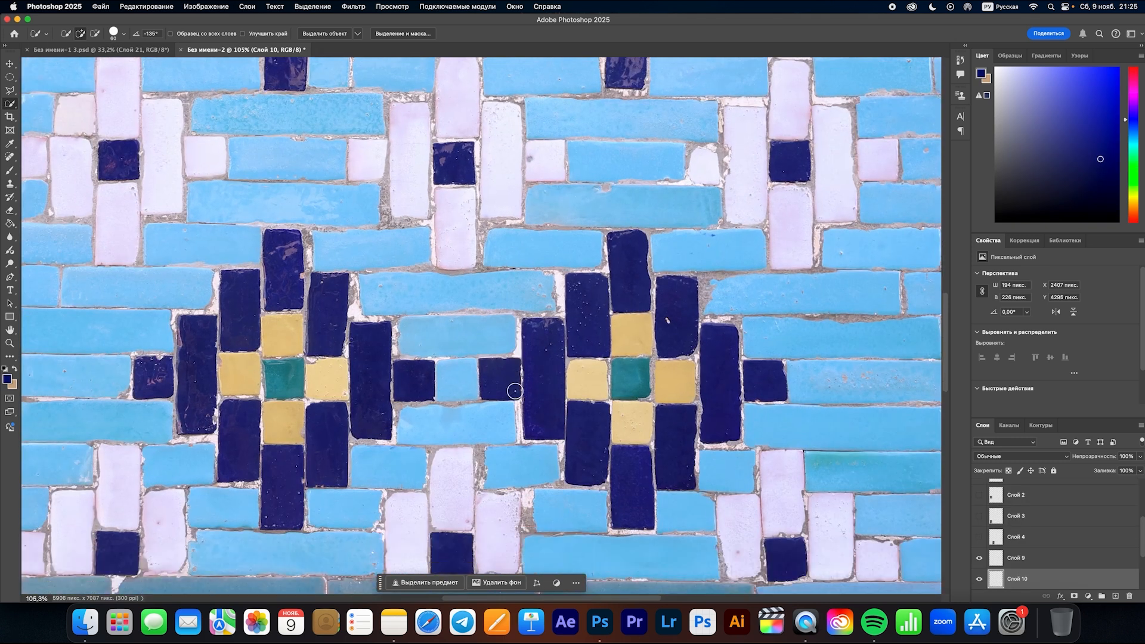
pyautogui.scroll(1, 367, 401)
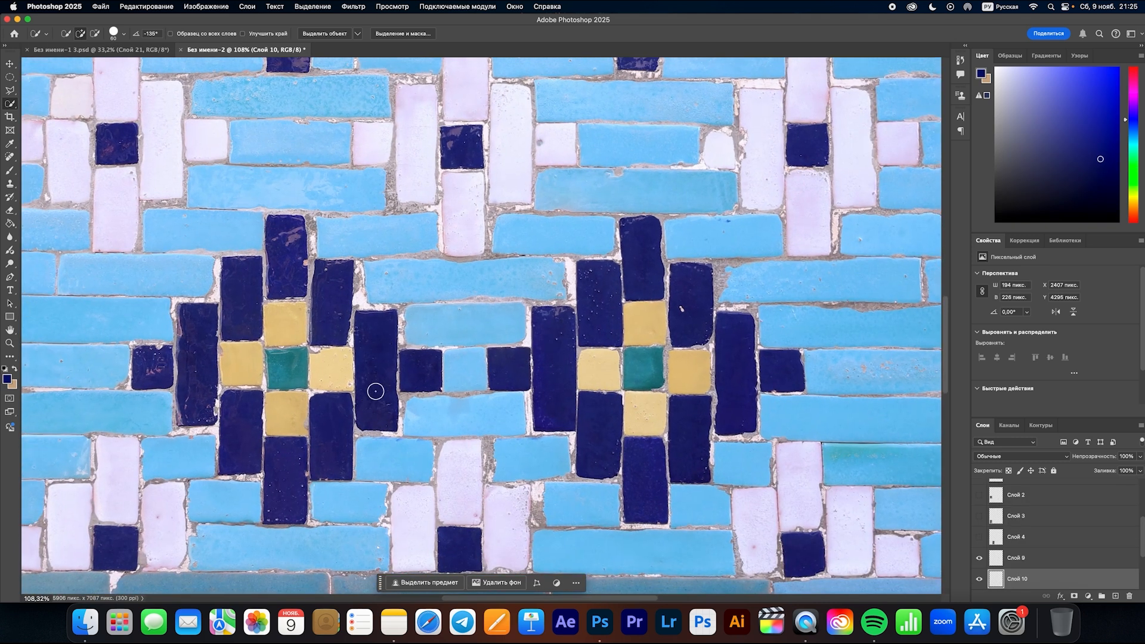
pyautogui.scroll(-3, 1026, 538)
pyautogui.click(1023, 533)
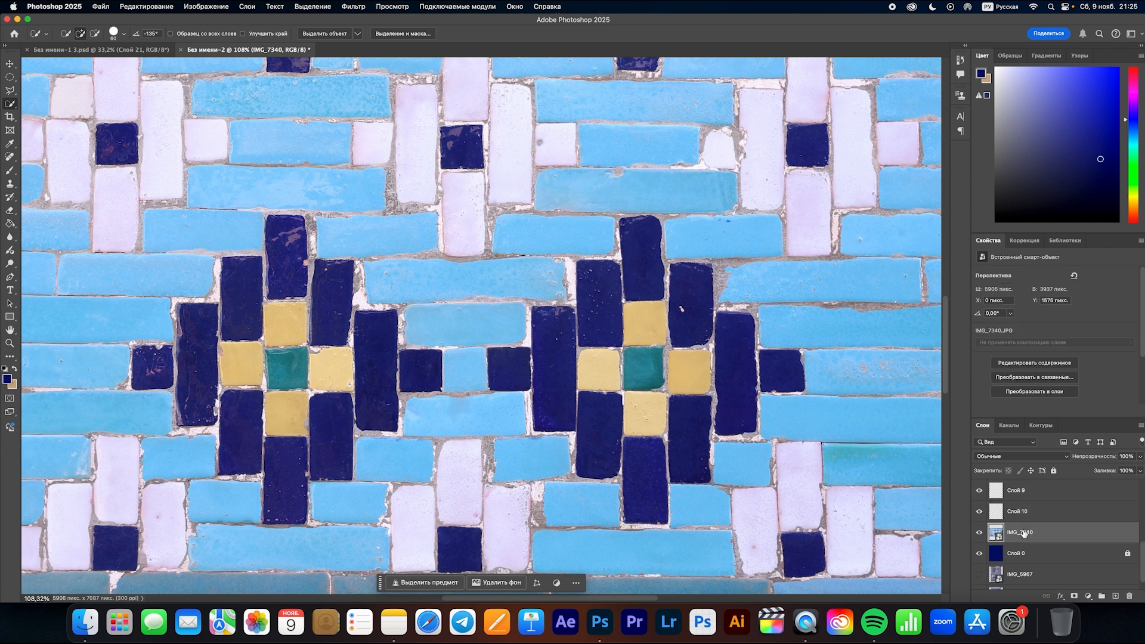
pyautogui.click(373, 351)
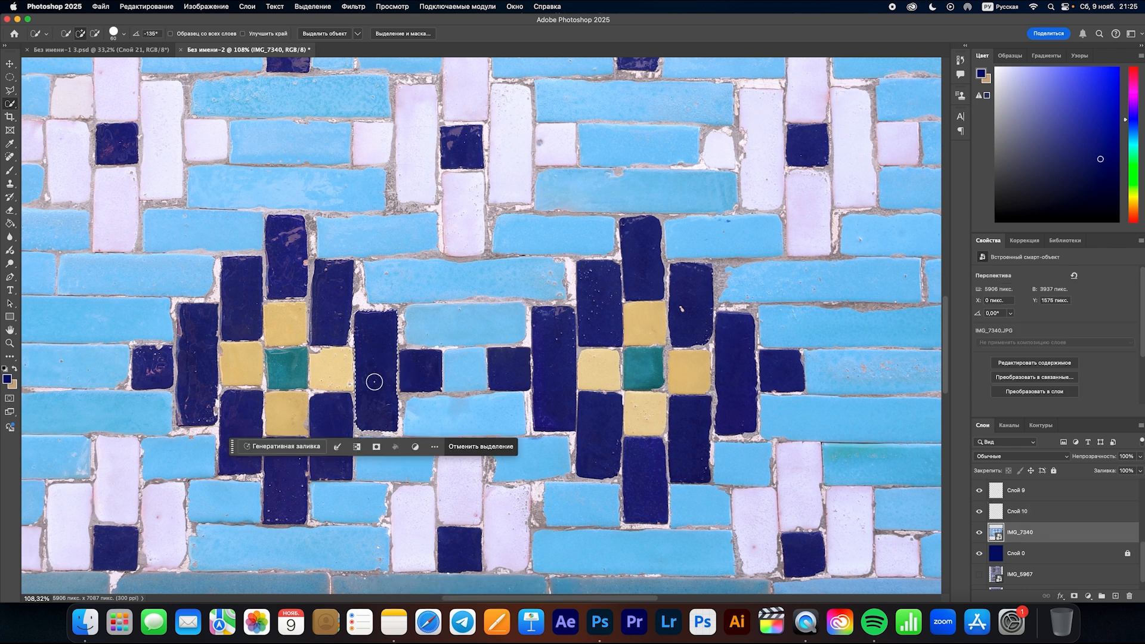
pyautogui.press('cmd+j')
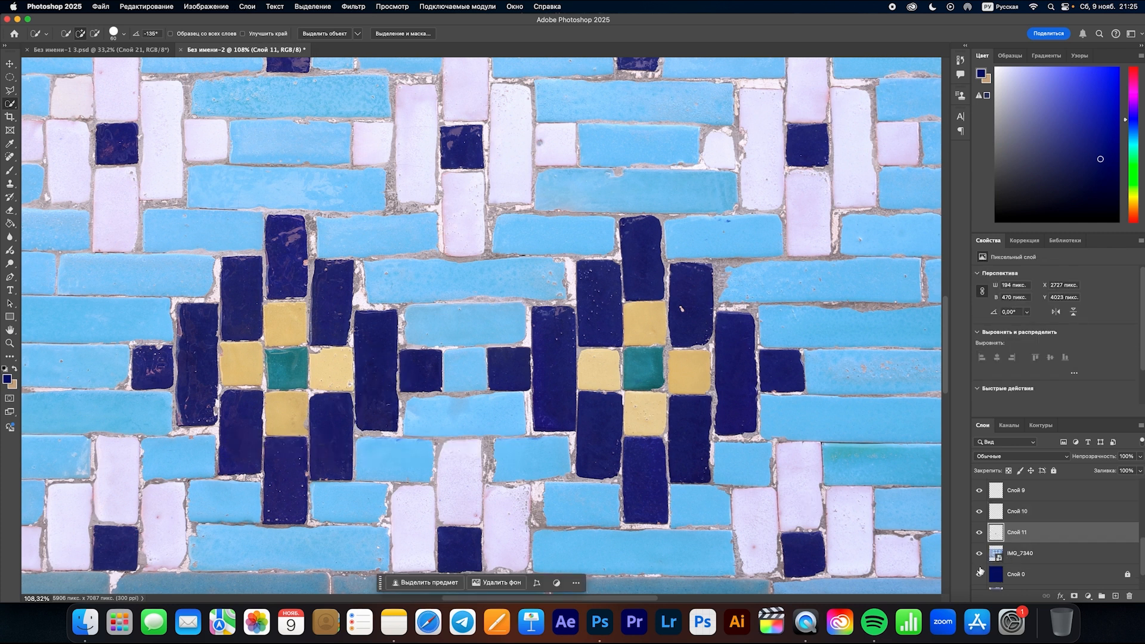
# - Hide the IMG_7340 photo and stack the Слой 0 background above it, locking Слой 0 again
pyautogui.click(979, 552)
pyautogui.click(1025, 554)
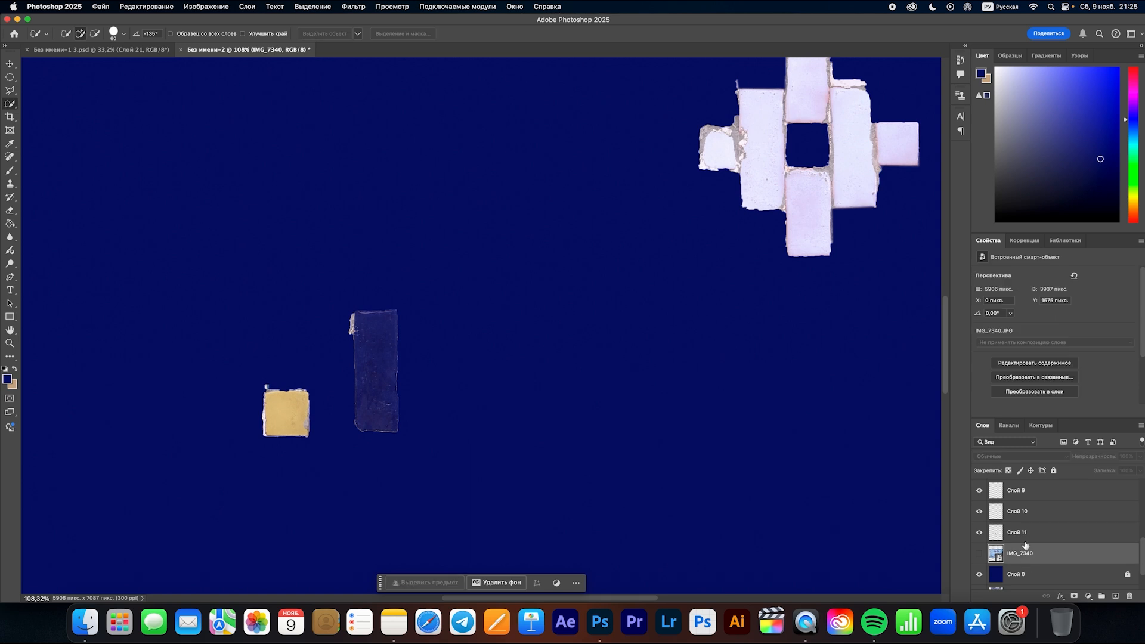
pyautogui.scroll(-2, 1026, 546)
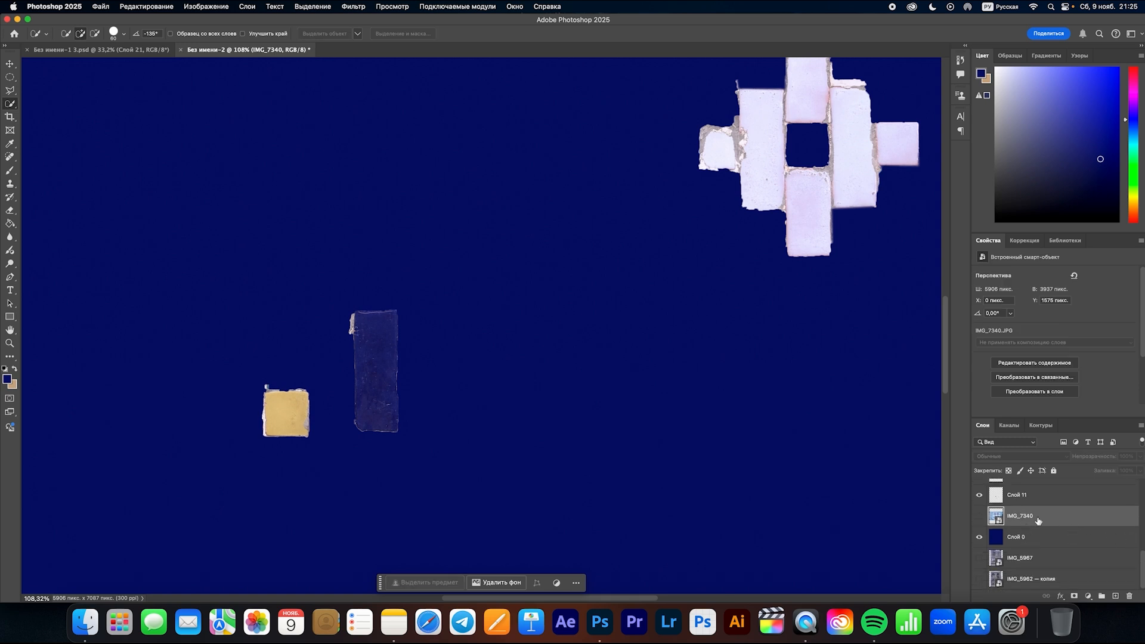
pyautogui.moveTo(1037, 540); pyautogui.dragTo(1033, 522)
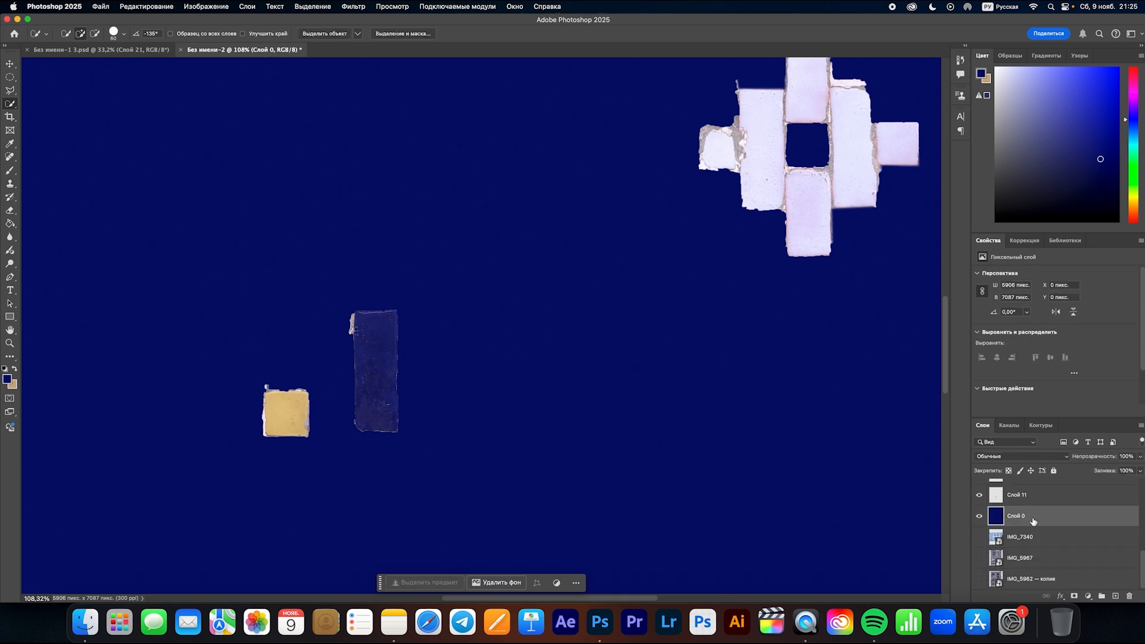
pyautogui.click(1053, 470)
pyautogui.scroll(2, 1014, 535)
pyautogui.press('super+minus')
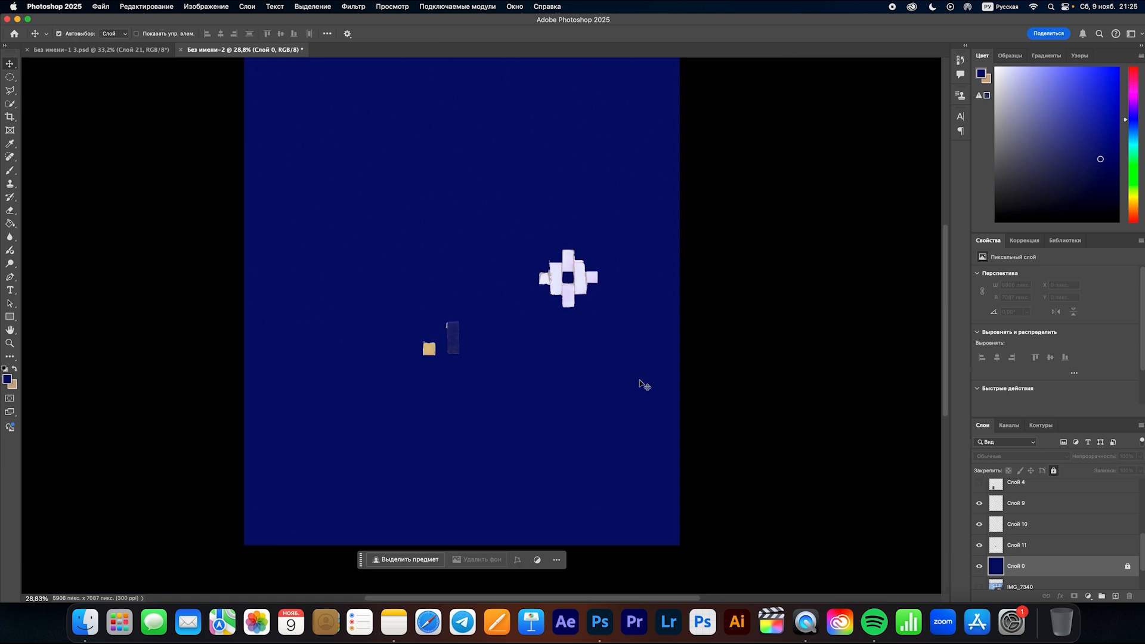
# - Hide the cutout layers Слой 9, Слой 10 and Слой 11 so only the dark blue background shows
pyautogui.moveTo(629, 383); pyautogui.dragTo(270, 190)
pyautogui.scroll(3, 556, 279)
pyautogui.moveTo(573, 368); pyautogui.dragTo(564, 162)
pyautogui.click(1014, 502)
pyautogui.click(979, 503)
pyautogui.click(978, 524)
pyautogui.click(979, 545)
# - Place the pexels-axp-photography-16534573 photo from the watching lighthouse folder onto the collage at its fitted size
pyautogui.press('super+Tab')
pyautogui.click(389, 315)
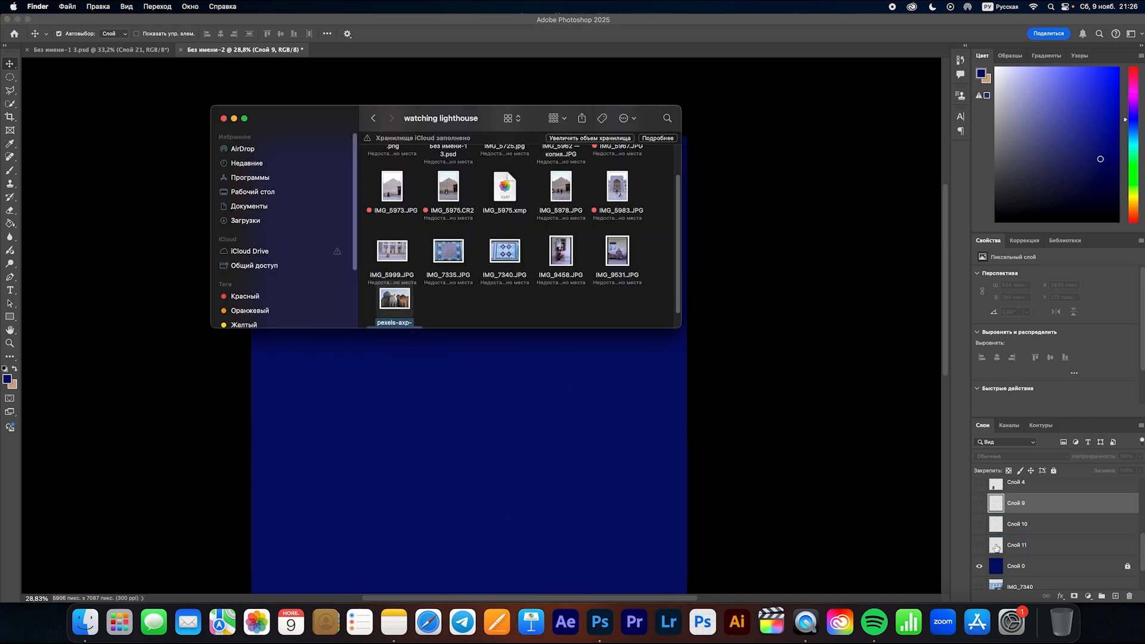
pyautogui.moveTo(996, 547); pyautogui.dragTo(996, 549)
pyautogui.click(529, 538)
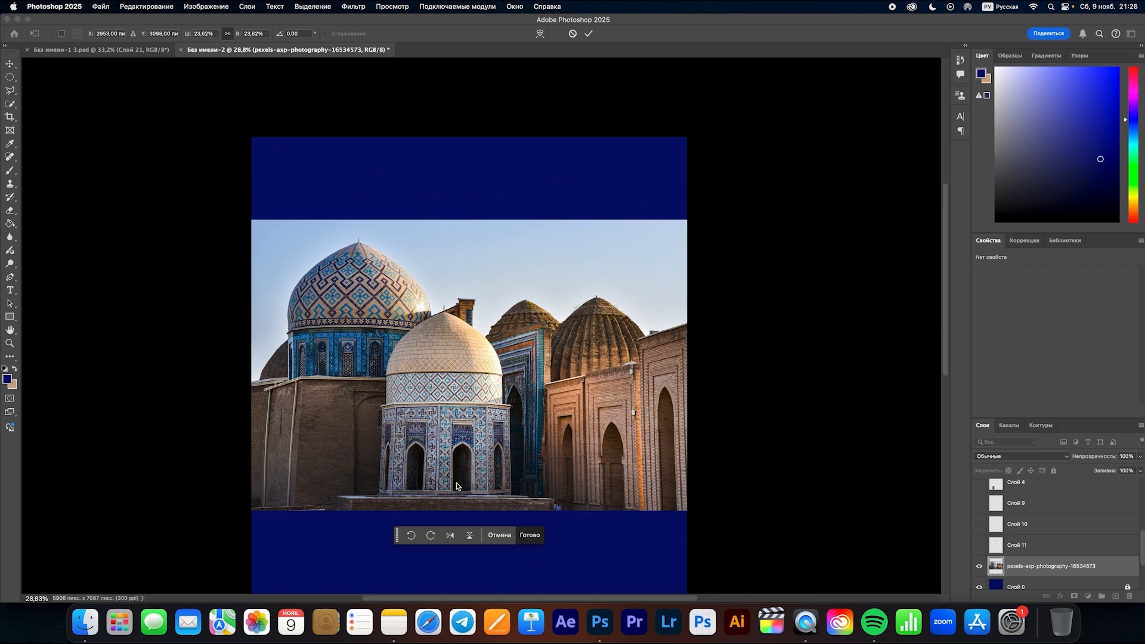
# - Outline the front mosaic building with its beige dome on the placed photo using the Polygonal Lasso
pyautogui.scroll(-2, 530, 538)
pyautogui.scroll(5, 406, 438)
pyautogui.scroll(2, 406, 438)
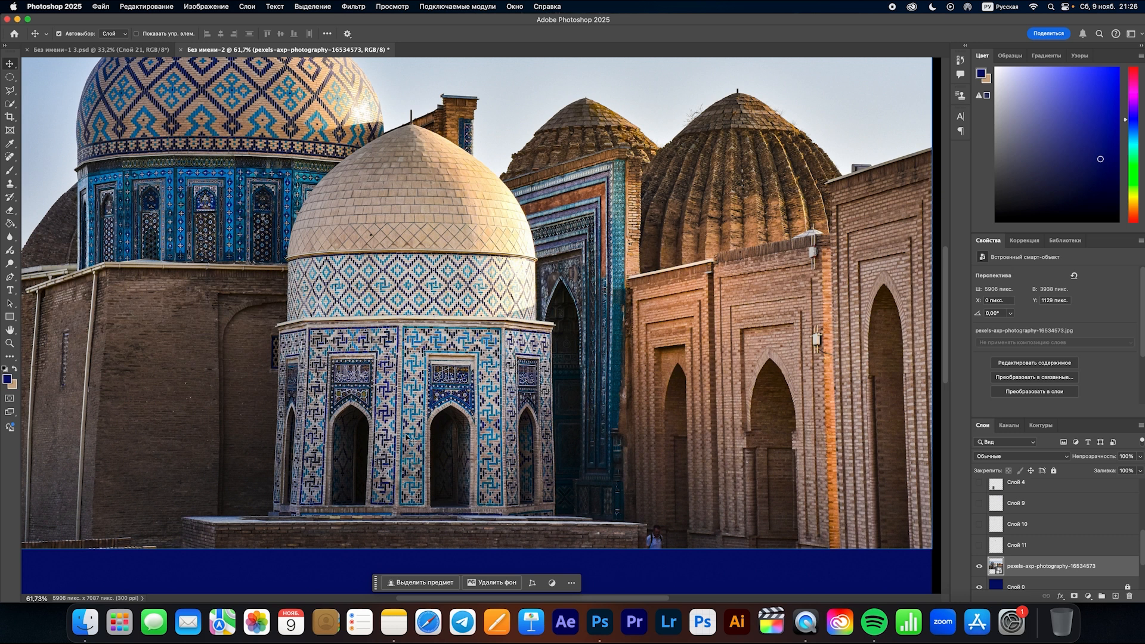
pyautogui.scroll(-5, 409, 457)
pyautogui.scroll(2, 350, 460)
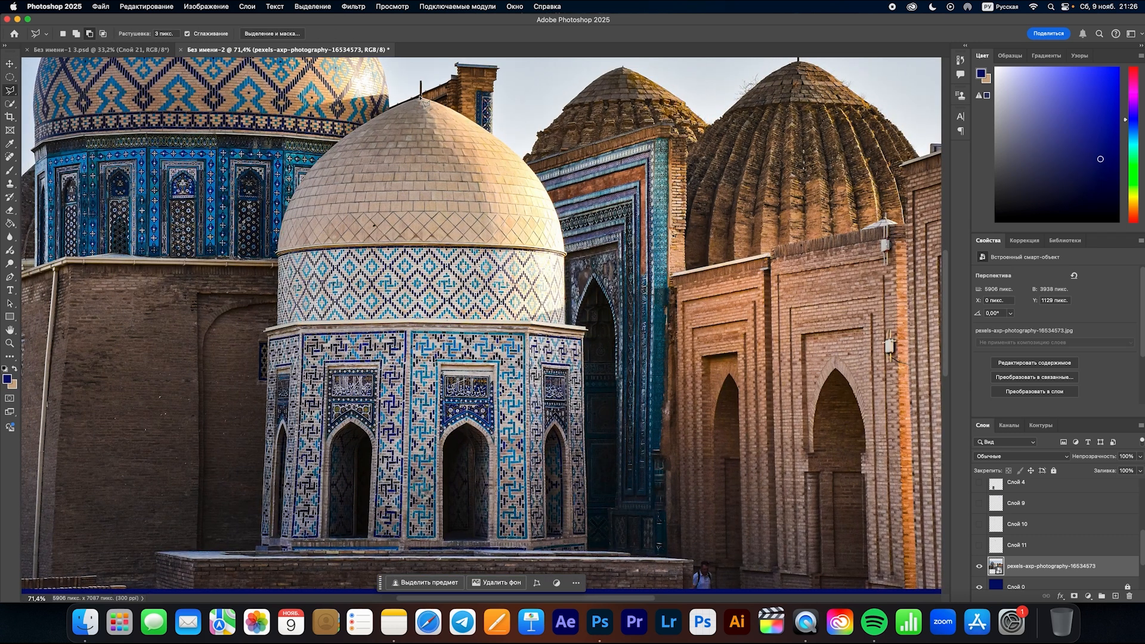
pyautogui.click(421, 98)
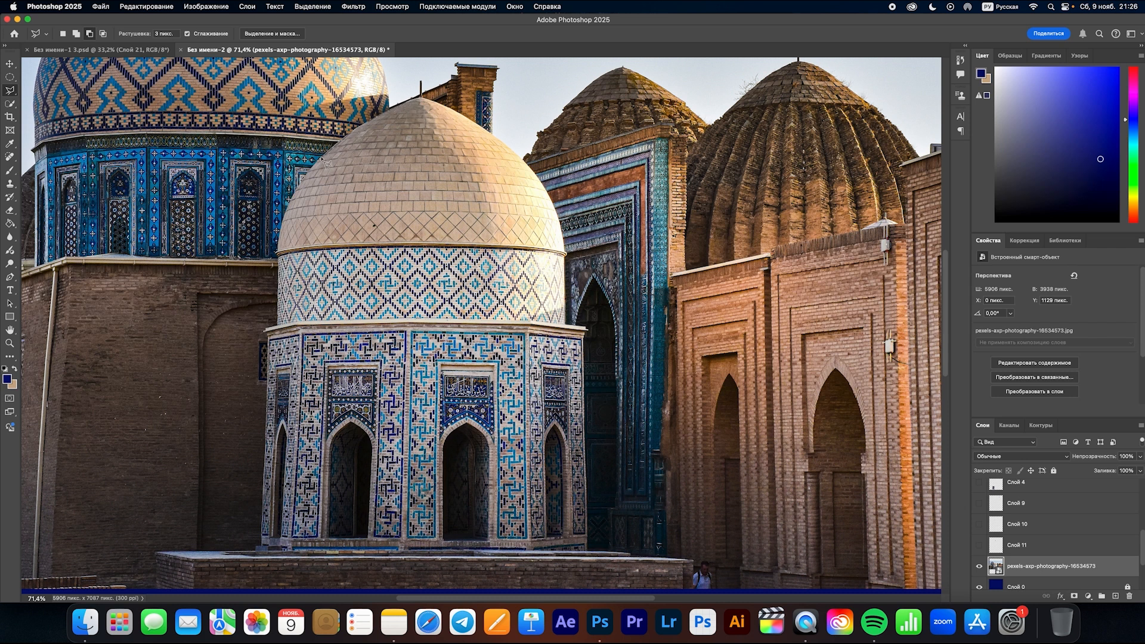
pyautogui.click(277, 253)
pyautogui.click(277, 325)
pyautogui.click(265, 330)
pyautogui.click(262, 548)
pyautogui.click(588, 550)
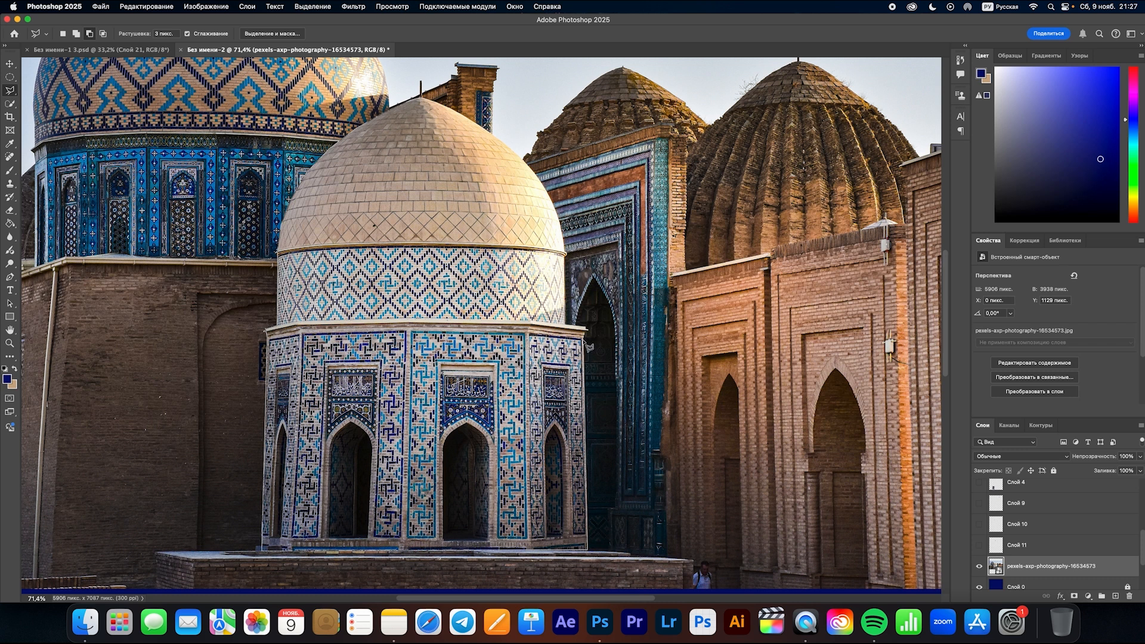
pyautogui.click(586, 329)
pyautogui.scroll(-3, 587, 328)
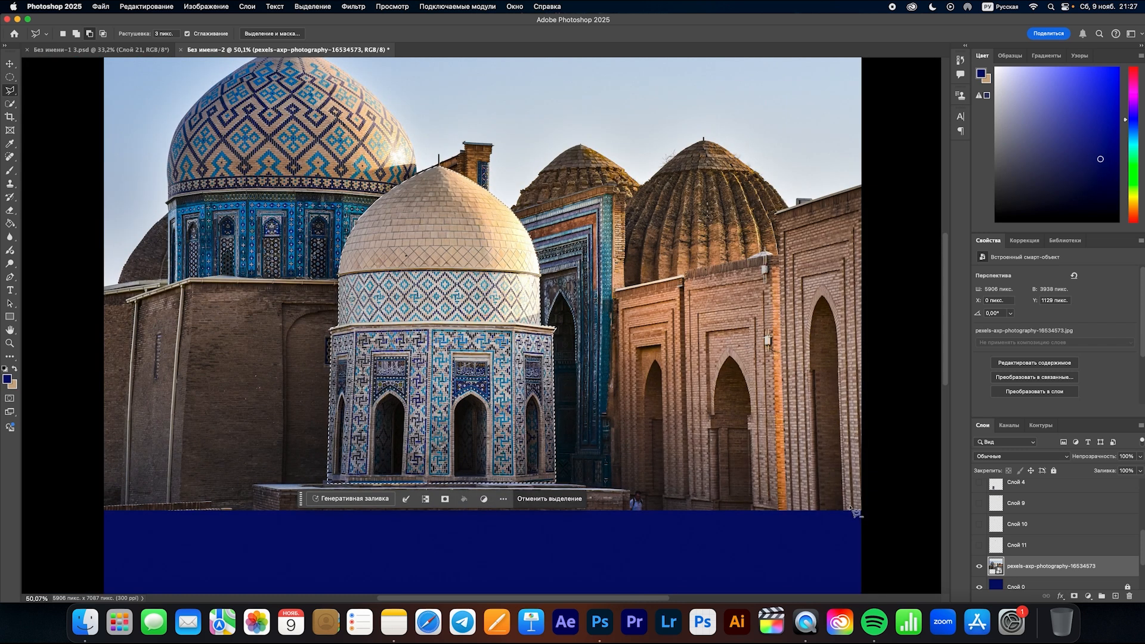
# - Copy the outlined domed building to a new layer and hide the source photo
pyautogui.press('super+j')
pyautogui.click(979, 570)
pyautogui.scroll(-2, 415, 394)
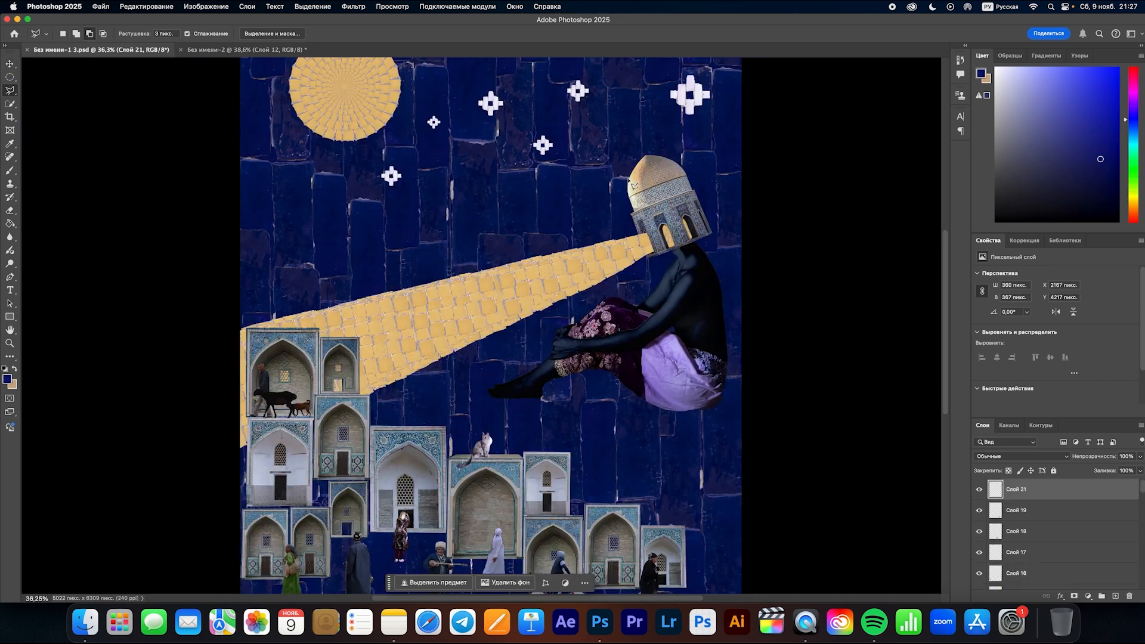
# - Examine how the domed building, yellow tile beam and seated figure fit together in Без имени-1 3.psd against the new cutout
pyautogui.scroll(3, 628, 179)
pyautogui.scroll(3, 628, 179)
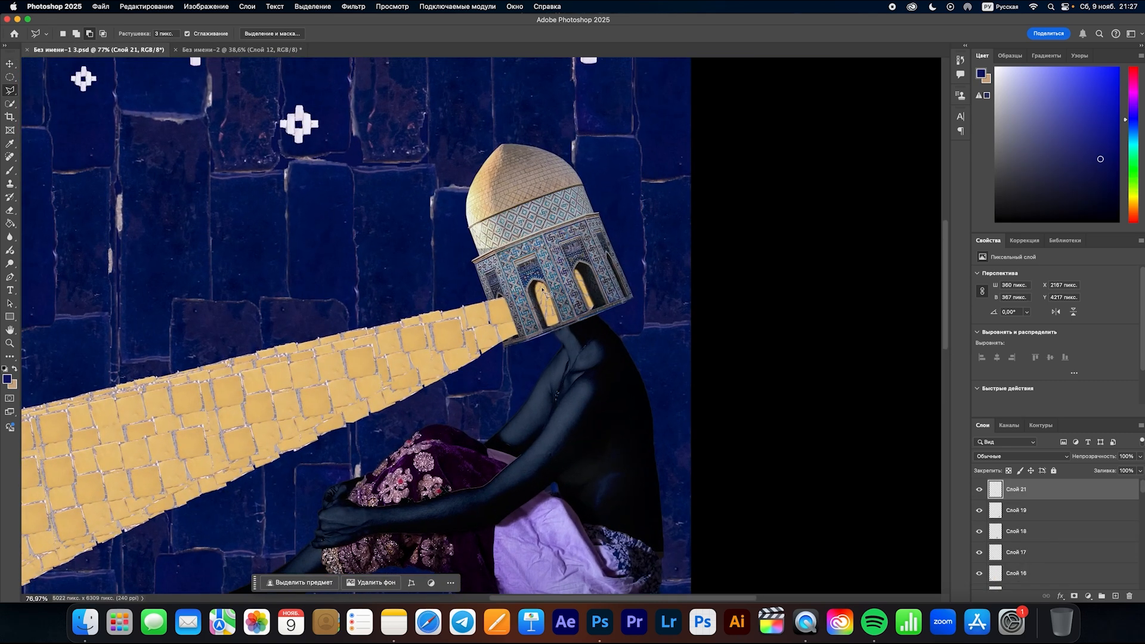
pyautogui.click(11, 64)
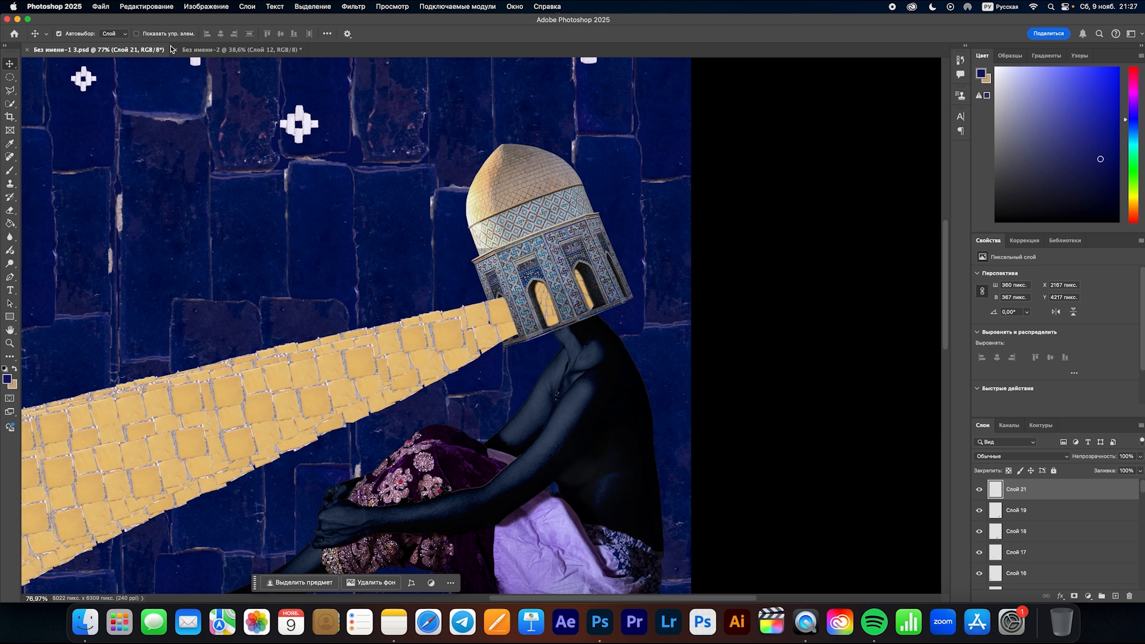
pyautogui.click(227, 50)
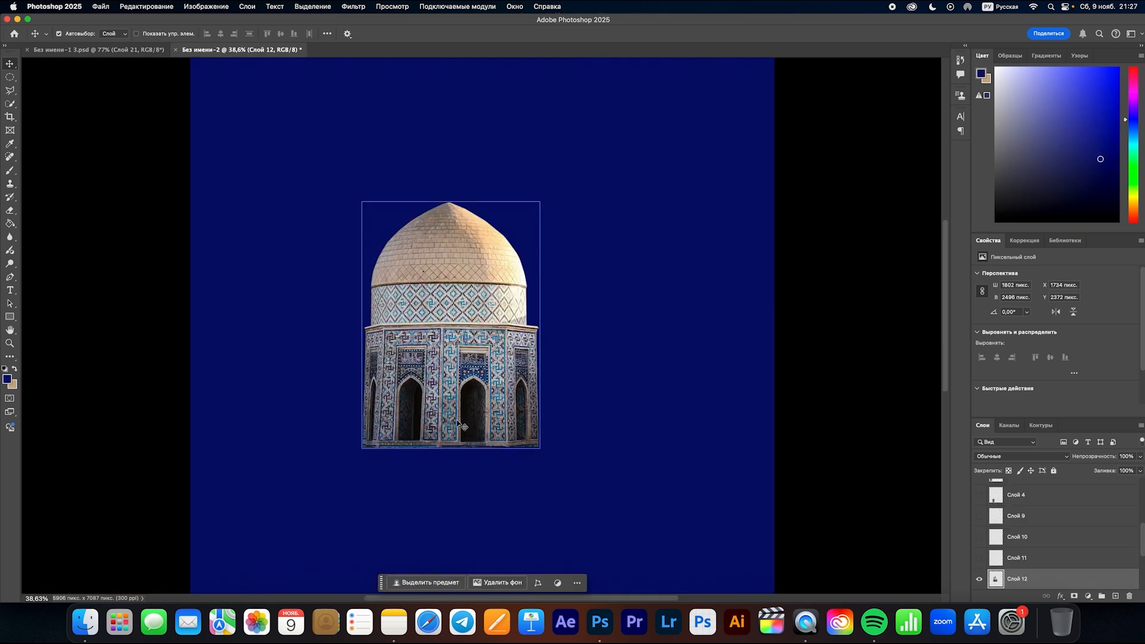
pyautogui.click(113, 50)
pyautogui.click(797, 305)
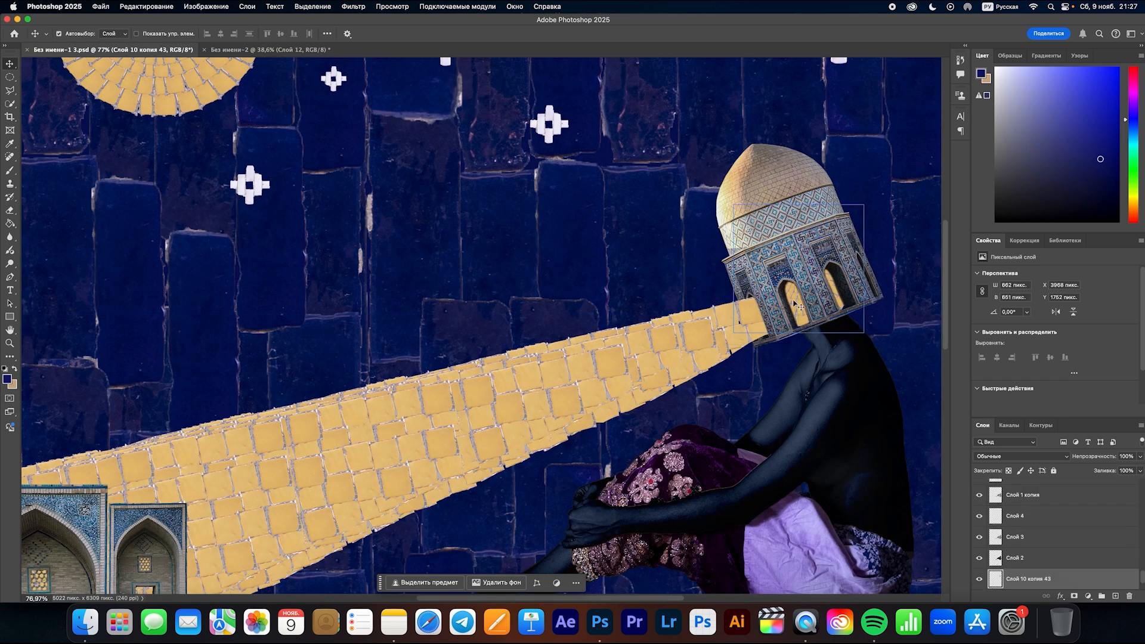
pyautogui.hscroll(3, 797, 306)
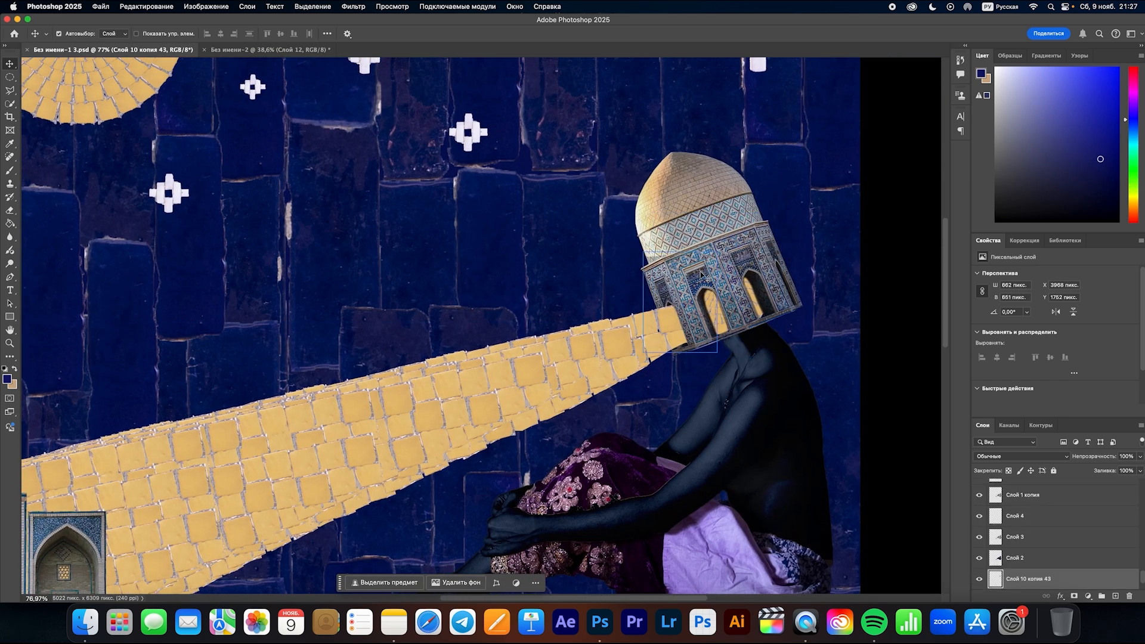
# - Move the mosaic wall fragment off the reference collage's domed building to inspect the beam's end, and undo the move
pyautogui.moveTo(676, 282); pyautogui.dragTo(658, 340)
pyautogui.moveTo(669, 281); pyautogui.dragTo(524, 240)
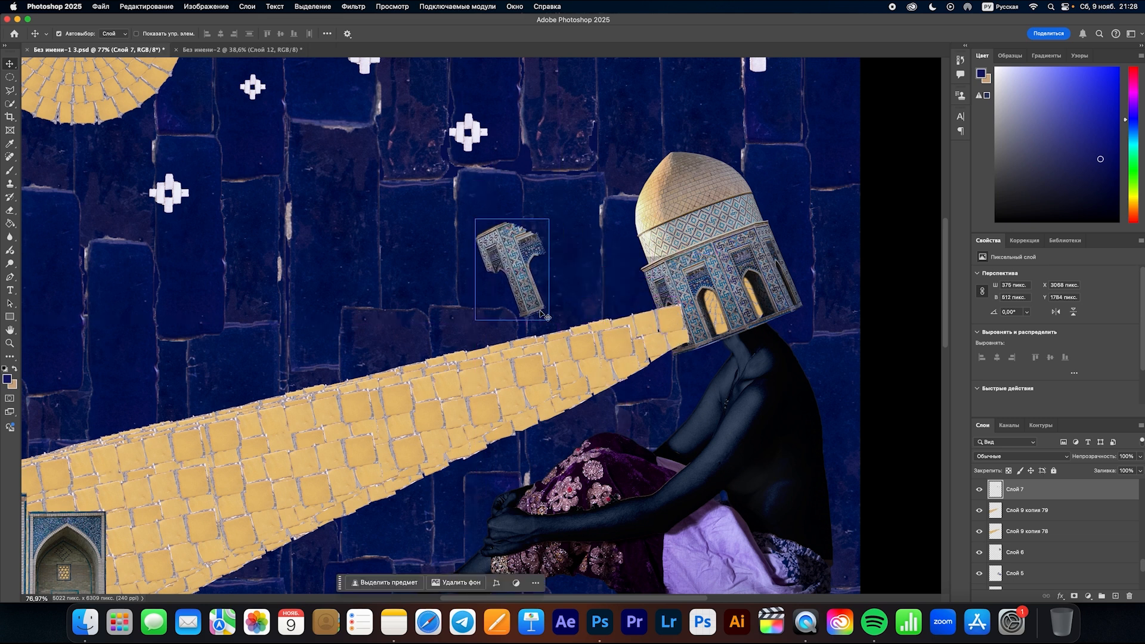
pyautogui.click(682, 319)
pyautogui.scroll(3, 681, 317)
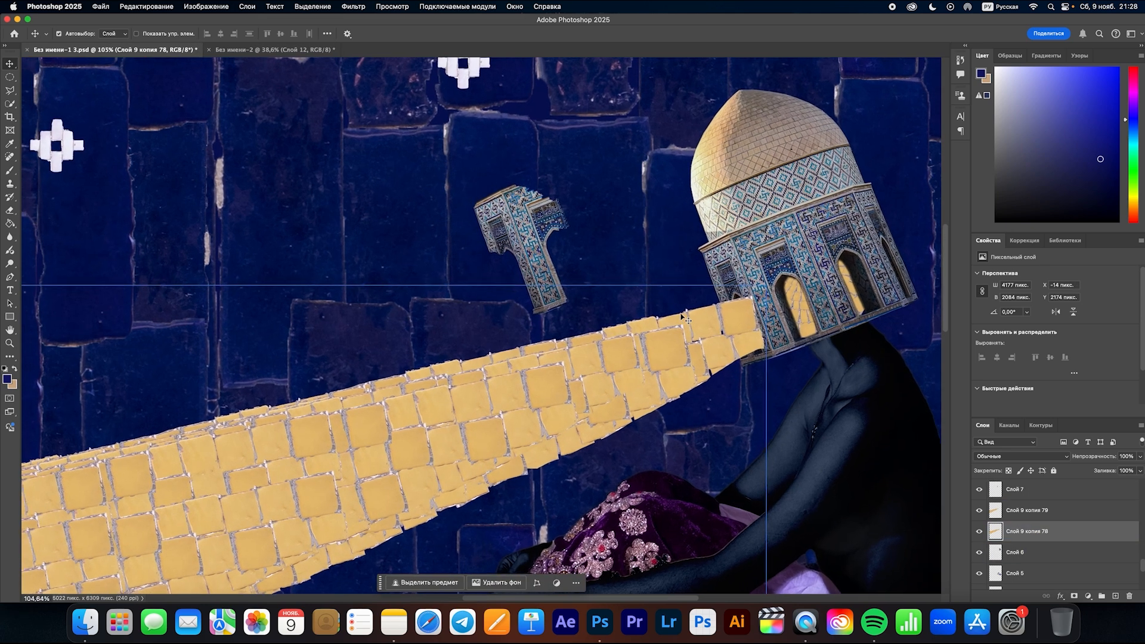
pyautogui.hscroll(3, 682, 317)
pyautogui.press('super+z')
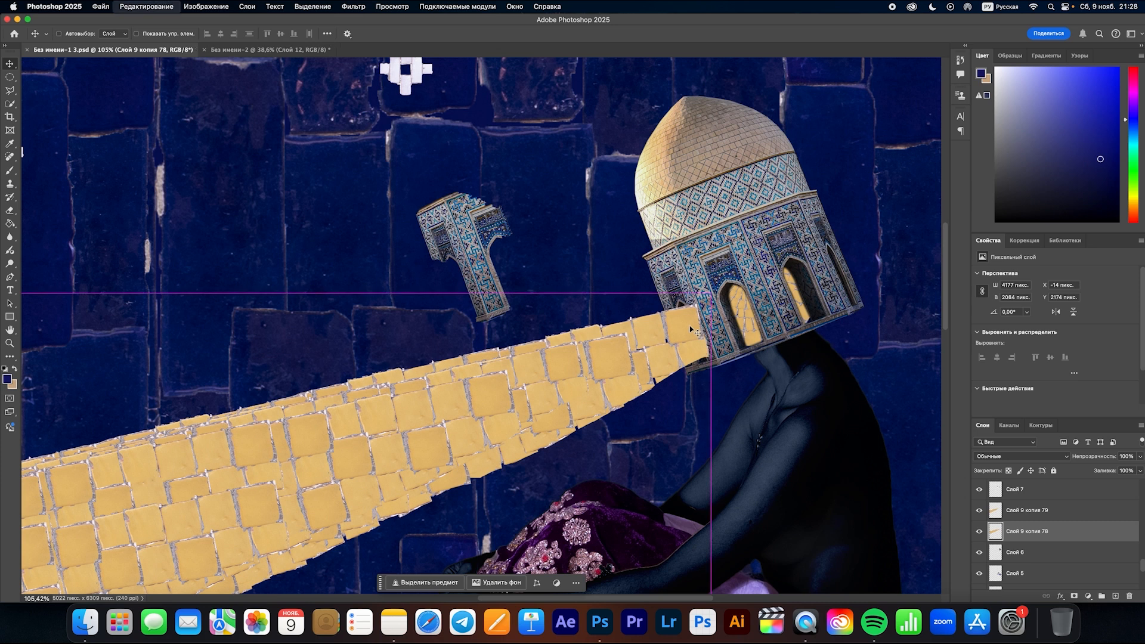
pyautogui.press('super+shift+z')
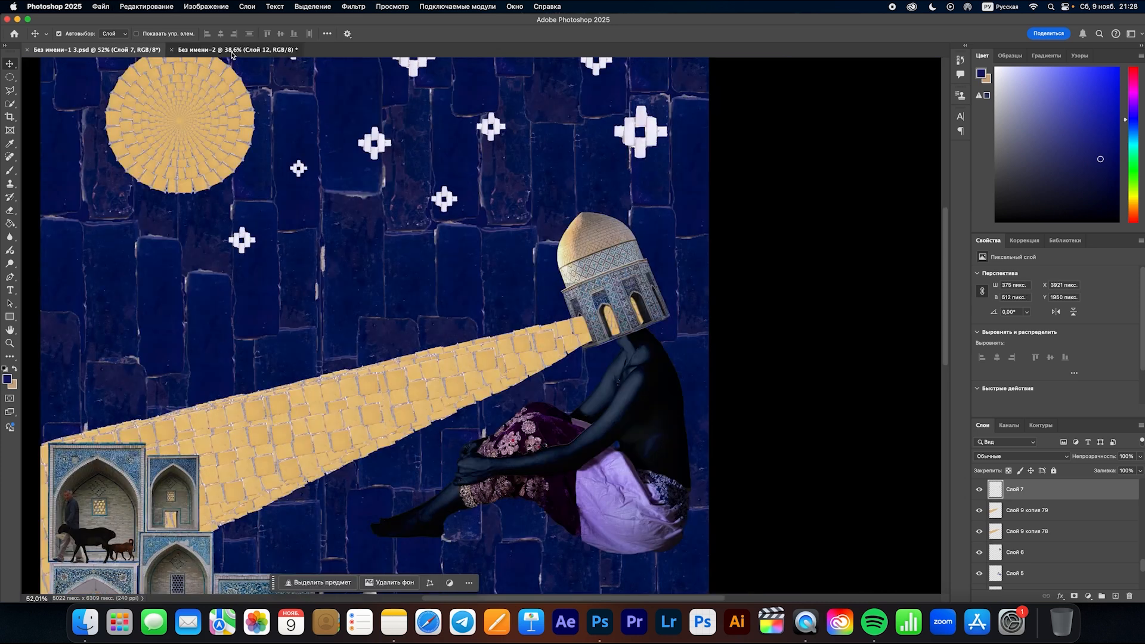
# - In Без имени-2, outline the dark opening inside the domed building's left main arch with the Polygonal Lasso and delete it
pyautogui.click(230, 50)
pyautogui.scroll(5, 369, 426)
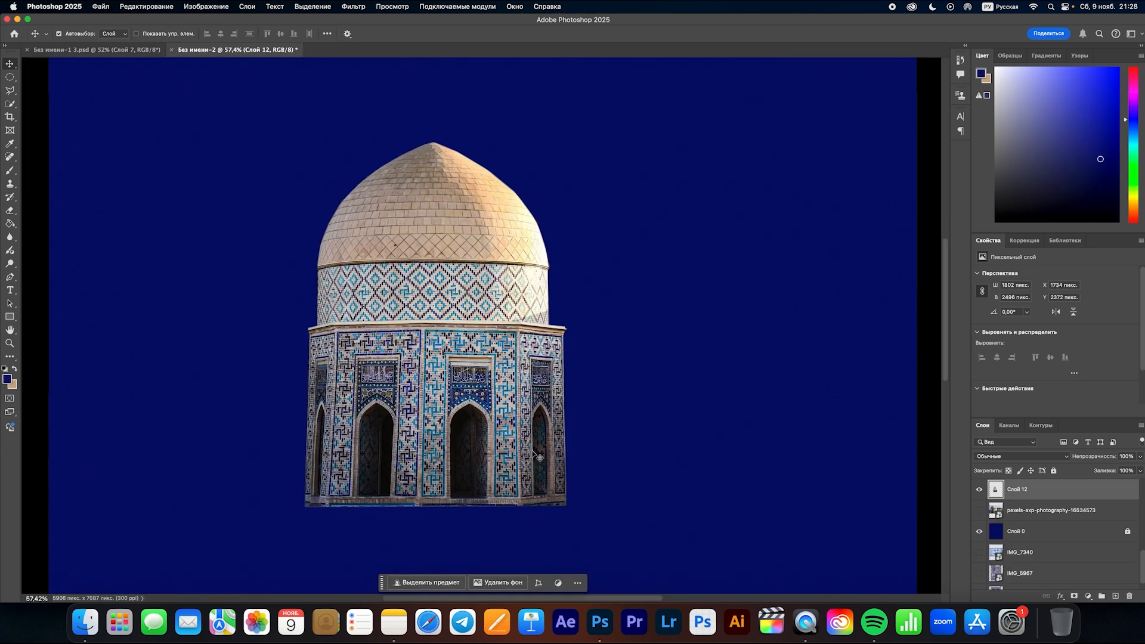
pyautogui.scroll(3, 354, 425)
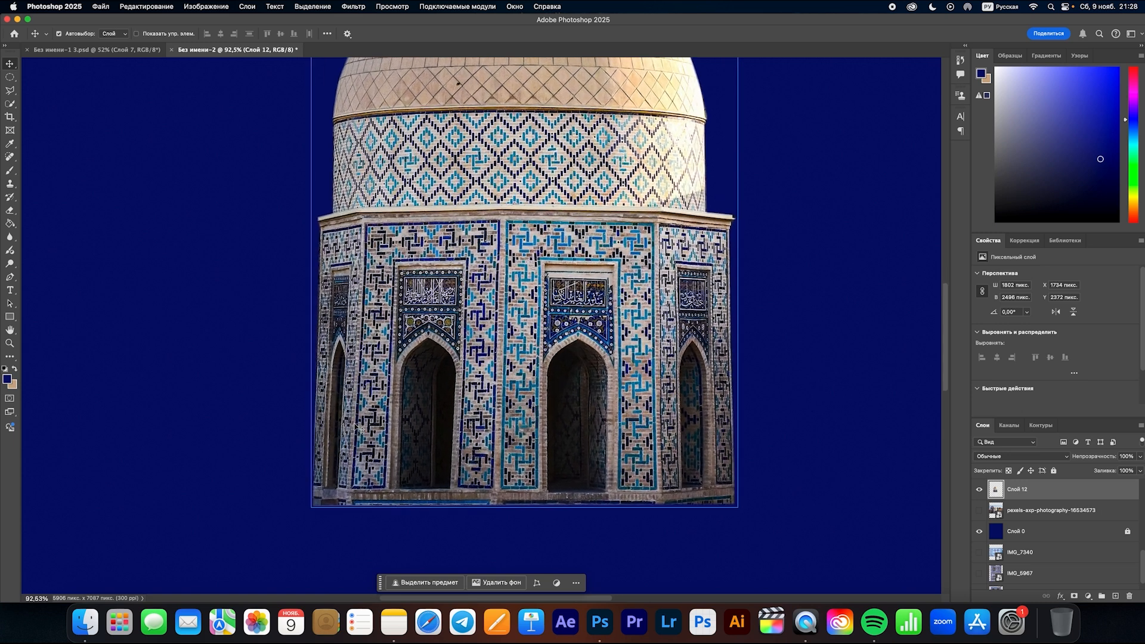
pyautogui.press('l')
pyautogui.scroll(2, 418, 427)
pyautogui.click(439, 360)
pyautogui.click(428, 378)
pyautogui.click(425, 522)
pyautogui.click(443, 523)
pyautogui.click(451, 386)
pyautogui.click(440, 360)
pyautogui.press('BackSpace')
pyautogui.press('super+d')
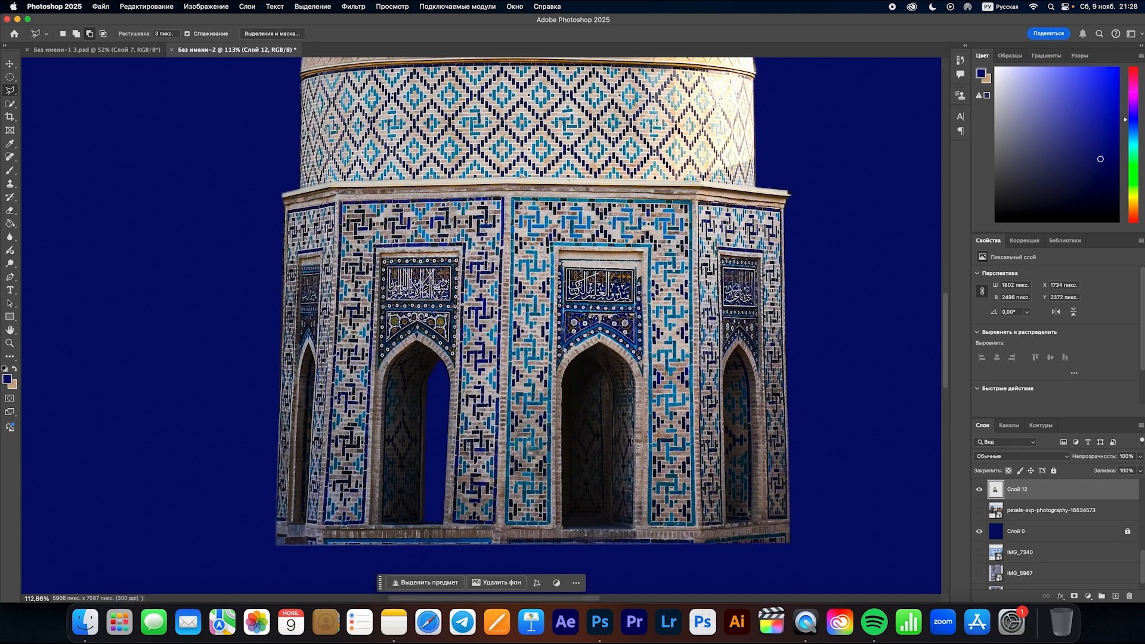
# - Outline the dark opening inside the right main arch with the Polygonal Lasso, delete it and deselect
pyautogui.scroll(1, 481, 317)
pyautogui.click(590, 353)
pyautogui.click(574, 361)
pyautogui.click(568, 378)
pyautogui.click(570, 540)
pyautogui.click(617, 538)
pyautogui.click(618, 409)
pyautogui.click(608, 372)
pyautogui.click(591, 352)
pyautogui.press('BackSpace')
pyautogui.press('super+d')
pyautogui.scroll(-5, 582, 308)
# - Compare with the reference collage Без имени-1 3.psd and flip the domed building cutout in Без имени-2 horizontally
pyautogui.click(96, 50)
pyautogui.scroll(3, 603, 302)
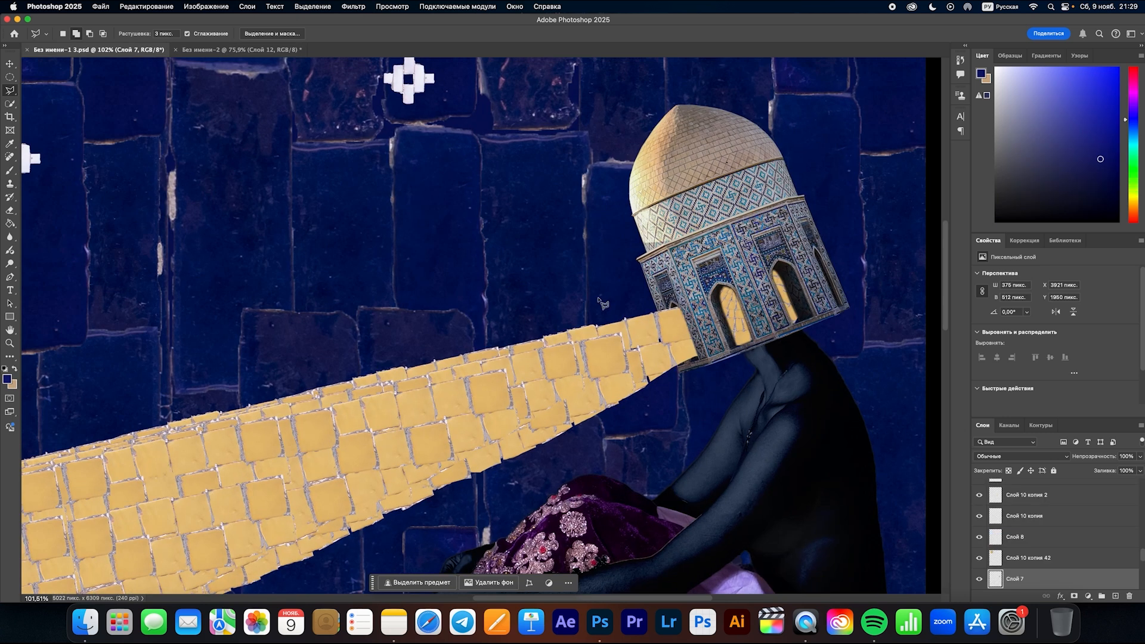
pyautogui.hscroll(2, 603, 302)
pyautogui.click(9, 65)
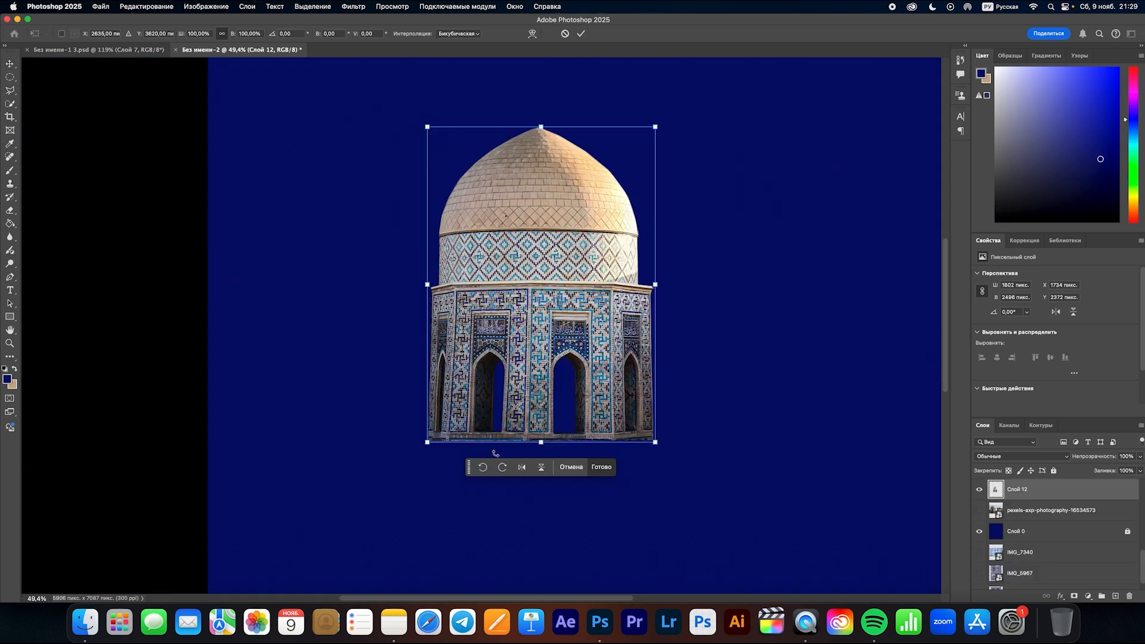
pyautogui.click(522, 467)
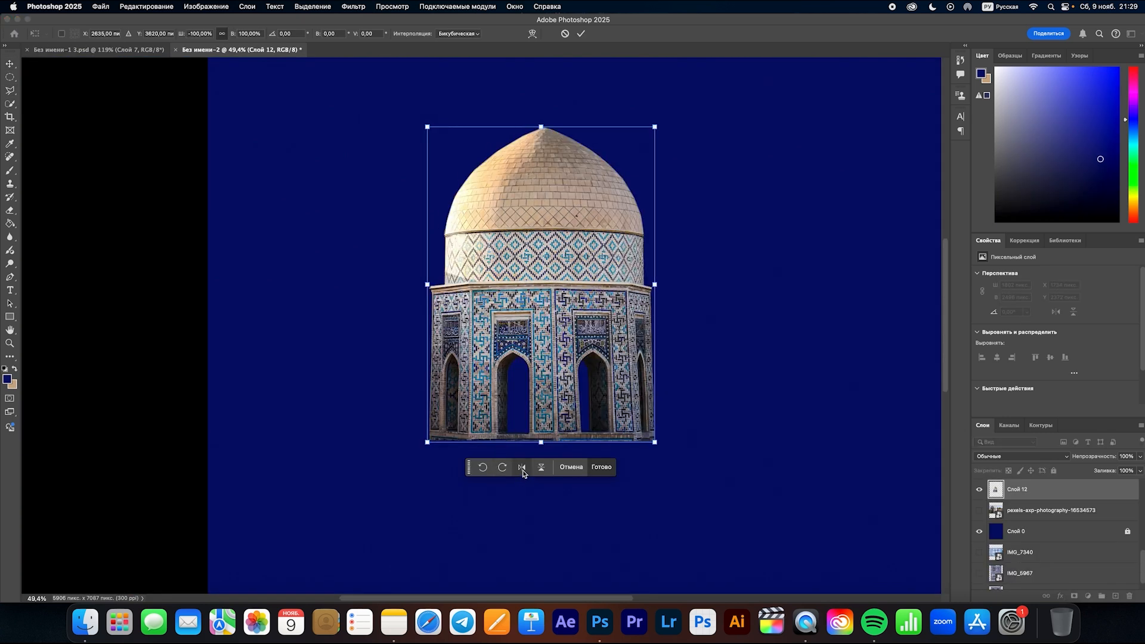
pyautogui.click(565, 468)
pyautogui.press('super+0')
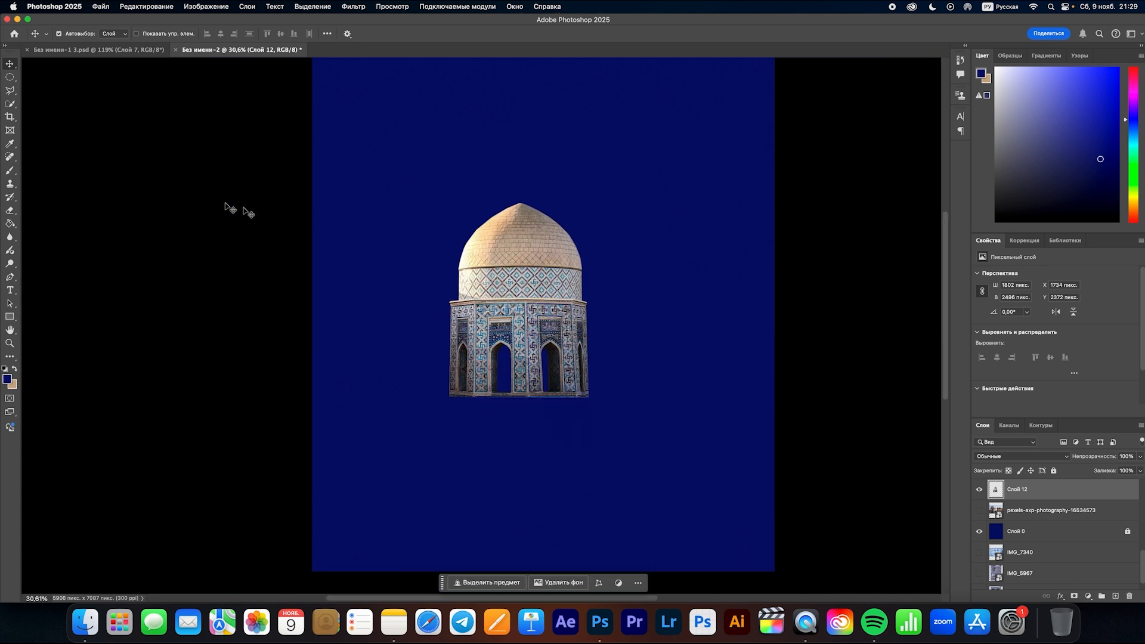
# - Move the domed building to the lower right area of the canvas, at about X 3185 and Y 3544 pixels
pyautogui.moveTo(527, 265); pyautogui.dragTo(640, 349)
pyautogui.scroll(3, 296, 84)
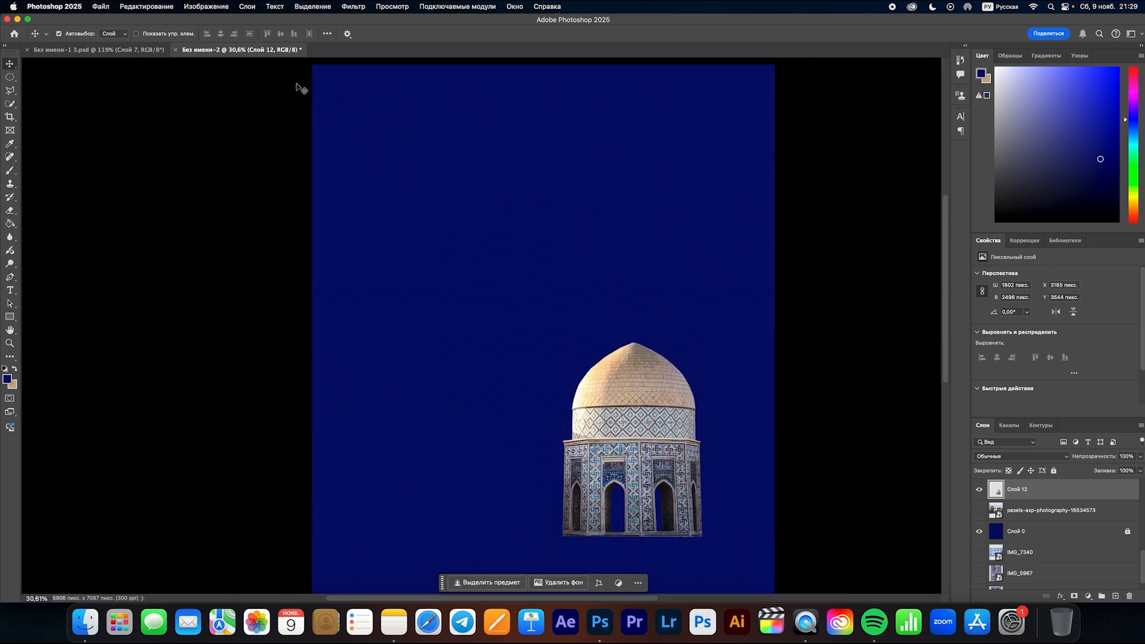
pyautogui.press('super+minus')
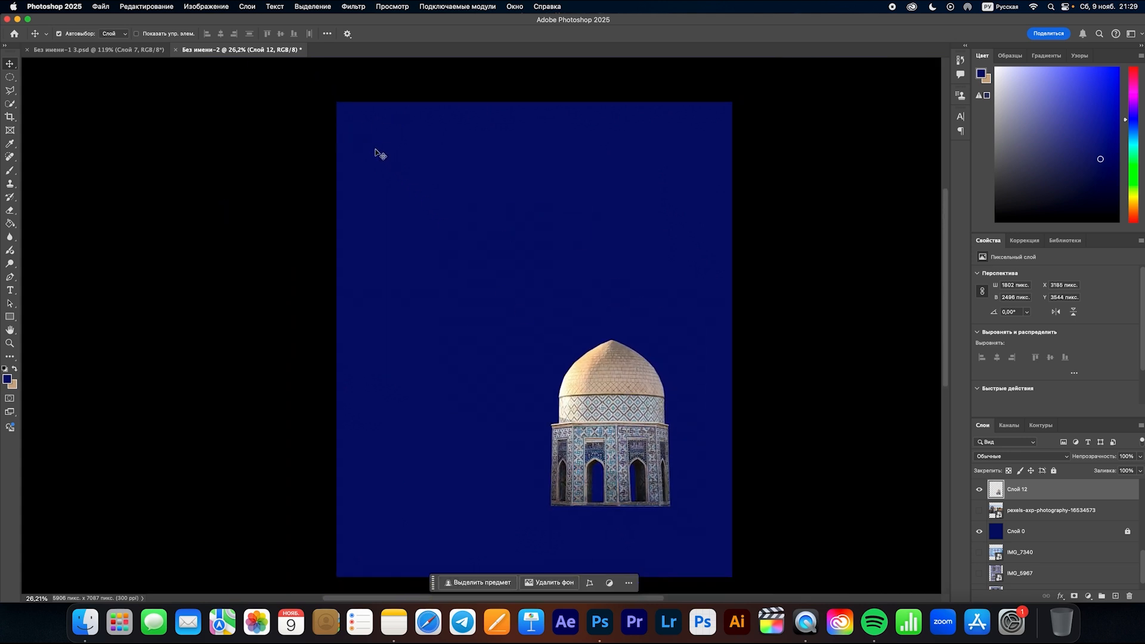
# - Outline the domed building's left side arch and left main arch with the Polygonal Lasso and copy them to a new layer
pyautogui.scroll(6, 565, 407)
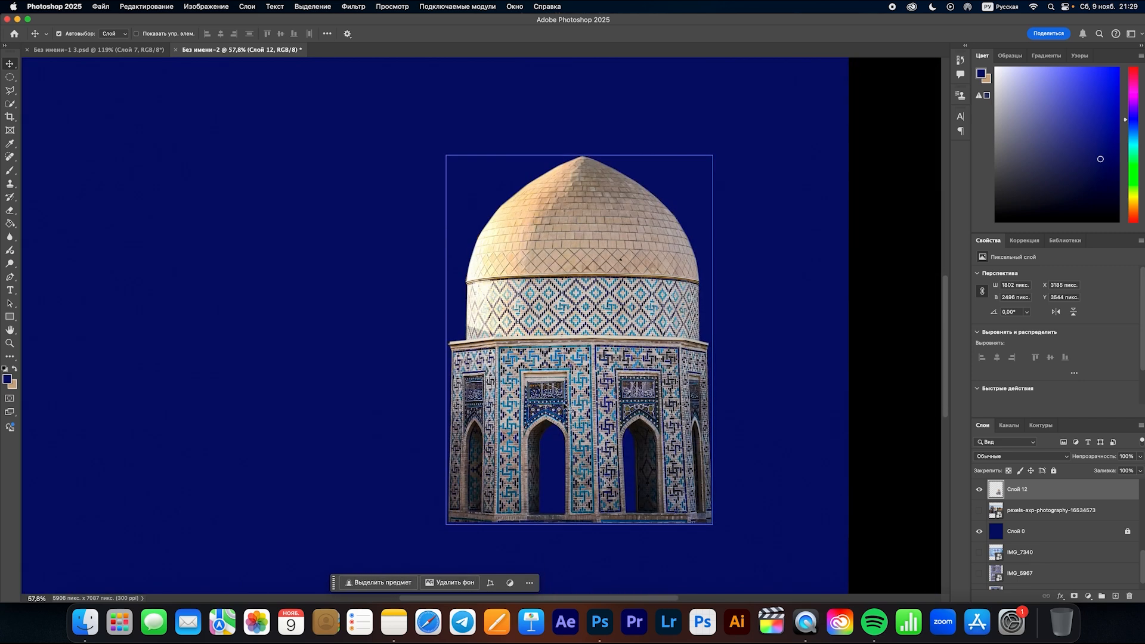
pyautogui.scroll(2, 564, 407)
pyautogui.click(10, 90)
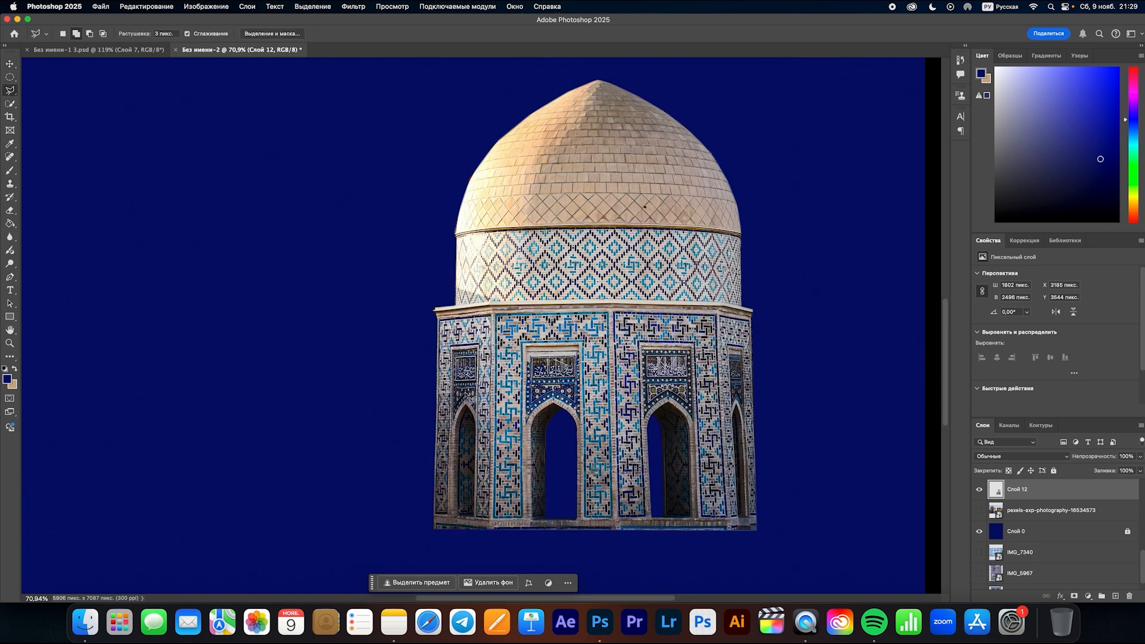
pyautogui.click(529, 517)
pyautogui.click(532, 421)
pyautogui.click(551, 404)
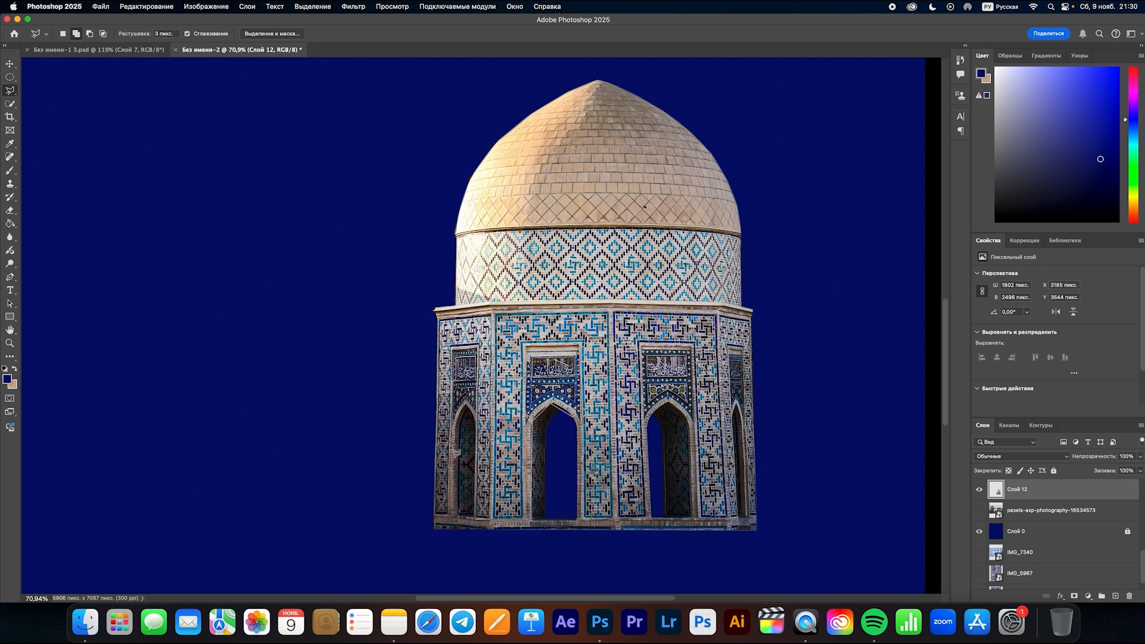
pyautogui.doubleClick(482, 441)
pyautogui.hotkey('ctrl', 'j')
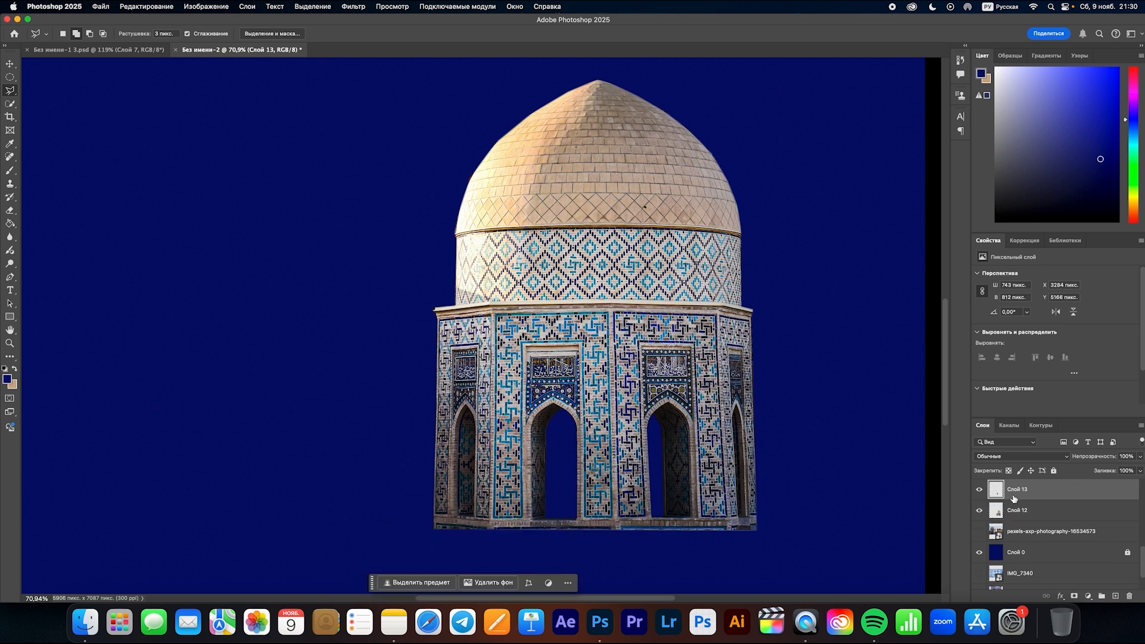
# - Select the domed building and its copied arches together, move them higher on the canvas and hide both layers
pyautogui.click(979, 511)
pyautogui.moveTo(396, 136); pyautogui.dragTo(739, 505)
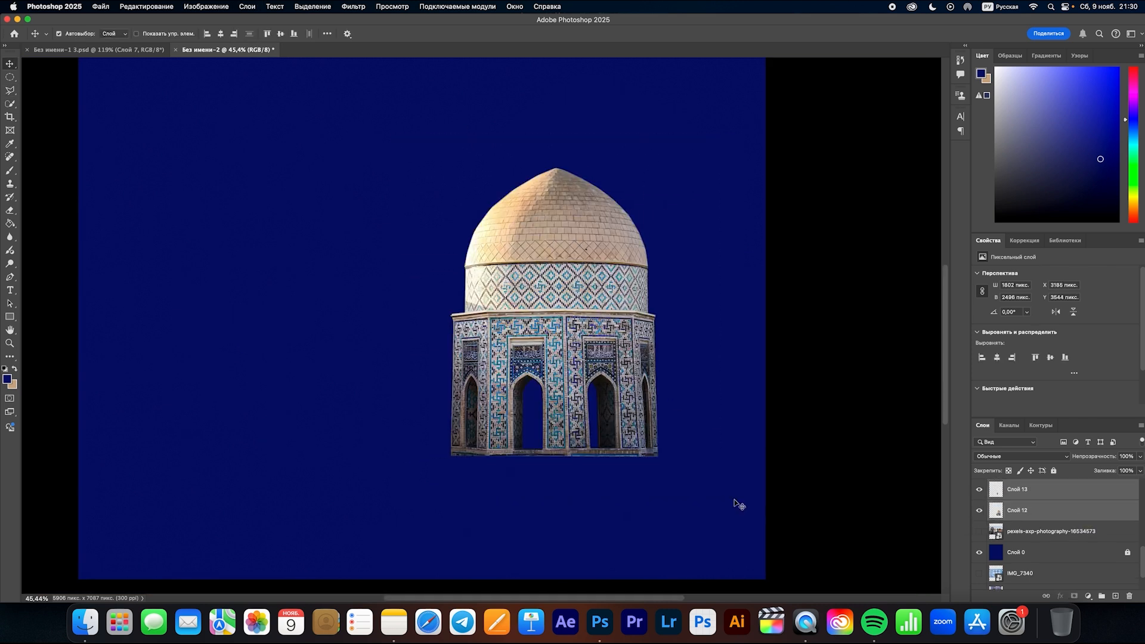
pyautogui.press('super+t')
pyautogui.click(551, 458)
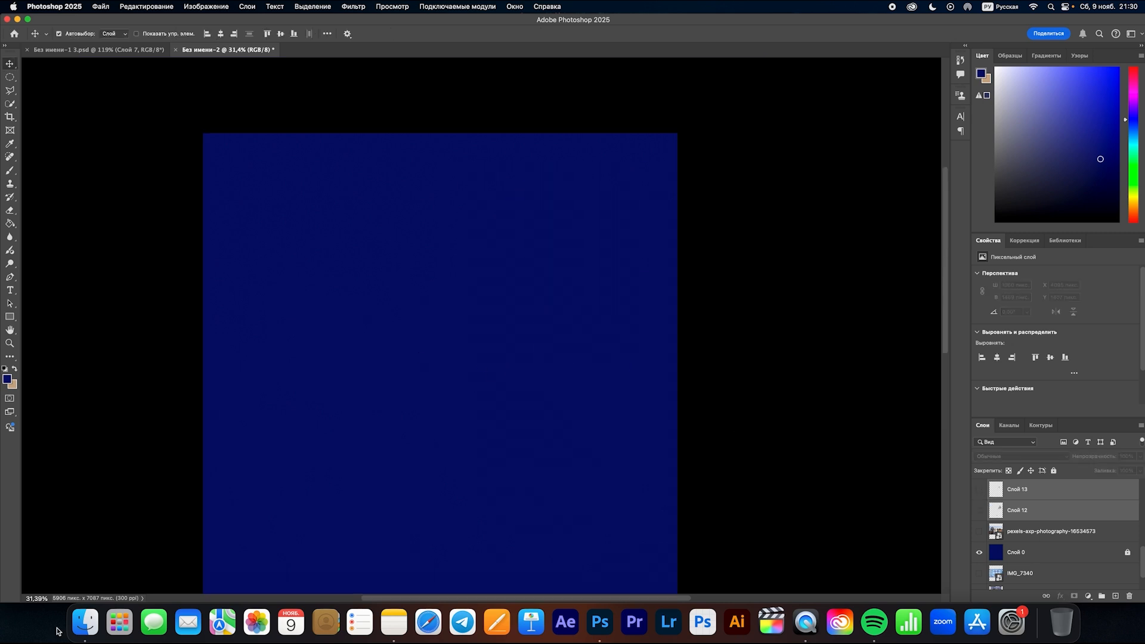
# - Place the photo IMG_5725.jpg from the watching lighthouse folder and move it down to about Y -782 pixels
pyautogui.click(85, 622)
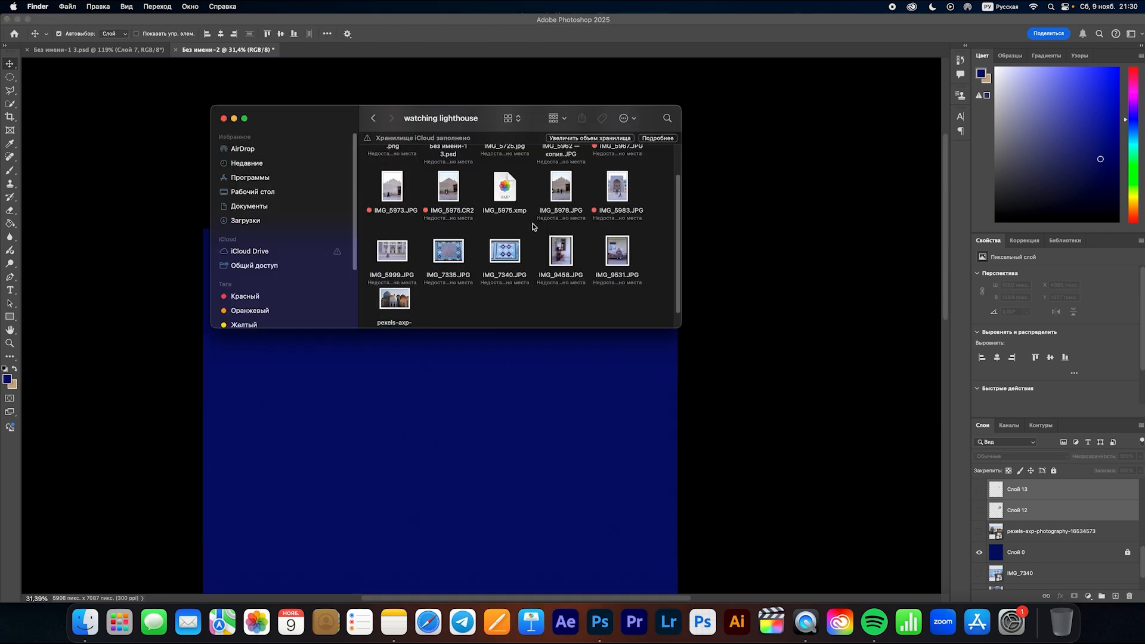
pyautogui.scroll(2, 518, 197)
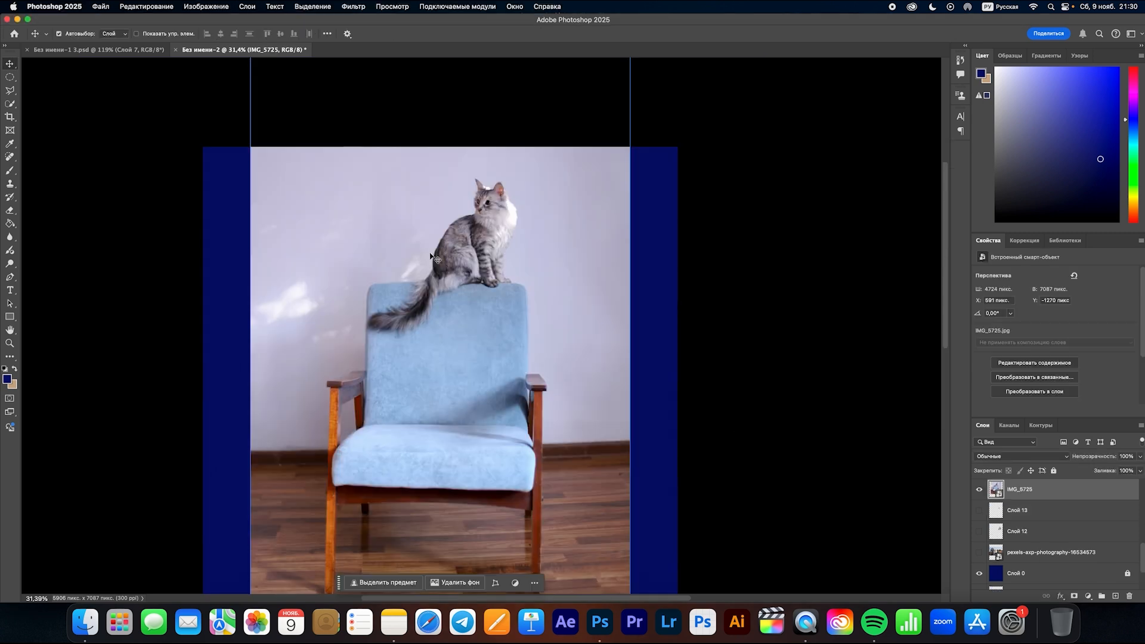
pyautogui.moveTo(439, 298); pyautogui.dragTo(439, 339)
pyautogui.press('super+plus')
pyautogui.scroll(2, 438, 343)
# - Select the head and body of the cat in IMG_5725 with the Quick Selection tool
pyautogui.press('w')
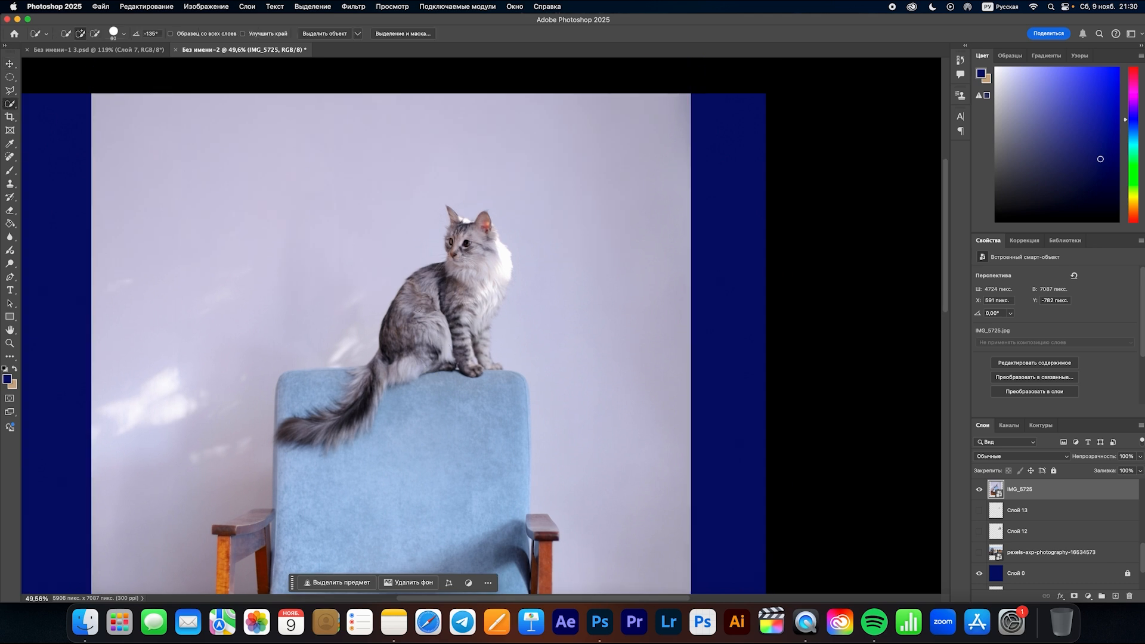
pyautogui.moveTo(428, 301)
pyautogui.mouseDown()
pyautogui.moveTo(444, 272)
pyautogui.moveTo(456, 283)
pyautogui.moveTo(471, 276)
pyautogui.moveTo(411, 337)
pyautogui.moveTo(413, 353)
pyautogui.moveTo(477, 358)
pyautogui.moveTo(394, 362)
pyautogui.moveTo(371, 383)
pyautogui.mouseUp()
pyautogui.press('[')
pyautogui.press('[')
pyautogui.press('[')
pyautogui.press('[')
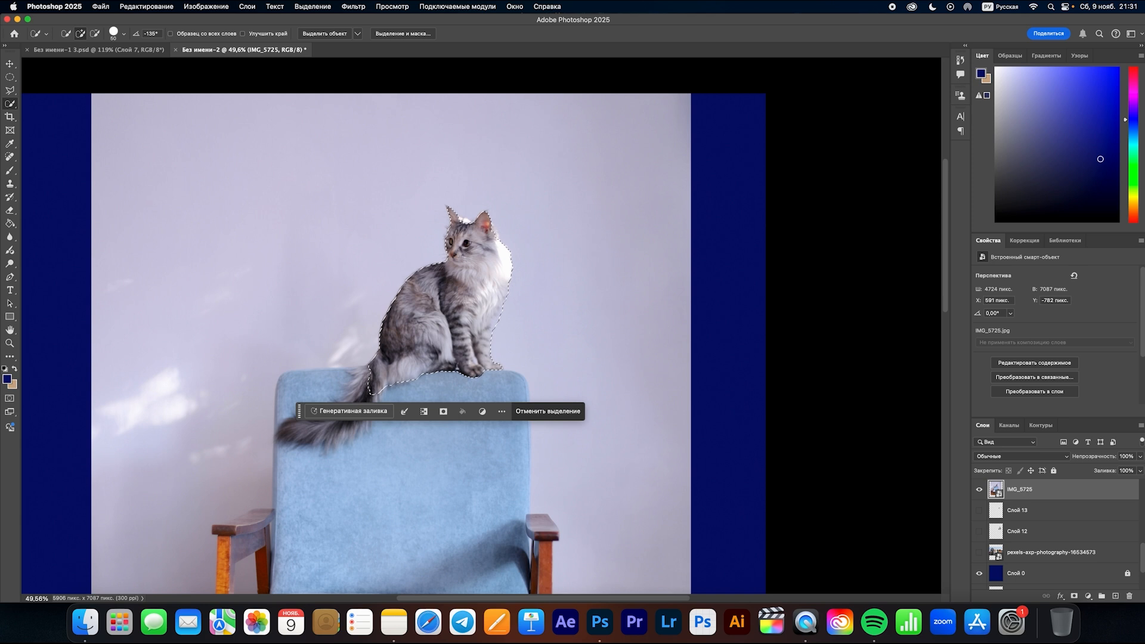
# - Extend the selection over the cat's whole tail with the Quick Selection tool, adjusting the brush size
pyautogui.press(']')
pyautogui.press(']')
pyautogui.scroll(-3, 380, 378)
pyautogui.hscroll(-1, 379, 379)
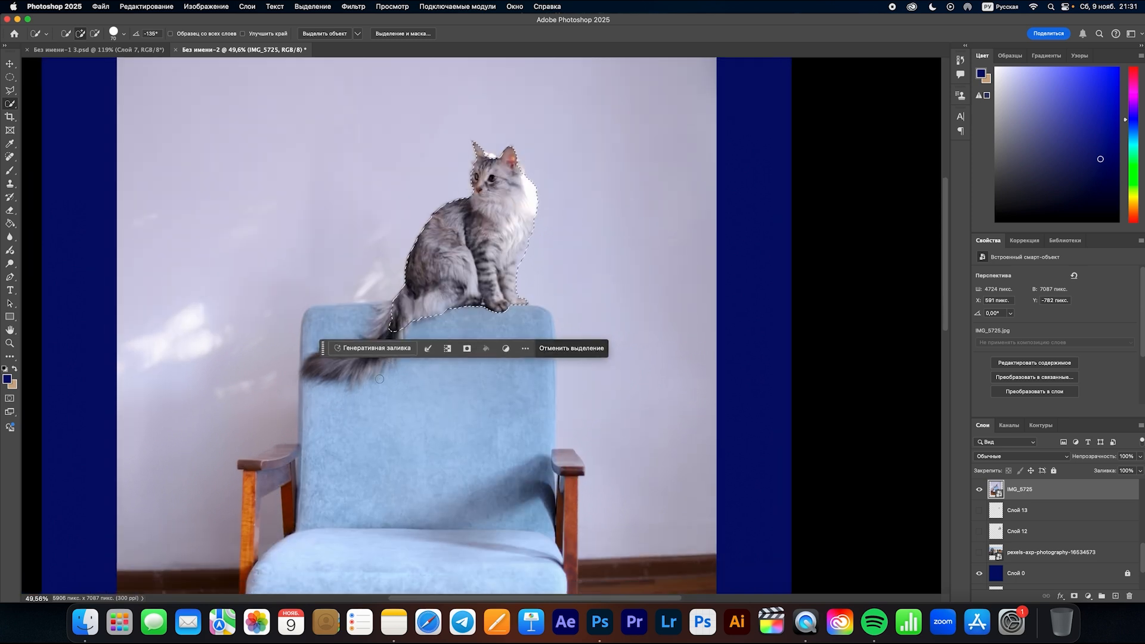
pyautogui.scroll(3, 379, 379)
pyautogui.press('[')
pyautogui.press('[')
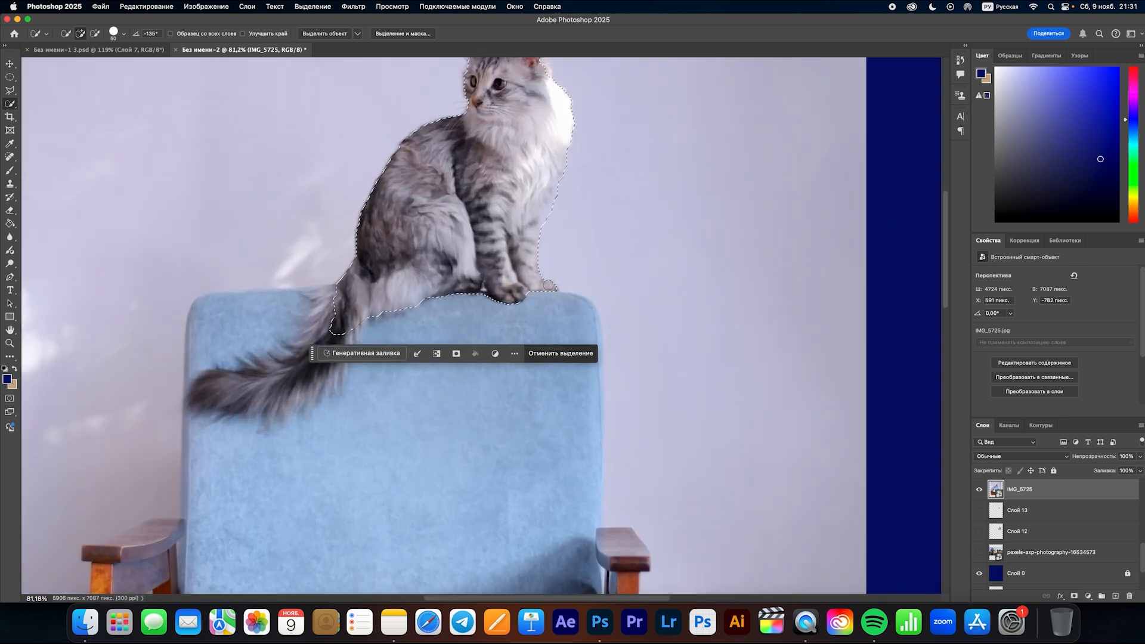
pyautogui.press('[')
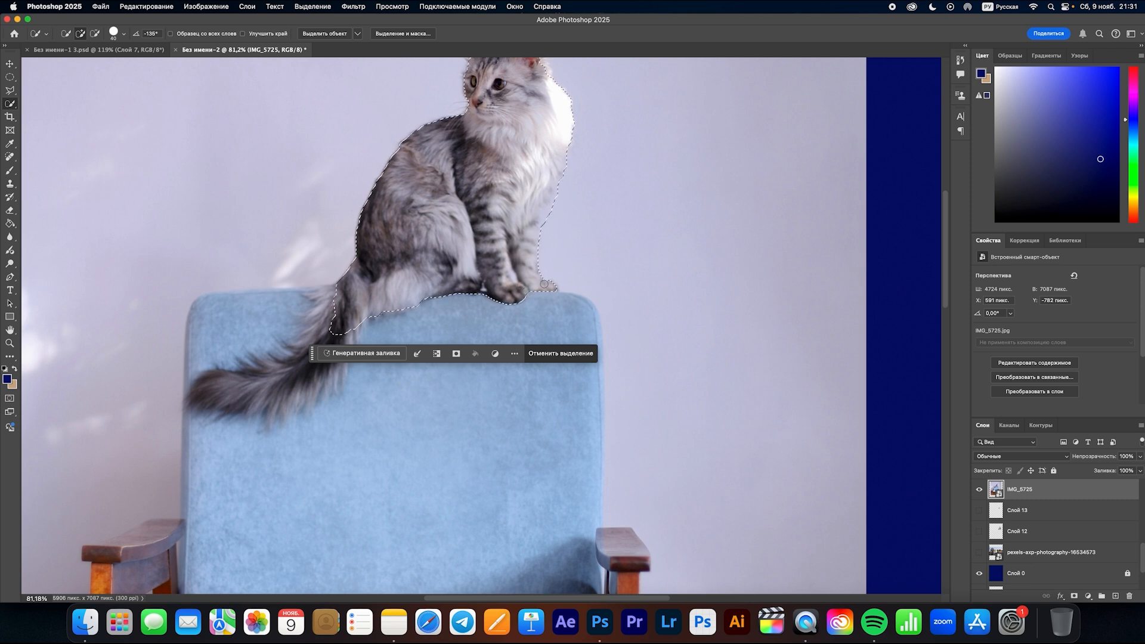
pyautogui.scroll(-4, 341, 322)
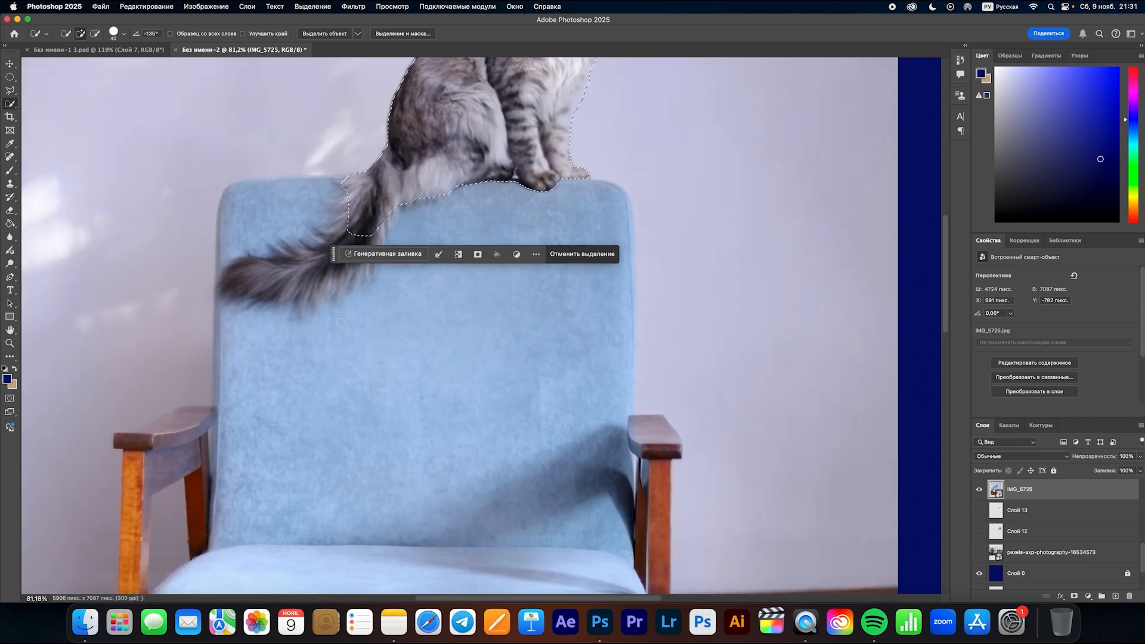
pyautogui.click(314, 288)
pyautogui.click(281, 280)
# - Add the fur tufts along the upper and lower edges of the tail to the selection with the Polygonal Lasso
pyautogui.press('l')
pyautogui.click(78, 34)
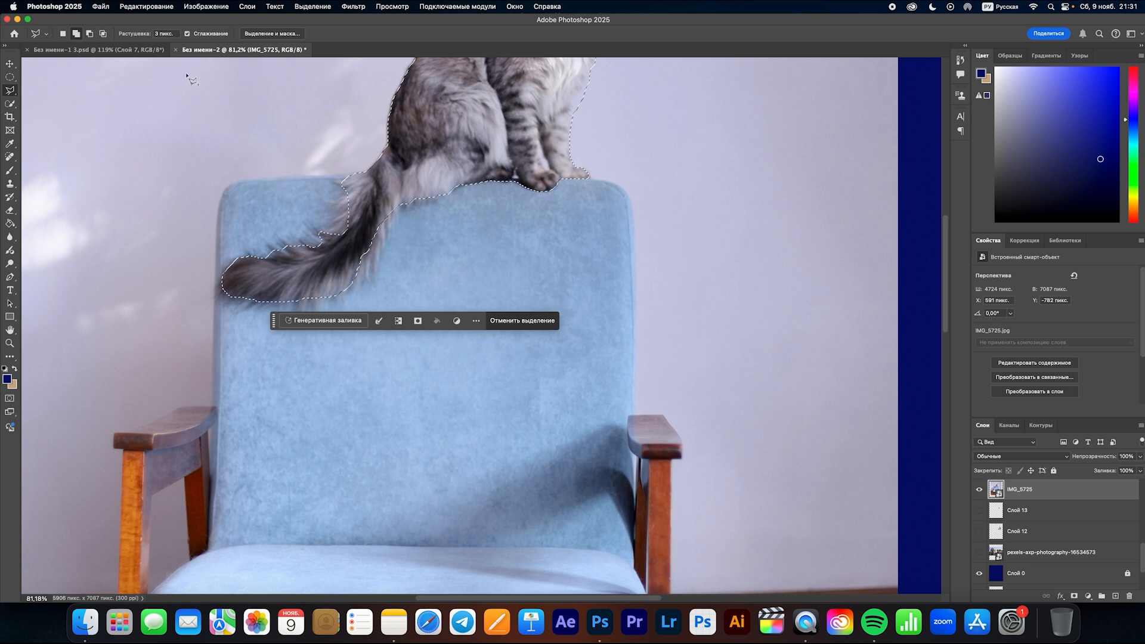
pyautogui.click(286, 246)
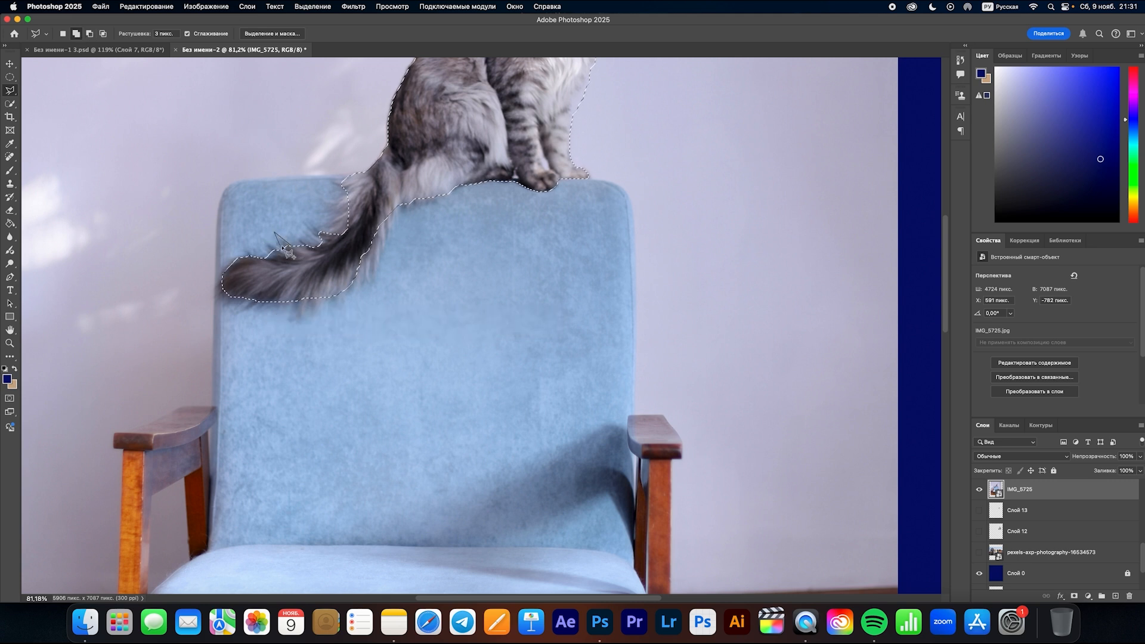
pyautogui.doubleClick(294, 251)
pyautogui.click(277, 253)
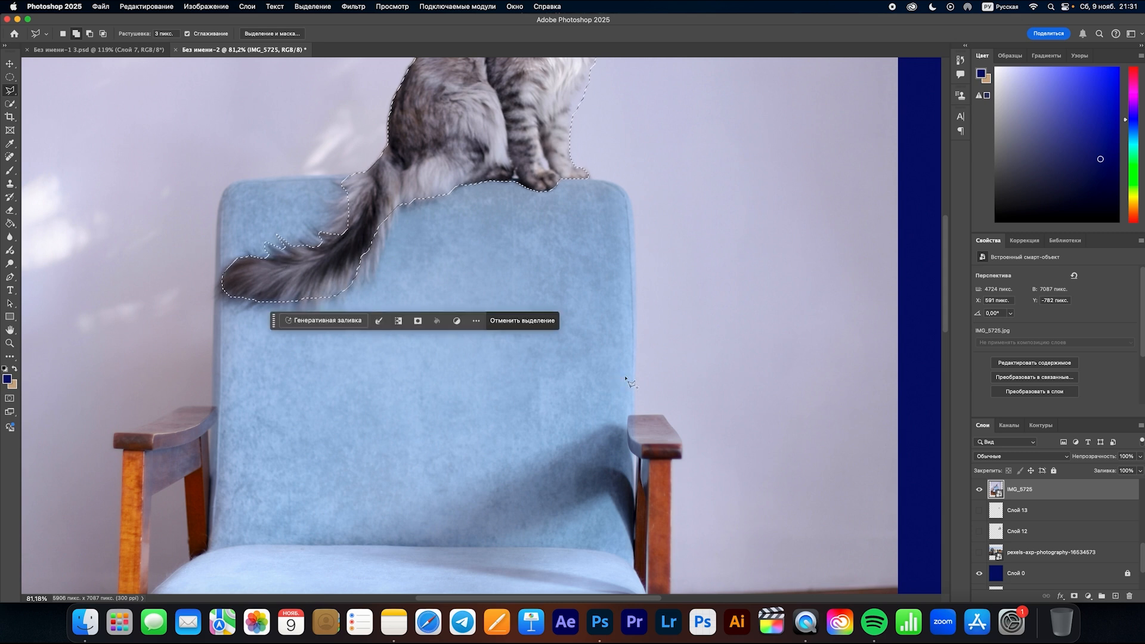
pyautogui.click(352, 283)
pyautogui.click(370, 284)
pyautogui.click(379, 263)
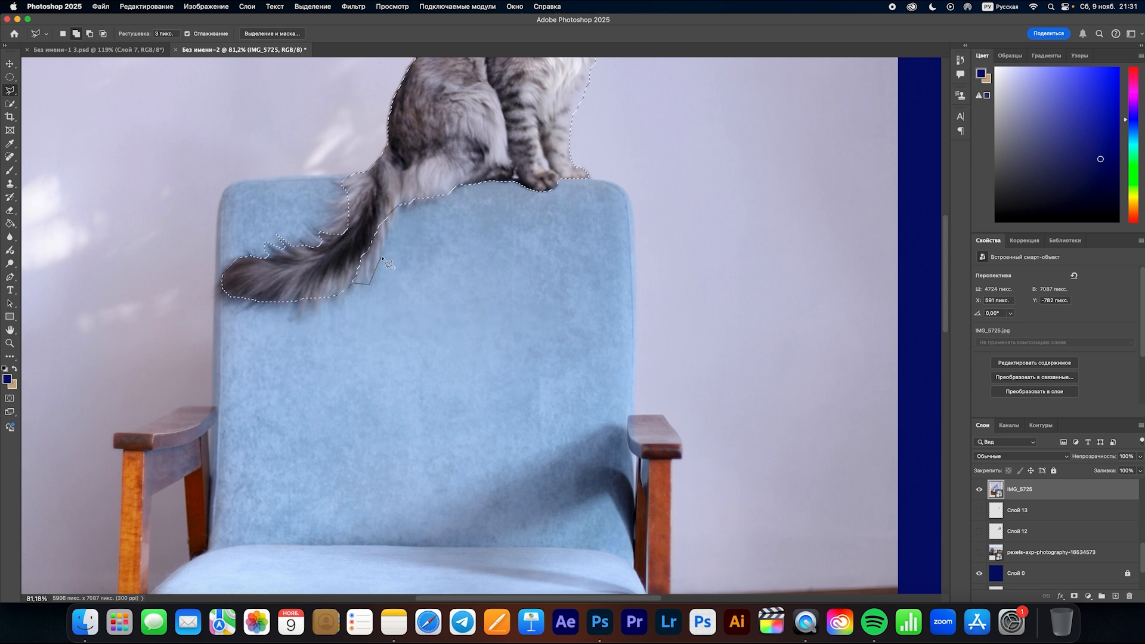
pyautogui.doubleClick(382, 241)
# - Copy the selected cat to a new layer and check the cutout by toggling the visibility of IMG_5725
pyautogui.scroll(-2, 383, 244)
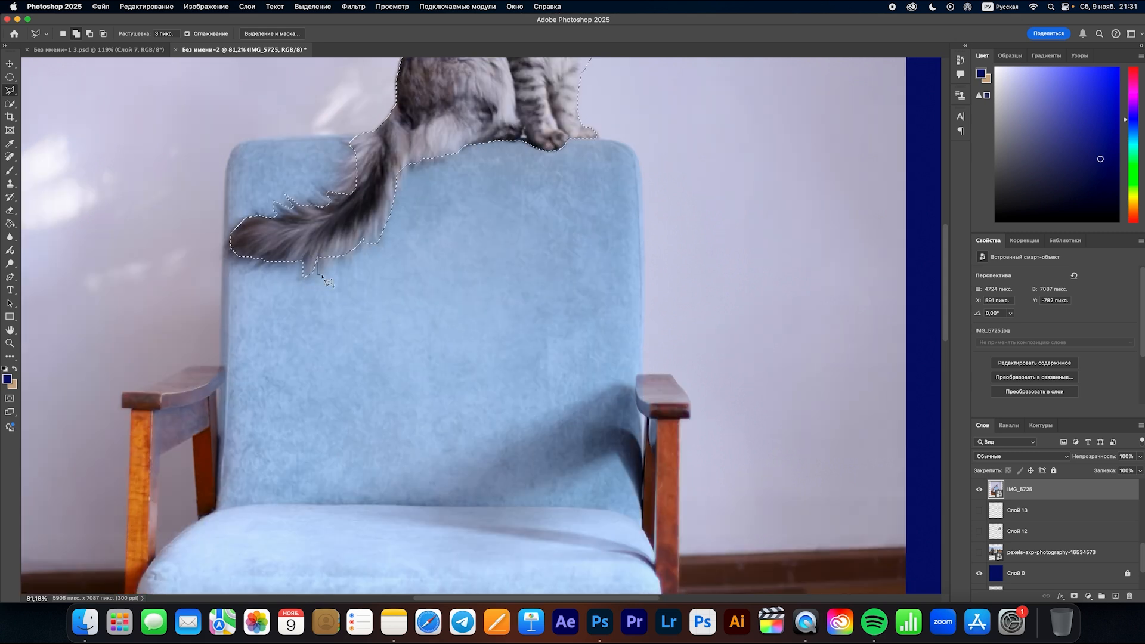
pyautogui.keyDown('alt'); pyautogui.scroll(-3, 305, 274); pyautogui.keyUp('alt')
pyautogui.scroll(5, 487, 282)
pyautogui.press('super+j')
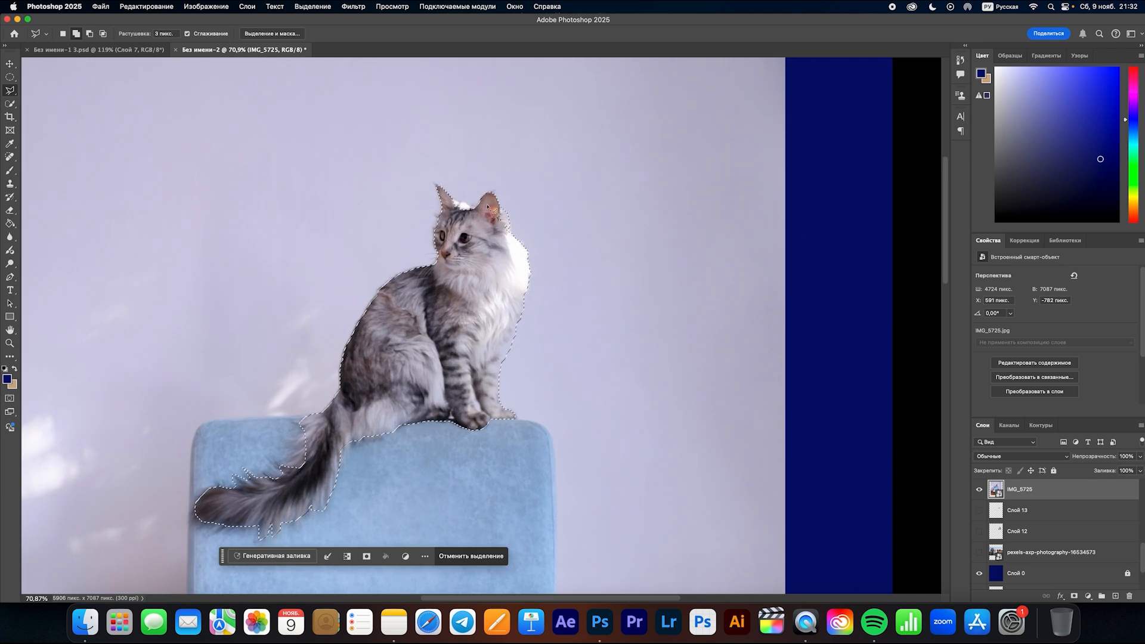
pyautogui.scroll(-3, 858, 413)
pyautogui.click(979, 511)
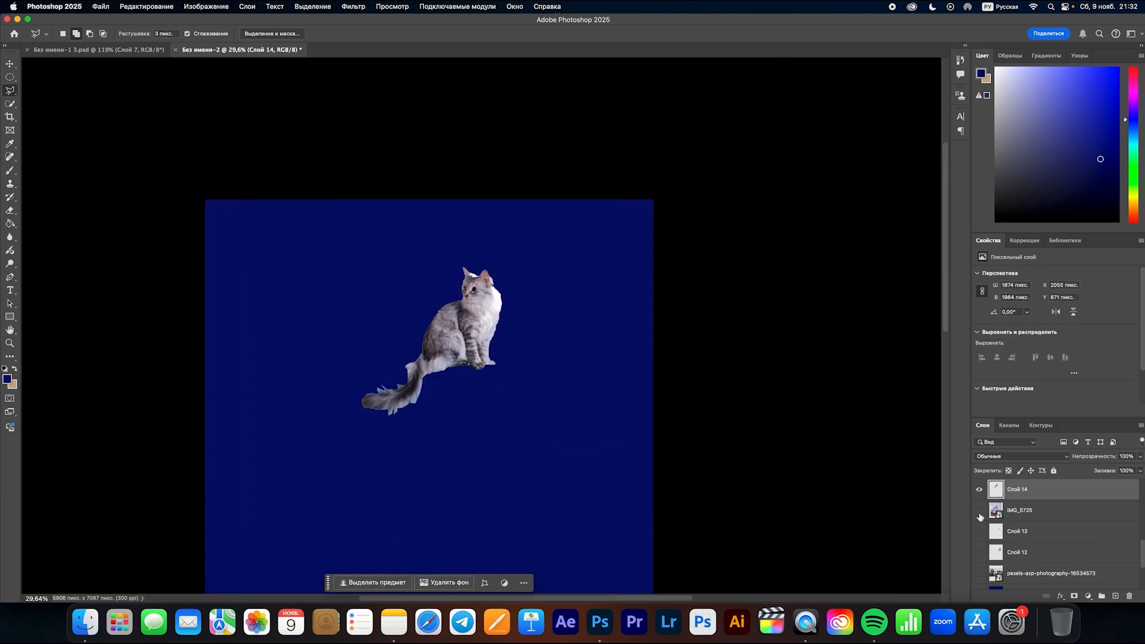
pyautogui.click(979, 514)
pyautogui.click(979, 514)
pyautogui.click(977, 508)
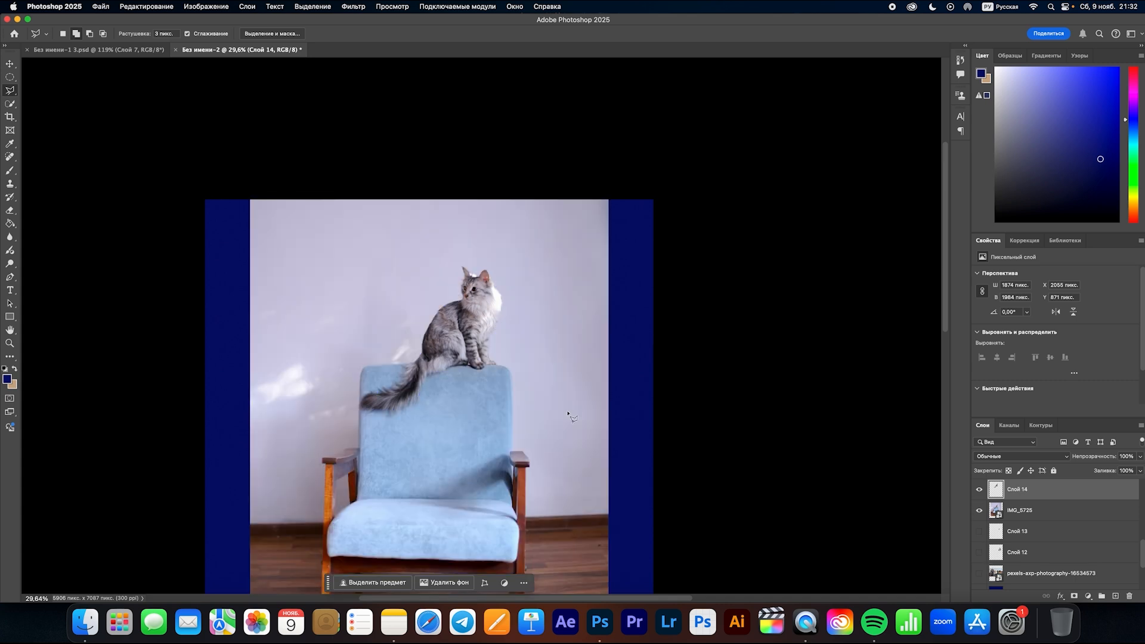
# - Undo the cat layer copy and the visibility changes to restore the cat selection on IMG_5725
pyautogui.press('super+z')
pyautogui.press('super+shift+z')
pyautogui.press('super+z')
pyautogui.press('super+z')
pyautogui.press('super+z')
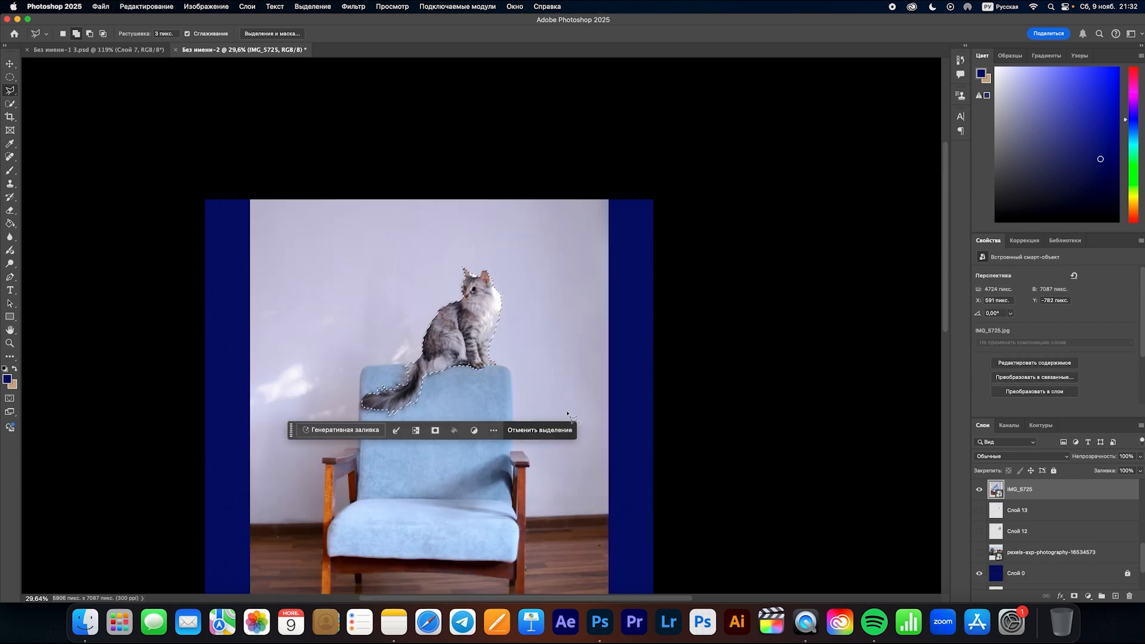
# - Add the fur at the tail's base to the selection with the Polygonal Lasso, copy the cat to a new layer and hide IMG_5725
pyautogui.scroll(5, 324, 357)
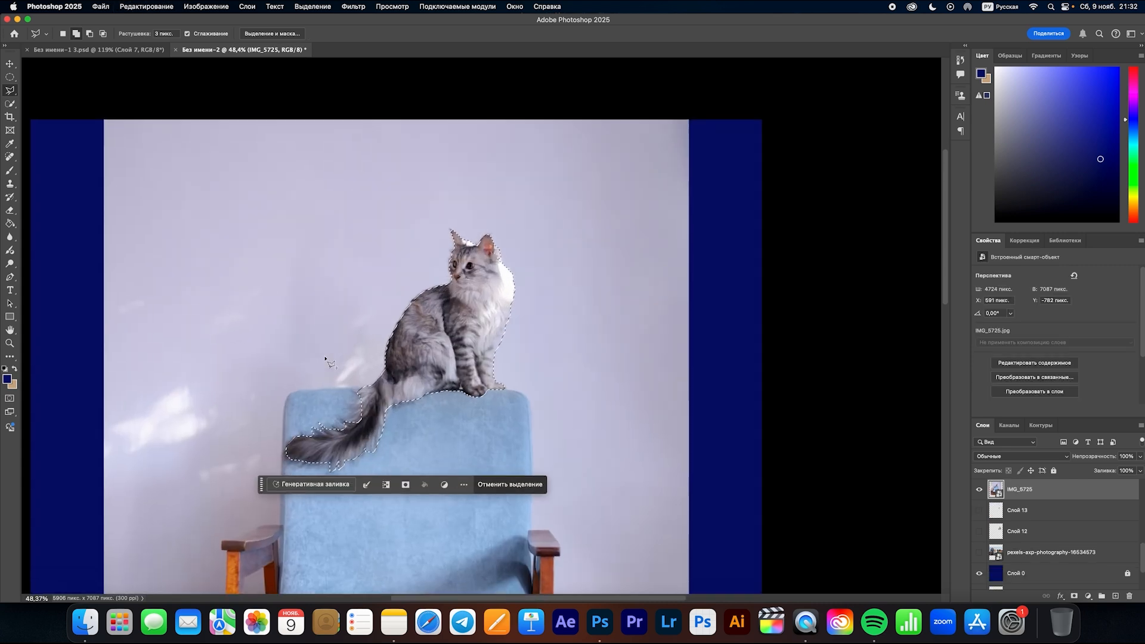
pyautogui.hscroll(-3, 324, 358)
pyautogui.scroll(3, 489, 331)
pyautogui.hscroll(-2, 489, 331)
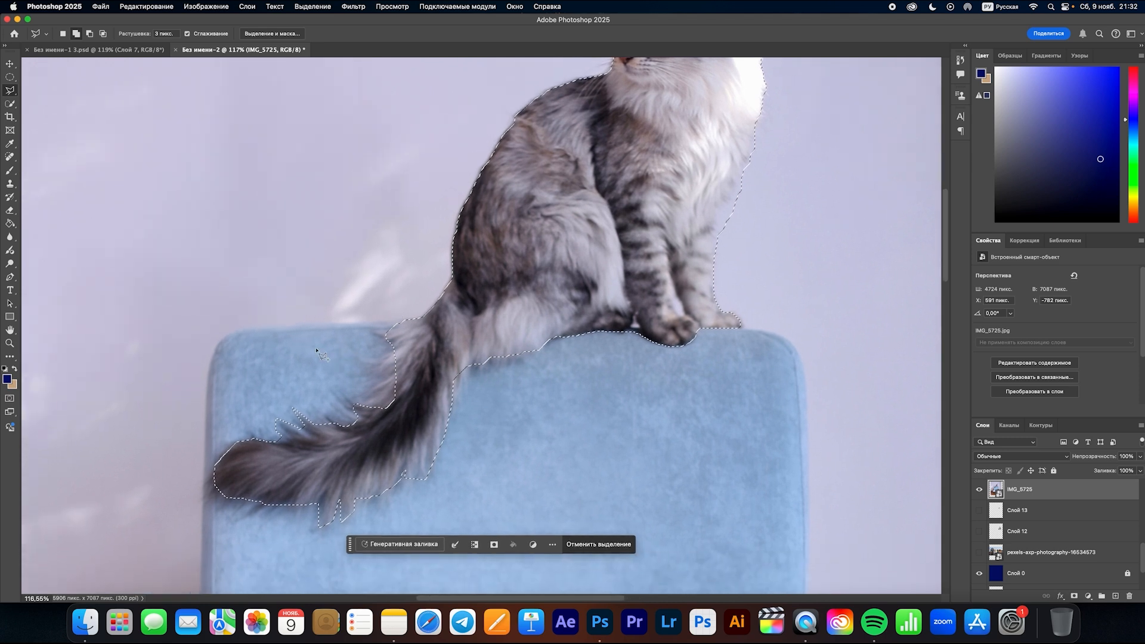
pyautogui.click(396, 352)
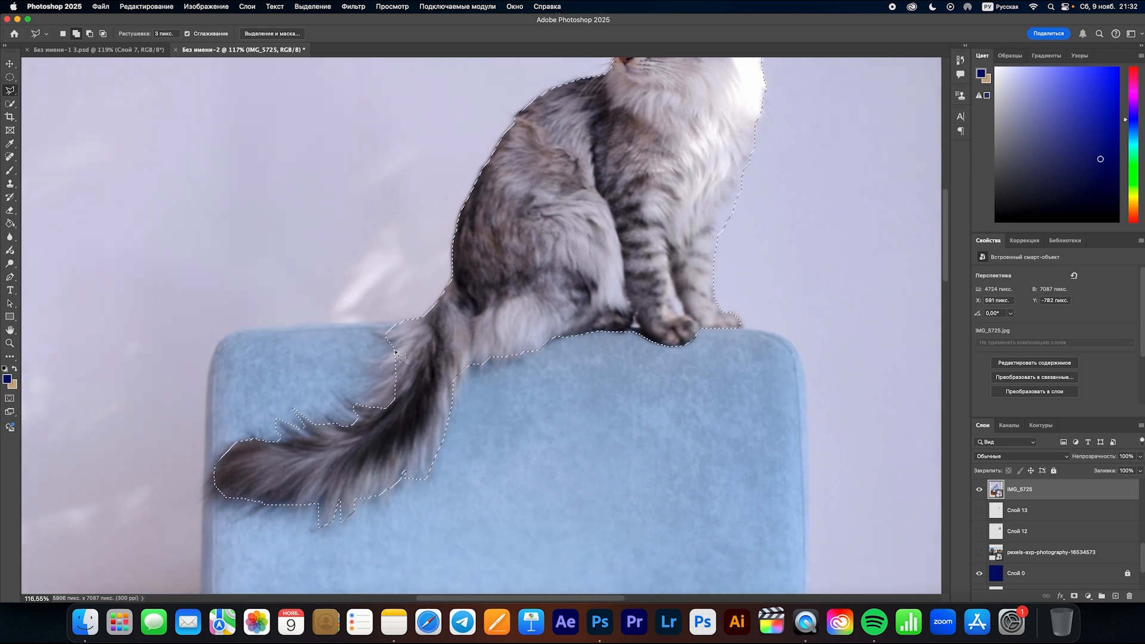
pyautogui.click(358, 357)
pyautogui.doubleClick(395, 378)
pyautogui.click(395, 378)
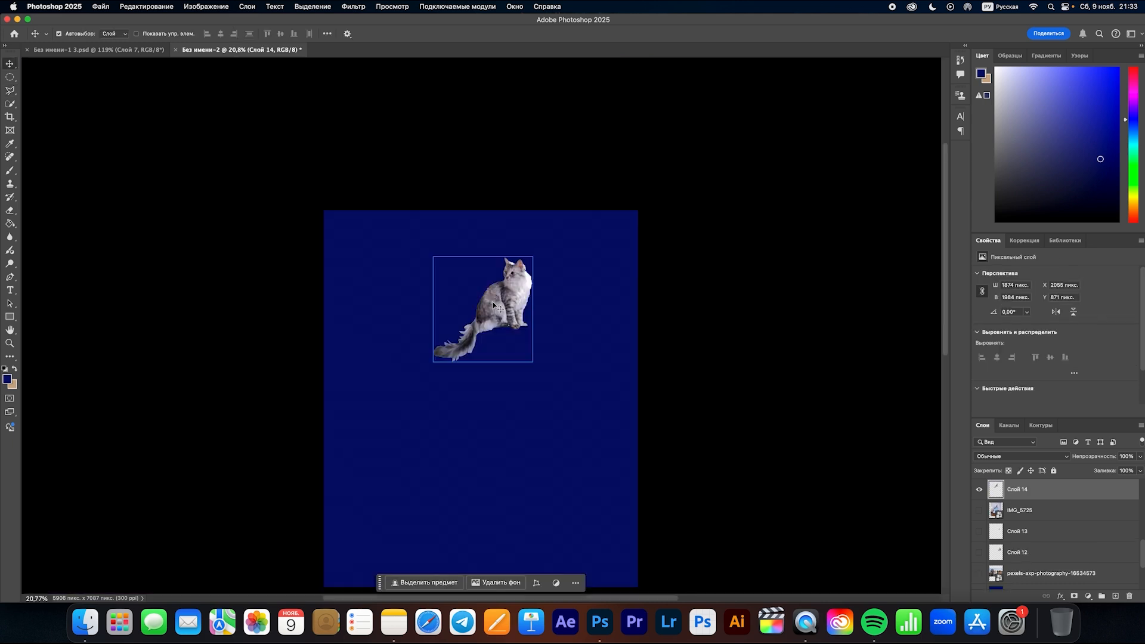
# - Put the cat cutout into Free Transform
pyautogui.press('super+t')
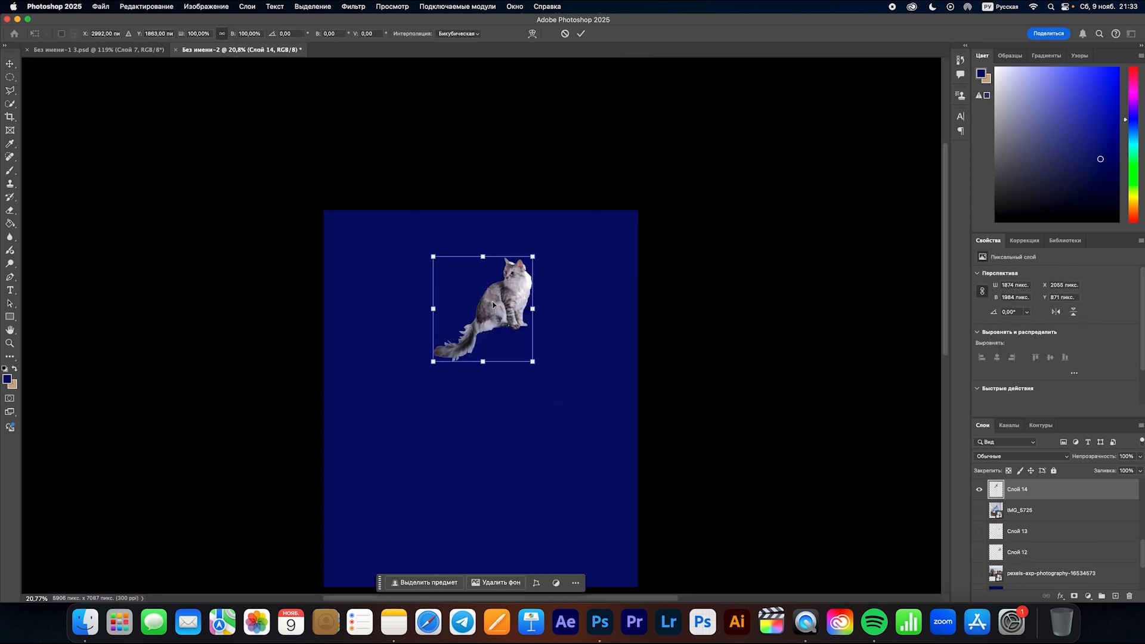
# - Hide the cat cutout on Слой 14 and move the IMG_5725 and pexels-axp-photography photo layers below the blue background layer
pyautogui.click(978, 489)
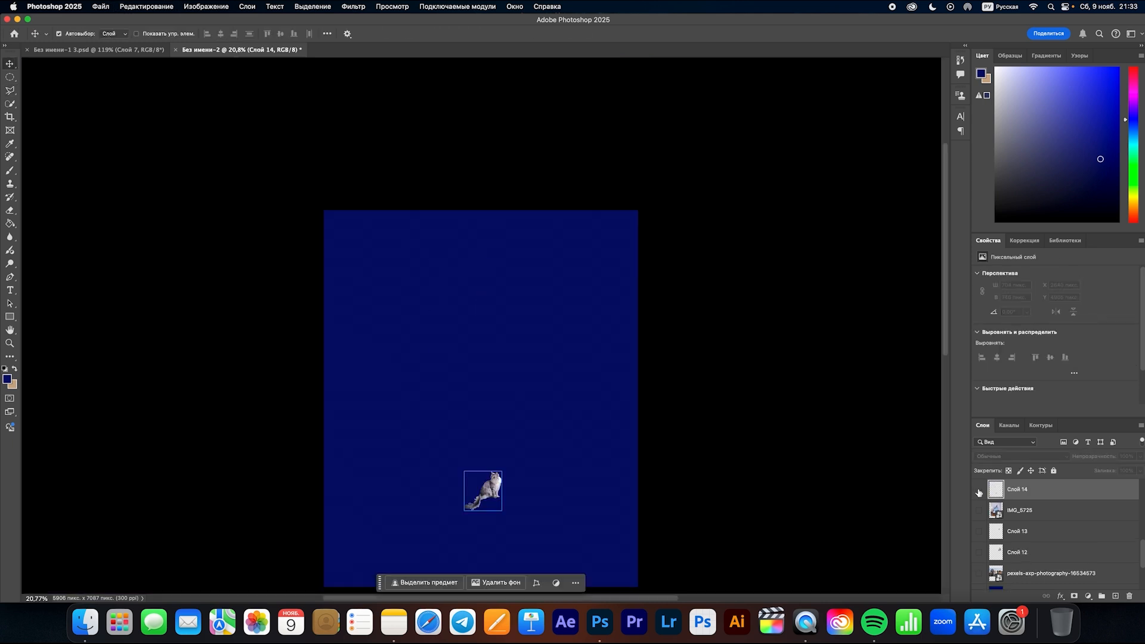
pyautogui.click(1016, 509)
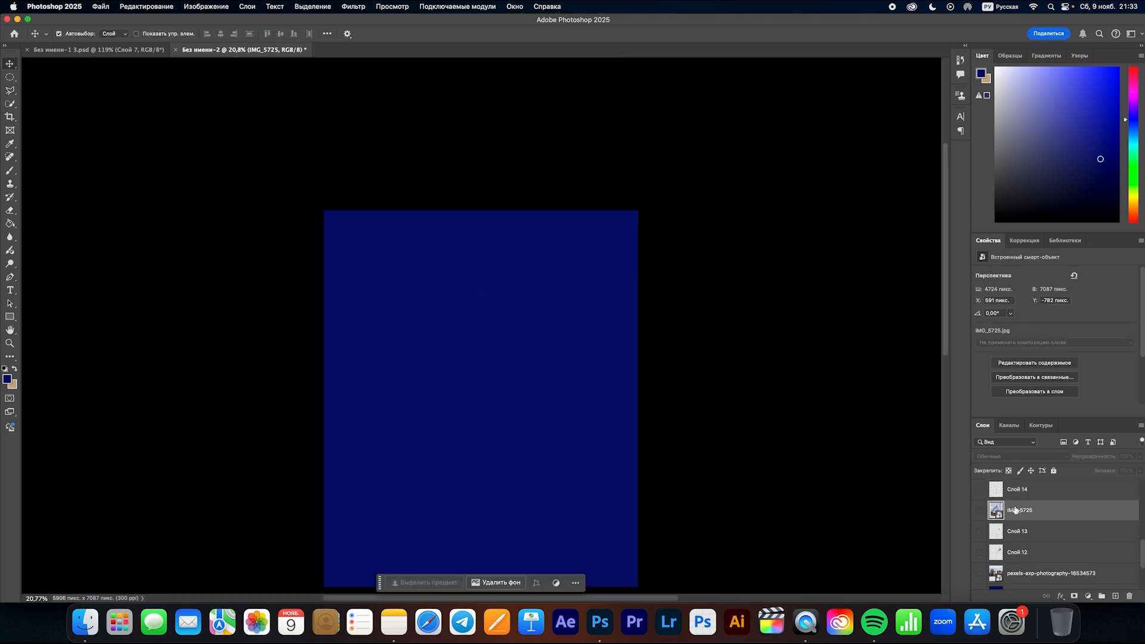
pyautogui.scroll(-3, 1015, 511)
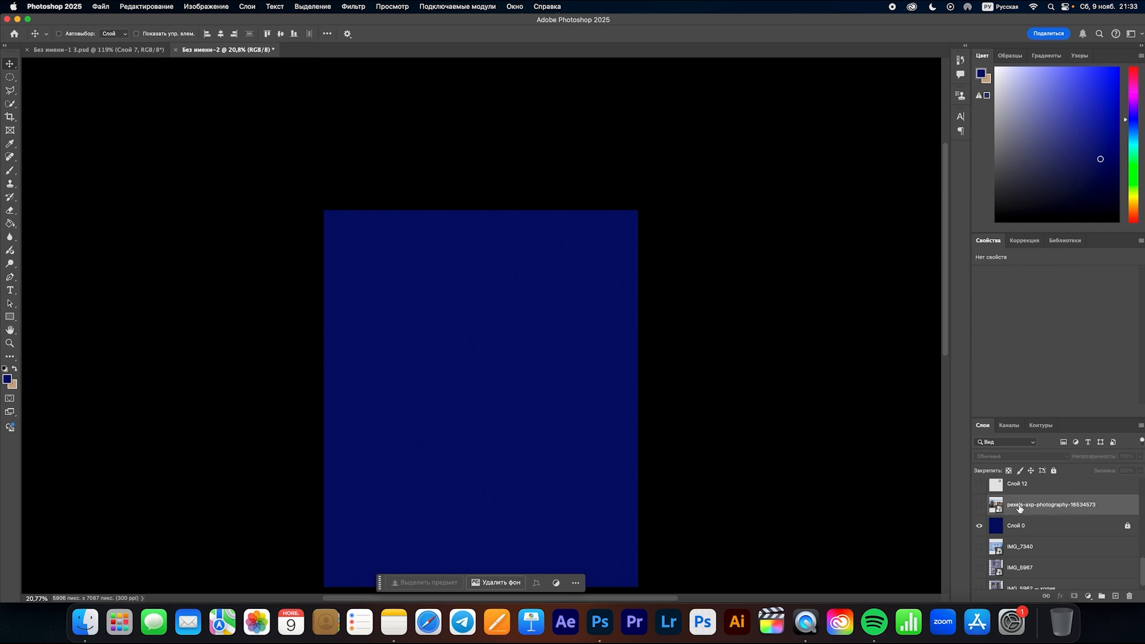
pyautogui.keyDown('super'); pyautogui.click(1110, 530); pyautogui.keyUp('super')
pyautogui.scroll(3, 1103, 520)
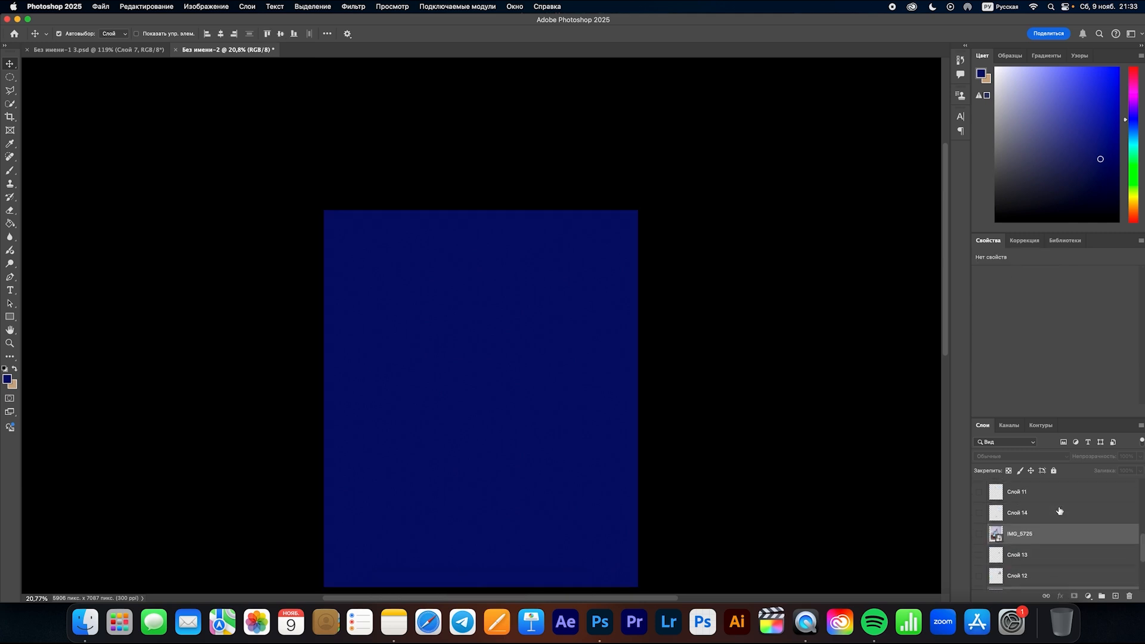
pyautogui.scroll(-3, 1045, 533)
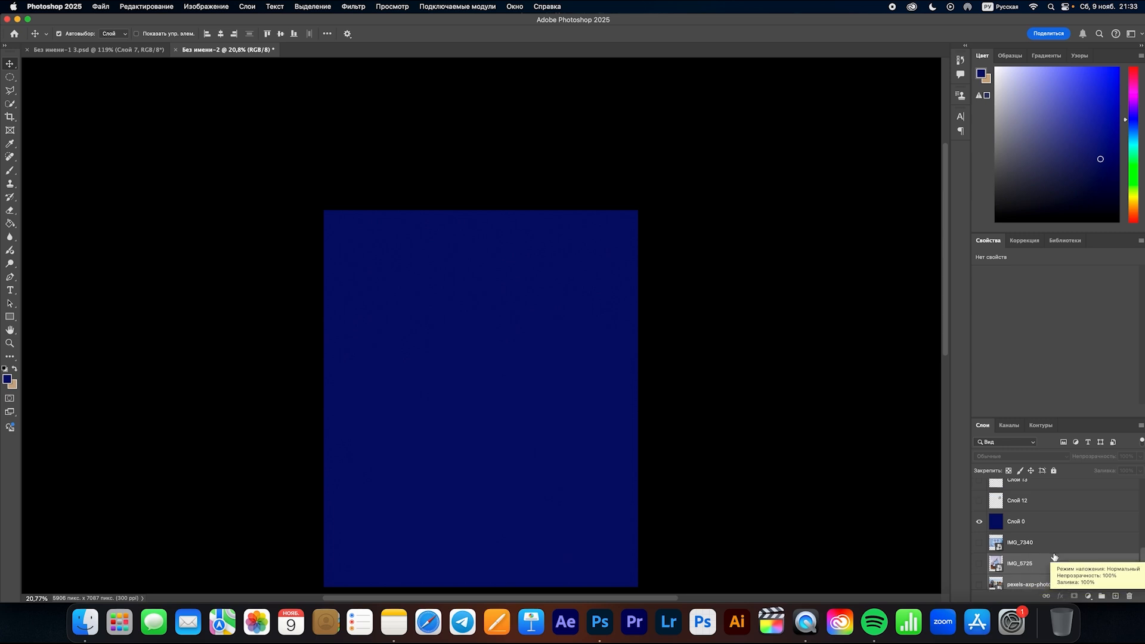
pyautogui.scroll(2, 1031, 558)
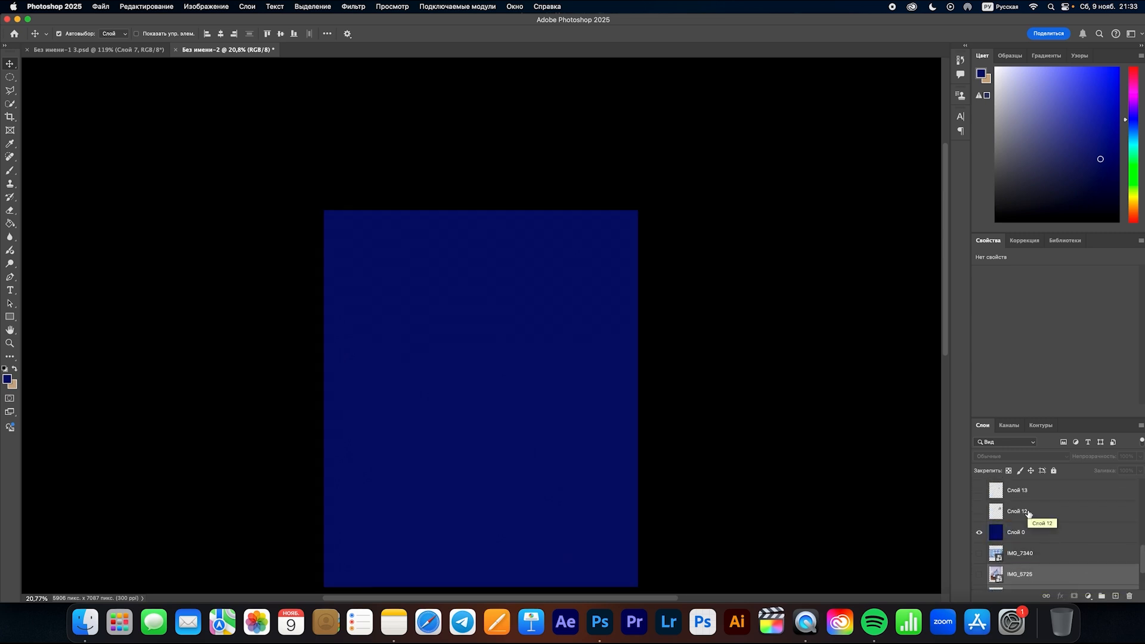
pyautogui.scroll(5, 1026, 519)
pyautogui.scroll(-5, 1020, 525)
# - Outline the seated woman in the IMG_9531 photo with a Polygonal Lasso selection, from headscarf to shoes
pyautogui.click(1037, 497)
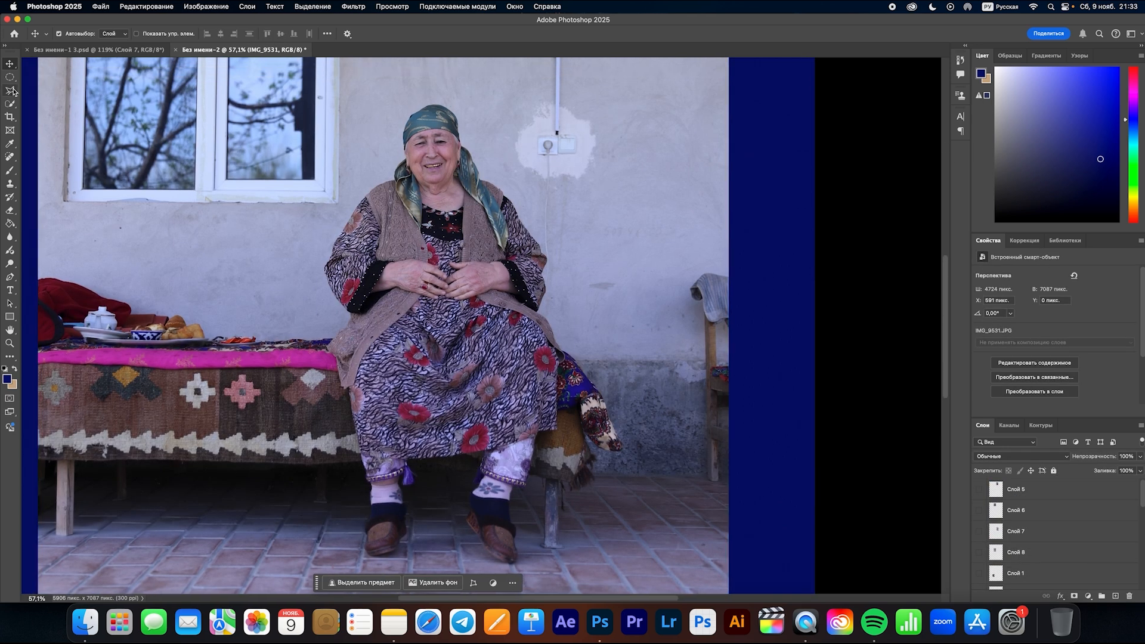
pyautogui.click(10, 91)
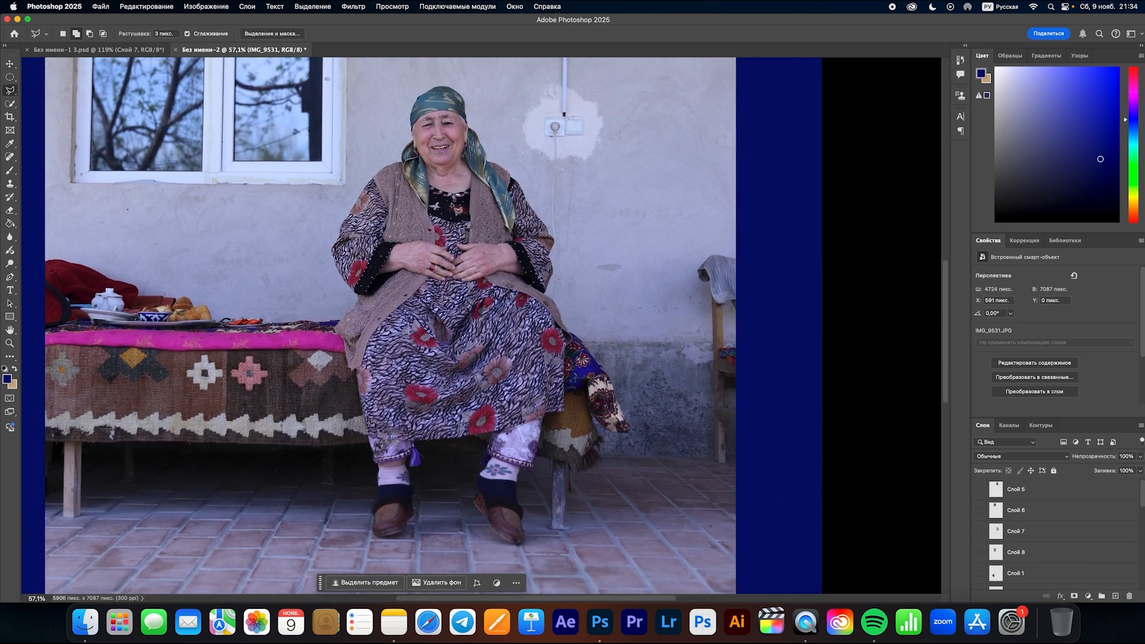
pyautogui.scroll(-2, 425, 195)
pyautogui.scroll(5, 392, 241)
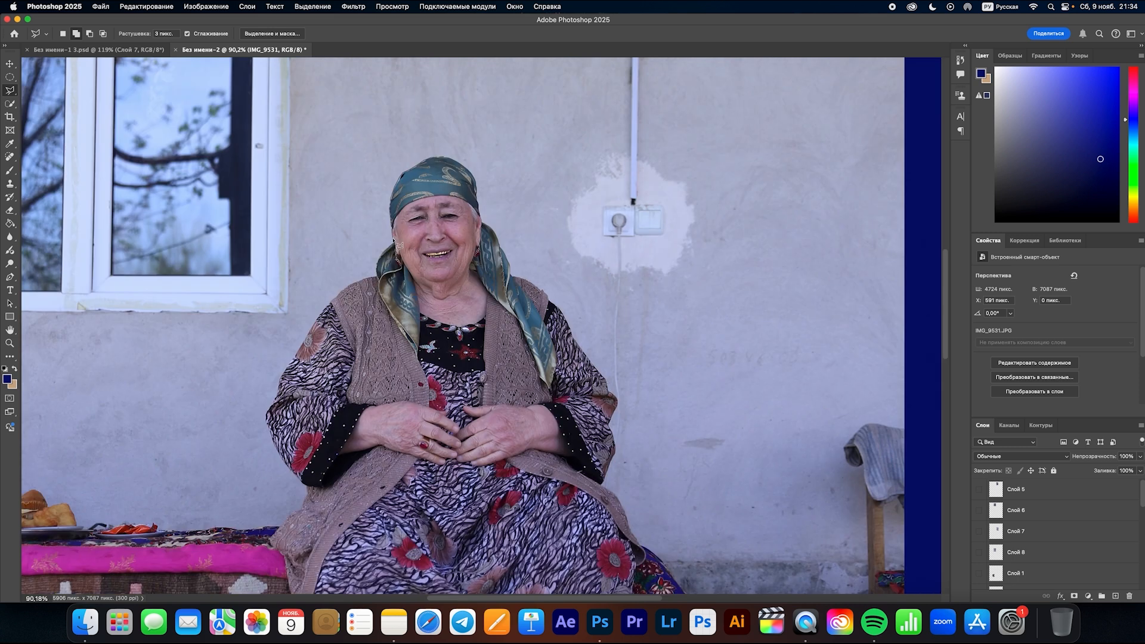
pyautogui.scroll(-5, 272, 393)
pyautogui.click(309, 362)
pyautogui.click(278, 398)
pyautogui.scroll(-4, 292, 411)
pyautogui.click(332, 484)
pyautogui.click(334, 505)
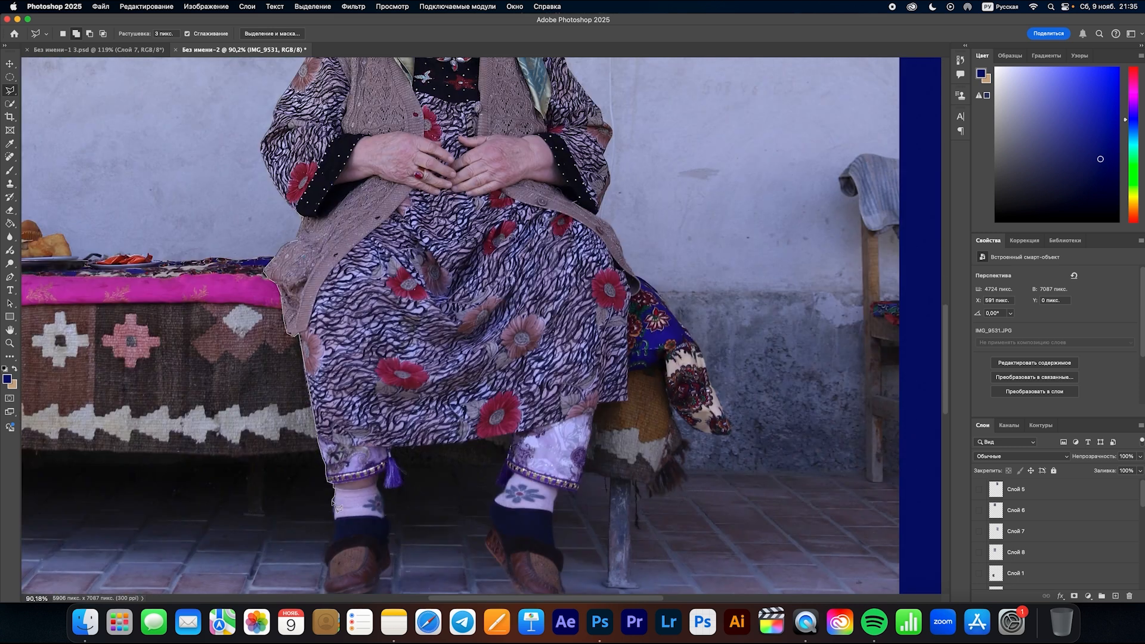
pyautogui.click(326, 559)
pyautogui.scroll(-1, 334, 566)
pyautogui.click(377, 562)
pyautogui.click(391, 513)
pyautogui.click(401, 462)
pyautogui.click(514, 409)
pyautogui.click(484, 519)
pyautogui.scroll(-1, 514, 561)
pyautogui.click(560, 566)
pyautogui.click(571, 452)
pyautogui.click(630, 262)
pyautogui.scroll(5, 631, 262)
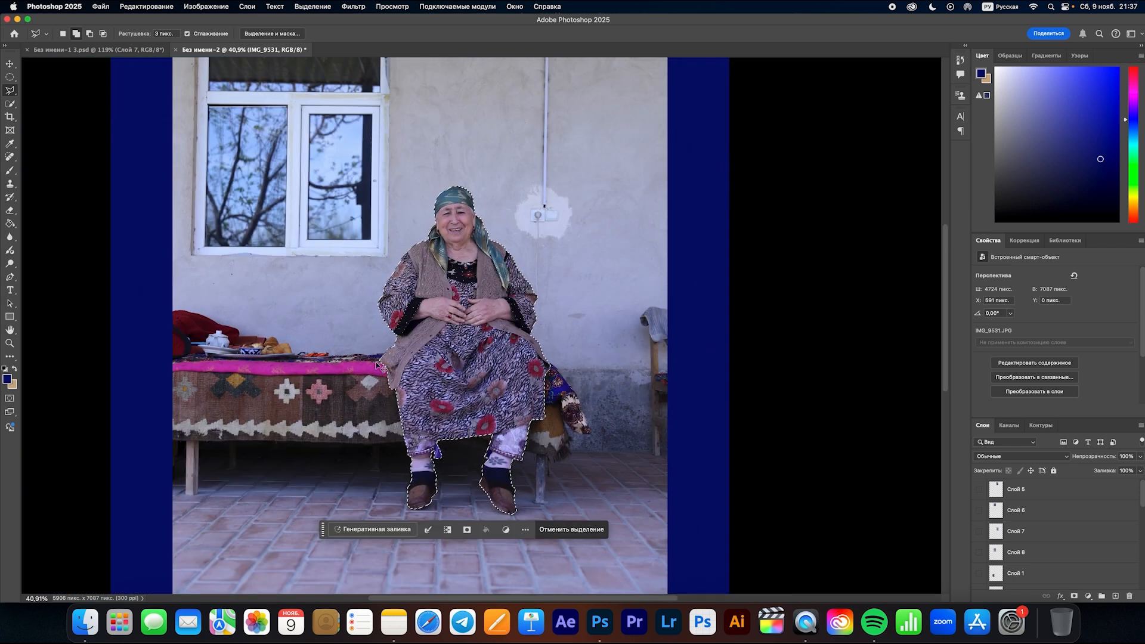
# - Copy the selected woman onto a new layer and hide the IMG_9531 photo layer
pyautogui.press('super+j')
pyautogui.scroll(-2, 980, 557)
pyautogui.click(980, 557)
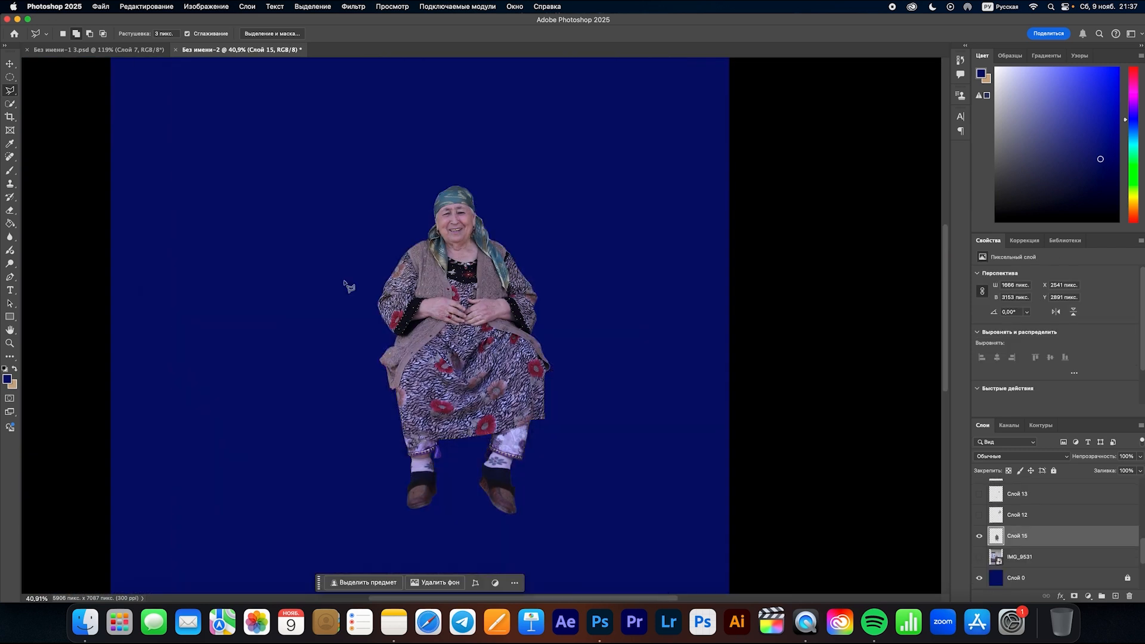
# - Scale down the woman cutout with Free Transform and hide its layer
pyautogui.press('super+minus')
pyautogui.press('super+t')
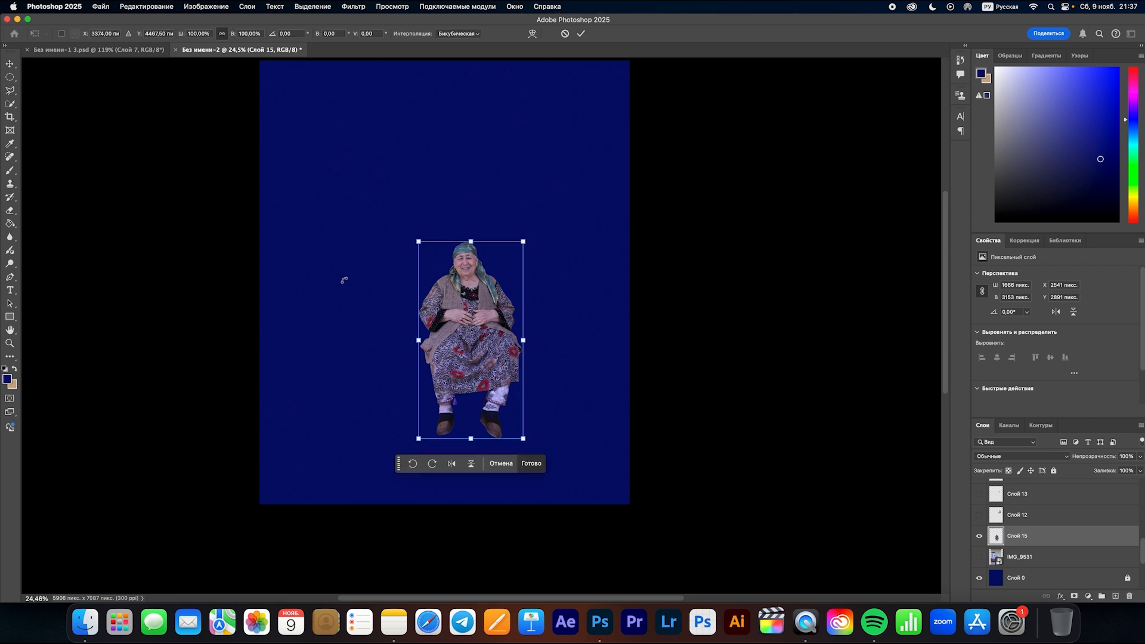
pyautogui.moveTo(469, 447); pyautogui.dragTo(471, 329)
pyautogui.click(529, 364)
pyautogui.click(979, 536)
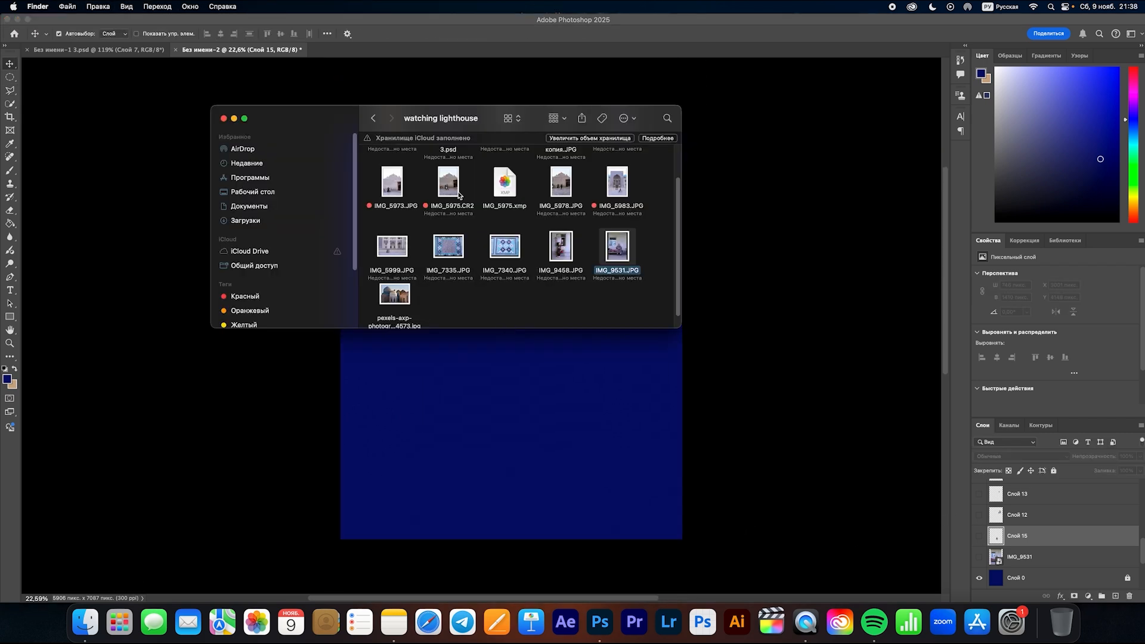
pyautogui.scroll(3, 459, 194)
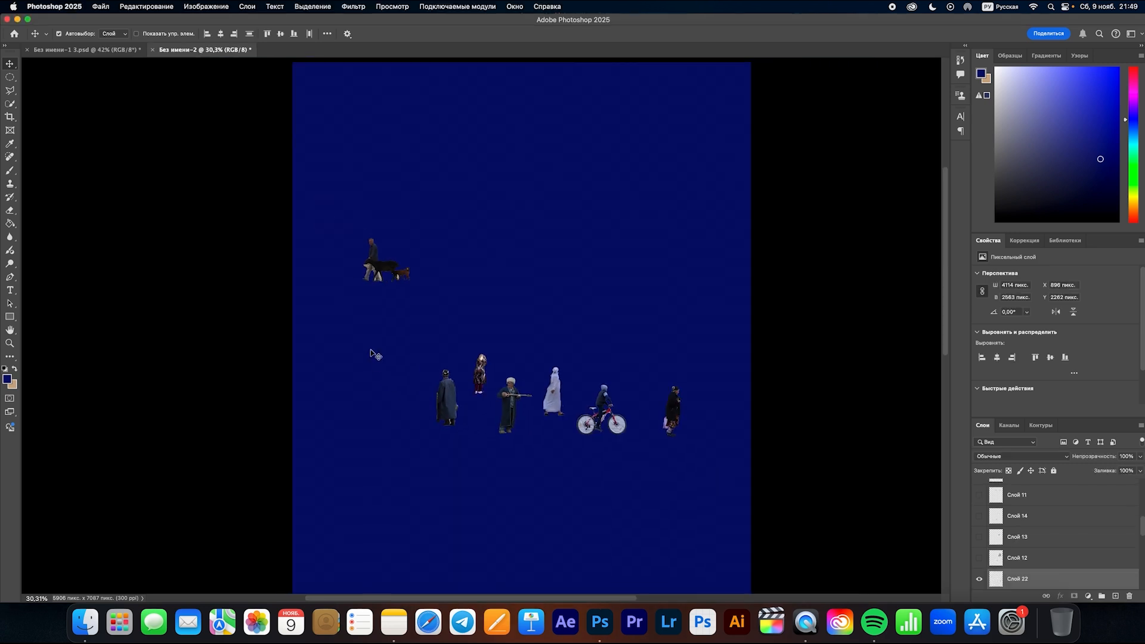
# - Hide the layers of all the small figure cutouts on the blue canvas
pyautogui.click(33, 83)
pyautogui.moveTo(316, 213); pyautogui.dragTo(741, 519)
pyautogui.click(660, 468)
pyautogui.click(999, 516)
pyautogui.moveTo(979, 495); pyautogui.dragTo(981, 556)
pyautogui.scroll(10, 998, 529)
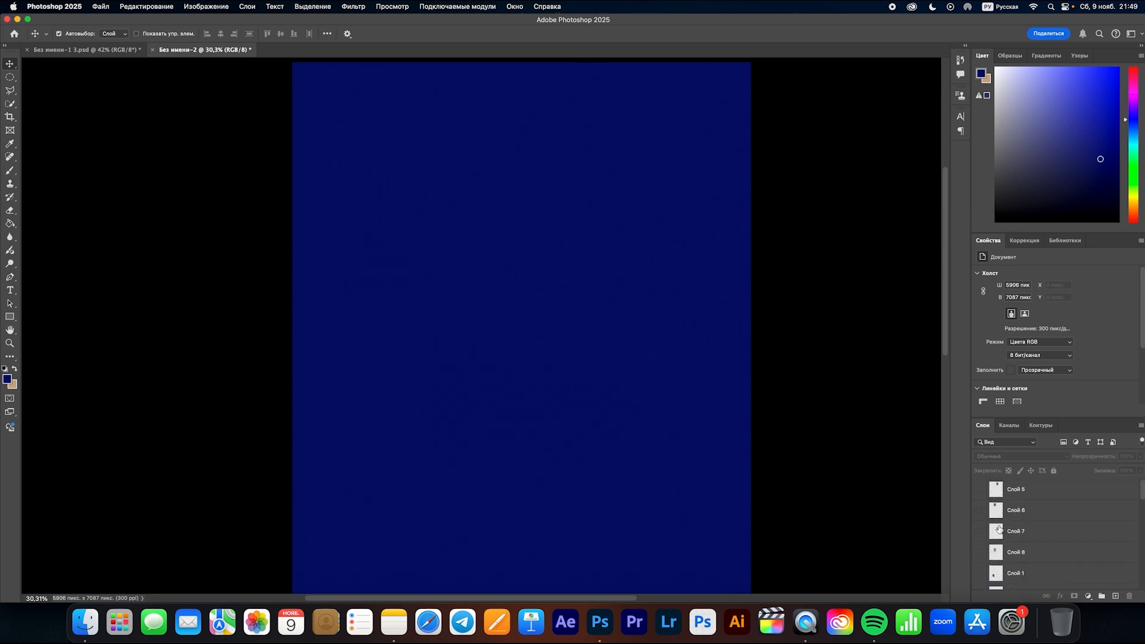
# - Show the white cross-shaped ornament on Слой 9 and the tan square on Слой 10
pyautogui.scroll(-3, 993, 546)
pyautogui.click(981, 533)
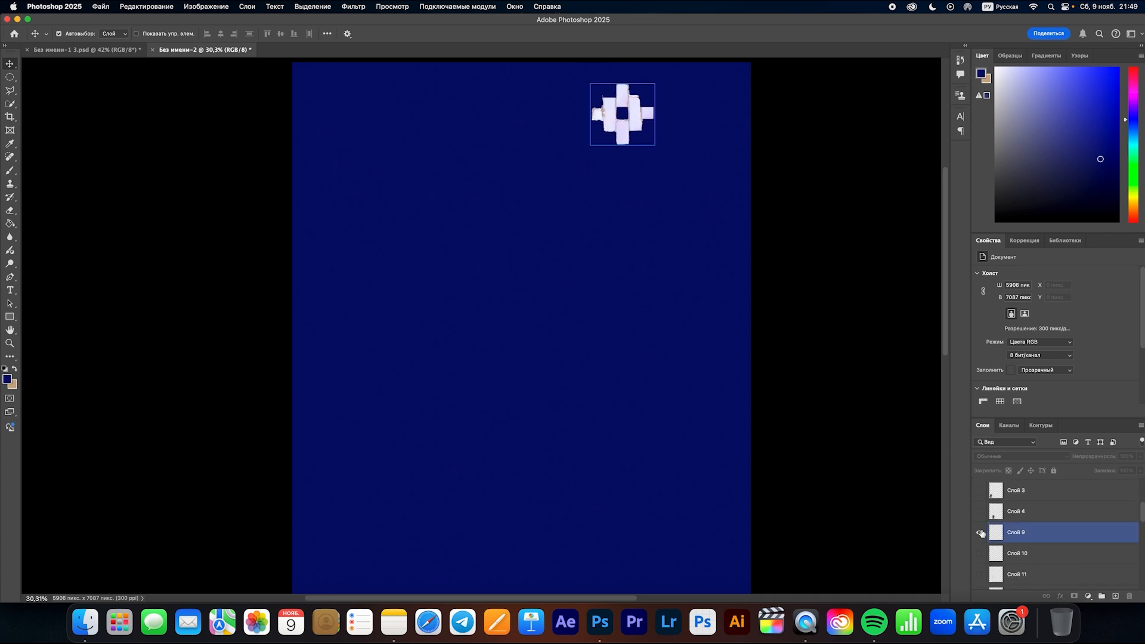
pyautogui.scroll(-1, 981, 532)
pyautogui.click(980, 531)
pyautogui.scroll(-1, 980, 529)
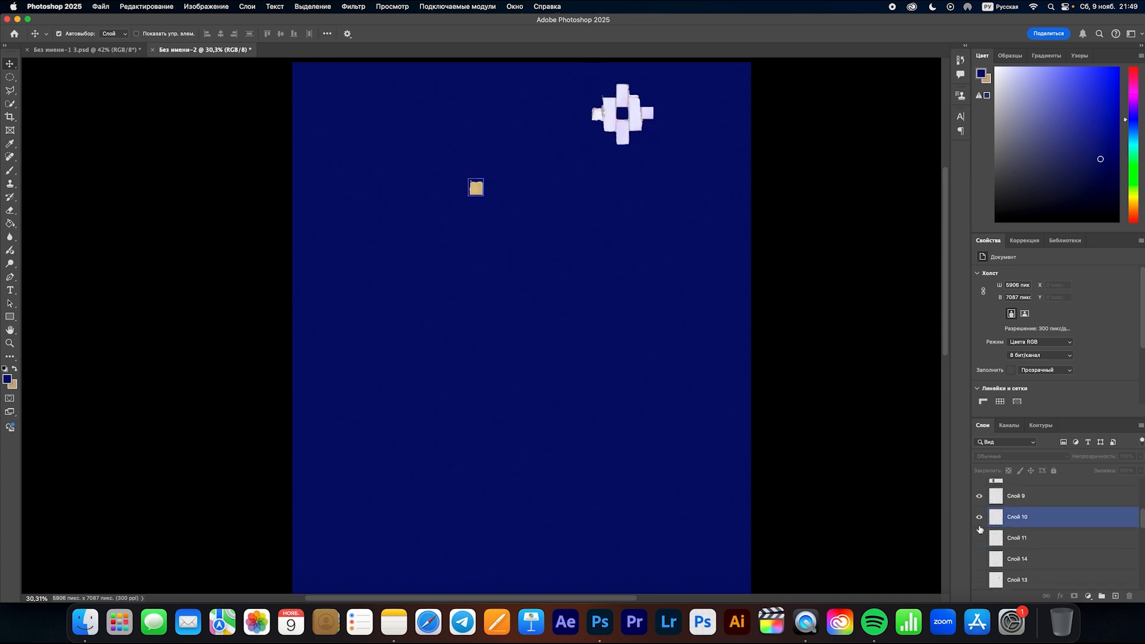
pyautogui.click(980, 539)
pyautogui.click(980, 540)
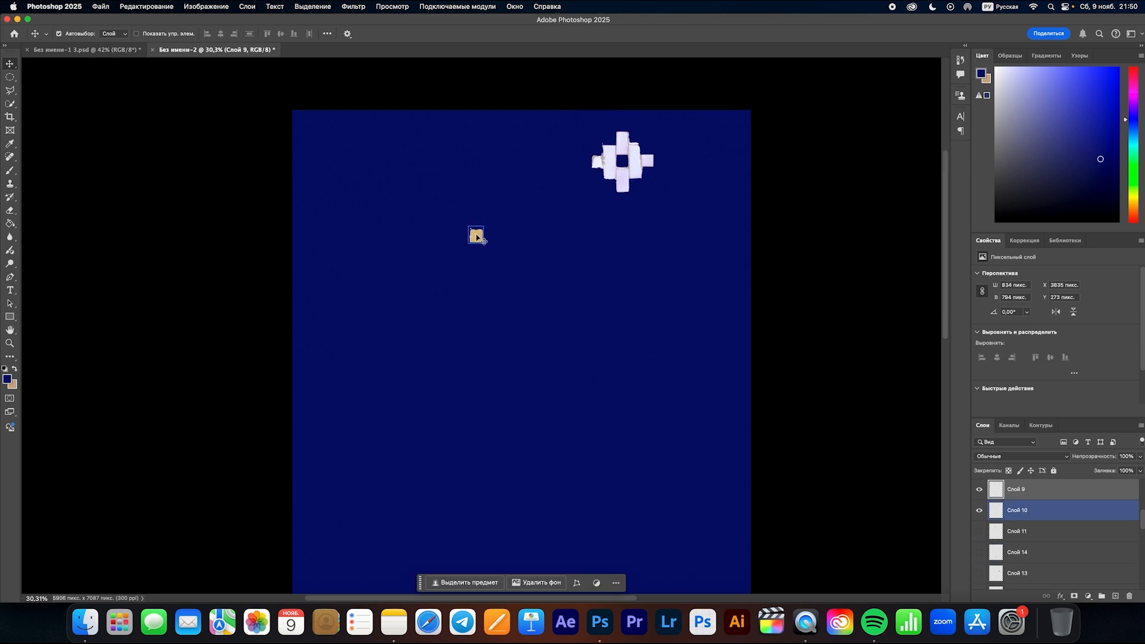
# - Move the tan square lower on the canvas and shrink the white ornament to about 376 × 358 px
pyautogui.moveTo(477, 238); pyautogui.dragTo(482, 317)
pyautogui.click(599, 182)
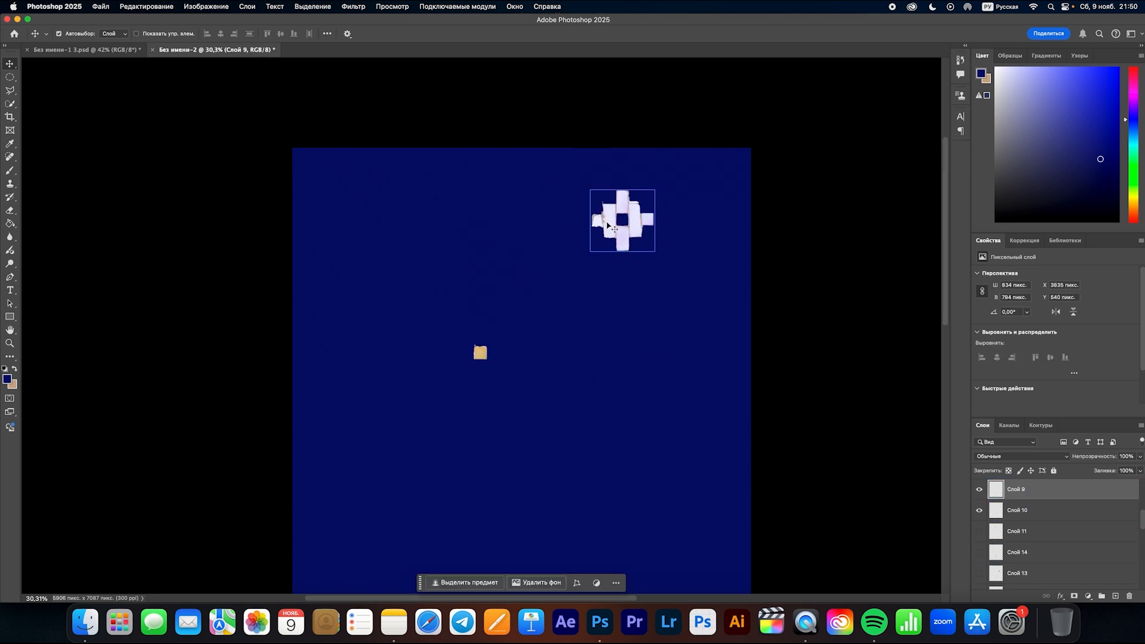
pyautogui.press('super+t')
pyautogui.moveTo(622, 251); pyautogui.dragTo(579, 286)
pyautogui.press('Return')
# - Scatter seven copies of the white ornament across the upper sky and shrink the upper-left copy to about 253 × 242 px
pyautogui.press('super+j')
pyautogui.keyDown('alt'); pyautogui.moveTo(579, 286); pyautogui.dragTo(654, 275); pyautogui.keyUp('alt')
pyautogui.keyDown('alt'); pyautogui.moveTo(654, 274); pyautogui.dragTo(684, 201); pyautogui.keyUp('alt')
pyautogui.press('super+t')
pyautogui.keyDown('alt'); pyautogui.moveTo(684, 201); pyautogui.dragTo(392, 189); pyautogui.keyUp('alt')
pyautogui.press('Return')
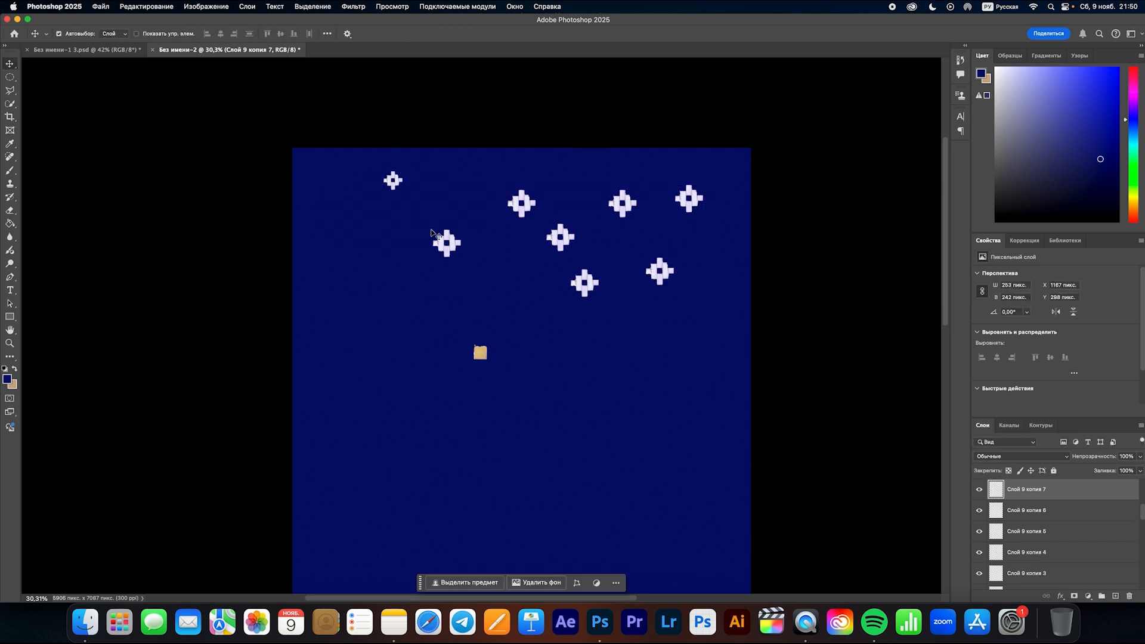
# - Shrink the ornament copy just below and right of the upper-left one to about 294 × 280 px
pyautogui.click(446, 246)
pyautogui.press('super+t')
pyautogui.moveTo(447, 257); pyautogui.dragTo(447, 250)
pyautogui.press('Return')
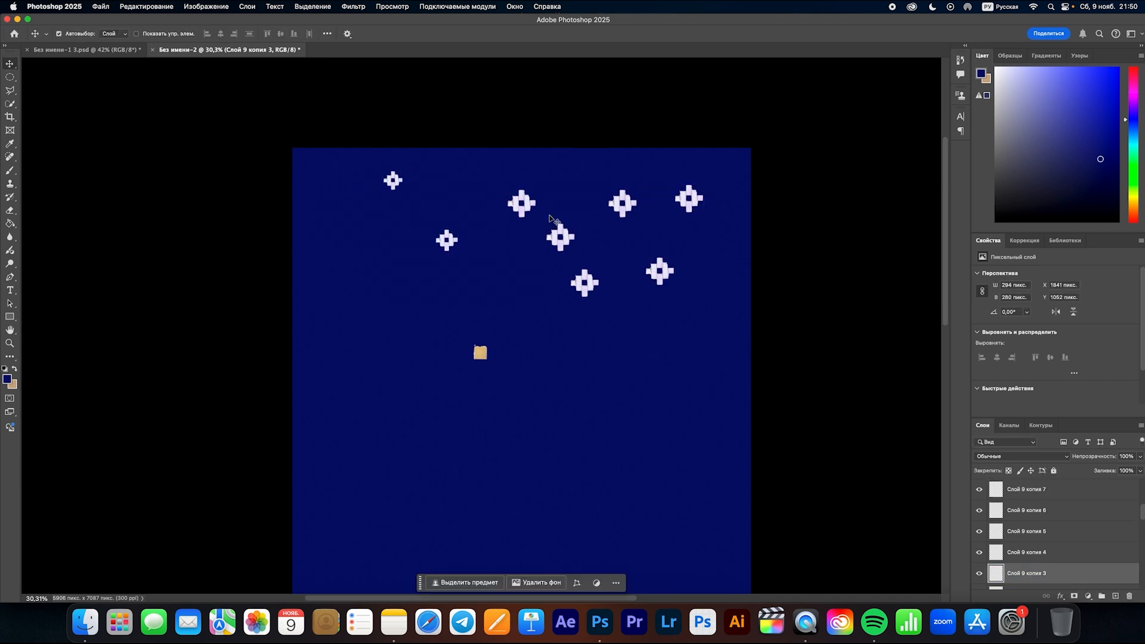
# - Shrink the two ornament copies in the middle of the sky below the top row
pyautogui.click(560, 245)
pyautogui.press('super+t')
pyautogui.moveTo(560, 250); pyautogui.dragTo(586, 281)
pyautogui.press('Return')
pyautogui.click(583, 290)
pyautogui.press('super+t')
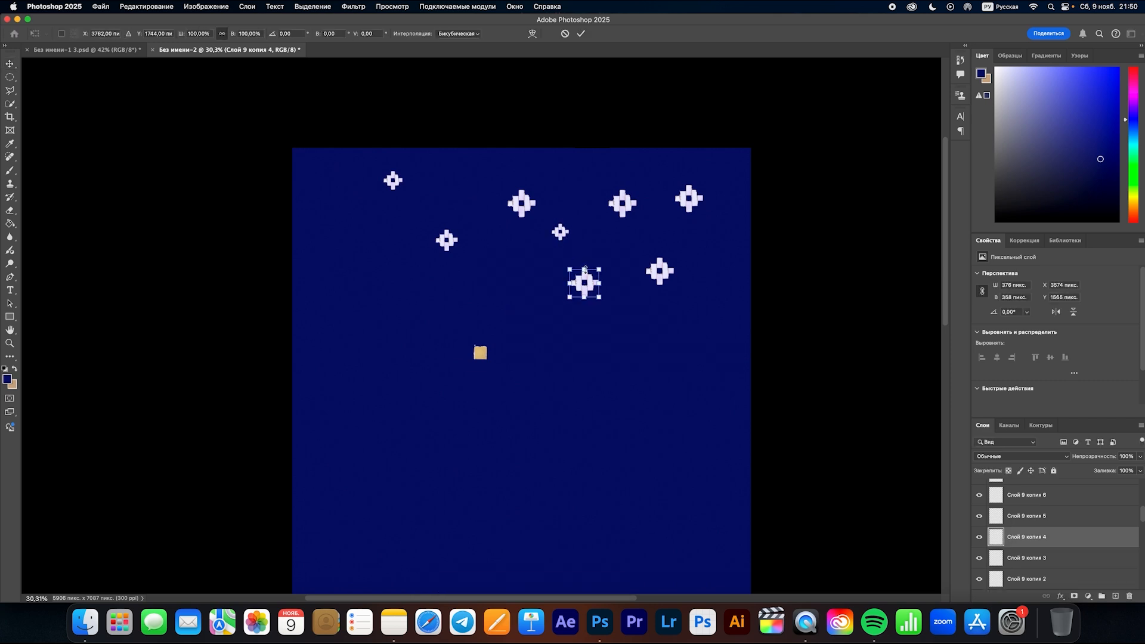
pyautogui.press('Return')
# - Shrink the three ornaments on the right side of the sky to varied smaller sizes
pyautogui.click(658, 270)
pyautogui.press('super+t')
pyautogui.moveTo(660, 284); pyautogui.dragTo(660, 277)
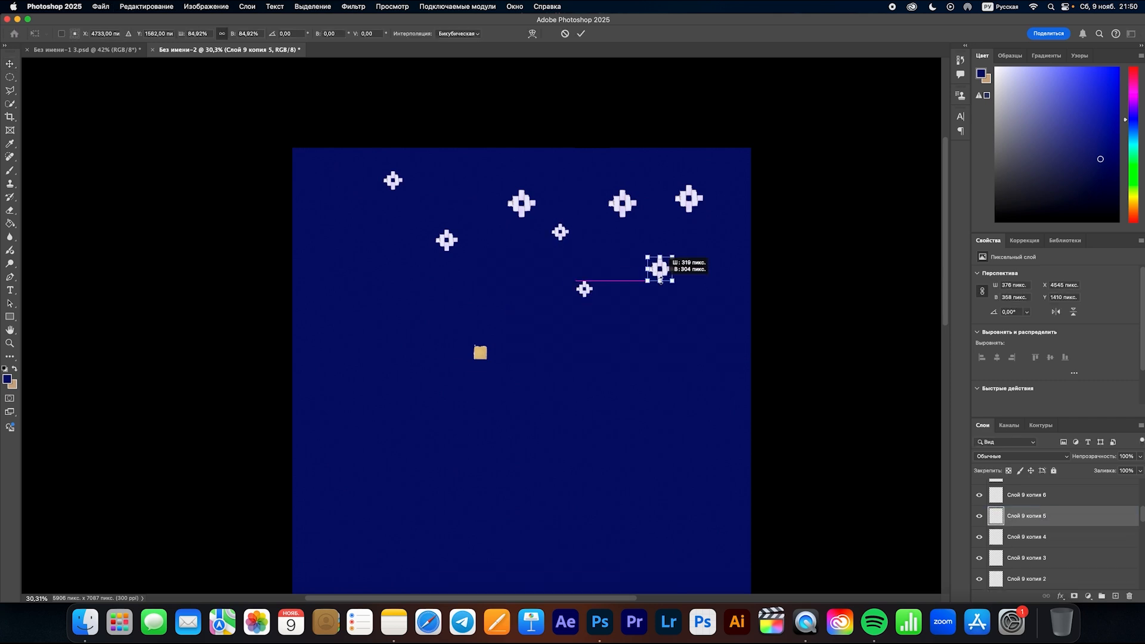
pyautogui.press('Return')
pyautogui.click(688, 199)
pyautogui.press('super+t')
pyautogui.moveTo(689, 185); pyautogui.dragTo(689, 196)
pyautogui.press('Return')
pyautogui.click(622, 203)
pyautogui.press('super+t')
pyautogui.press('Return')
# - Move the tan square on Слой 10 further down the canvas, to about Y 2965 px
pyautogui.scroll(-2, 485, 350)
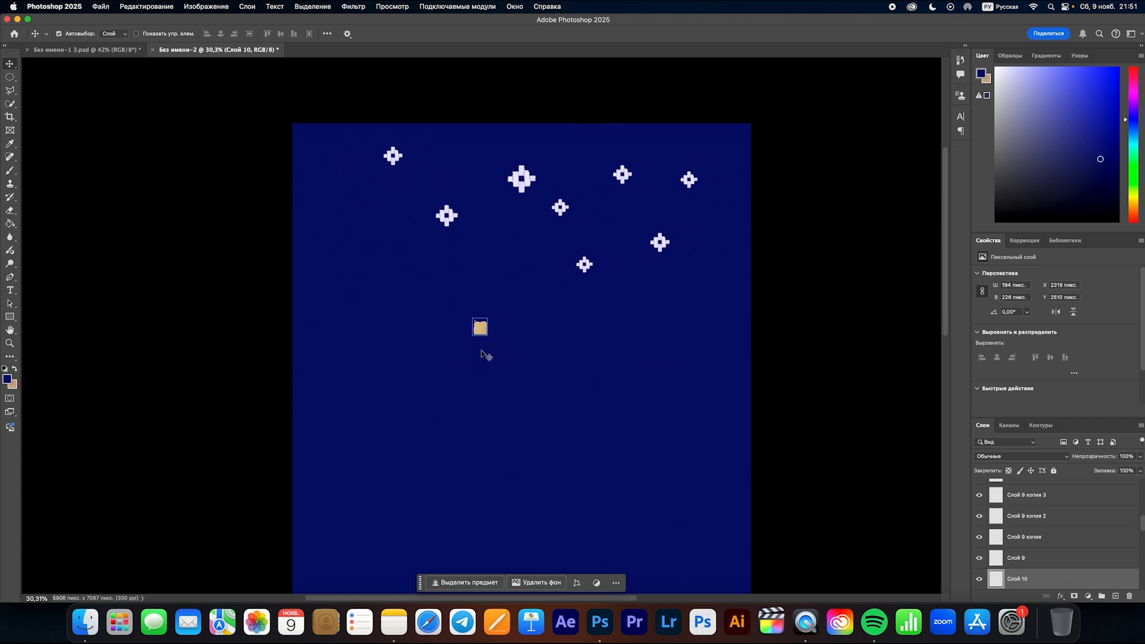
pyautogui.moveTo(482, 325); pyautogui.dragTo(489, 365)
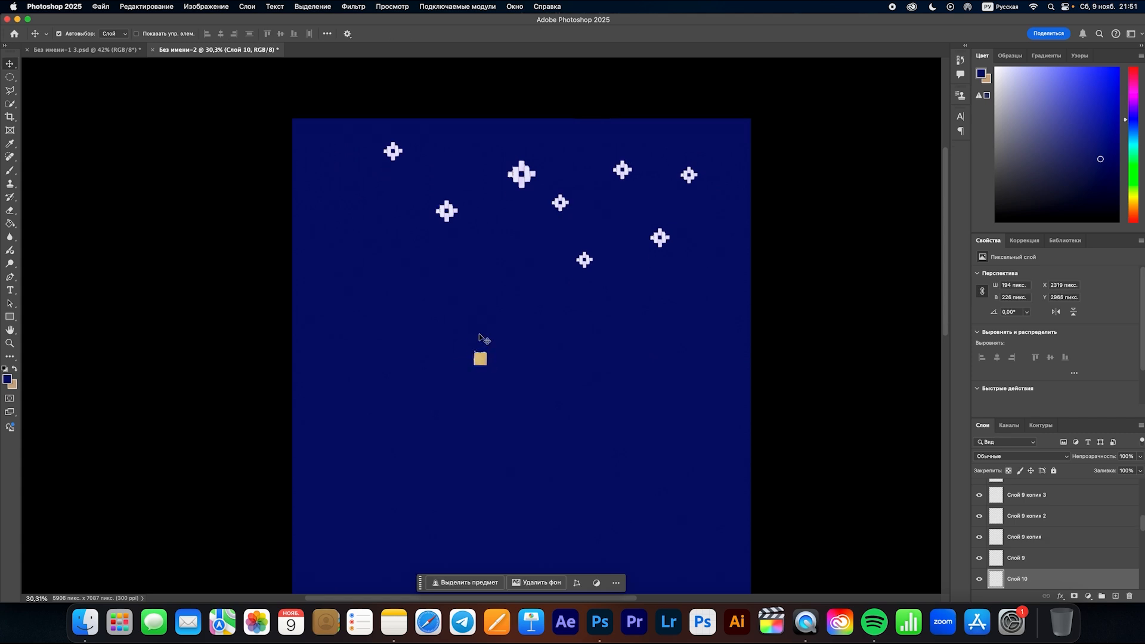
pyautogui.scroll(3, 481, 328)
pyautogui.scroll(-3, 498, 356)
# - Add a new layer above Слой 10 and make a circular selection about 1275 px across to the right of the tan square
pyautogui.press('m')
pyautogui.scroll(-1, 1022, 546)
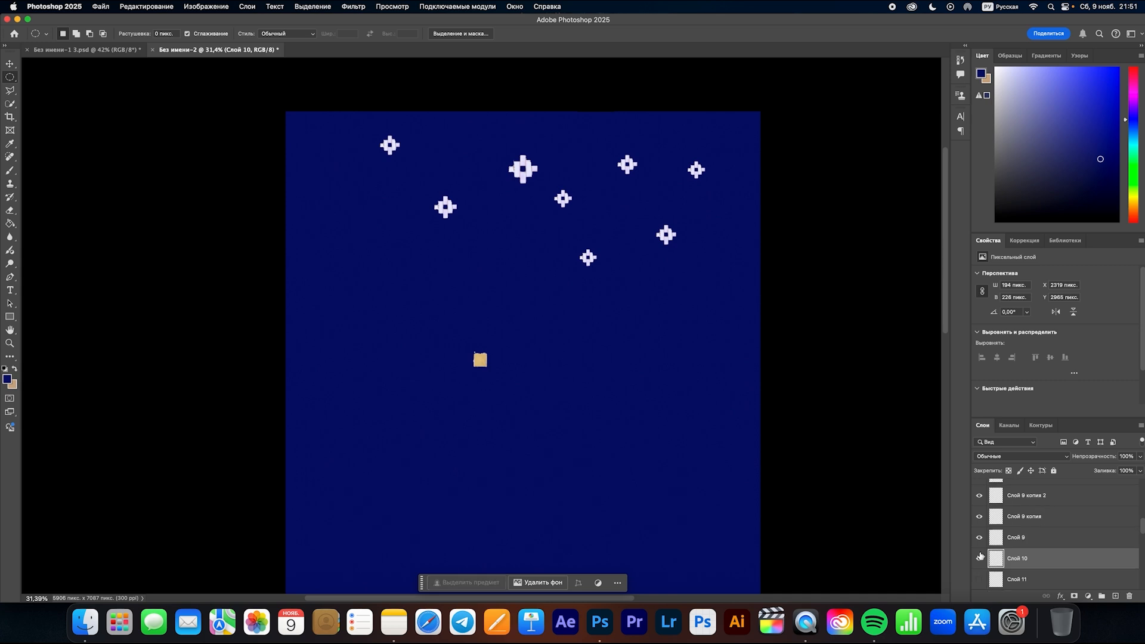
pyautogui.click(1116, 598)
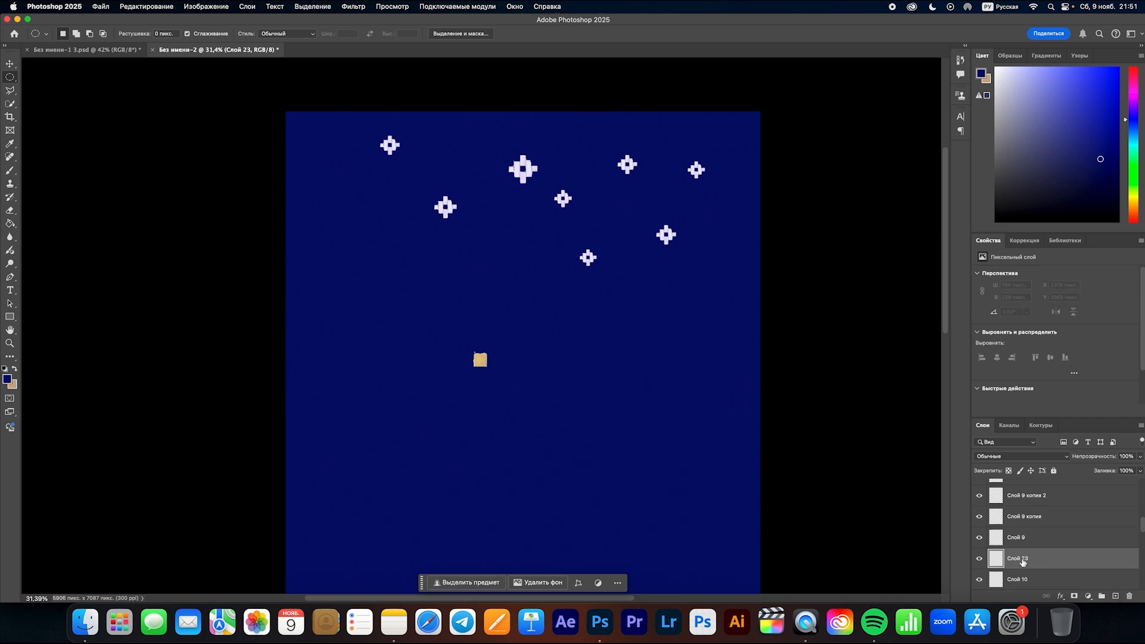
pyautogui.moveTo(648, 331); pyautogui.dragTo(546, 434)
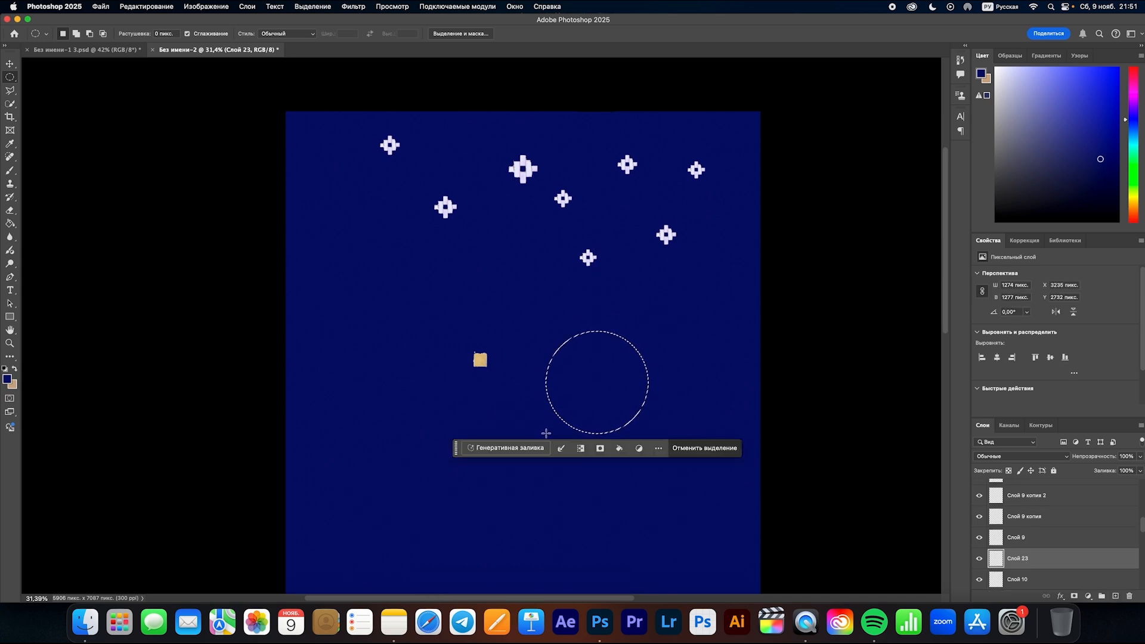
# - Fill the circular selection with the tan colour sampled from the square, and deselect
pyautogui.click(10, 224)
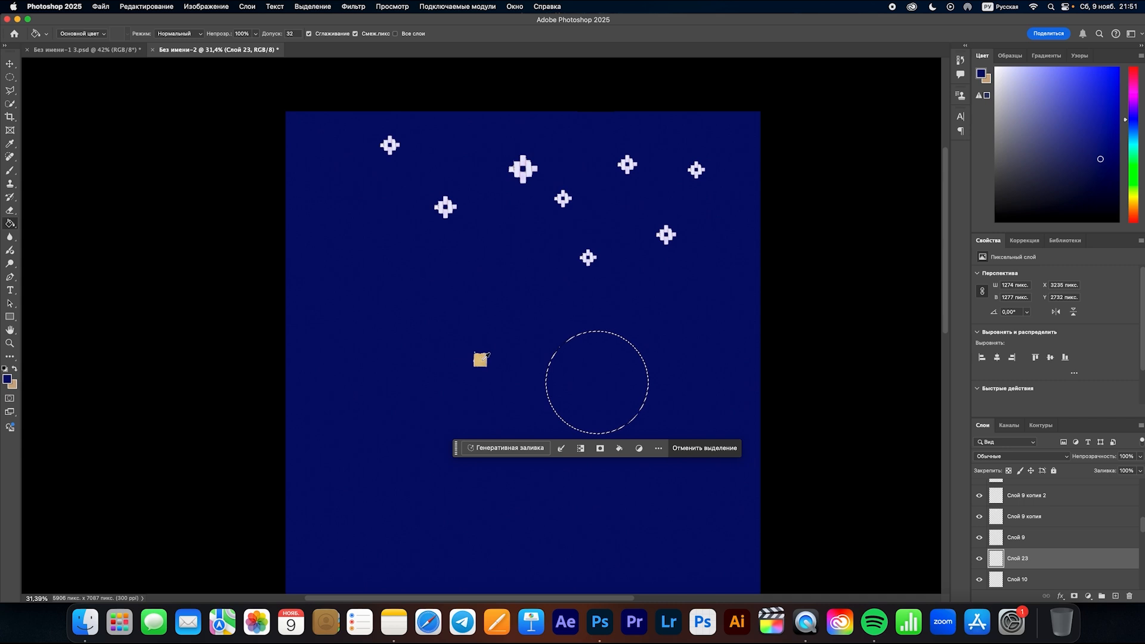
pyautogui.keyDown('alt'); pyautogui.click(481, 358); pyautogui.keyUp('alt')
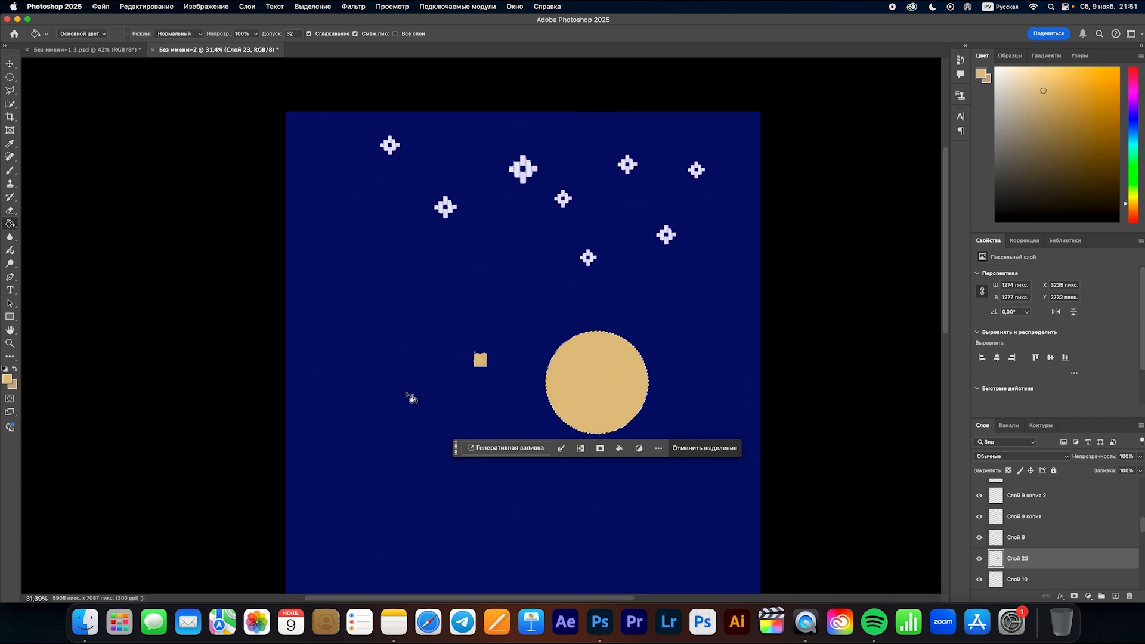
pyautogui.press('super+d')
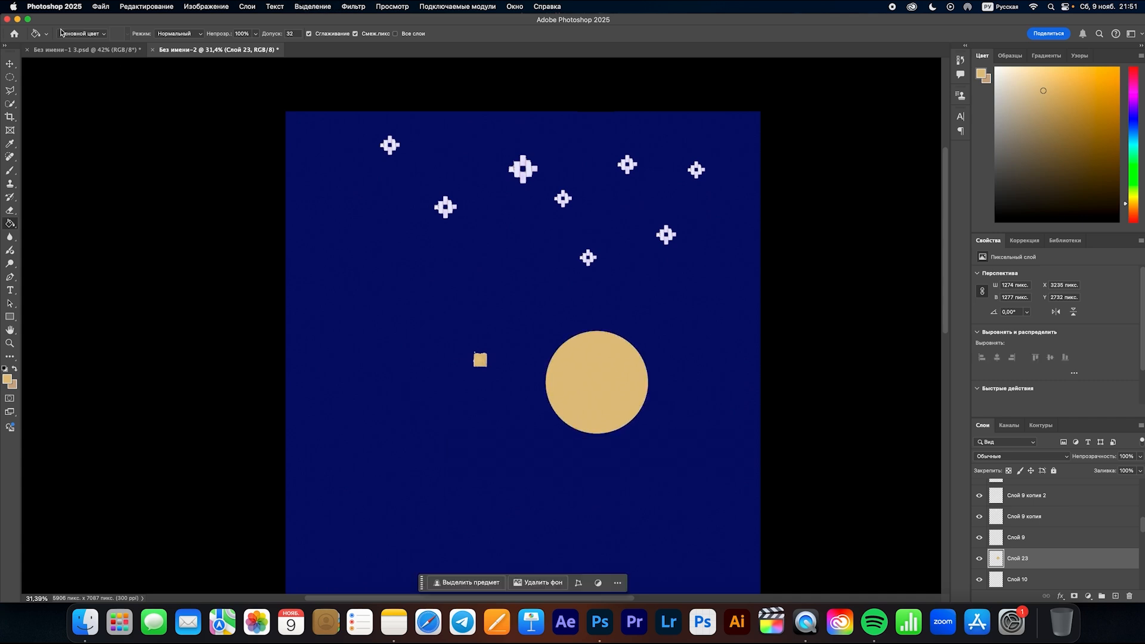
# - Bring Слой 10 above Слой 23 and place the tan square over the upper part of the tan circle
pyautogui.click(9, 65)
pyautogui.moveTo(1023, 580); pyautogui.dragTo(1023, 547)
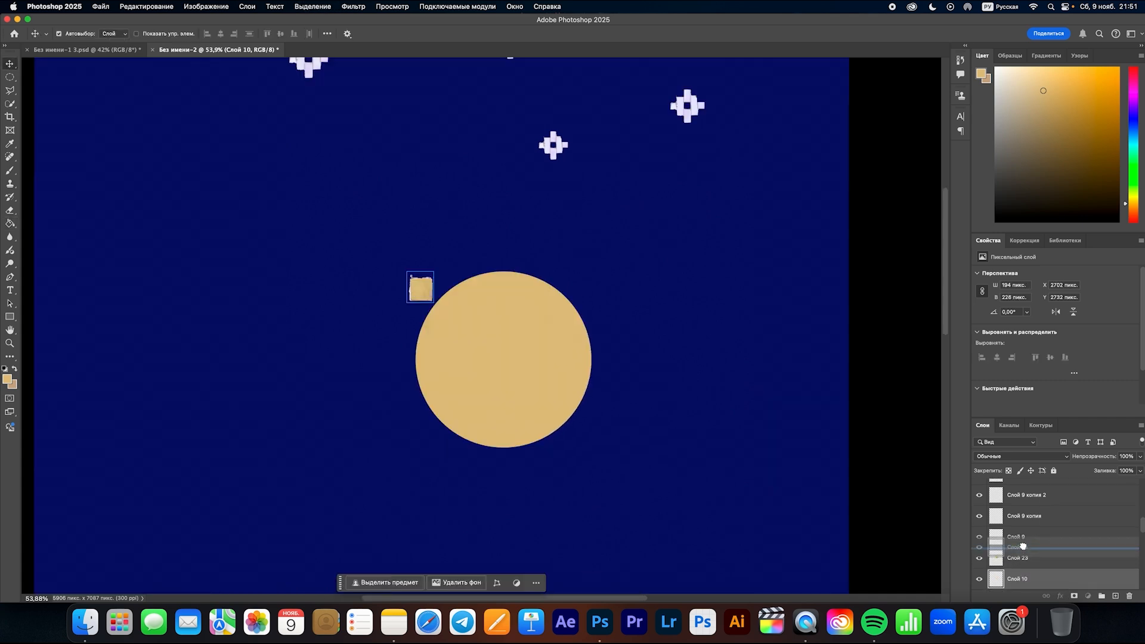
pyautogui.moveTo(416, 289); pyautogui.dragTo(479, 318)
pyautogui.scroll(-3, 481, 320)
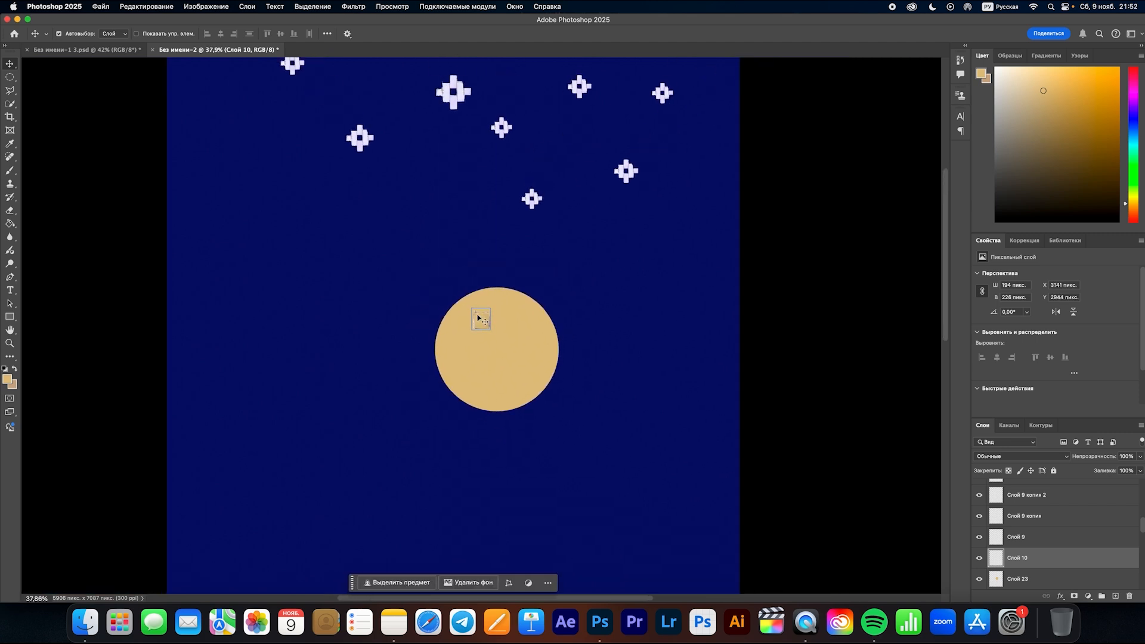
pyautogui.scroll(5, 481, 319)
pyautogui.moveTo(488, 313); pyautogui.dragTo(484, 310)
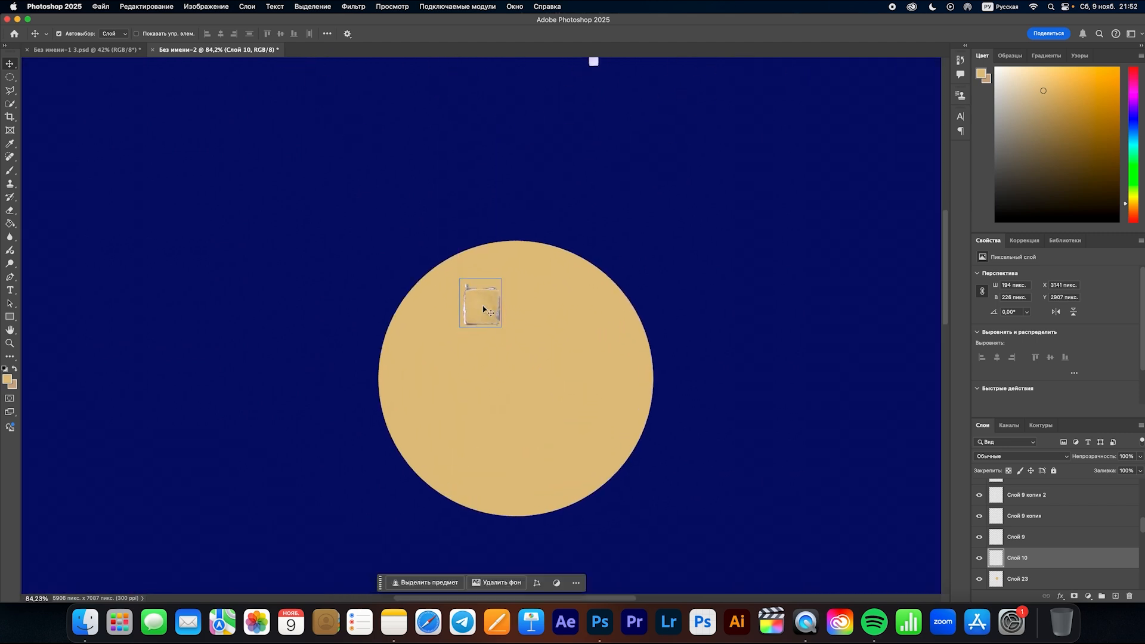
# - Using the moon in Без имени-1 3.psd as reference, move the tan square nearer the circle's upper edge and scale it to about 120 × 140 px
pyautogui.click(455, 274)
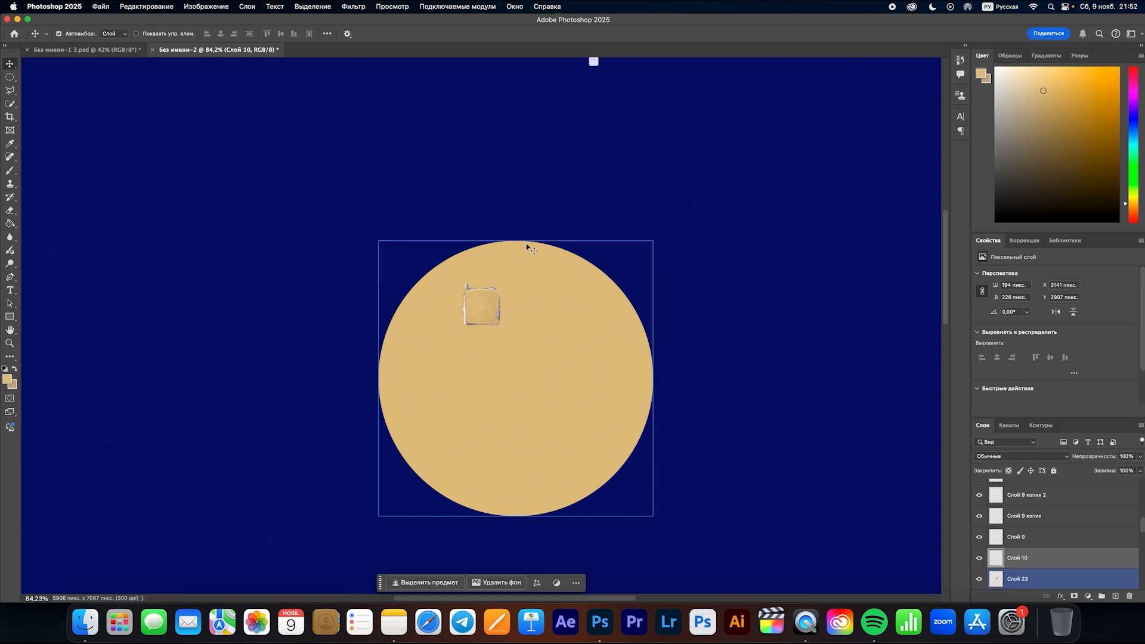
pyautogui.click(52, 52)
pyautogui.scroll(5, 361, 198)
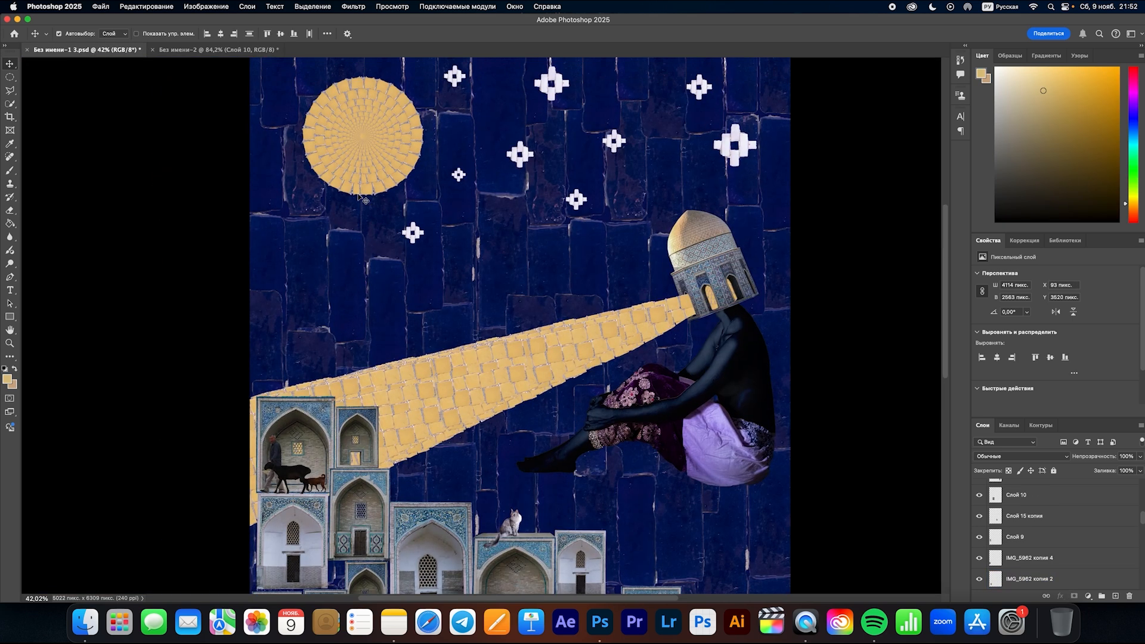
pyautogui.scroll(4, 361, 199)
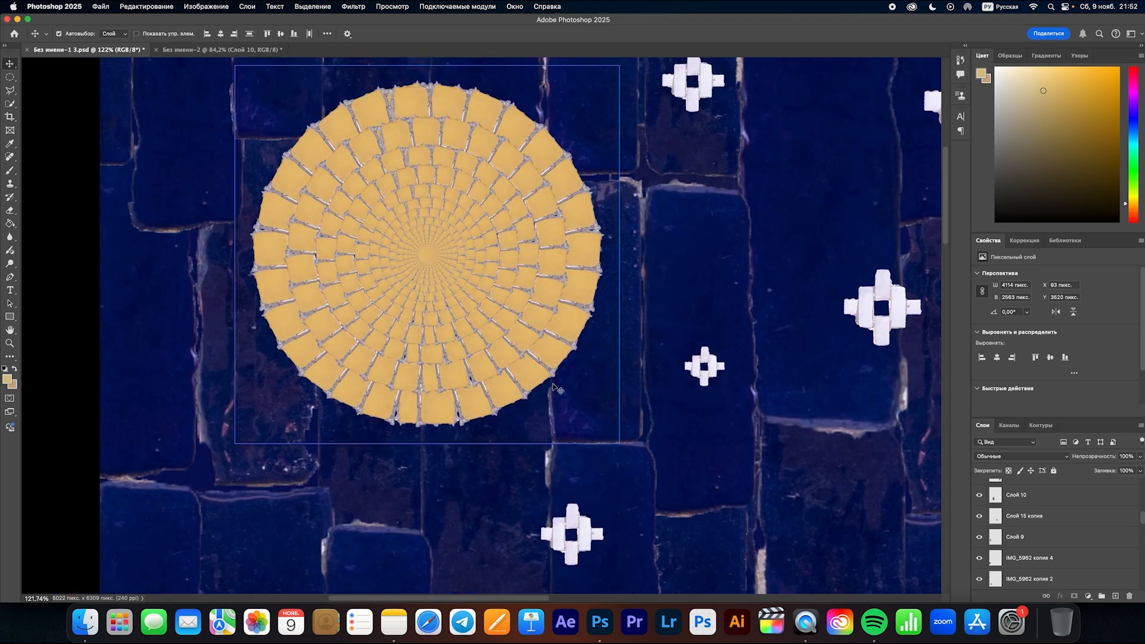
pyautogui.hotkey('ctrl', 'Tab')
pyautogui.moveTo(482, 289); pyautogui.dragTo(483, 281)
pyautogui.press('super+t')
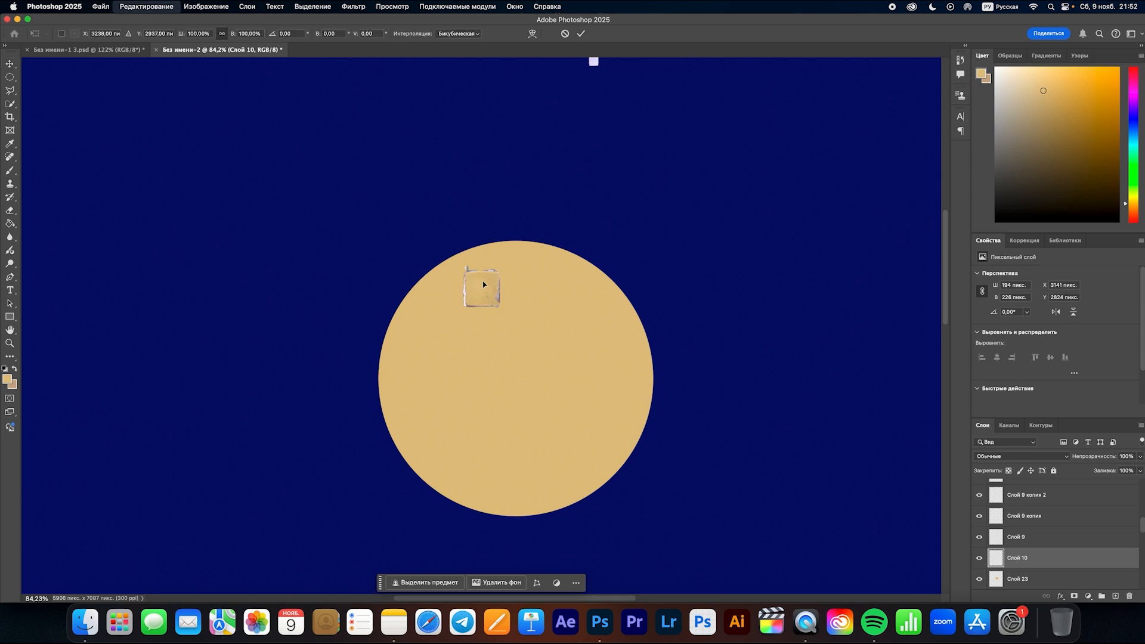
pyautogui.moveTo(502, 310); pyautogui.dragTo(488, 288)
pyautogui.doubleClick(471, 286)
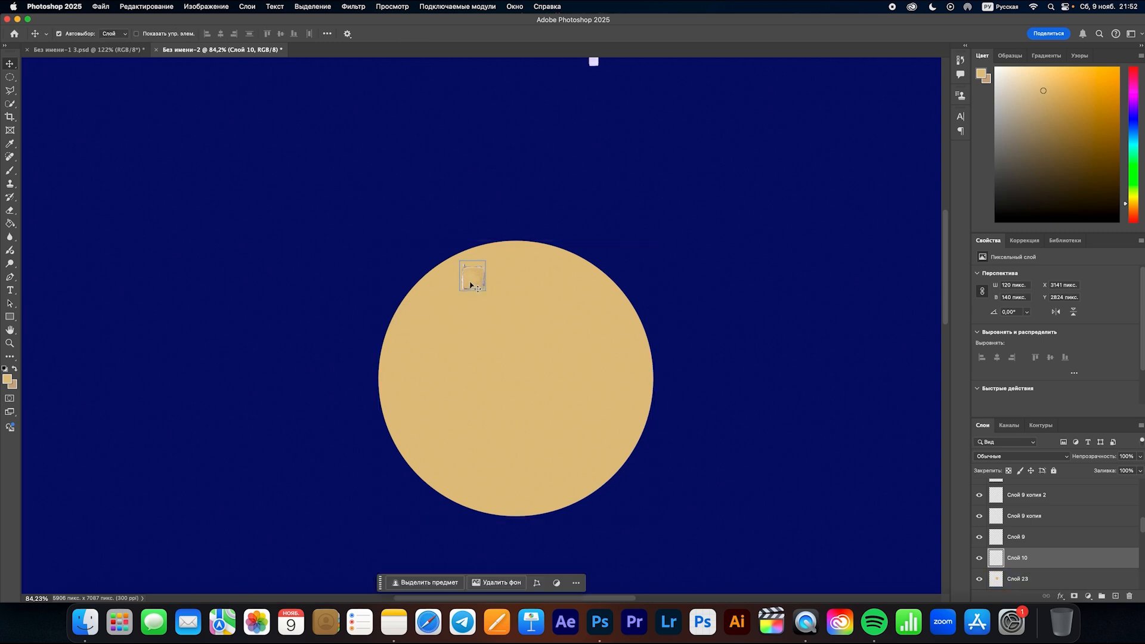
# - Rotate the tan square about -29° and place it on the upper-left rim of the circle
pyautogui.press('super+t')
pyautogui.moveTo(436, 247)
pyautogui.mouseDown()
pyautogui.moveTo(465, 233)
pyautogui.moveTo(447, 242)
pyautogui.mouseUp()
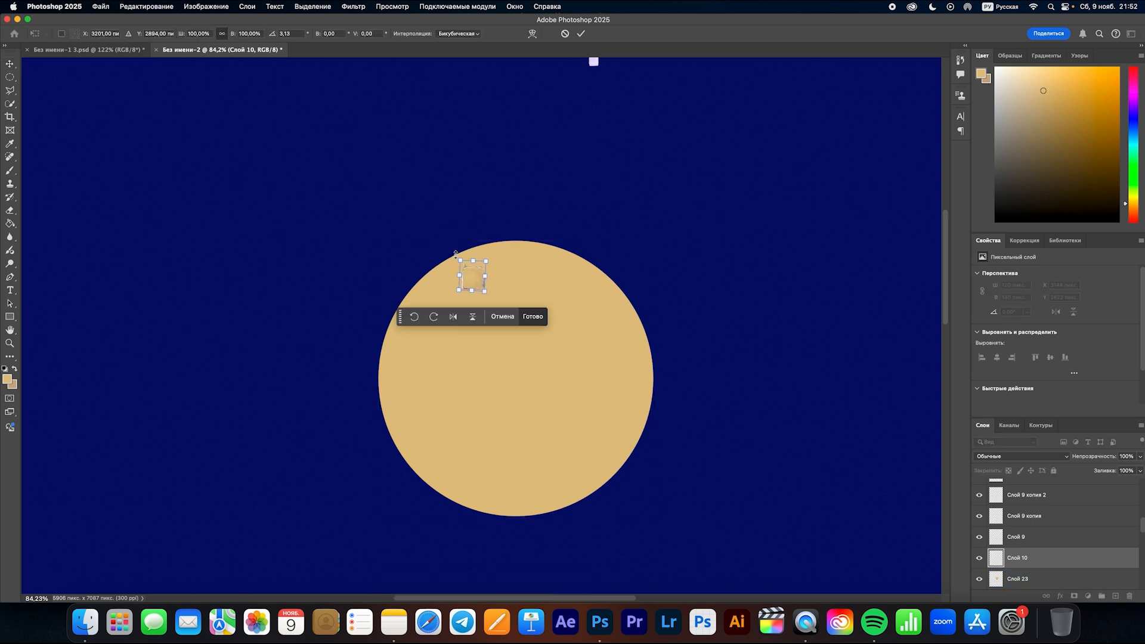
pyautogui.moveTo(453, 253)
pyautogui.mouseDown()
pyautogui.moveTo(441, 268)
pyautogui.moveTo(461, 266)
pyautogui.mouseUp()
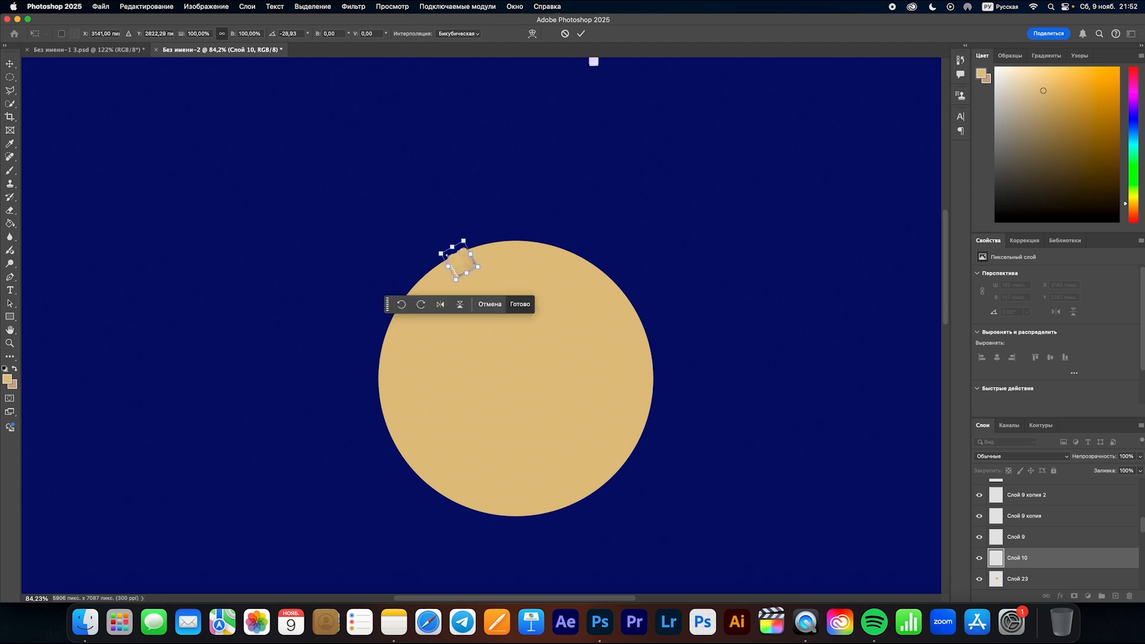
pyautogui.press('Return')
# - Set the Eraser to a smaller brush at 100% opacity and erase the parts of the square sticking out beyond the circle
pyautogui.press('e')
pyautogui.scroll(5, 383, 306)
pyautogui.press('[')
pyautogui.press('[')
pyautogui.press('[')
pyautogui.press('[')
pyautogui.press('[')
pyautogui.press('[')
pyautogui.press('[')
pyautogui.press('[')
pyautogui.press('[')
pyautogui.press('[')
pyautogui.press('[')
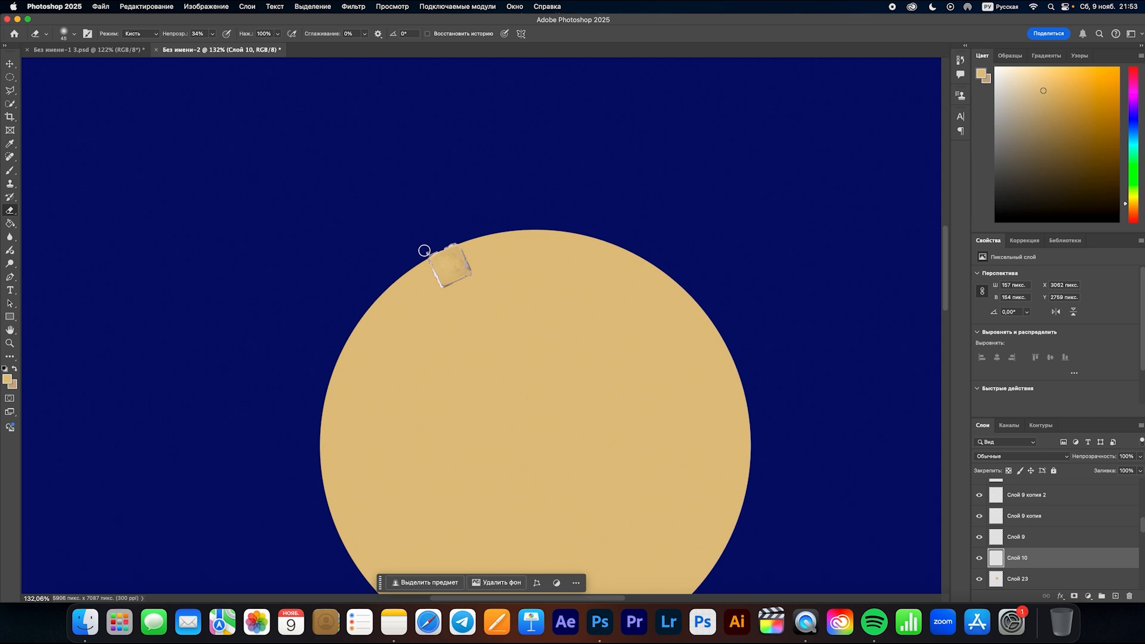
pyautogui.click(212, 35)
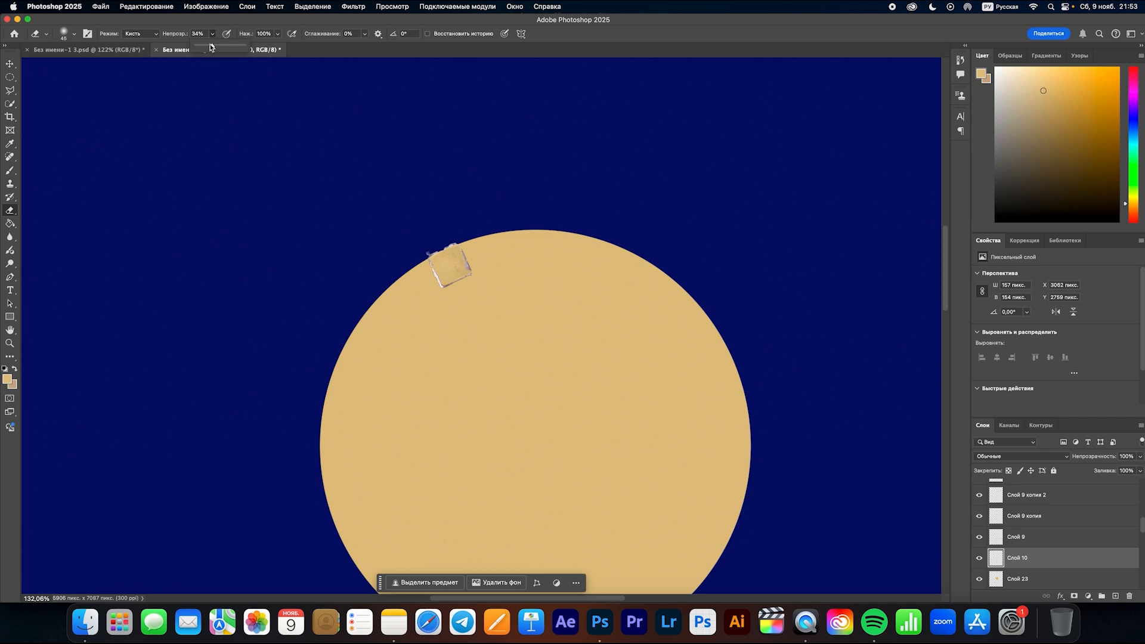
pyautogui.click(360, 254)
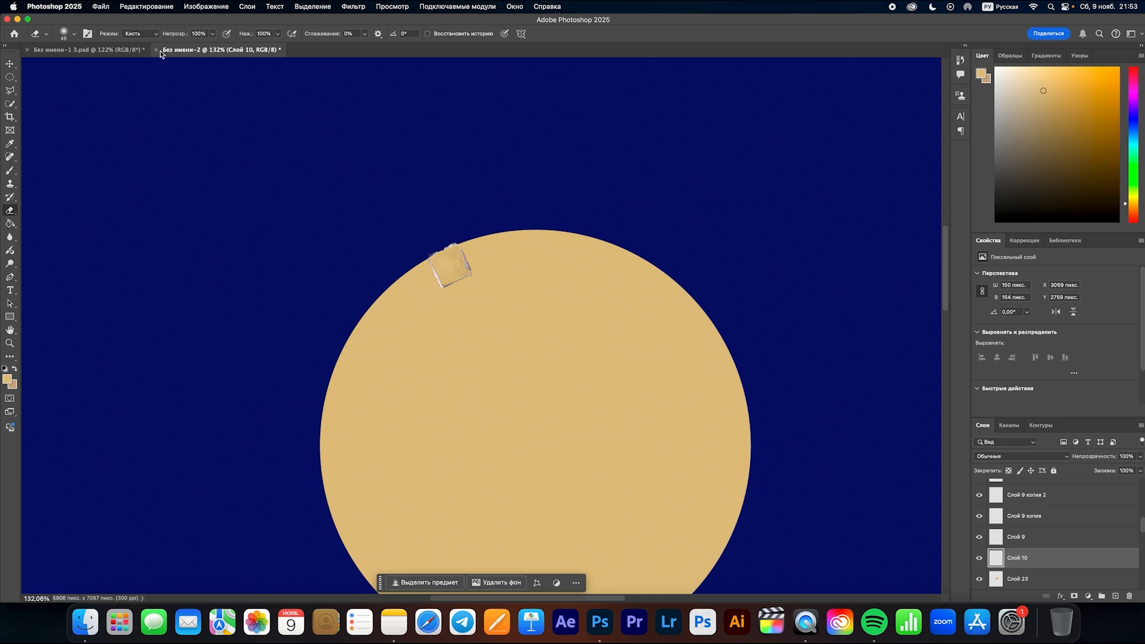
pyautogui.click(69, 36)
# - Place two copies of the trimmed square beside it along the upper-left rim, each rotated to follow the circle's curve
pyautogui.press('v')
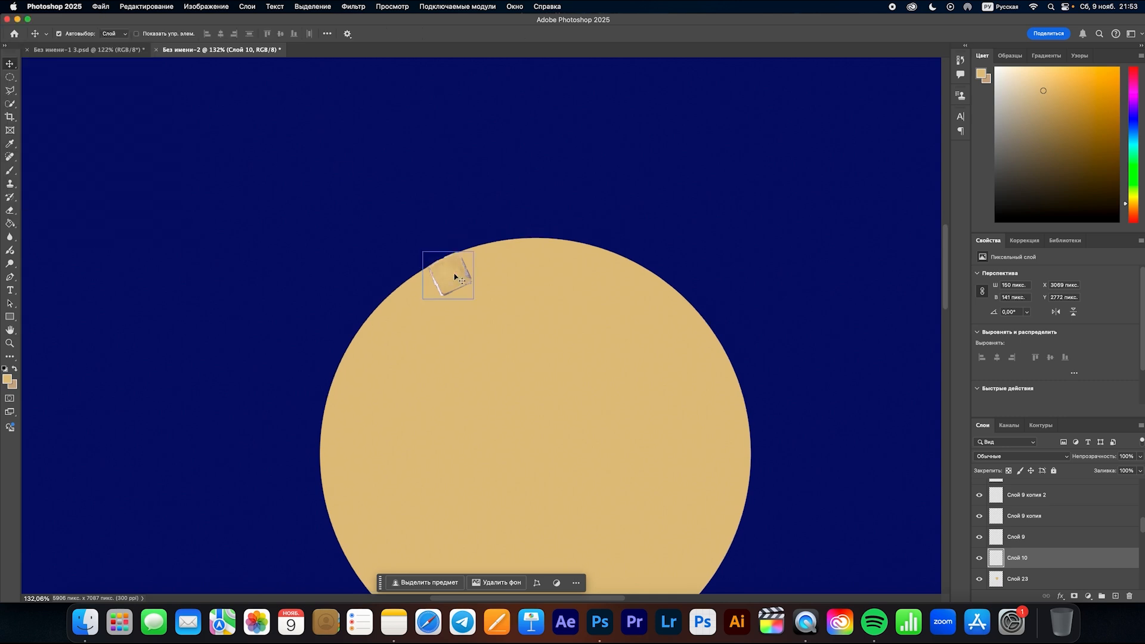
pyautogui.moveTo(455, 276); pyautogui.dragTo(427, 292)
pyautogui.moveTo(378, 256); pyautogui.dragTo(367, 255)
pyautogui.press('Return')
pyautogui.press('super+j')
pyautogui.moveTo(414, 291); pyautogui.dragTo(395, 317)
pyautogui.press('super+t')
pyautogui.moveTo(322, 274); pyautogui.dragTo(343, 269)
pyautogui.press('Return')
# - Keep duplicating, moving and rotating the square tile around the circle's rim until the copies form a complete ring
pyautogui.press('super+j')
pyautogui.moveTo(407, 321); pyautogui.dragTo(375, 494)
pyautogui.press('super+t')
pyautogui.press('Return')
pyautogui.press('super+j')
pyautogui.press('Return')
pyautogui.scroll(-2, 346, 461)
pyautogui.press('super+j')
pyautogui.press('super+t')
pyautogui.press('super+t')
pyautogui.scroll(-3, 370, 473)
pyautogui.moveTo(340, 453); pyautogui.dragTo(358, 185)
pyautogui.press('super+j')
pyautogui.press('super+t')
pyautogui.press('Return')
pyautogui.press('super+j')
pyautogui.press('super+t')
pyautogui.hscroll(2, 518, 483)
pyautogui.press('super+j')
pyautogui.press('super+t')
pyautogui.press('Return')
pyautogui.press('super+j')
pyautogui.press('Return')
pyautogui.press('super+t')
pyautogui.scroll(3, 603, 239)
pyautogui.press('super+t')
pyautogui.press('Return')
pyautogui.press('super+t')
pyautogui.press('Return')
pyautogui.press('Return')
pyautogui.press('super+minus')
pyautogui.press('super+minus')
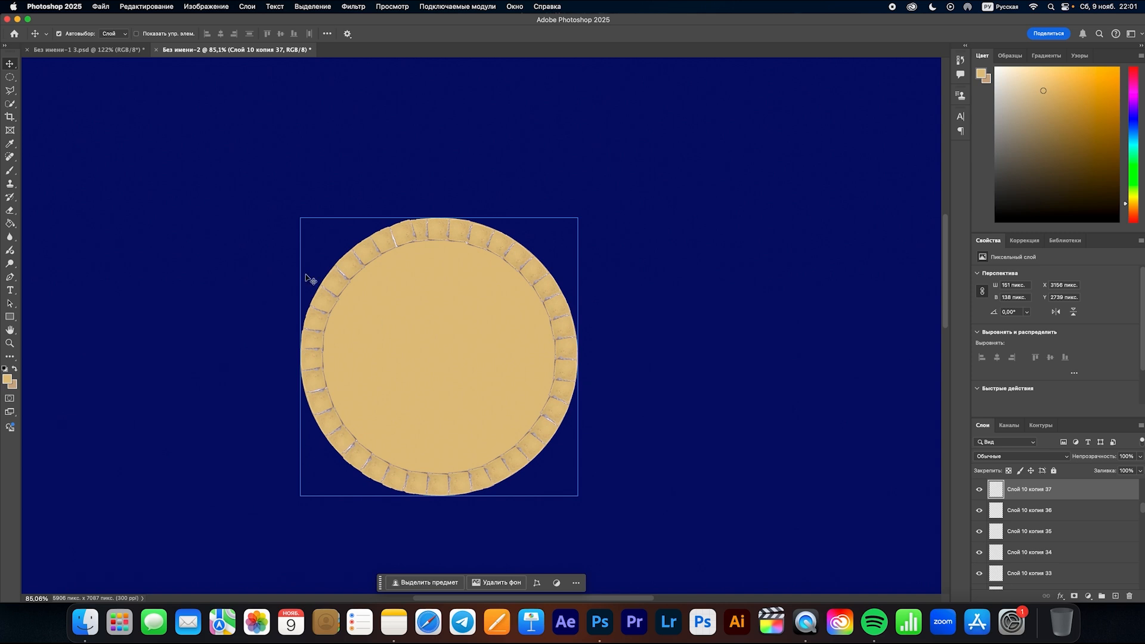
# - Select the tan circle on Слой 23, check it by toggling its visibility, and lock the layer completely
pyautogui.scroll(-2, 307, 278)
pyautogui.click(464, 334)
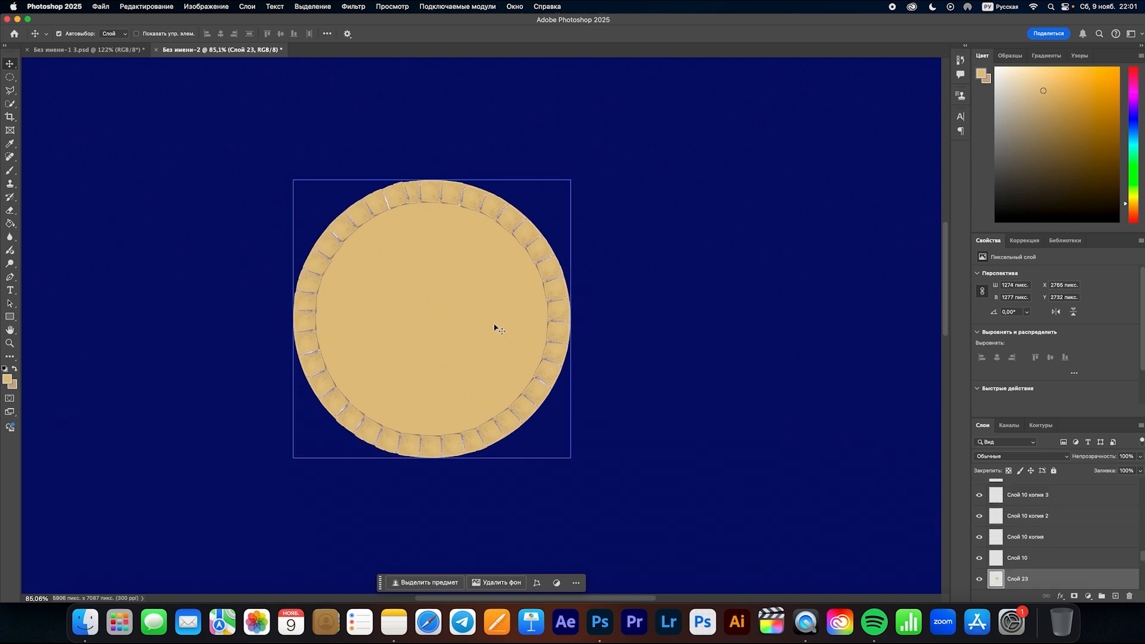
pyautogui.click(980, 579)
pyautogui.click(980, 579)
pyautogui.moveTo(1035, 565); pyautogui.dragTo(1054, 475)
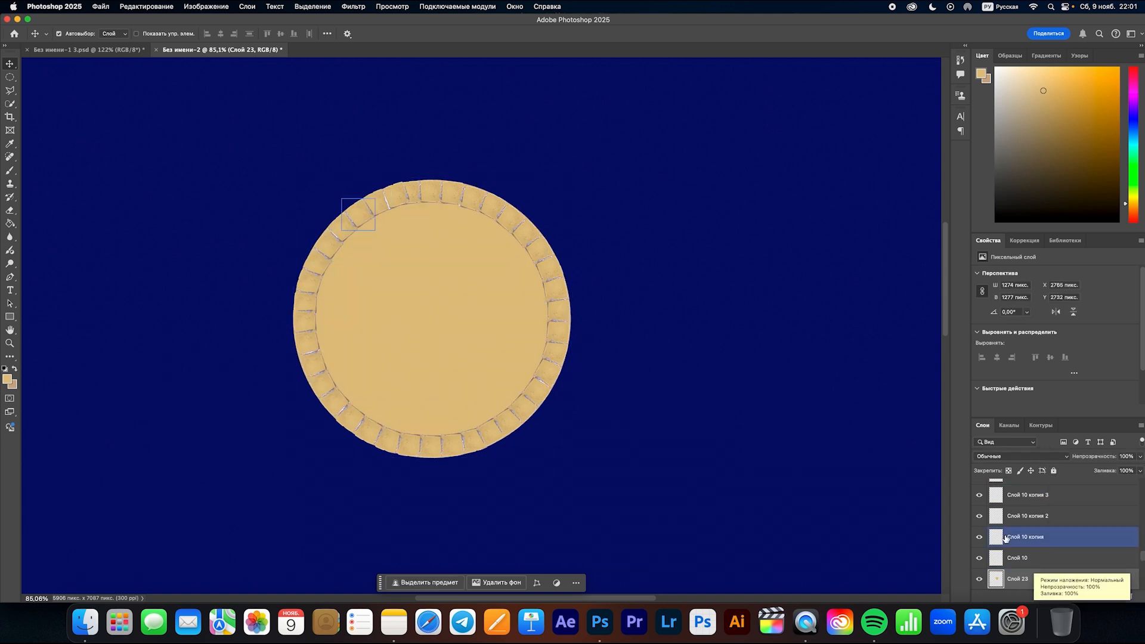
pyautogui.scroll(-1, 1017, 530)
pyautogui.click(1054, 471)
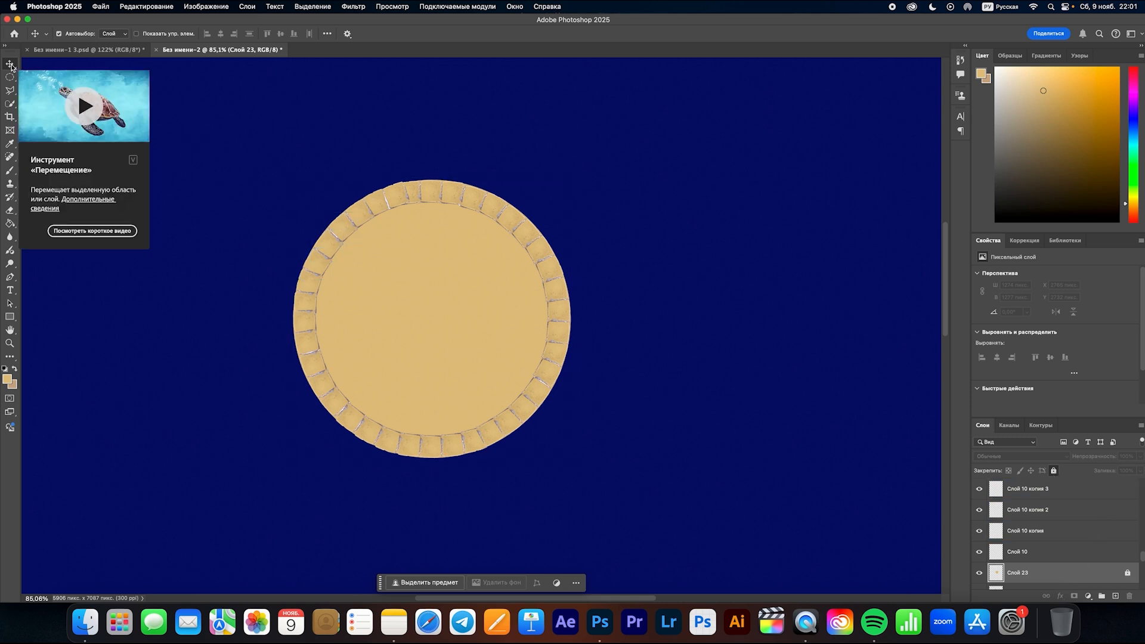
# - Select all the rim tiles, merge them into one layer, and check the ring and Слой 23 by toggling their visibility
pyautogui.moveTo(227, 136); pyautogui.dragTo(596, 466)
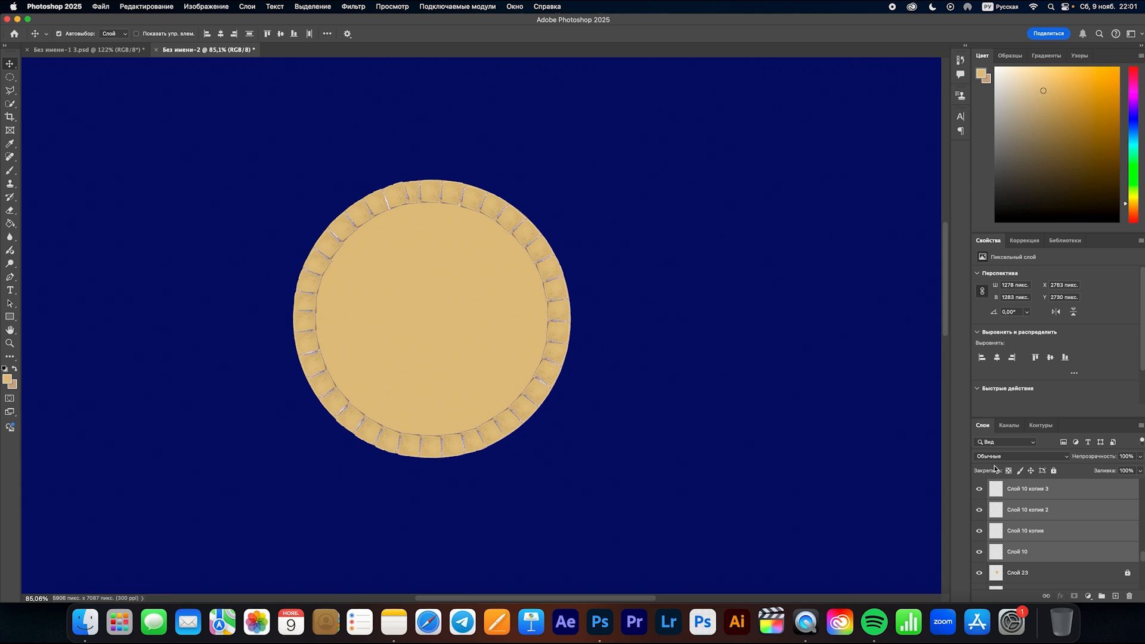
pyautogui.rightClick(1049, 509)
pyautogui.click(937, 440)
pyautogui.click(979, 528)
pyautogui.click(979, 528)
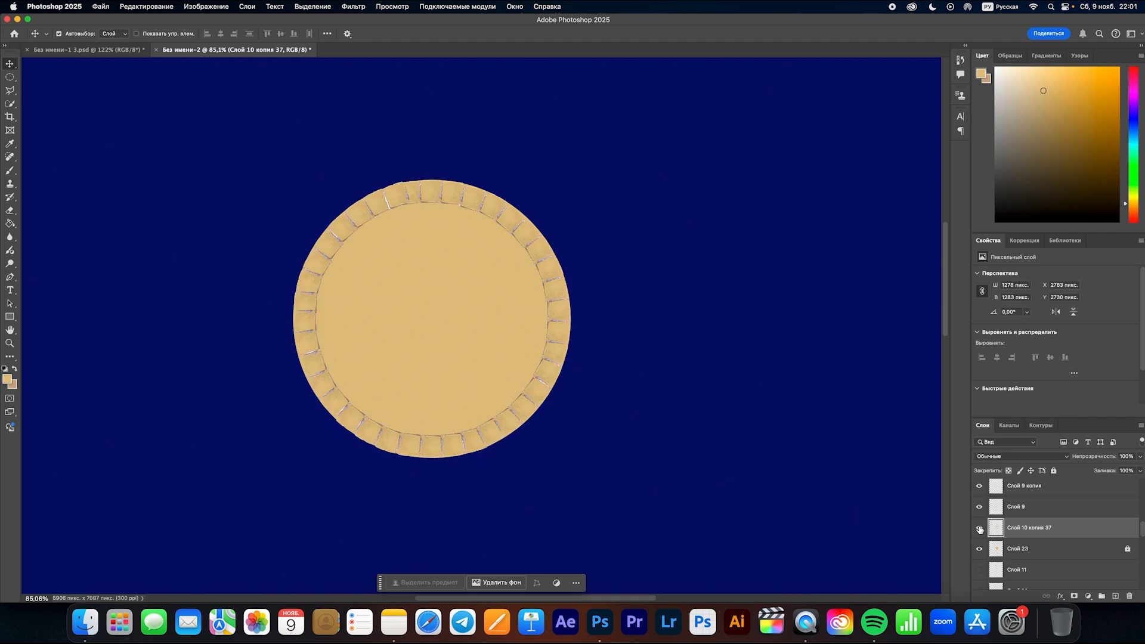
pyautogui.click(979, 548)
pyautogui.click(979, 528)
pyautogui.click(979, 528)
pyautogui.click(979, 548)
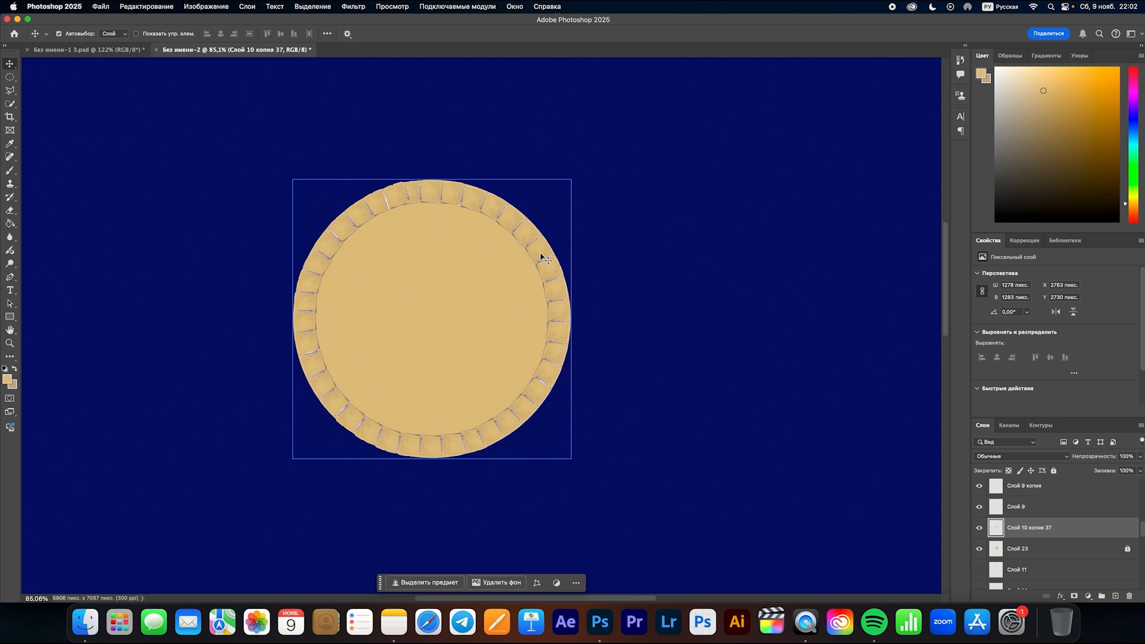
# - Duplicate the tile ring, scale the copy down to about 1083 px wide, and centre it inside the outer ring
pyautogui.press('super+j')
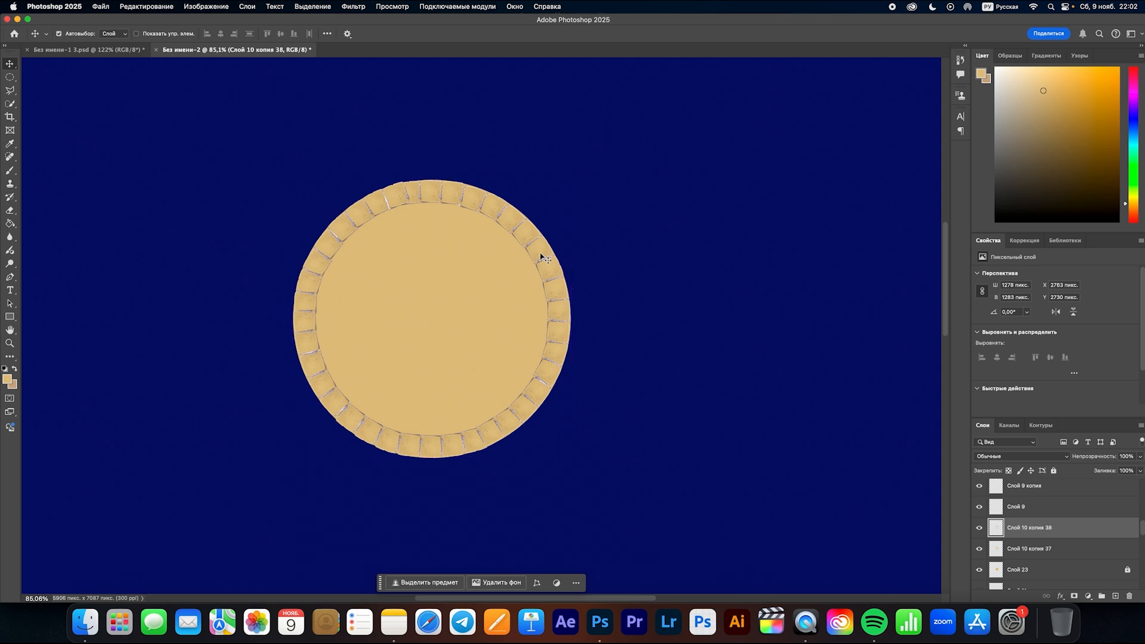
pyautogui.moveTo(541, 255); pyautogui.dragTo(525, 257)
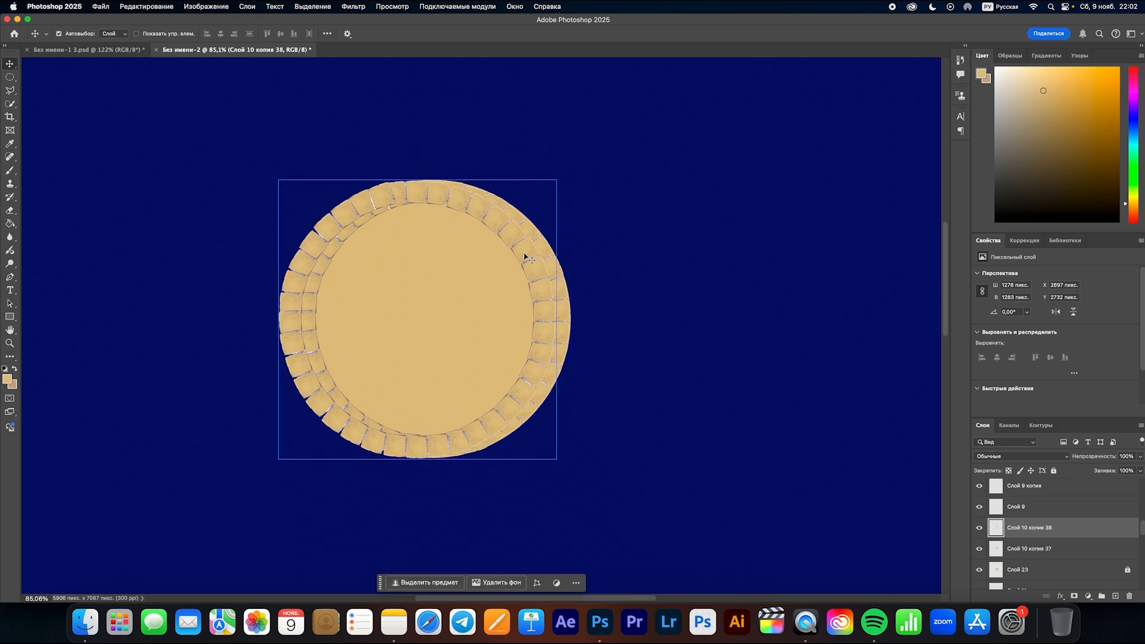
pyautogui.press('super+t')
pyautogui.moveTo(279, 319); pyautogui.dragTo(317, 319)
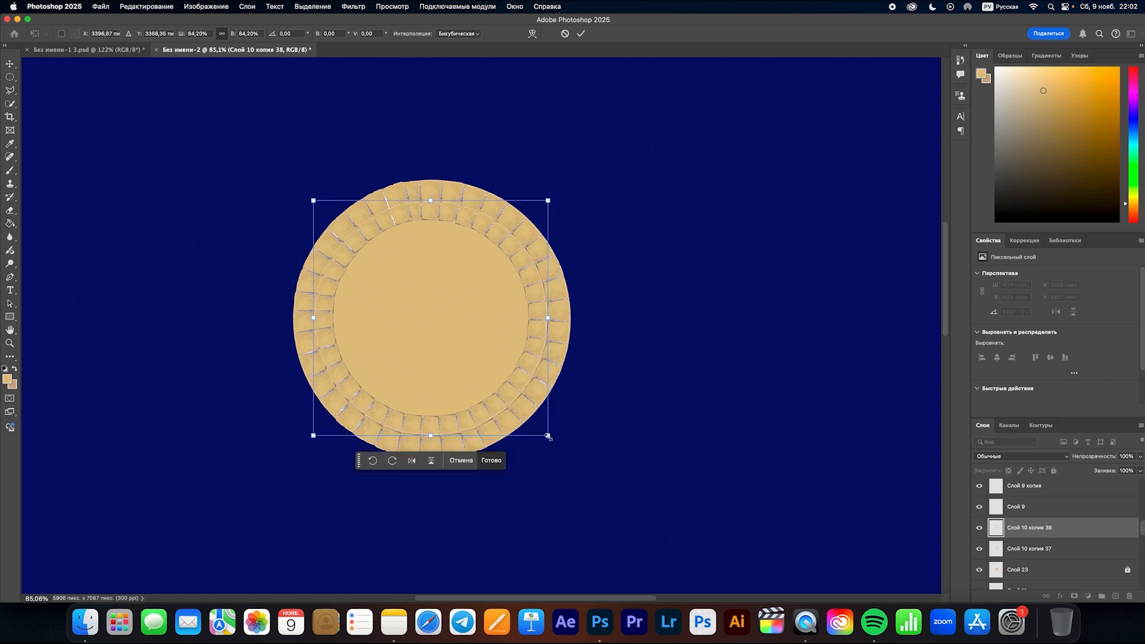
pyautogui.moveTo(548, 436); pyautogui.dragTo(551, 438)
pyautogui.press('Return')
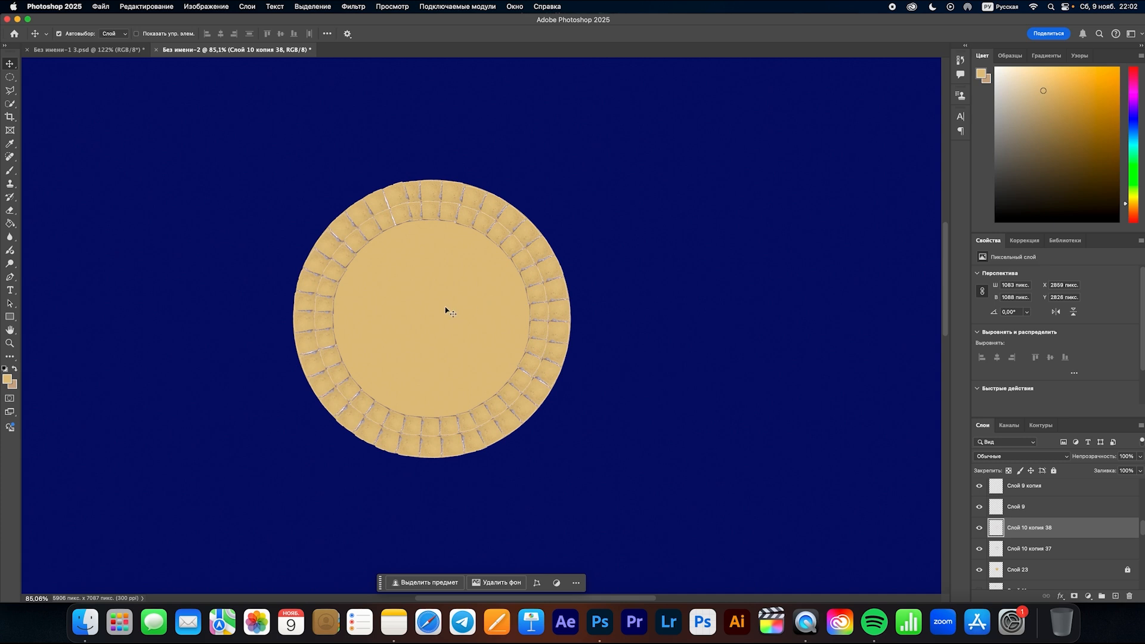
# - Compare with the moon in Без имени-1 3.psd, and add a third, smaller copy of the ring inside the second
pyautogui.click(64, 47)
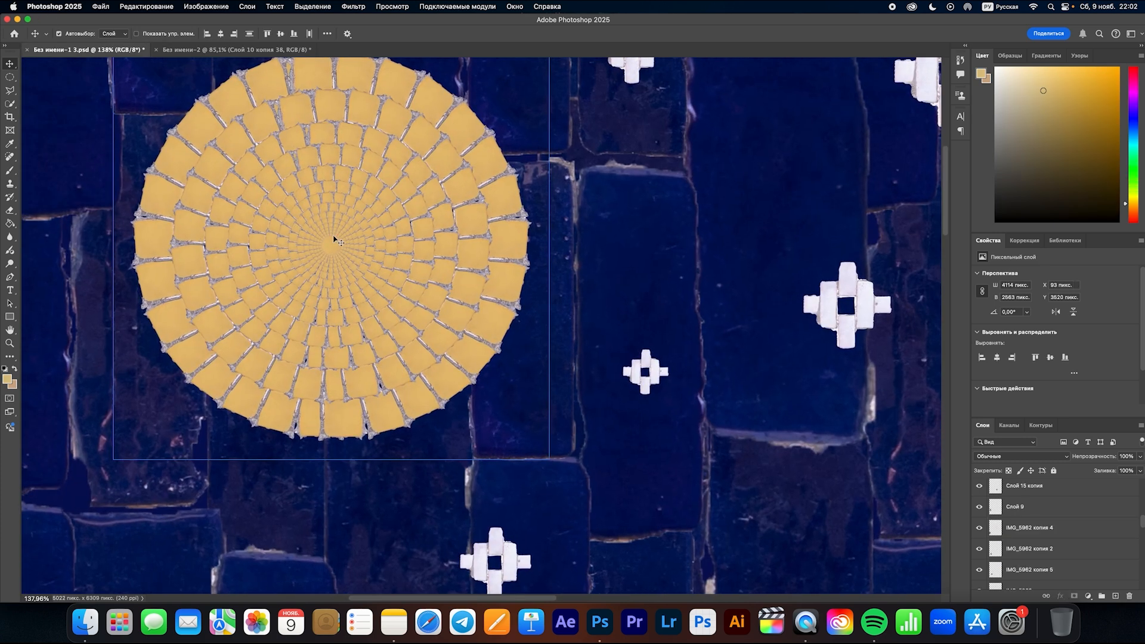
pyautogui.hotkey('ctrl', 'Tab')
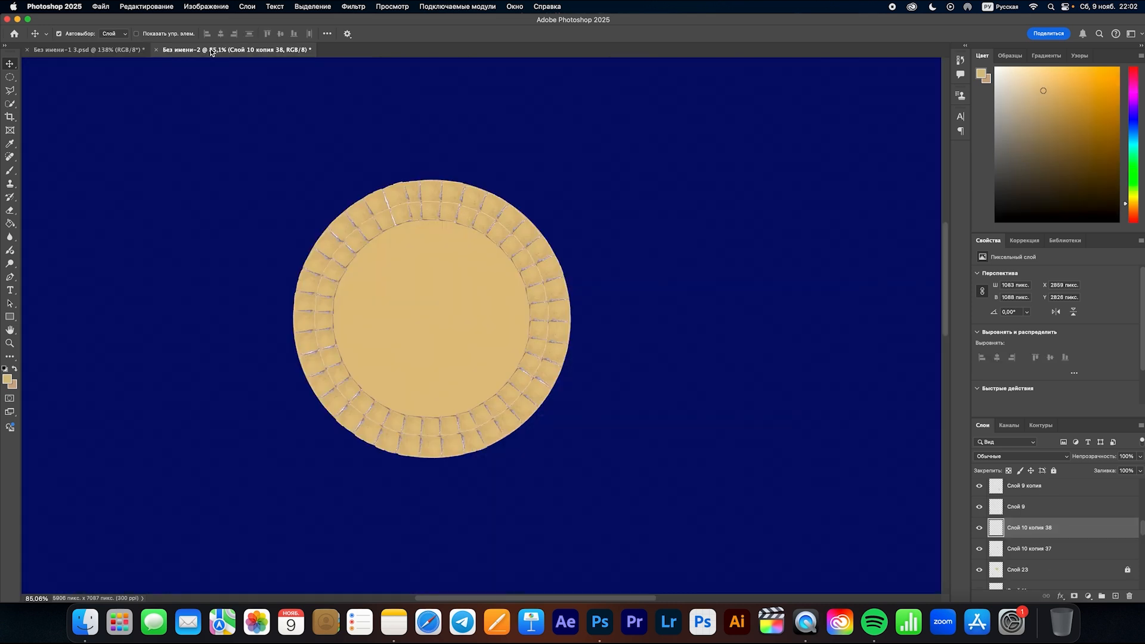
pyautogui.press('super+j')
pyautogui.press('super+t')
pyautogui.moveTo(313, 201); pyautogui.dragTo(325, 213)
pyautogui.moveTo(549, 437); pyautogui.dragTo(530, 420)
pyautogui.moveTo(326, 213); pyautogui.dragTo(330, 217)
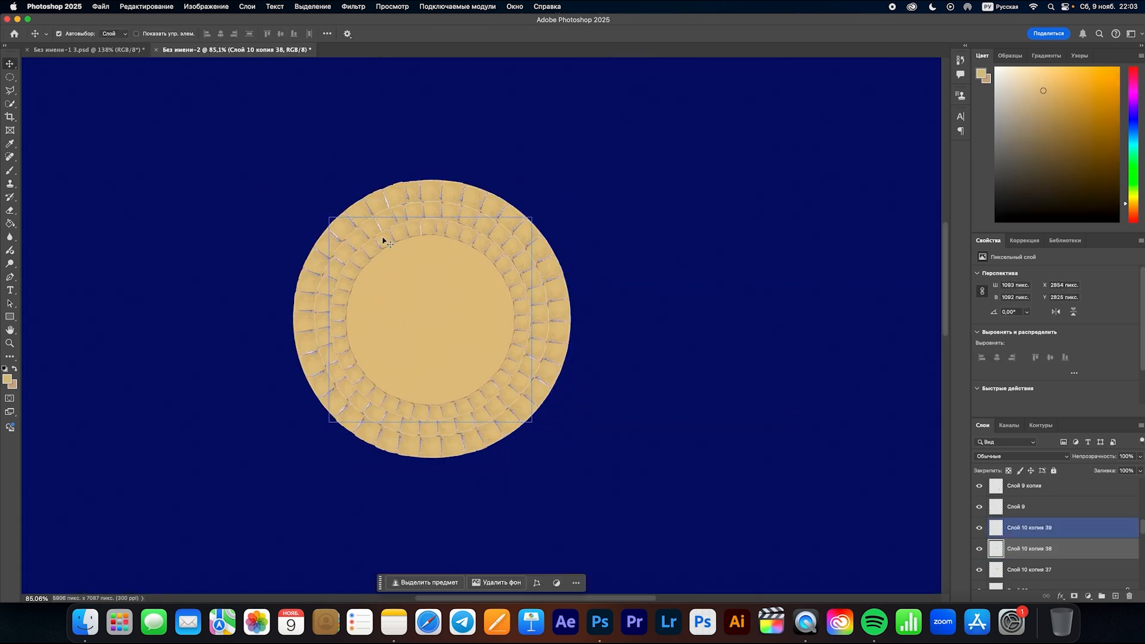
# - Add a fourth and a fifth ring copy, each scaled down and positioned inside the previous one
pyautogui.moveTo(383, 241); pyautogui.dragTo(388, 256)
pyautogui.press('super+t')
pyautogui.moveTo(536, 437); pyautogui.dragTo(507, 406)
pyautogui.moveTo(469, 377); pyautogui.dragTo(477, 378)
pyautogui.moveTo(346, 235); pyautogui.dragTo(351, 227)
pyautogui.moveTo(357, 412); pyautogui.dragTo(380, 389)
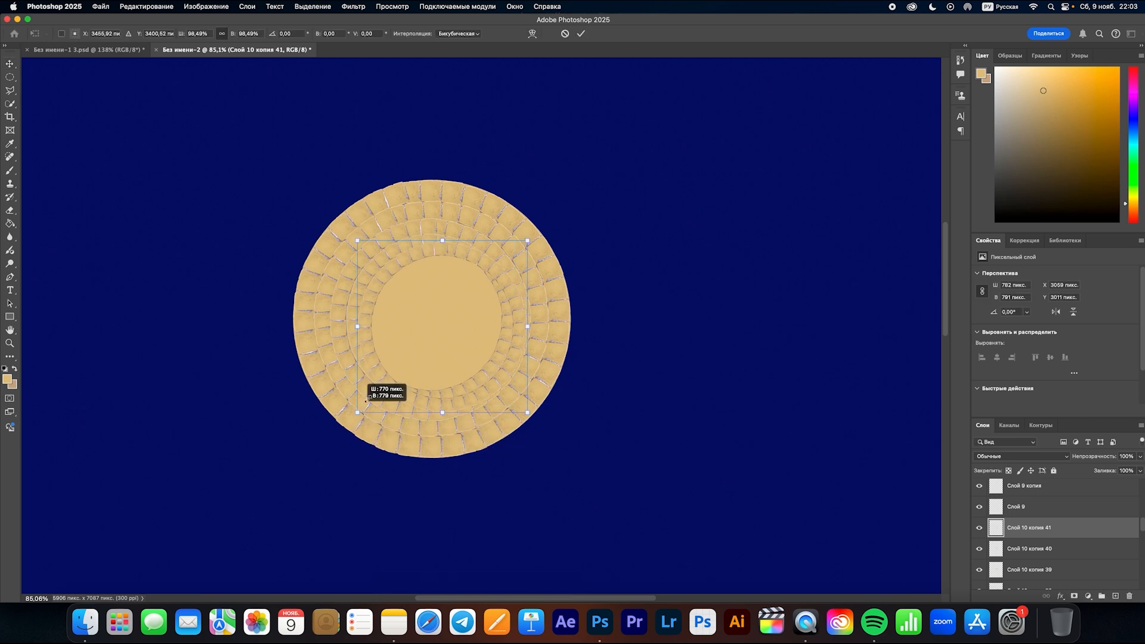
pyautogui.moveTo(410, 268)
pyautogui.mouseDown()
pyautogui.moveTo(387, 264)
pyautogui.moveTo(406, 274)
pyautogui.mouseUp()
pyautogui.press('Return')
# - Continue adding smaller, rotated ring copies toward the circle's centre, down to an innermost ring about 135 px across
pyautogui.press('super+j')
pyautogui.press('super+t')
pyautogui.moveTo(509, 405); pyautogui.dragTo(491, 386)
pyautogui.moveTo(383, 280); pyautogui.dragTo(440, 259)
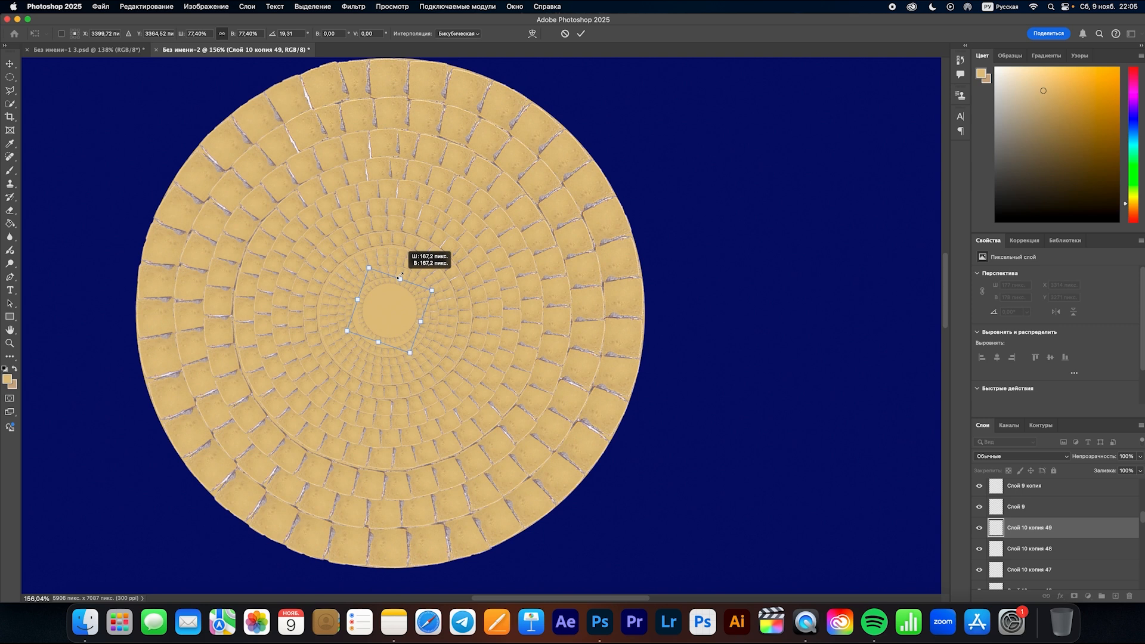
pyautogui.moveTo(398, 280); pyautogui.dragTo(358, 280)
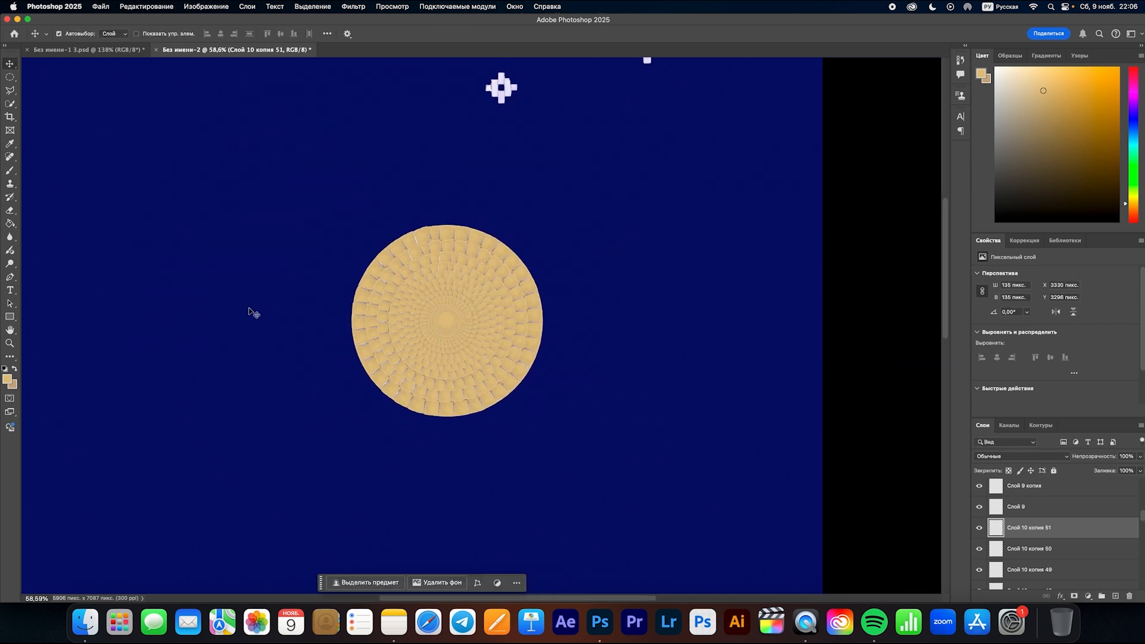
# - Select all the tile rings of the moon, merge them into one layer, and hide the Слой 23 circle
pyautogui.scroll(-3, 254, 313)
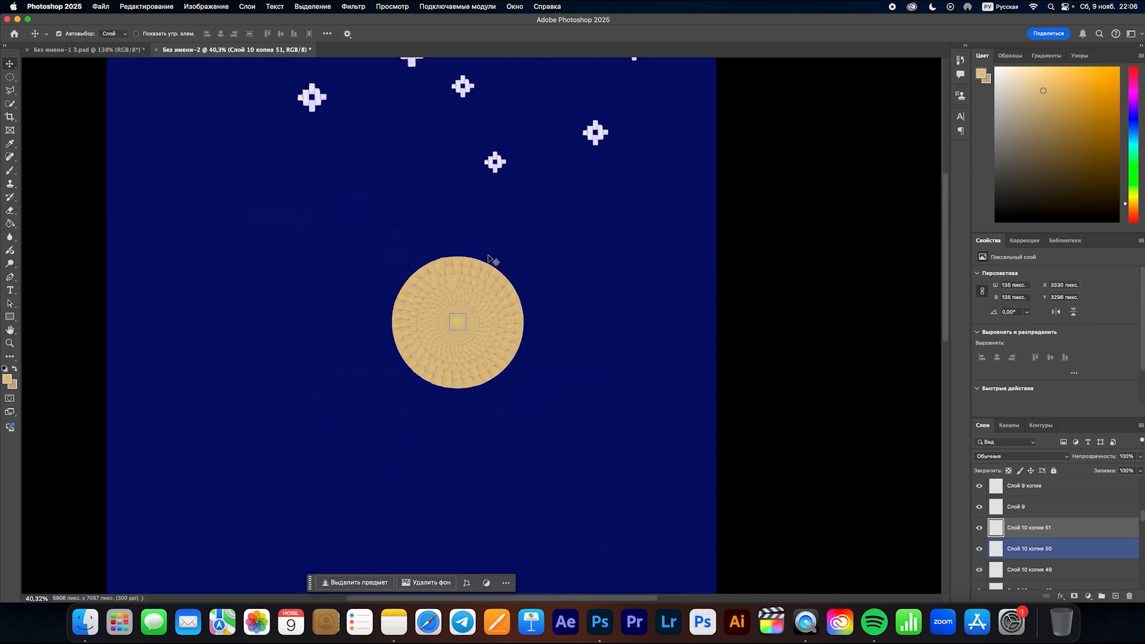
pyautogui.scroll(-3, 498, 370)
pyautogui.scroll(2, 346, 239)
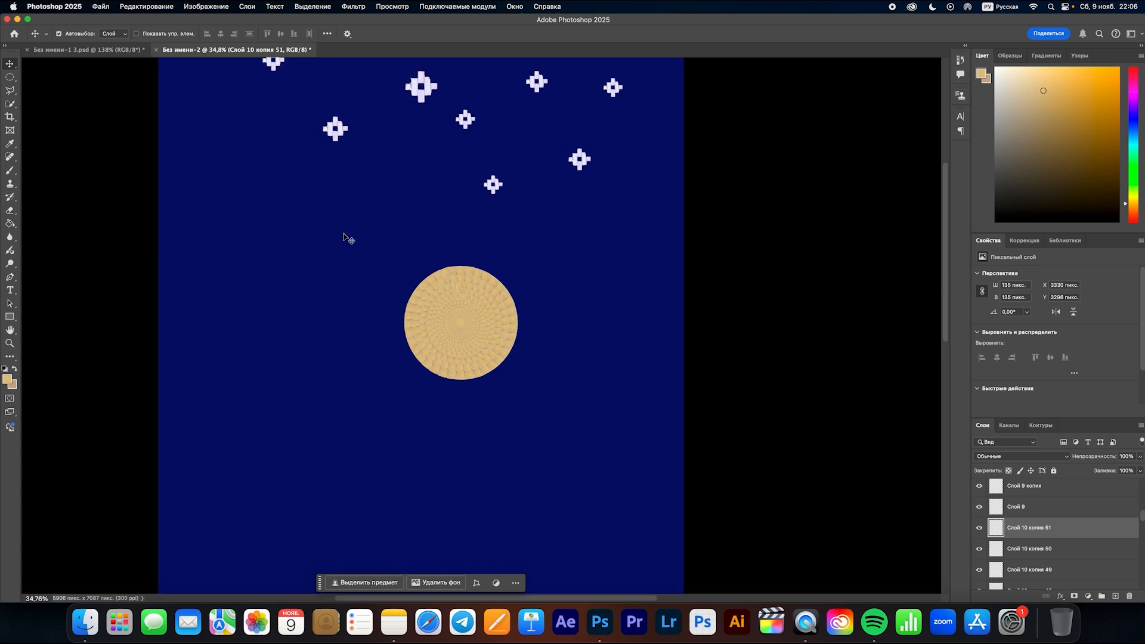
pyautogui.moveTo(377, 250); pyautogui.dragTo(532, 403)
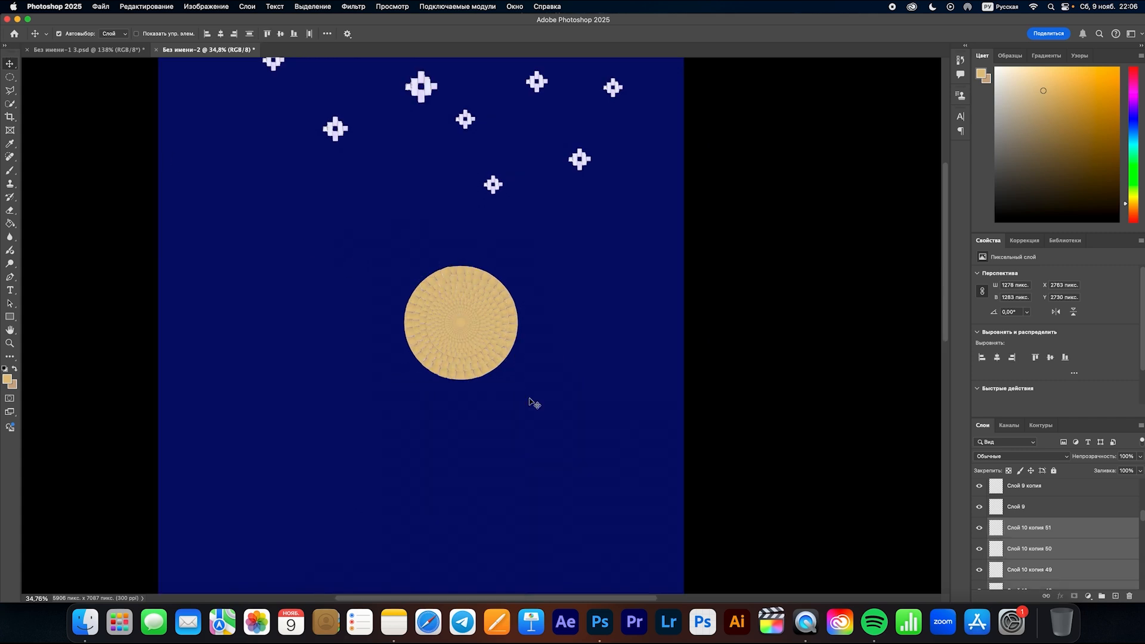
pyautogui.scroll(-2, 1020, 543)
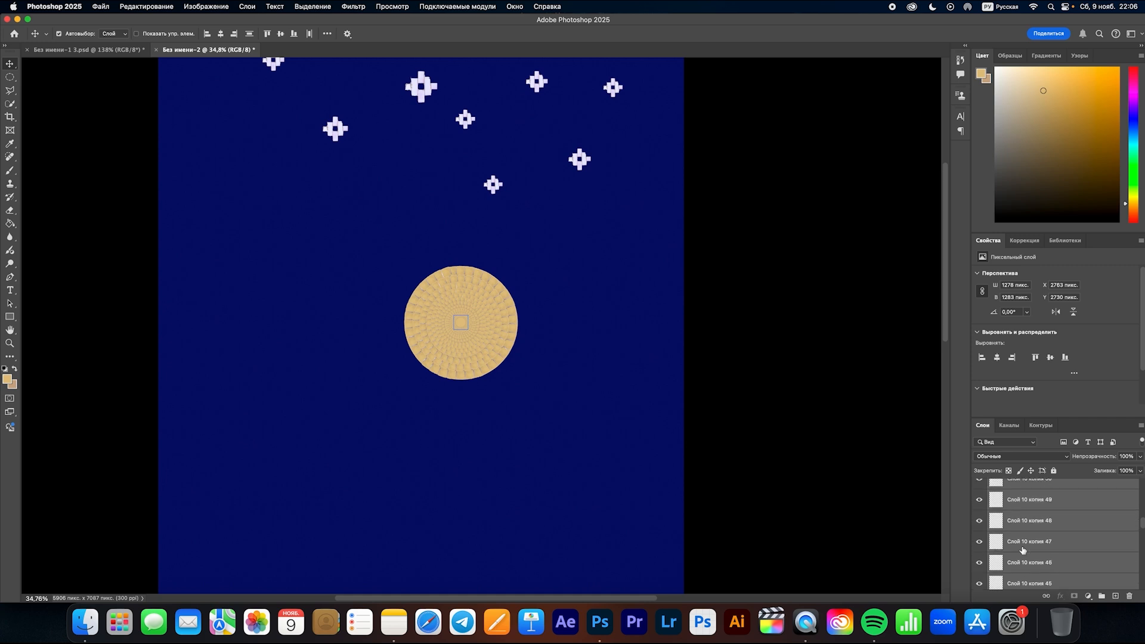
pyautogui.rightClick(1031, 522)
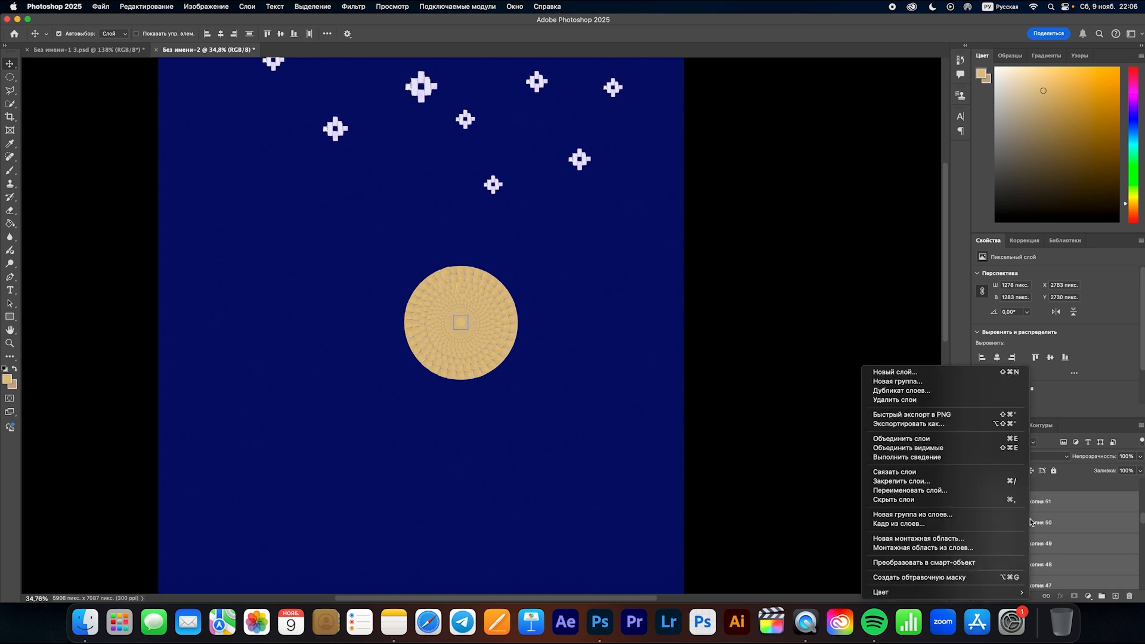
pyautogui.click(931, 441)
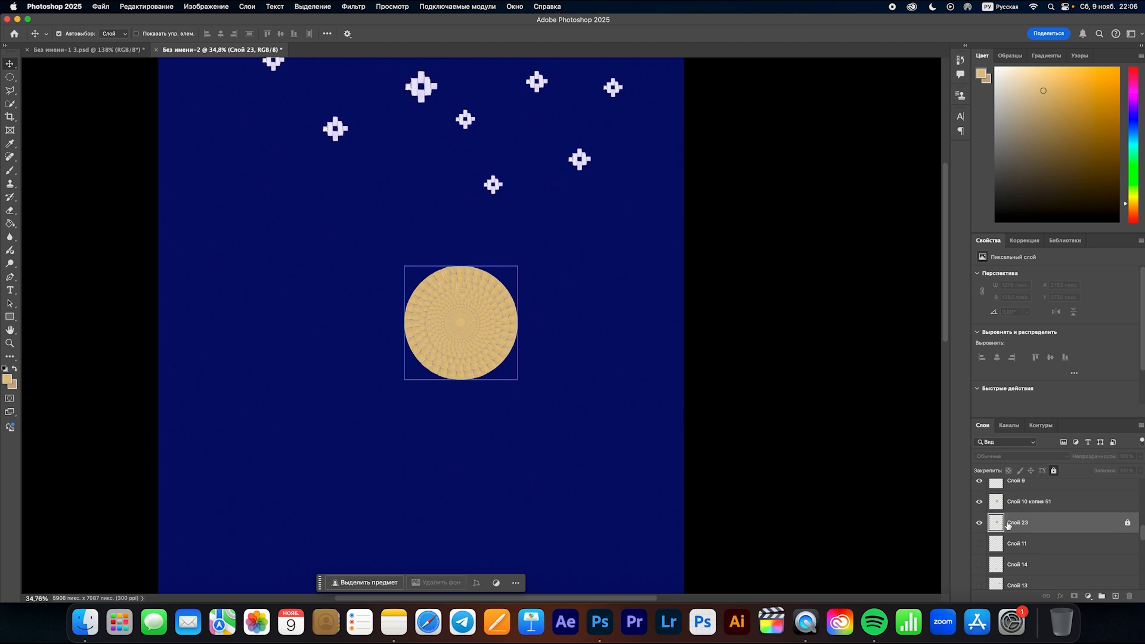
pyautogui.click(978, 525)
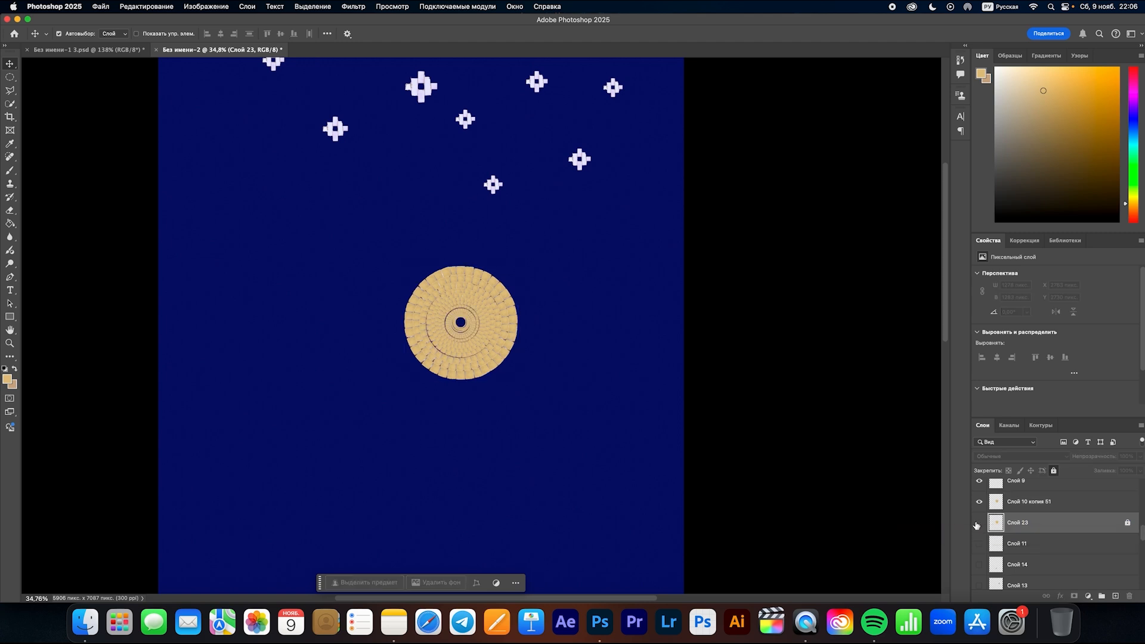
# - Show the Слой 23 circle again and merge it with the Слой 10 копия 51 ring layer into one moon
pyautogui.click(978, 522)
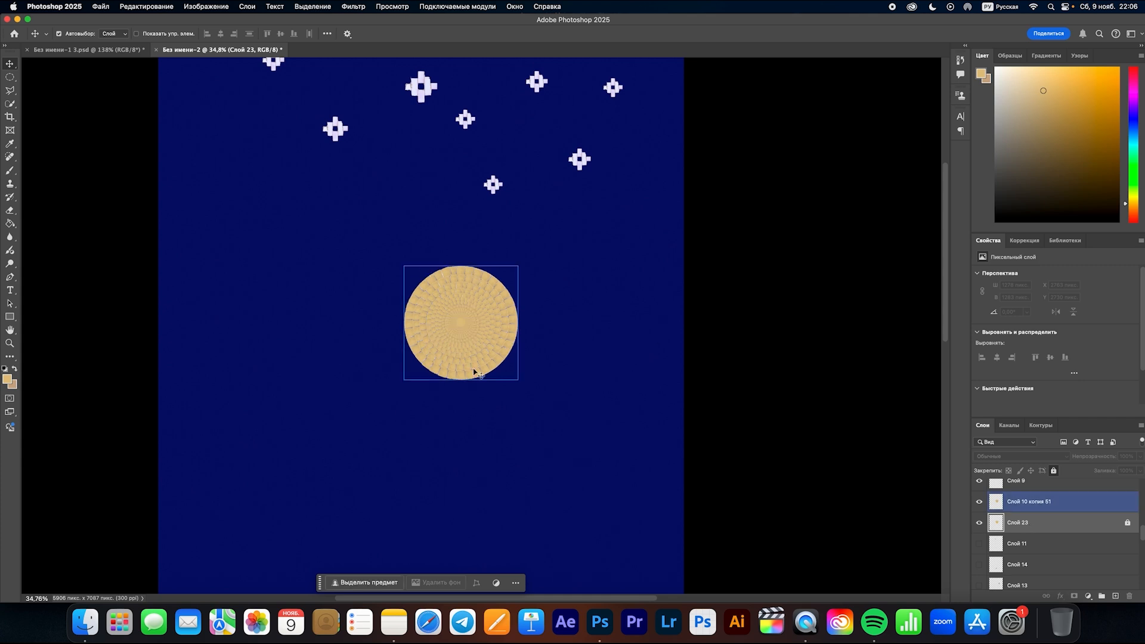
pyautogui.click(979, 525)
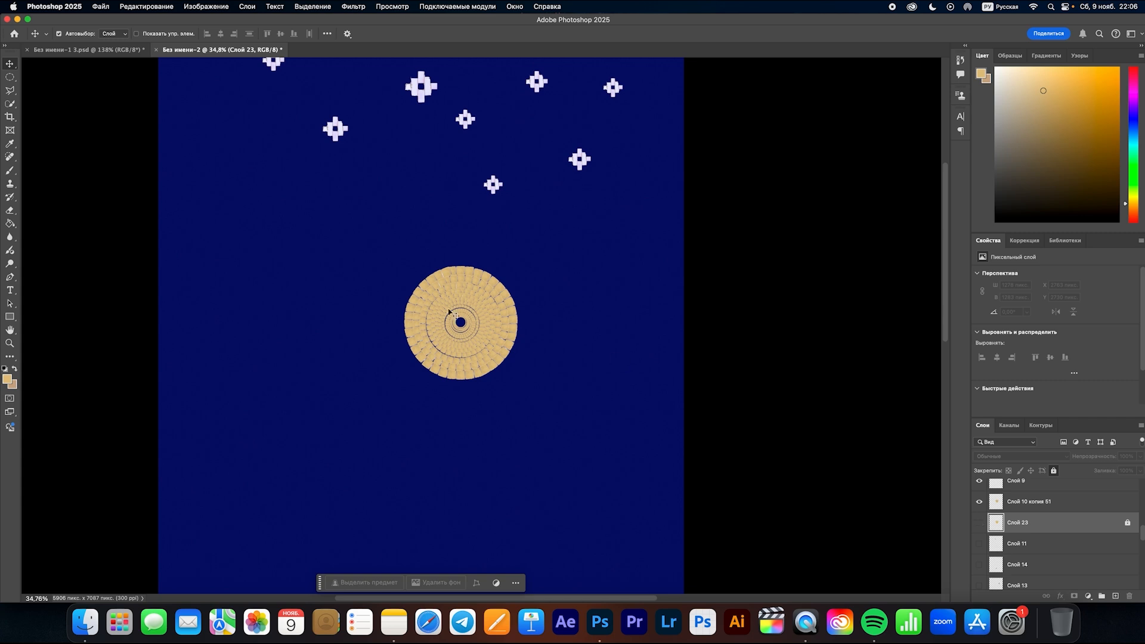
pyautogui.click(978, 522)
pyautogui.scroll(-2, 557, 338)
pyautogui.click(1036, 502)
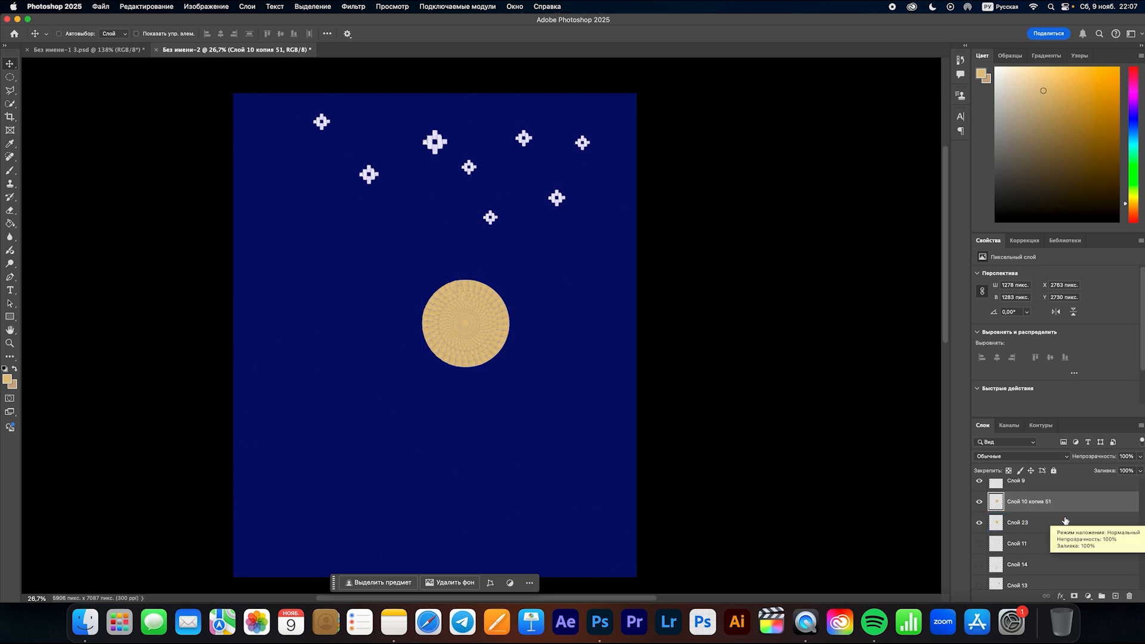
pyautogui.keyDown('shift'); pyautogui.click(1065, 521); pyautogui.keyUp('shift')
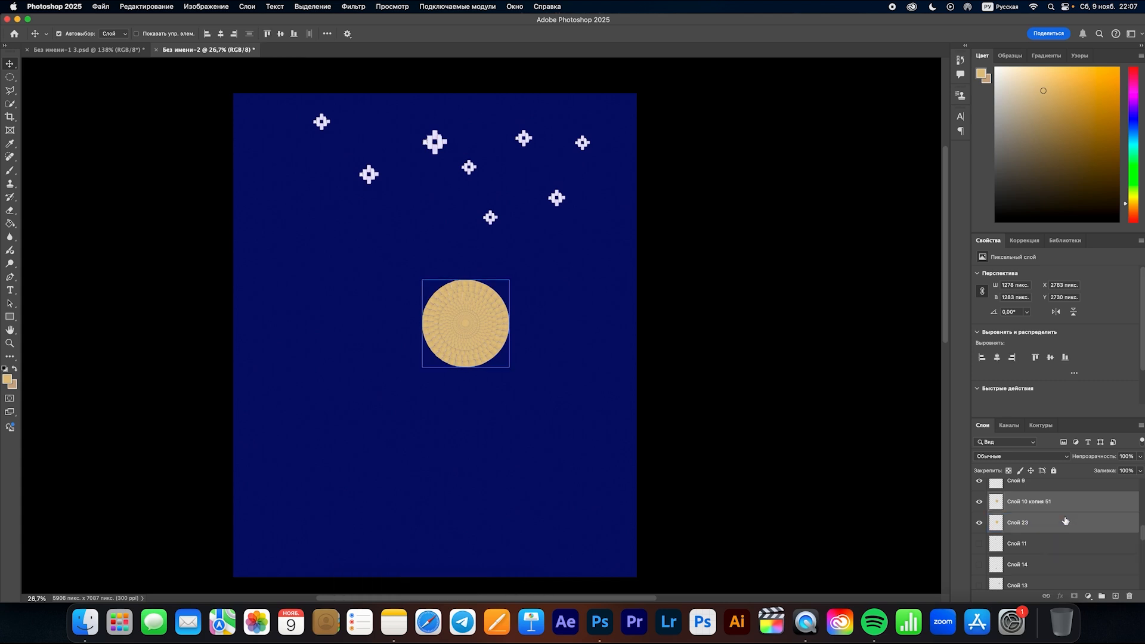
pyautogui.rightClick(1065, 521)
pyautogui.click(915, 441)
# - Move the moon to the canvas's upper-left corner and rearrange the stars beside it
pyautogui.moveTo(491, 307); pyautogui.dragTo(325, 181)
pyautogui.scroll(3, 312, 167)
pyautogui.scroll(-2, 302, 213)
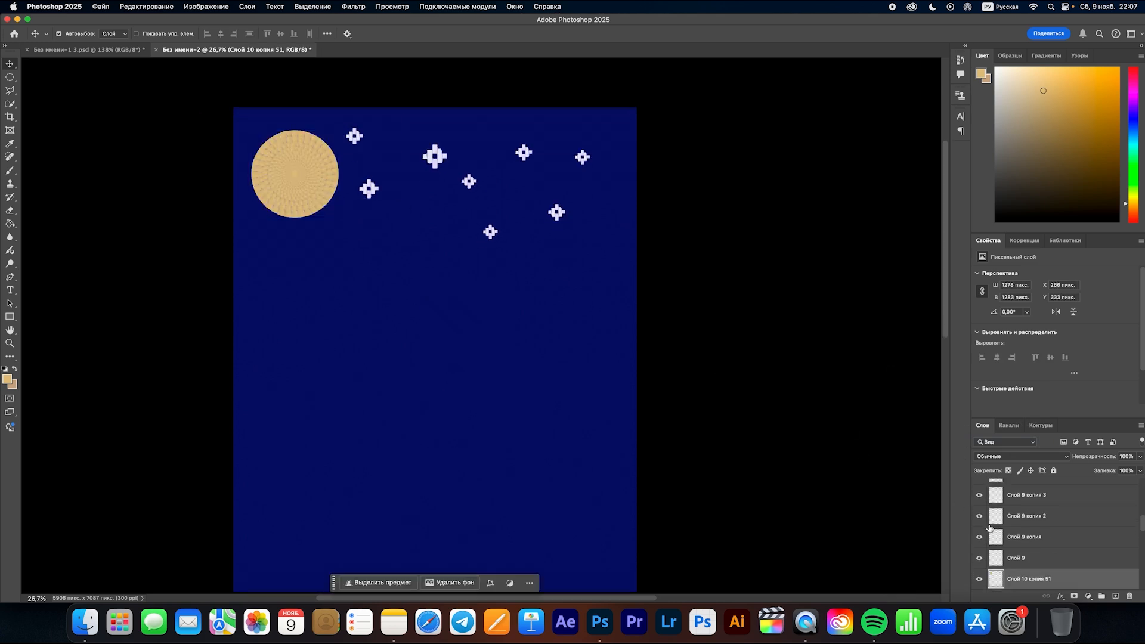
pyautogui.scroll(-2, 1004, 541)
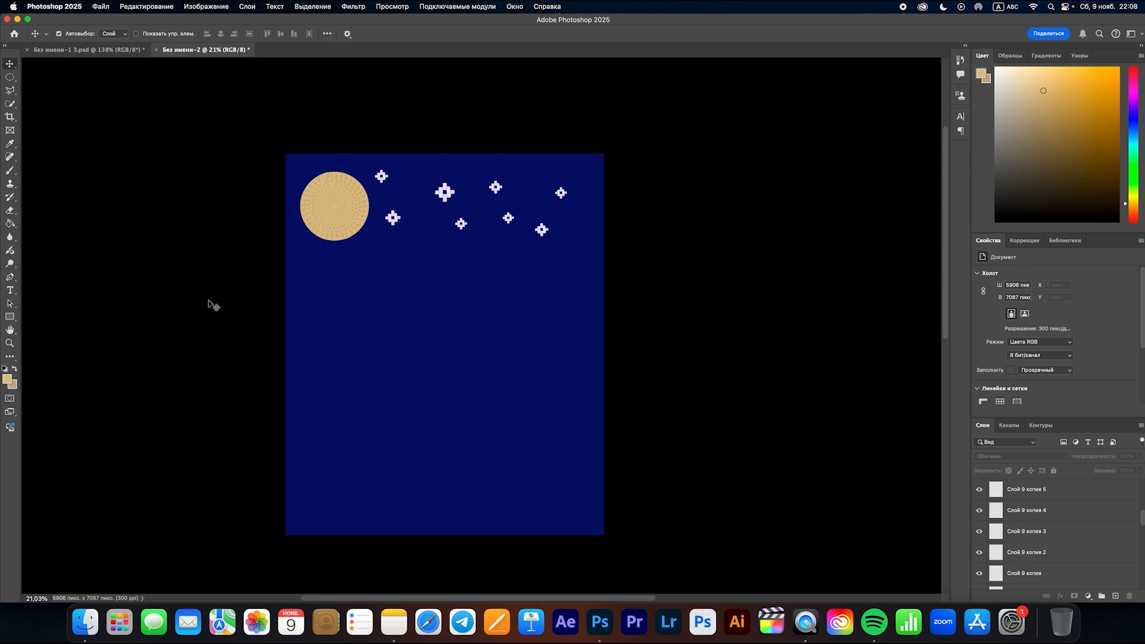
pyautogui.scroll(3, 307, 197)
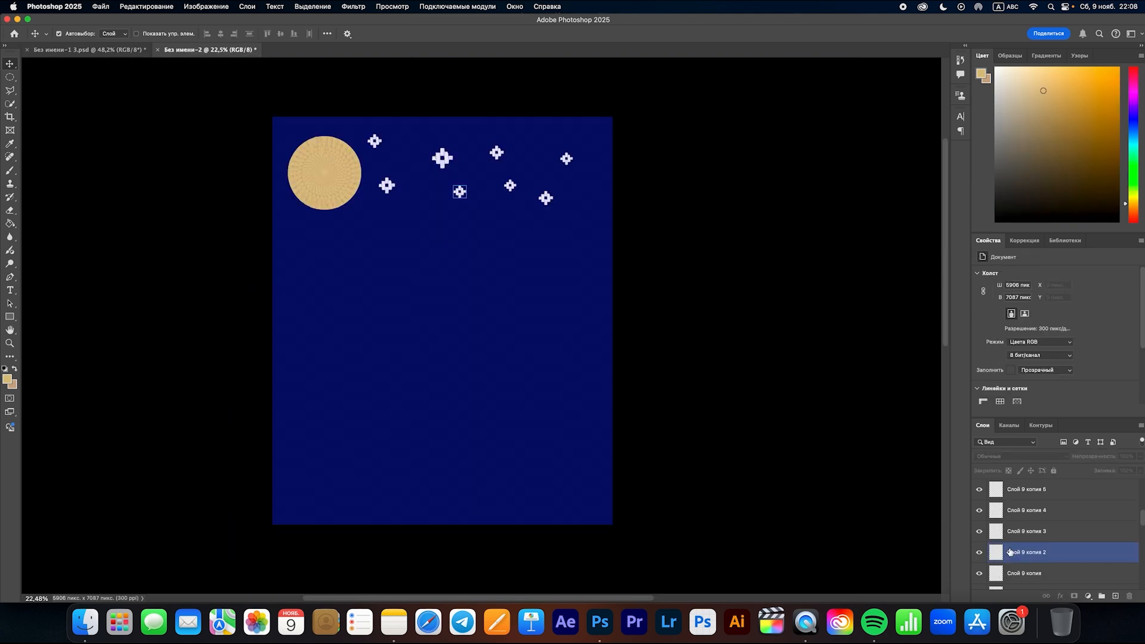
# - Show the IMG_7340 tile photo and bring its layer above the Слой 0 background
pyautogui.scroll(-5, 997, 554)
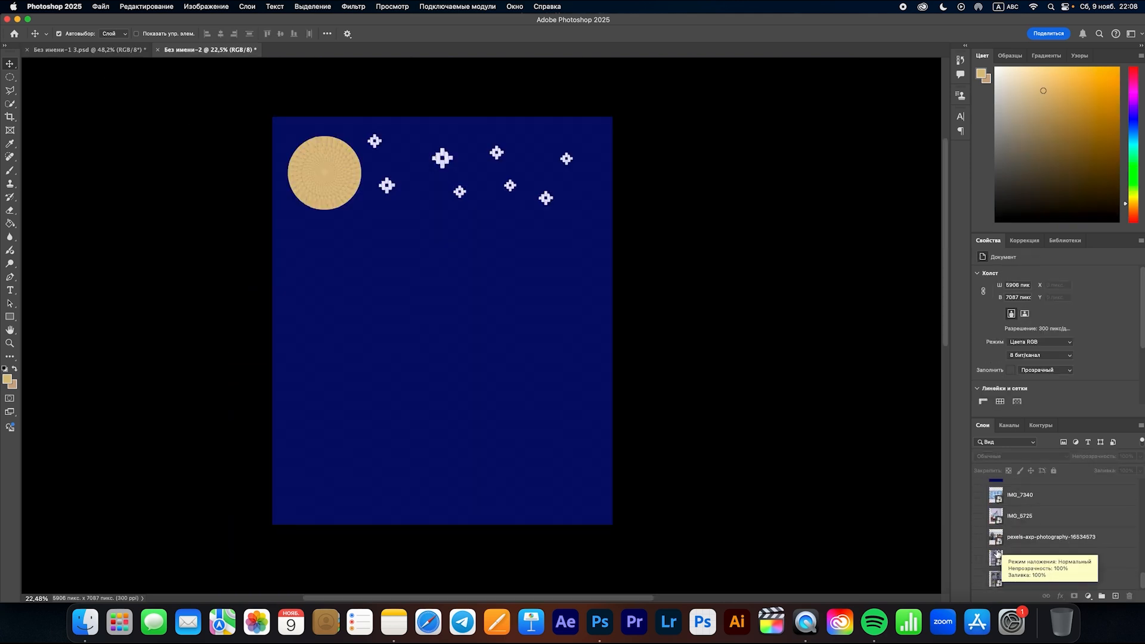
pyautogui.click(980, 495)
pyautogui.click(1014, 495)
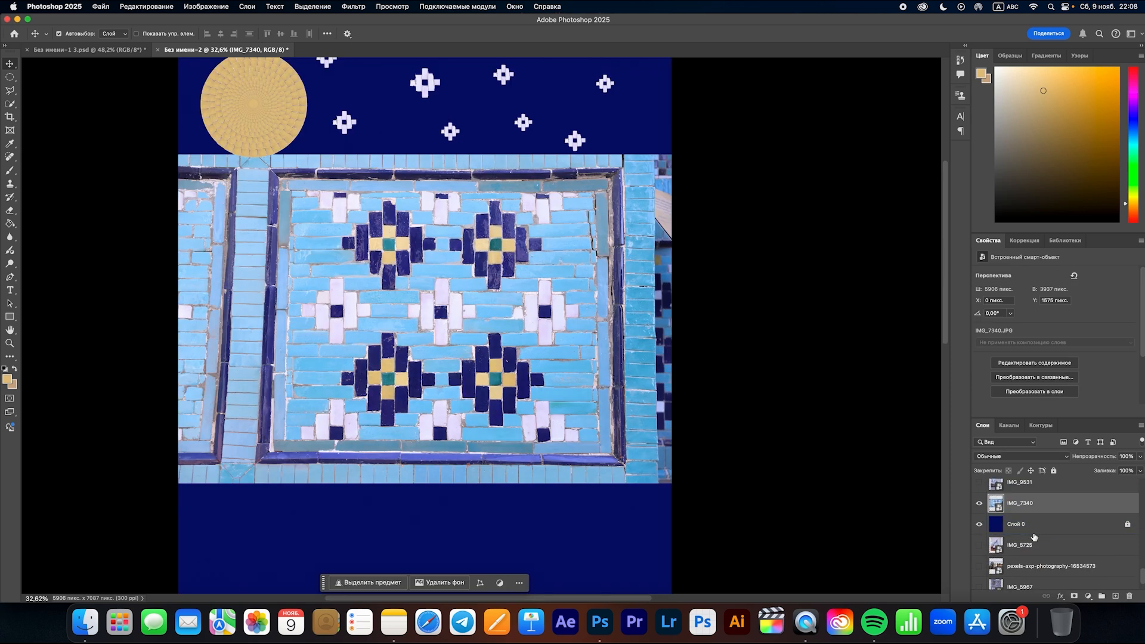
pyautogui.scroll(1, 1034, 536)
pyautogui.scroll(-3, 1024, 534)
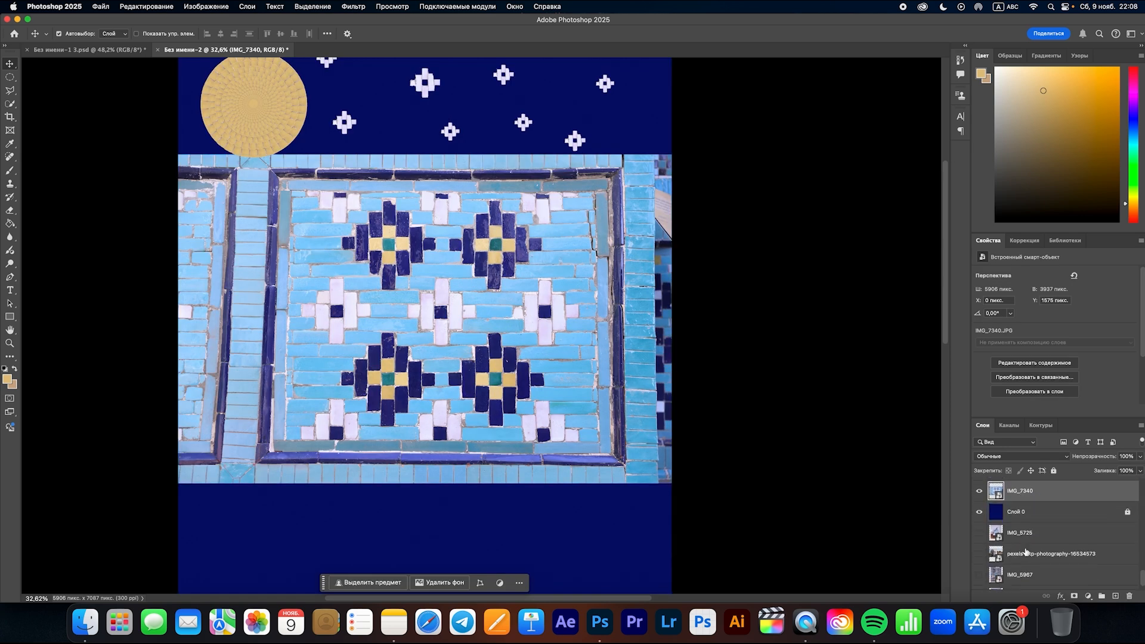
pyautogui.scroll(2, 1012, 509)
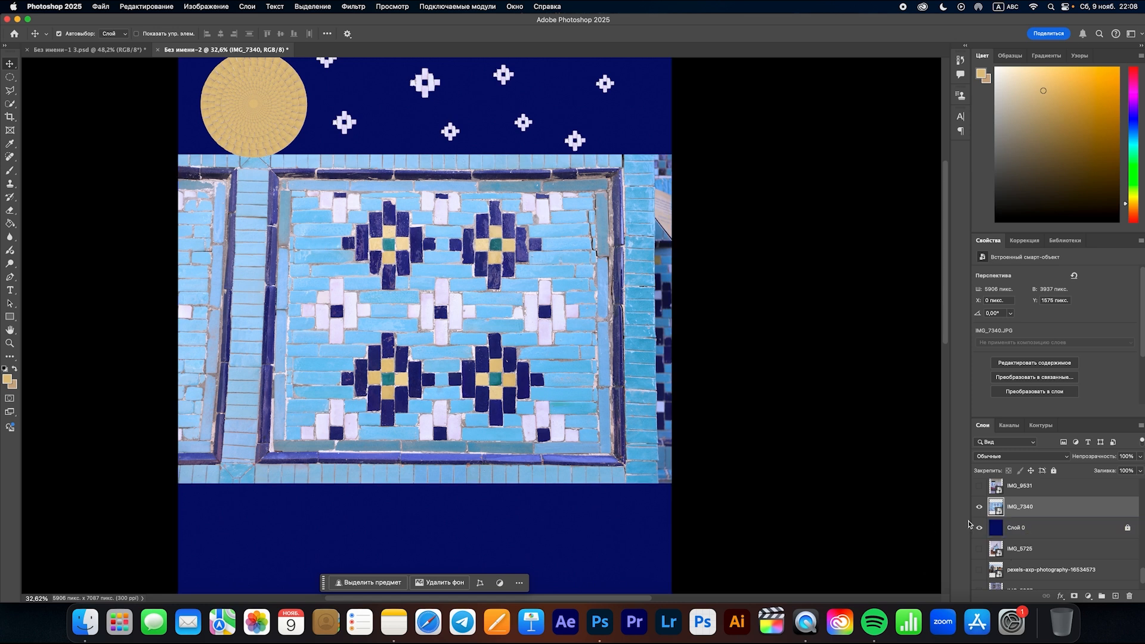
pyautogui.scroll(-1, 451, 382)
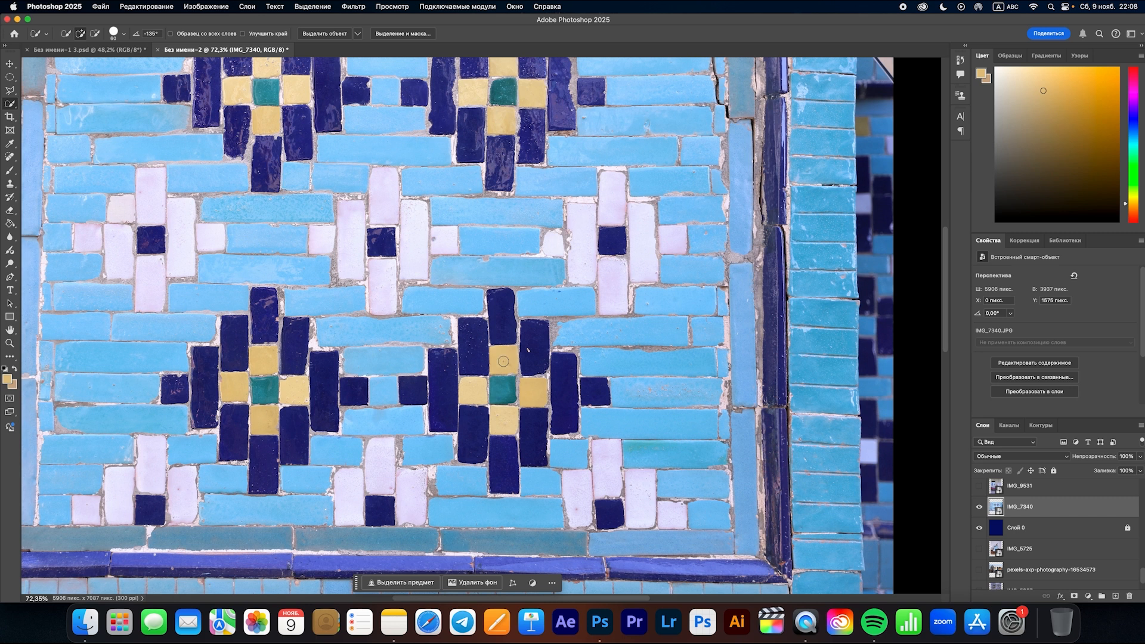
# - Select a yellow tile in the lower-right dark blue ornament, copy it to its own layer, and hide IMG_7340
pyautogui.click(503, 362)
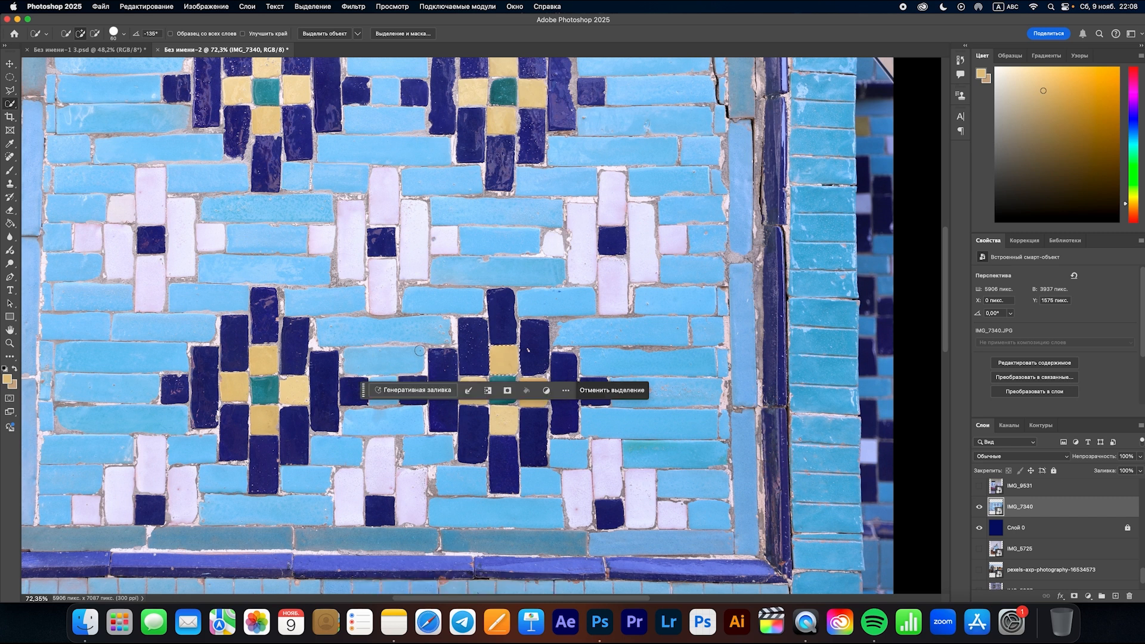
pyautogui.hotkey('ctrl', 'j')
pyautogui.click(979, 527)
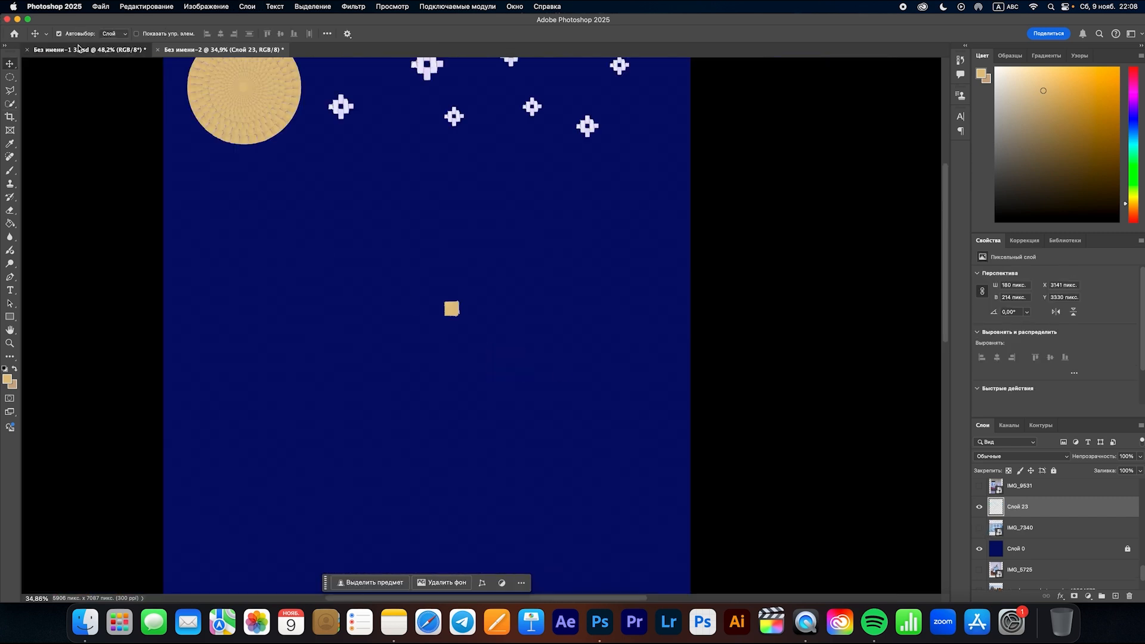
# - Check the light beam in Без имени-1 3.psd, and on a new layer outline a beam selection tapering up from the canvas's left edge
pyautogui.click(89, 50)
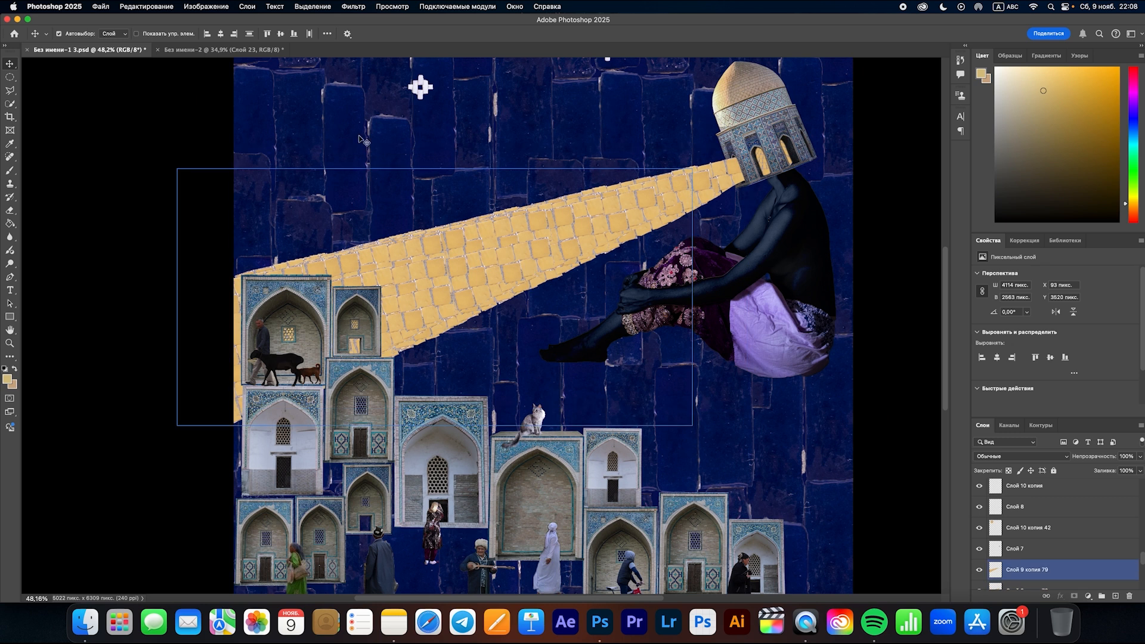
pyautogui.click(216, 53)
pyautogui.click(10, 90)
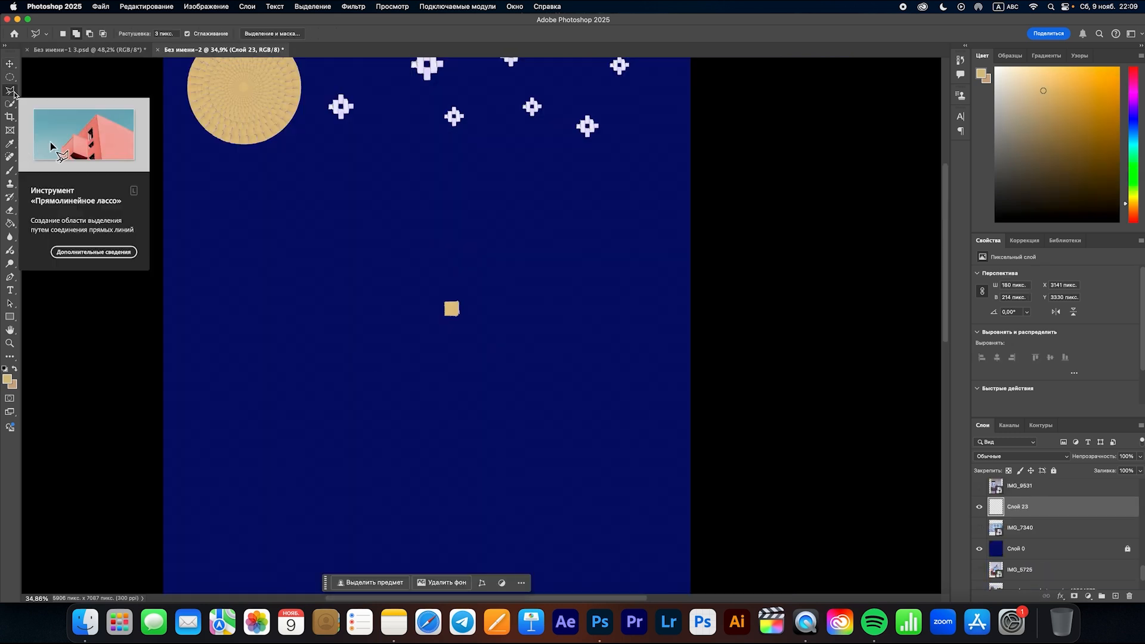
pyautogui.click(1114, 596)
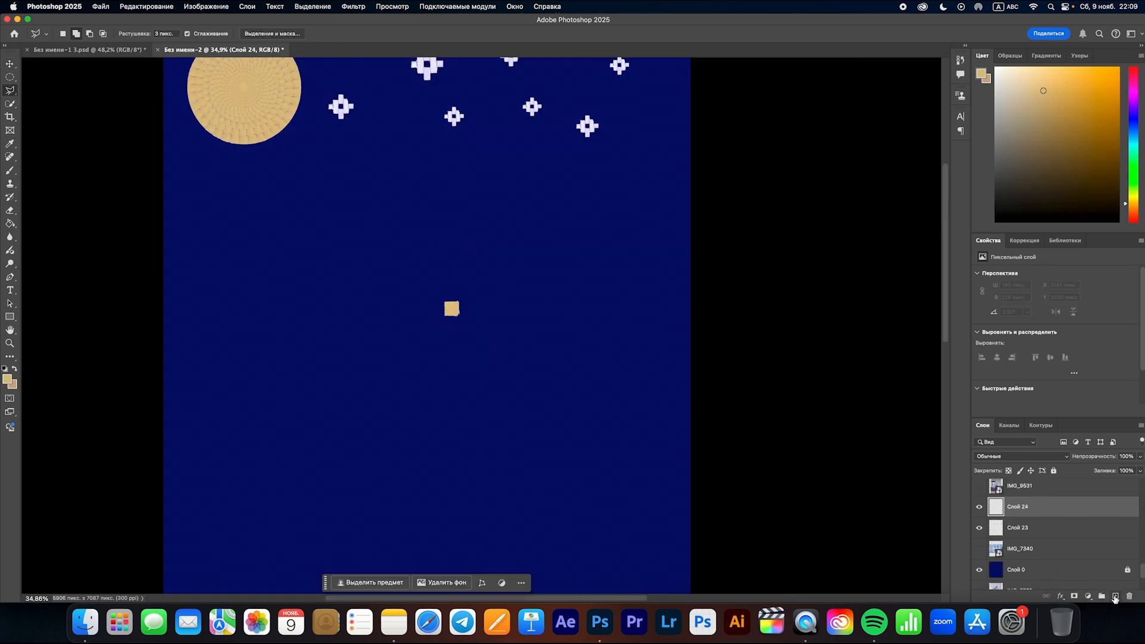
pyautogui.click(529, 230)
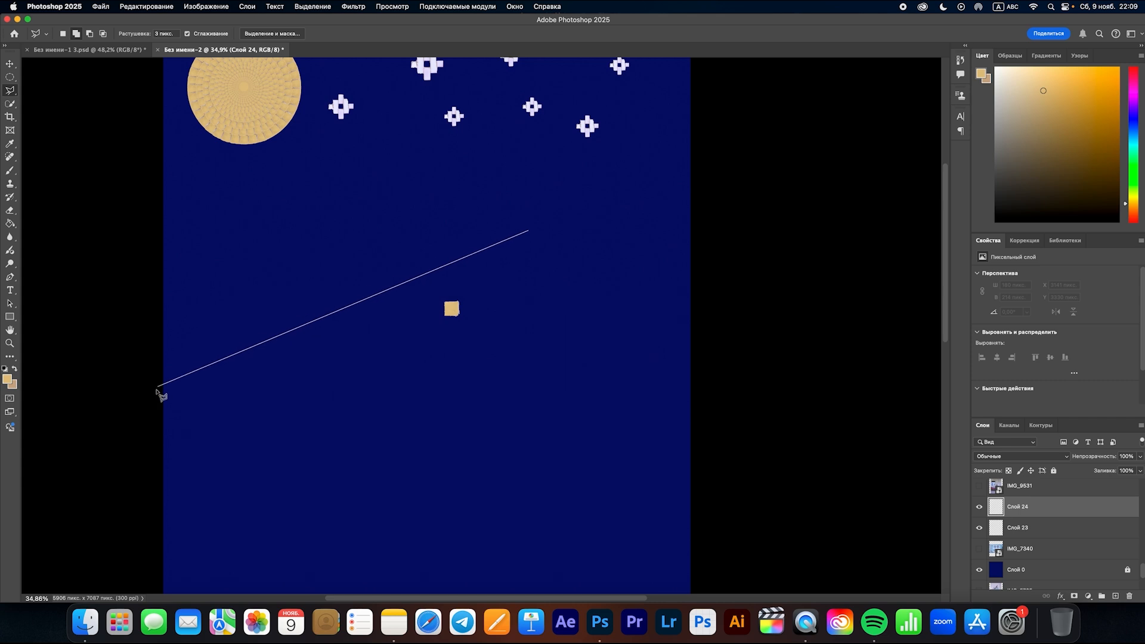
pyautogui.click(155, 392)
pyautogui.click(153, 522)
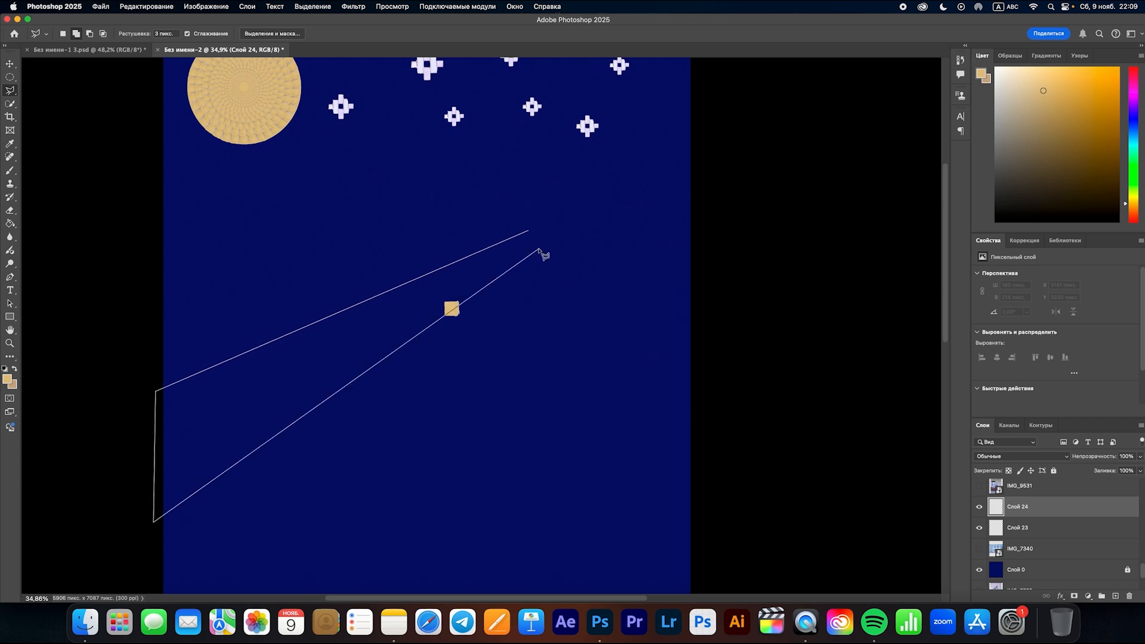
pyautogui.doubleClick(539, 248)
# - Fill the beam selection with the tan foreground colour and deselect it
pyautogui.click(10, 224)
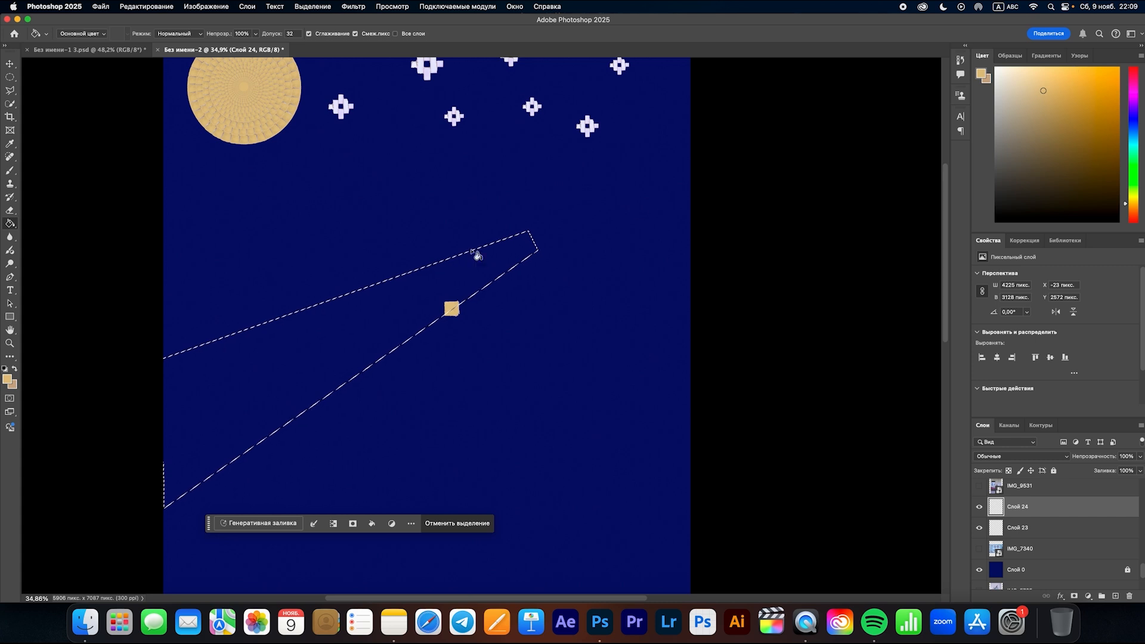
pyautogui.click(310, 369)
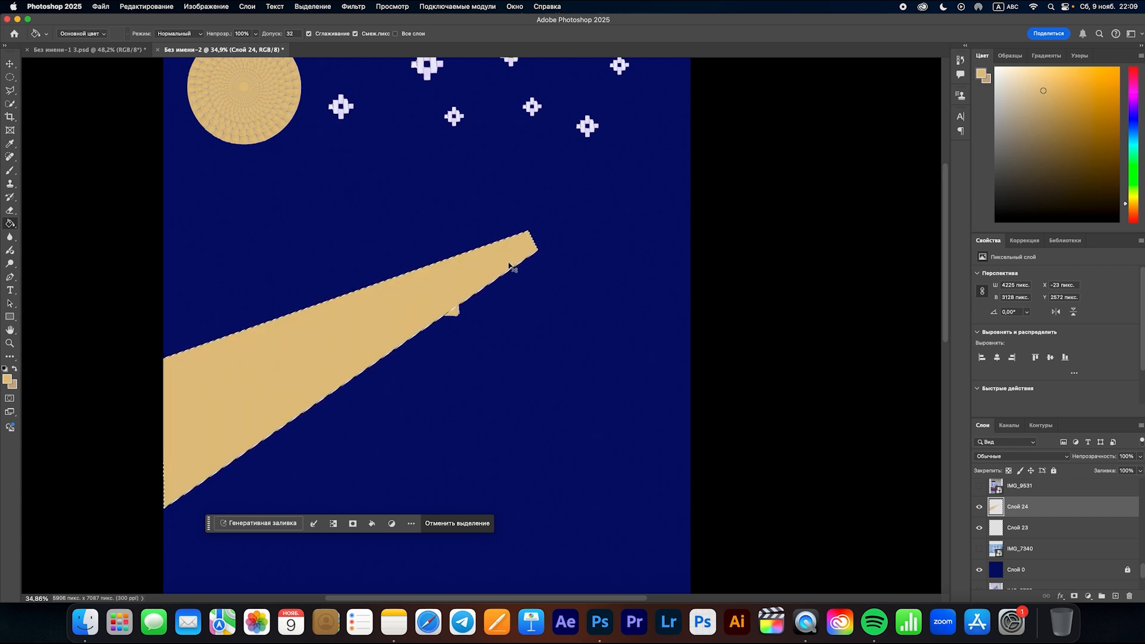
pyautogui.press('super+d')
pyautogui.press('v')
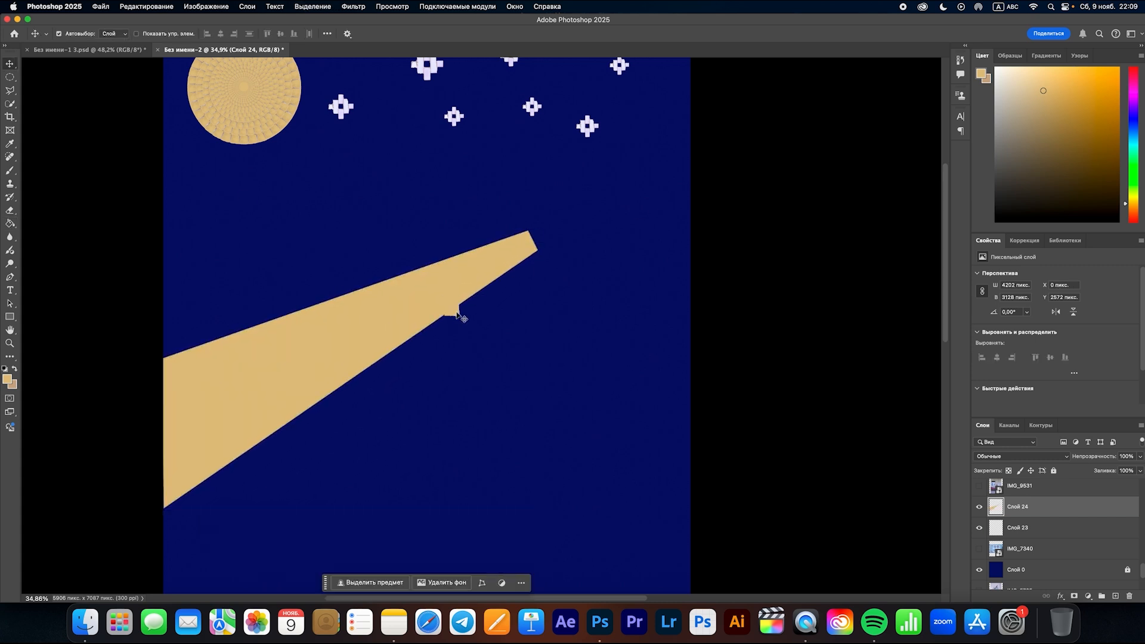
# - Bring the tile's layer above the Слой 24 beam and place the tile at the beam's wide left end
pyautogui.moveTo(456, 310); pyautogui.dragTo(495, 319)
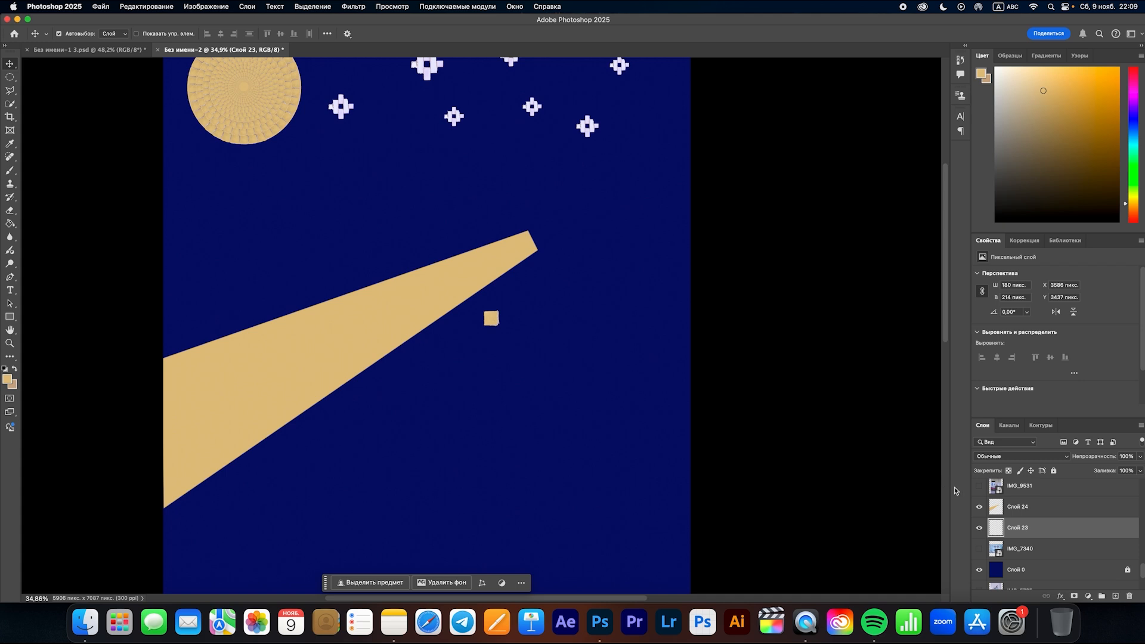
pyautogui.moveTo(1012, 528); pyautogui.dragTo(1021, 512)
pyautogui.moveTo(495, 319); pyautogui.dragTo(431, 297)
pyautogui.scroll(3, 431, 297)
pyautogui.scroll(-3, 432, 323)
pyautogui.hscroll(-3, 432, 324)
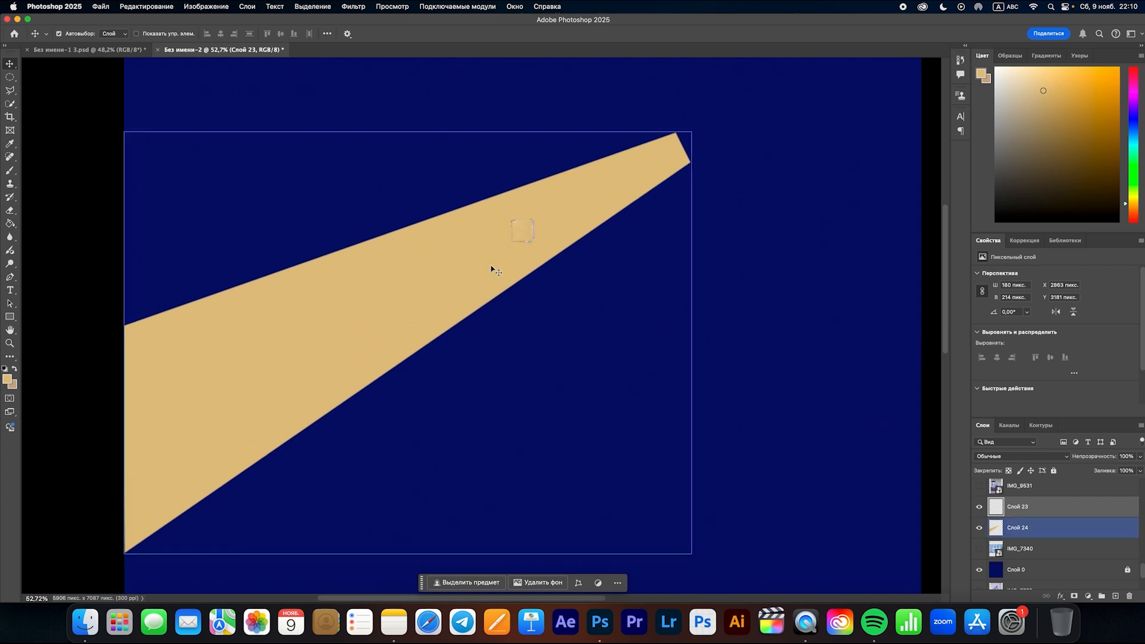
pyautogui.moveTo(523, 230); pyautogui.dragTo(186, 378)
pyautogui.hscroll(-3, 148, 346)
pyautogui.scroll(2, 149, 346)
pyautogui.scroll(-3, 145, 342)
pyautogui.scroll(2, 149, 345)
# - Free-transform the tile and fit it into the beam's upper-left corner at the canvas edge
pyautogui.press('super+t')
pyautogui.moveTo(248, 406); pyautogui.dragTo(259, 374)
pyautogui.scroll(-2, 241, 393)
pyautogui.press('Return')
pyautogui.press('super+t')
pyautogui.moveTo(277, 389); pyautogui.dragTo(278, 385)
pyautogui.moveTo(261, 381); pyautogui.dragTo(238, 400)
pyautogui.press('Return')
# - Duplicate the tile repeatedly down the beam's left edge, stacking the copies into a column
pyautogui.keyDown('alt'); pyautogui.moveTo(238, 400); pyautogui.dragTo(238, 419); pyautogui.keyUp('alt')
pyautogui.keyDown('alt'); pyautogui.moveTo(238, 419); pyautogui.dragTo(238, 456); pyautogui.keyUp('alt')
pyautogui.keyDown('alt'); pyautogui.moveTo(238, 456); pyautogui.dragTo(238, 492); pyautogui.keyUp('alt')
pyautogui.keyDown('alt'); pyautogui.moveTo(238, 493); pyautogui.dragTo(238, 511); pyautogui.keyUp('alt')
pyautogui.keyDown('alt'); pyautogui.moveTo(238, 511); pyautogui.dragTo(238, 529); pyautogui.keyUp('alt')
pyautogui.scroll(-3, 184, 535)
pyautogui.scroll(3, 184, 534)
# - Complete the column down to the beam's lower-left corner with a tenth tile copy, transforming the last tiles to fit
pyautogui.keyDown('alt'); pyautogui.moveTo(171, 472); pyautogui.dragTo(120, 476); pyautogui.keyUp('alt')
pyautogui.press('super+t')
pyautogui.press('Return')
pyautogui.press('super+t')
pyautogui.moveTo(169, 514); pyautogui.dragTo(174, 517)
pyautogui.scroll(-4, 197, 516)
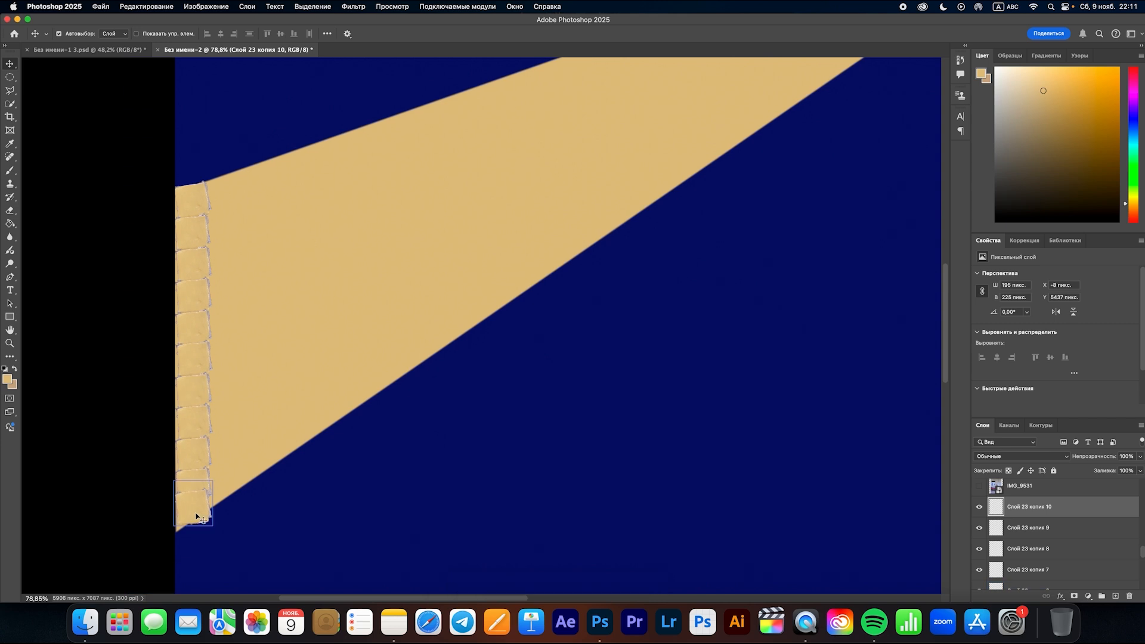
pyautogui.scroll(1, 197, 517)
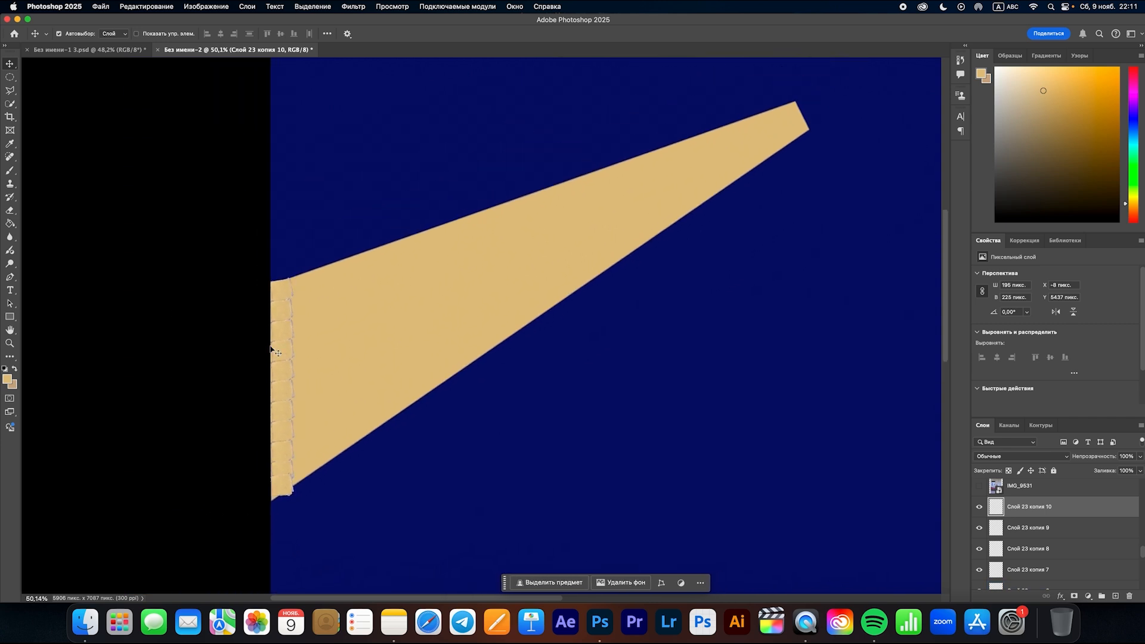
# - Lock the Слой 24 beam layer and merge all tiles of the column into one layer
pyautogui.click(495, 299)
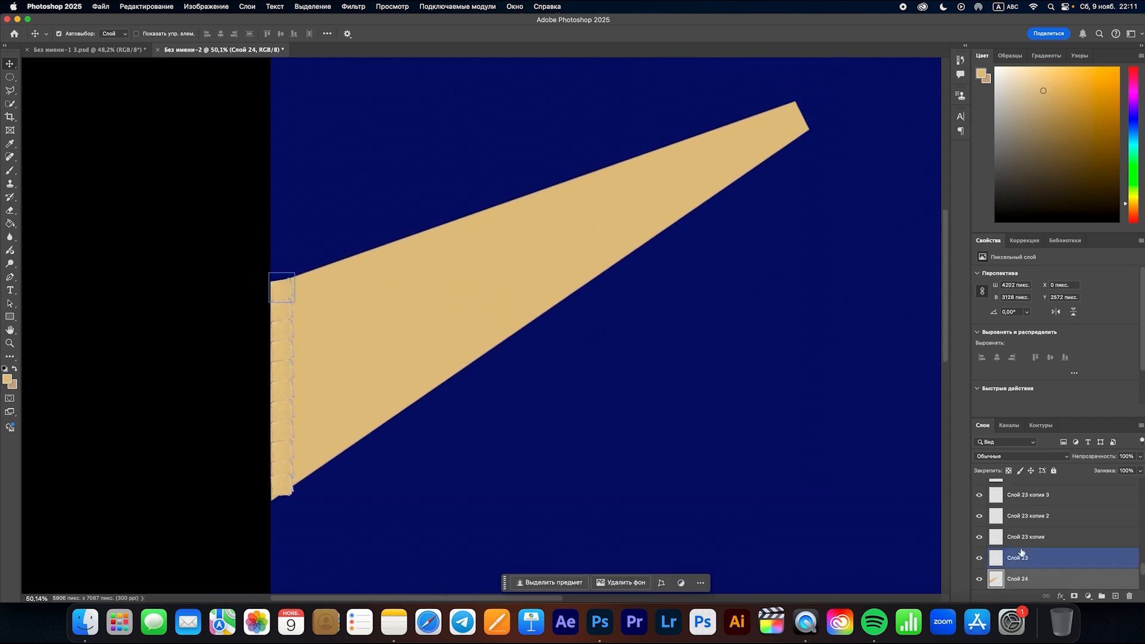
pyautogui.click(1053, 471)
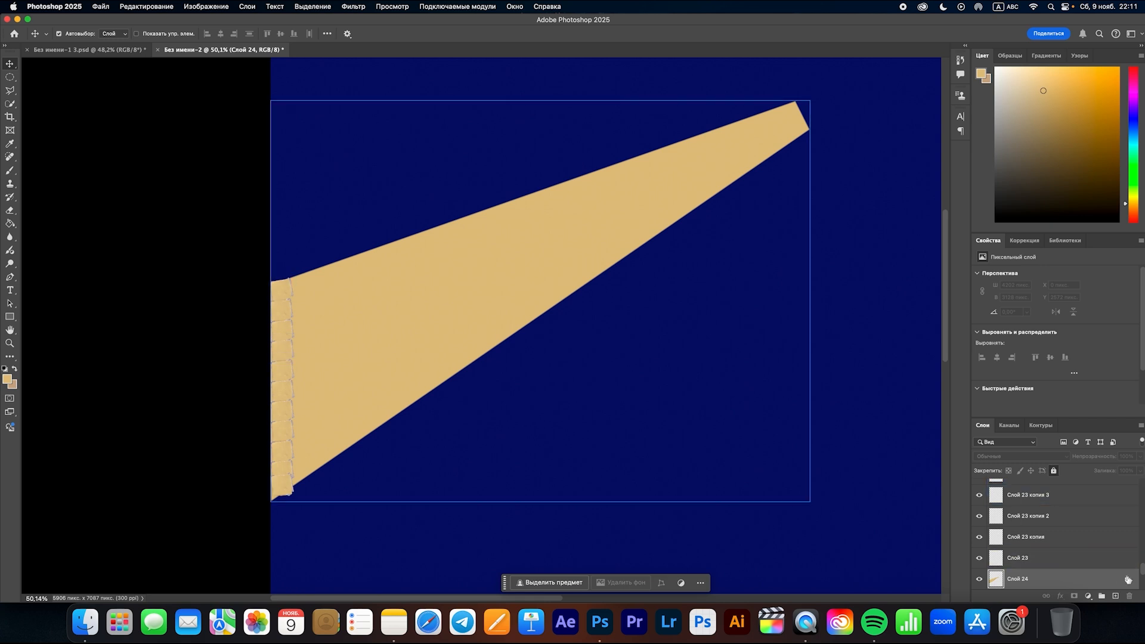
pyautogui.click(168, 334)
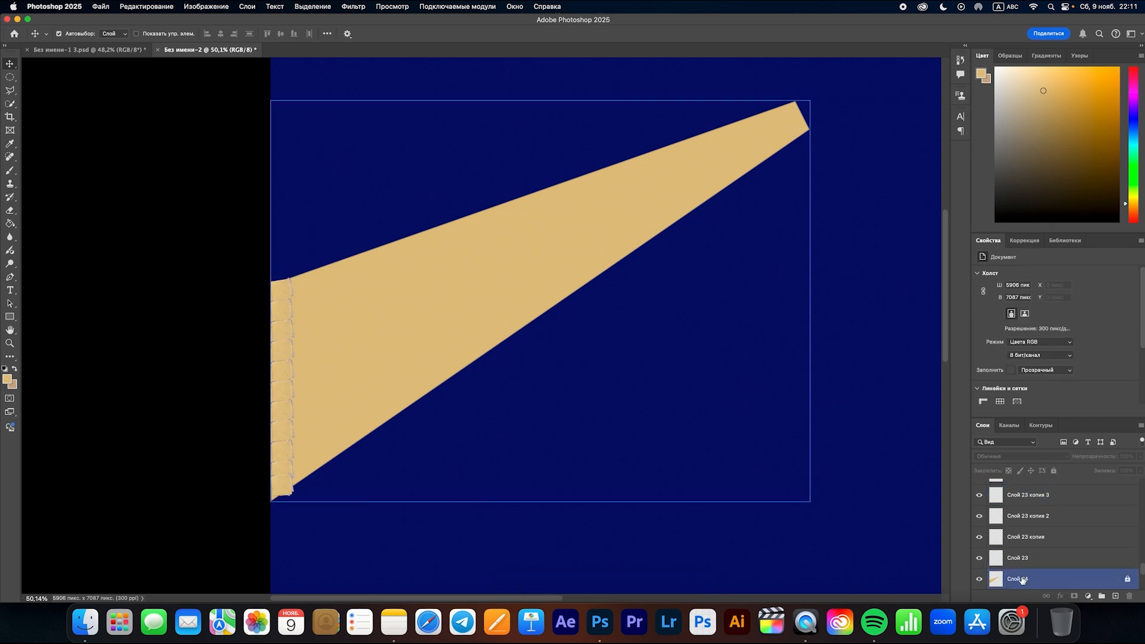
pyautogui.moveTo(298, 258); pyautogui.dragTo(261, 520)
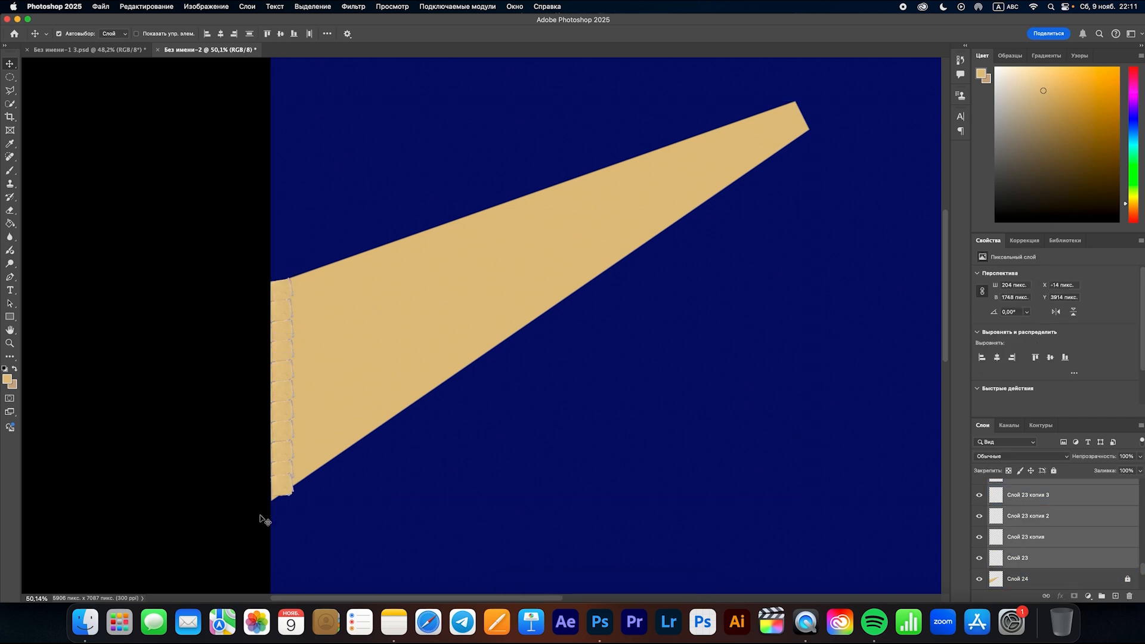
pyautogui.rightClick(1032, 495)
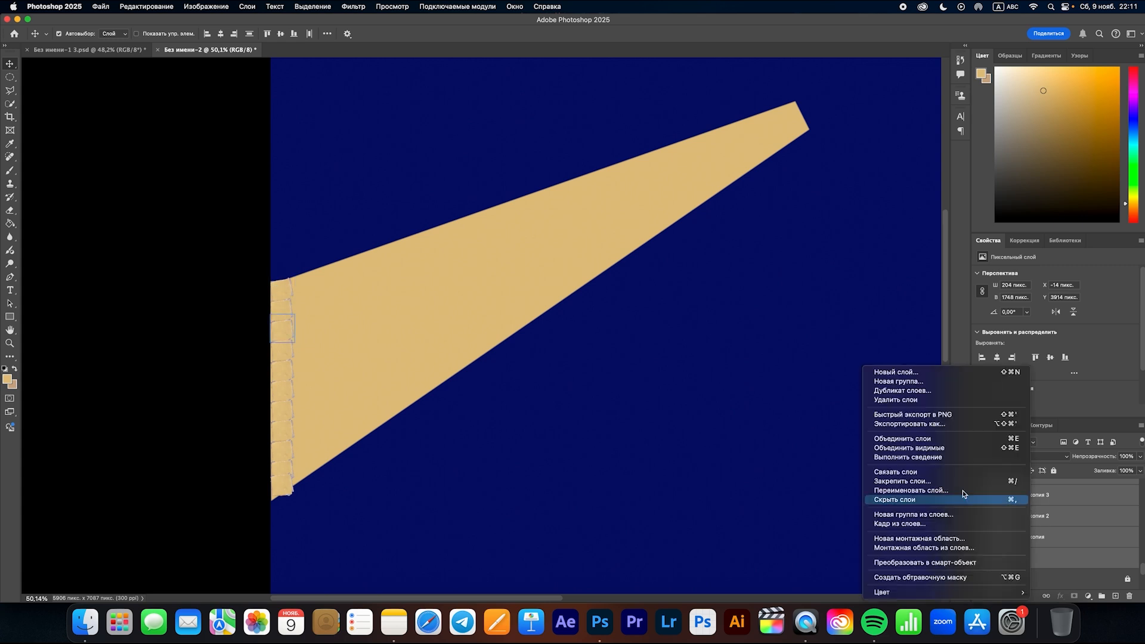
pyautogui.click(903, 438)
# - Duplicate the tile column repeatedly along the beam, offsetting the copies upward until they cover it up to its narrow end
pyautogui.moveTo(280, 325); pyautogui.dragTo(306, 327)
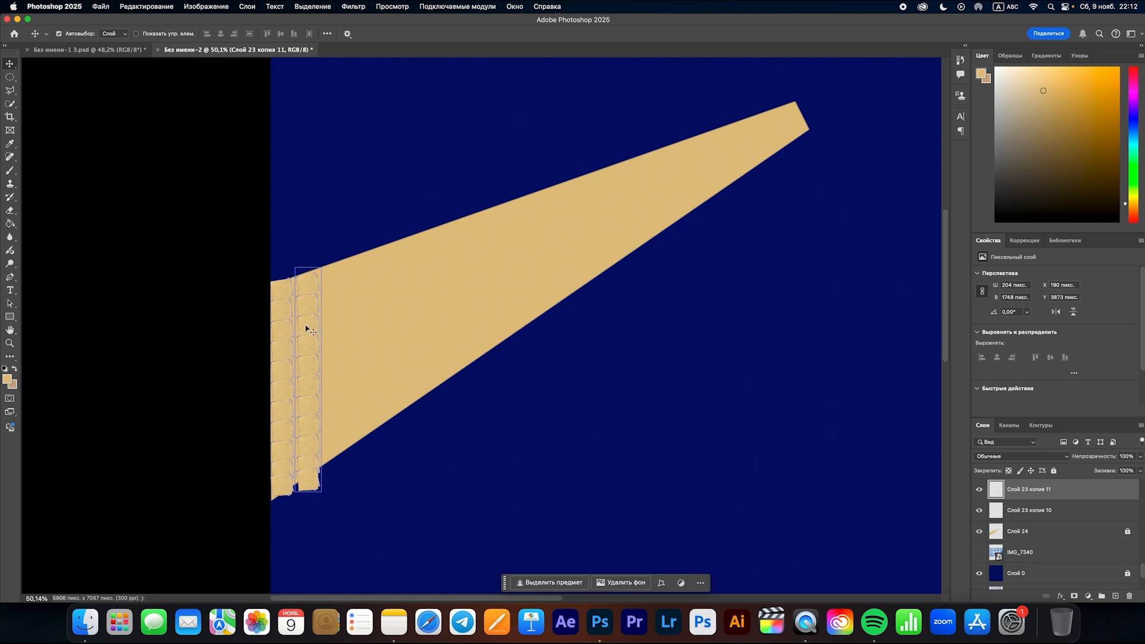
pyautogui.press('super+t')
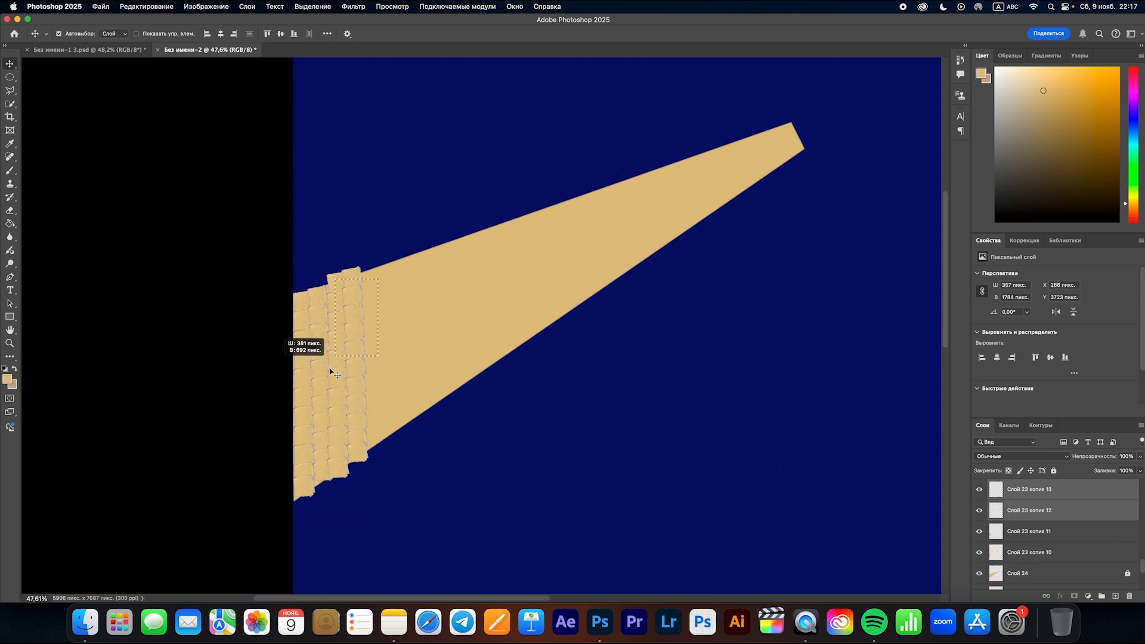
pyautogui.moveTo(286, 332); pyautogui.dragTo(247, 394)
pyautogui.moveTo(341, 366); pyautogui.dragTo(412, 322)
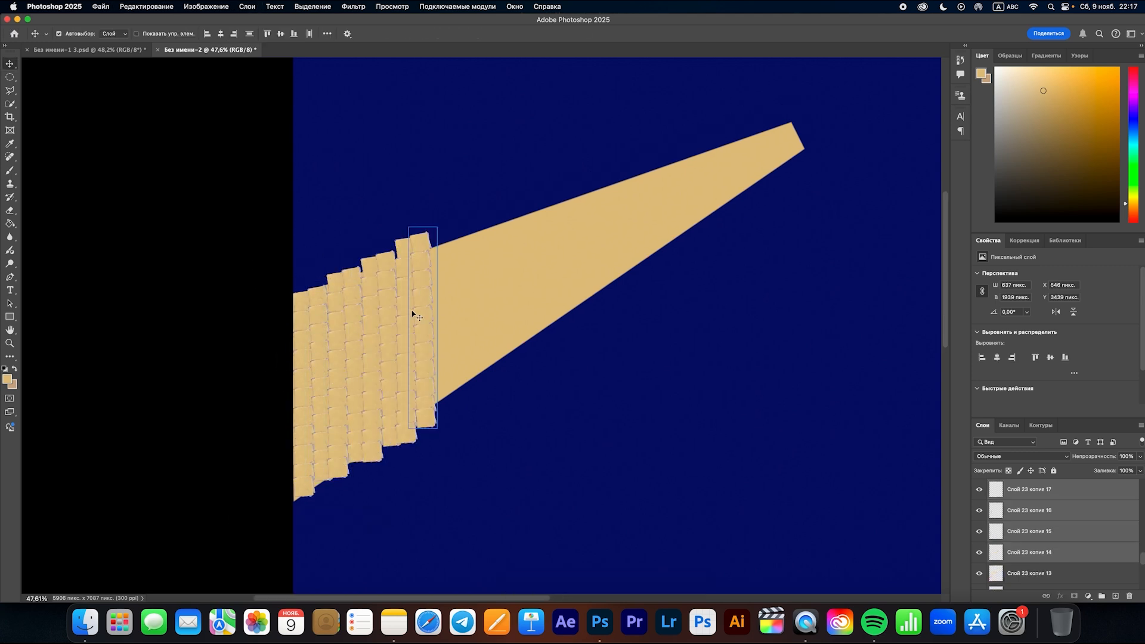
pyautogui.moveTo(464, 240); pyautogui.dragTo(294, 484)
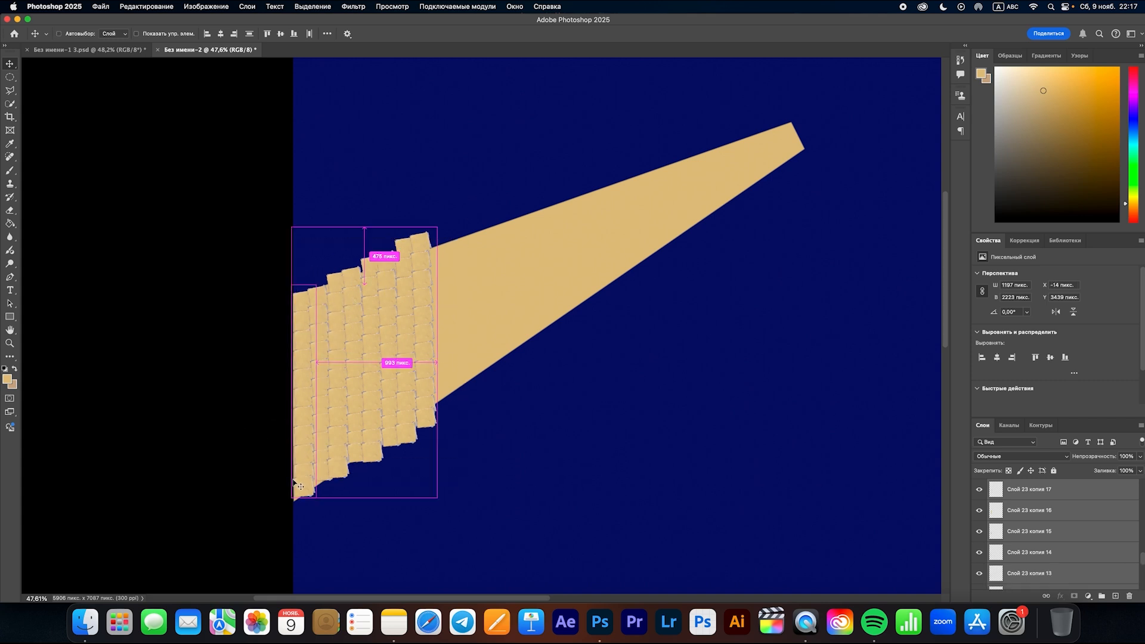
pyautogui.moveTo(401, 290); pyautogui.dragTo(810, 92)
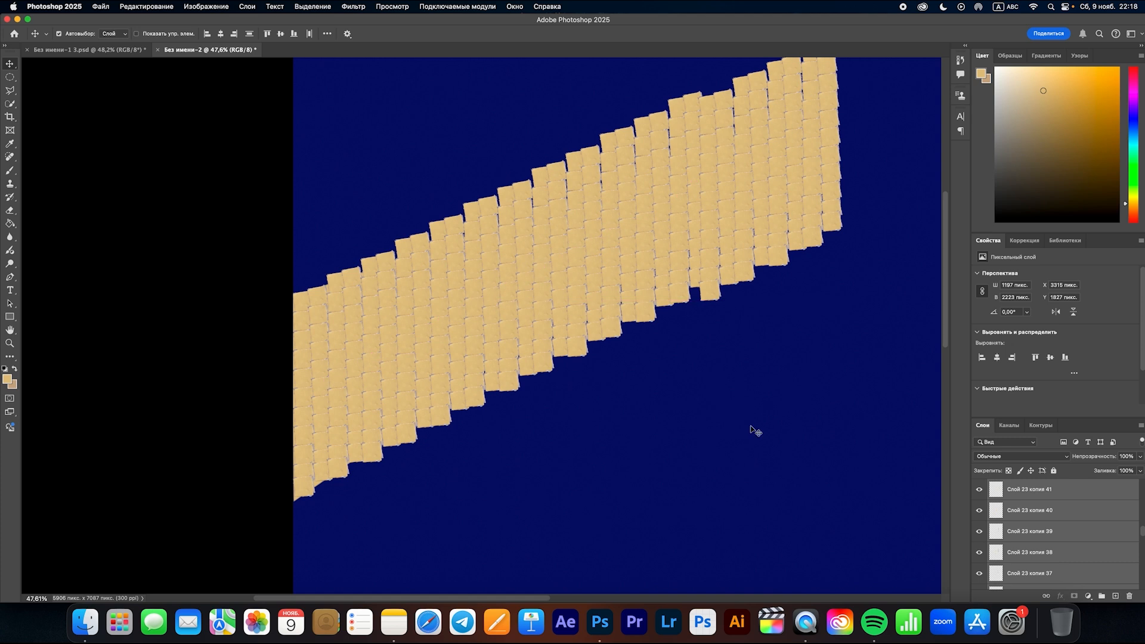
# - Select all the tile columns and merge them into one layer, keeping the merged layer visible over the beam
pyautogui.moveTo(912, 319); pyautogui.dragTo(175, 235)
pyautogui.moveTo(179, 130); pyautogui.dragTo(899, 493)
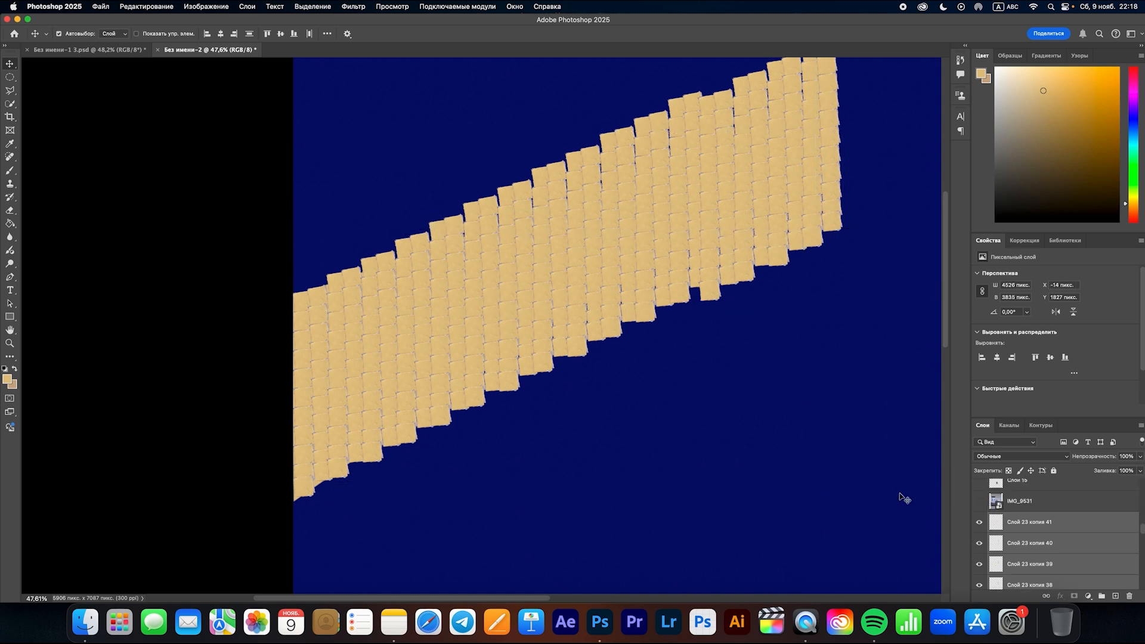
pyautogui.rightClick(868, 494)
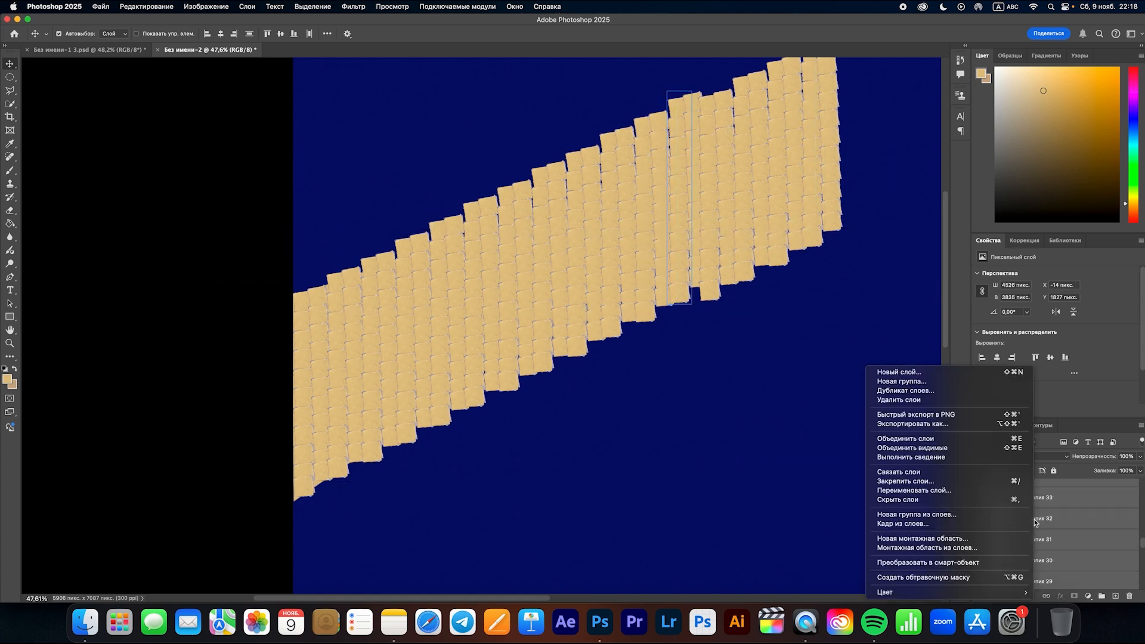
pyautogui.click(904, 439)
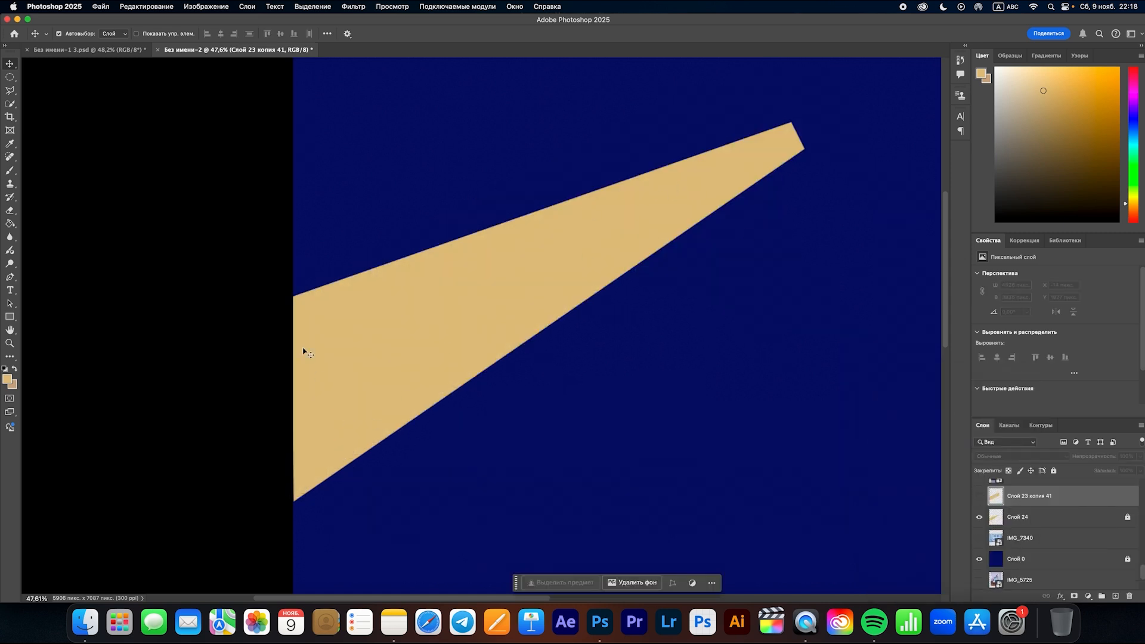
pyautogui.click(979, 497)
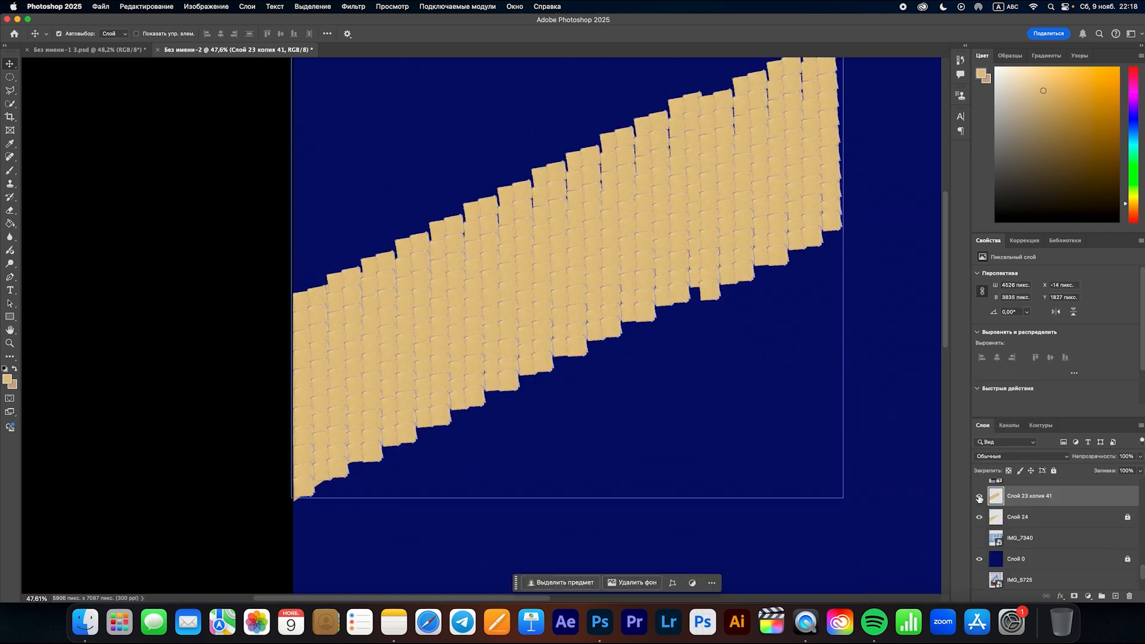
# - Unlock the Слой 24 beam layer and select the beam's shape with the Quick Selection tool
pyautogui.click(1018, 518)
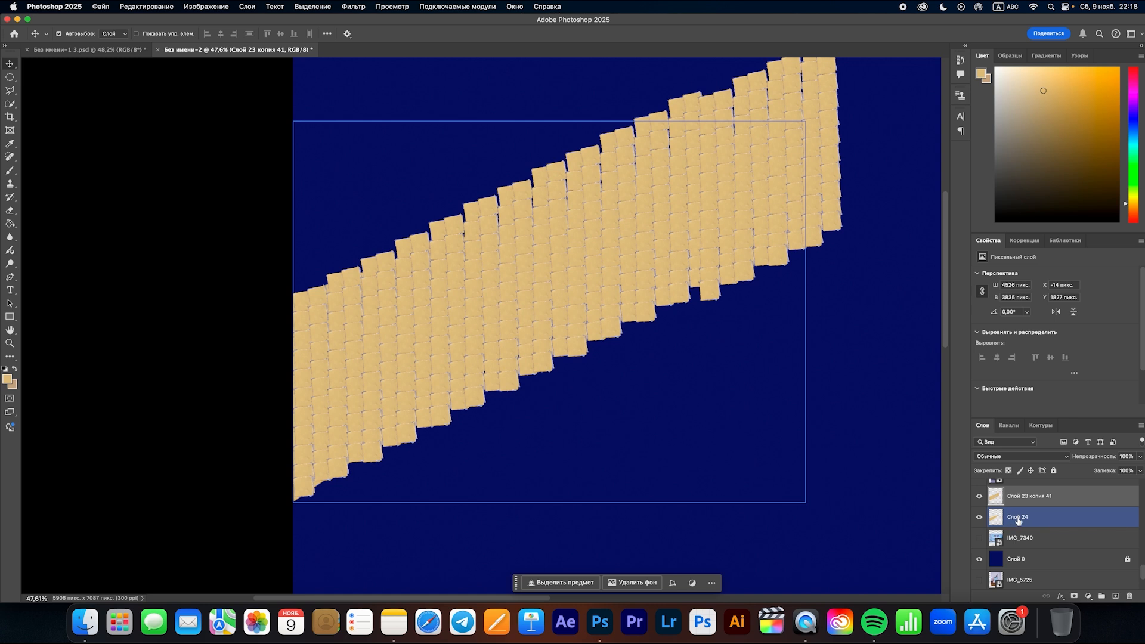
pyautogui.click(1049, 520)
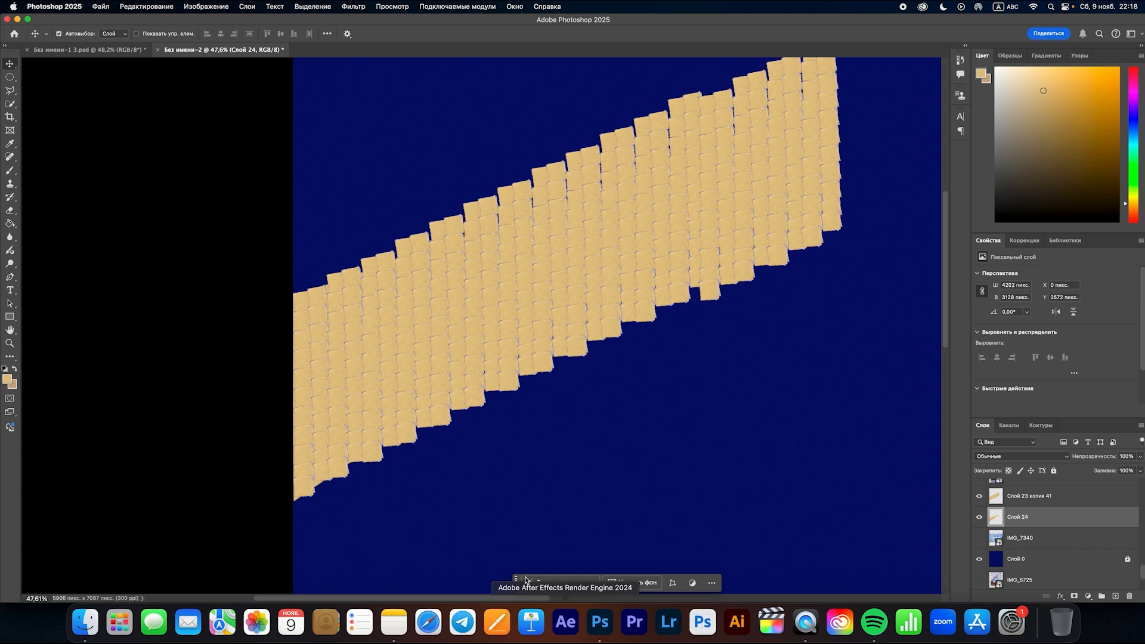
pyautogui.click(8, 106)
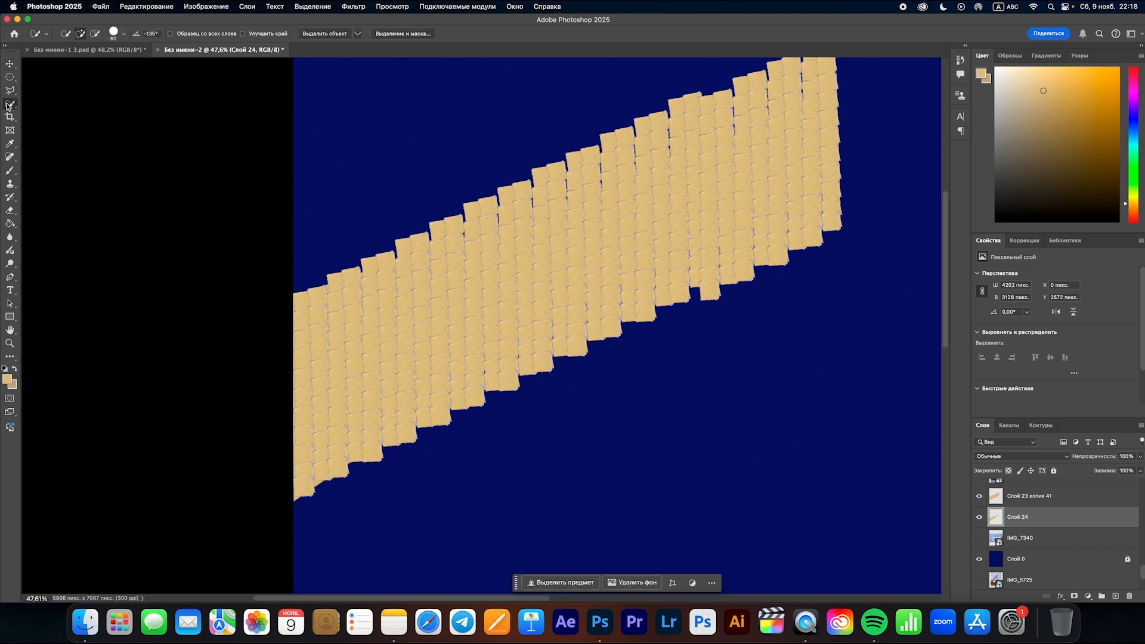
pyautogui.moveTo(785, 171); pyautogui.dragTo(267, 393)
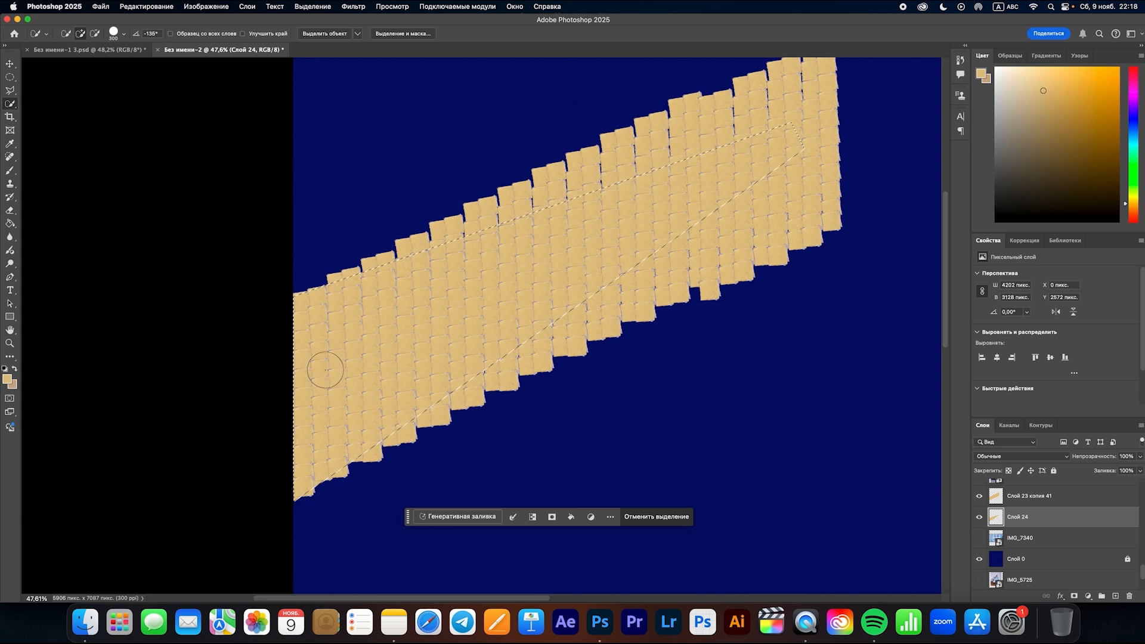
# - Copy the beam-shaped area of the merged tile layer Слой 23 копия 41 to a new layer and hide the original
pyautogui.click(1023, 497)
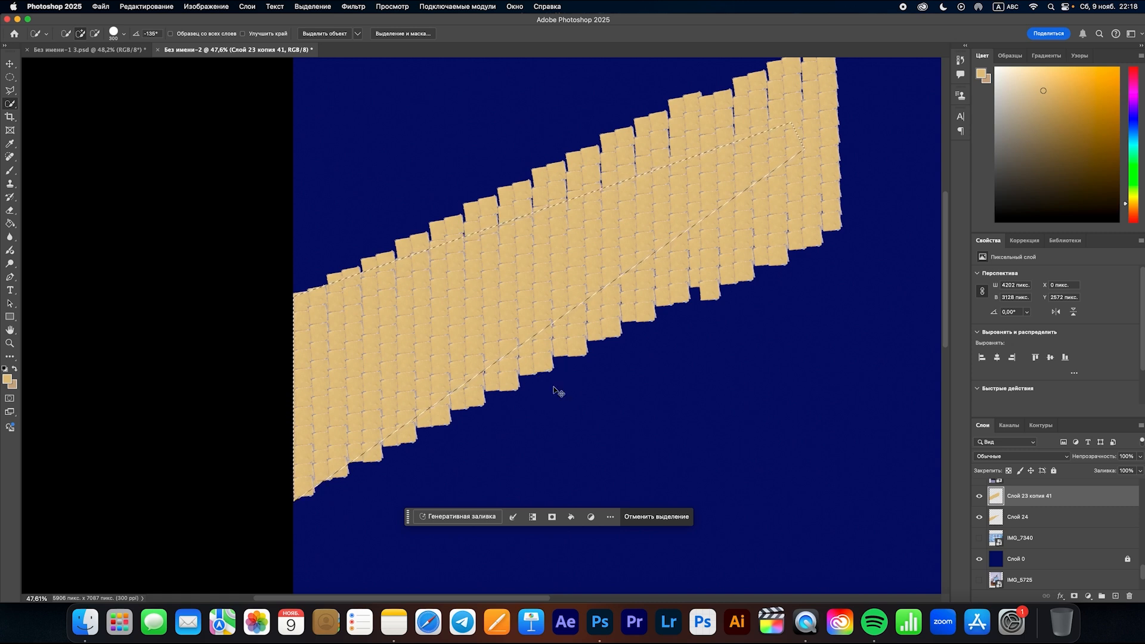
pyautogui.press('super+j')
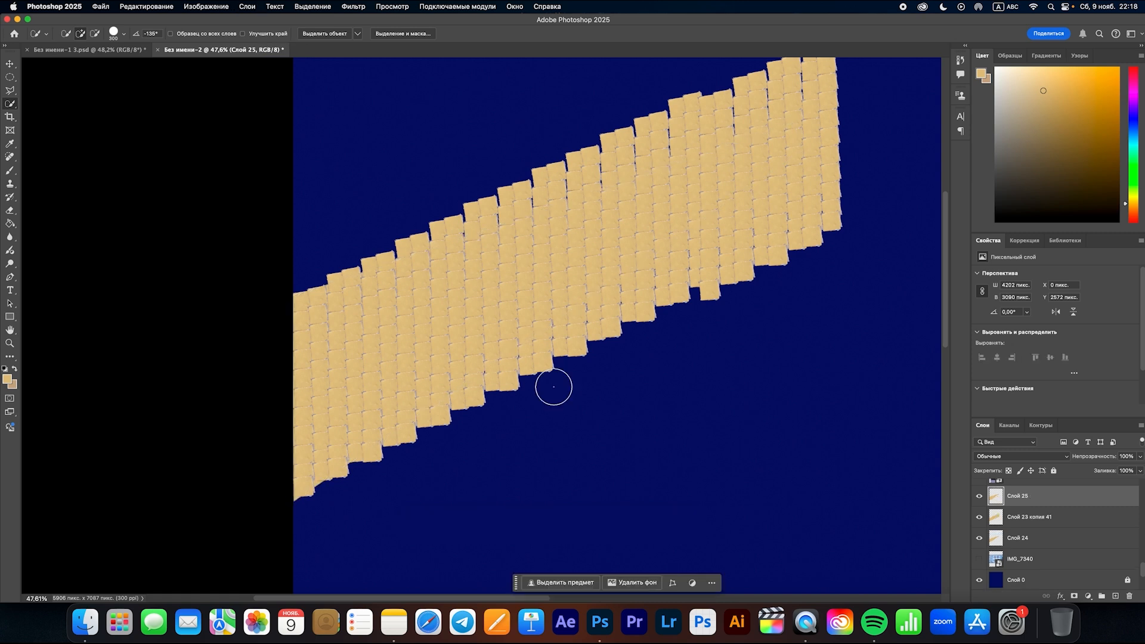
pyautogui.click(979, 518)
pyautogui.scroll(-2, 348, 210)
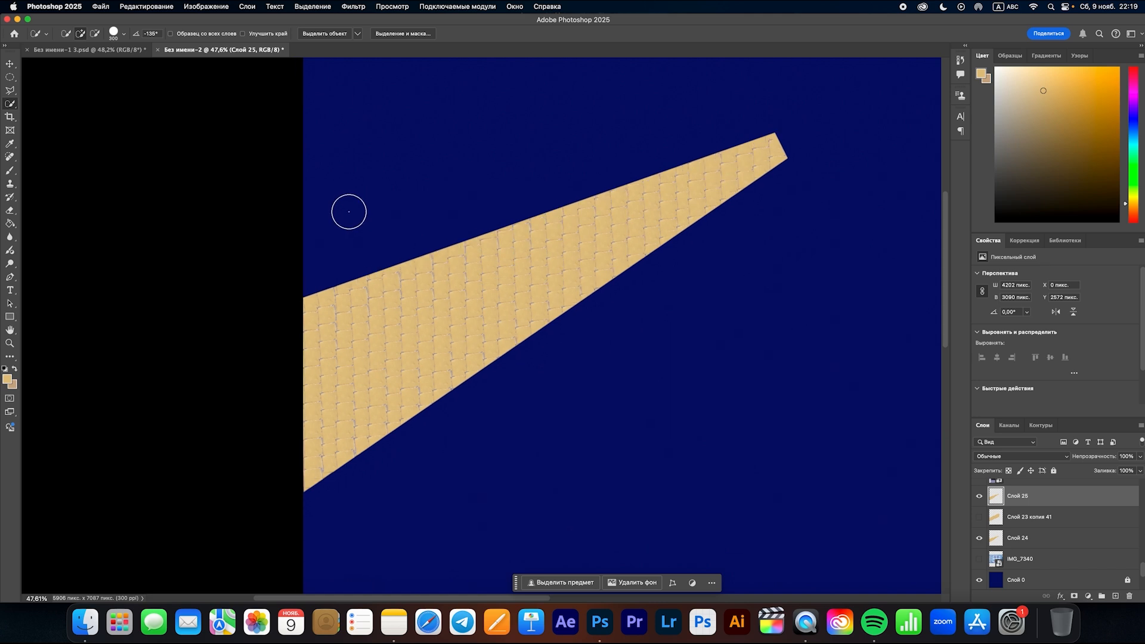
# - Delete the untrimmed tile layer Слой 23 копия 41 and the plain beam layer Слой 24, leaving the trimmed Слой 25 visible
pyautogui.press('v')
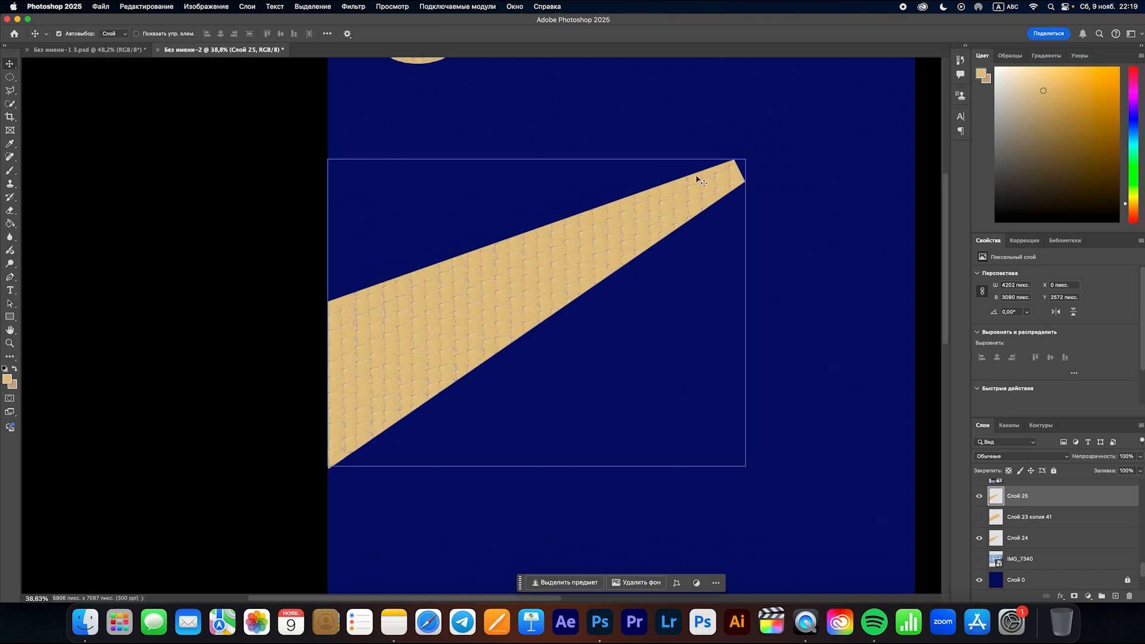
pyautogui.click(1038, 517)
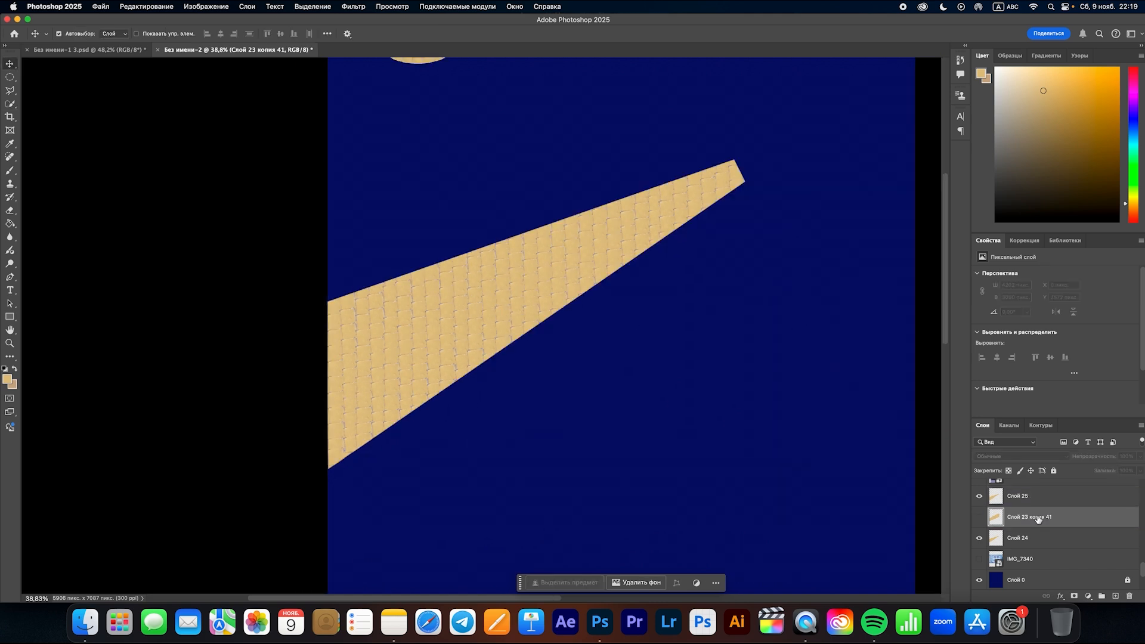
pyautogui.press('Delete')
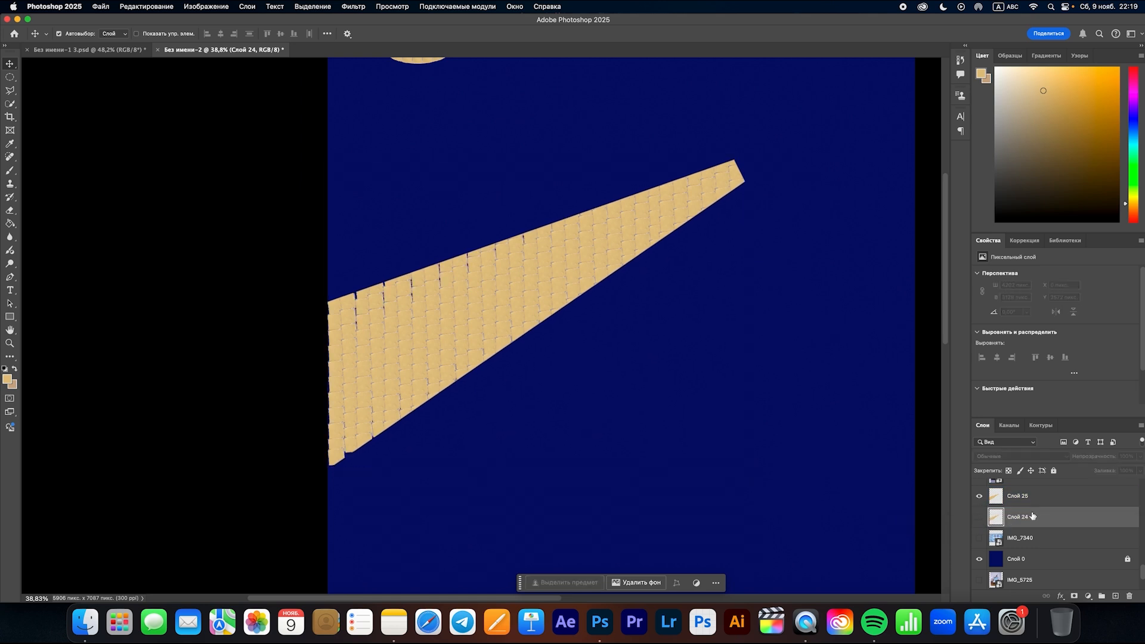
pyautogui.click(978, 496)
pyautogui.click(978, 517)
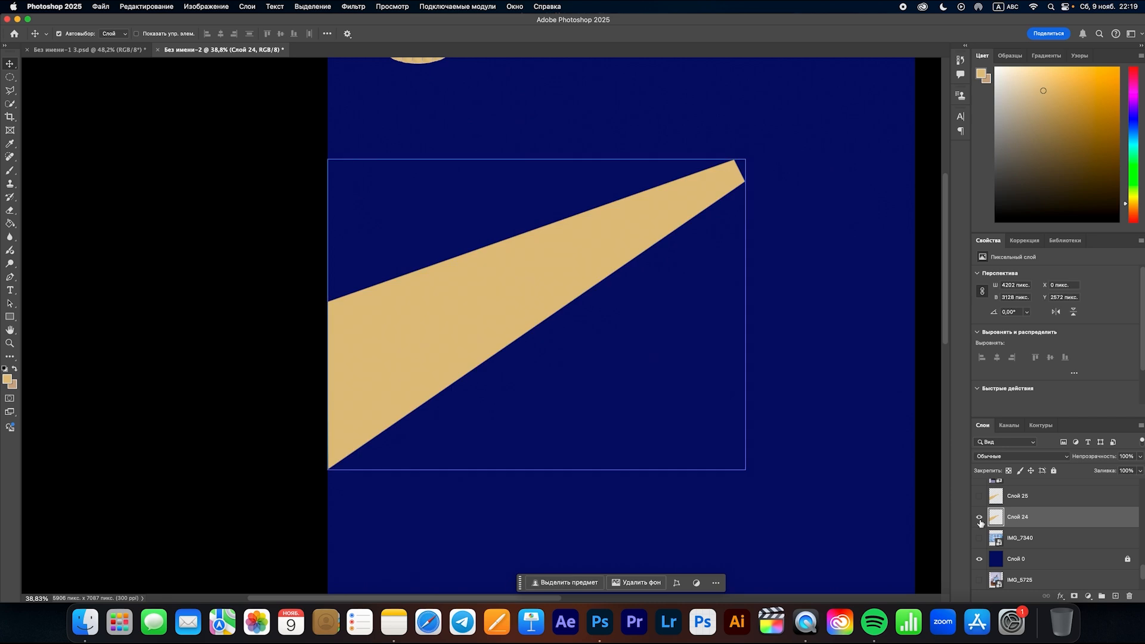
pyautogui.click(978, 517)
pyautogui.click(978, 517)
pyautogui.press('BackSpace')
pyautogui.click(978, 496)
pyautogui.scroll(-3, 477, 314)
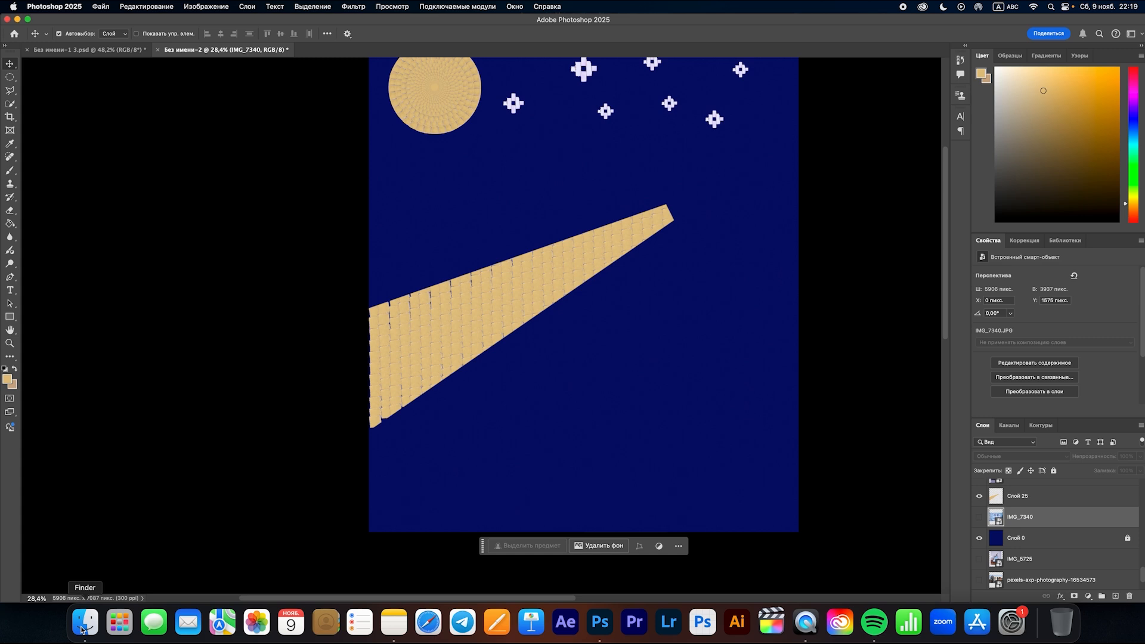
# - Switch to the finished collage Без имени-1 3.psd and examine how the portals, light beam and seated figure are arranged
pyautogui.click(89, 50)
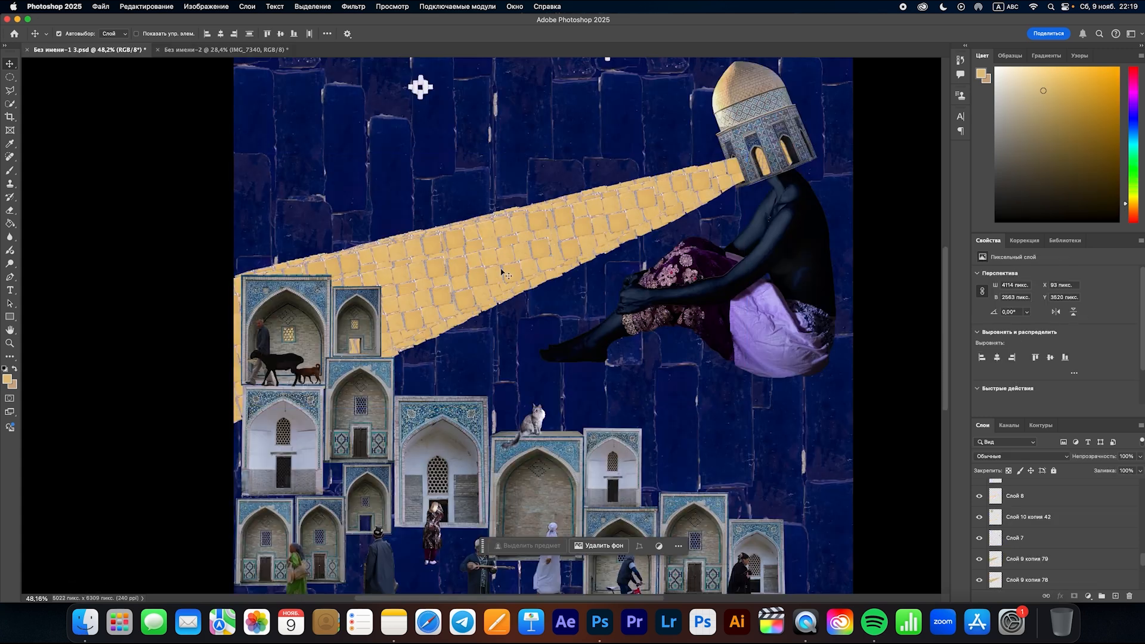
pyautogui.scroll(-3, 596, 238)
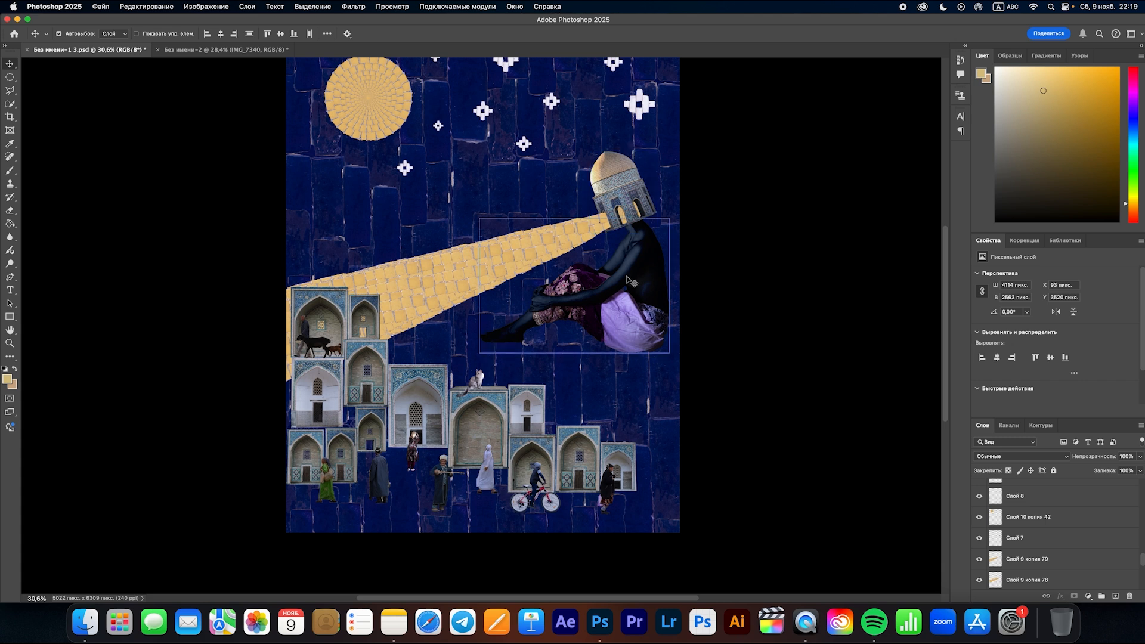
pyautogui.scroll(3, 608, 286)
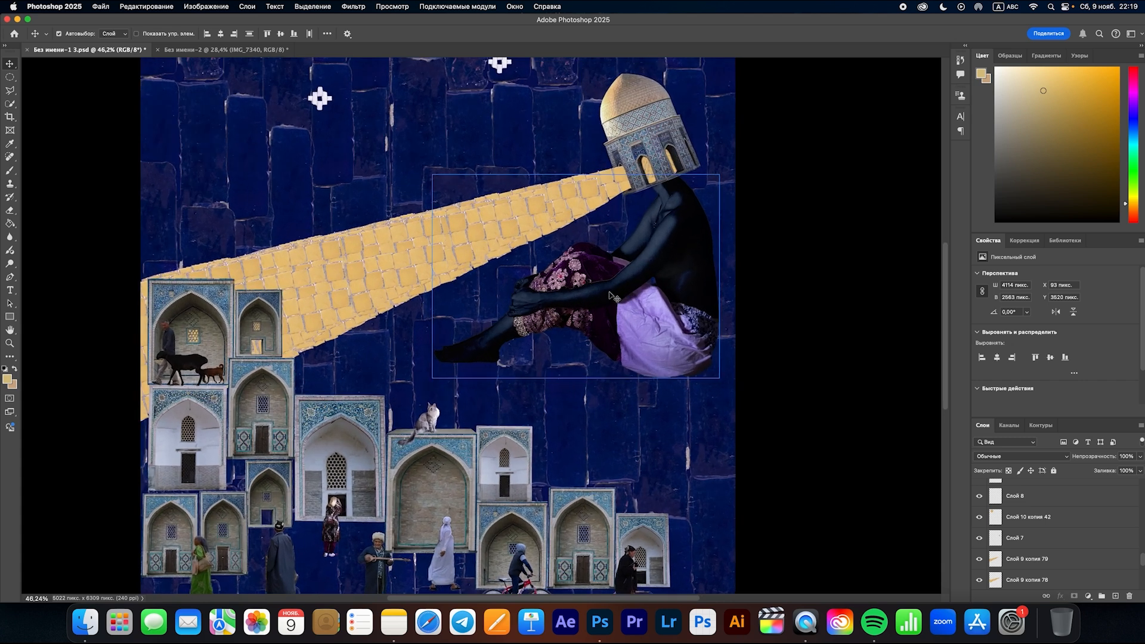
pyautogui.scroll(-1, 606, 302)
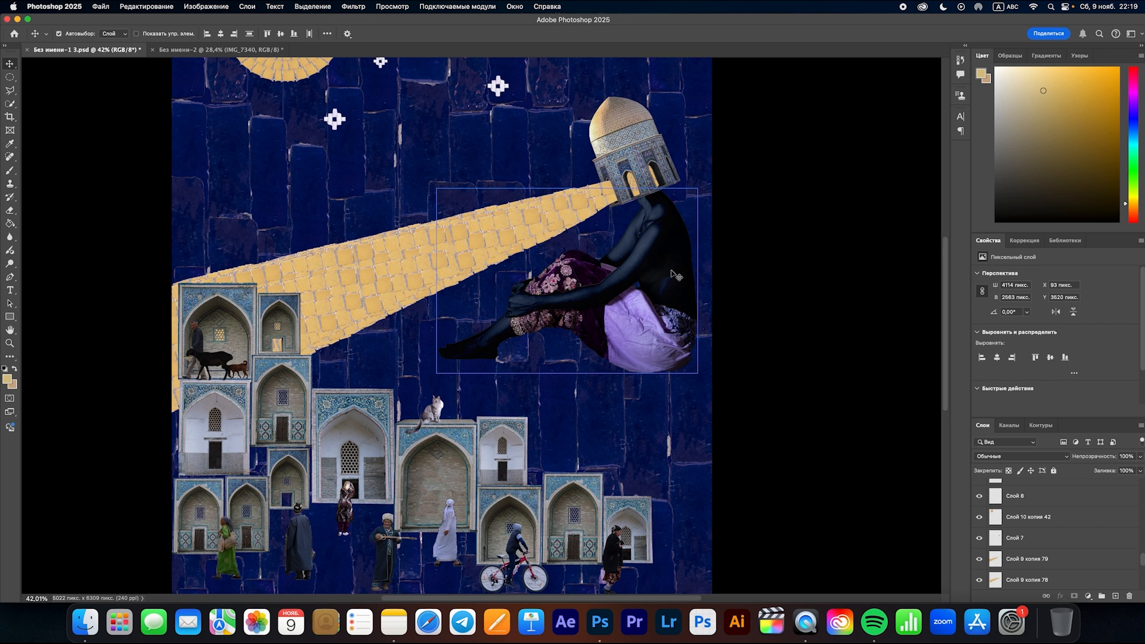
pyautogui.scroll(-1, 593, 292)
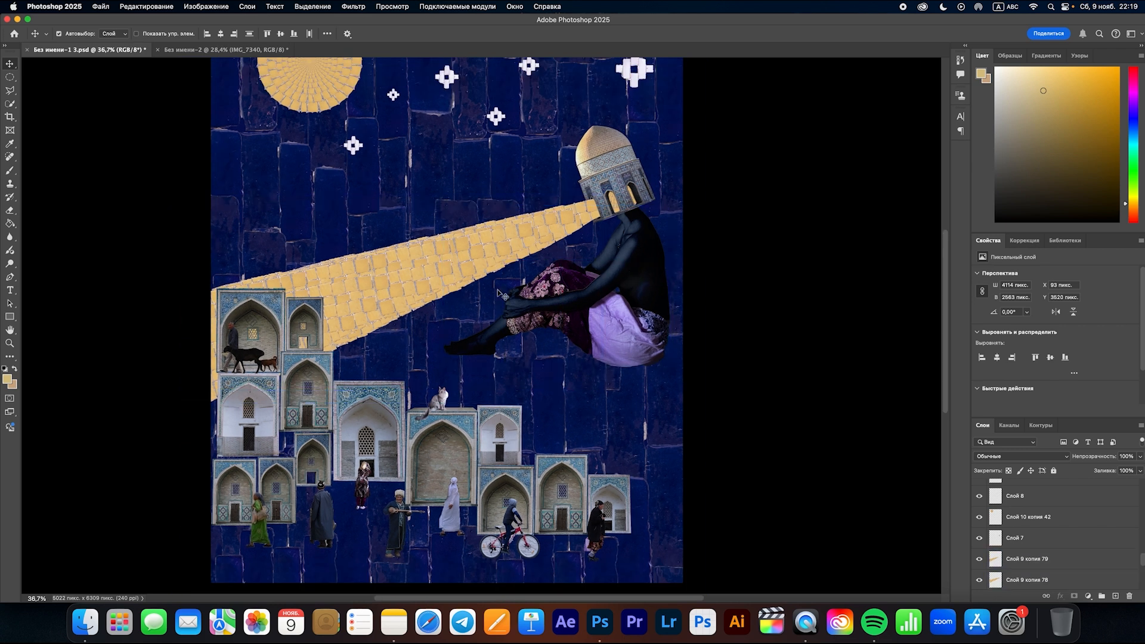
pyautogui.scroll(-1, 481, 269)
pyautogui.click(612, 298)
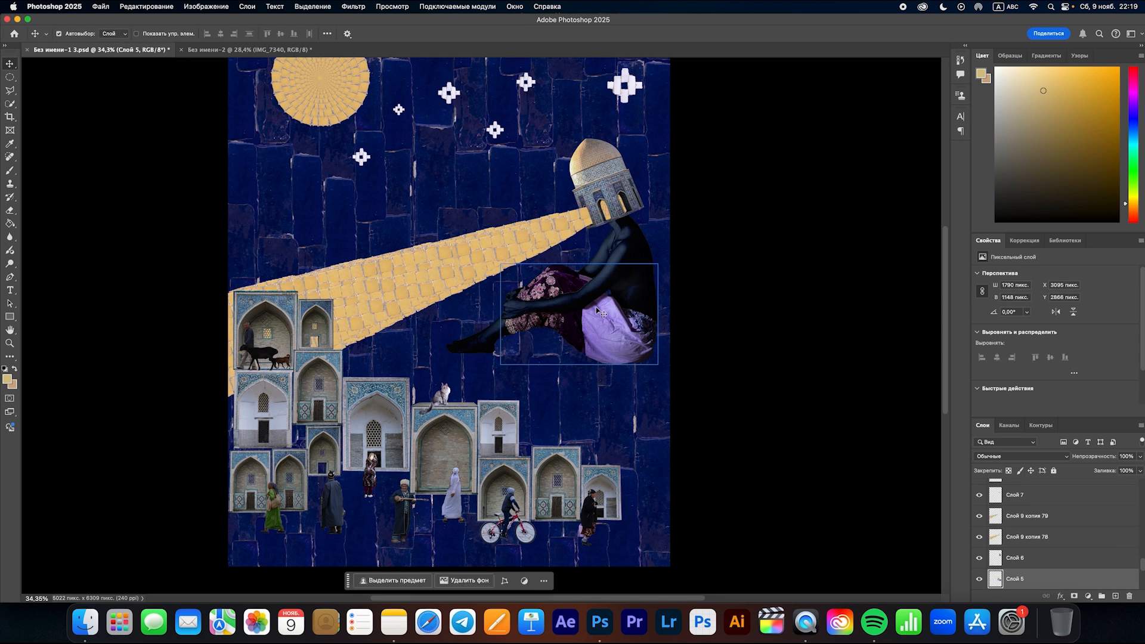
# - Return to the Без имени-2 document, show the portal on layer Слой 5 and move it below the beam
pyautogui.click(251, 50)
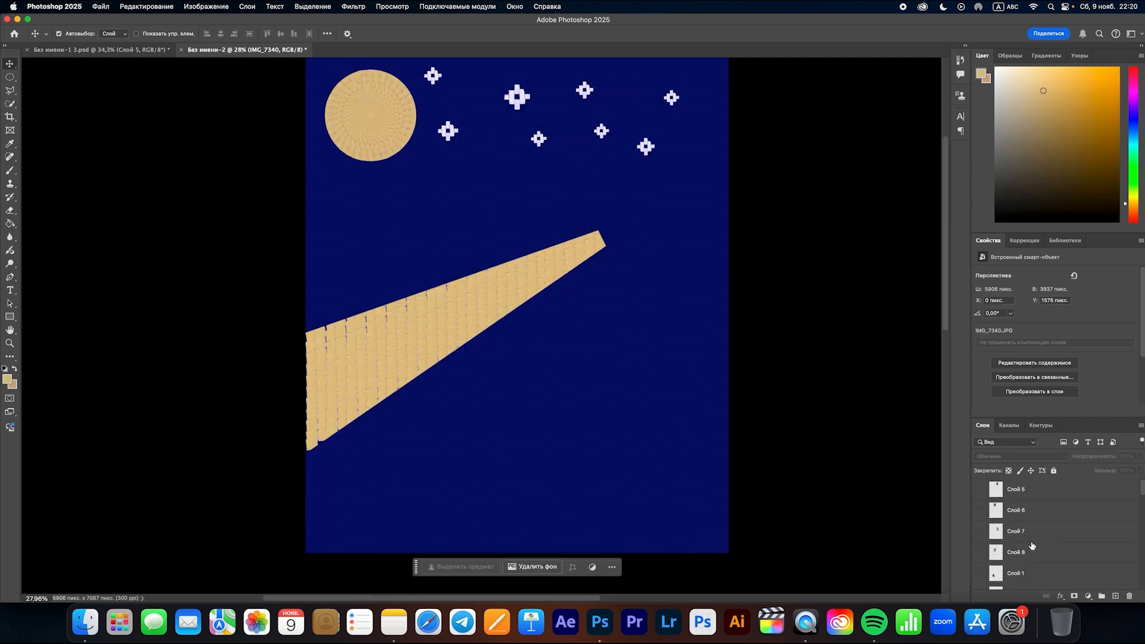
pyautogui.click(980, 488)
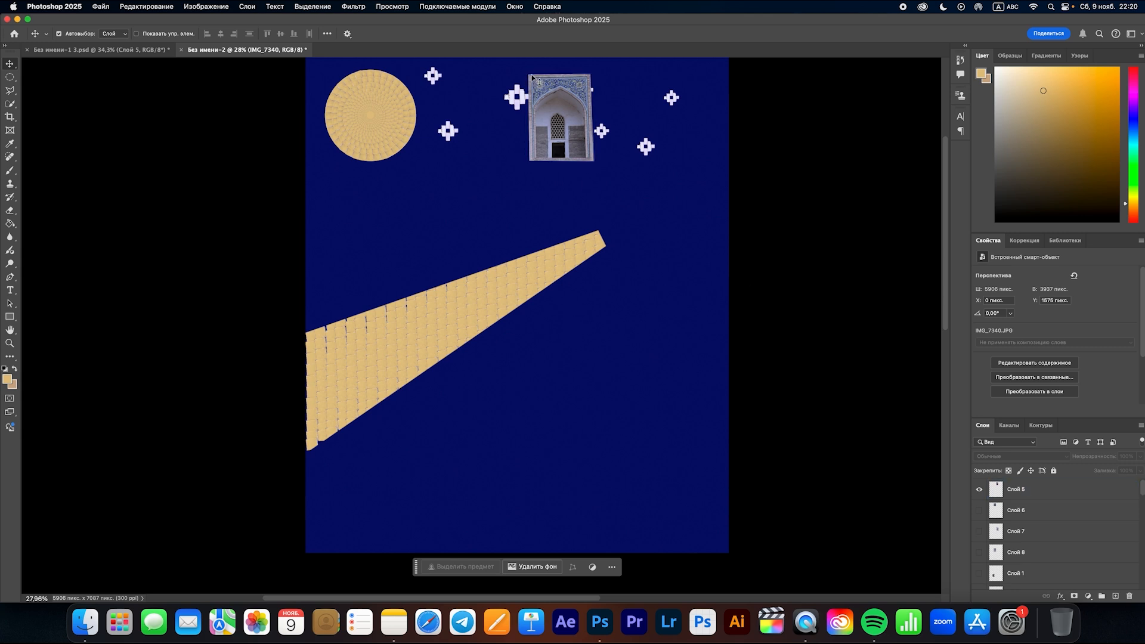
pyautogui.moveTo(569, 155); pyautogui.dragTo(580, 444)
pyautogui.scroll(-1, 1008, 529)
pyautogui.scroll(1, 1008, 530)
pyautogui.press('super+plus')
pyautogui.press('super+plus')
pyautogui.scroll(-2, 547, 380)
pyautogui.hscroll(2, 548, 380)
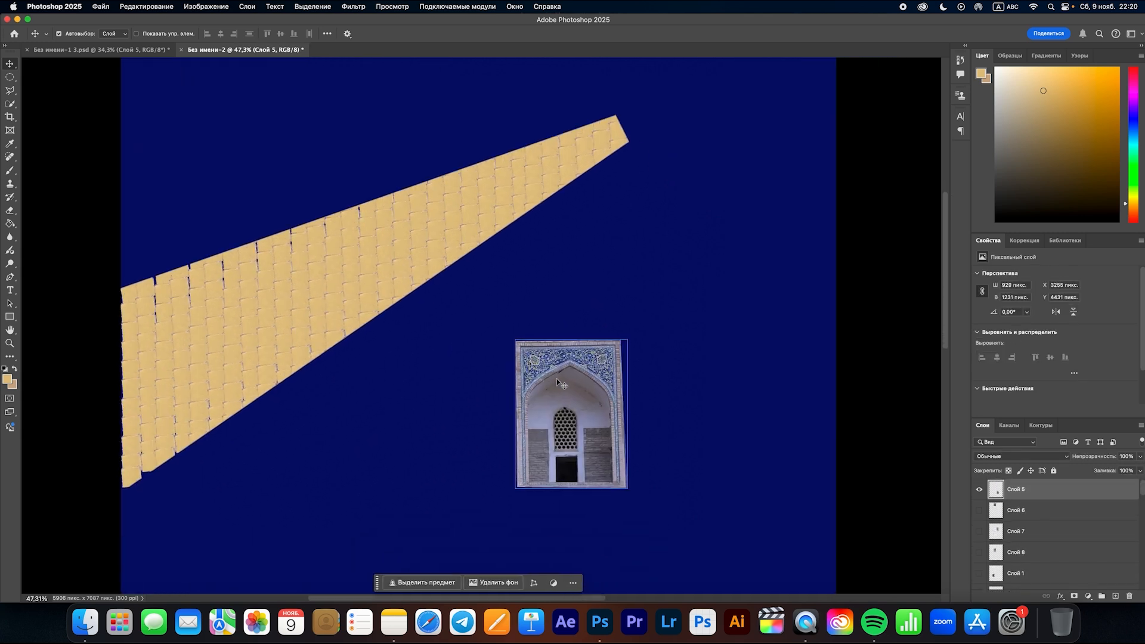
# - Distort the portal's corners outward to straighten its frame, and move it to the lower middle of the canvas
pyautogui.press('super+t')
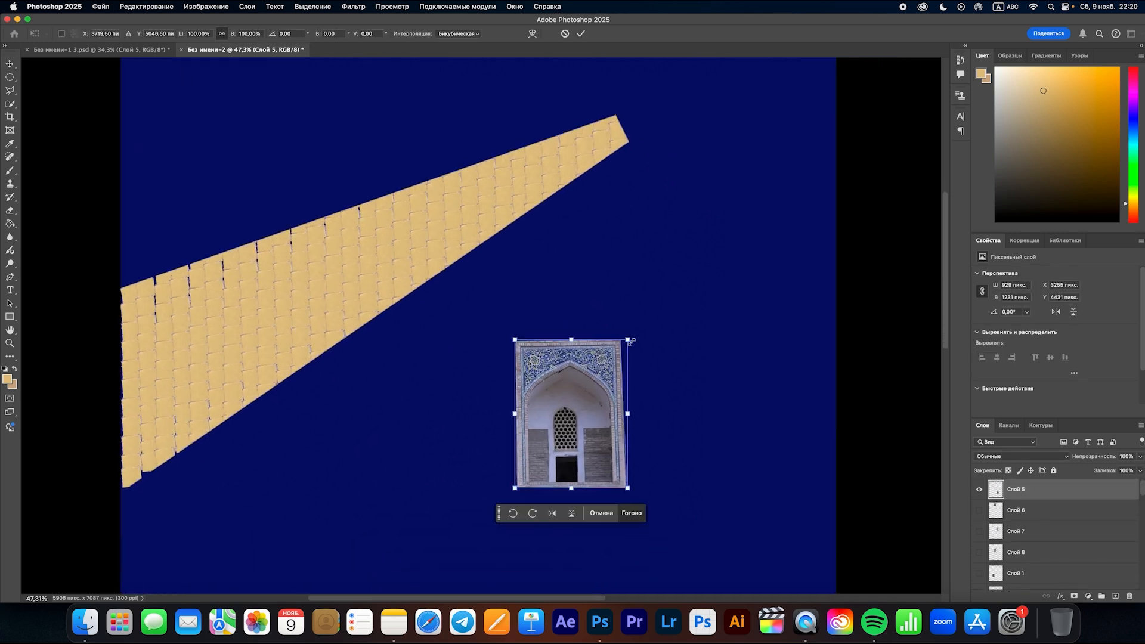
pyautogui.rightClick(581, 365)
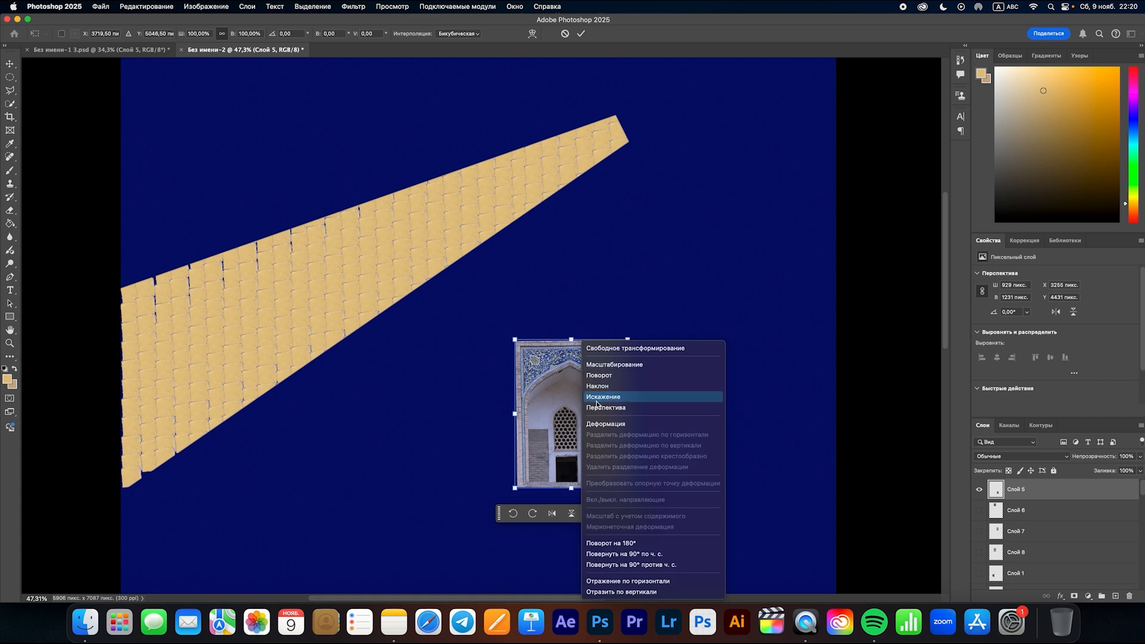
pyautogui.click(597, 397)
pyautogui.moveTo(627, 340); pyautogui.dragTo(635, 339)
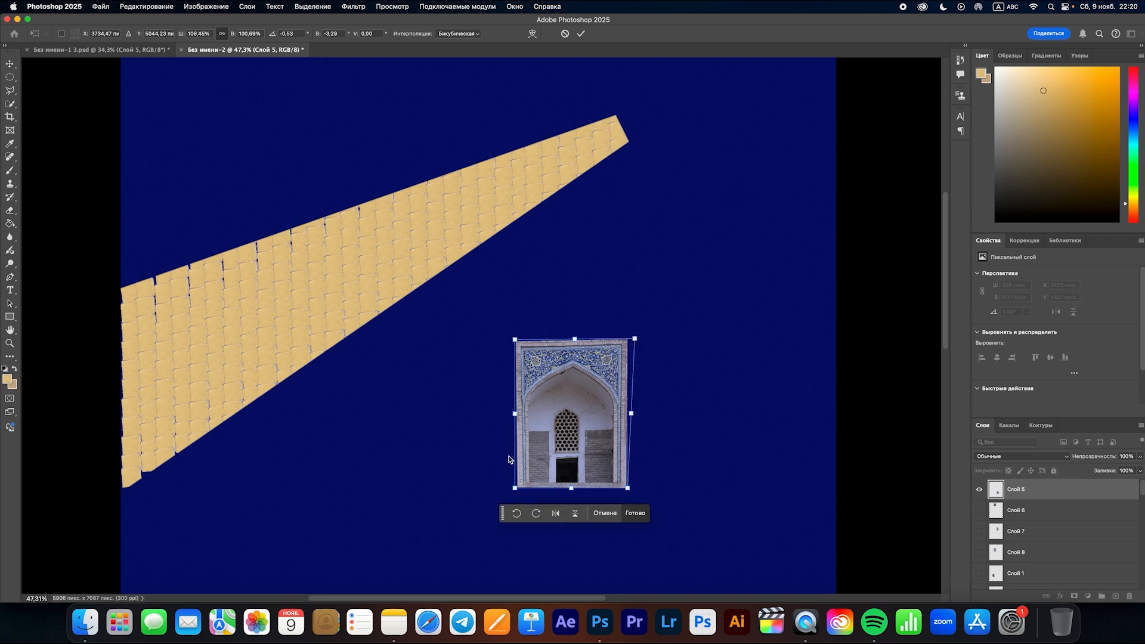
pyautogui.moveTo(515, 489); pyautogui.dragTo(511, 489)
pyautogui.moveTo(628, 490); pyautogui.dragTo(631, 489)
pyautogui.moveTo(574, 338); pyautogui.dragTo(577, 339)
pyautogui.rightClick(587, 339)
pyautogui.click(603, 410)
pyautogui.moveTo(629, 490); pyautogui.dragTo(630, 490)
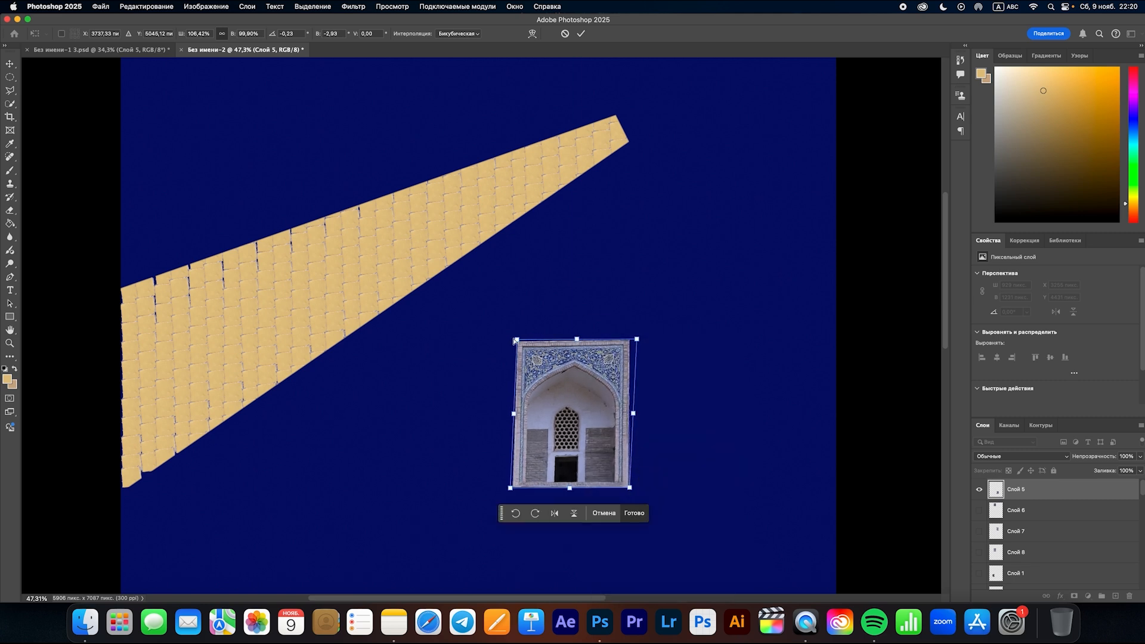
pyautogui.moveTo(528, 379); pyautogui.dragTo(441, 422)
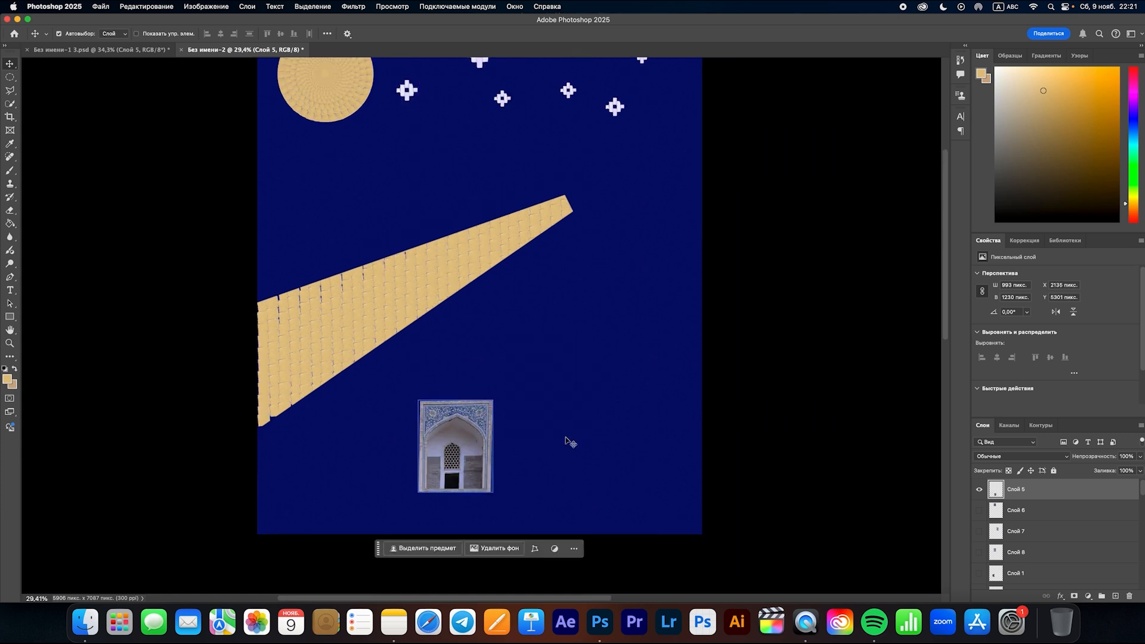
# - Show the portal on layer Слой 6, scale it to 83.20%, and place it just above the Слой 5 portal
pyautogui.click(980, 511)
pyautogui.moveTo(459, 94); pyautogui.dragTo(578, 355)
pyautogui.press('super+t')
pyautogui.moveTo(521, 293); pyautogui.dragTo(534, 308)
pyautogui.moveTo(547, 312); pyautogui.dragTo(468, 326)
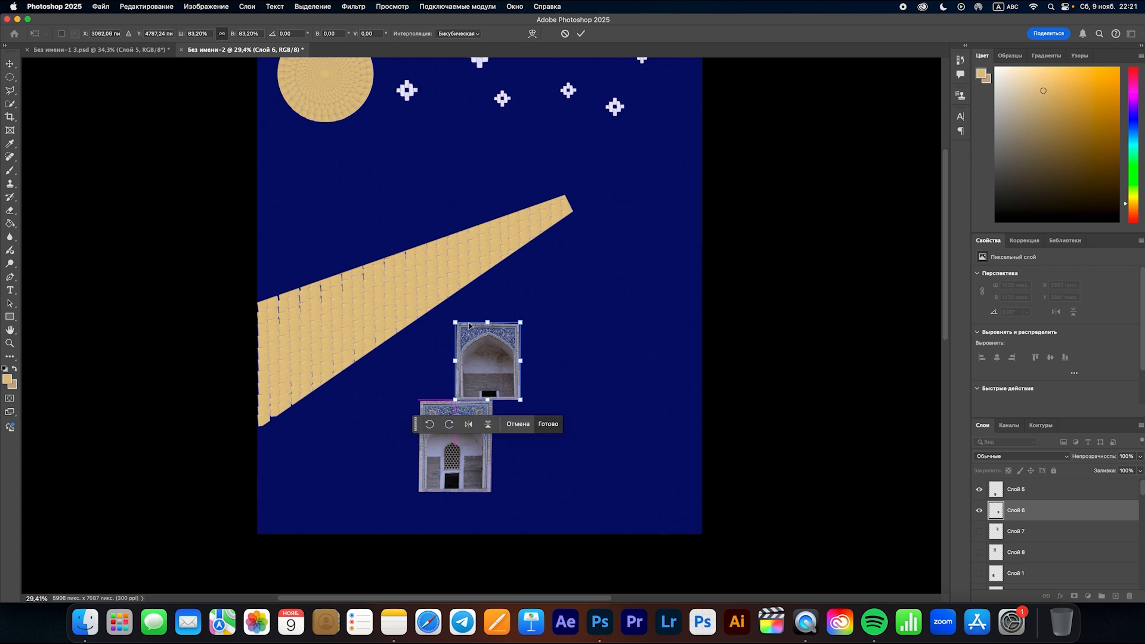
pyautogui.press('Return')
pyautogui.click(445, 411)
# - Show the portal on layer Слой 7, distort it to straighten its frame, and move it to the canvas's left edge below the beam
pyautogui.click(979, 530)
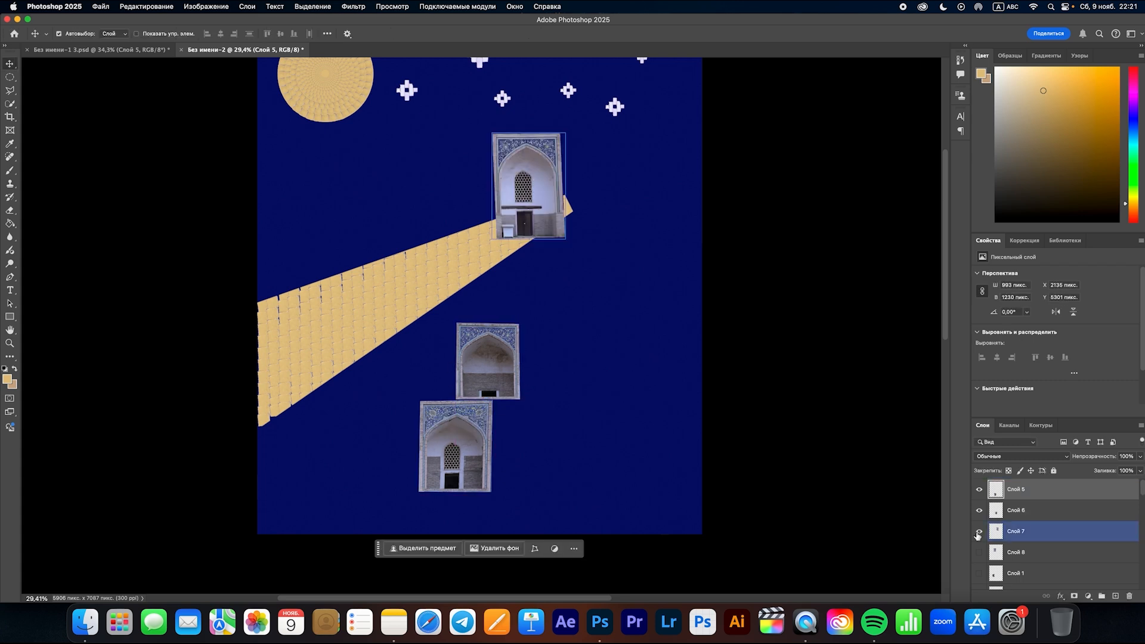
pyautogui.moveTo(561, 195); pyautogui.dragTo(617, 410)
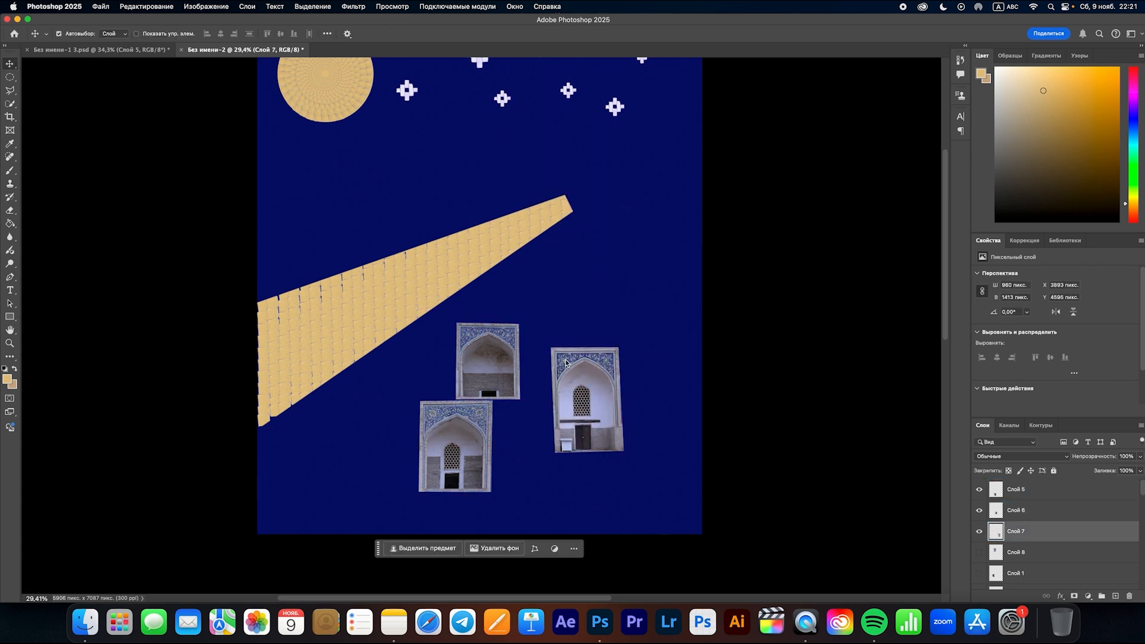
pyautogui.press('super+t')
pyautogui.rightClick(566, 362)
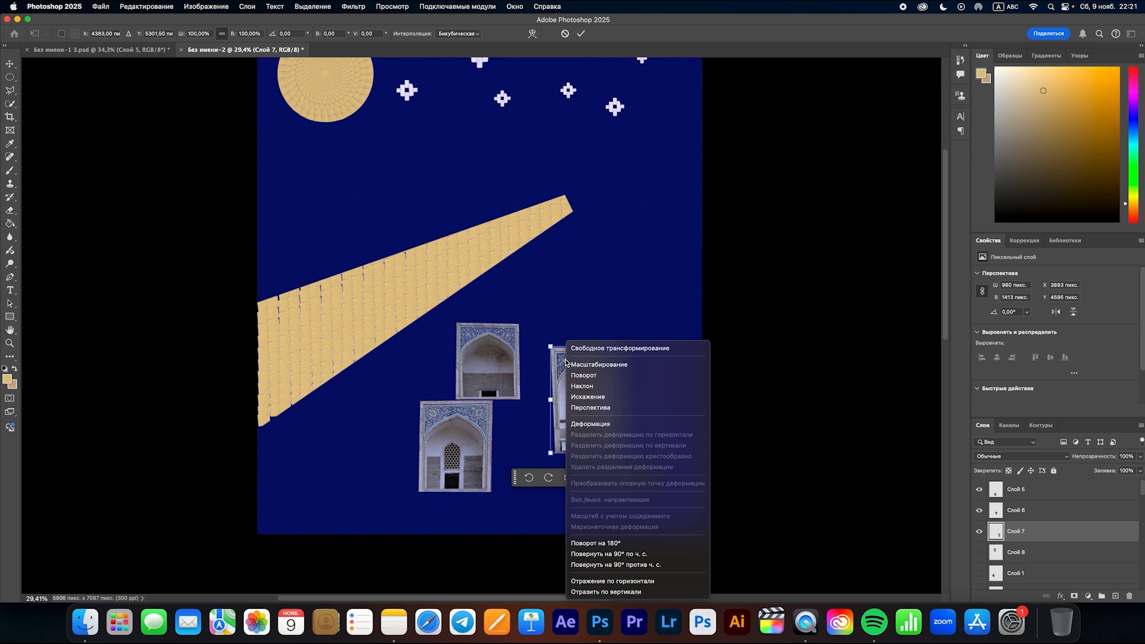
pyautogui.click(579, 397)
pyautogui.moveTo(588, 347); pyautogui.dragTo(269, 402)
pyautogui.press('Return')
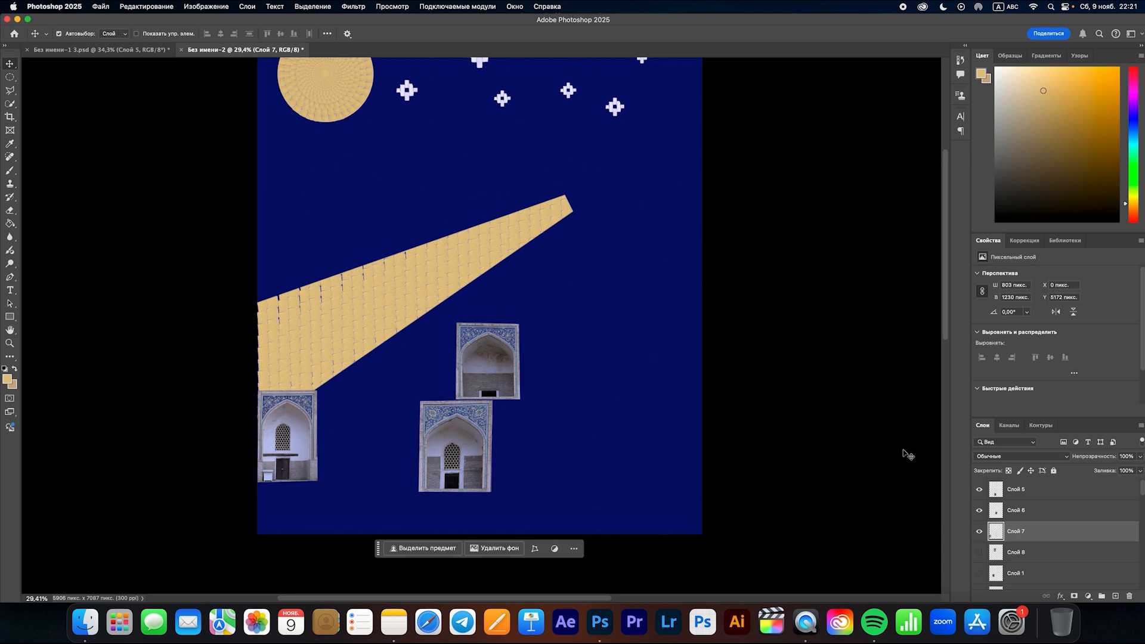
# - Show the portals on layers Слой 8 and Слой 1 and place them side by side over the lower part of the beam
pyautogui.click(979, 551)
pyautogui.moveTo(421, 161); pyautogui.dragTo(307, 295)
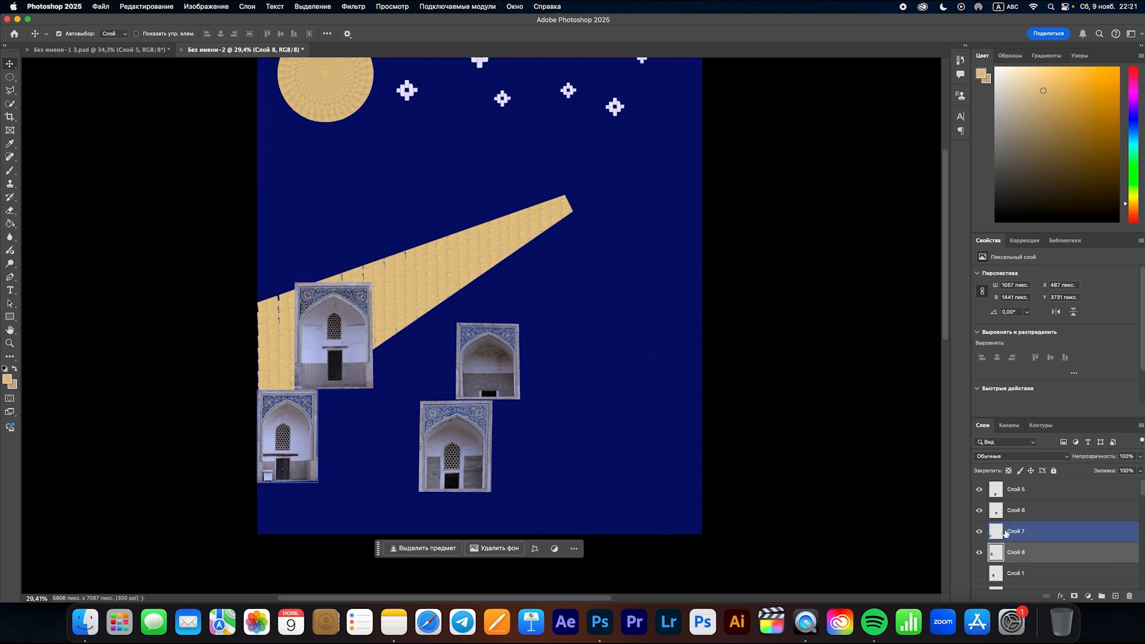
pyautogui.scroll(-2, 1004, 531)
pyautogui.click(978, 533)
pyautogui.moveTo(383, 308); pyautogui.dragTo(409, 302)
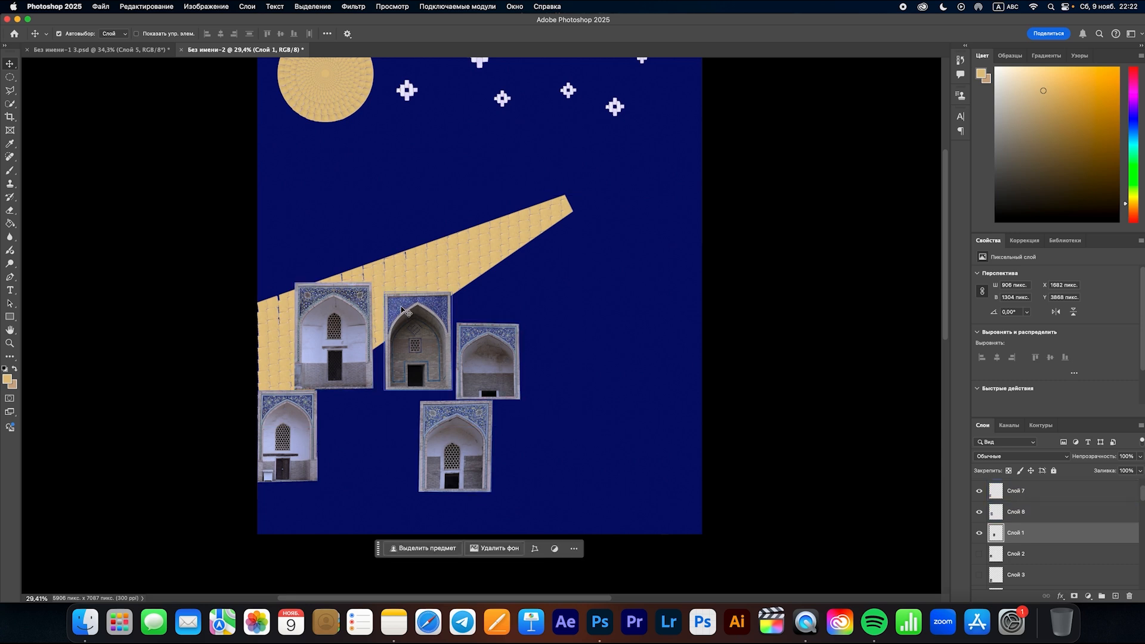
# - Scale the Слой 1 portal to 110.51% and shift the neighbouring portals to close the gaps between them
pyautogui.press('super+t')
pyautogui.moveTo(418, 293)
pyautogui.mouseDown()
pyautogui.moveTo(418, 282)
pyautogui.moveTo(403, 301)
pyautogui.mouseUp()
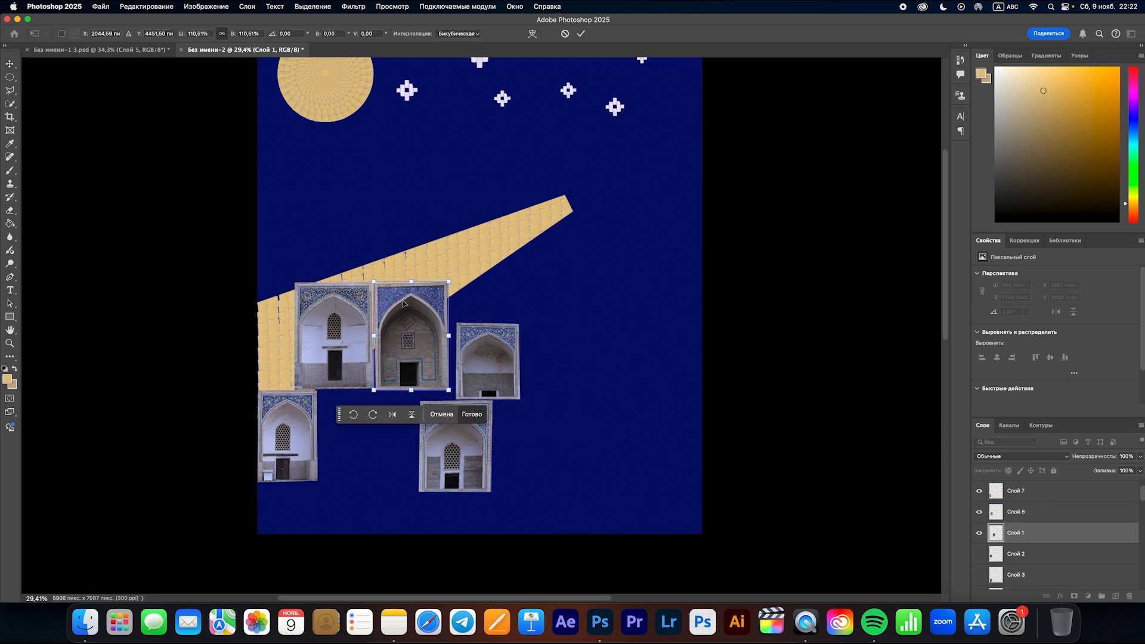
pyautogui.press('Return')
pyautogui.moveTo(470, 333); pyautogui.dragTo(460, 333)
pyautogui.moveTo(416, 310); pyautogui.dragTo(415, 321)
pyautogui.moveTo(323, 305); pyautogui.dragTo(311, 414)
# - Show and position the remaining portals on Слой 2, Слой 3 and Слой 4, and shrink the Слой 4 portal beside the tall one
pyautogui.click(979, 573)
pyautogui.moveTo(493, 504); pyautogui.dragTo(531, 495)
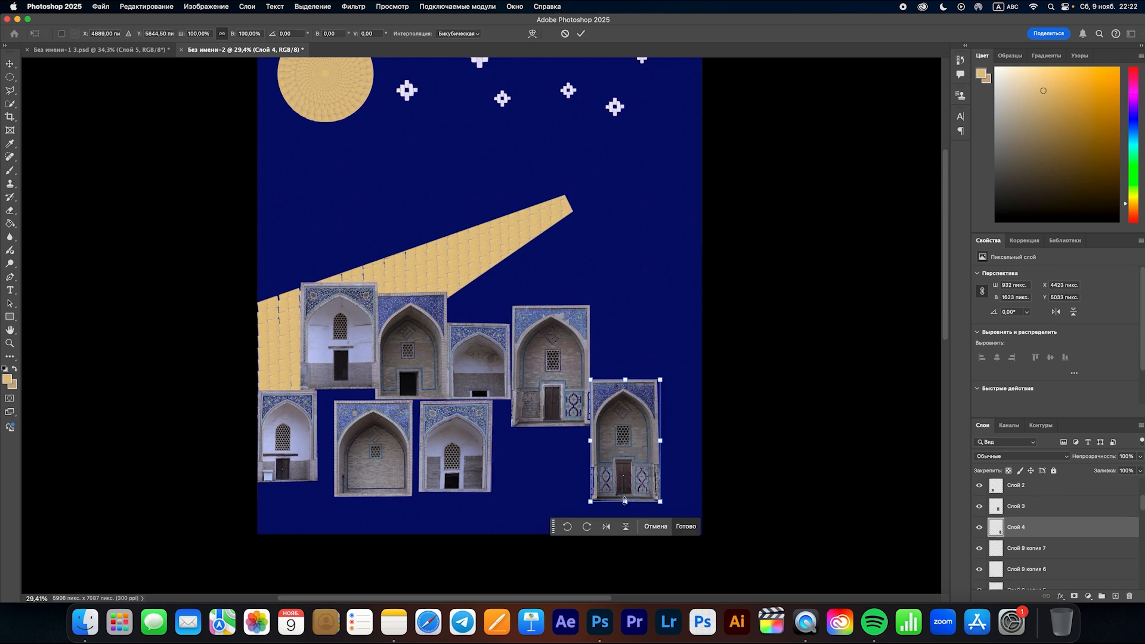
pyautogui.moveTo(625, 498); pyautogui.dragTo(626, 481)
pyautogui.moveTo(614, 387); pyautogui.dragTo(609, 402)
pyautogui.press('Return')
# - Compare the portal arrangement with the finished collage Без имени-1 3.psd and return to the Без имени-2 document
pyautogui.scroll(2, 480, 327)
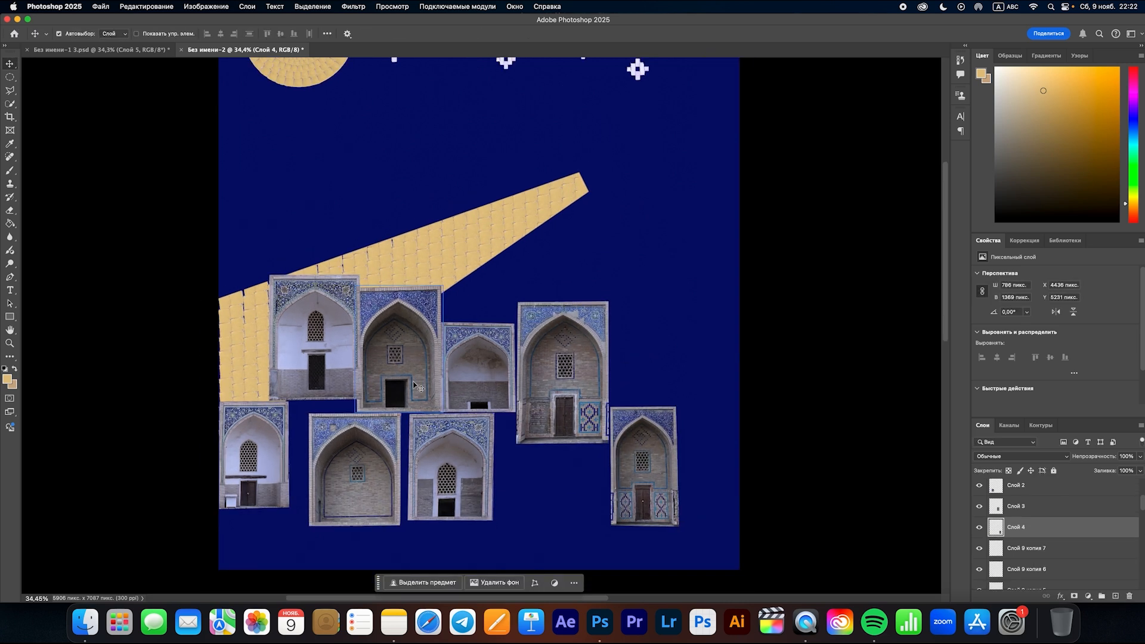
pyautogui.scroll(-3, 480, 327)
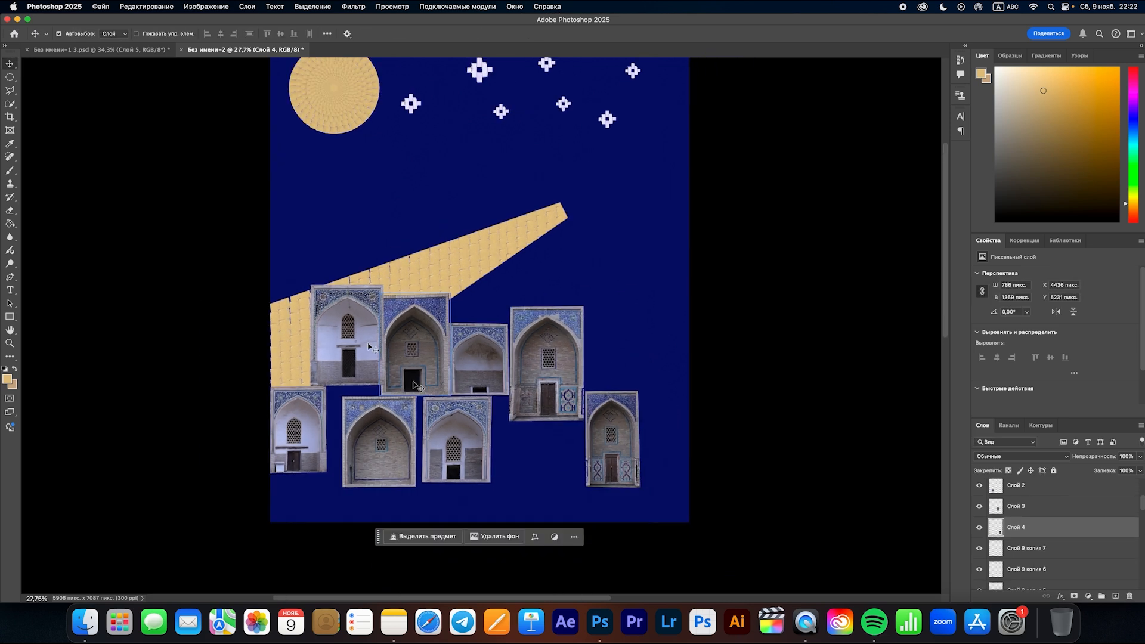
pyautogui.hotkey('ctrl', 'Tab')
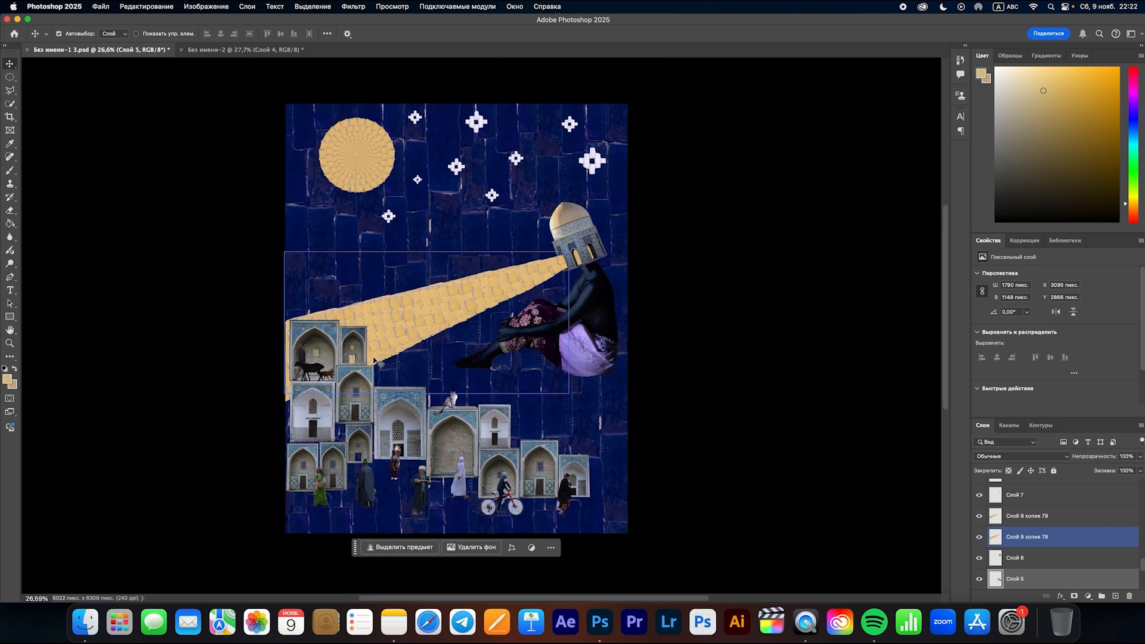
pyautogui.click(210, 47)
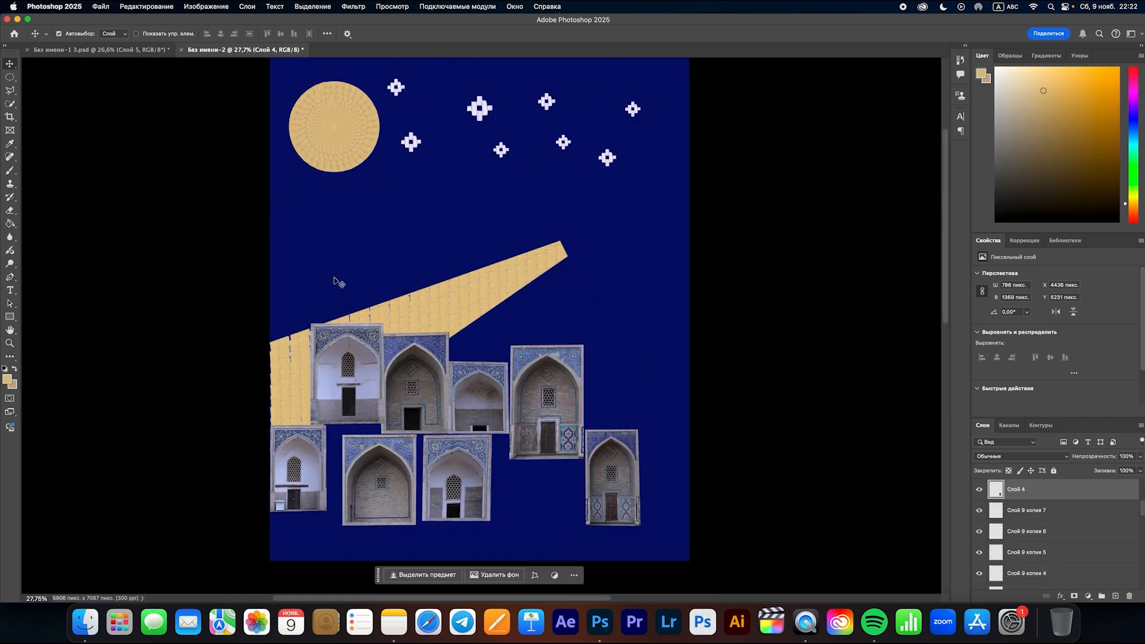
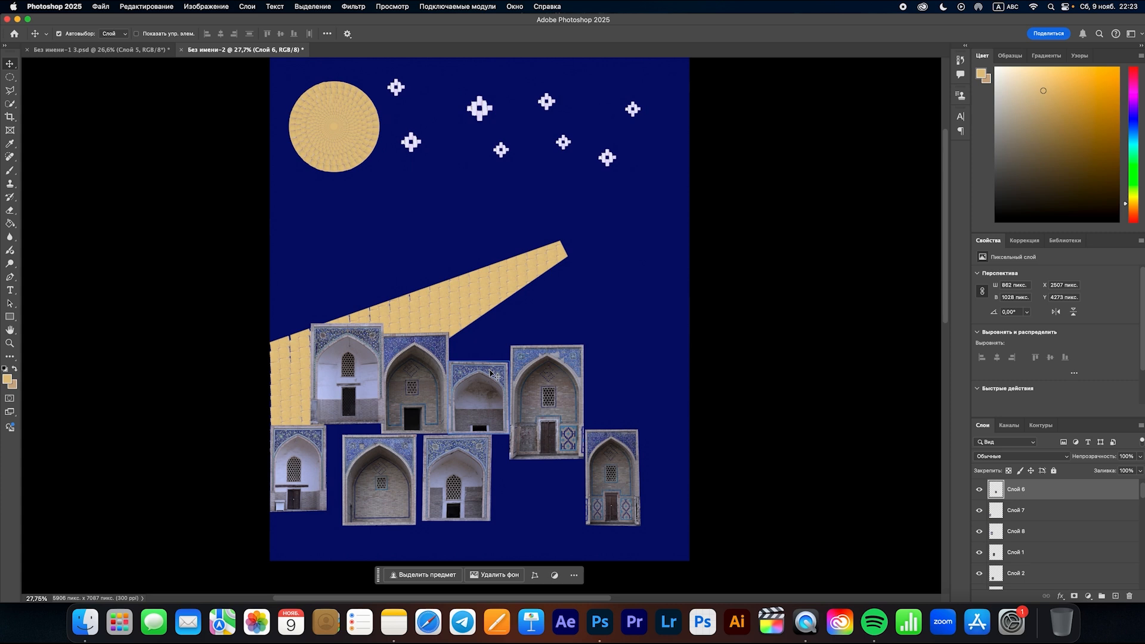
# - Shrink the Слой 5 portal in the lower row, and place a copy of the Слой 1 portal at the canvas's left edge
pyautogui.scroll(-1, 490, 373)
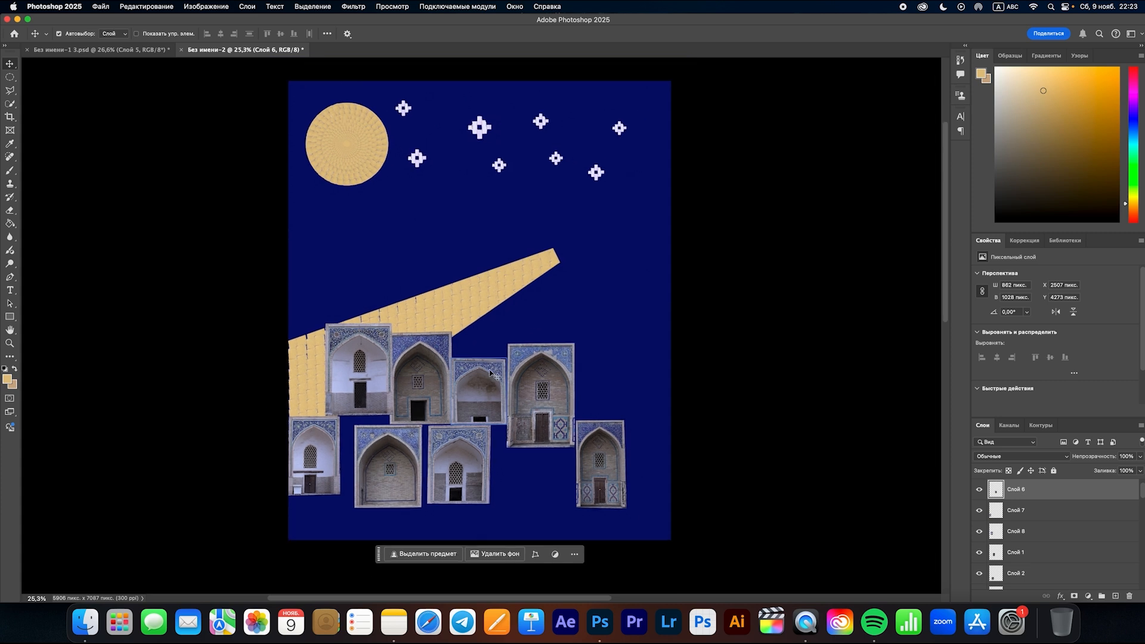
pyautogui.press('super+t')
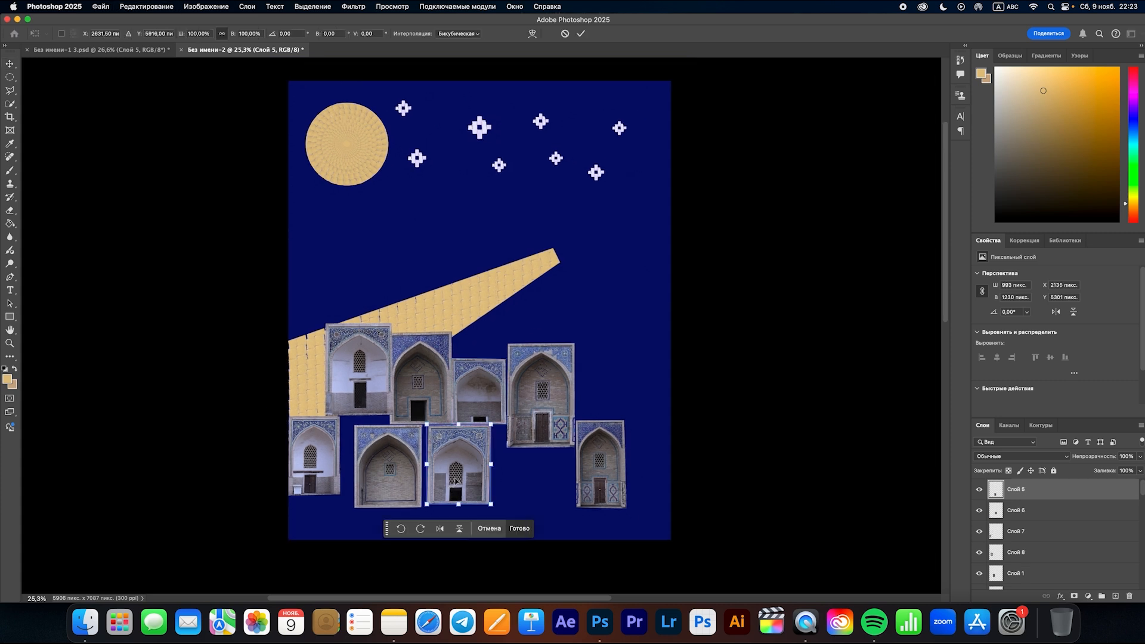
pyautogui.moveTo(460, 423); pyautogui.dragTo(462, 426)
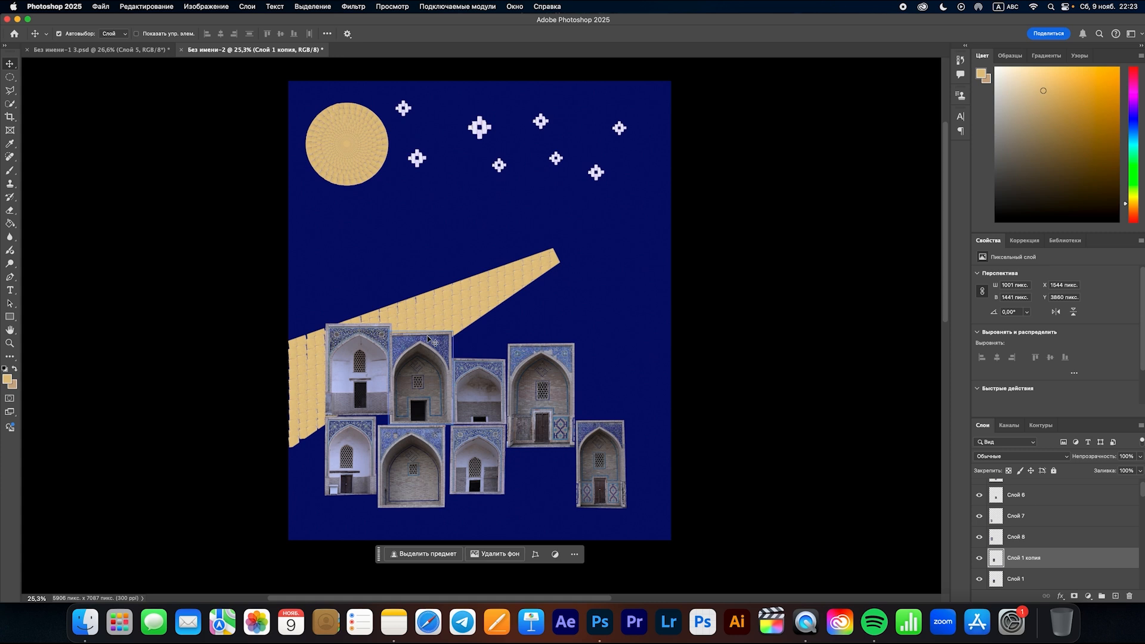
pyautogui.moveTo(437, 346); pyautogui.dragTo(295, 343)
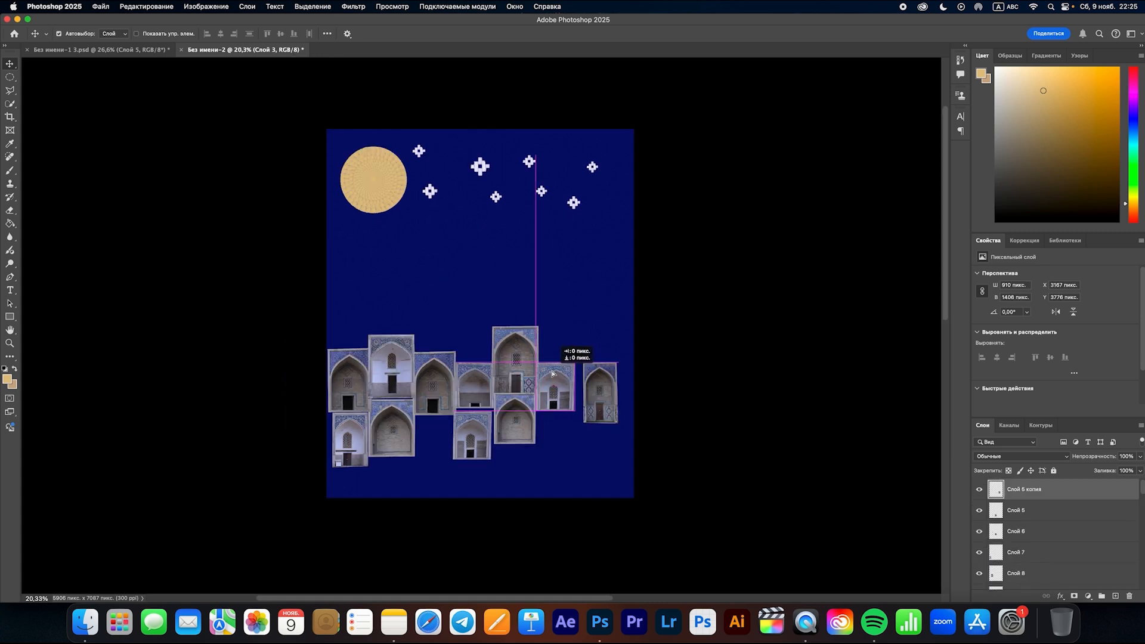
# - Place the Слой 5 portal copy beside the tall portal, and rotate the Слой 4 portal about 2.7° to straighten it next to the copy
pyautogui.moveTo(553, 376); pyautogui.dragTo(556, 375)
pyautogui.click(590, 371)
pyautogui.hotkey('ctrl', 't')
pyautogui.rightClick(600, 392)
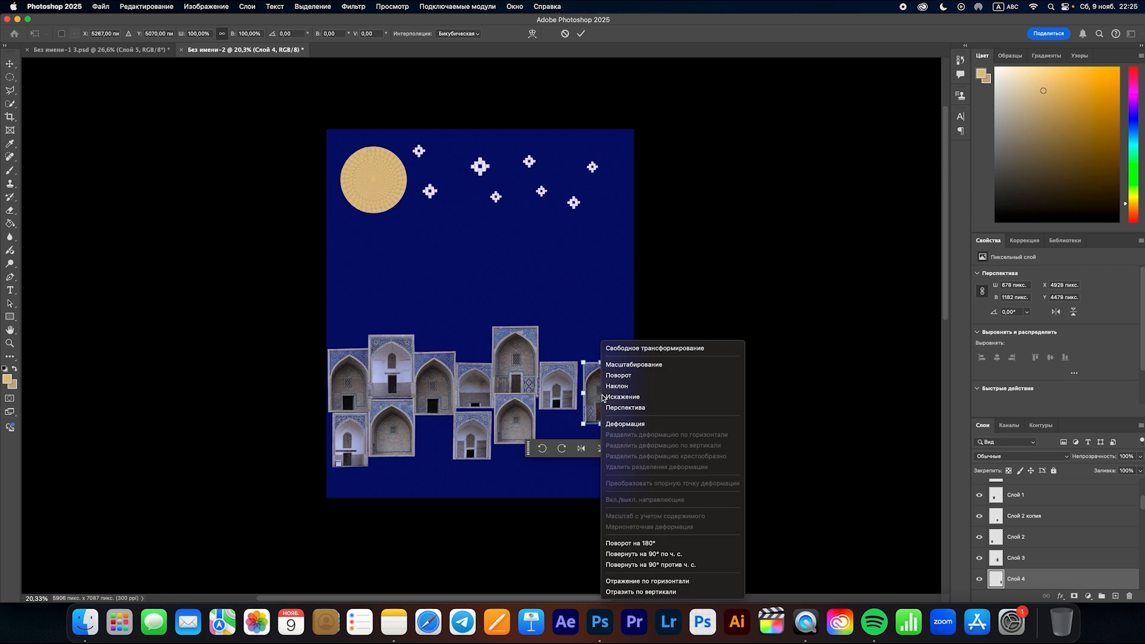
pyautogui.click(613, 397)
pyautogui.moveTo(582, 426); pyautogui.dragTo(554, 425)
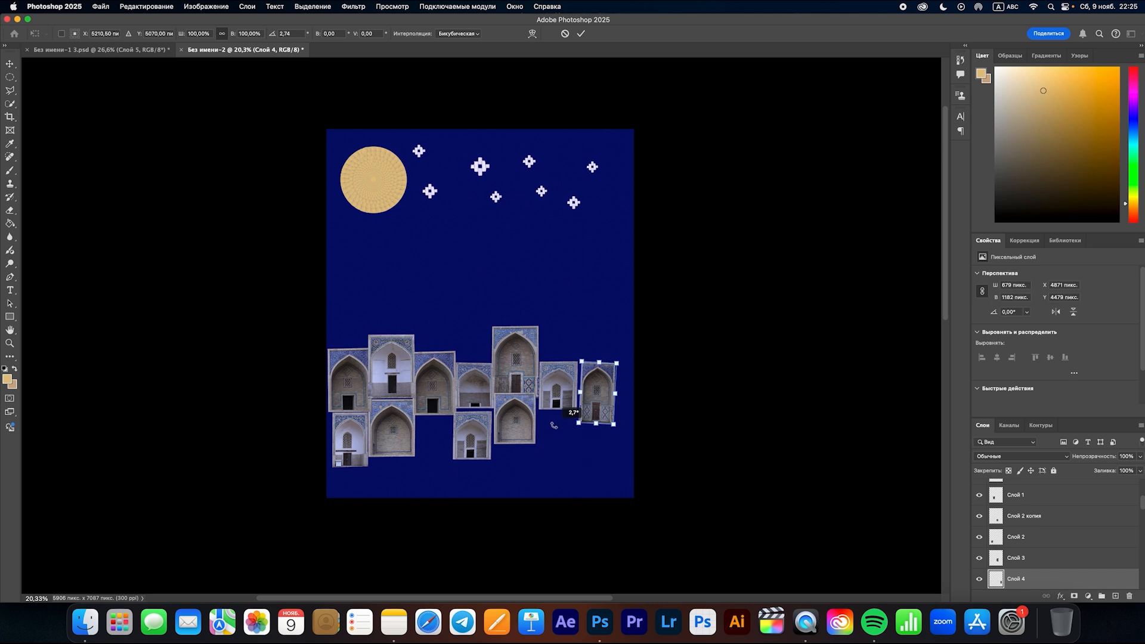
pyautogui.press('Return')
# - Select all the portals and scale them down together in the lower part of the canvas
pyautogui.moveTo(314, 318); pyautogui.dragTo(640, 495)
pyautogui.press('super+t')
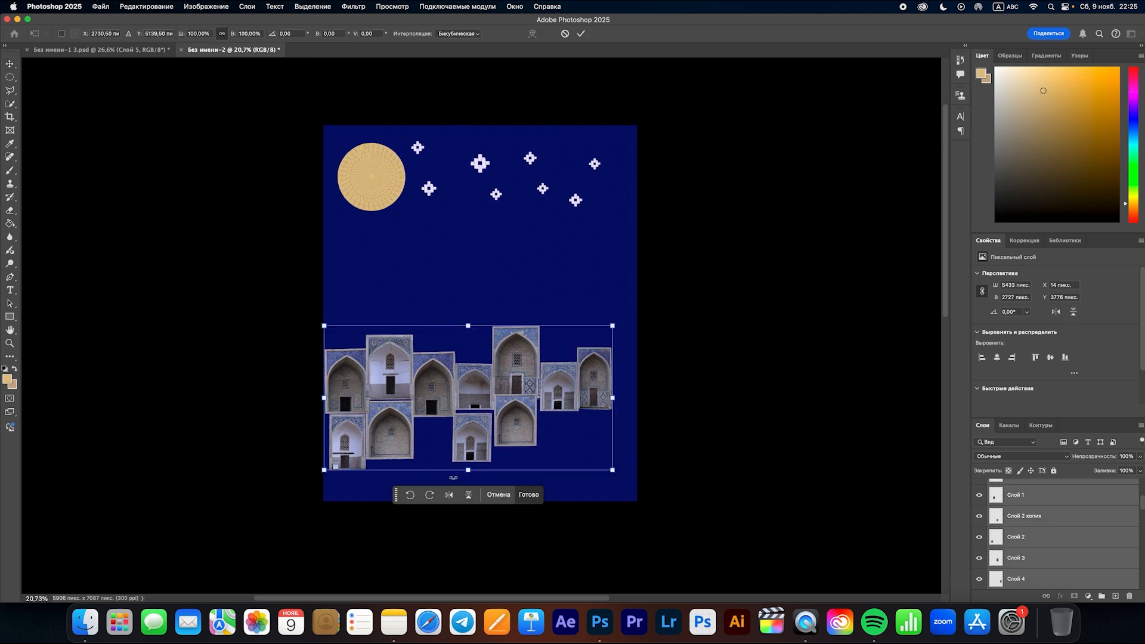
pyautogui.moveTo(468, 325); pyautogui.dragTo(468, 334)
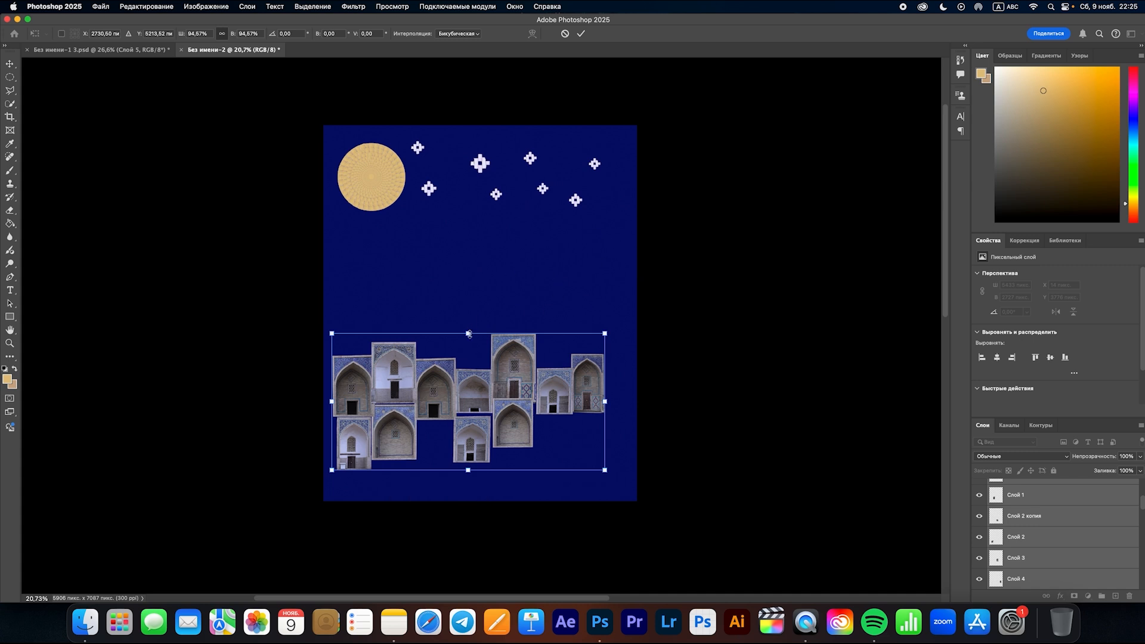
pyautogui.press('Return')
# - Show the cat on layer Слой 14, place it on the tallest portal's roof, and move its layer to the top of the stack
pyautogui.click(1029, 535)
pyautogui.scroll(-8, 1028, 535)
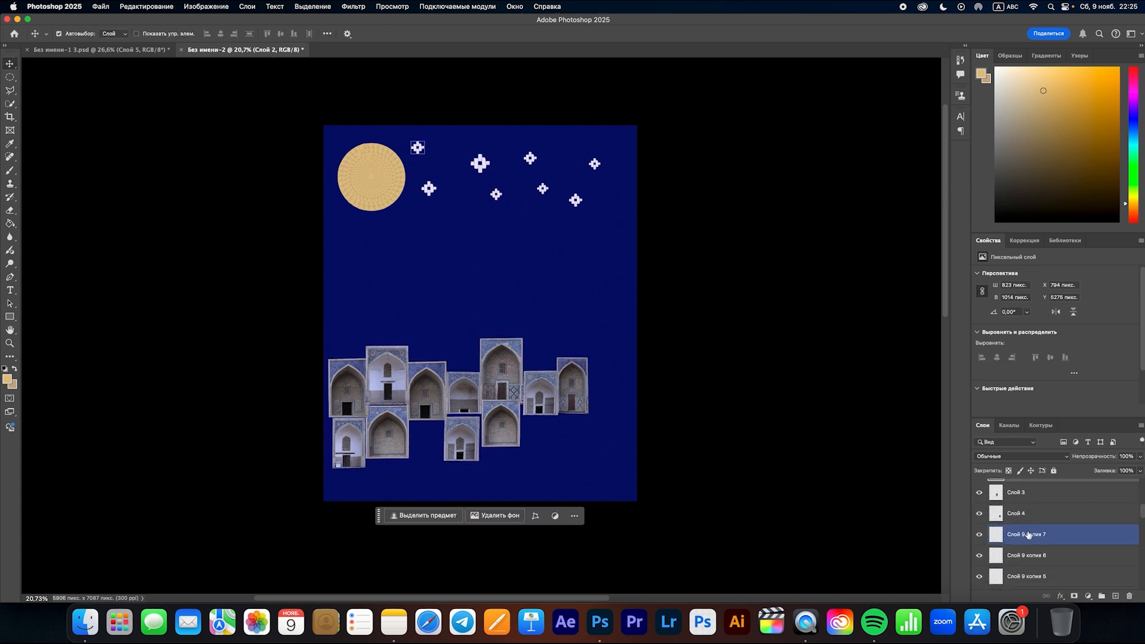
pyautogui.click(978, 544)
pyautogui.click(978, 524)
pyautogui.click(979, 523)
pyautogui.click(1017, 544)
pyautogui.press('super+t')
pyautogui.moveTo(481, 405); pyautogui.dragTo(489, 322)
pyautogui.scroll(5, 482, 327)
pyautogui.press('Return')
pyautogui.moveTo(1043, 548); pyautogui.dragTo(1040, 486)
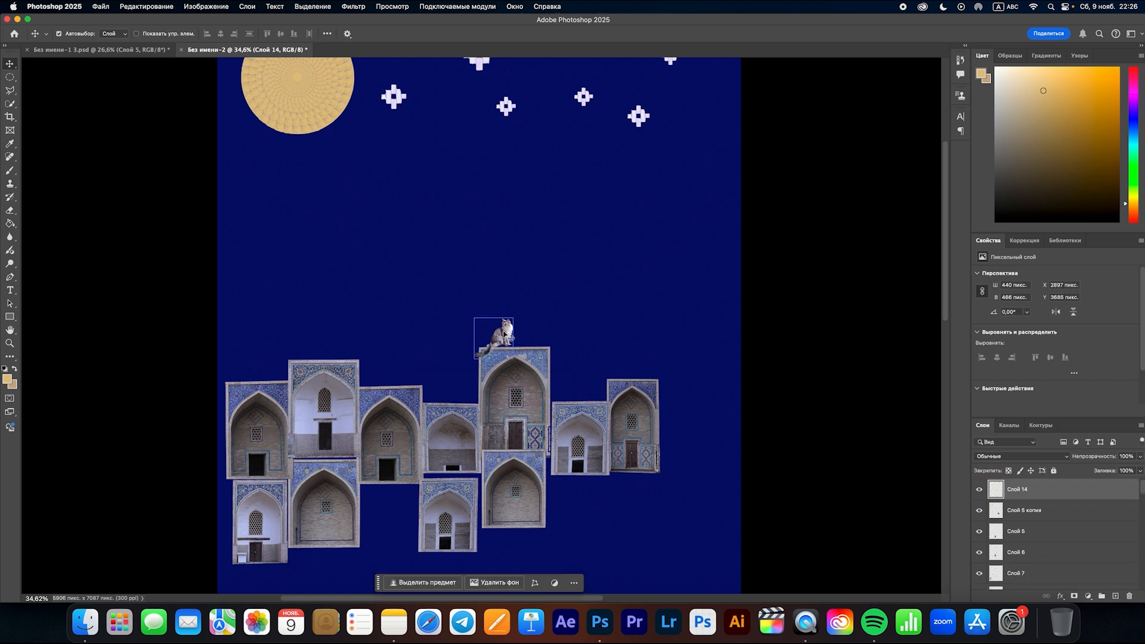
# - Move the cat up off the roof, and reorder the portal layers beneath the figure layers in the stack
pyautogui.moveTo(494, 326); pyautogui.dragTo(481, 242)
pyautogui.scroll(-3, 482, 263)
pyautogui.moveTo(249, 337); pyautogui.dragTo(635, 482)
pyautogui.scroll(-3, 1043, 545)
pyautogui.moveTo(1043, 546); pyautogui.dragTo(1032, 592)
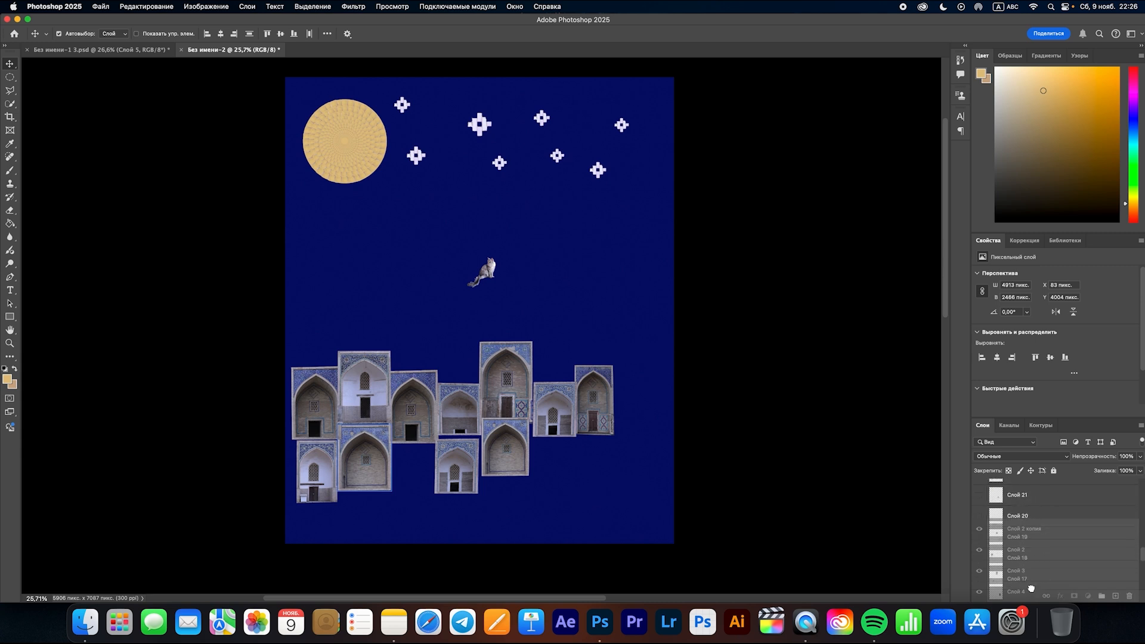
pyautogui.moveTo(1028, 553); pyautogui.dragTo(1028, 474)
# - Raise the figure layers Слой 15, Слой 16 and Слой 17, and shrink the seated woman on Слой 15 to fit the lower archway
pyautogui.click(1012, 512)
pyautogui.keyDown('super'); pyautogui.click(1012, 529); pyautogui.keyUp('super')
pyautogui.keyDown('super'); pyautogui.click(1017, 554); pyautogui.keyUp('super')
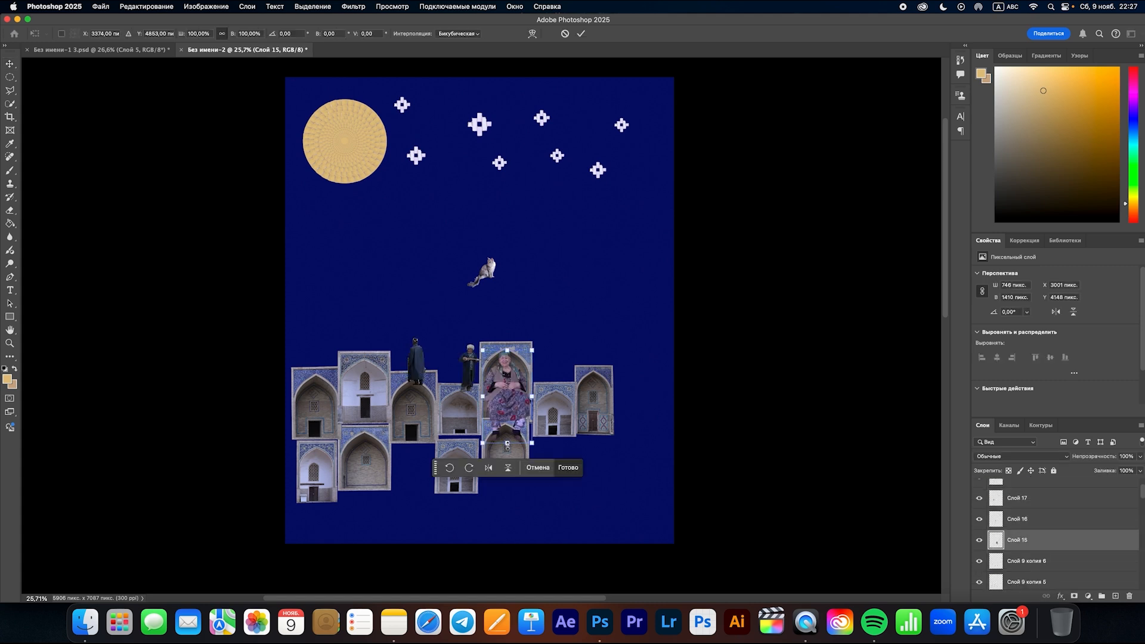
pyautogui.moveTo(509, 444); pyautogui.dragTo(508, 387)
pyautogui.moveTo(507, 372); pyautogui.dragTo(506, 470)
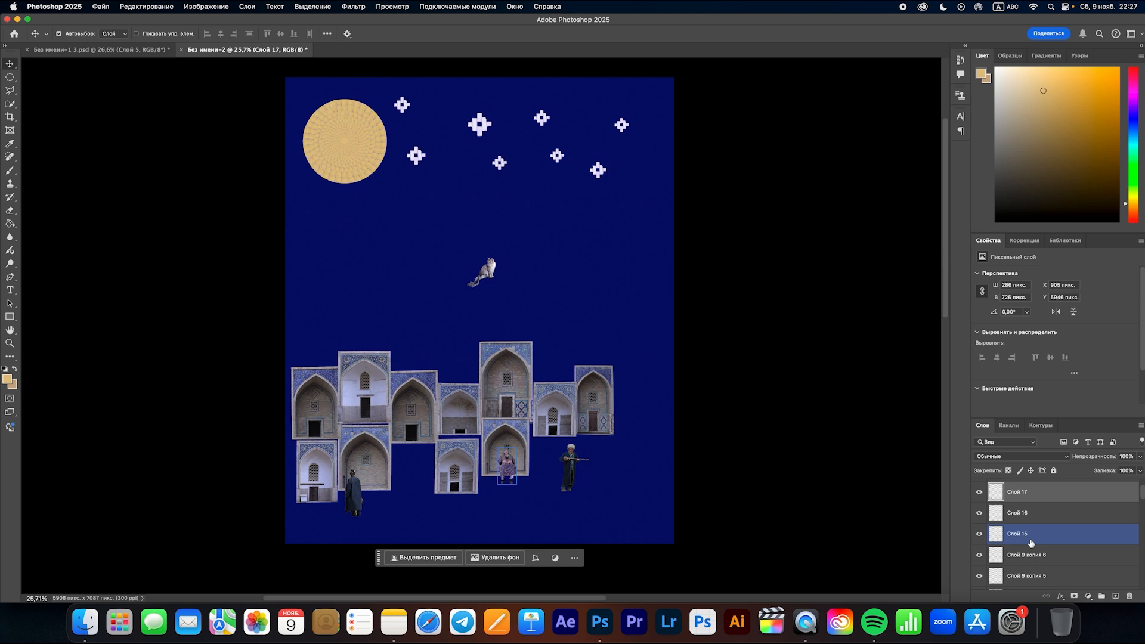
# - Arrange the animals, cyclist, white-robed figure and other people in and below the portals, with the cat on the tallest roof
pyautogui.moveTo(350, 255); pyautogui.dragTo(306, 421)
pyautogui.moveTo(440, 341); pyautogui.dragTo(409, 440)
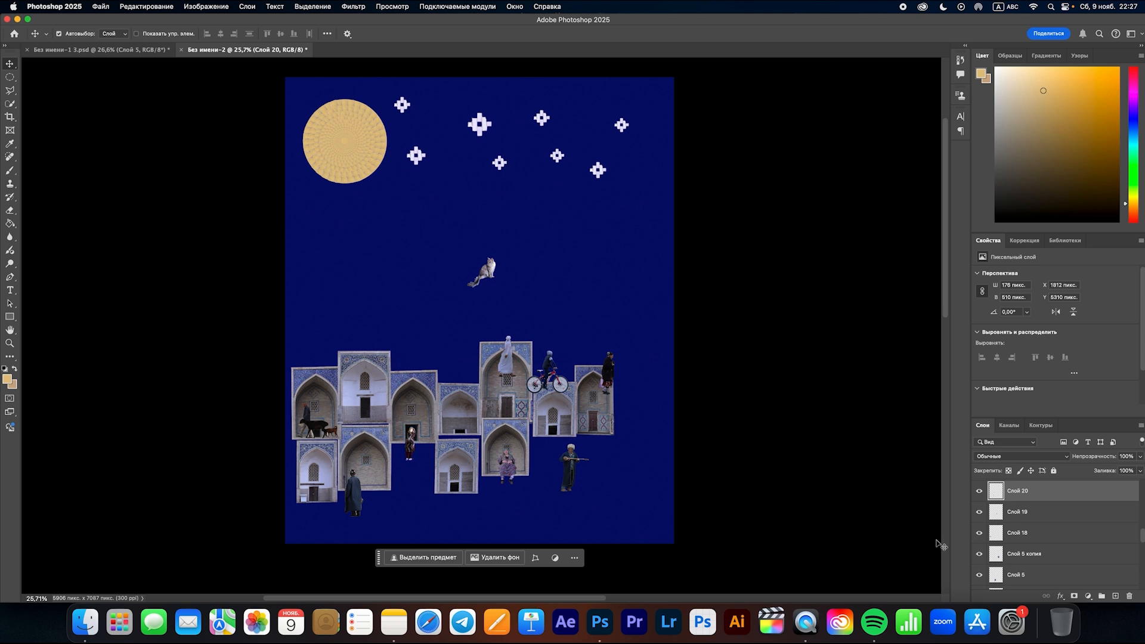
pyautogui.moveTo(486, 272); pyautogui.dragTo(452, 490)
pyautogui.moveTo(548, 363); pyautogui.dragTo(616, 468)
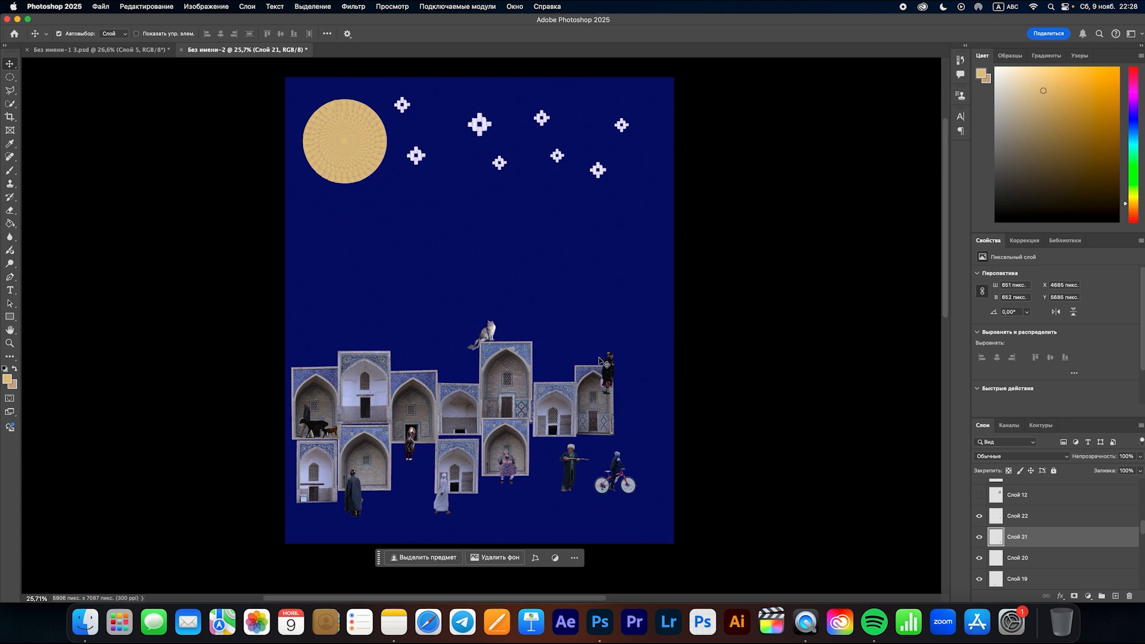
pyautogui.moveTo(601, 360); pyautogui.dragTo(526, 486)
pyautogui.scroll(3, 204, 376)
pyautogui.moveTo(428, 504); pyautogui.dragTo(407, 504)
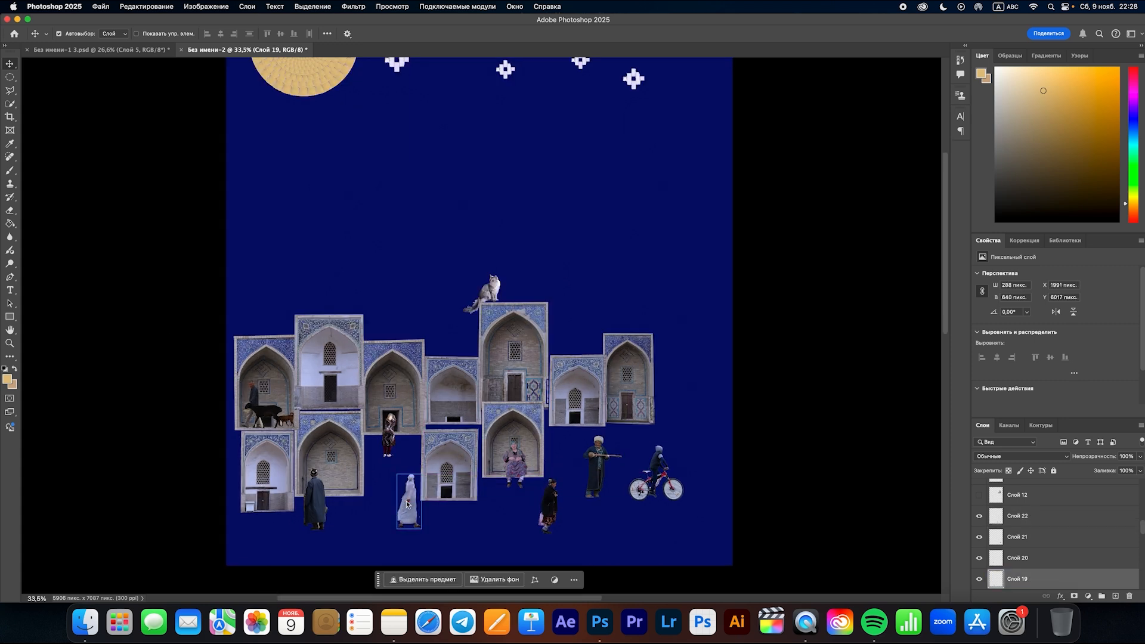
# - Move the portals and figures down to the canvas's left edge, and show the light beam on Слой 25 behind them
pyautogui.scroll(-2, 161, 425)
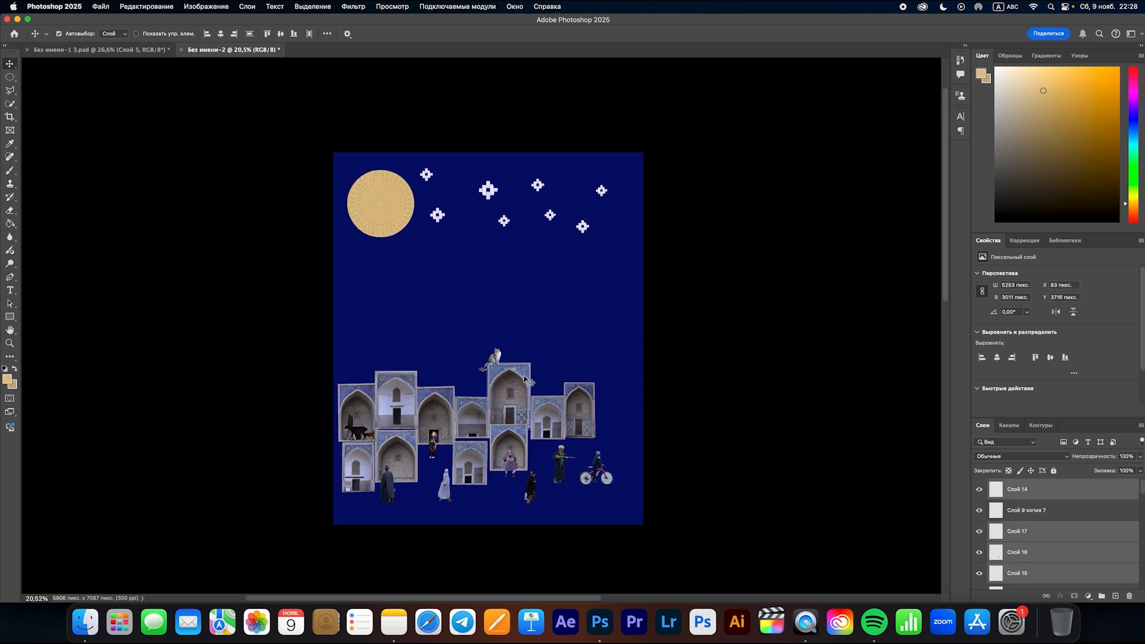
pyautogui.moveTo(524, 377); pyautogui.dragTo(515, 387)
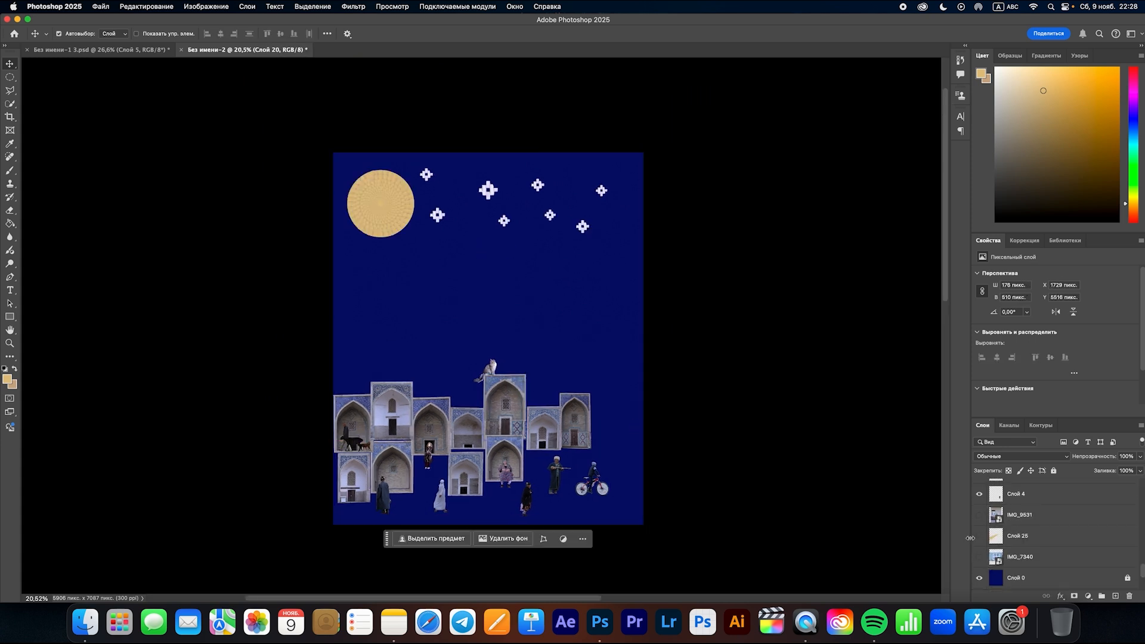
pyautogui.click(978, 536)
pyautogui.moveTo(419, 361)
pyautogui.mouseDown()
pyautogui.moveTo(441, 347)
pyautogui.moveTo(417, 348)
pyautogui.mouseUp()
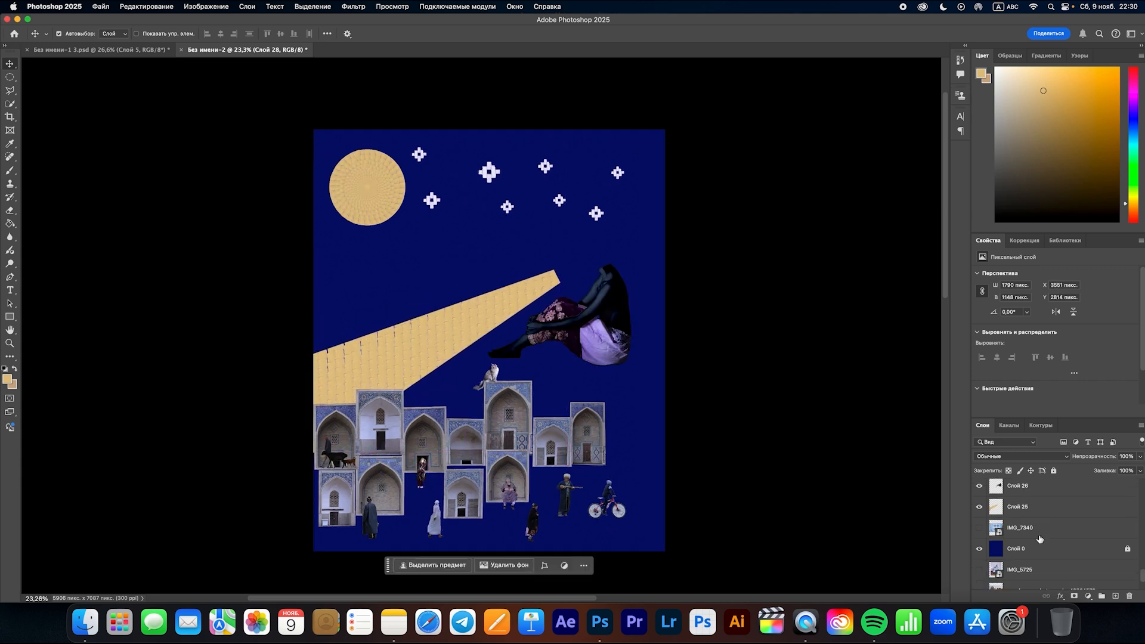
# - Show the dome building again by making its layers Слой 12 and Слой 13 visible
pyautogui.click(993, 514)
pyautogui.click(983, 493)
pyautogui.click(983, 506)
pyautogui.scroll(-1, 982, 506)
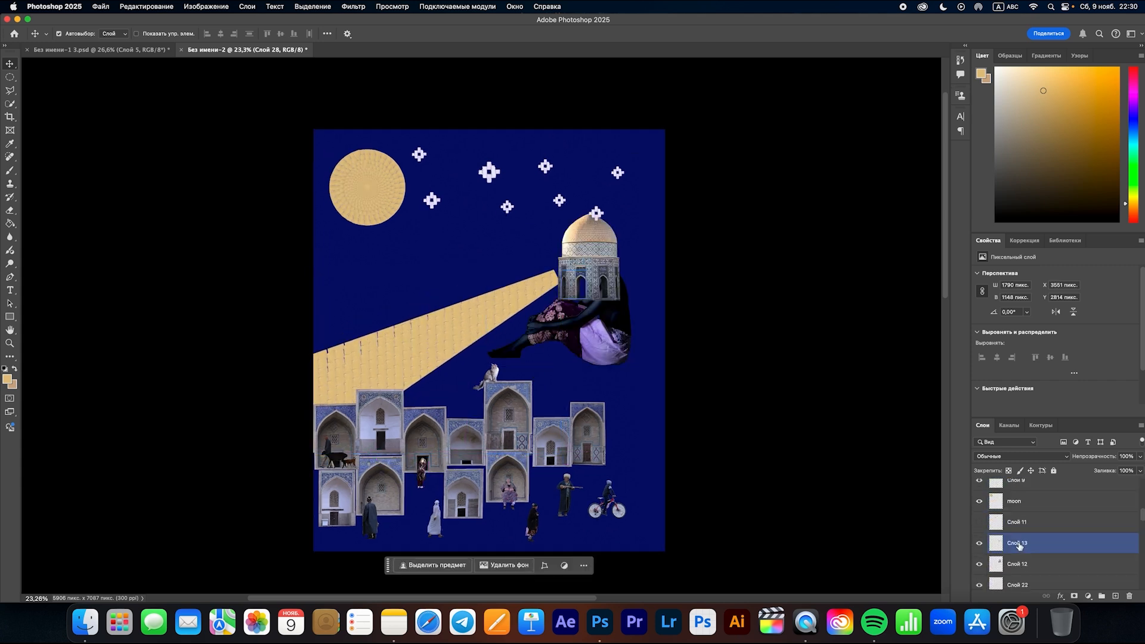
# - Shrink the dome on Слой 12 and Слой 13, tilt it toward the light beam, and set it on the seated figure's neck
pyautogui.keyDown('shift'); pyautogui.click(1018, 566); pyautogui.keyUp('shift')
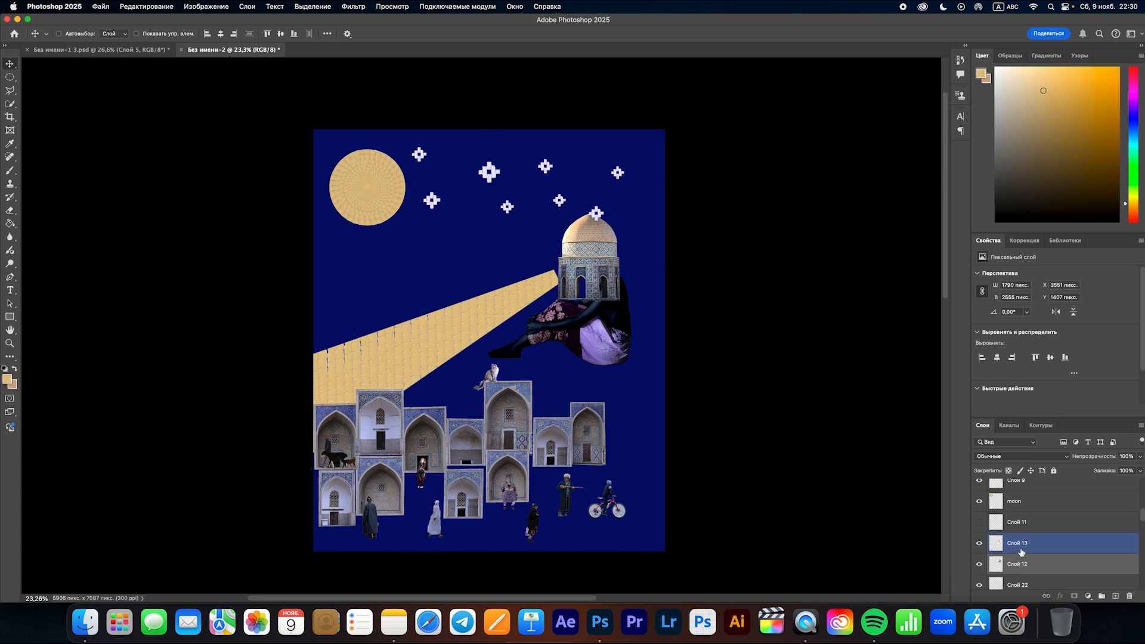
pyautogui.press('super+t')
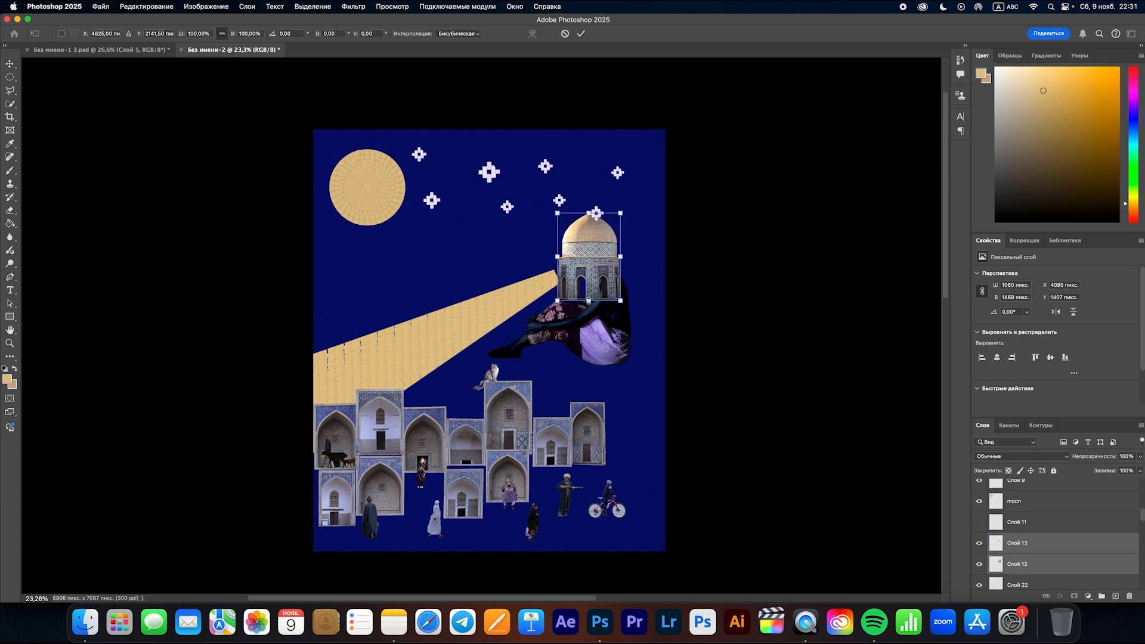
pyautogui.moveTo(589, 300); pyautogui.dragTo(589, 276)
pyautogui.moveTo(547, 214); pyautogui.dragTo(539, 230)
pyautogui.moveTo(674, 466); pyautogui.dragTo(565, 401)
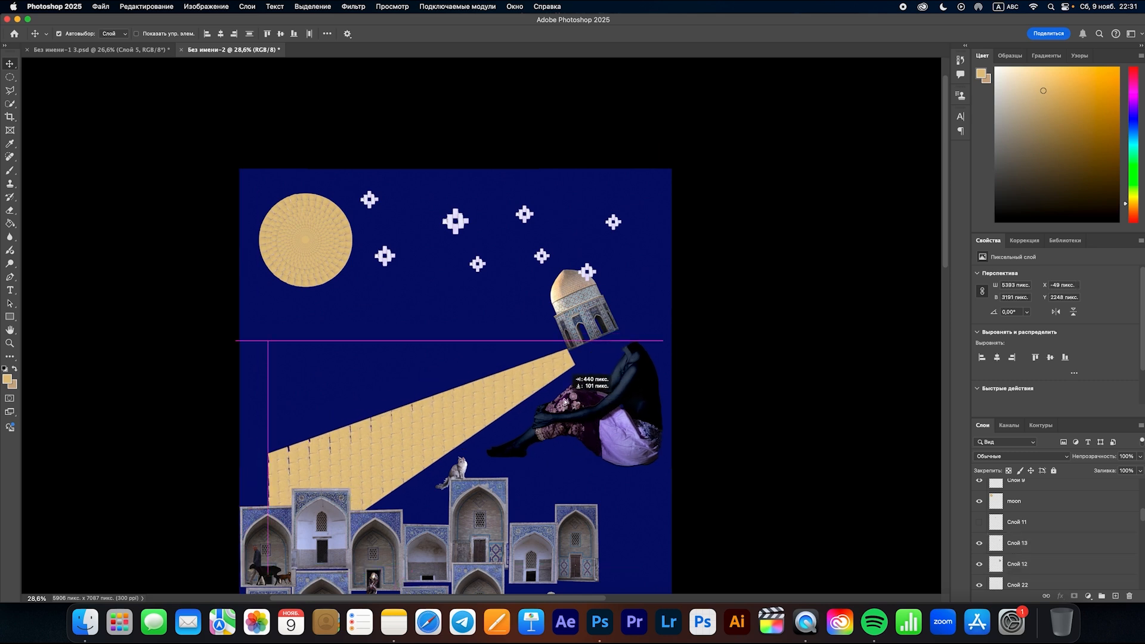
pyautogui.moveTo(580, 312); pyautogui.dragTo(617, 315)
# - Move the light beam's narrow end up to the dome, and place Слой 25 between Слой 13 and Слой 12 in the stack
pyautogui.moveTo(360, 351)
pyautogui.mouseDown()
pyautogui.moveTo(398, 334)
pyautogui.moveTo(344, 351)
pyautogui.mouseUp()
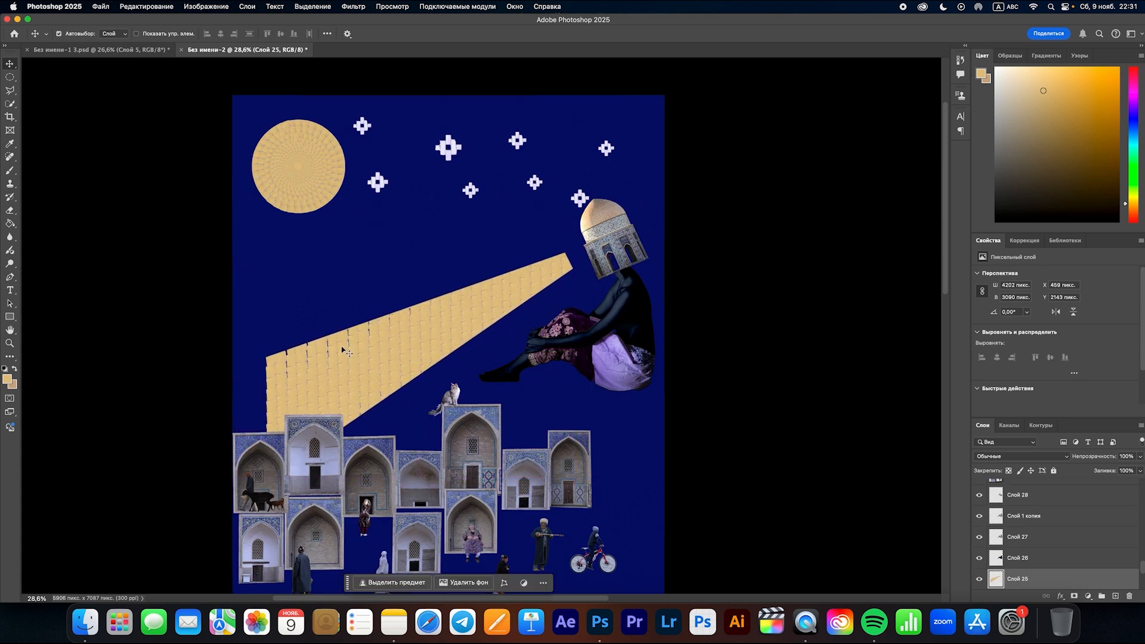
pyautogui.scroll(3, 442, 326)
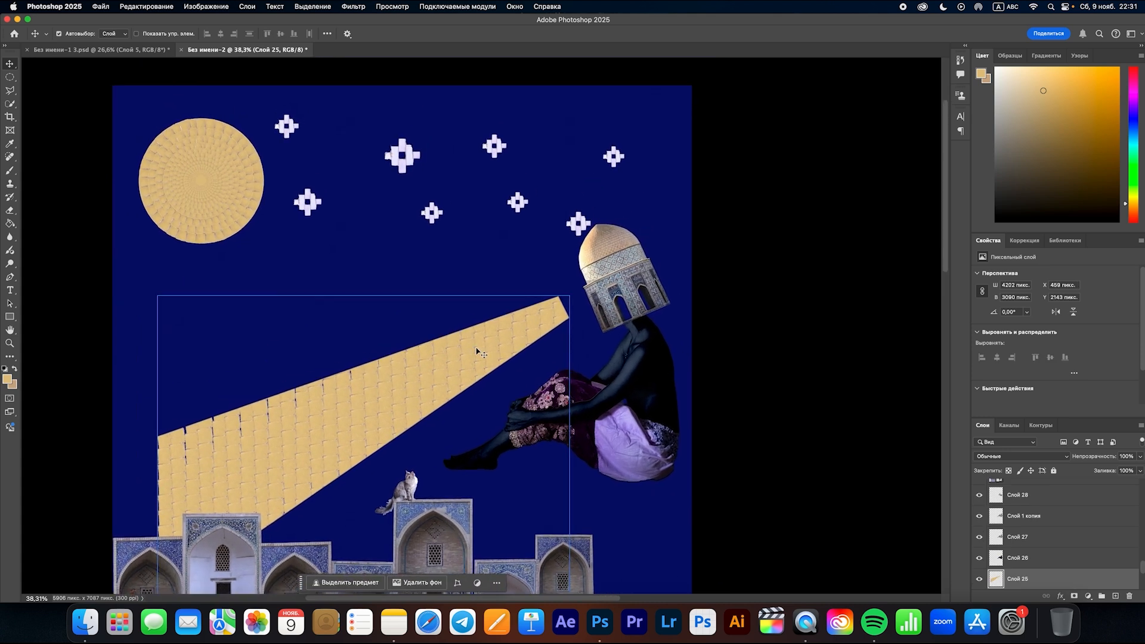
pyautogui.moveTo(478, 350); pyautogui.dragTo(514, 358)
pyautogui.scroll(2, 481, 326)
pyautogui.moveTo(1027, 578); pyautogui.dragTo(1022, 532)
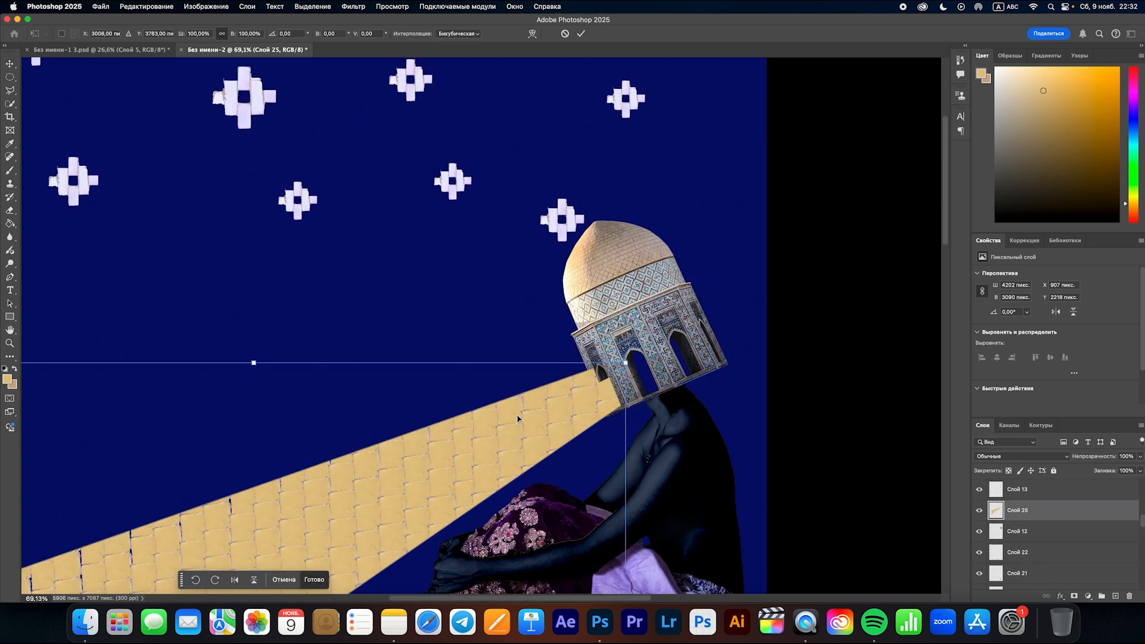
pyautogui.rightClick(549, 410)
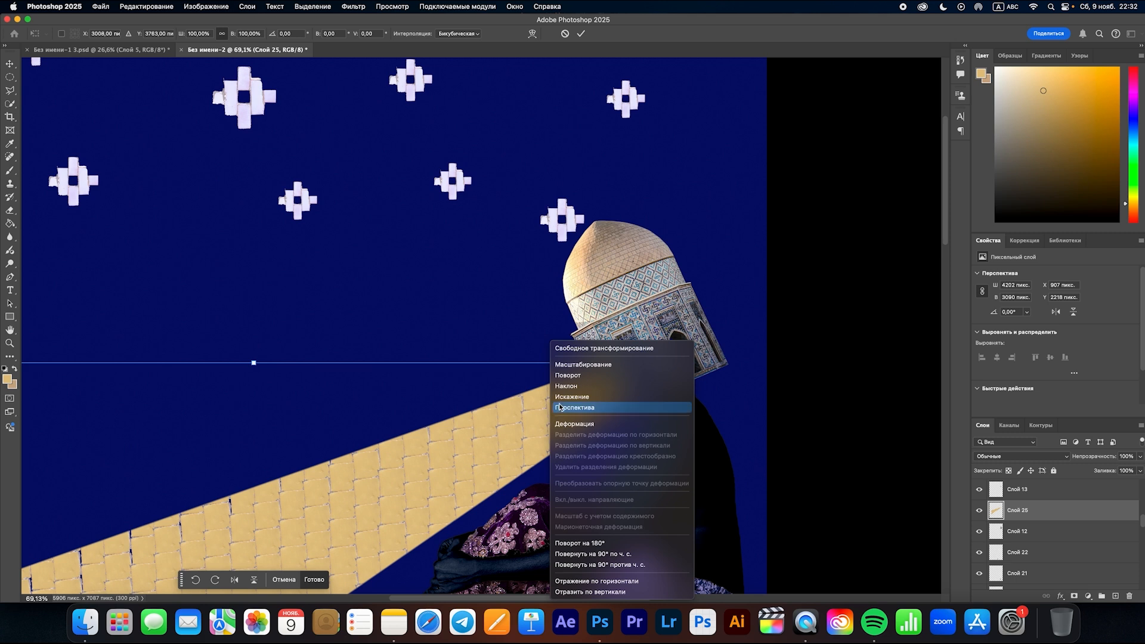
pyautogui.click(569, 427)
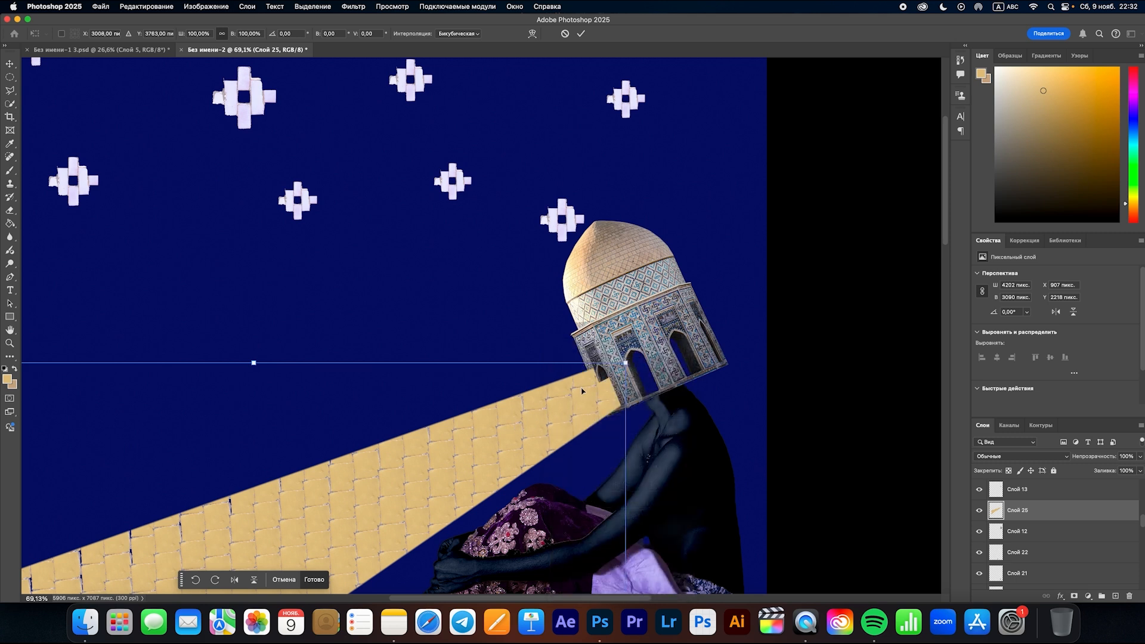
pyautogui.press('Return')
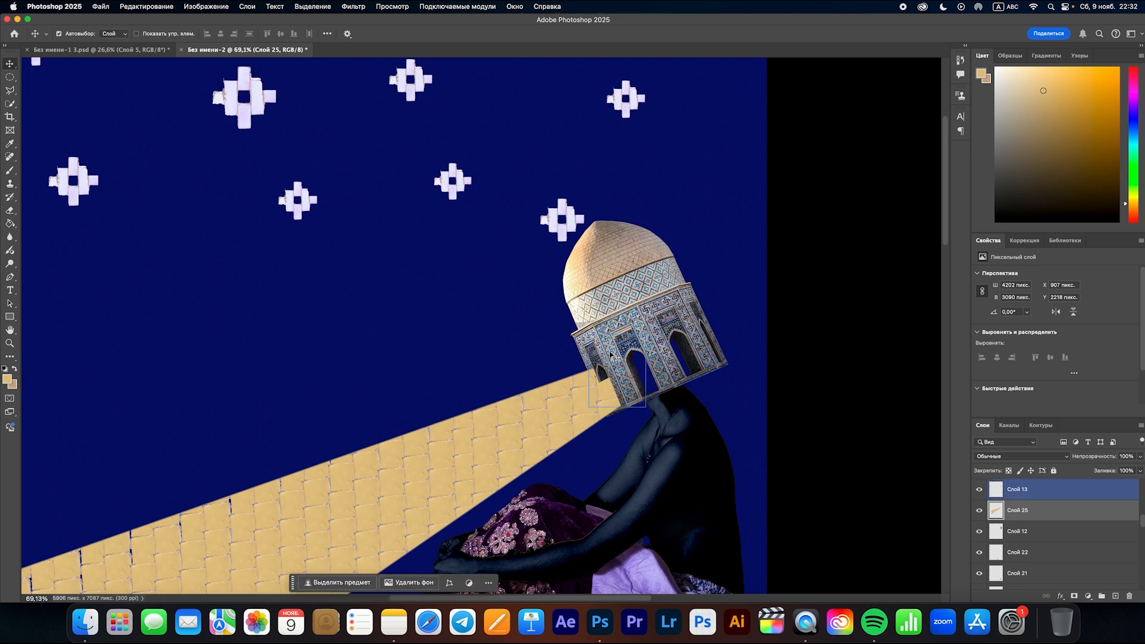
# - Erase the edge of the dome's arch piece on Слой 13 where it covers the start of the light beam
pyautogui.scroll(2, 486, 328)
pyautogui.click(620, 376)
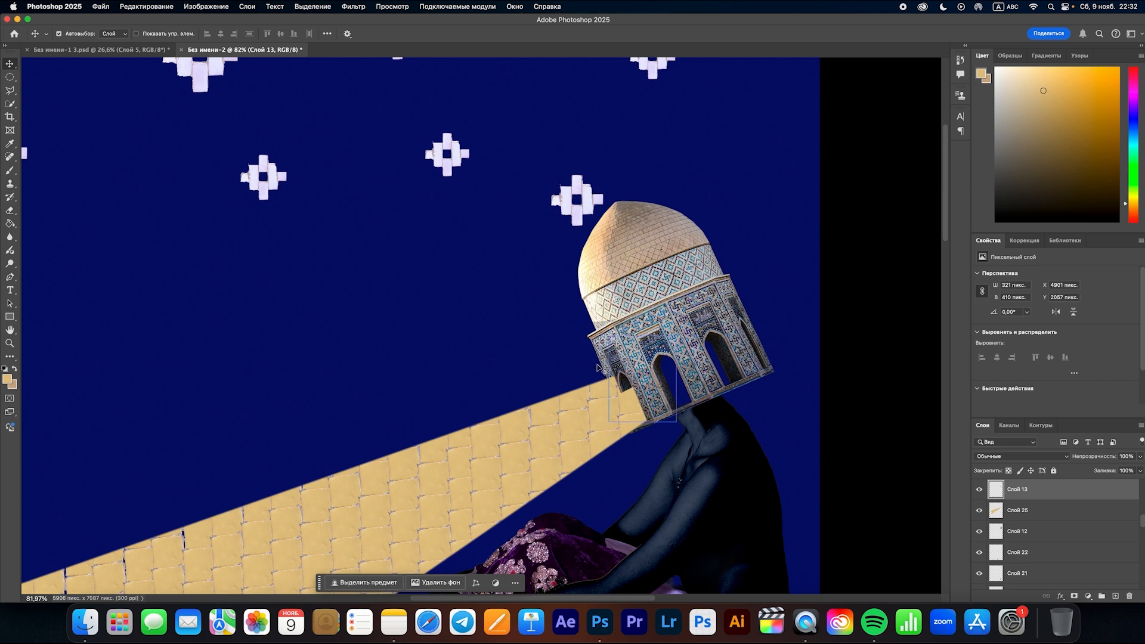
pyautogui.click(620, 373)
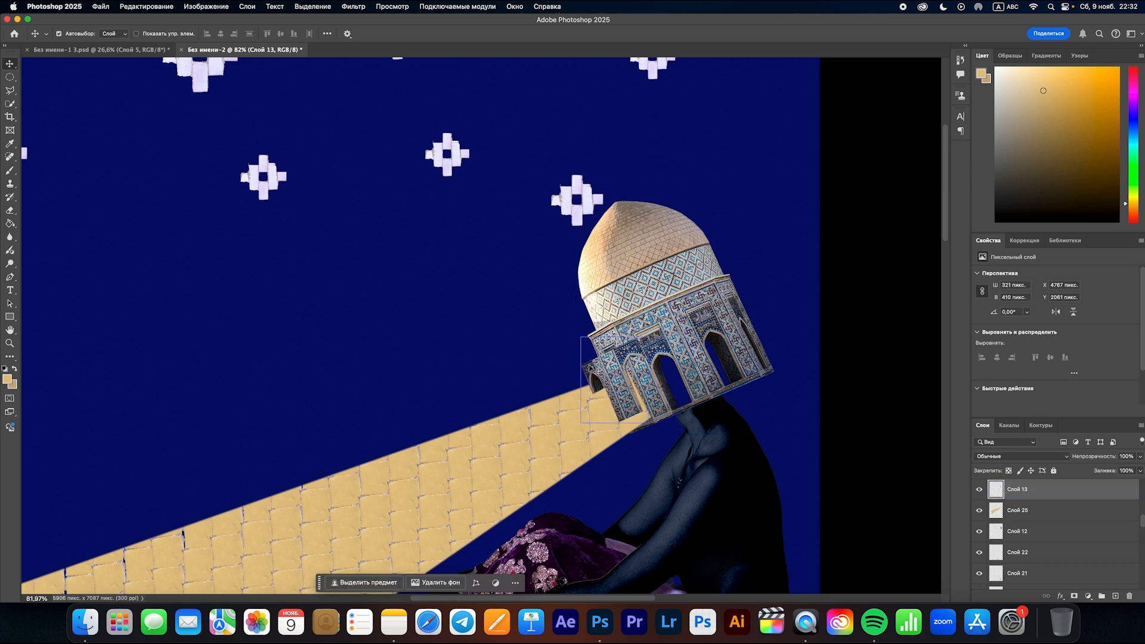
pyautogui.click(602, 374)
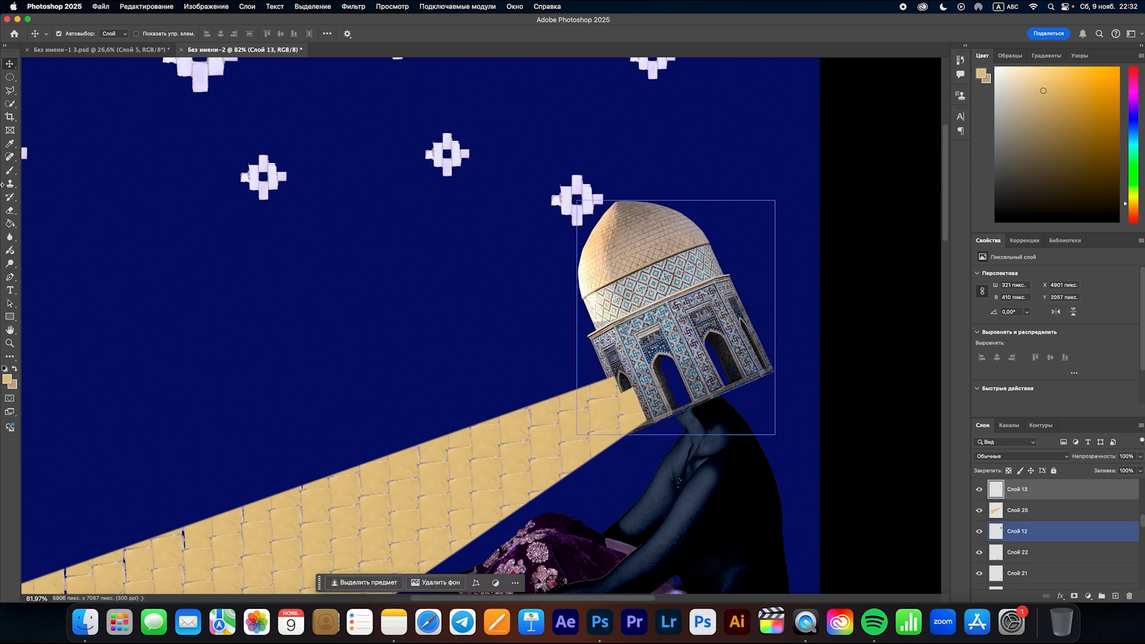
pyautogui.click(10, 212)
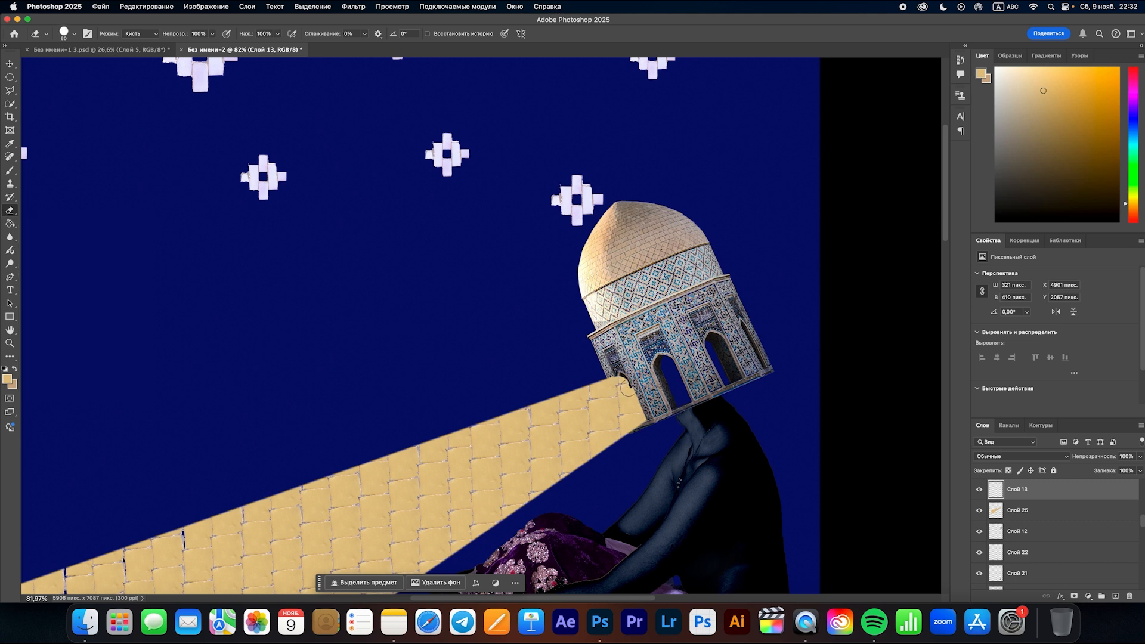
pyautogui.press('super+z')
pyautogui.scroll(3, 622, 391)
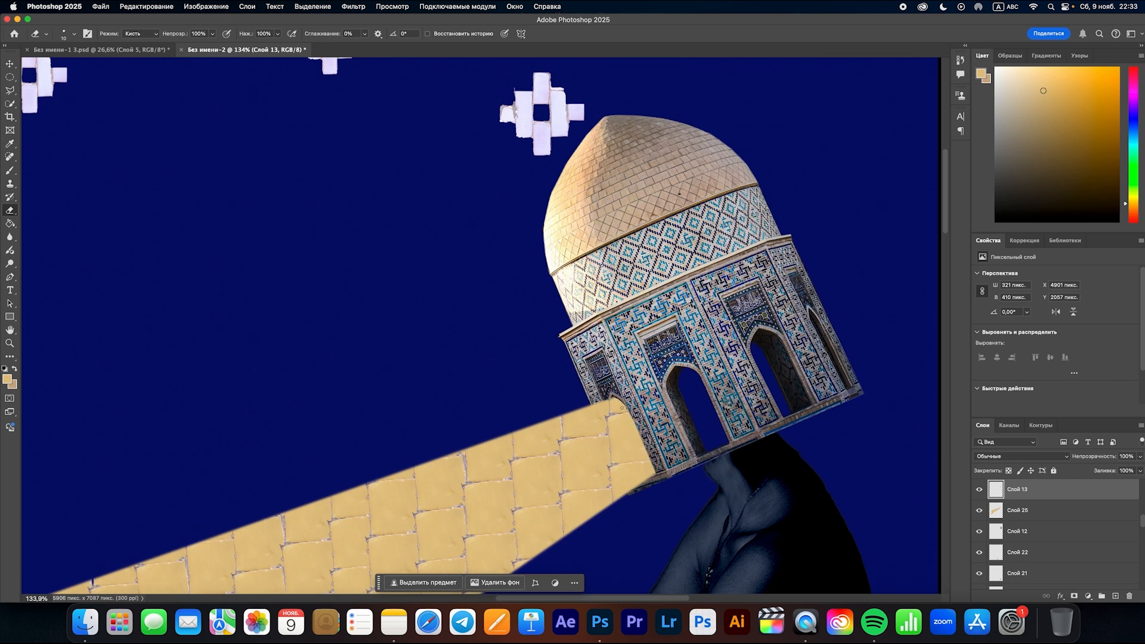
# - Duplicate the light beam, then shift the copy down and enlarge it so the beam extends past the canvas's left edge
pyautogui.scroll(-10, 622, 407)
pyautogui.click(10, 64)
pyautogui.click(392, 384)
pyautogui.scroll(3, 393, 385)
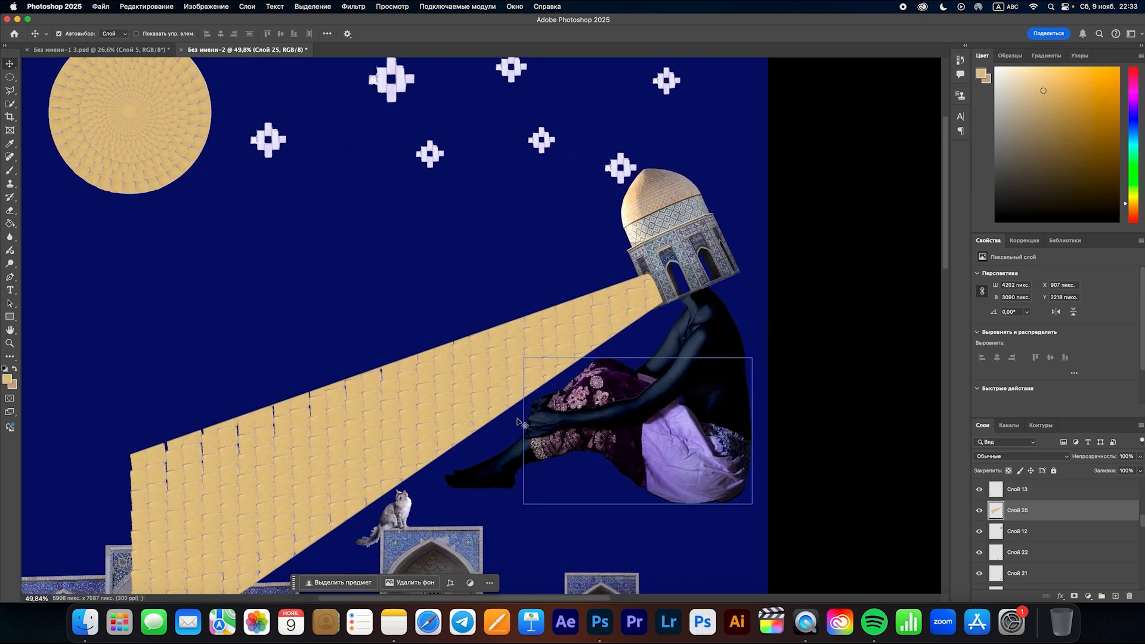
pyautogui.scroll(-1, 517, 421)
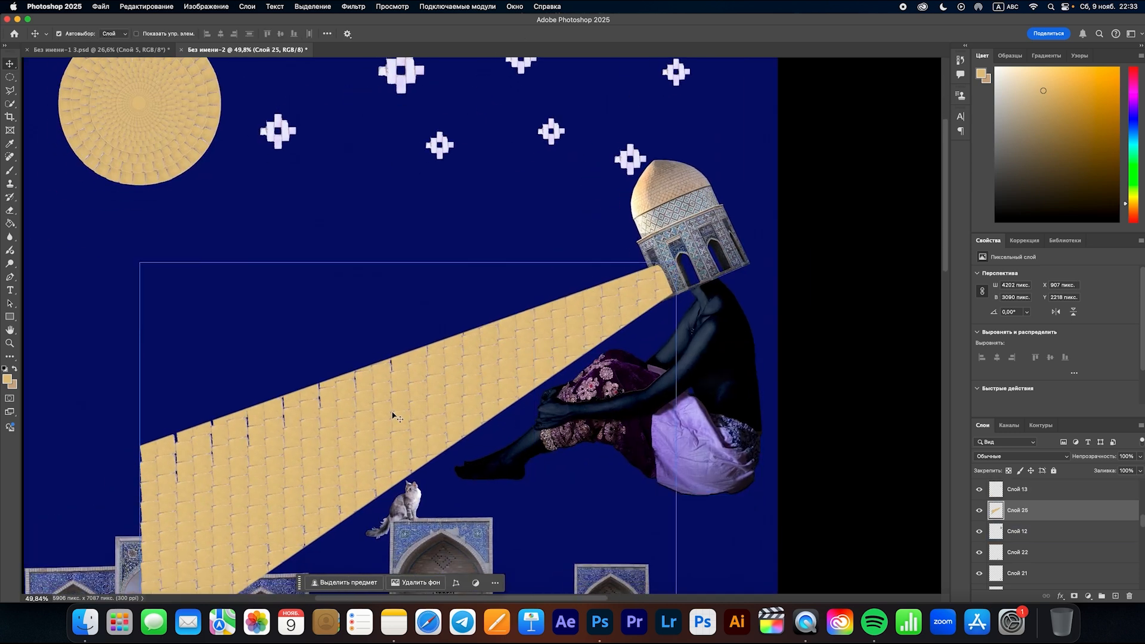
pyautogui.scroll(-2, 394, 416)
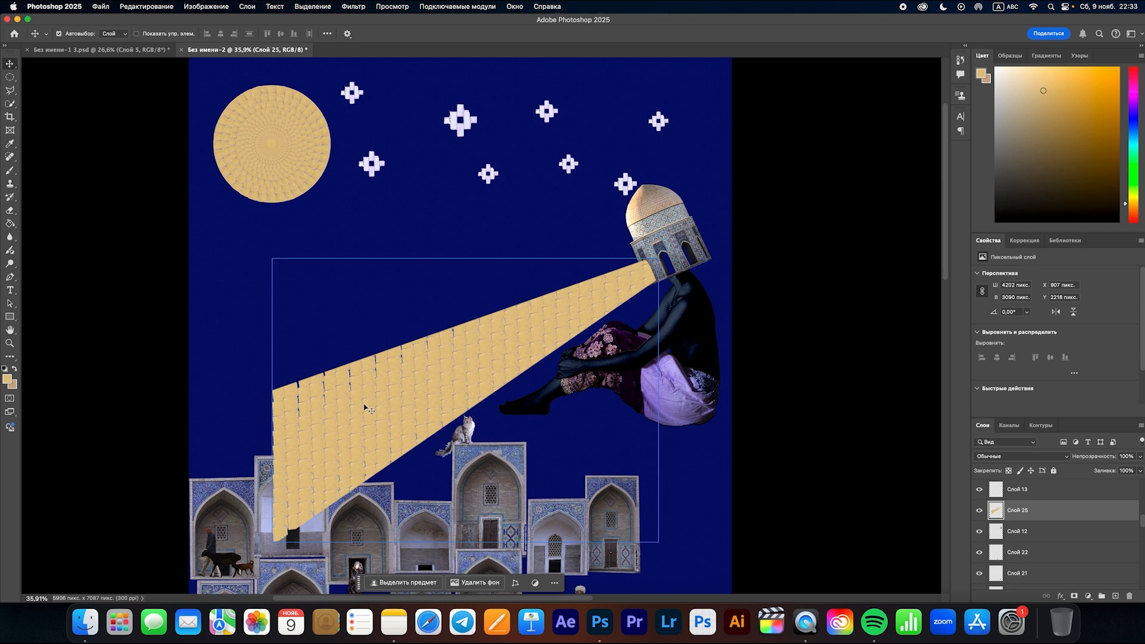
pyautogui.press('super+j')
pyautogui.moveTo(338, 410); pyautogui.dragTo(240, 454)
pyautogui.hscroll(-3, 239, 454)
pyautogui.press('super+t')
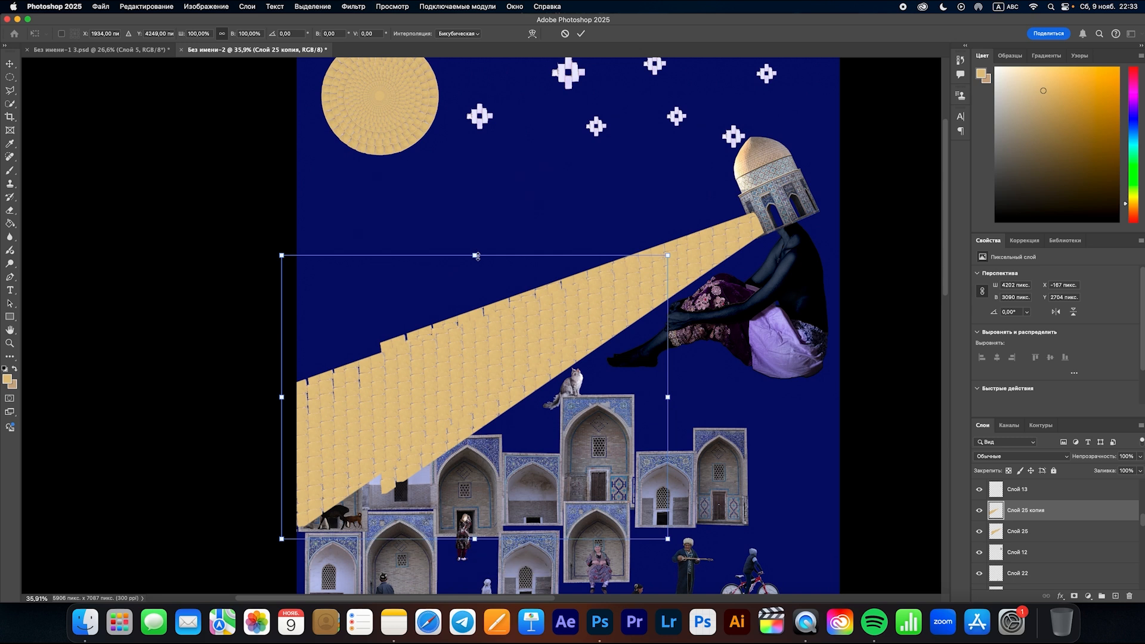
pyautogui.press('Return')
# - Move both light beam layers and the dome layers below the portals, directly above Слой 28 in the stack
pyautogui.scroll(-2, 481, 256)
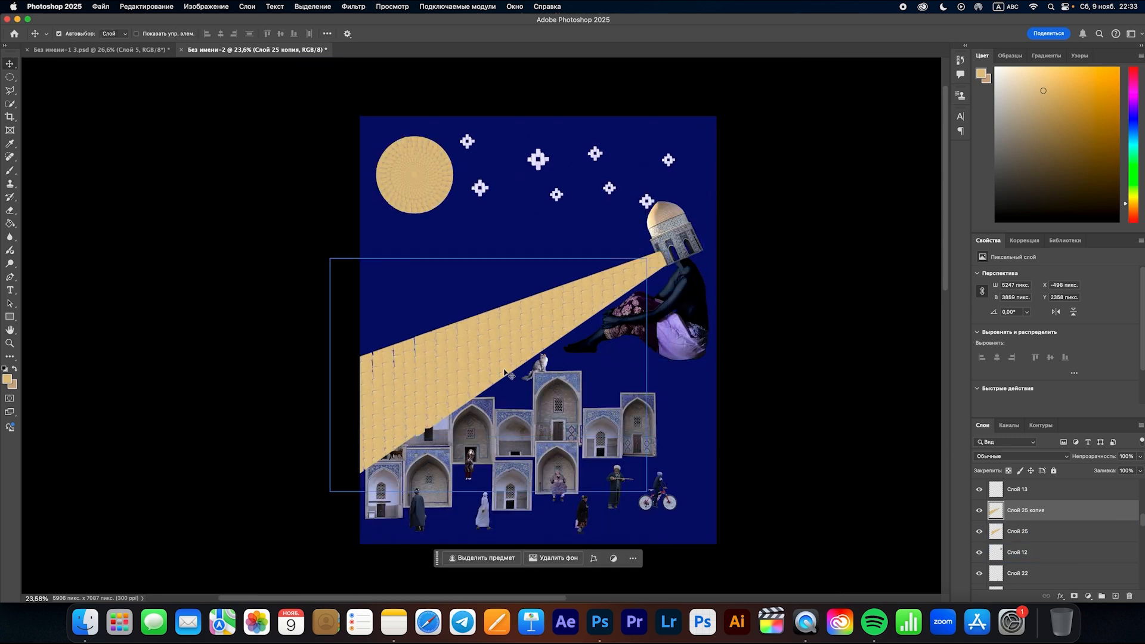
pyautogui.keyDown('shift'); pyautogui.click(1020, 532); pyautogui.keyUp('shift')
pyautogui.scroll(-1, 1012, 546)
pyautogui.keyDown('super'); pyautogui.click(1013, 542); pyautogui.keyUp('super')
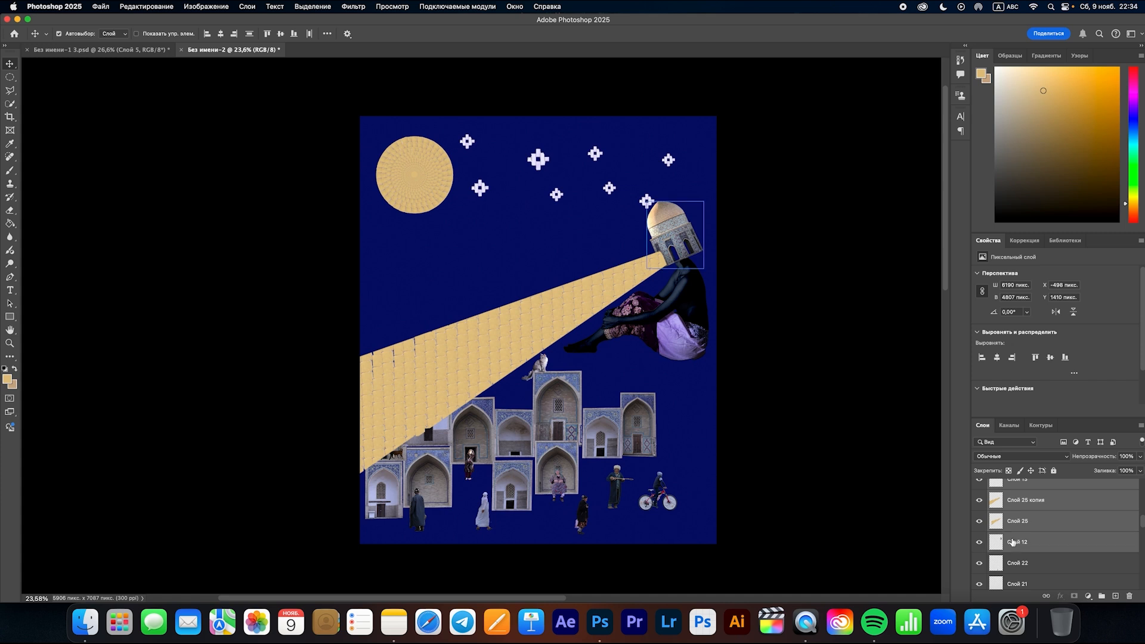
pyautogui.scroll(-1, 1012, 543)
pyautogui.scroll(-5, 1010, 520)
pyautogui.moveTo(990, 520); pyautogui.dragTo(1009, 521)
# - Move the star touching the dome upward so it sits clear in the sky
pyautogui.click(665, 253)
pyautogui.scroll(3, 670, 182)
pyautogui.scroll(2, 672, 184)
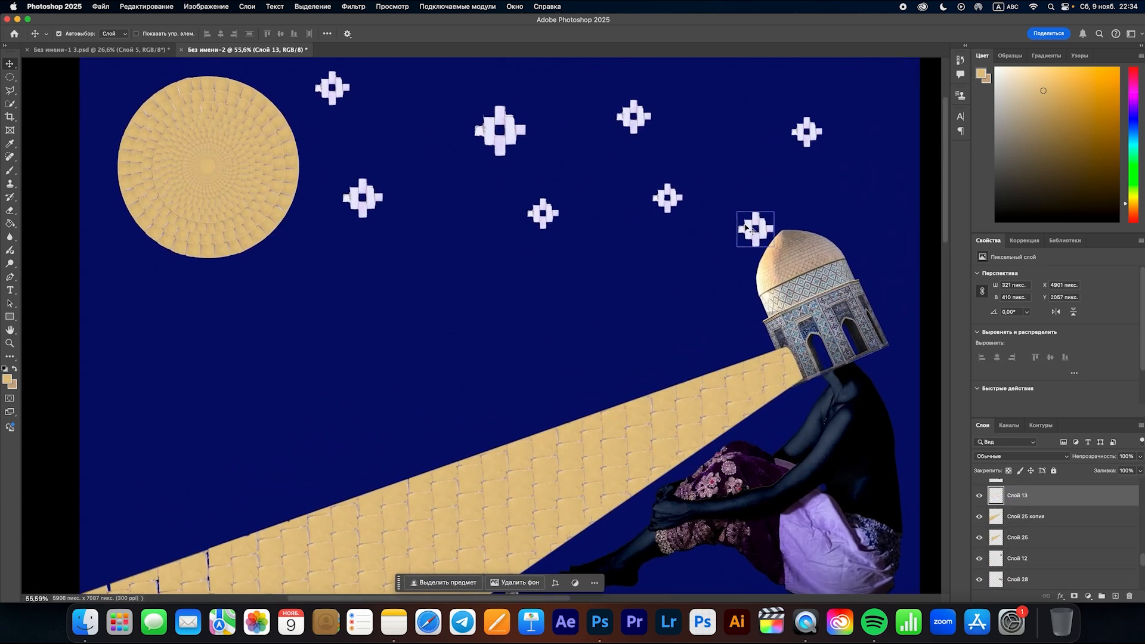
pyautogui.moveTo(756, 222); pyautogui.dragTo(777, 128)
pyautogui.scroll(1, 778, 160)
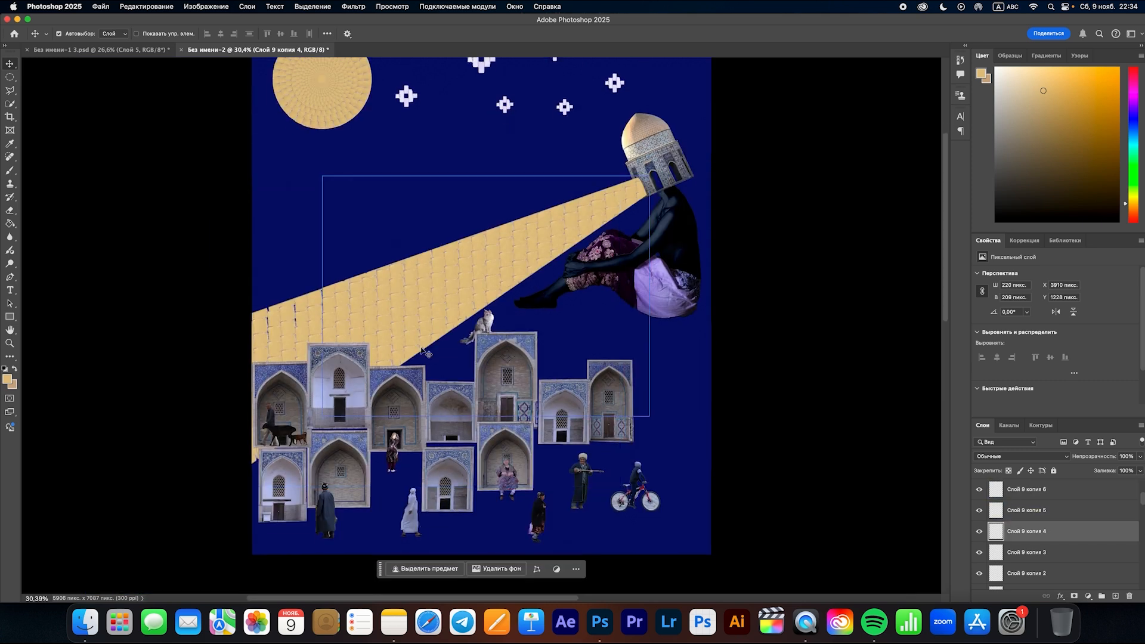
pyautogui.scroll(-2, 459, 278)
pyautogui.scroll(1, 449, 281)
pyautogui.scroll(2, 978, 504)
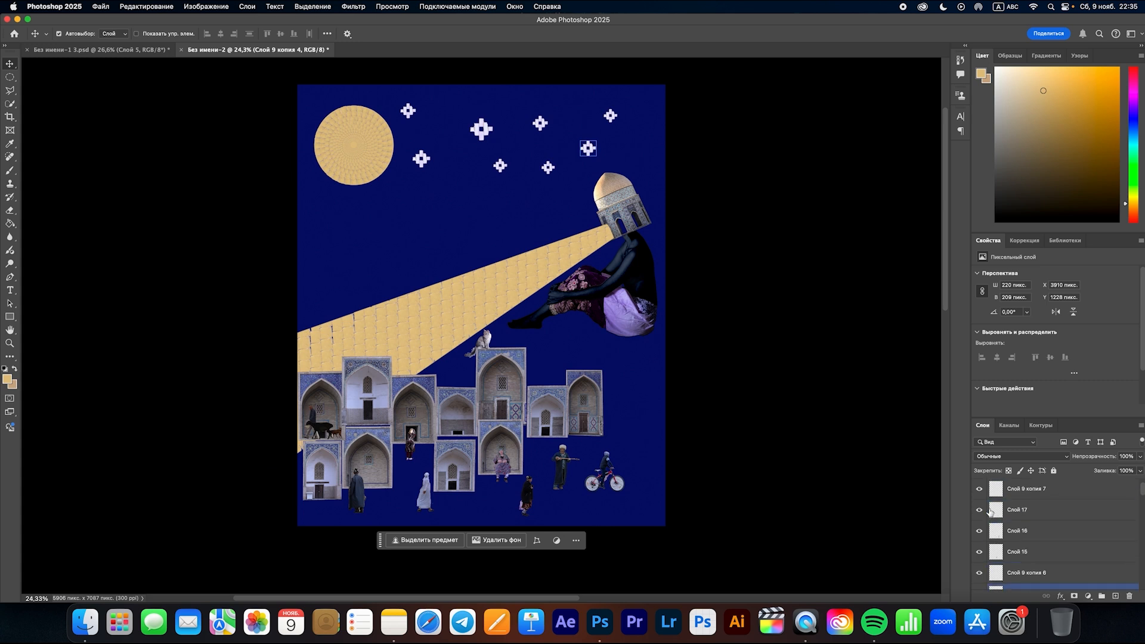
# - Show the dark blue piece on Слой 11, enlarge it to about 631 × 1631 px, and bring it to the top of the stack
pyautogui.click(988, 511)
pyautogui.scroll(-5, 990, 513)
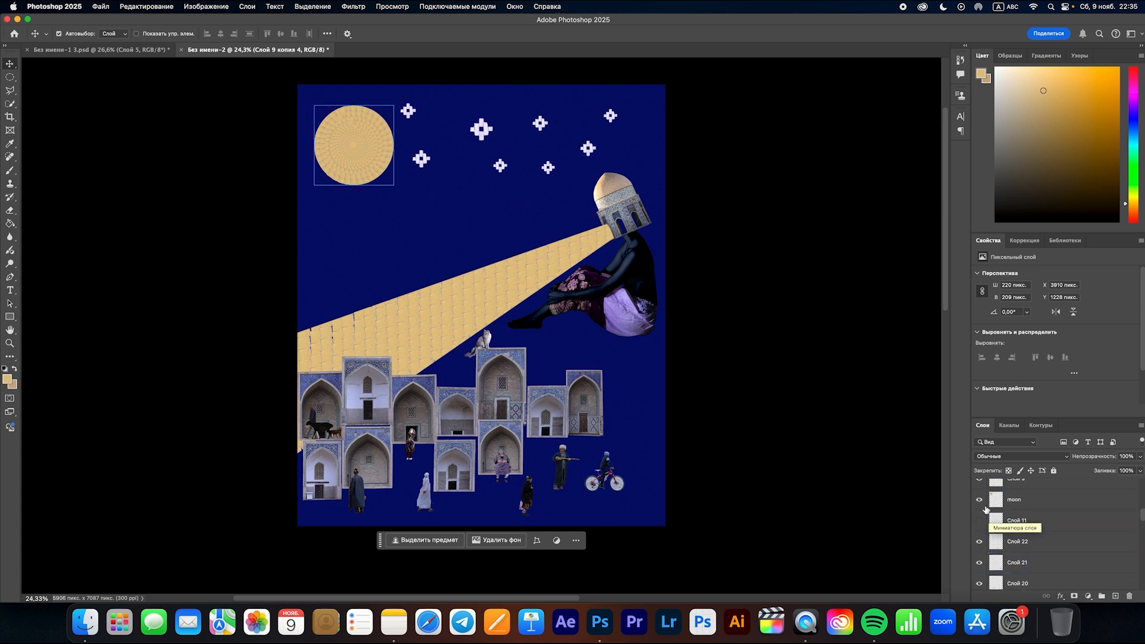
pyautogui.click(1013, 521)
pyautogui.hotkey('ctrl', 't')
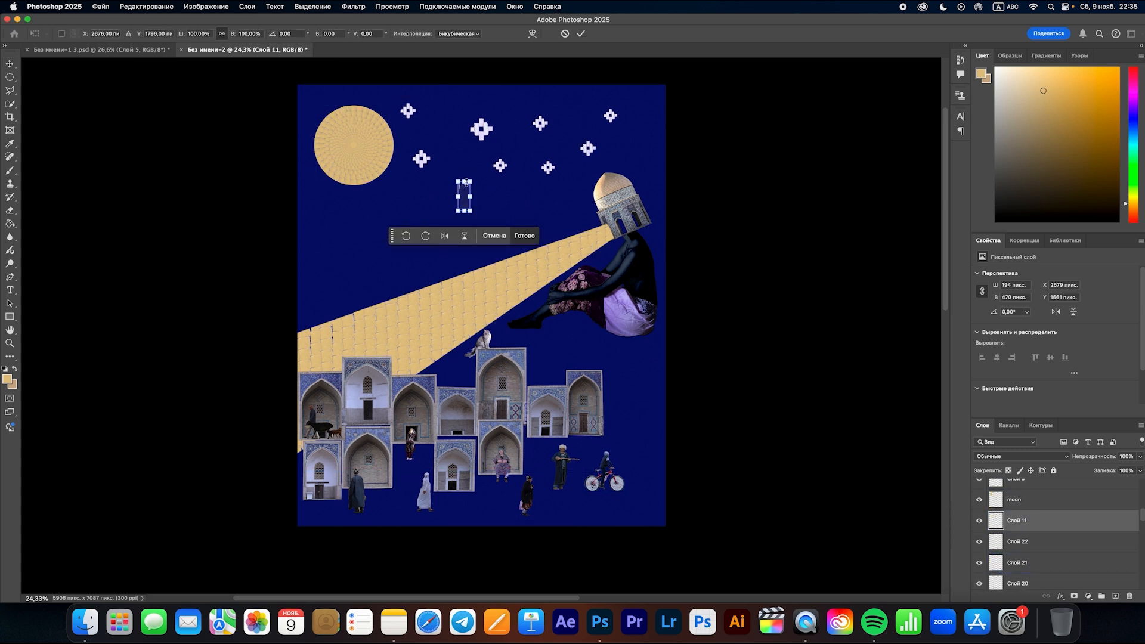
pyautogui.moveTo(465, 182); pyautogui.dragTo(465, 226)
pyautogui.press('Return')
pyautogui.moveTo(1016, 521); pyautogui.dragTo(1017, 472)
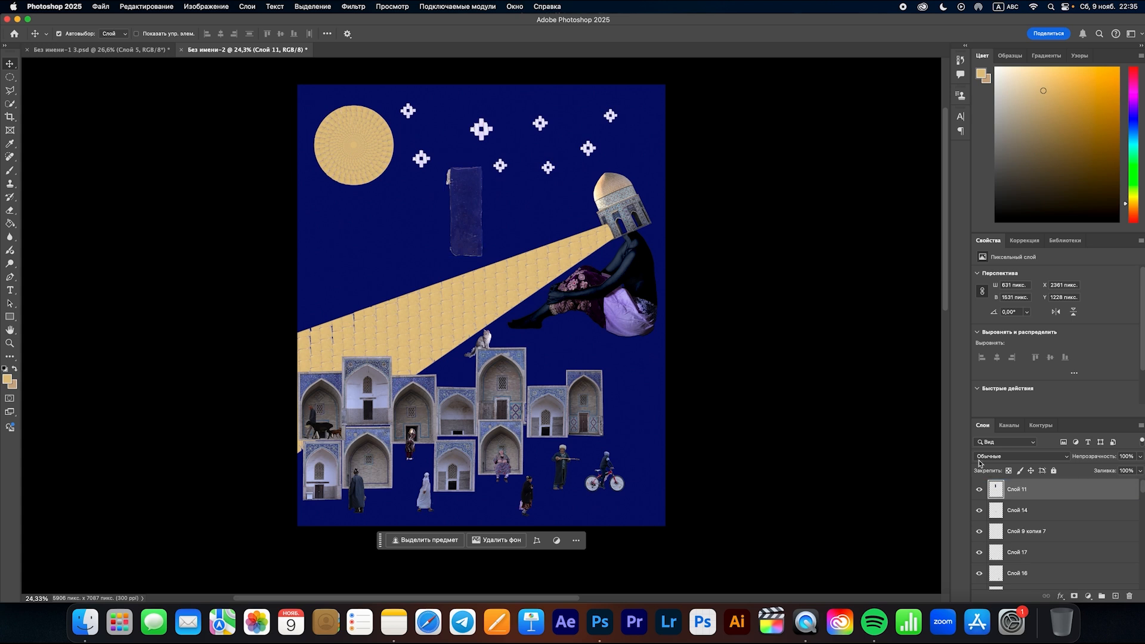
# - Duplicate the dark blue piece repeatedly and tile the overlapping copies across the canvas's upper right, over the sky and the seated figure
pyautogui.moveTo(471, 205); pyautogui.dragTo(499, 155)
pyautogui.moveTo(492, 156); pyautogui.dragTo(585, 141)
pyautogui.press('super+j')
pyautogui.press('super+j')
pyautogui.press('super+j')
pyautogui.press('super+j')
pyautogui.press('super+j')
pyautogui.press('super+j')
pyautogui.click(567, 263)
pyautogui.press('super+j')
pyautogui.moveTo(566, 264); pyautogui.dragTo(589, 220)
pyautogui.press('super+j')
pyautogui.moveTo(589, 220); pyautogui.dragTo(651, 190)
pyautogui.press('super+j')
pyautogui.moveTo(623, 200); pyautogui.dragTo(616, 194)
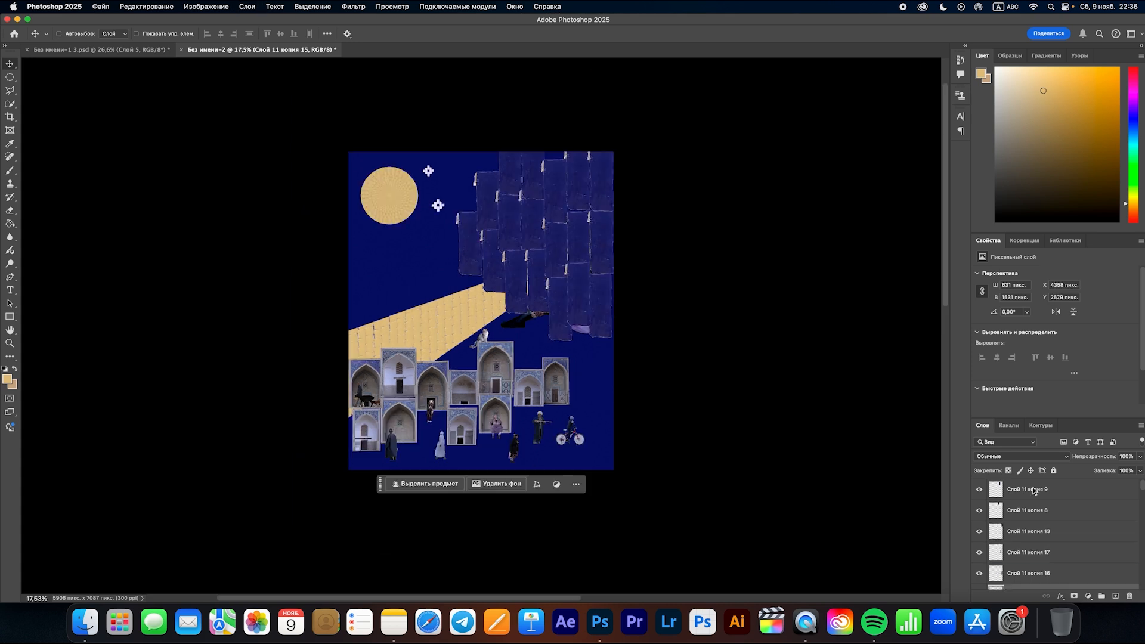
# - Merge Слой 11 and all of its copies into a single layer
pyautogui.keyDown('super'); pyautogui.click(1033, 491); pyautogui.keyUp('super')
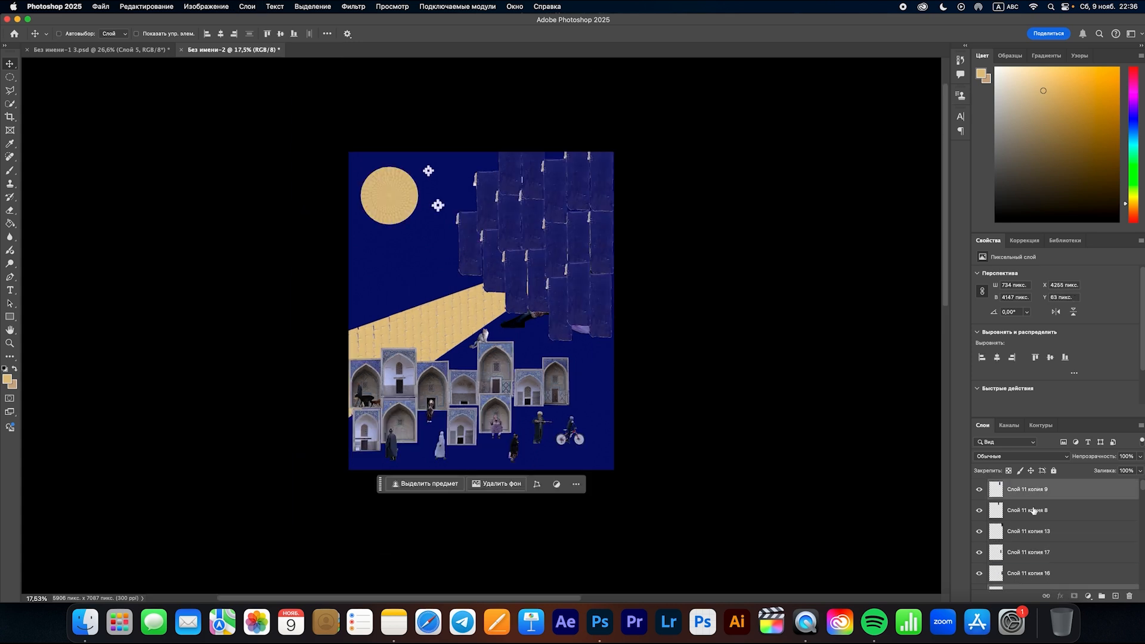
pyautogui.keyDown('super'); pyautogui.click(1033, 509); pyautogui.keyUp('super')
pyautogui.keyDown('super'); pyautogui.click(1030, 531); pyautogui.keyUp('super')
pyautogui.keyDown('super'); pyautogui.click(1028, 551); pyautogui.keyUp('super')
pyautogui.keyDown('super'); pyautogui.click(1026, 572); pyautogui.keyUp('super')
pyautogui.scroll(-4, 1023, 572)
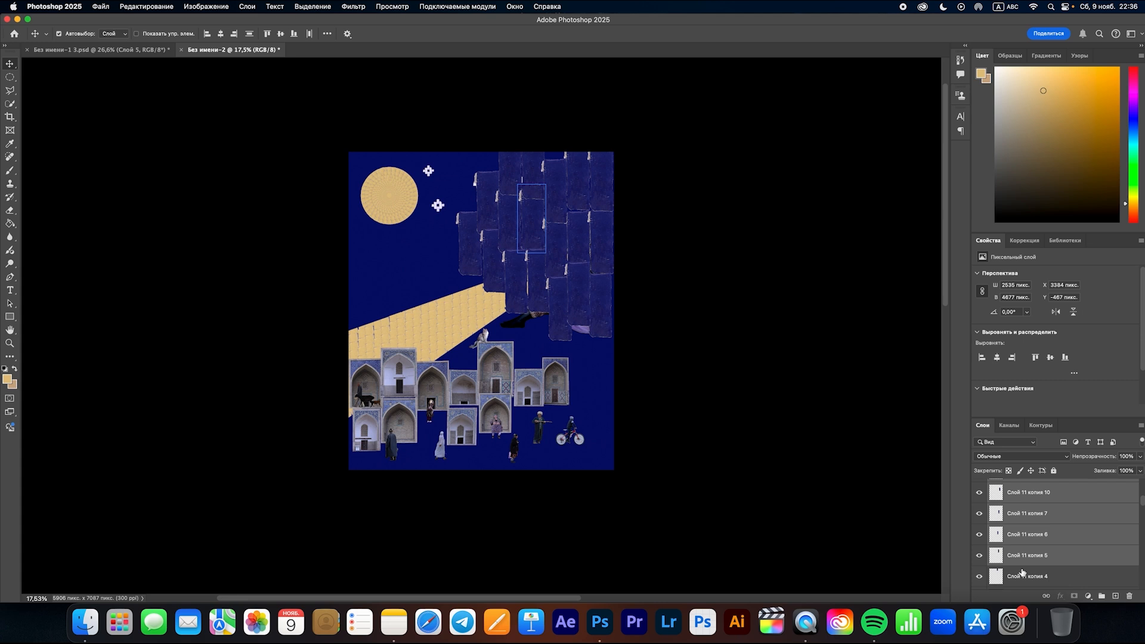
pyautogui.keyDown('super'); pyautogui.click(1022, 573); pyautogui.keyUp('super')
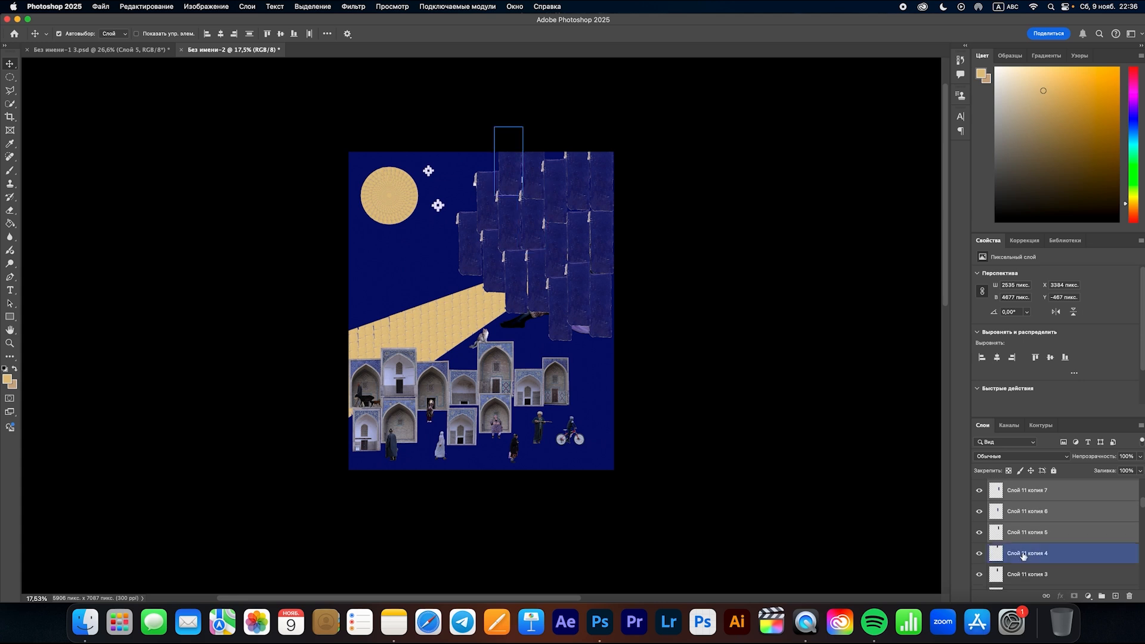
pyautogui.scroll(-2, 1024, 557)
pyautogui.keyDown('super'); pyautogui.click(1025, 547); pyautogui.keyUp('super')
pyautogui.keyDown('super'); pyautogui.click(1024, 569); pyautogui.keyUp('super')
pyautogui.scroll(-2, 1024, 570)
pyautogui.keyDown('shift'); pyautogui.click(1018, 567); pyautogui.keyUp('shift')
pyautogui.scroll(-1, 1002, 575)
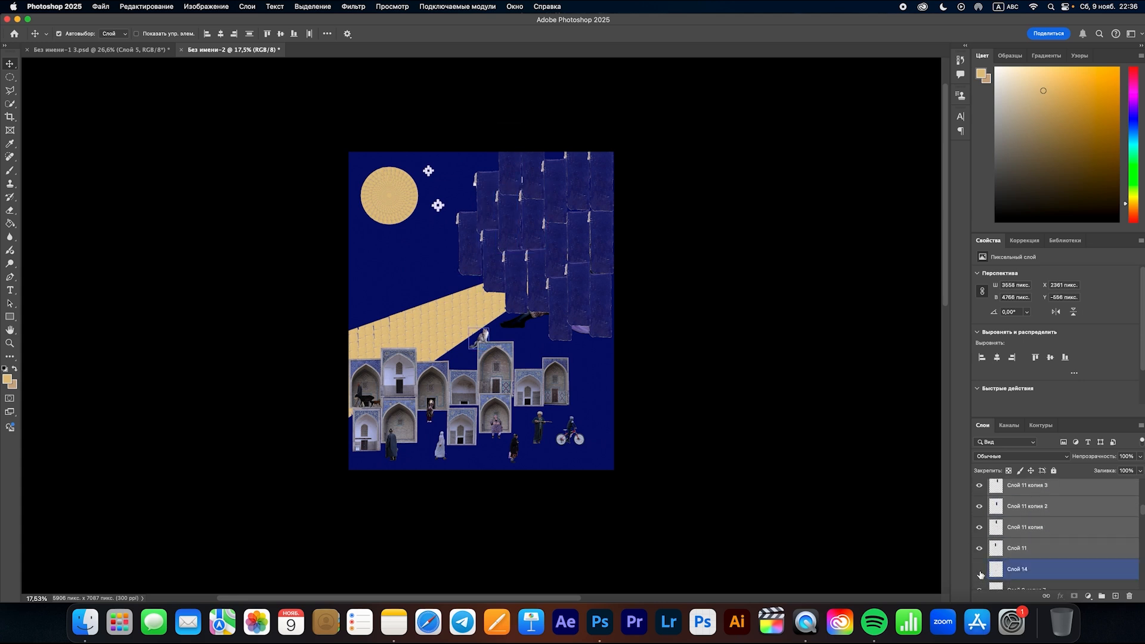
pyautogui.scroll(5, 1055, 531)
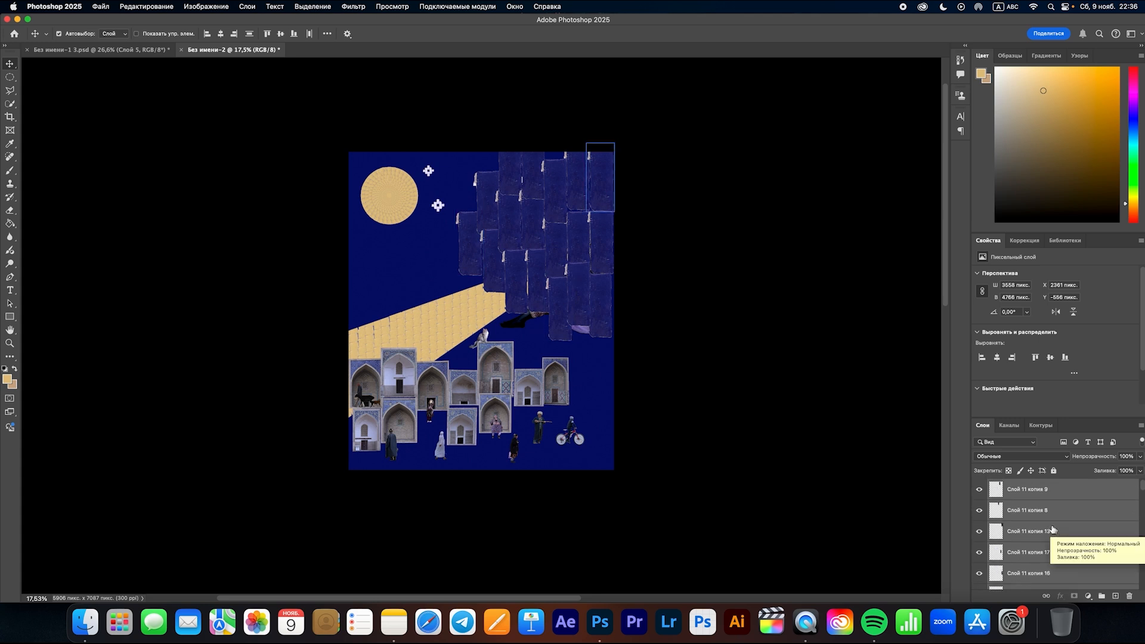
pyautogui.rightClick(1029, 511)
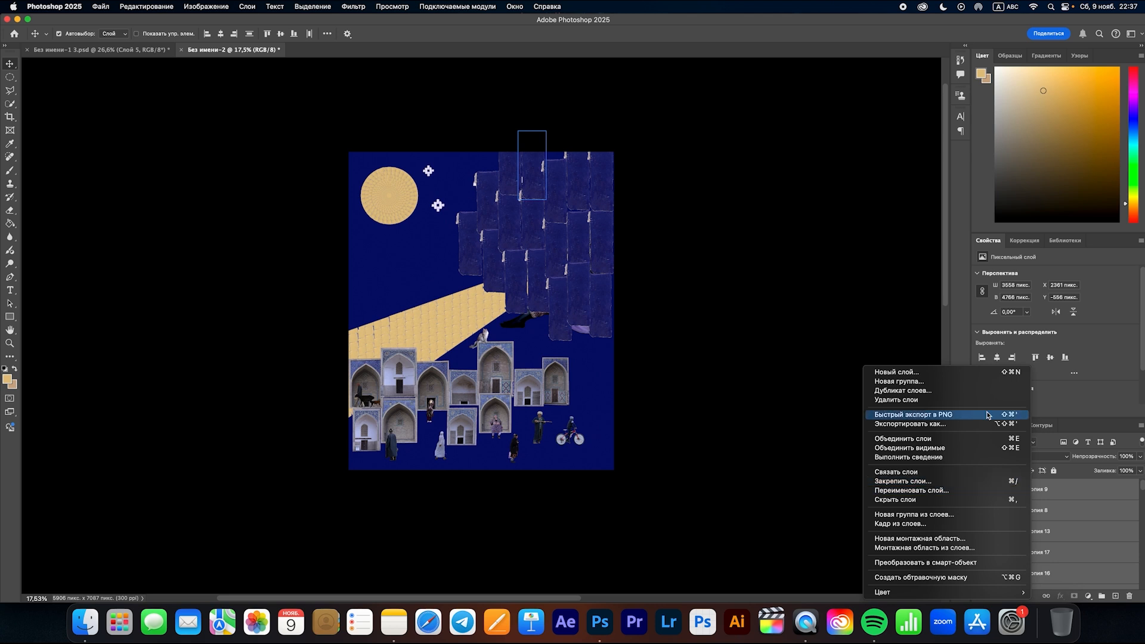
pyautogui.click(922, 443)
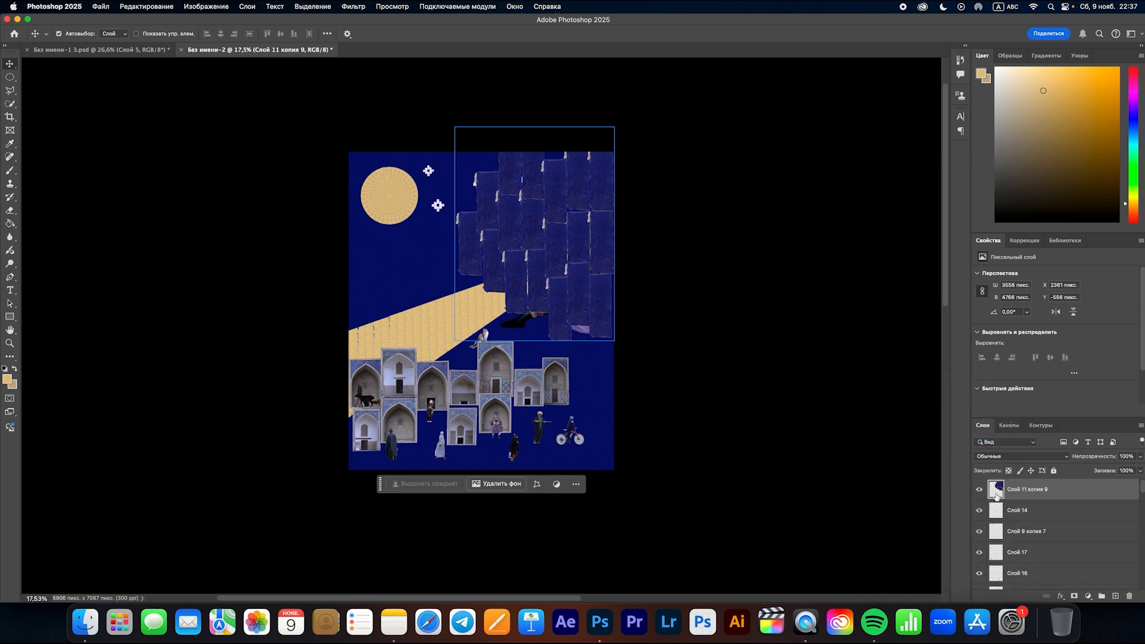
# - Duplicate the merged dark blue tile block repeatedly and position the copies to cover the entire canvas
pyautogui.press('super+j')
pyautogui.moveTo(514, 211); pyautogui.dragTo(601, 416)
pyautogui.press('super+j')
pyautogui.press('super+j')
pyautogui.press('super+j')
pyautogui.press('super+j')
pyautogui.moveTo(602, 415); pyautogui.dragTo(461, 475)
pyautogui.press('super+j')
pyautogui.moveTo(465, 413); pyautogui.dragTo(359, 405)
pyautogui.moveTo(515, 170); pyautogui.dragTo(468, 101)
pyautogui.press('super+j')
# - Select all the dark blue tile block copies and merge them into one layer
pyautogui.keyDown('shift'); pyautogui.click(1031, 561); pyautogui.keyUp('shift')
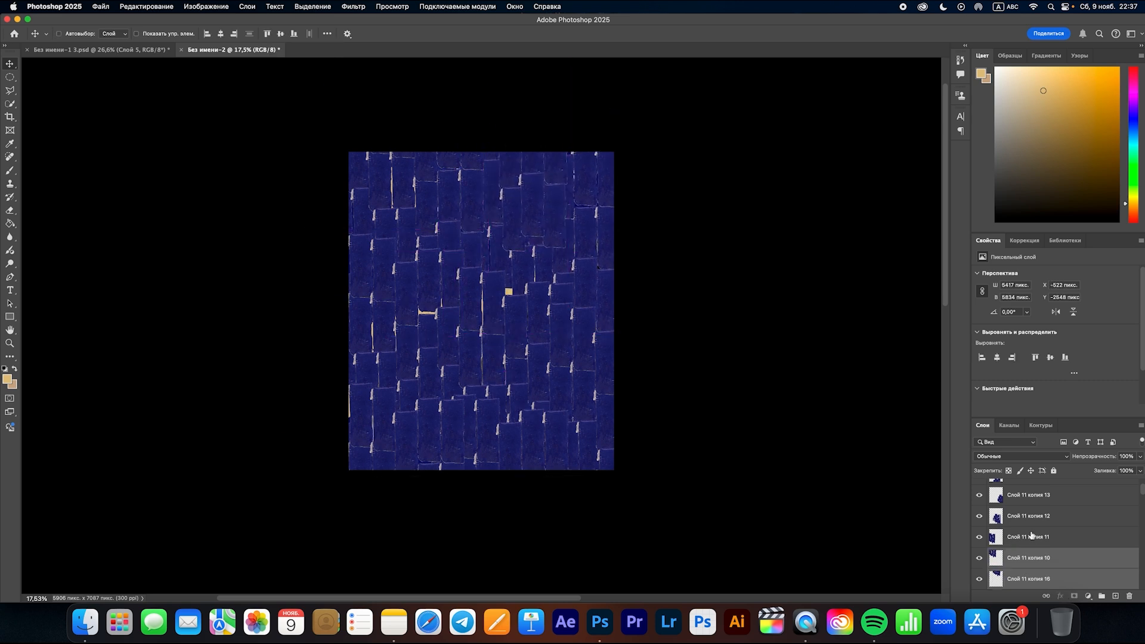
pyautogui.keyDown('shift'); pyautogui.click(1031, 537); pyautogui.keyUp('shift')
pyautogui.keyDown('shift'); pyautogui.click(1032, 519); pyautogui.keyUp('shift')
pyautogui.keyDown('shift'); pyautogui.click(1035, 501); pyautogui.keyUp('shift')
pyautogui.scroll(2, 1034, 501)
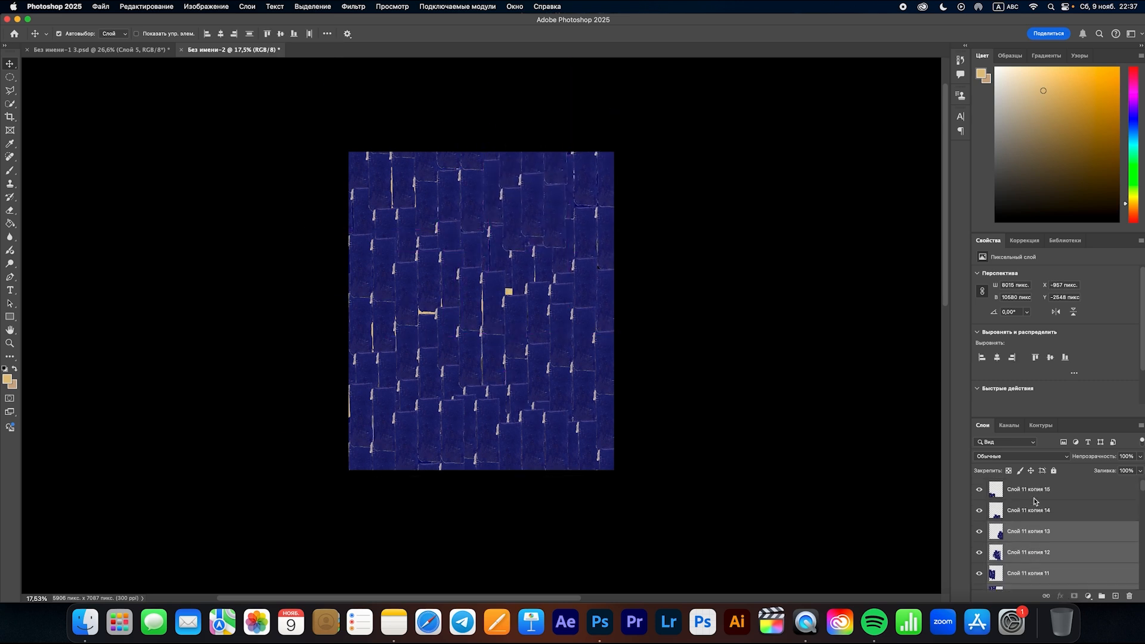
pyautogui.keyDown('shift'); pyautogui.click(1034, 501); pyautogui.keyUp('shift')
pyautogui.rightClick(1027, 502)
pyautogui.click(891, 442)
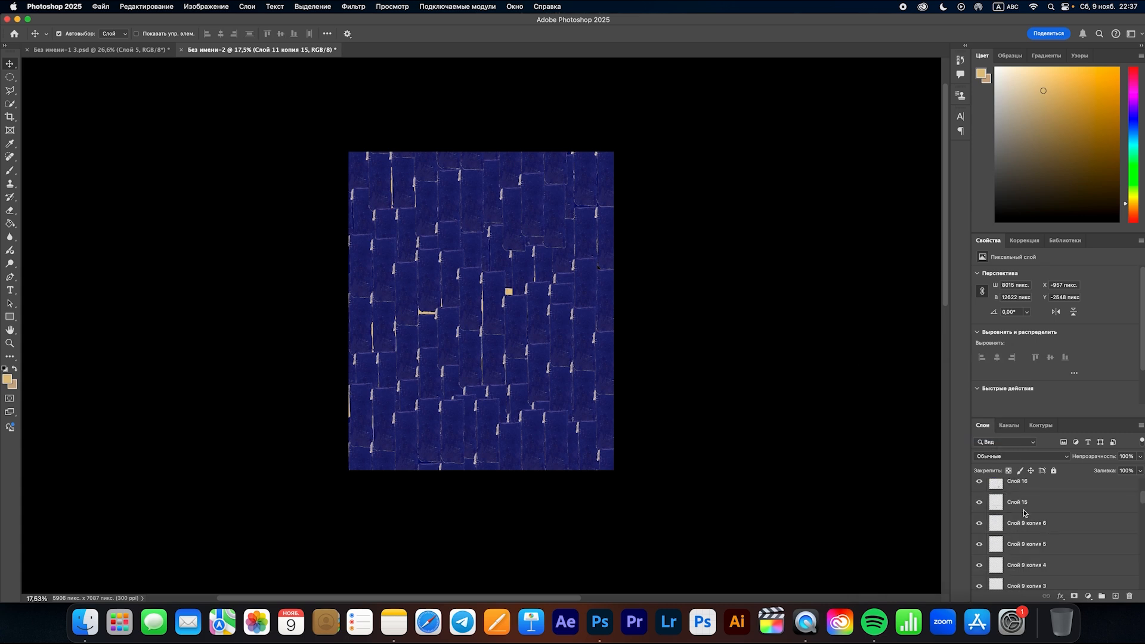
# - Move the merged dark blue tile layer directly above Слой 0, behind the moon, stars, beam, figure and portals
pyautogui.moveTo(1024, 492)
pyautogui.mouseDown()
pyautogui.moveTo(1024, 587)
pyautogui.moveTo(1025, 490)
pyautogui.mouseUp()
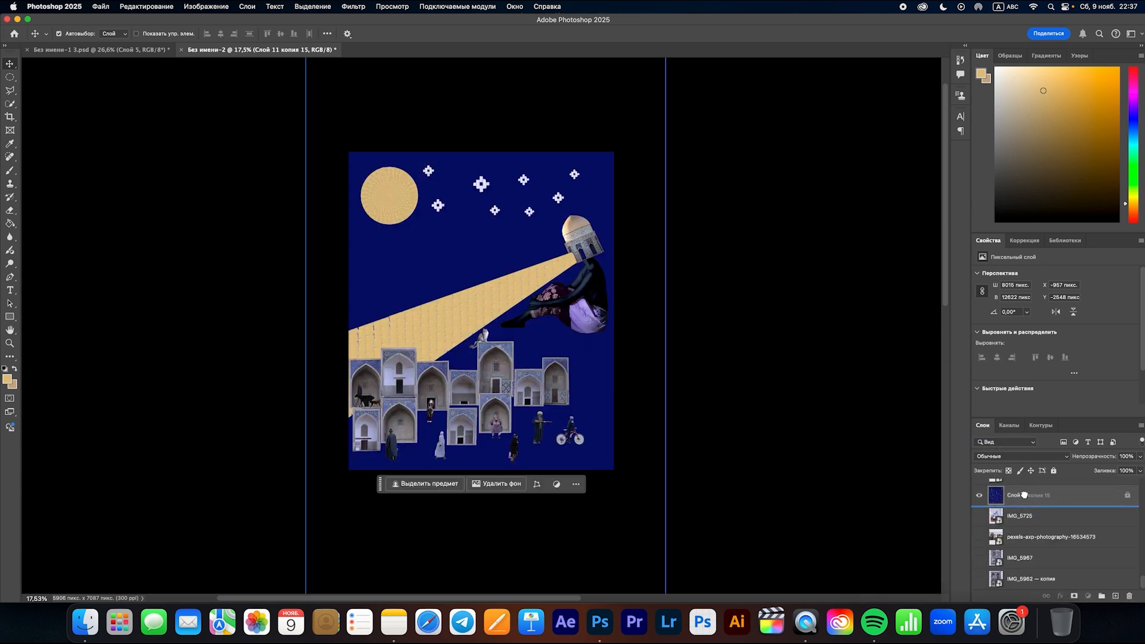
pyautogui.click(1010, 514)
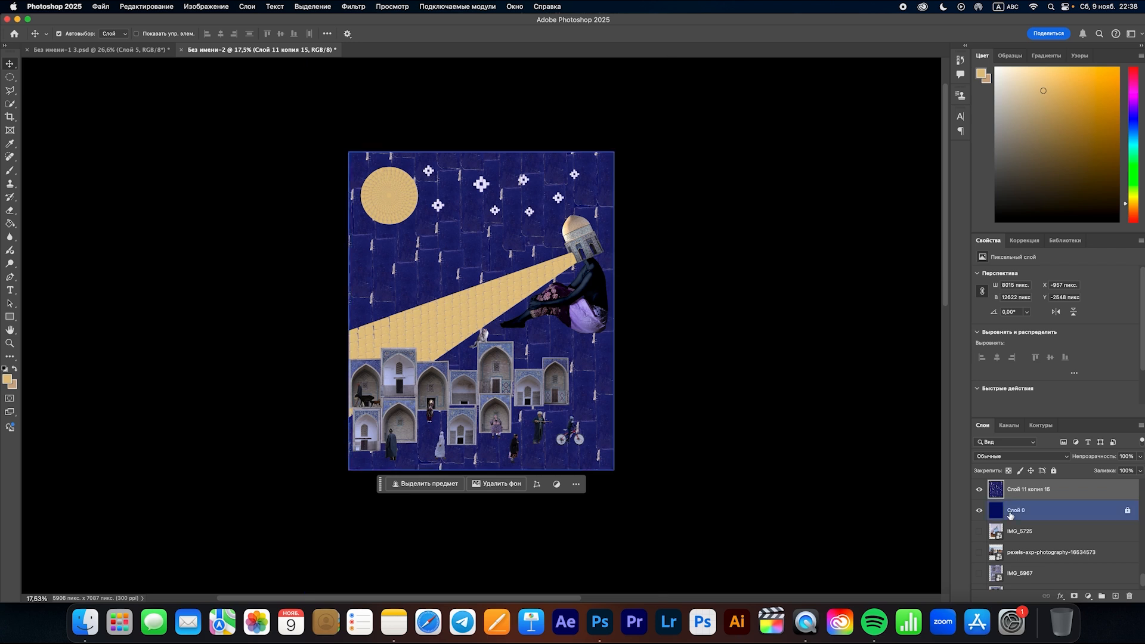
pyautogui.click(402, 282)
pyautogui.scroll(-1, 401, 281)
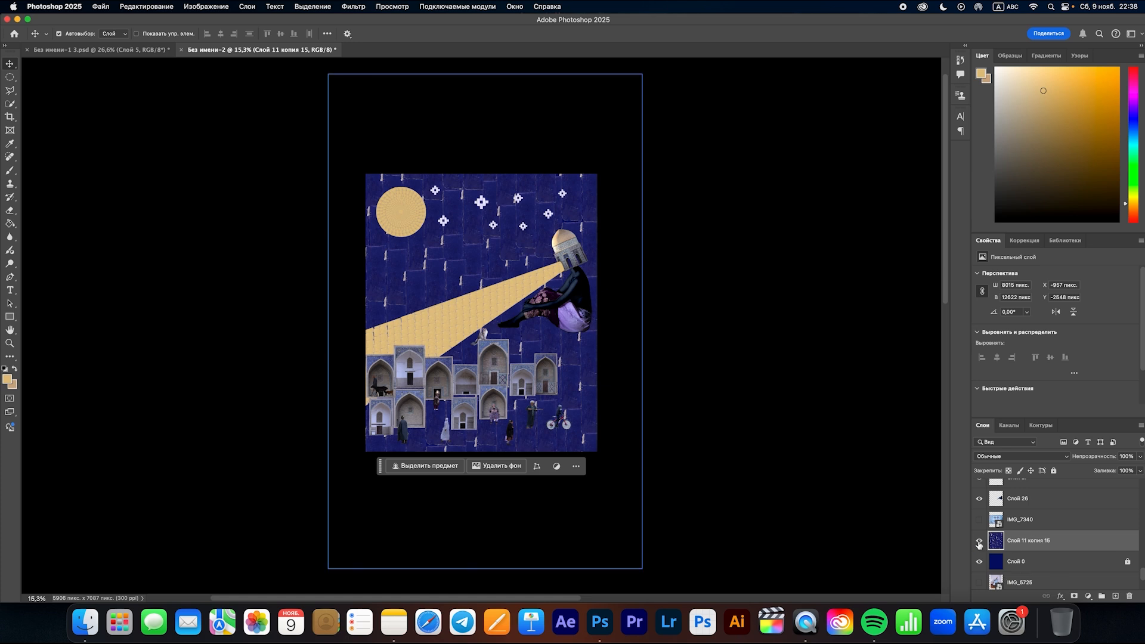
# - Crop the document to the existing canvas bounds, deleting the tile texture that extends beyond them
pyautogui.click(9, 117)
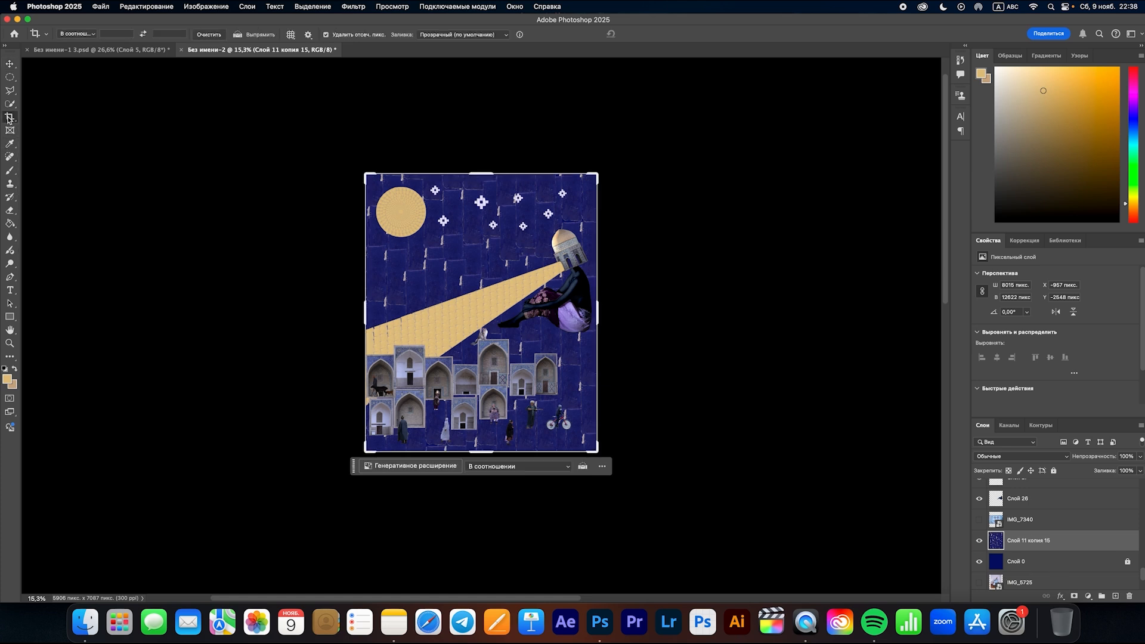
pyautogui.click(445, 267)
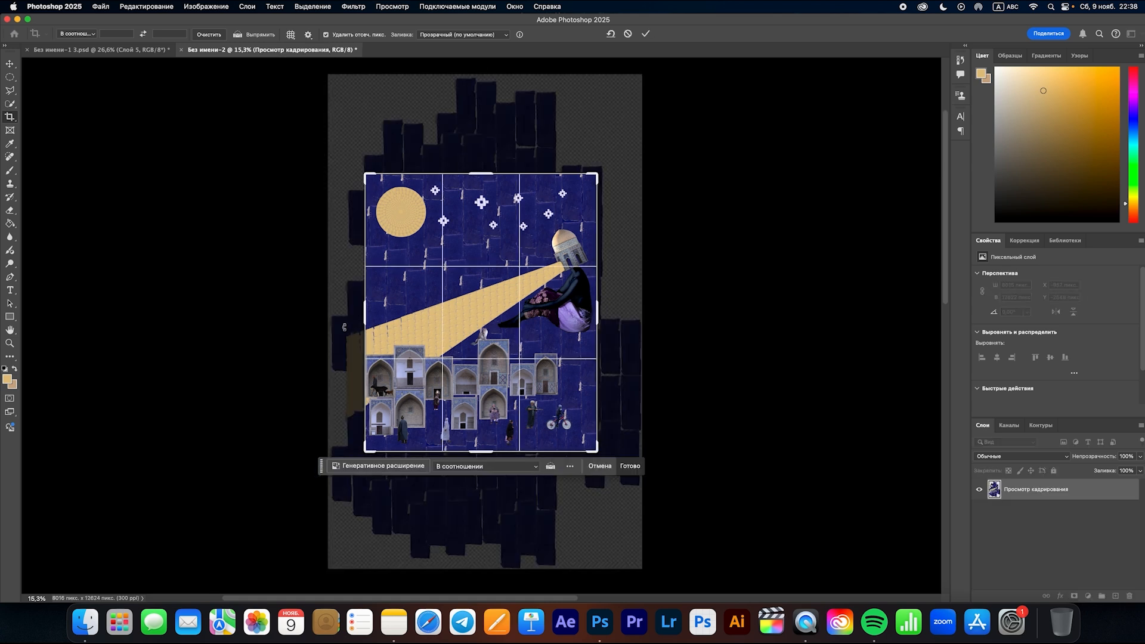
pyautogui.click(633, 469)
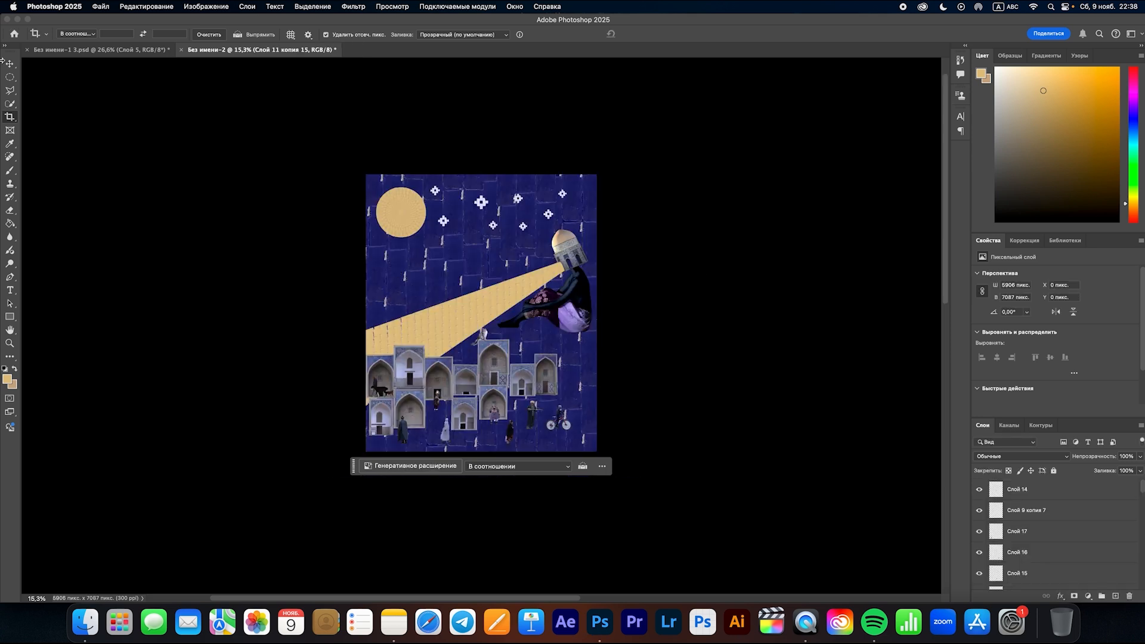
pyautogui.press('v')
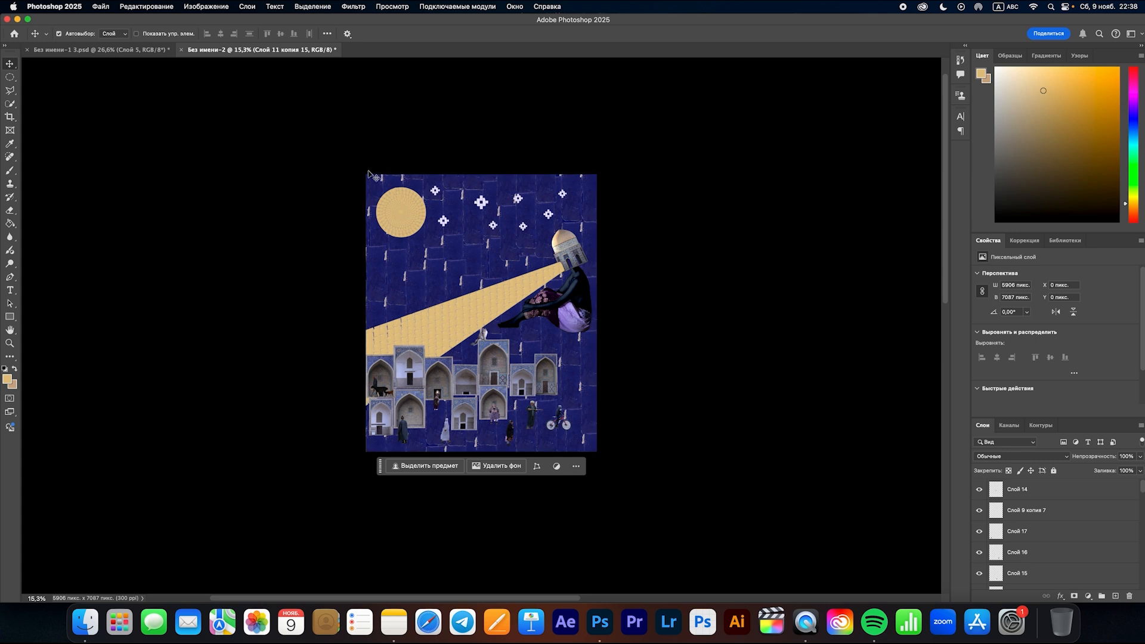
# - Darken the tiled sky layer with Curves, lowering an upper RGB point to about input 202, output 192, and adjusting a midtone point
pyautogui.scroll(4, 604, 205)
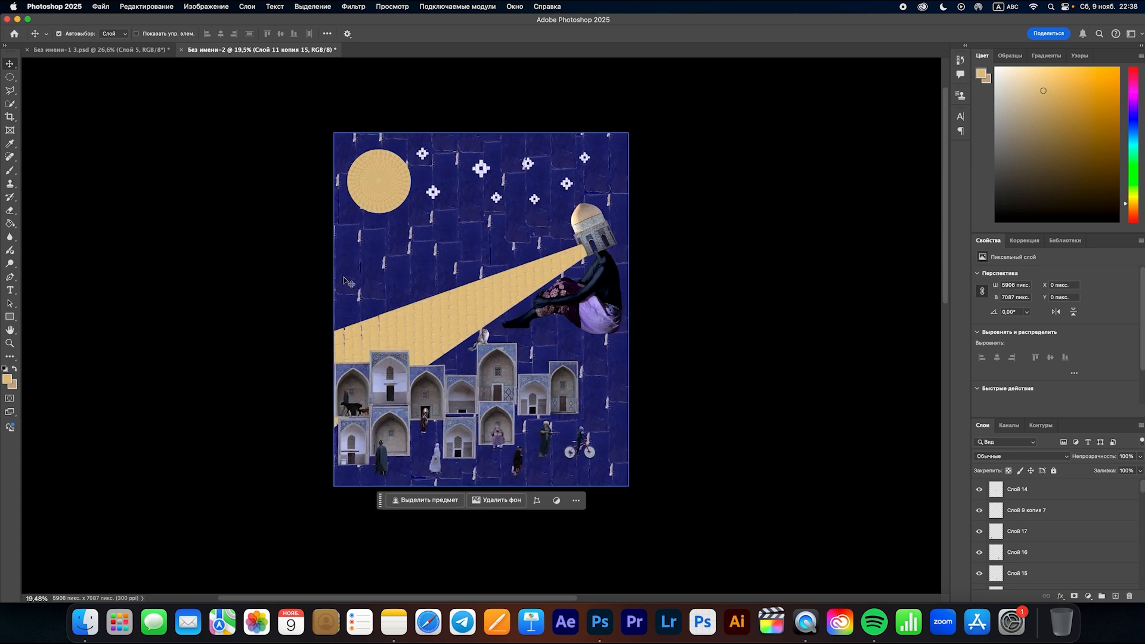
pyautogui.click(497, 345)
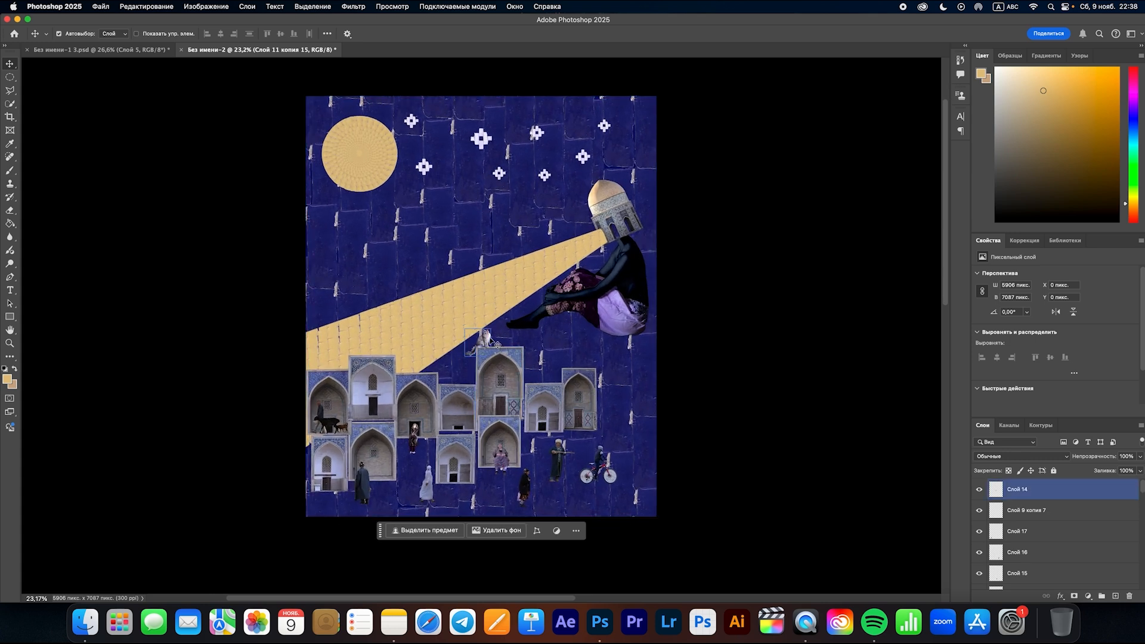
pyautogui.scroll(-2, 498, 345)
pyautogui.scroll(2, 496, 344)
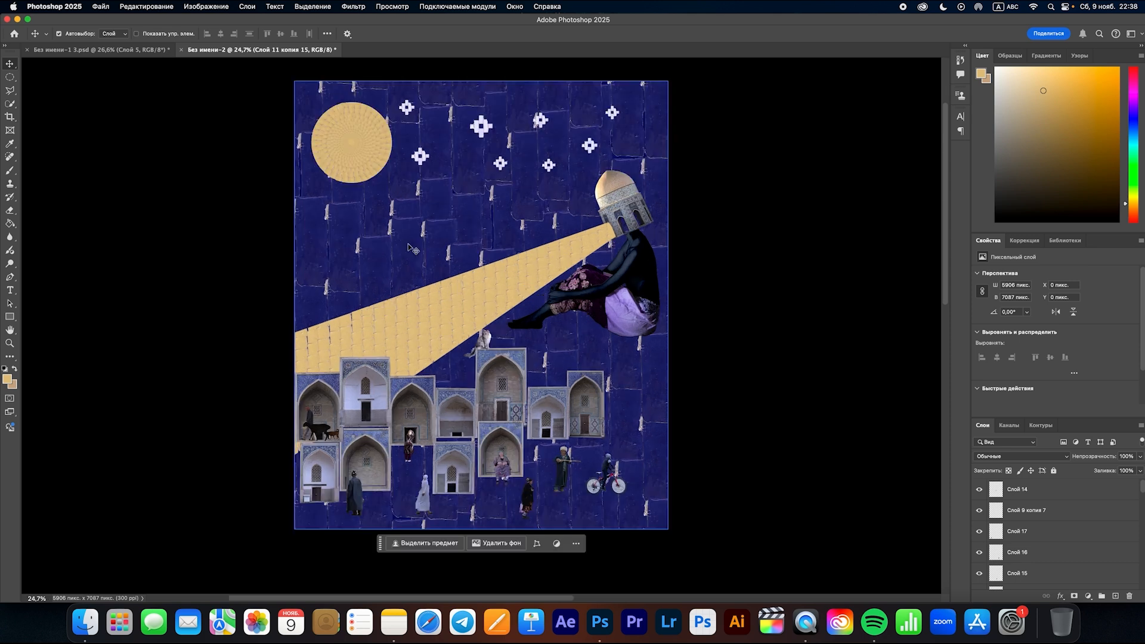
pyautogui.scroll(2, 451, 276)
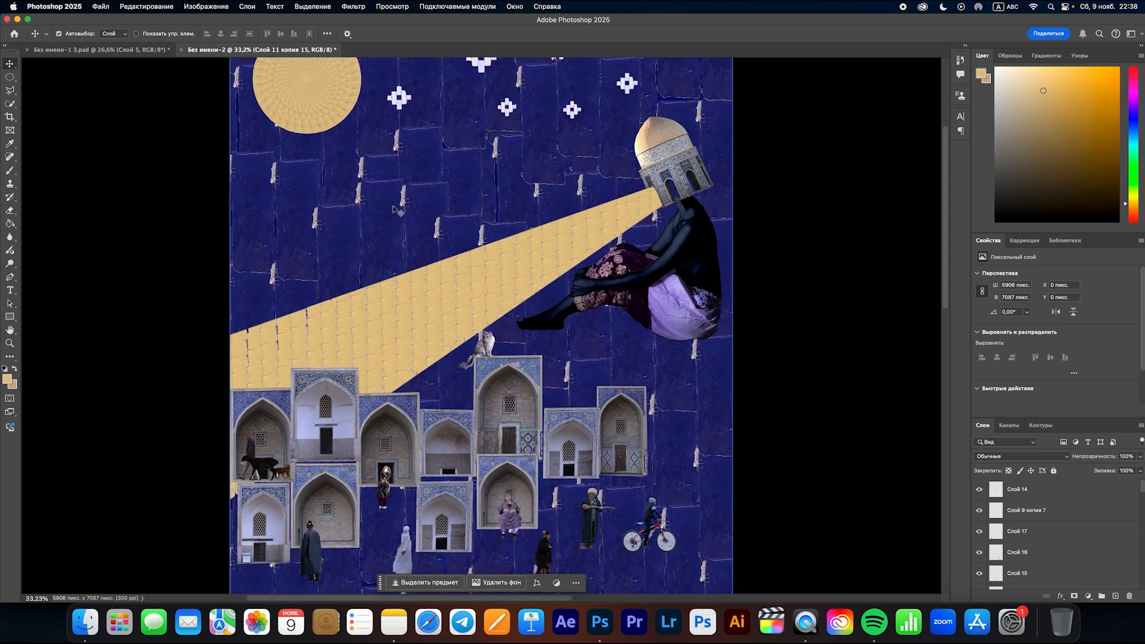
pyautogui.scroll(-2, 386, 204)
pyautogui.scroll(-1, 401, 241)
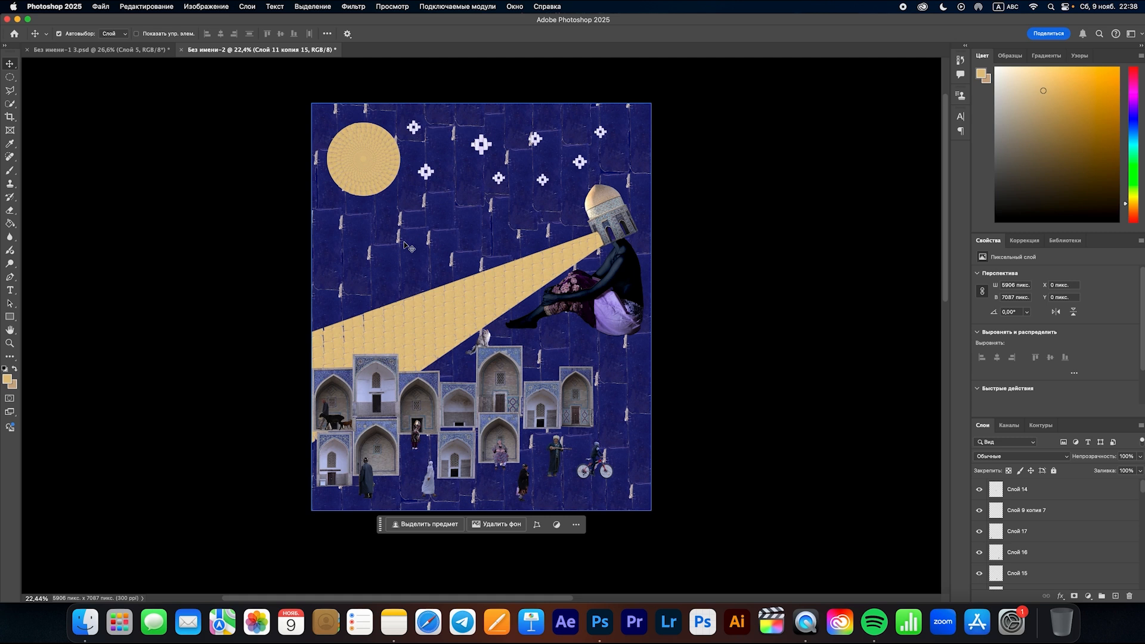
pyautogui.press('super+m')
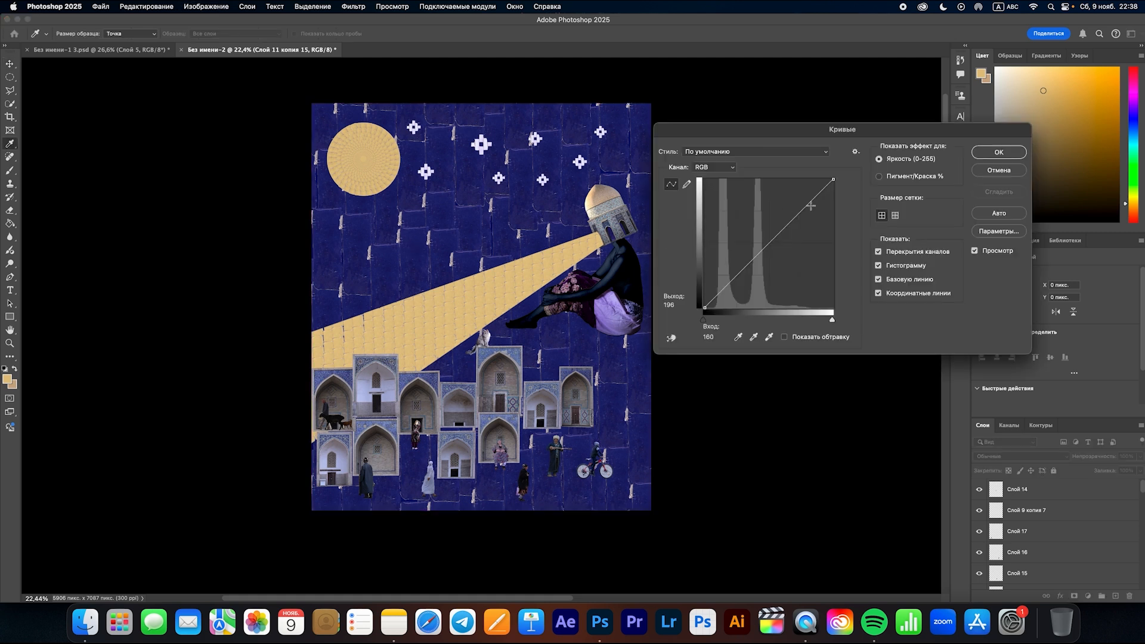
pyautogui.moveTo(804, 206); pyautogui.dragTo(807, 210)
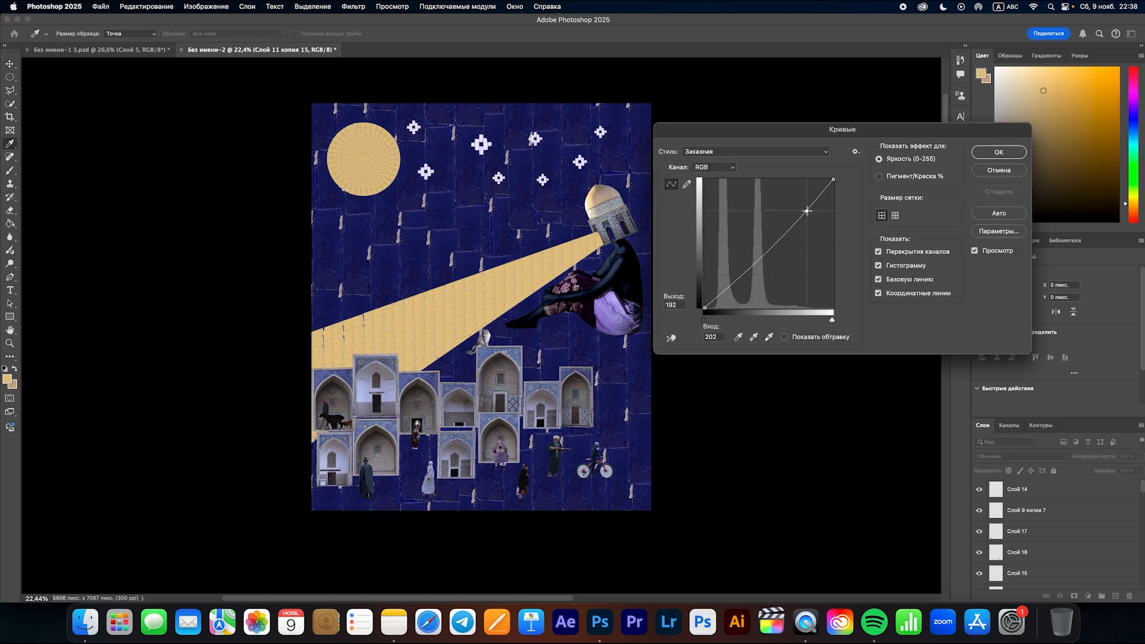
pyautogui.moveTo(769, 253)
pyautogui.mouseDown()
pyautogui.moveTo(764, 239)
pyautogui.moveTo(766, 254)
pyautogui.mouseUp()
pyautogui.click(784, 337)
pyautogui.click(784, 337)
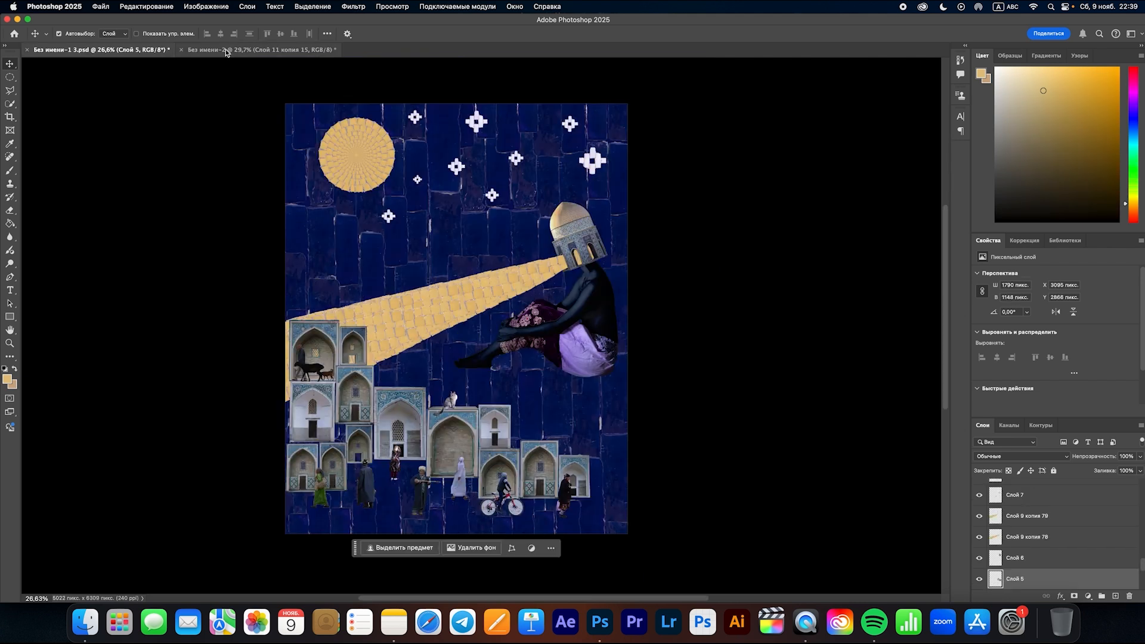
# - Switch to the Без имени-2 document, duplicate the moon, and move the copy over to the figure's dome
pyautogui.click(225, 49)
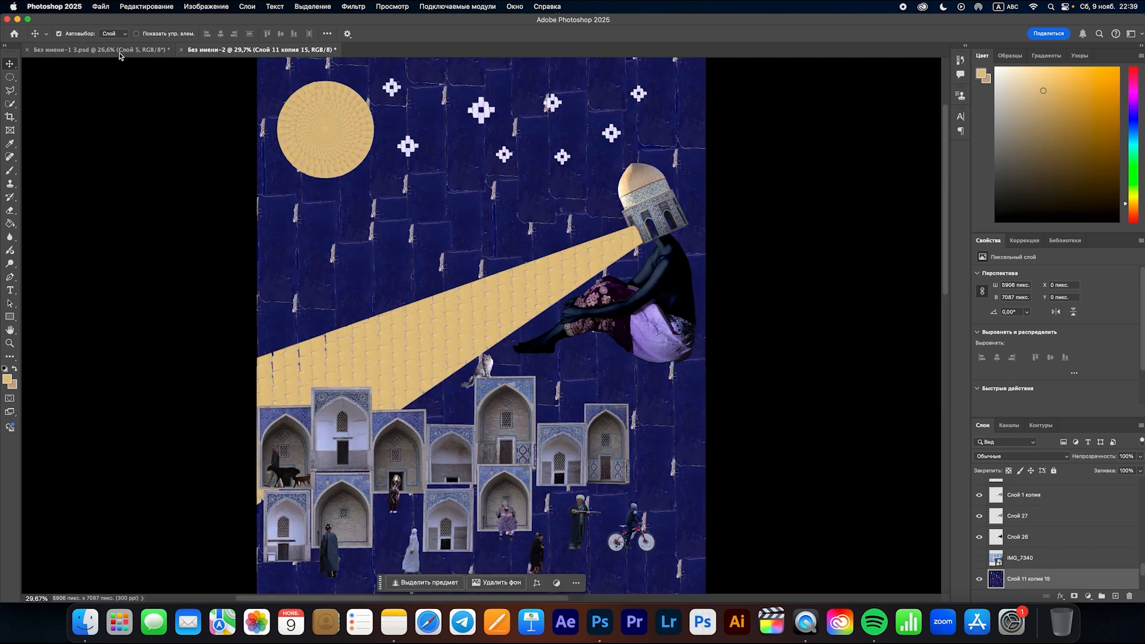
pyautogui.scroll(-3, 272, 229)
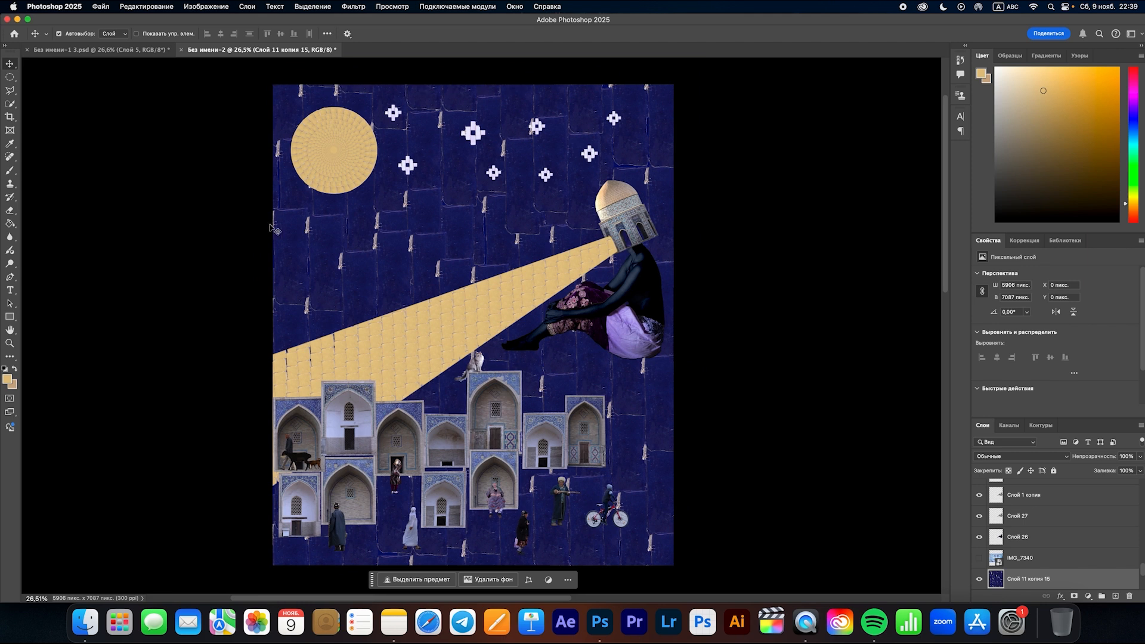
pyautogui.scroll(4, 619, 276)
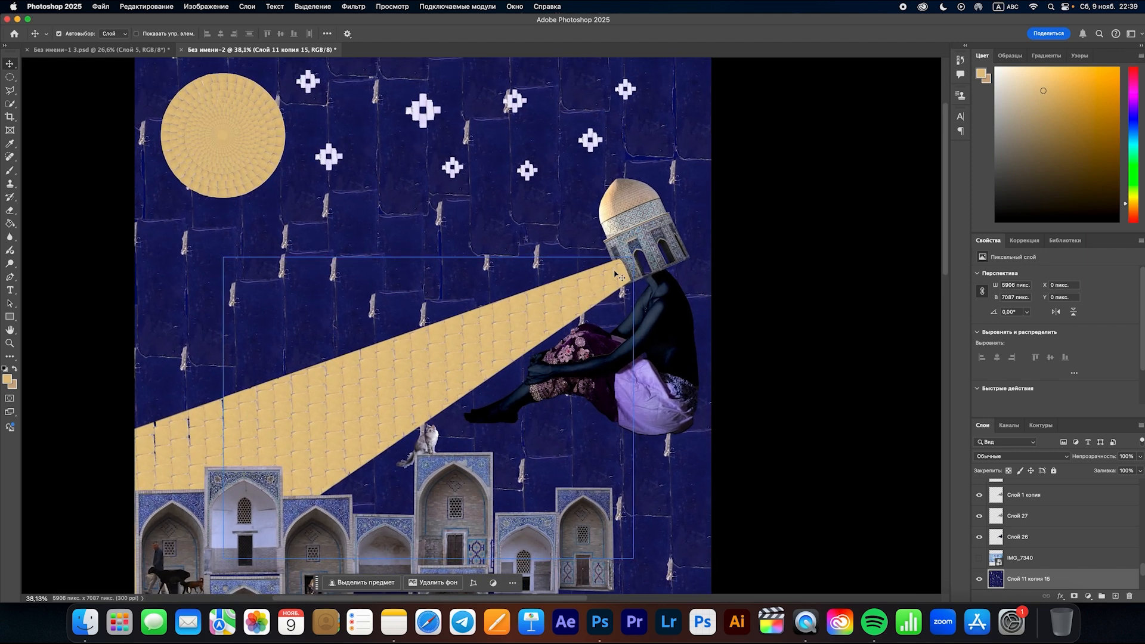
pyautogui.scroll(3, 101, 141)
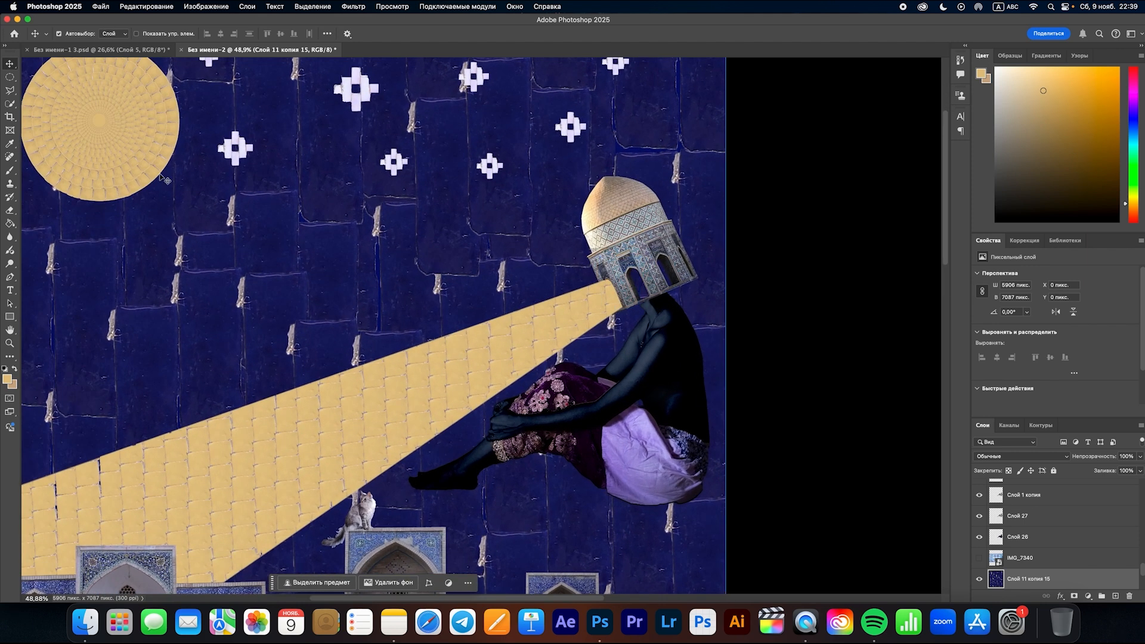
pyautogui.click(99, 140)
pyautogui.hscroll(-2, 102, 145)
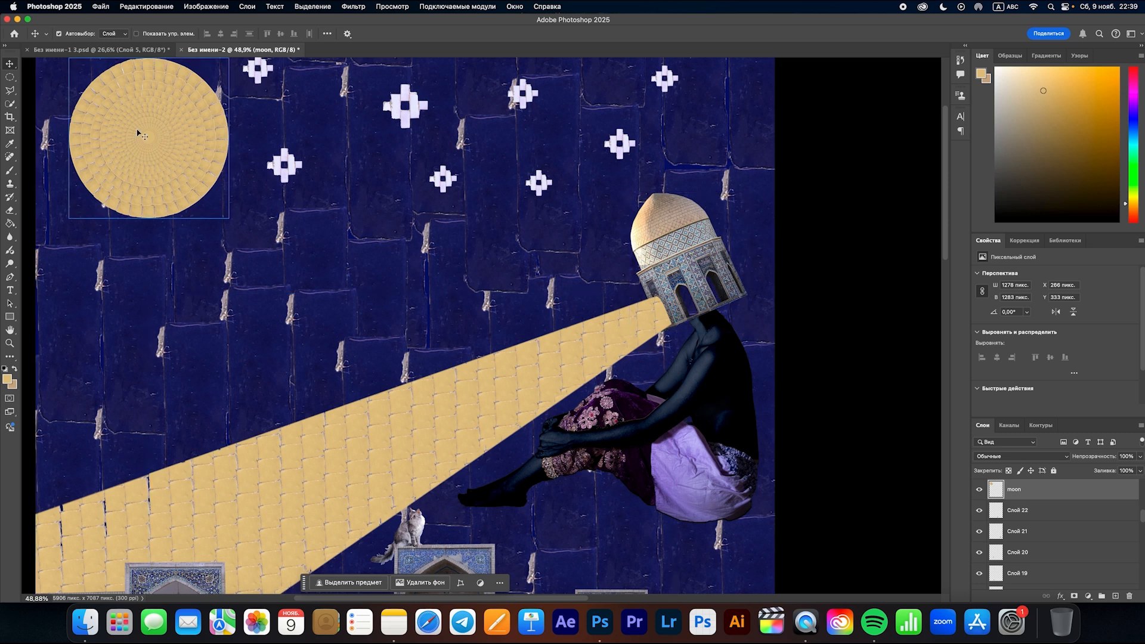
pyautogui.hotkey('ctrl', 'j')
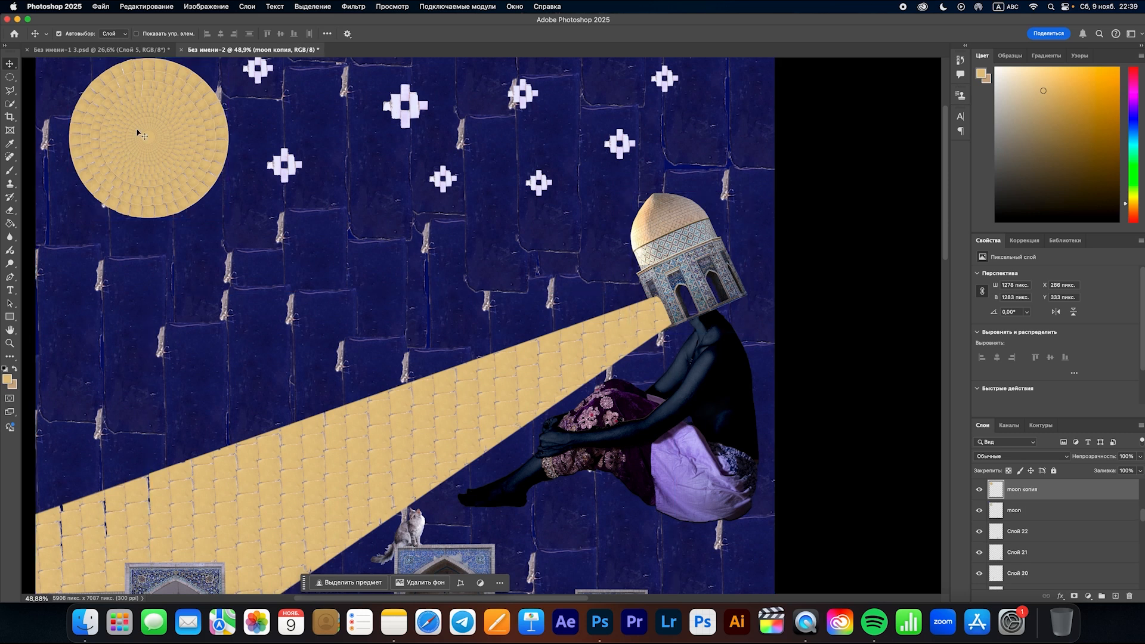
pyautogui.moveTo(142, 135); pyautogui.dragTo(606, 244)
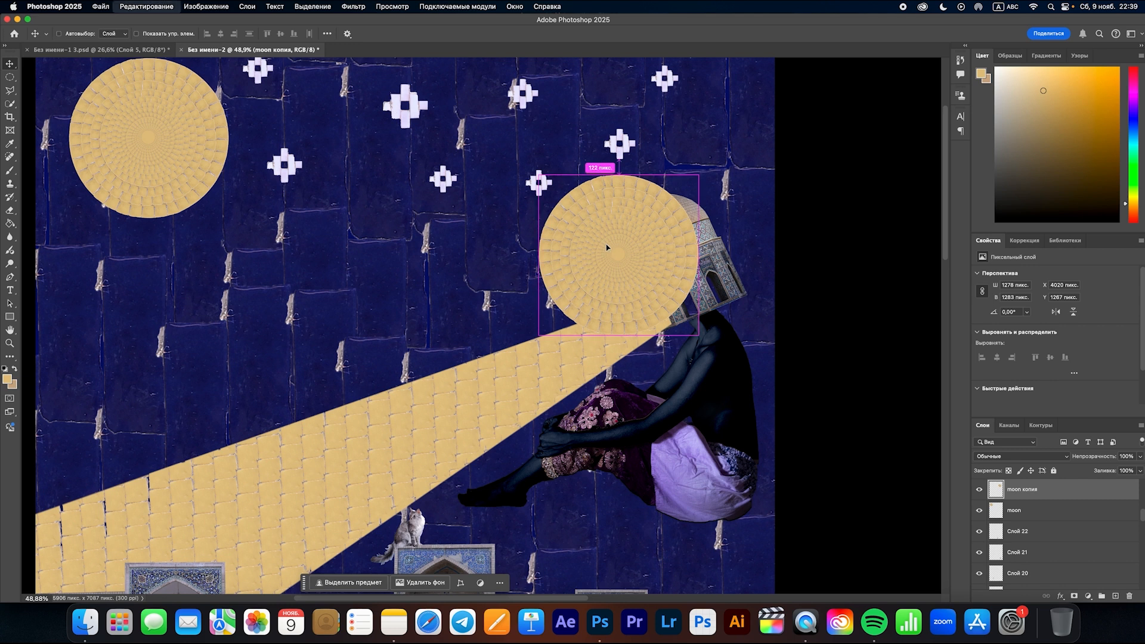
# - Shrink the moon copy to about 566 × 569 px and place it behind the dome's arches, with its layer directly above IMG_7340
pyautogui.hotkey('ctrl', 't')
pyautogui.moveTo(619, 335); pyautogui.dragTo(619, 263)
pyautogui.moveTo(613, 191); pyautogui.dragTo(694, 254)
pyautogui.press('Return')
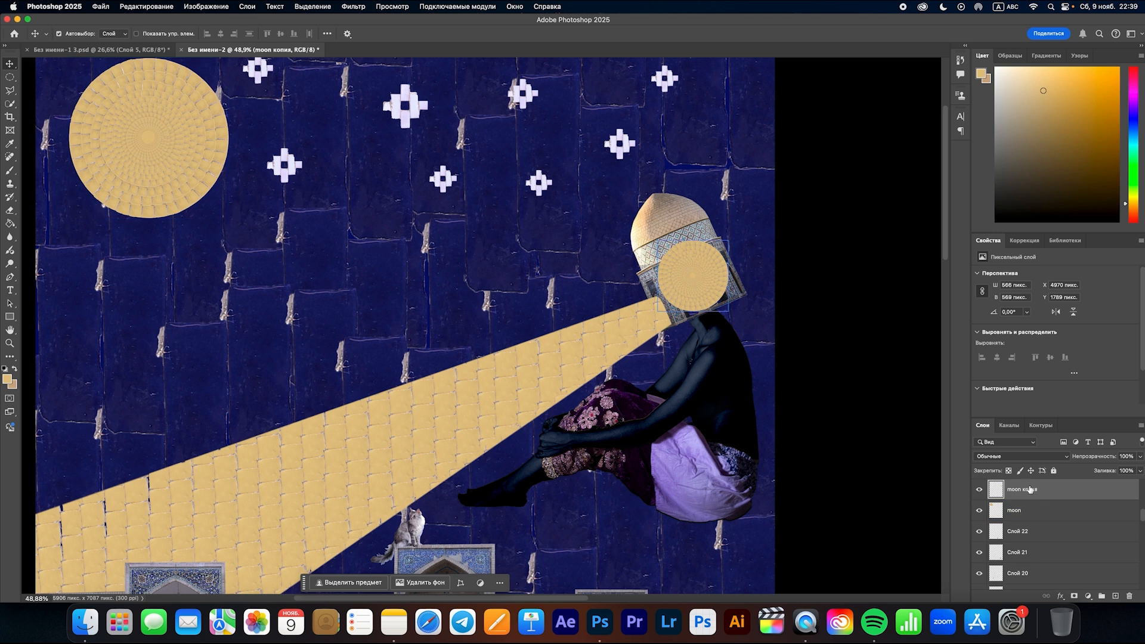
pyautogui.moveTo(1031, 489); pyautogui.dragTo(1032, 598)
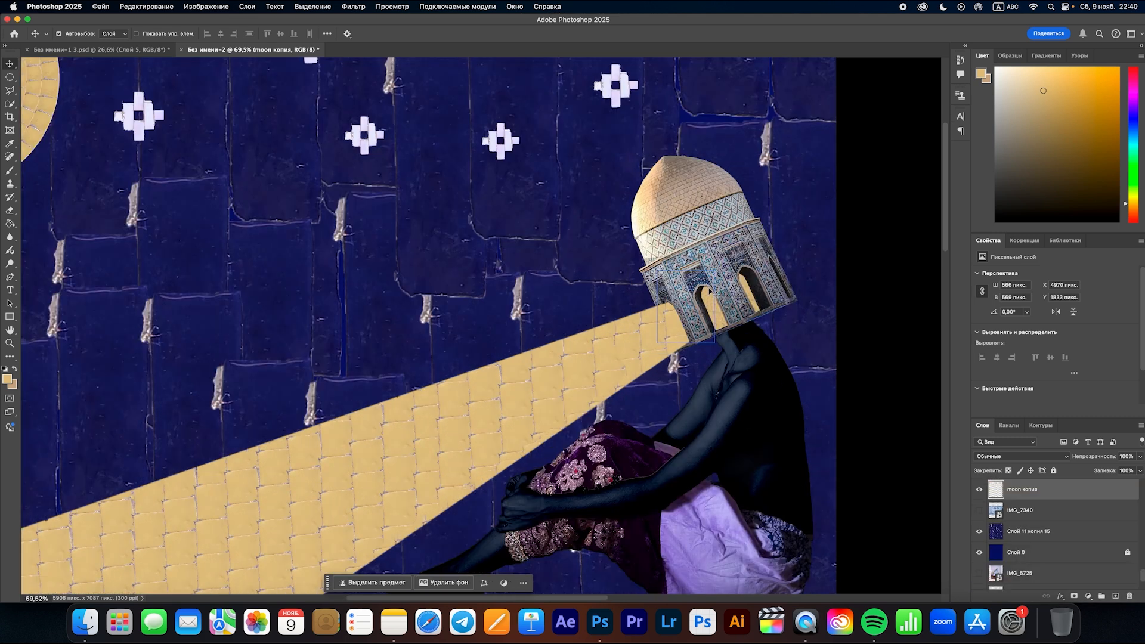
pyautogui.scroll(-3, 709, 291)
pyautogui.scroll(-4, 146, 247)
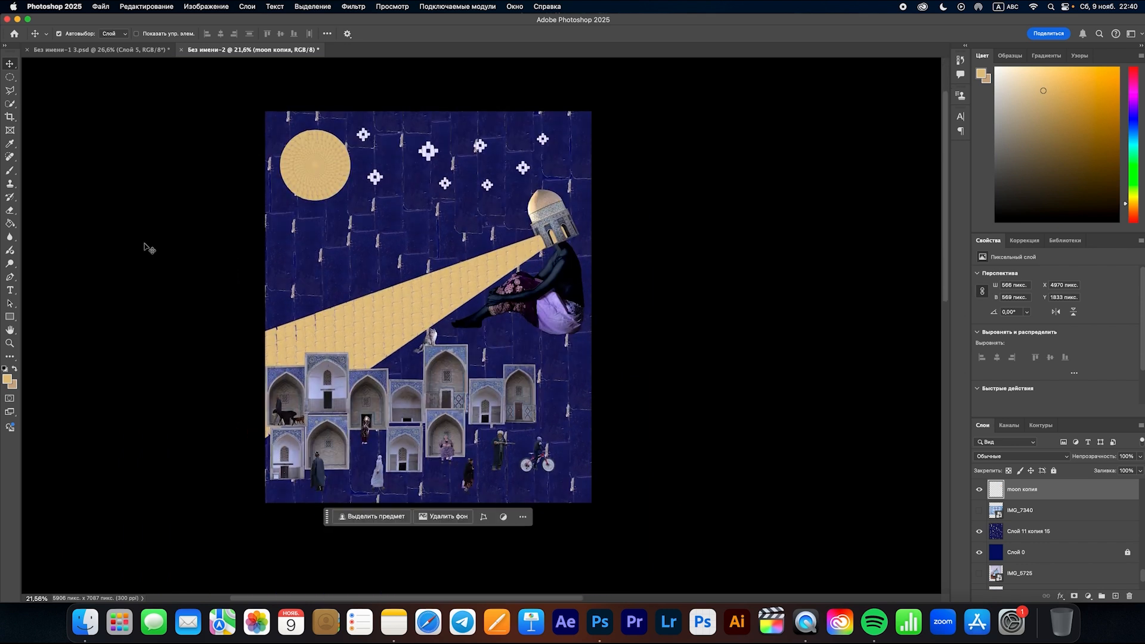
pyautogui.scroll(1, 146, 247)
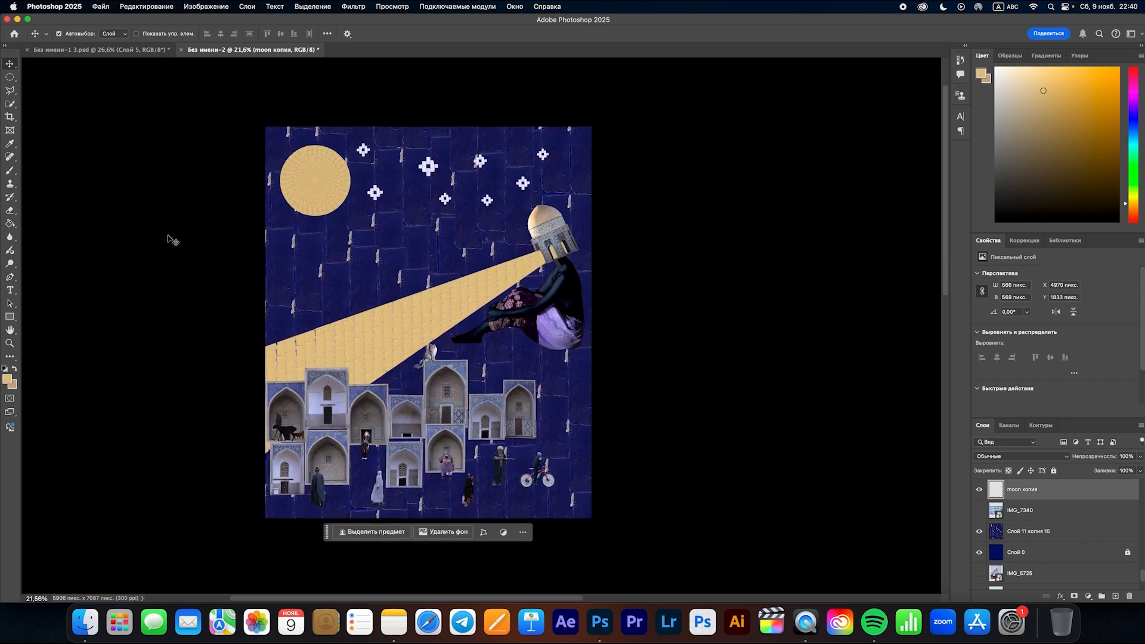
pyautogui.click(101, 6)
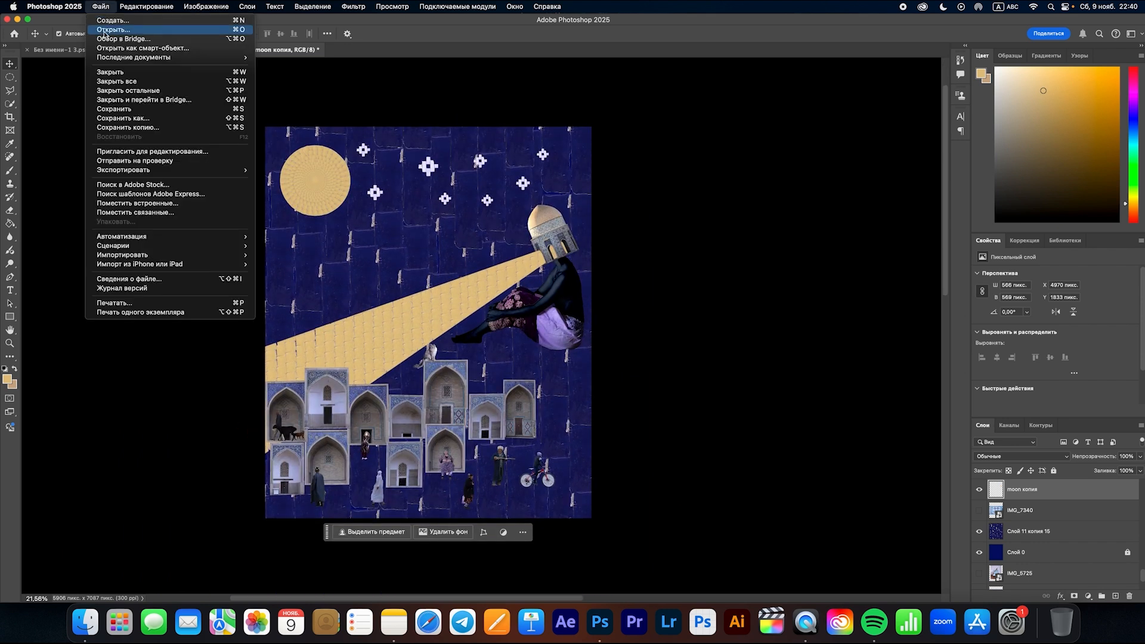
pyautogui.click(123, 113)
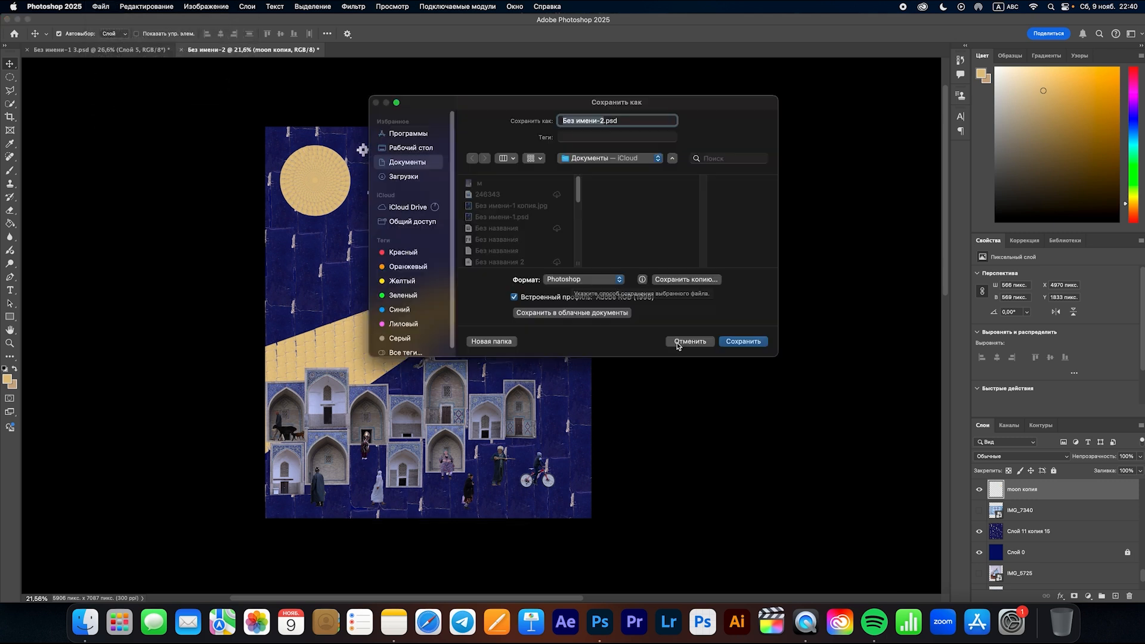
pyautogui.press('Escape')
pyautogui.click(102, 7)
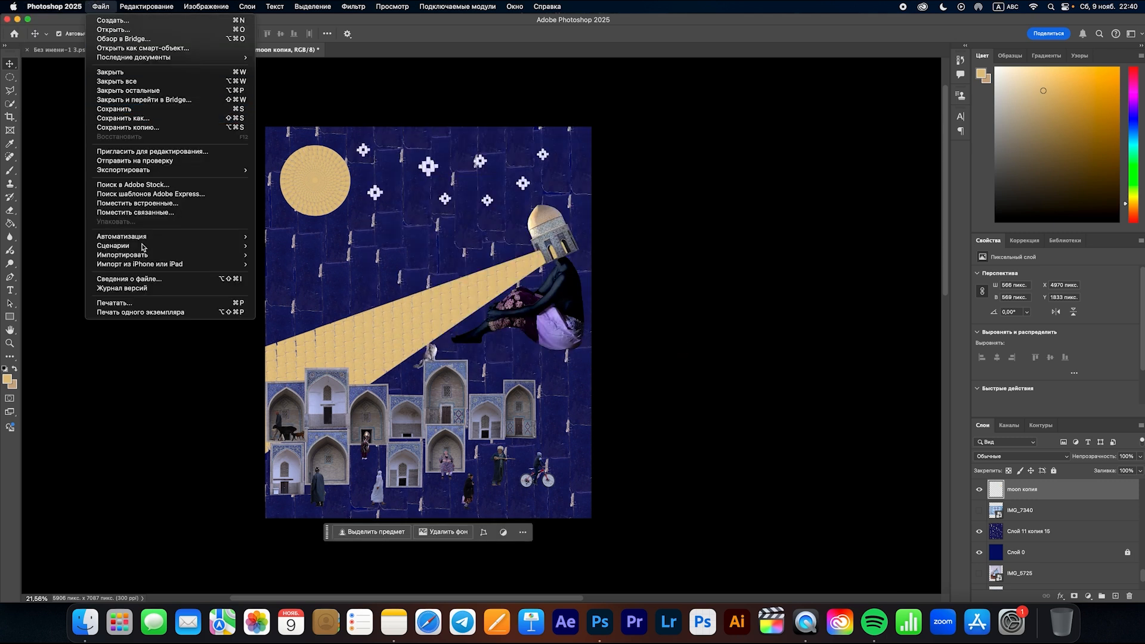
pyautogui.click(170, 463)
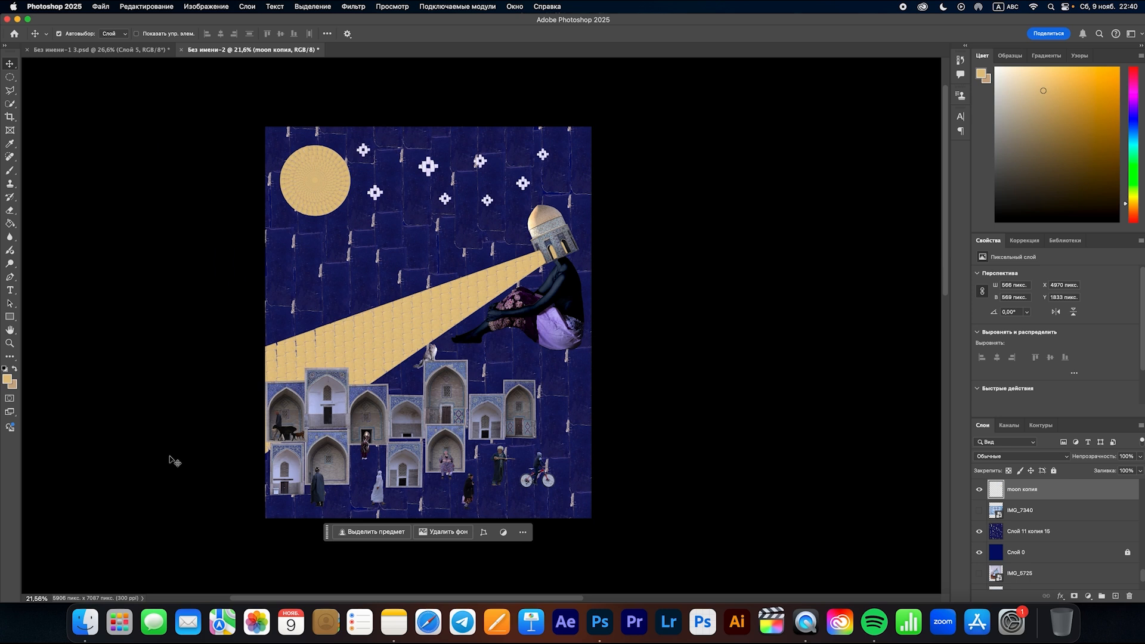
pyautogui.press('super+shift+s')
pyautogui.click(555, 280)
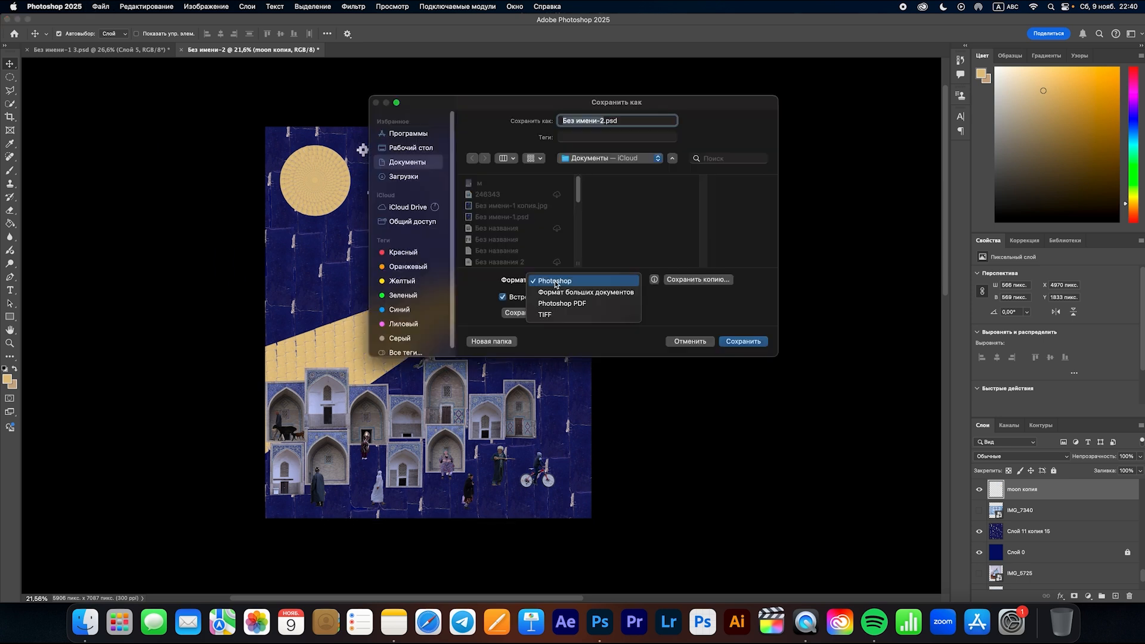
pyautogui.click(689, 343)
# - Save a copy of the collage in Photoshop format as lighthouse.psd in the Документы folder
pyautogui.press('alt+super+s')
pyautogui.click(549, 237)
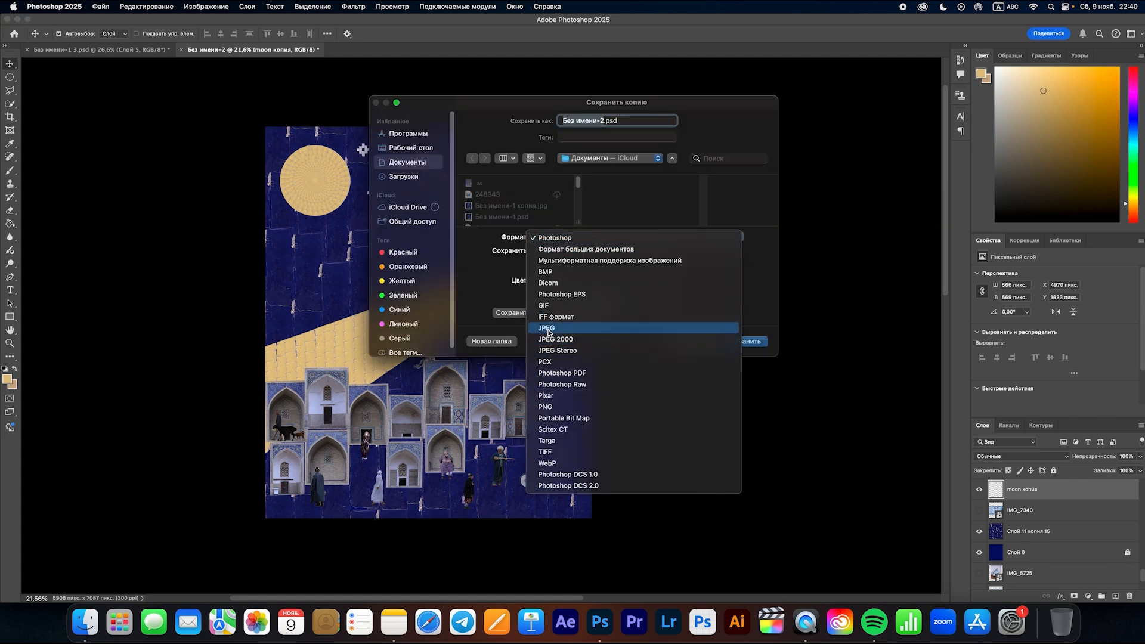
pyautogui.click(570, 238)
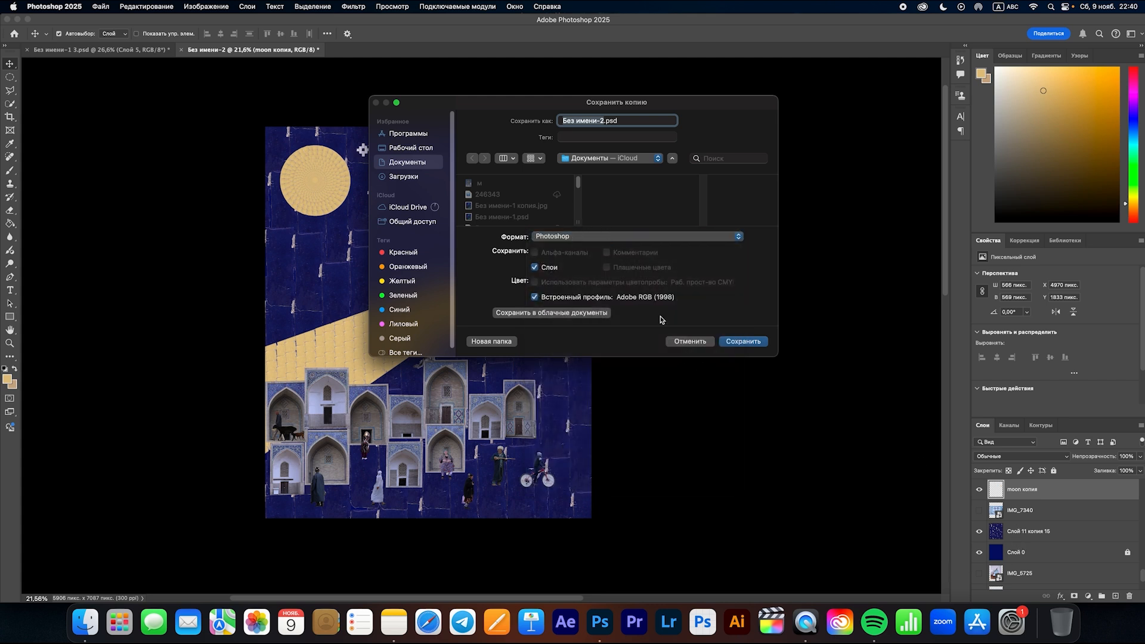
pyautogui.click(587, 240)
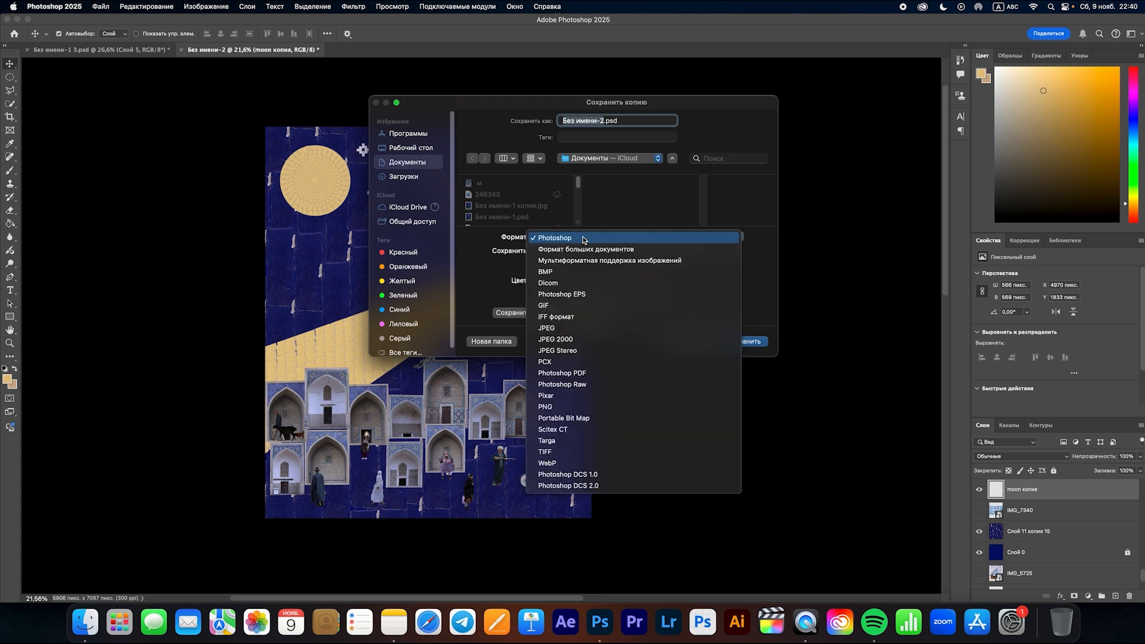
pyautogui.click(623, 211)
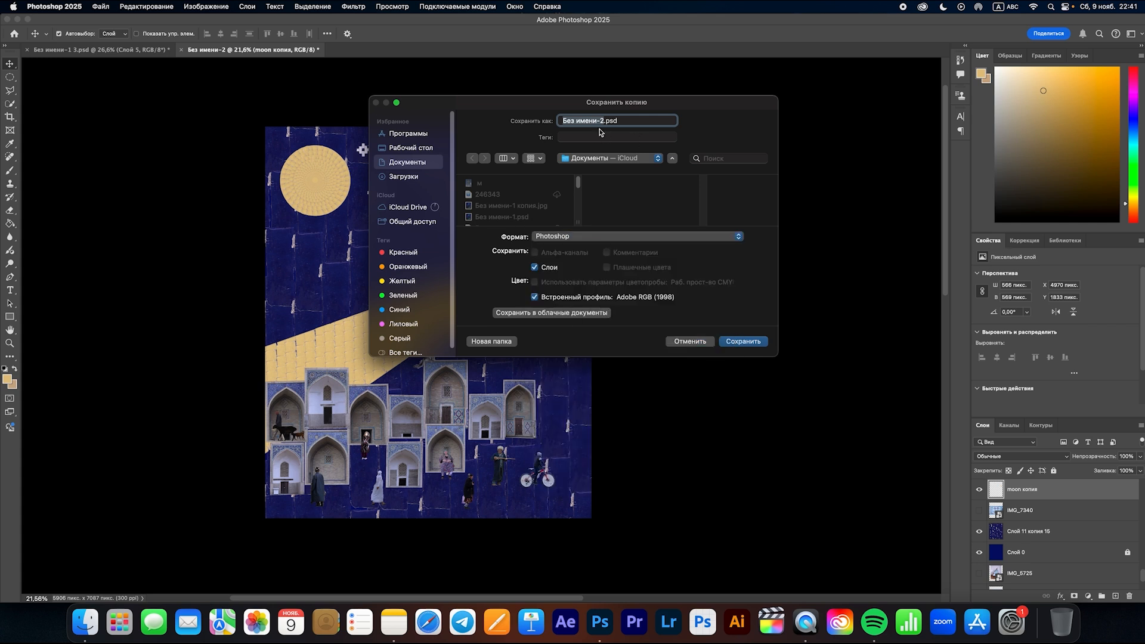
pyautogui.write('I')
pyautogui.press('Return')
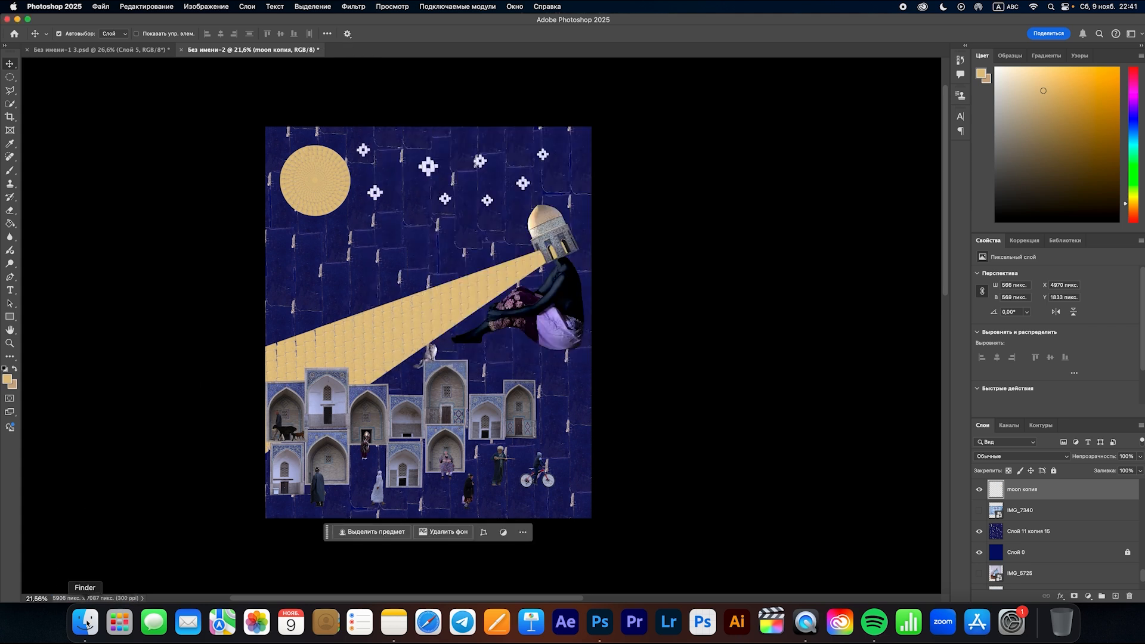
# - Switch to Finder, preview lighthouse.psd from the Документы folder, and examine its portals and people up close
pyautogui.click(86, 624)
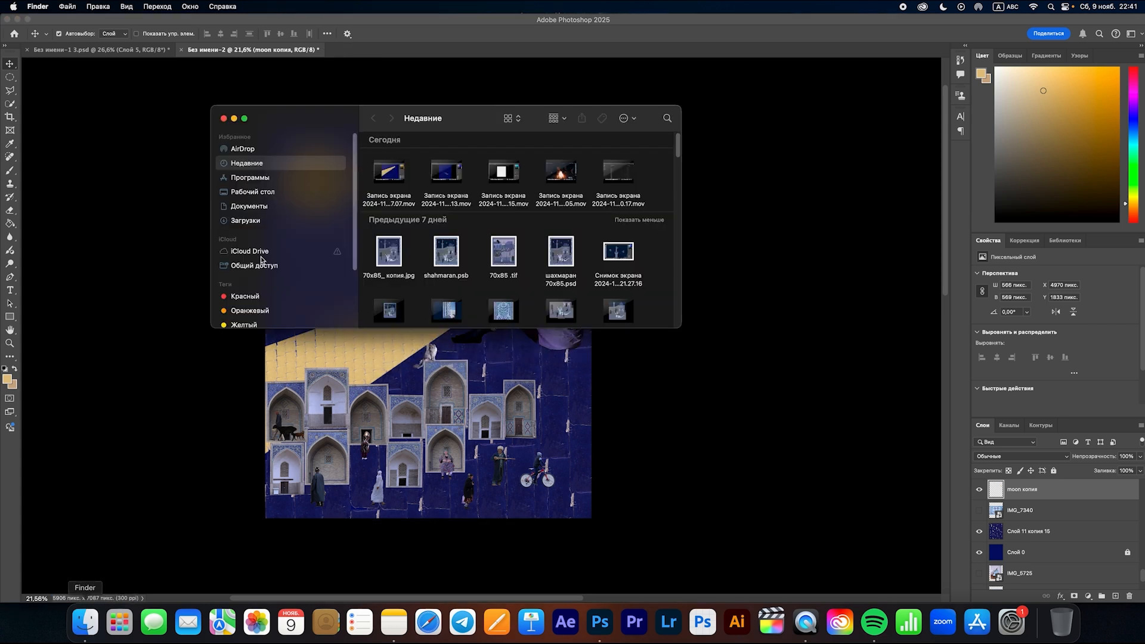
pyautogui.click(267, 208)
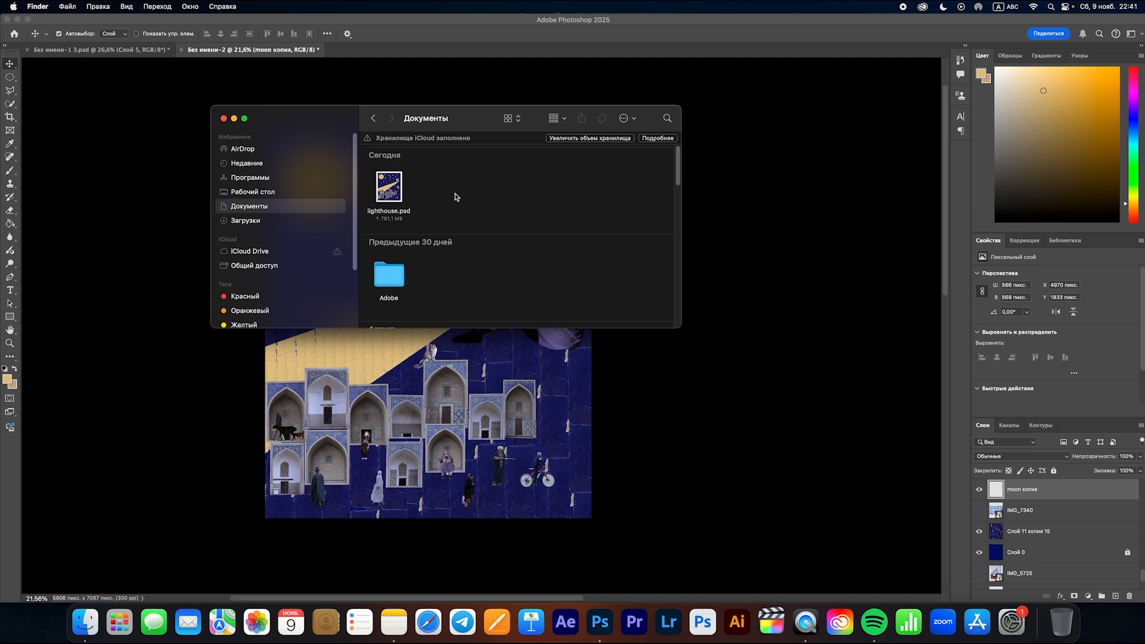
pyautogui.click(389, 186)
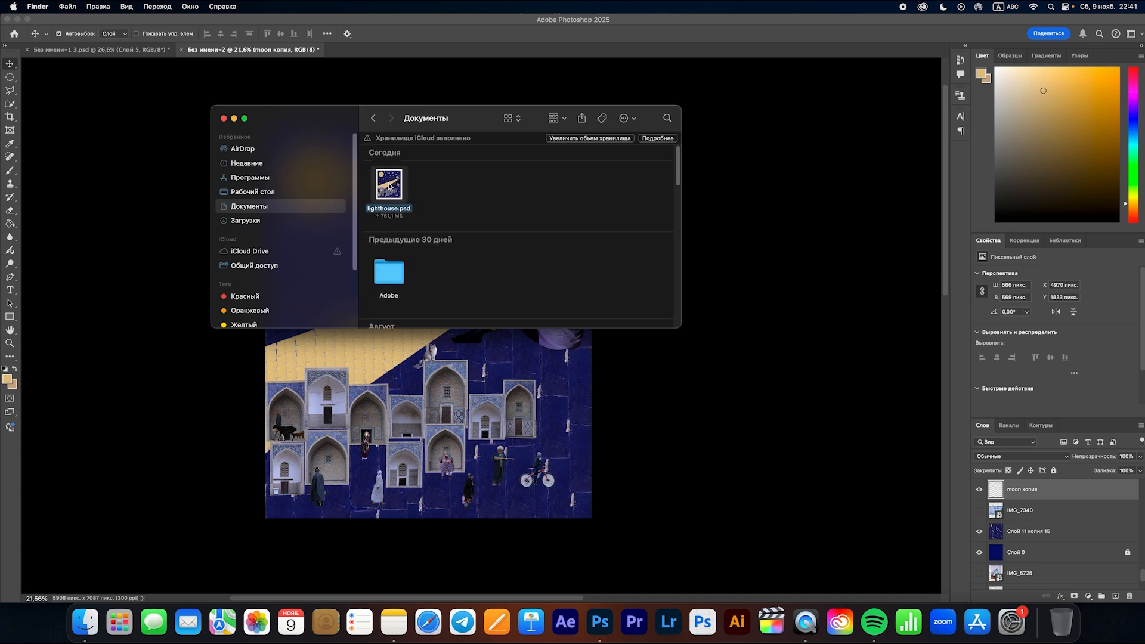
pyautogui.press('space')
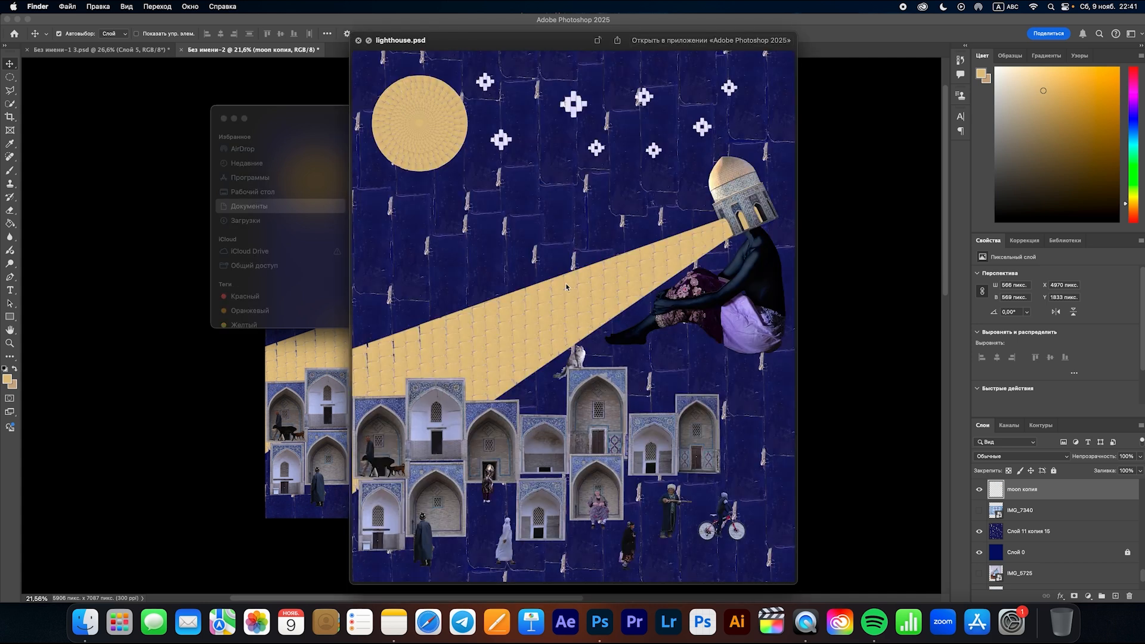
pyautogui.scroll(5, 593, 375)
pyautogui.scroll(-3, 593, 375)
pyautogui.hscroll(3, 593, 375)
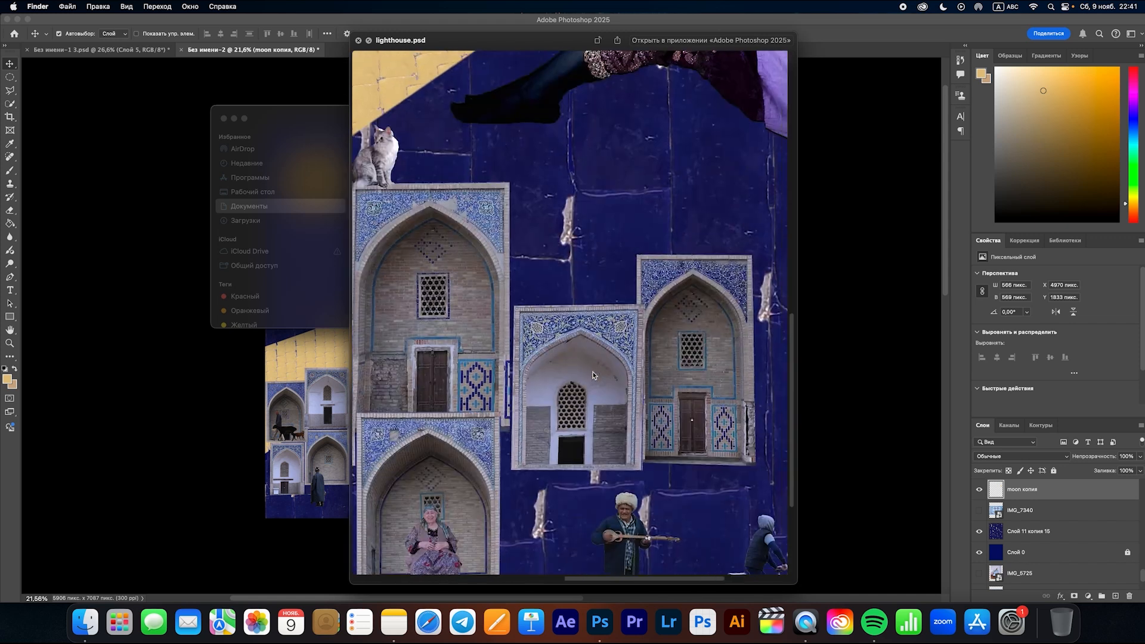
pyautogui.scroll(-5, 593, 375)
pyautogui.hscroll(2, 592, 375)
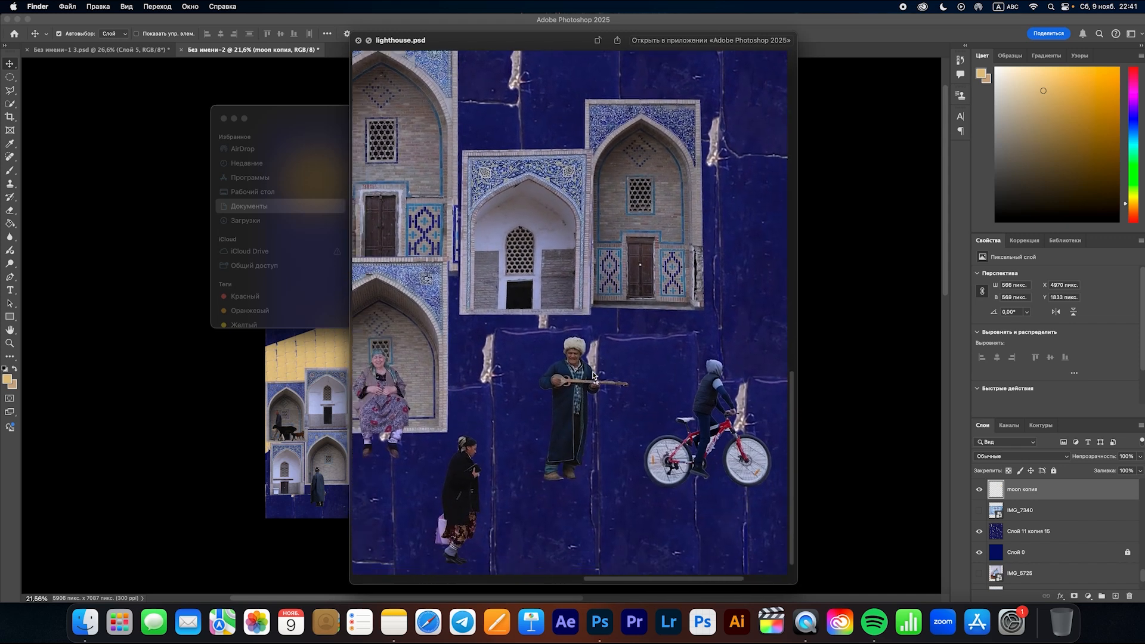
pyautogui.hscroll(-4, 593, 375)
pyautogui.scroll(-1, 592, 375)
pyautogui.hscroll(-2, 593, 375)
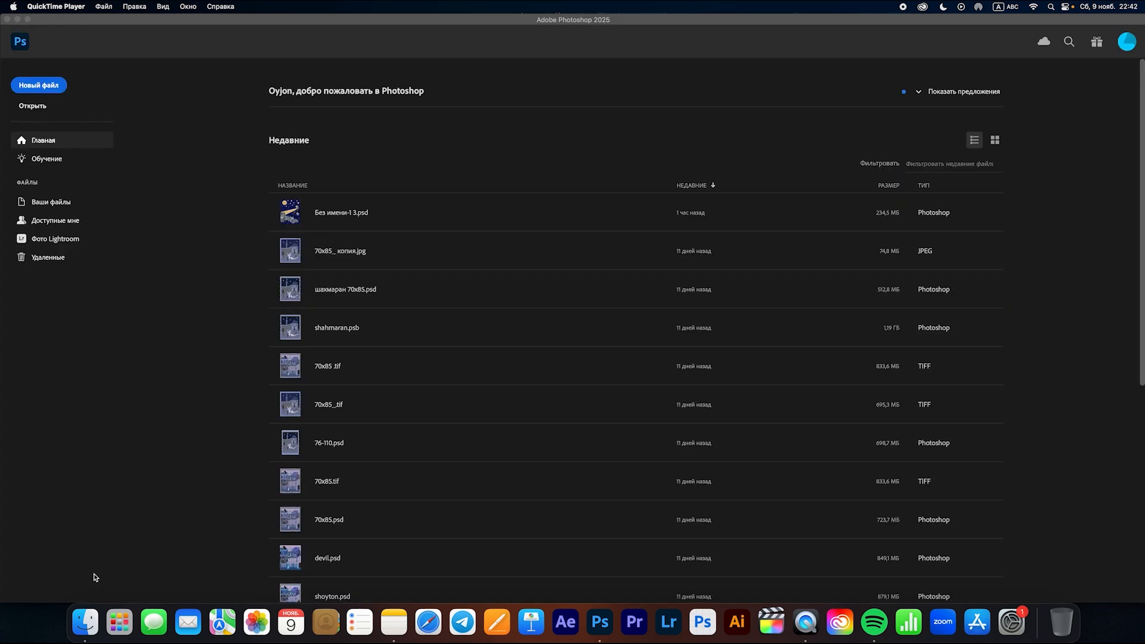
# - Open дарующая жизнь.psd in Photoshop from the lifegiving folder on the desktop
pyautogui.click(85, 622)
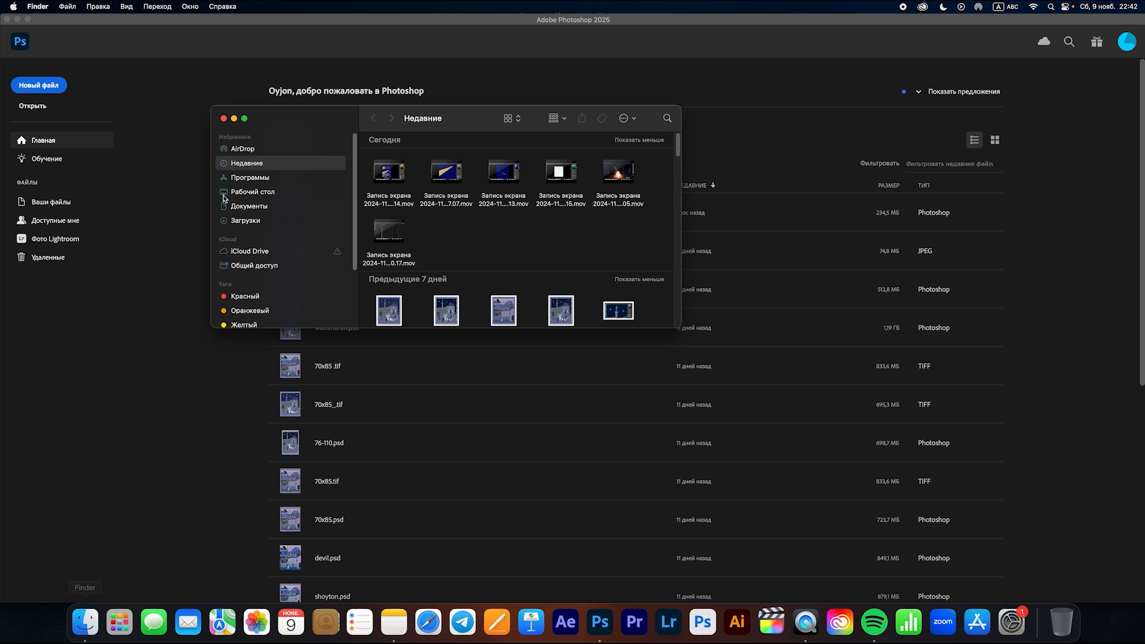
pyautogui.click(261, 192)
pyautogui.scroll(-6, 436, 221)
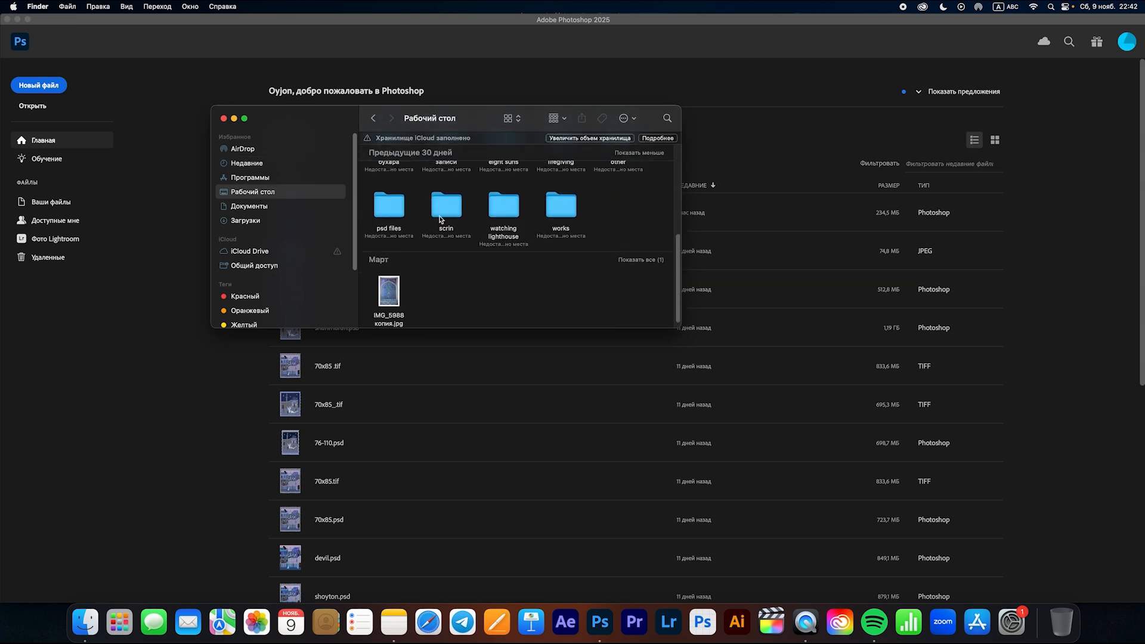
pyautogui.scroll(3, 453, 229)
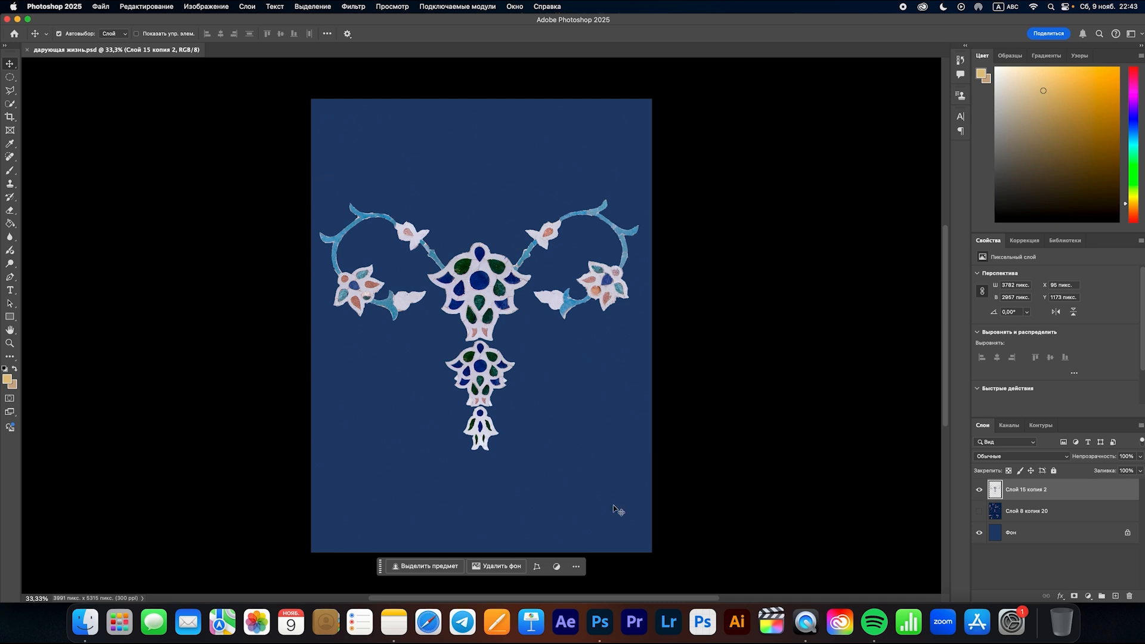
# - Examine the assembled floral ornament in дарующая жизнь.psd and preview its source photo IMG_7492.JPG in Finder
pyautogui.scroll(5, 506, 304)
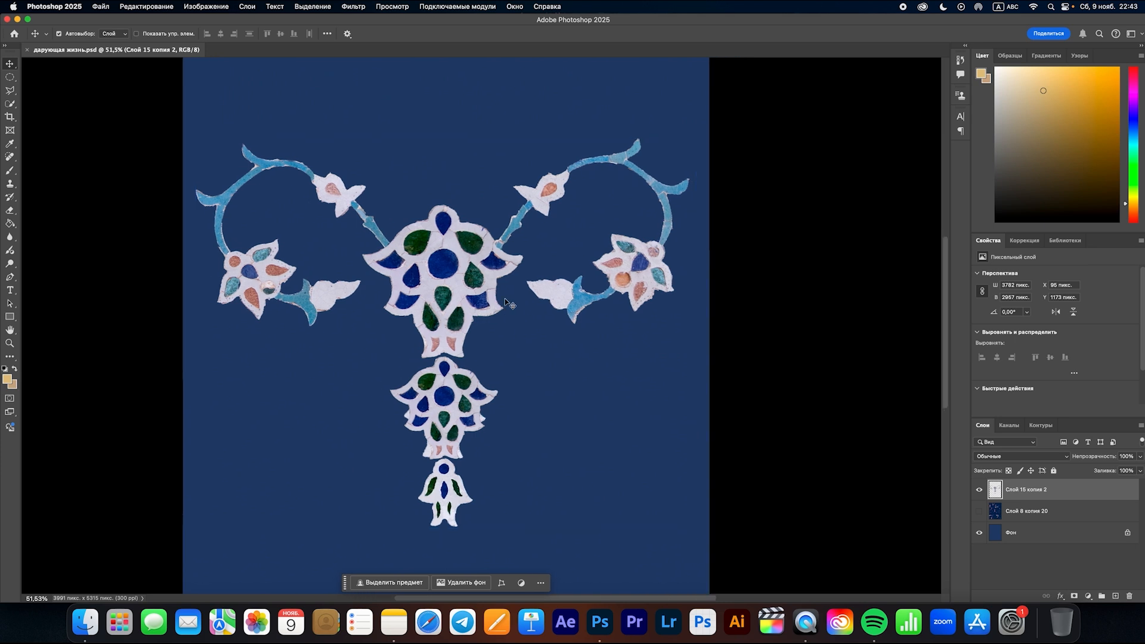
pyautogui.scroll(3, 481, 304)
pyautogui.scroll(-3, 481, 304)
pyautogui.scroll(1, 386, 300)
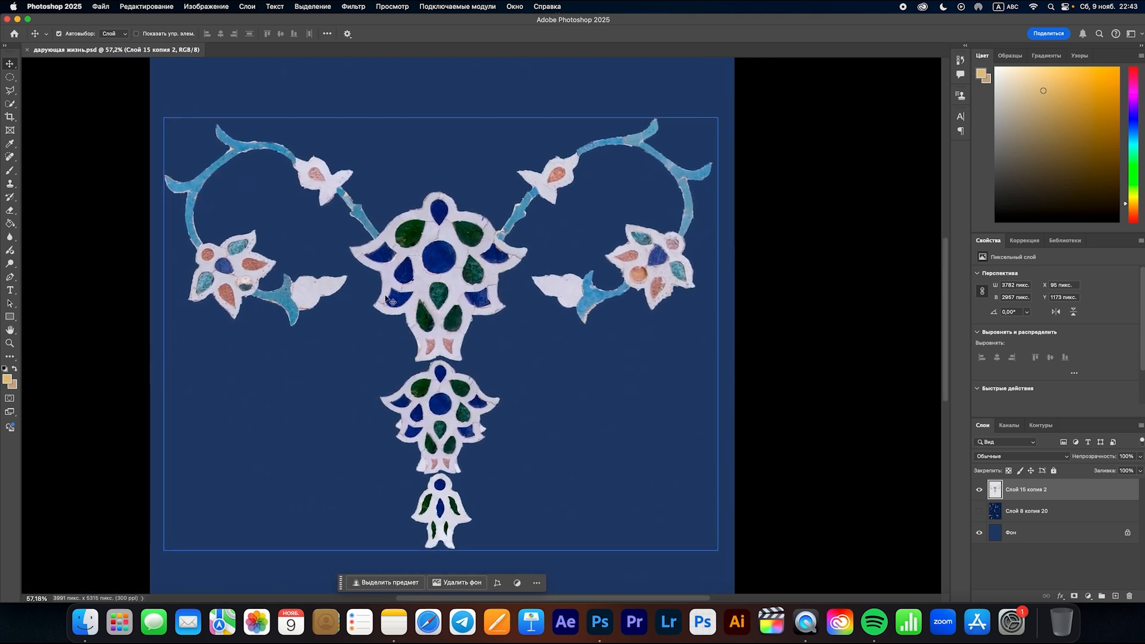
pyautogui.scroll(-1, 216, 276)
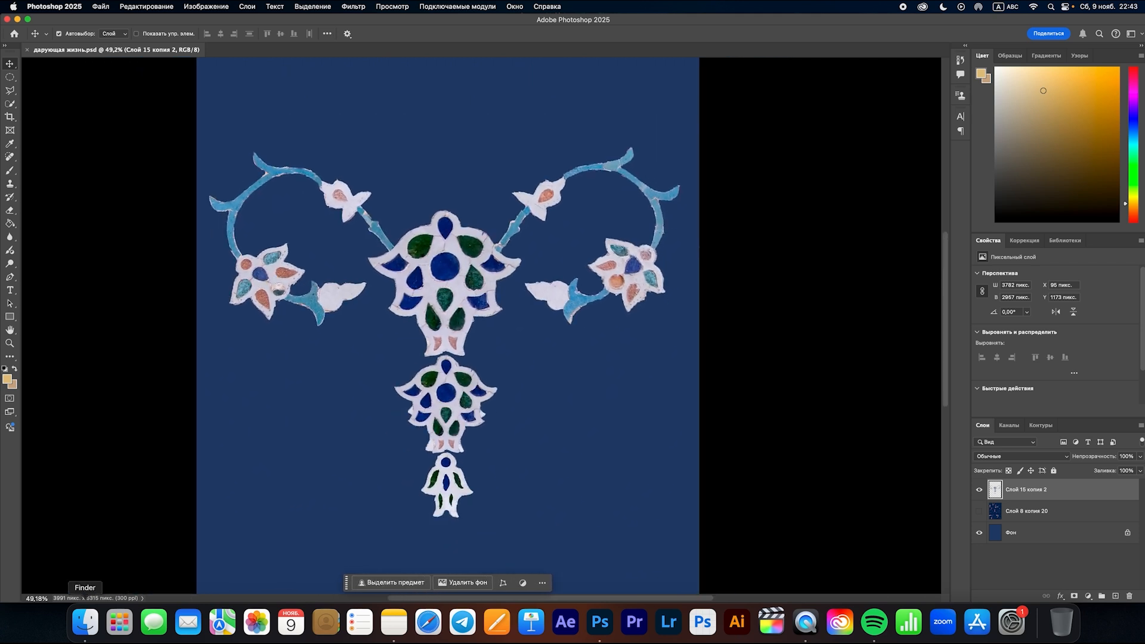
pyautogui.click(82, 635)
pyautogui.click(451, 169)
pyautogui.press('space')
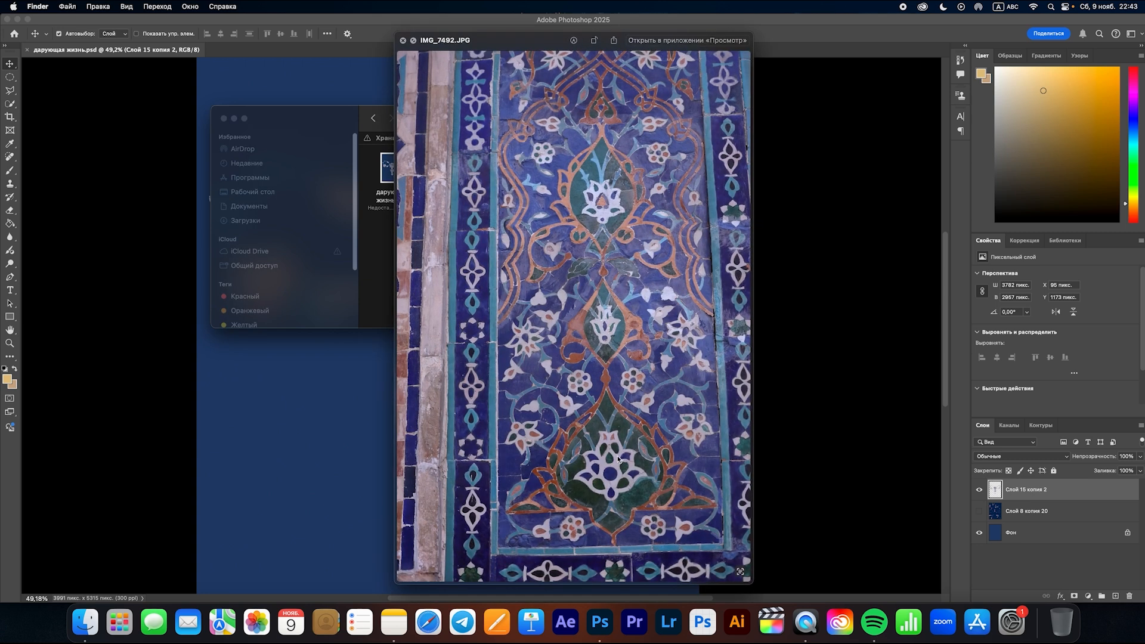
pyautogui.scroll(3, 618, 459)
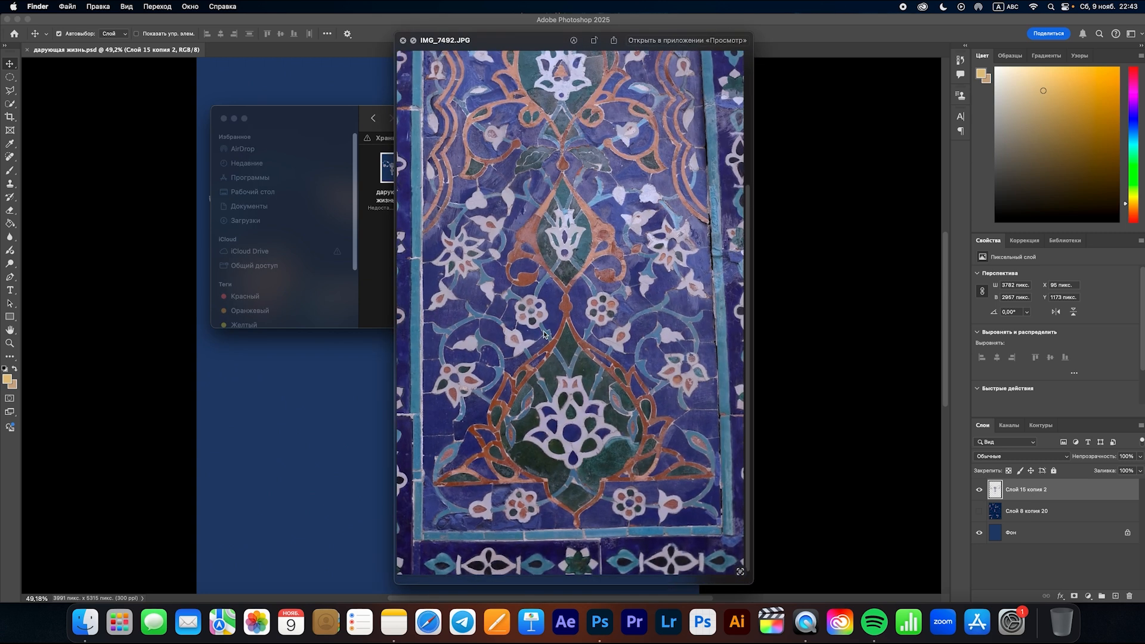
pyautogui.press('space')
# - Create a new document from the recent 50 x 60 cm, 300 ppi preset
pyautogui.click(100, 7)
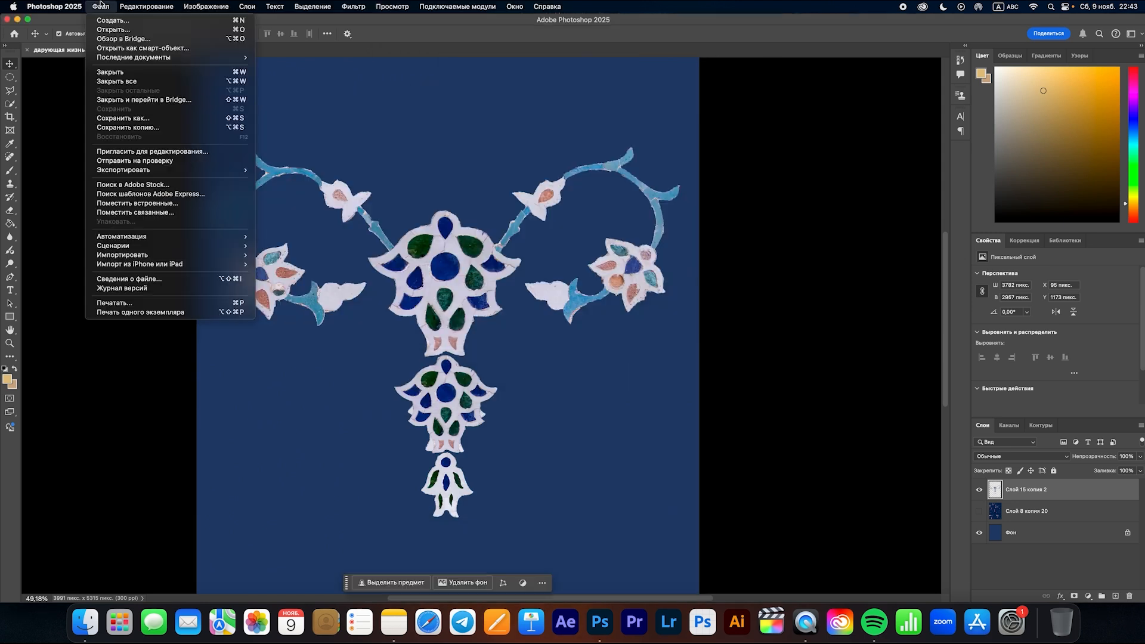
pyautogui.click(107, 23)
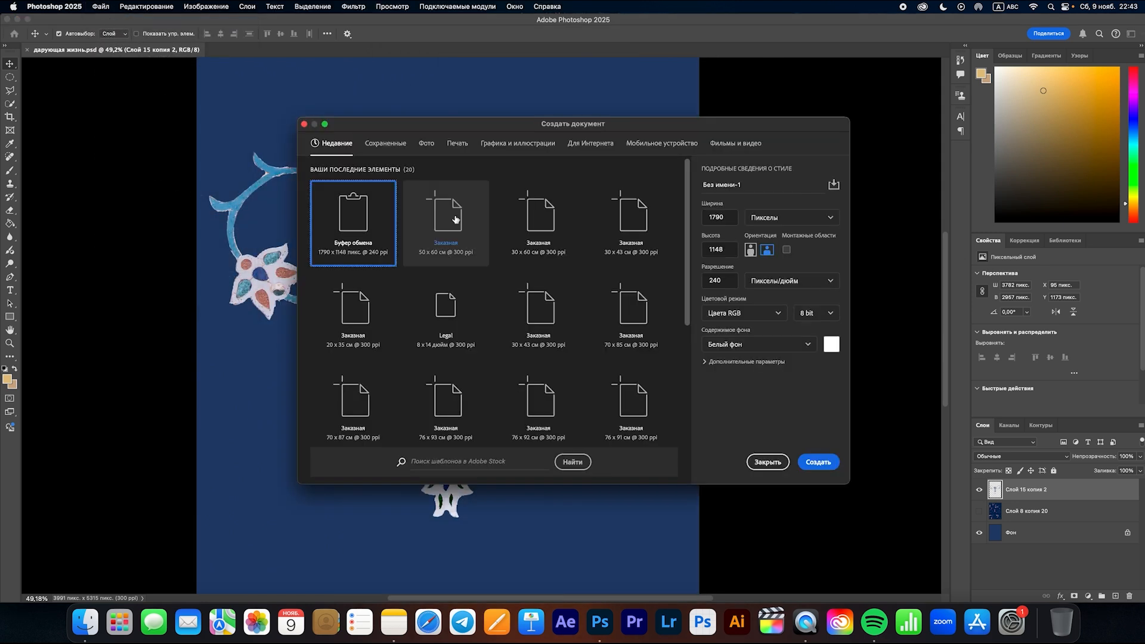
pyautogui.click(820, 459)
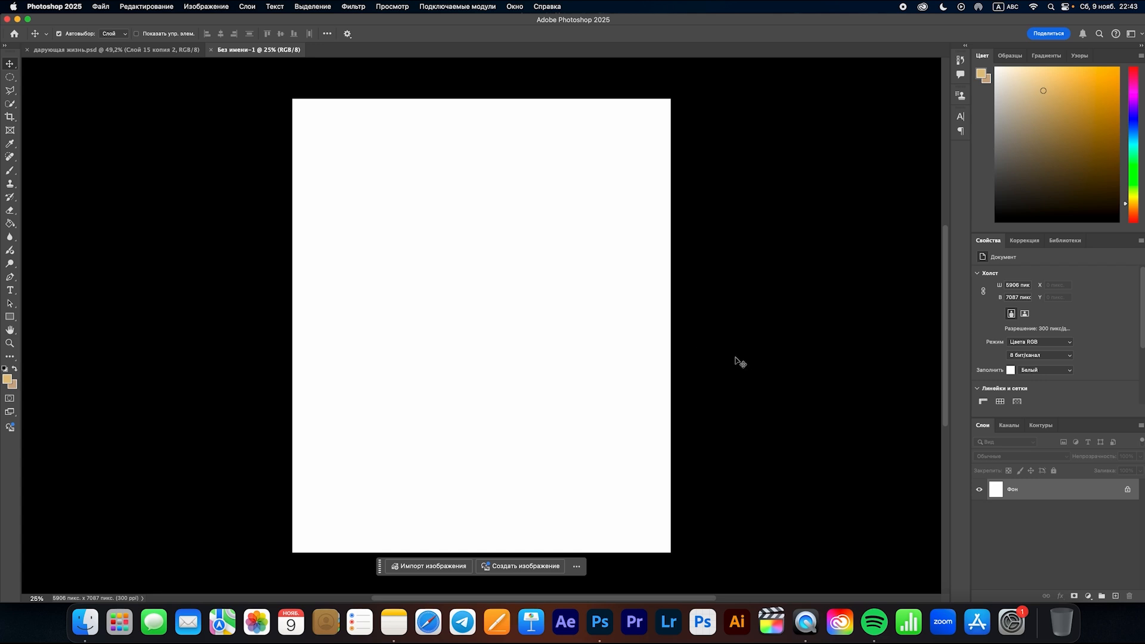
# - Set the foreground color to a saturated medium blue and fill the white background with it
pyautogui.click(7, 379)
pyautogui.moveTo(581, 356); pyautogui.dragTo(582, 348)
pyautogui.click(578, 353)
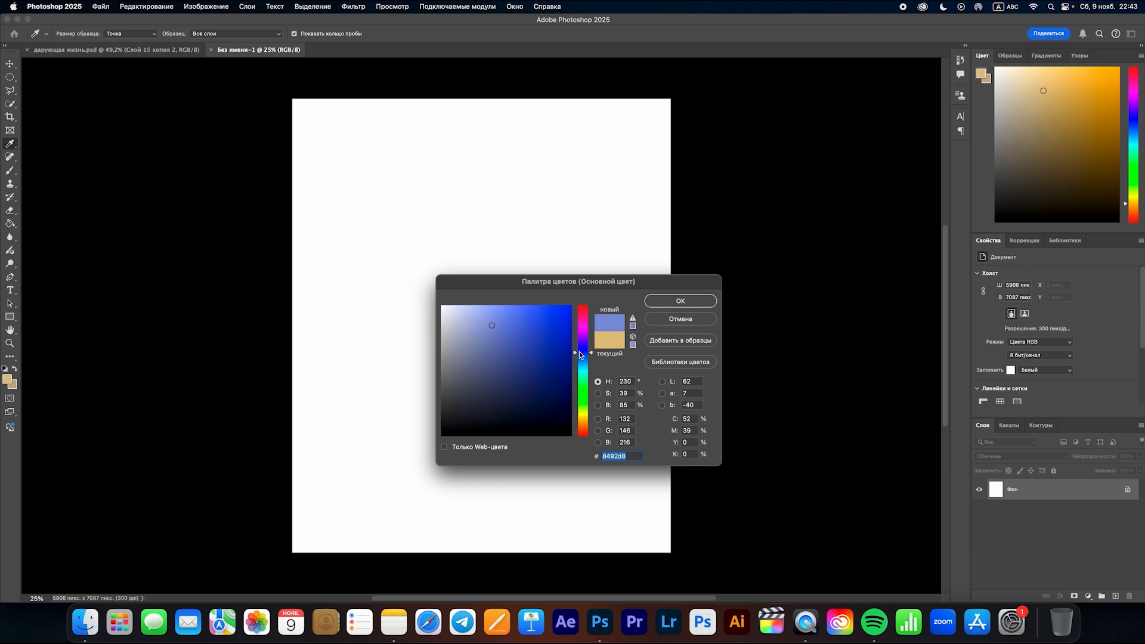
pyautogui.click(529, 336)
pyautogui.press('Return')
# - Place IMG_7492.JPG from the lifegiving folder into the blue document and check дарующая жизнь.psd as a reference
pyautogui.click(85, 622)
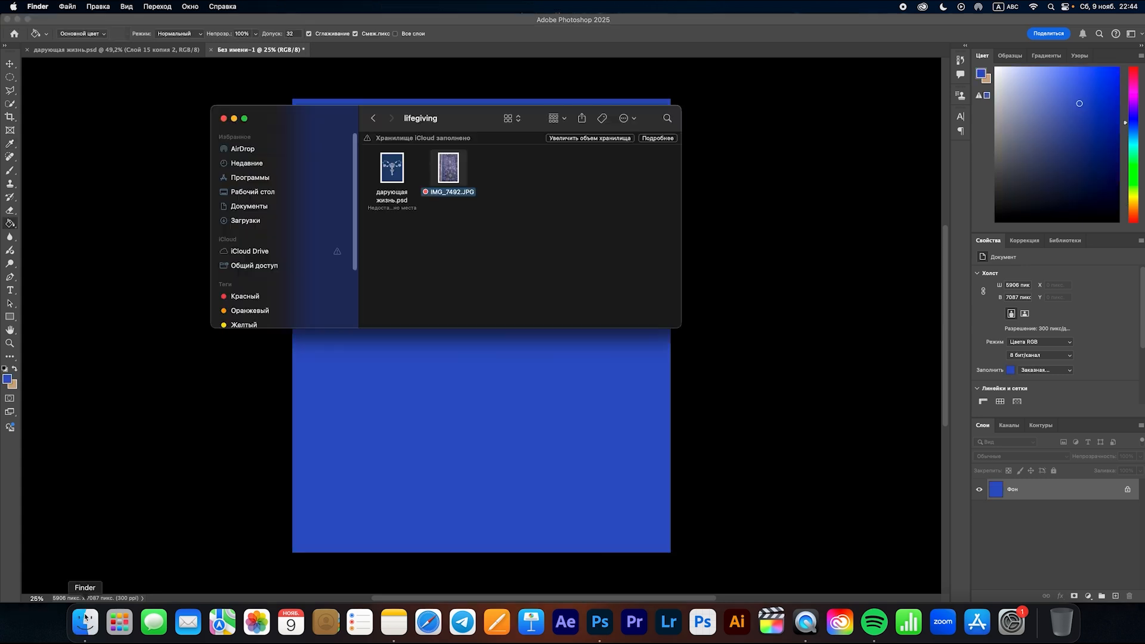
pyautogui.moveTo(448, 170); pyautogui.dragTo(470, 352)
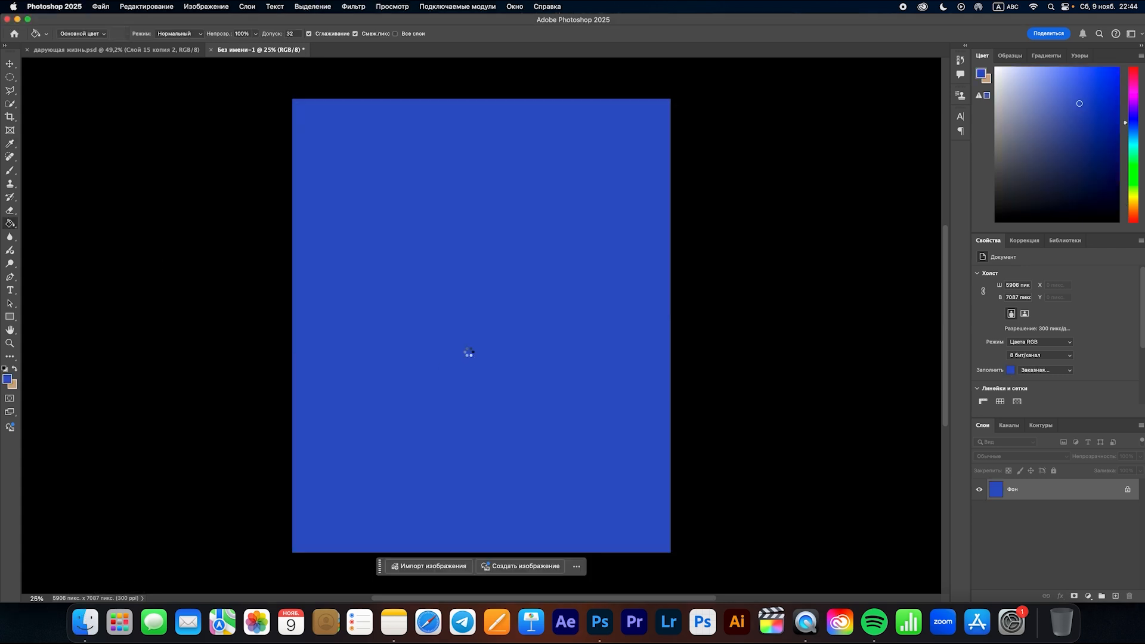
pyautogui.scroll(3, 554, 298)
pyautogui.scroll(-2, 553, 298)
pyautogui.scroll(2, 553, 298)
pyautogui.scroll(-1, 553, 298)
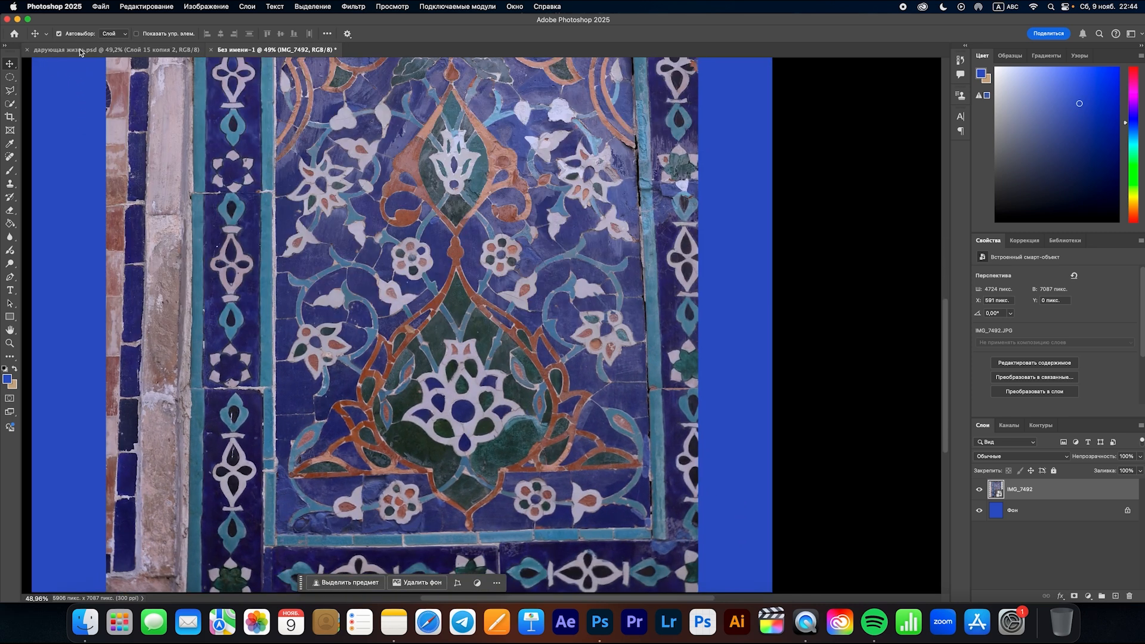
pyautogui.click(81, 48)
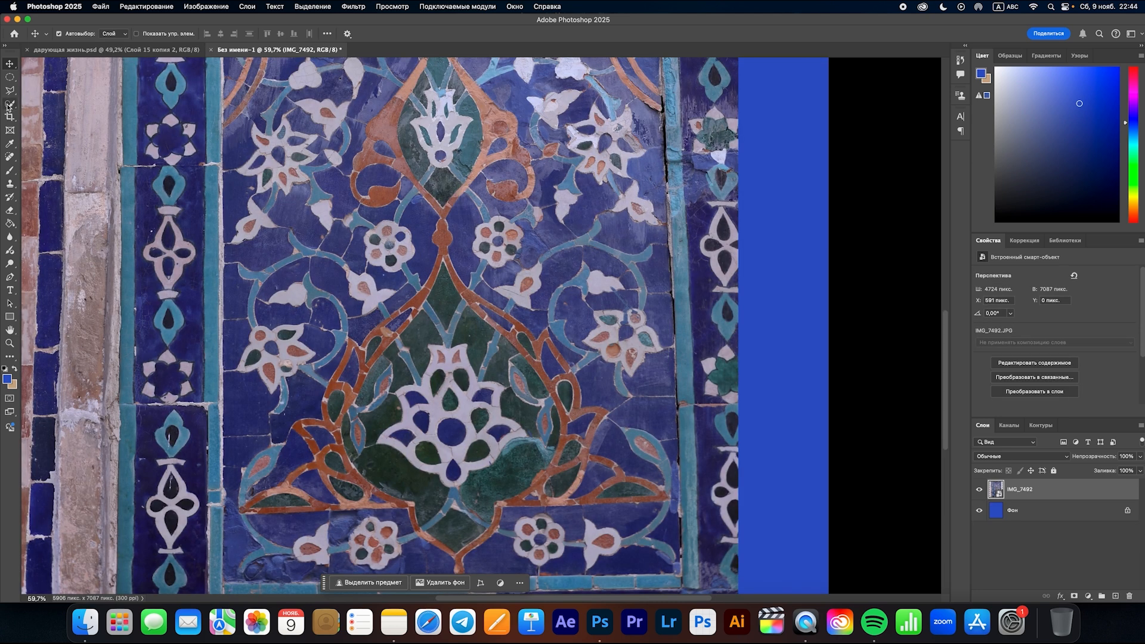
# - Select the large white lotus flower in the lower medallion with Quick Selection and copy it to a new layer
pyautogui.click(9, 106)
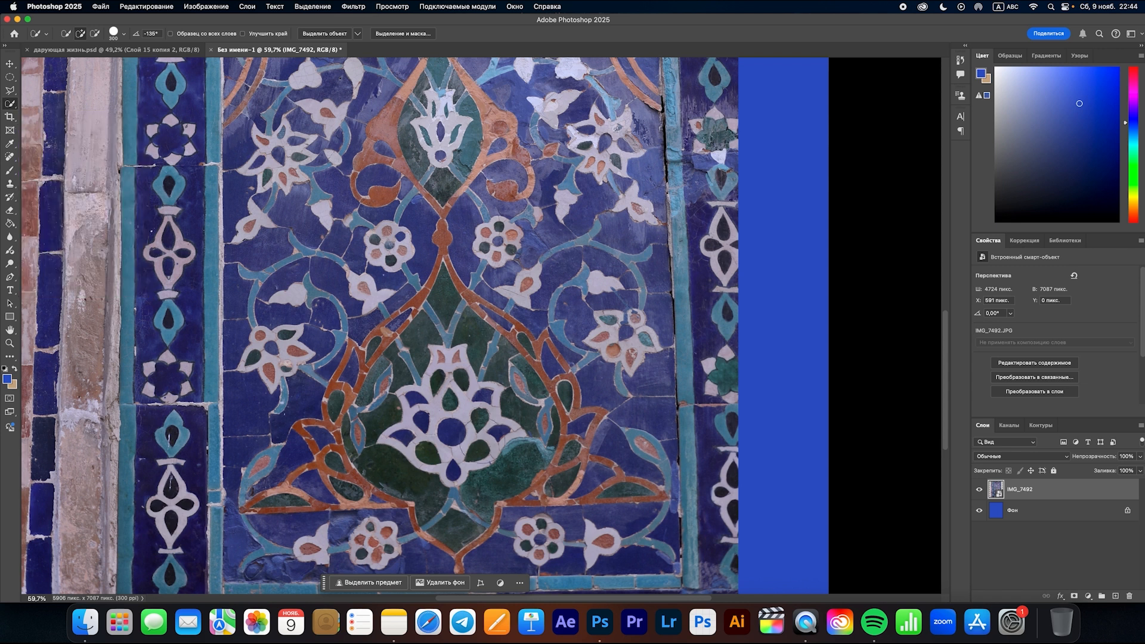
pyautogui.scroll(2, 508, 427)
pyautogui.scroll(-2, 509, 427)
pyautogui.press('[')
pyautogui.press('[')
pyautogui.press('[')
pyautogui.press('[')
pyautogui.press('[')
pyautogui.click(445, 418)
pyautogui.moveTo(446, 413); pyautogui.dragTo(445, 378)
pyautogui.press('[')
pyautogui.press('[')
pyautogui.press('[')
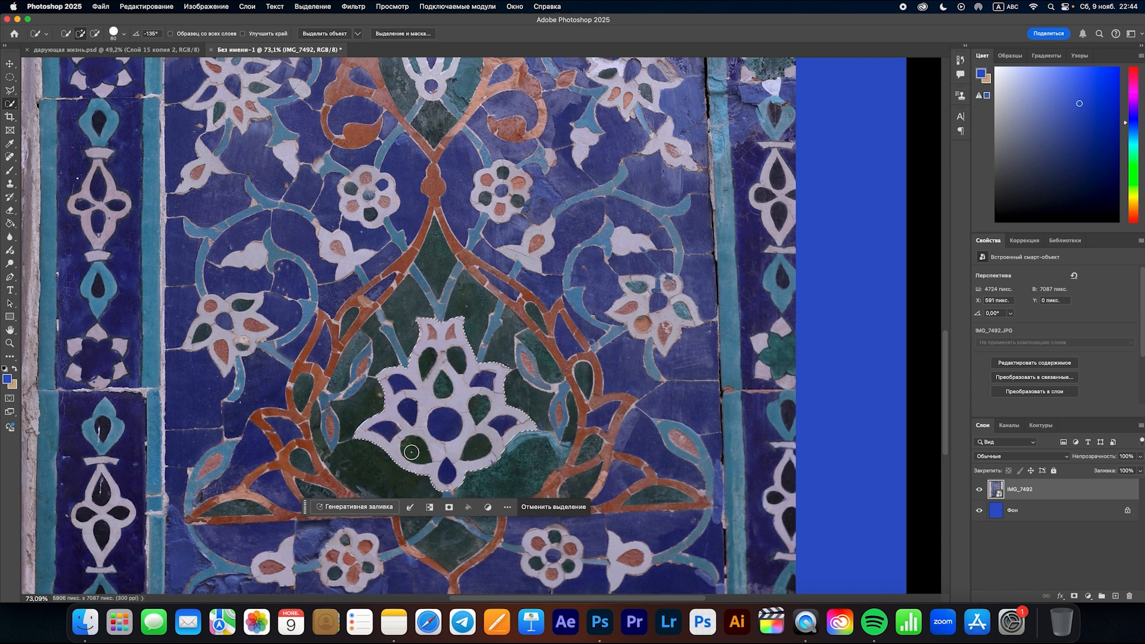
pyautogui.press('super+j')
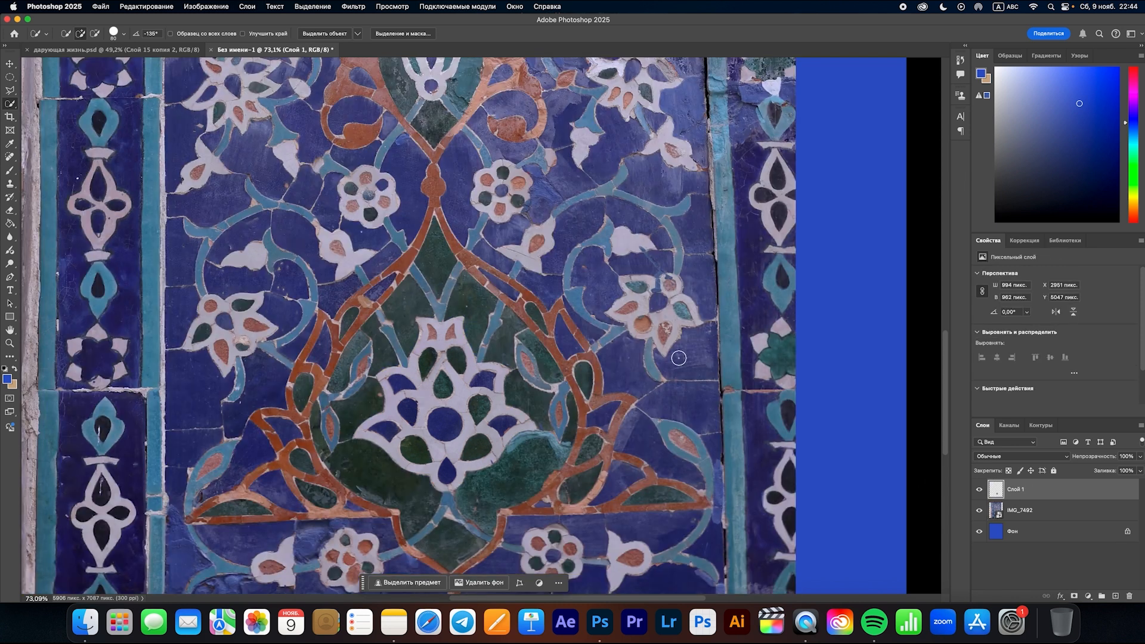
# - Activate the IMG_7492 layer and quick-select the small white bud with its short stalk beside the medallion's upper edge
pyautogui.scroll(2, 632, 303)
pyautogui.hscroll(-2, 631, 303)
pyautogui.hscroll(-2, 347, 272)
pyautogui.scroll(1, 345, 272)
pyautogui.hscroll(-2, 428, 312)
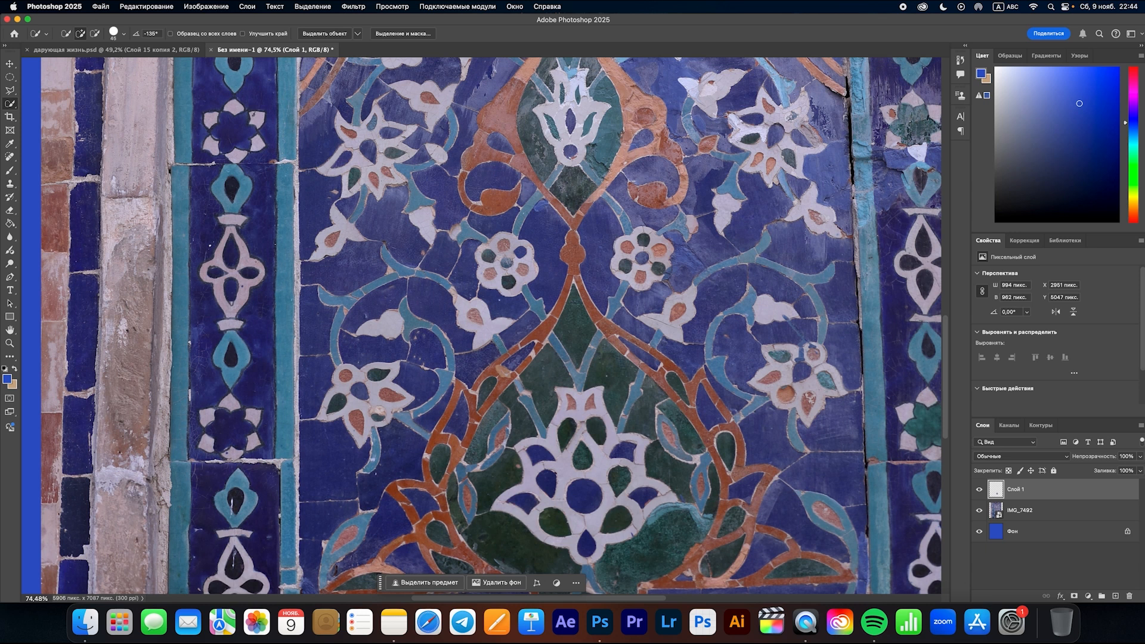
pyautogui.hotkey('alt', '[')
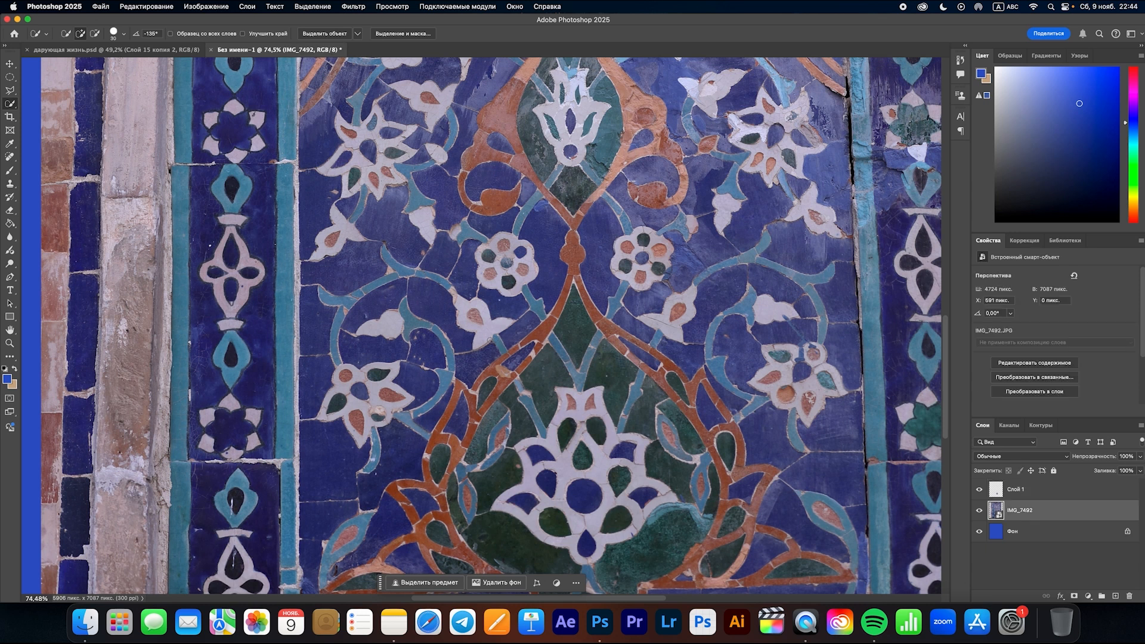
pyautogui.click(489, 332)
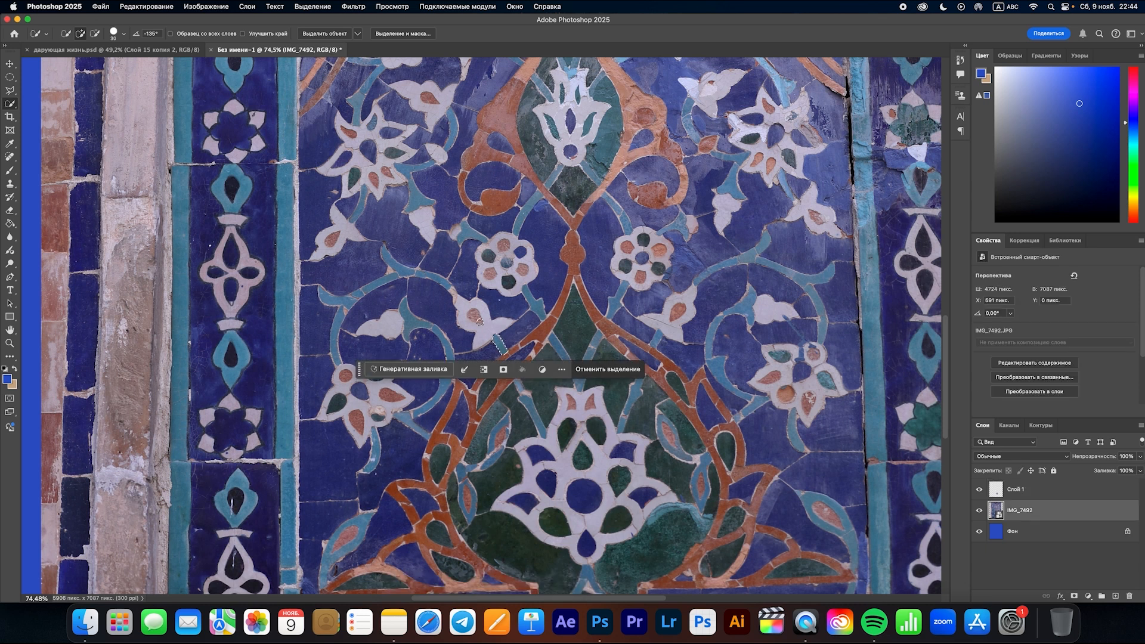
pyautogui.click(479, 321)
pyautogui.click(485, 334)
# - Extend the selection from the bud along the teal vine, including its curved thorns
pyautogui.click(446, 293)
pyautogui.click(445, 284)
pyautogui.click(433, 277)
pyautogui.click(424, 274)
pyautogui.click(411, 273)
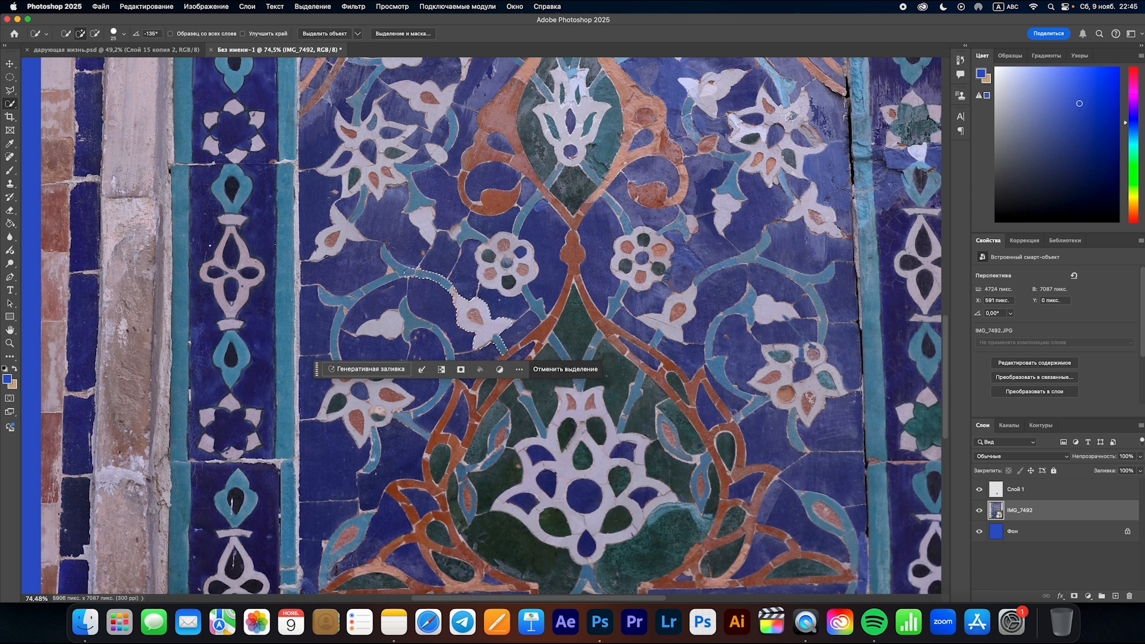
pyautogui.click(388, 255)
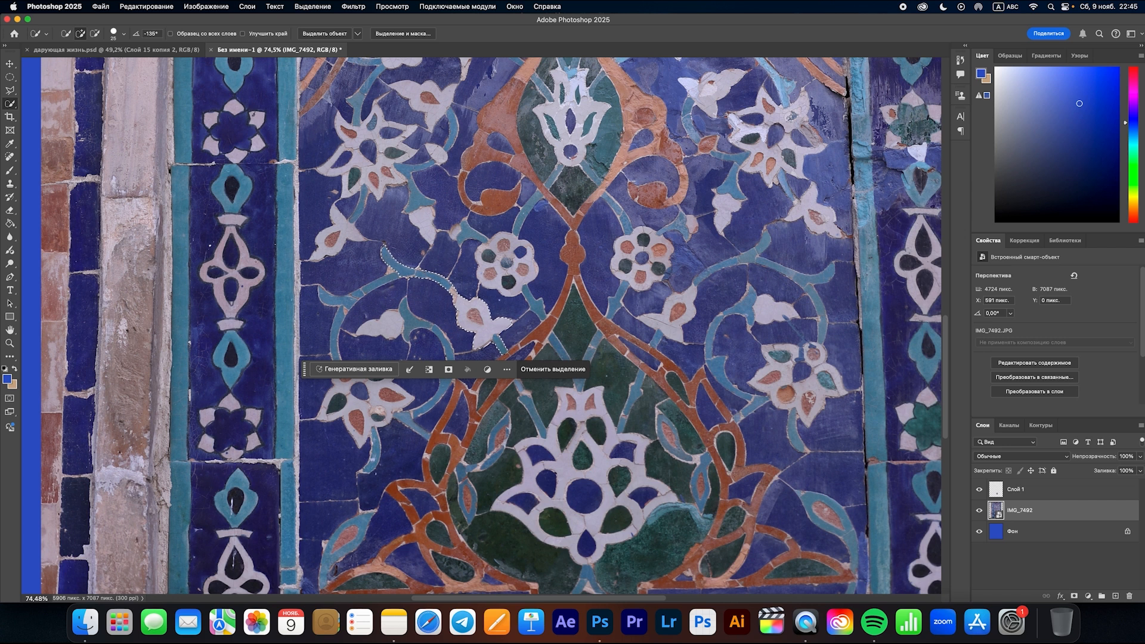
pyautogui.click(381, 298)
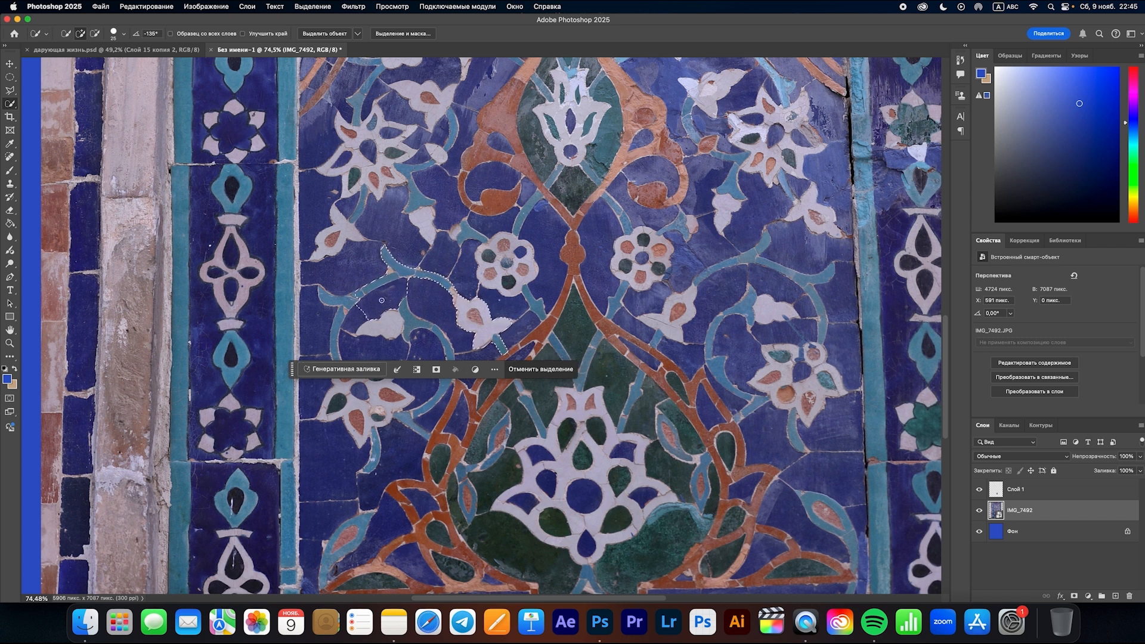
# - Add the rest of the outer vine, the five-petal flower with its lower stem and the inner teal curl to the selection
pyautogui.scroll(2, 381, 303)
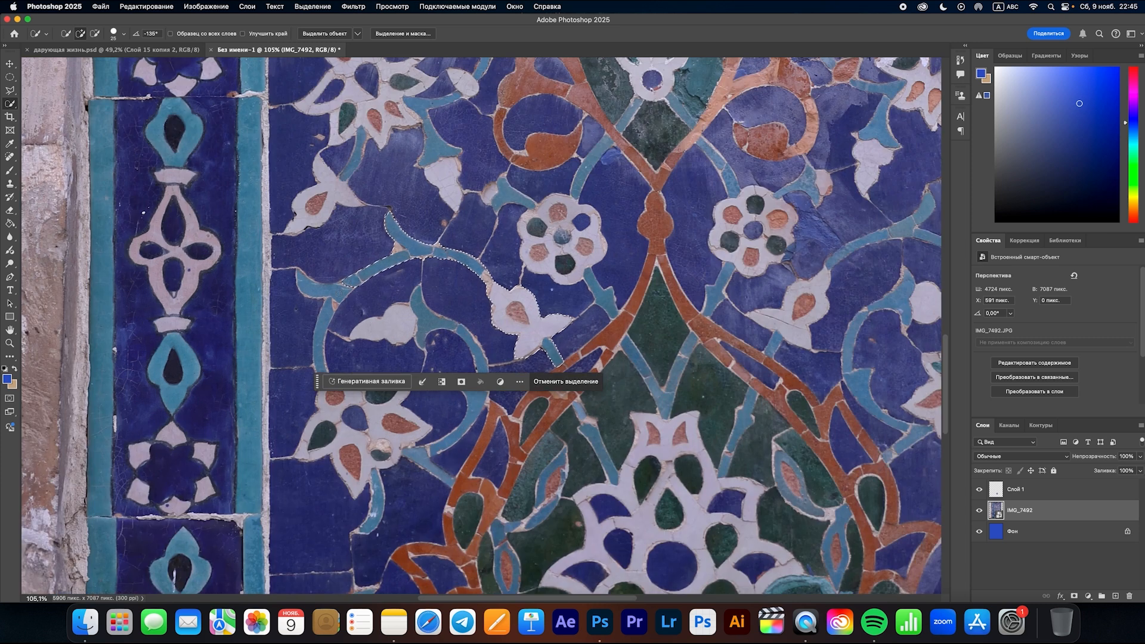
pyautogui.moveTo(334, 307); pyautogui.dragTo(382, 435)
pyautogui.scroll(-3, 481, 331)
pyautogui.scroll(-1, 481, 331)
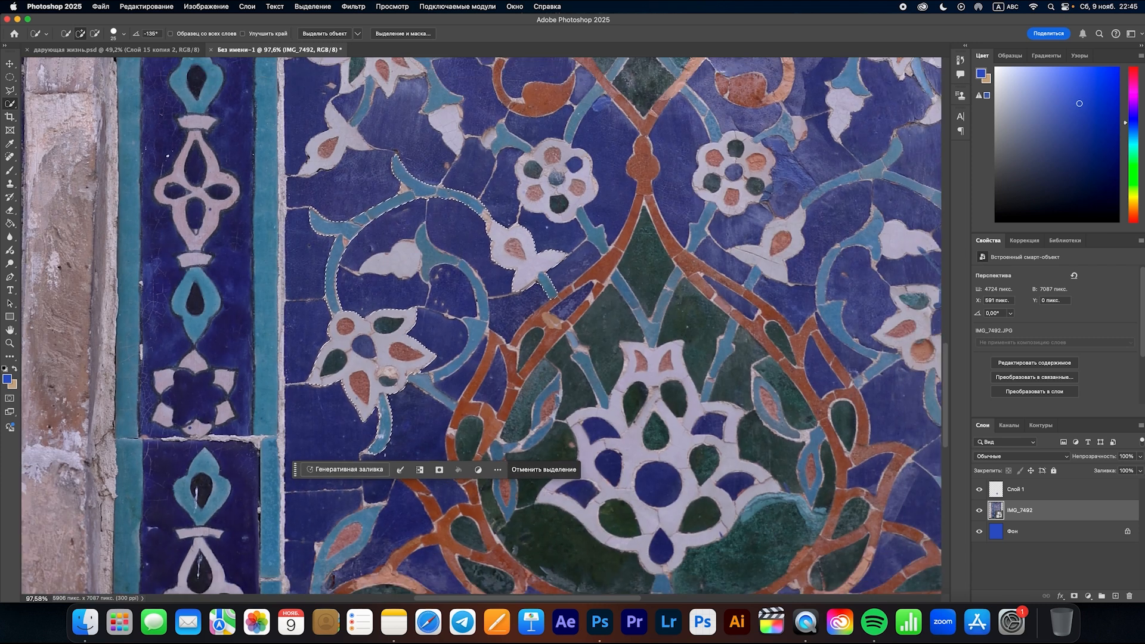
pyautogui.click(458, 352)
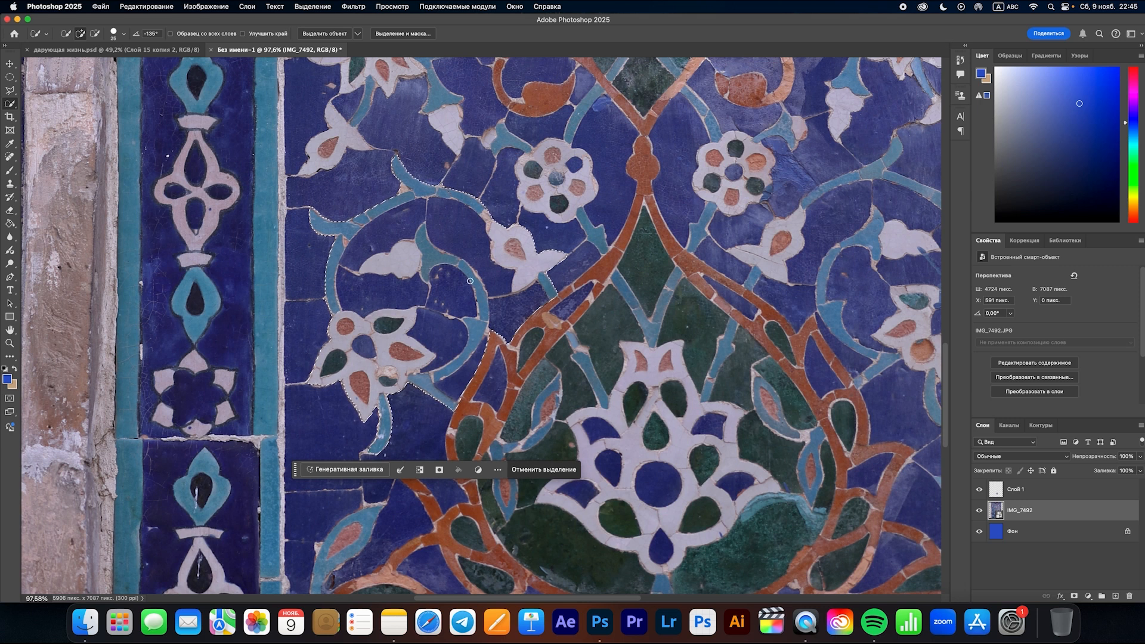
pyautogui.press('super+z')
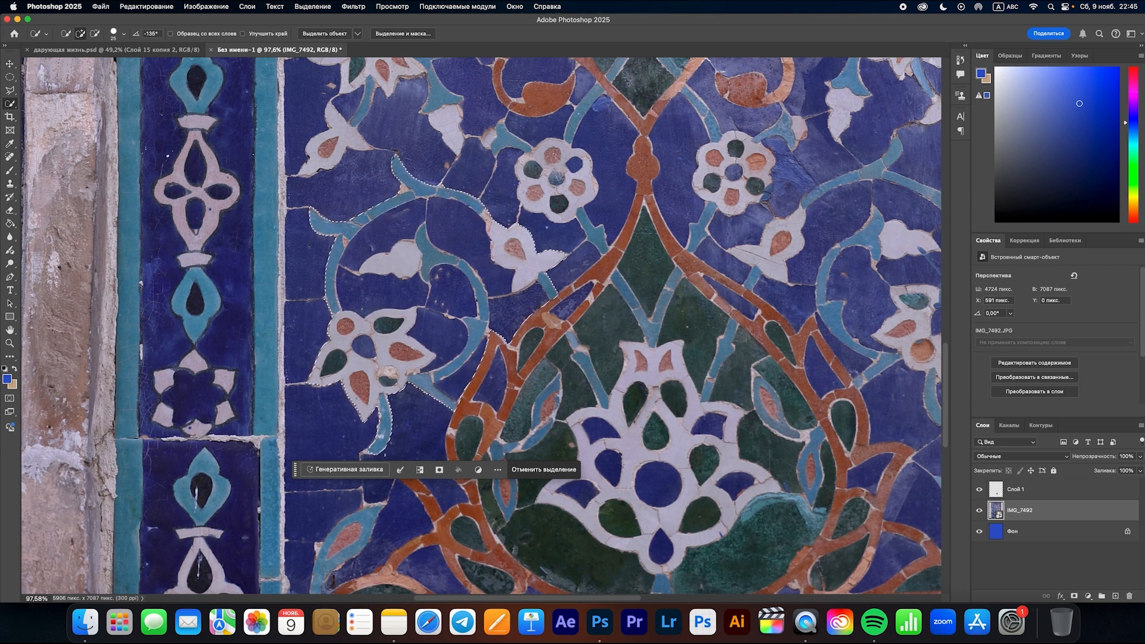
# - Subtract the excess area between the inner curl's outer edge and the orange border using the Polygonal Lasso
pyautogui.scroll(3, 529, 167)
pyautogui.press('l')
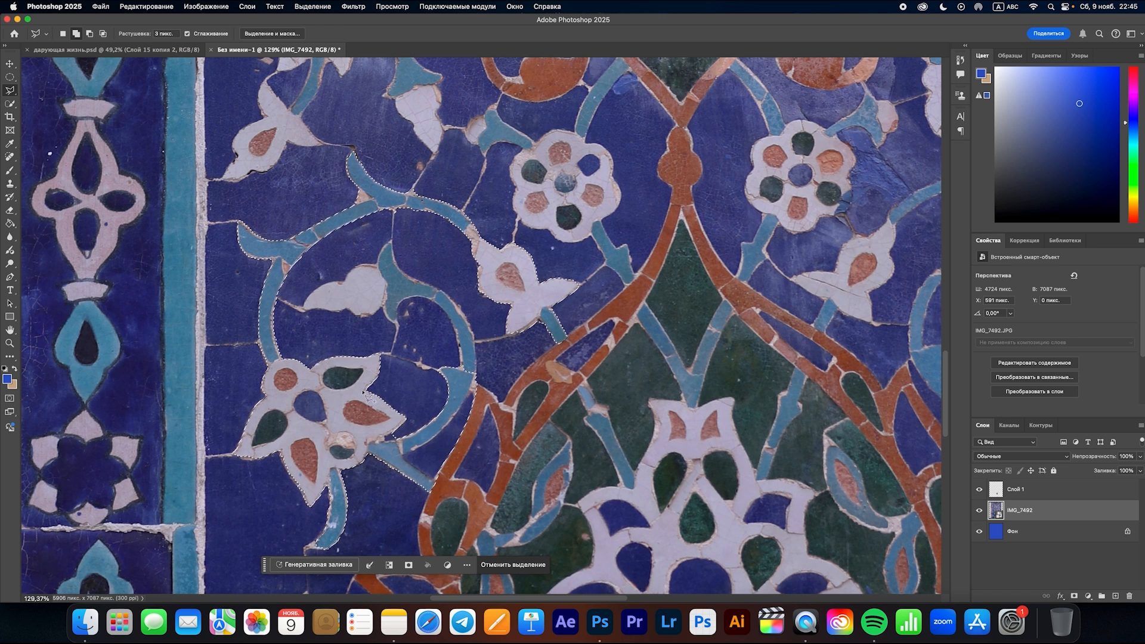
pyautogui.click(89, 34)
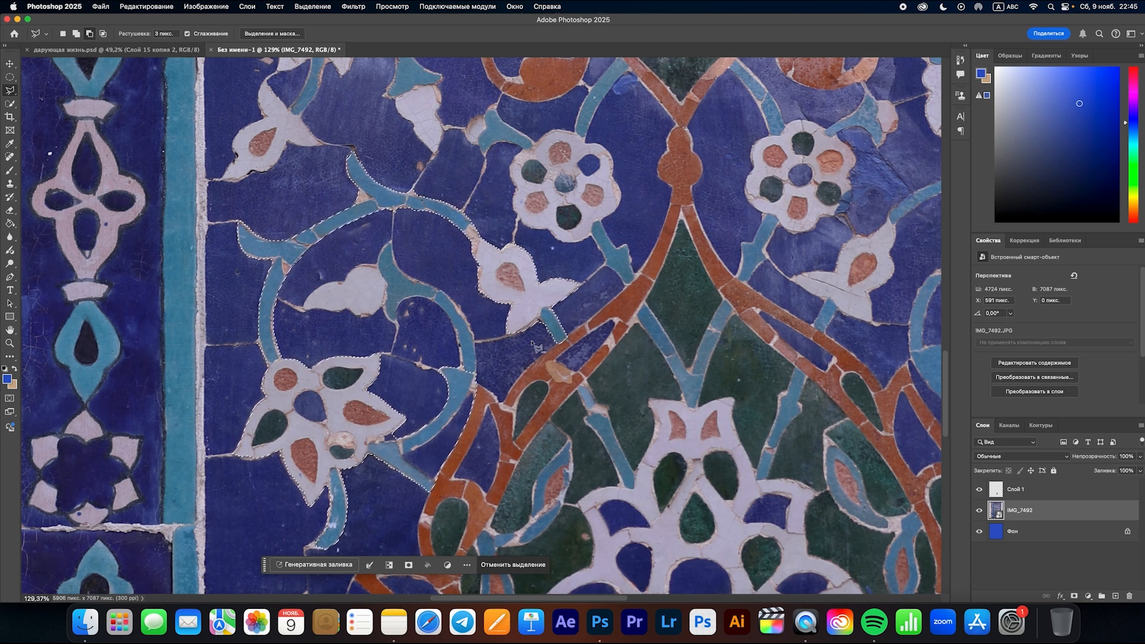
pyautogui.scroll(3, 534, 345)
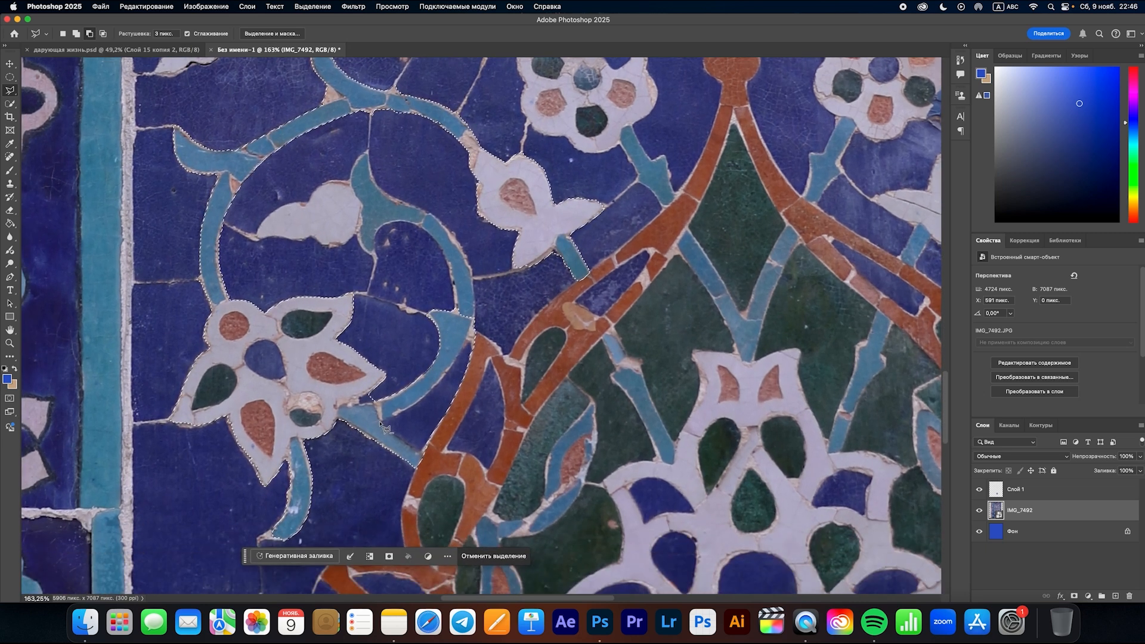
pyautogui.click(380, 421)
pyautogui.click(435, 388)
pyautogui.click(455, 364)
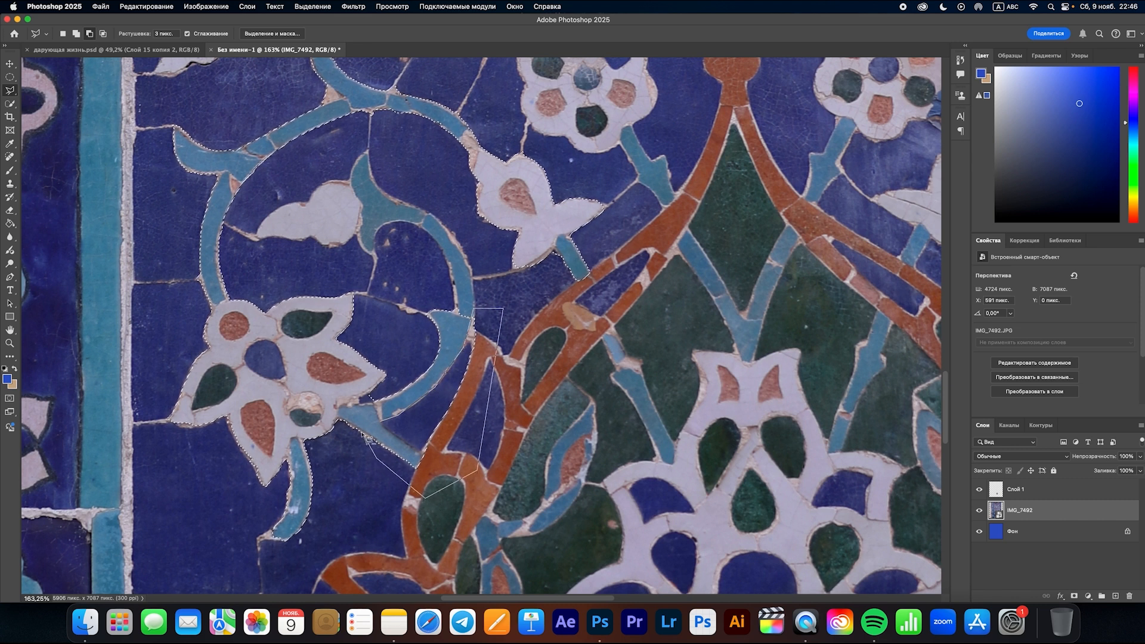
pyautogui.click(382, 425)
pyautogui.scroll(2, 482, 327)
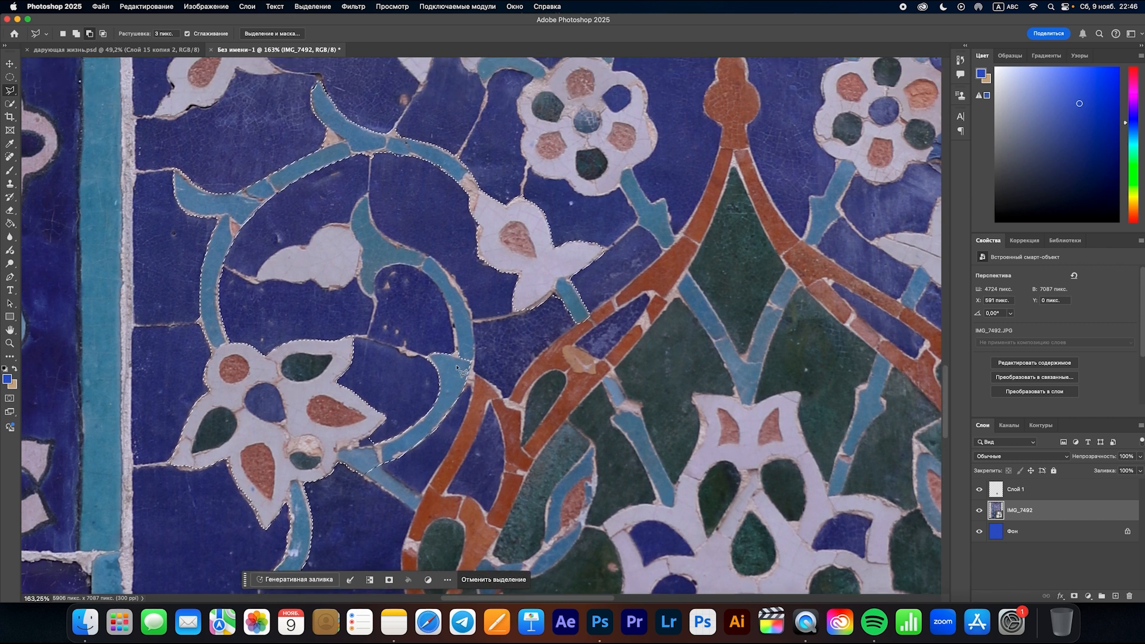
# - Add the missing sliver at the inner curl's thorn back into the selection with the Polygonal Lasso
pyautogui.click(76, 34)
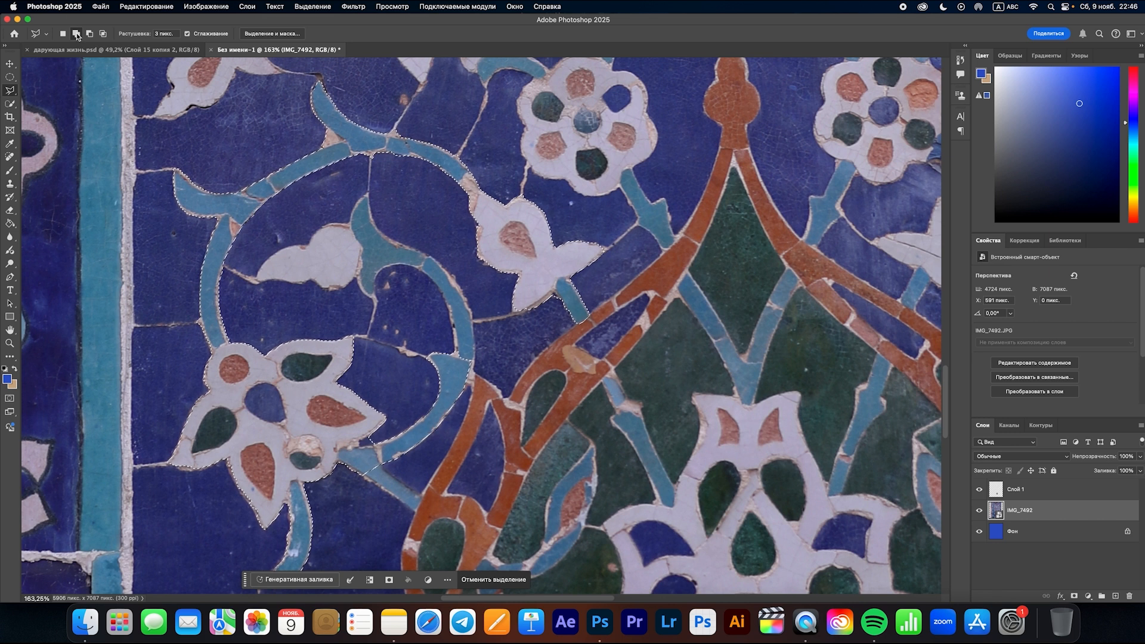
pyautogui.click(457, 360)
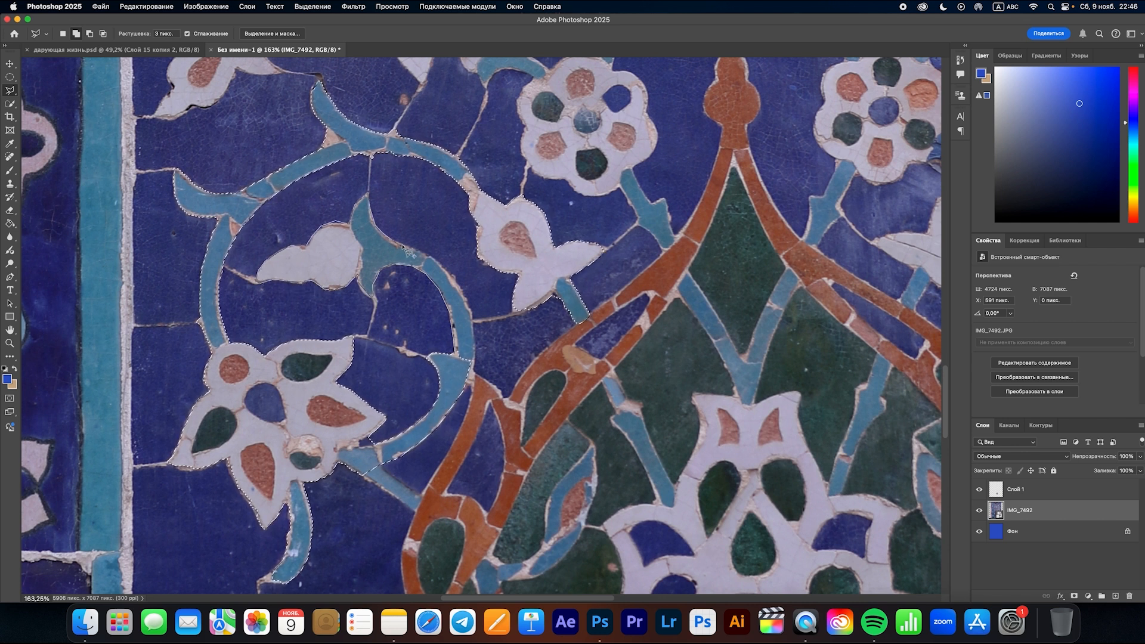
pyautogui.doubleClick(472, 357)
pyautogui.scroll(-2, 481, 329)
pyautogui.scroll(3, 480, 329)
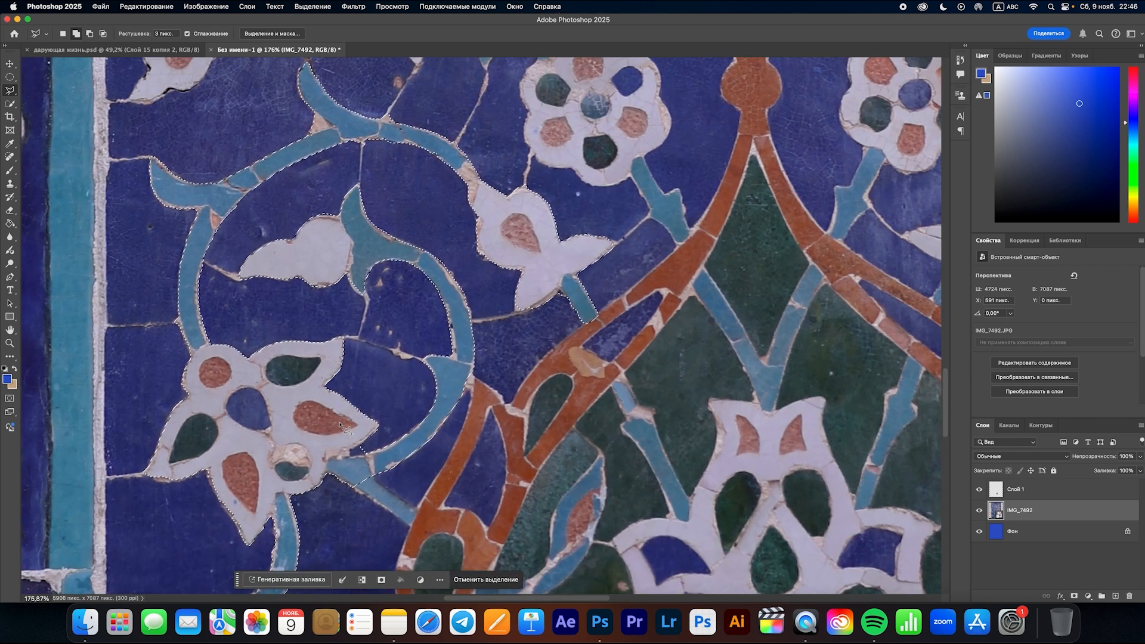
# - Subtract the small blue patch between the five-petal flower and the end of the inner curl from the selection
pyautogui.scroll(2, 366, 456)
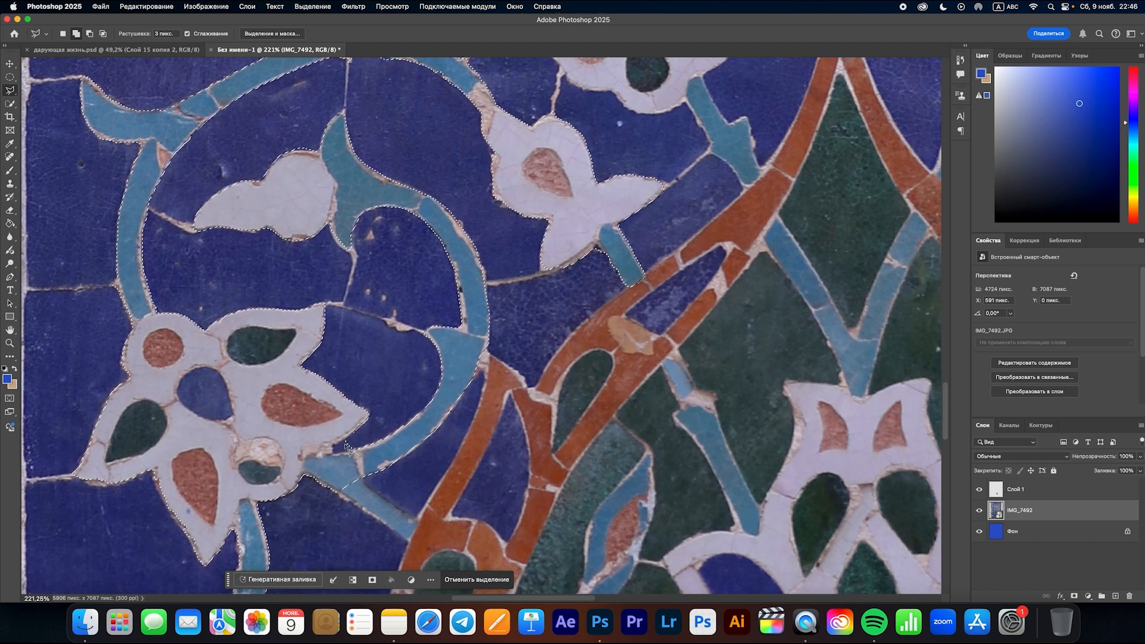
pyautogui.click(90, 33)
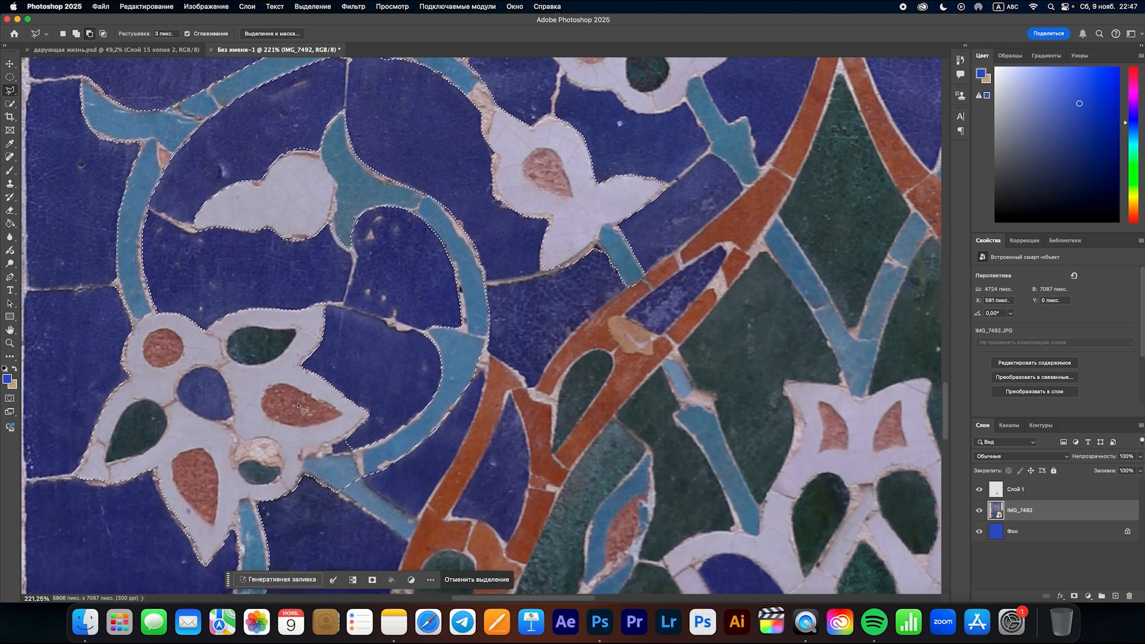
pyautogui.click(349, 436)
pyautogui.doubleClick(335, 460)
pyautogui.scroll(-5, 278, 328)
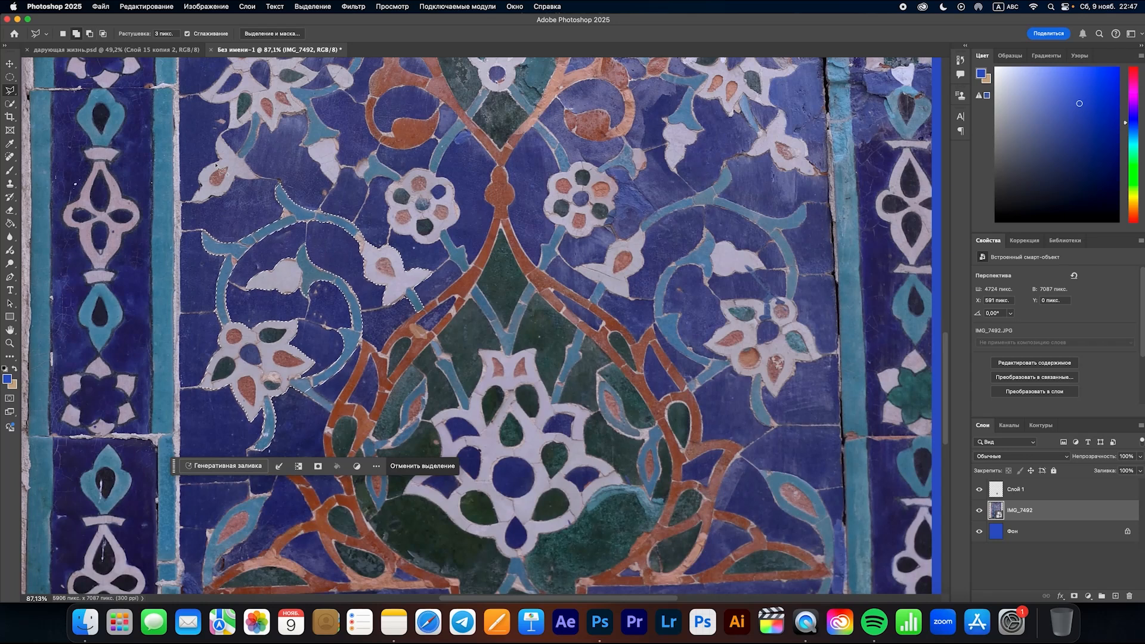
pyautogui.scroll(2, 327, 276)
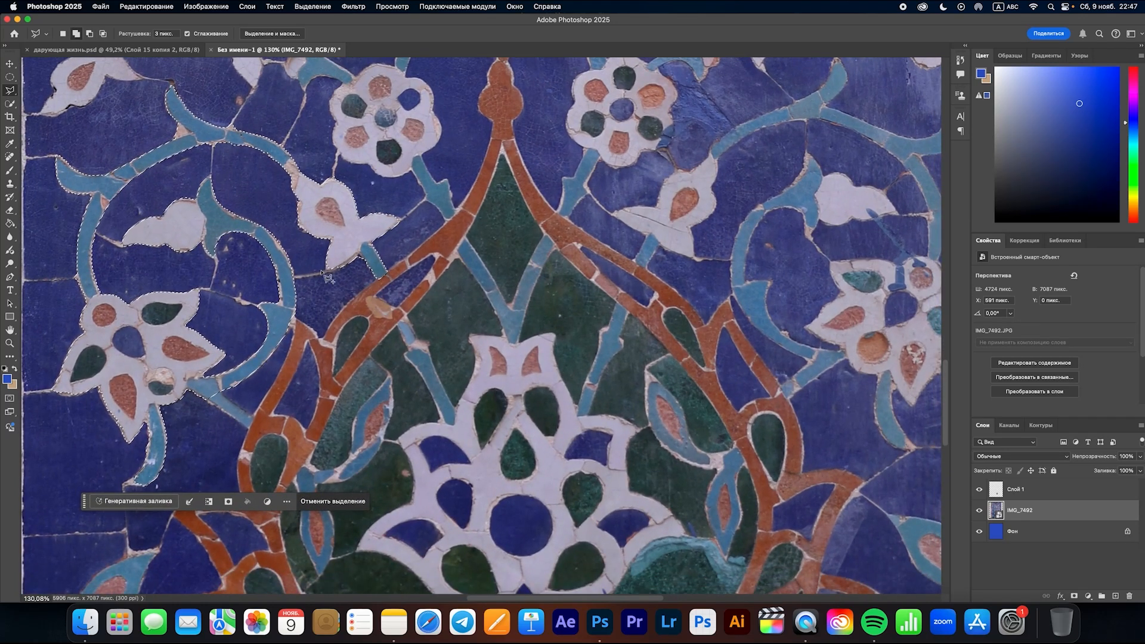
# - Quick-select the teal stem piece inside the medallion as well and copy the whole selection to a new layer
pyautogui.press('w')
pyautogui.press('[')
pyautogui.scroll(-2, 477, 318)
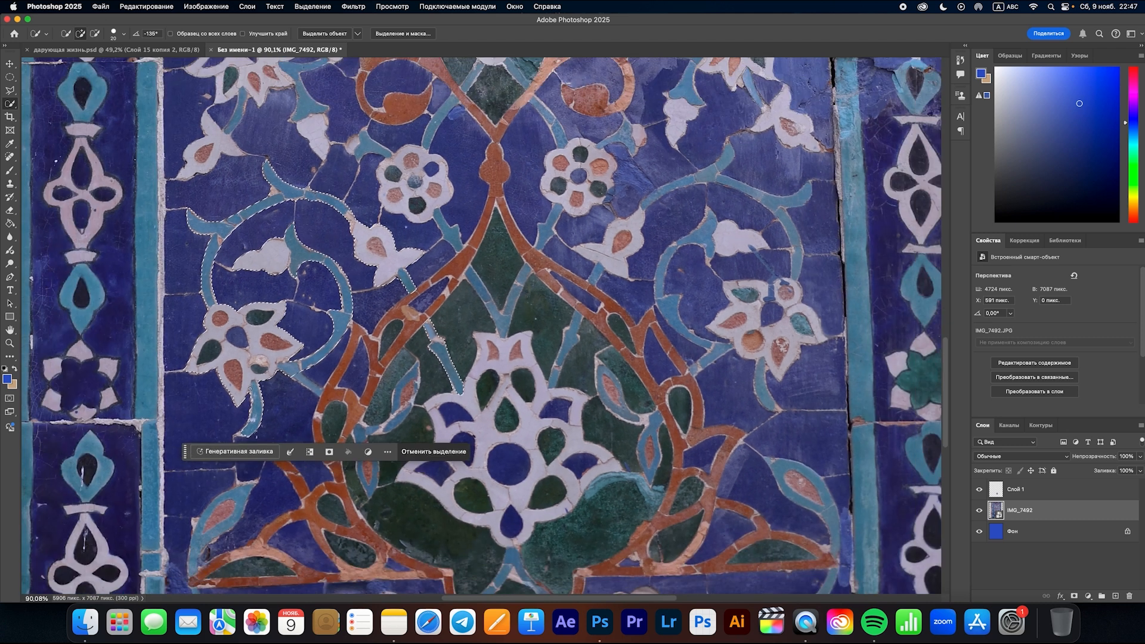
pyautogui.scroll(1, 481, 326)
pyautogui.hotkey('ctrl', 'j')
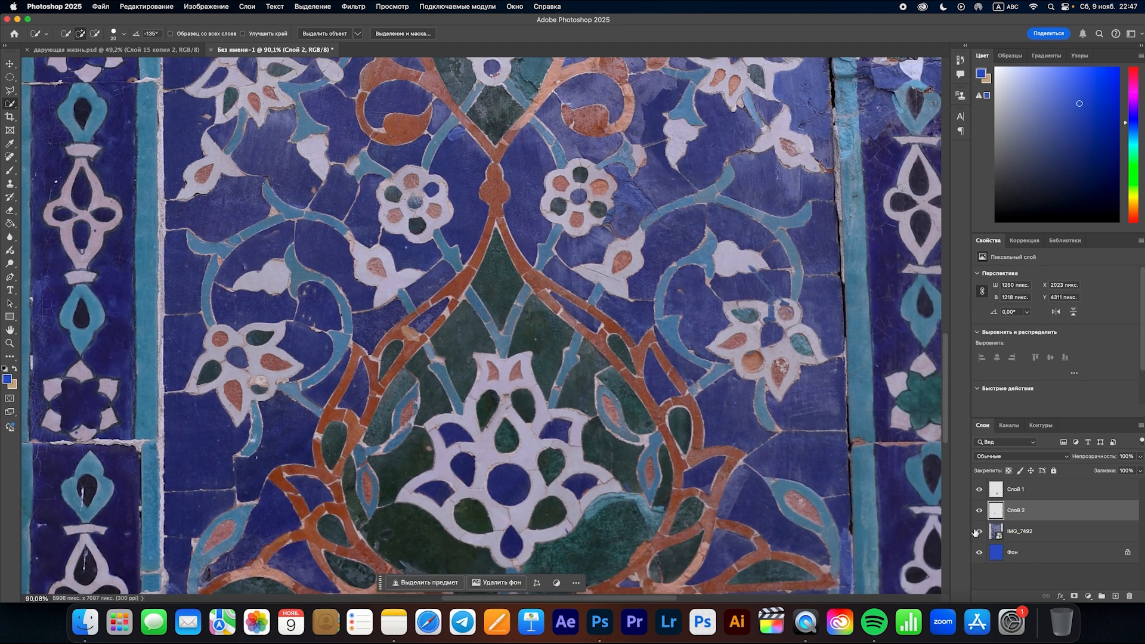
# - Hide IMG_7492 and bridge the gap between the bud's stalk and the loose stem piece using Clone Stamp at size 250
pyautogui.click(979, 532)
pyautogui.scroll(-2, 412, 322)
pyautogui.click(10, 63)
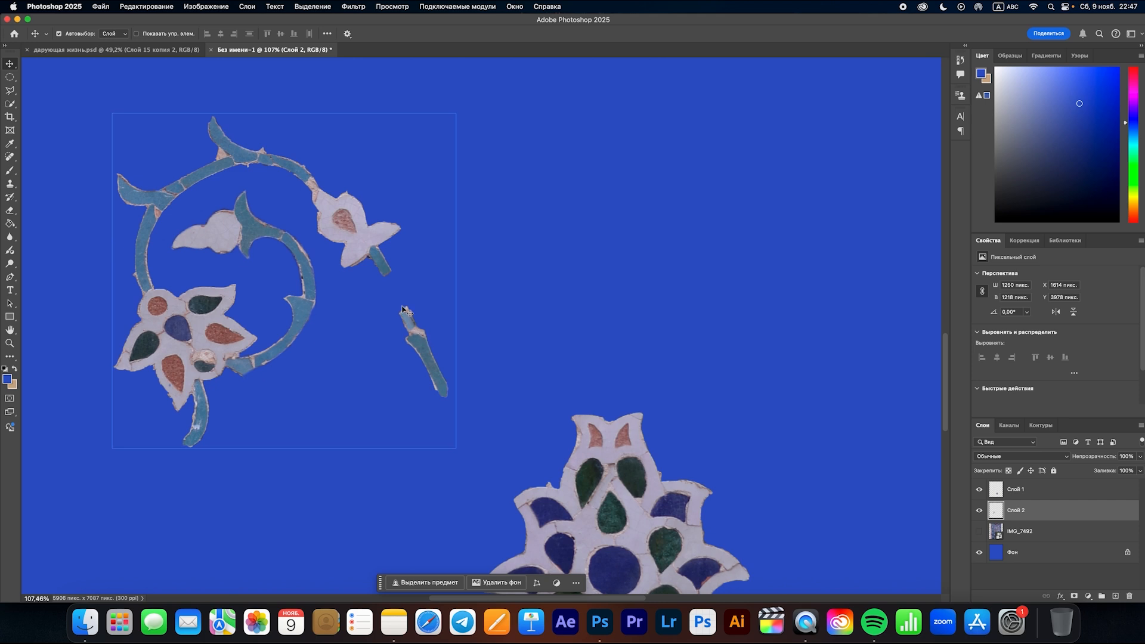
pyautogui.click(10, 185)
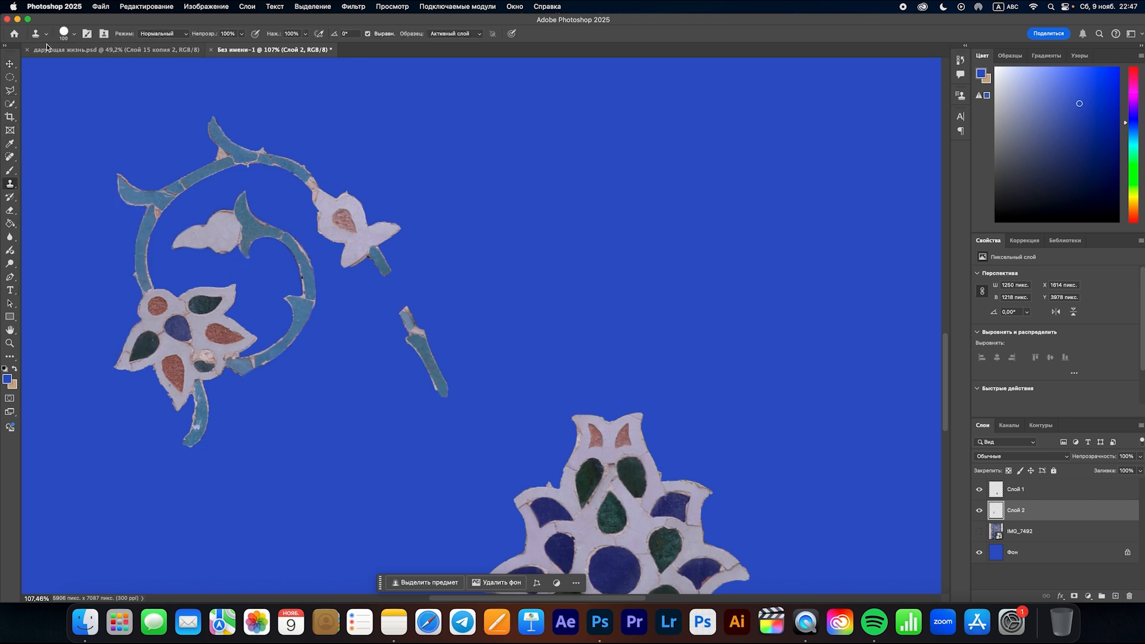
pyautogui.click(65, 37)
pyautogui.click(65, 37)
pyautogui.press(']')
pyautogui.press(']')
pyautogui.press(']')
pyautogui.press(']')
pyautogui.press(']')
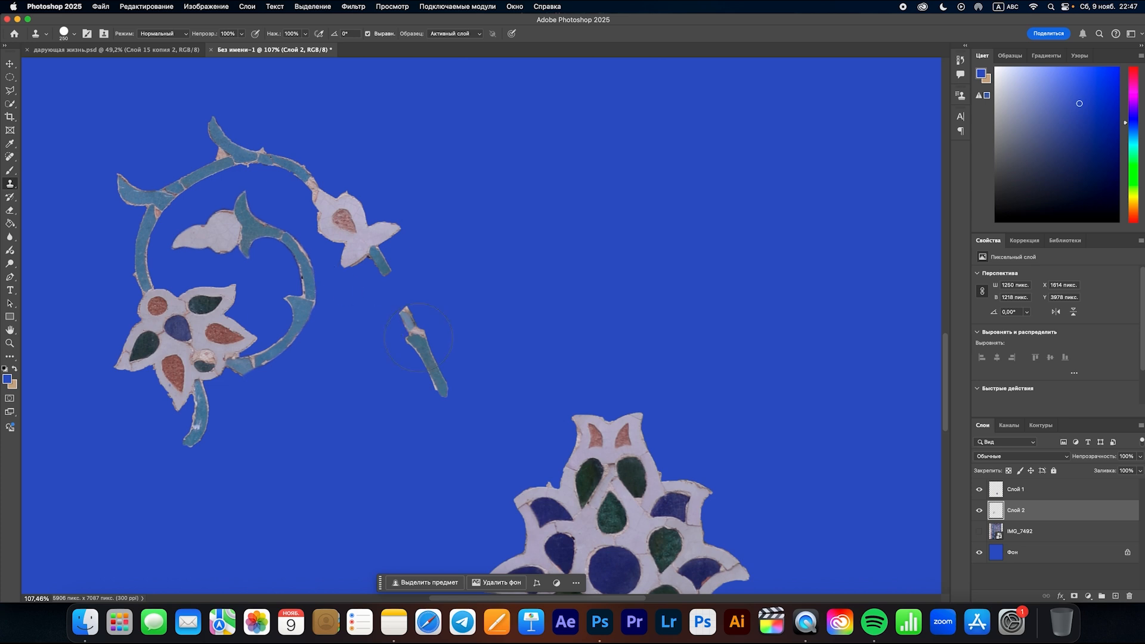
pyautogui.moveTo(418, 337)
pyautogui.mouseDown()
pyautogui.moveTo(394, 286)
pyautogui.moveTo(400, 299)
pyautogui.mouseUp()
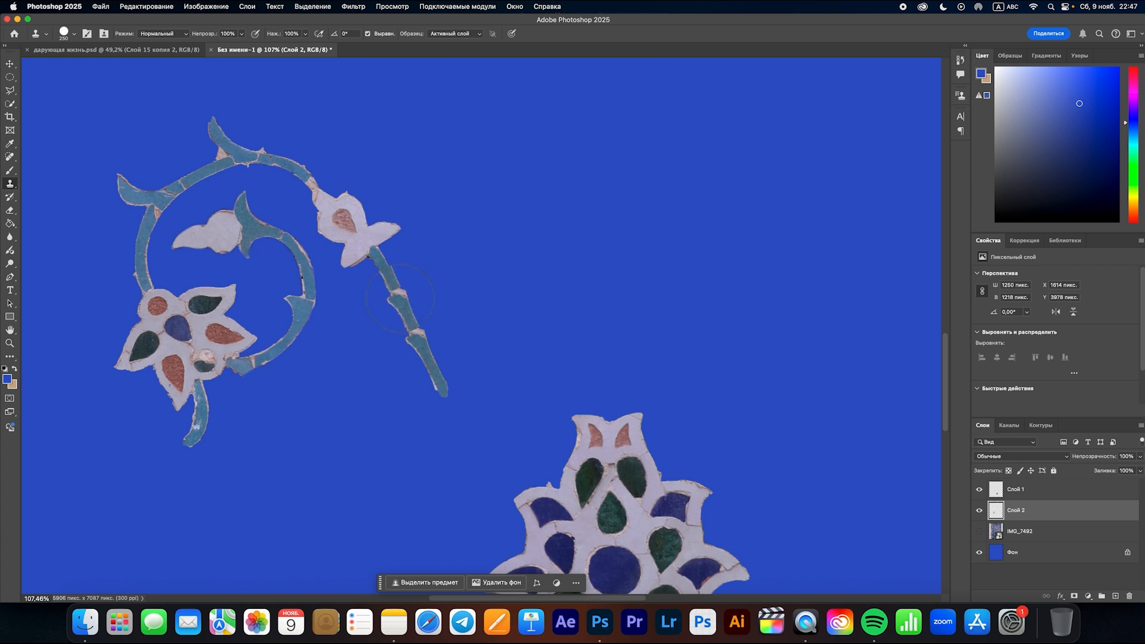
# - Smooth the visible joints on the extended stem with the Spot Healing Brush
pyautogui.press('super+minus')
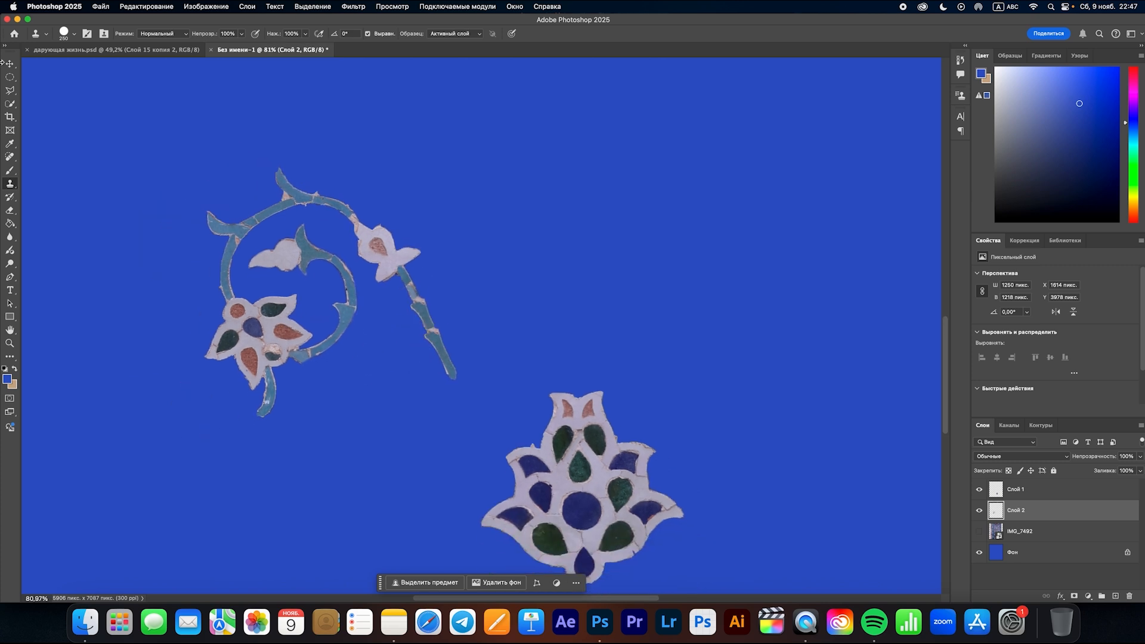
pyautogui.press('v')
pyautogui.scroll(2, 464, 343)
pyautogui.hscroll(-3, 464, 343)
pyautogui.press('super+plus')
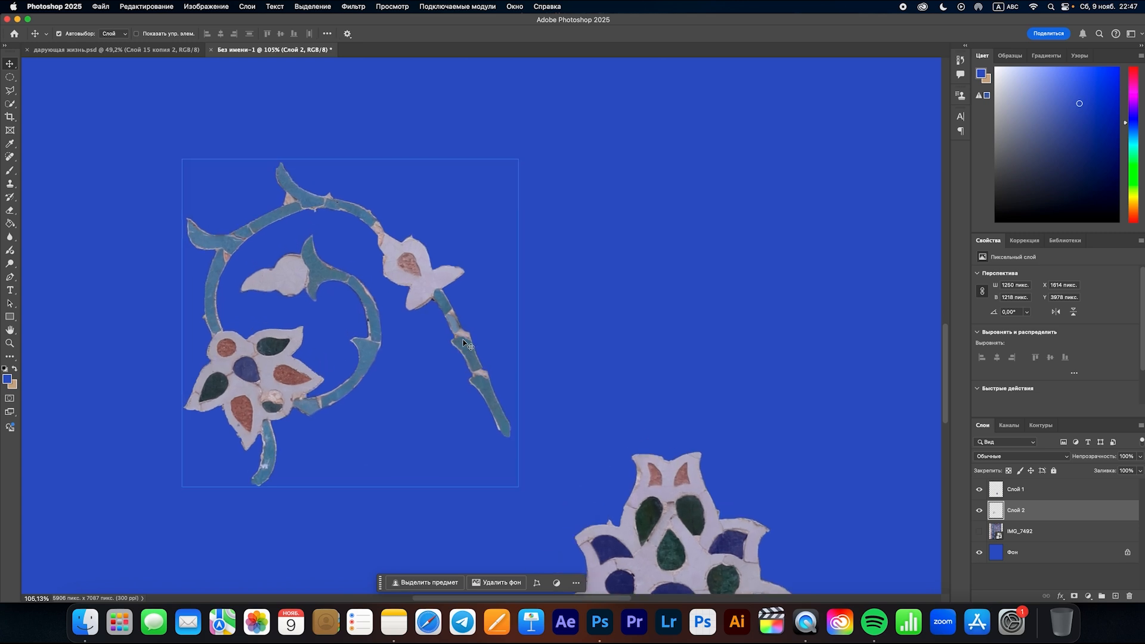
pyautogui.click(10, 156)
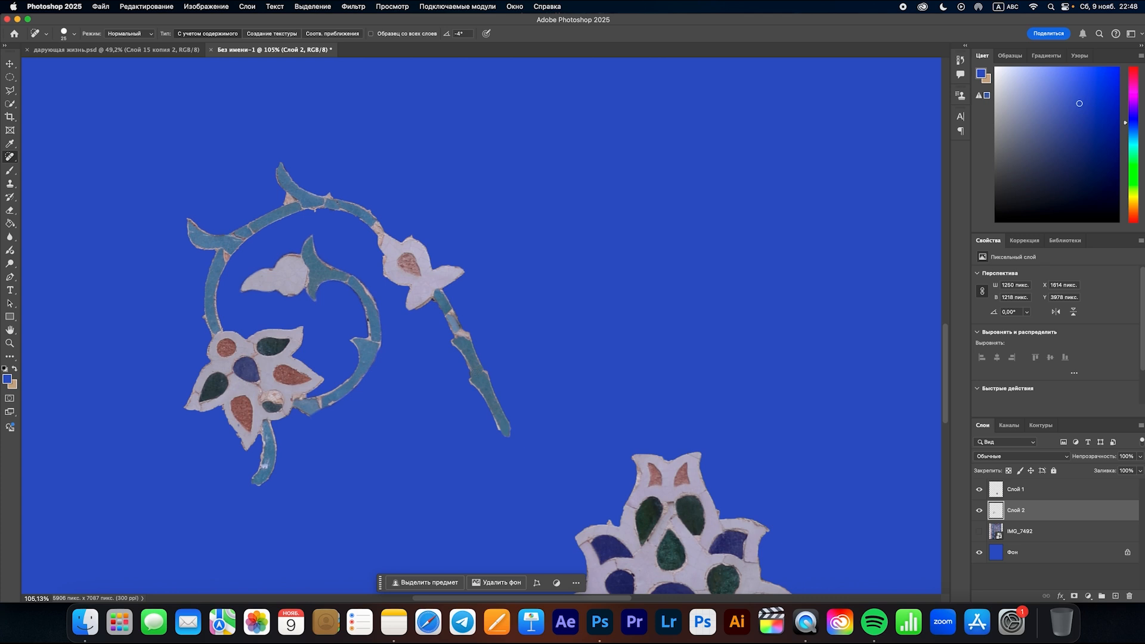
pyautogui.scroll(2, 457, 334)
pyautogui.scroll(-5, 203, 180)
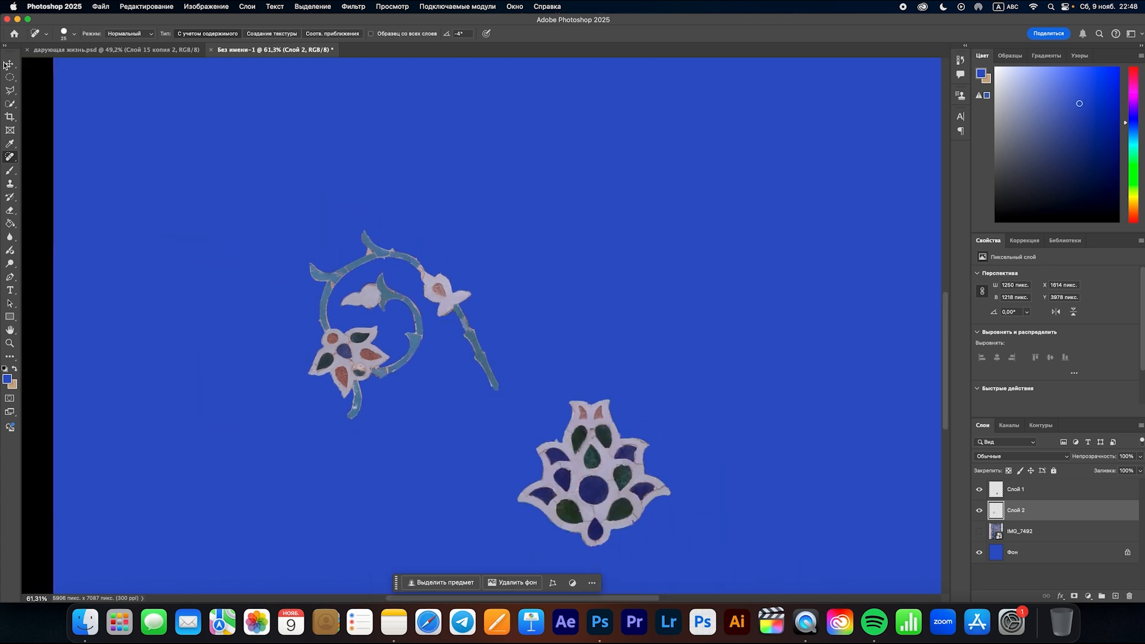
# - Flip the lotus flower vertically and place it higher on the blue canvas
pyautogui.press('v')
pyautogui.click(523, 414)
pyautogui.press('super+t')
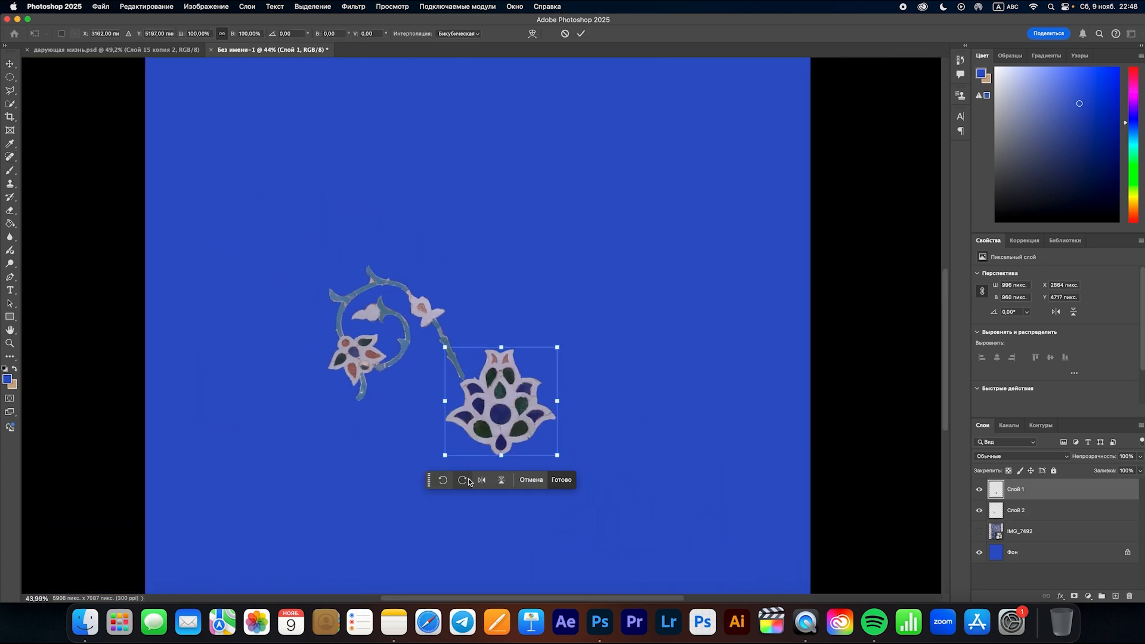
pyautogui.click(501, 480)
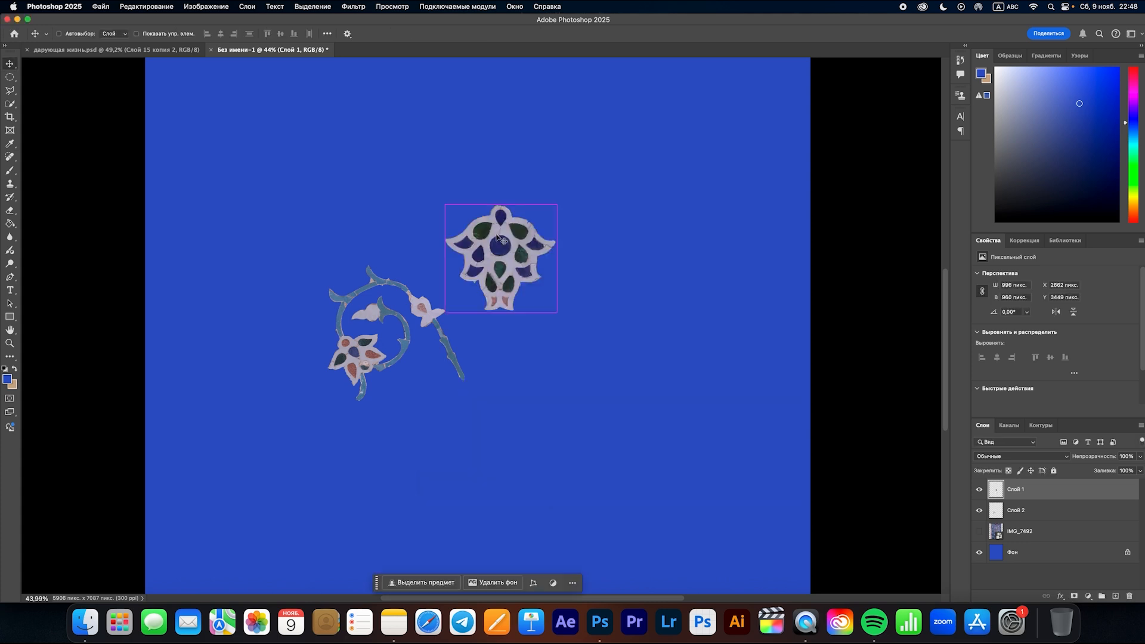
# - Duplicate the lotus flower below the original, make the copy smaller, and enlarge the two-flower column on the canvas's central axis
pyautogui.moveTo(496, 238); pyautogui.dragTo(497, 340)
pyautogui.press('super+t')
pyautogui.moveTo(501, 417)
pyautogui.mouseDown()
pyautogui.moveTo(501, 355)
pyautogui.moveTo(501, 410)
pyautogui.mouseUp()
pyautogui.moveTo(502, 368); pyautogui.dragTo(502, 369)
pyautogui.moveTo(501, 369); pyautogui.dragTo(501, 360)
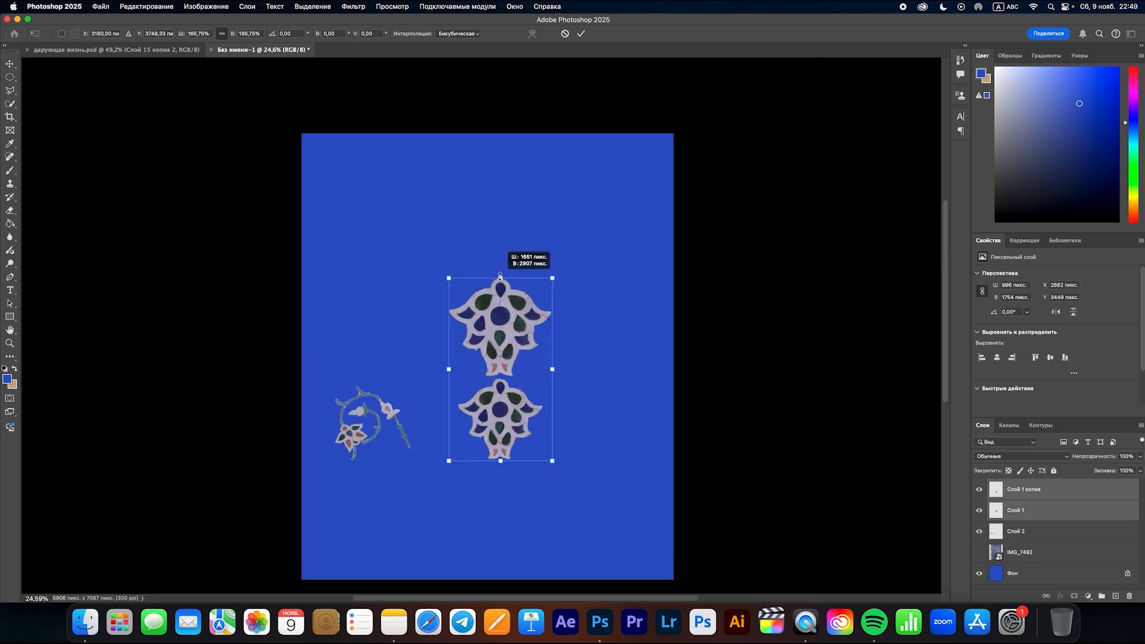
pyautogui.moveTo(500, 278); pyautogui.dragTo(500, 276)
pyautogui.moveTo(492, 329)
pyautogui.mouseDown()
pyautogui.moveTo(472, 329)
pyautogui.moveTo(481, 331)
pyautogui.mouseUp()
# - Enlarge the curled branch and place it so its stem meets the upper lotus flower
pyautogui.moveTo(348, 440); pyautogui.dragTo(368, 310)
pyautogui.moveTo(386, 263); pyautogui.dragTo(386, 225)
pyautogui.press('Return')
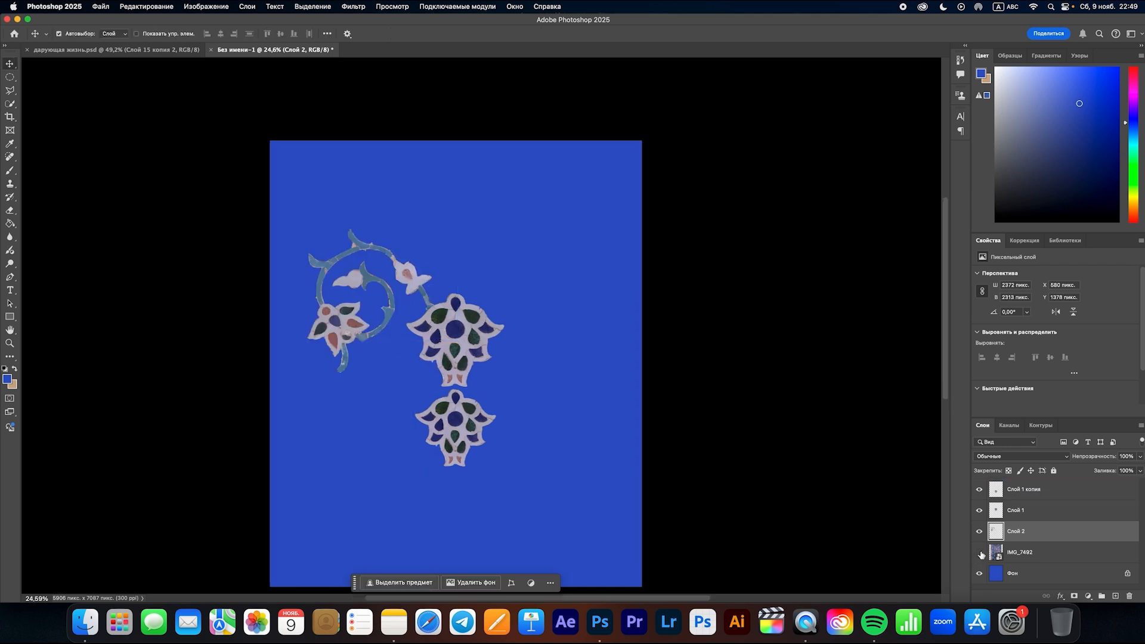
# - Show IMG_7492, quick-select the small white flower inside the central green medallion, and copy it to a new layer
pyautogui.click(980, 552)
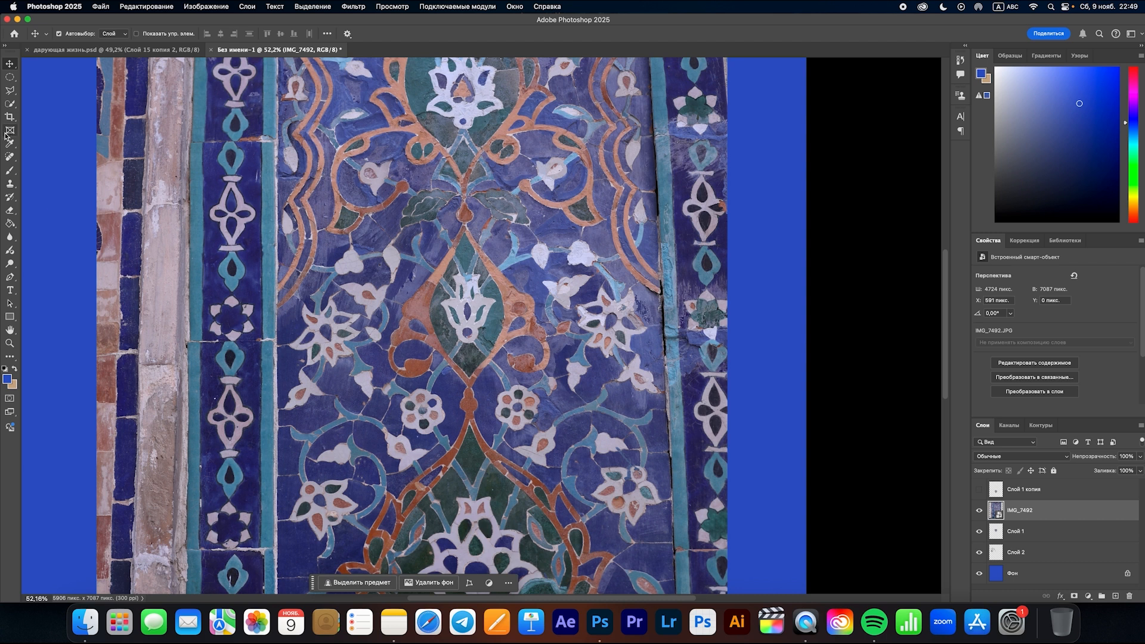
pyautogui.click(9, 106)
pyautogui.press('super+plus')
pyautogui.press('super+plus')
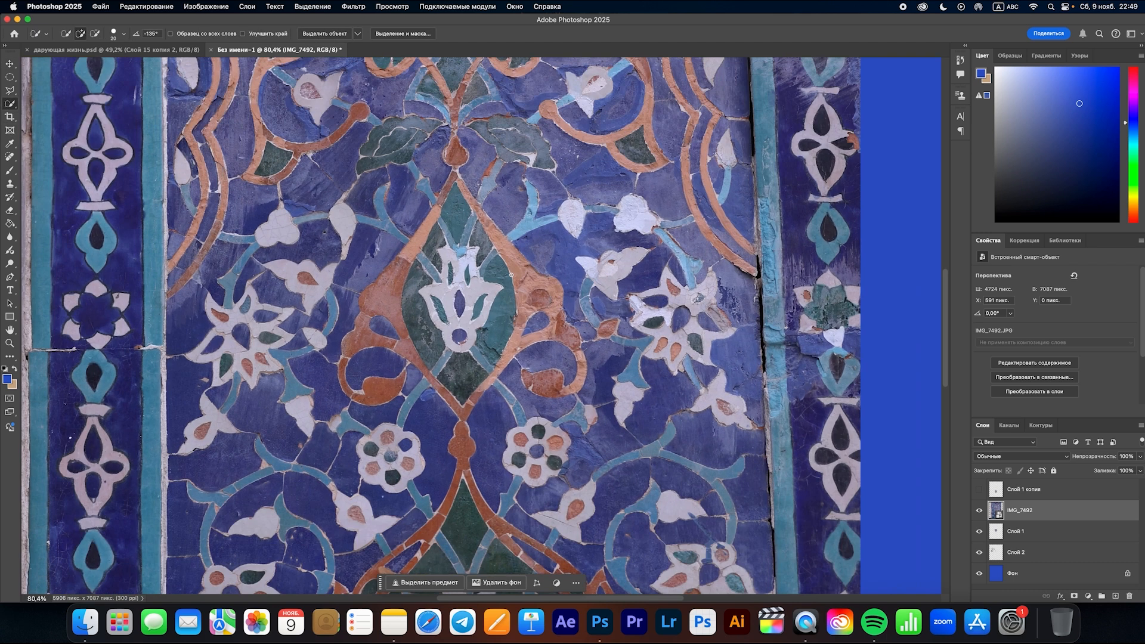
pyautogui.click(459, 303)
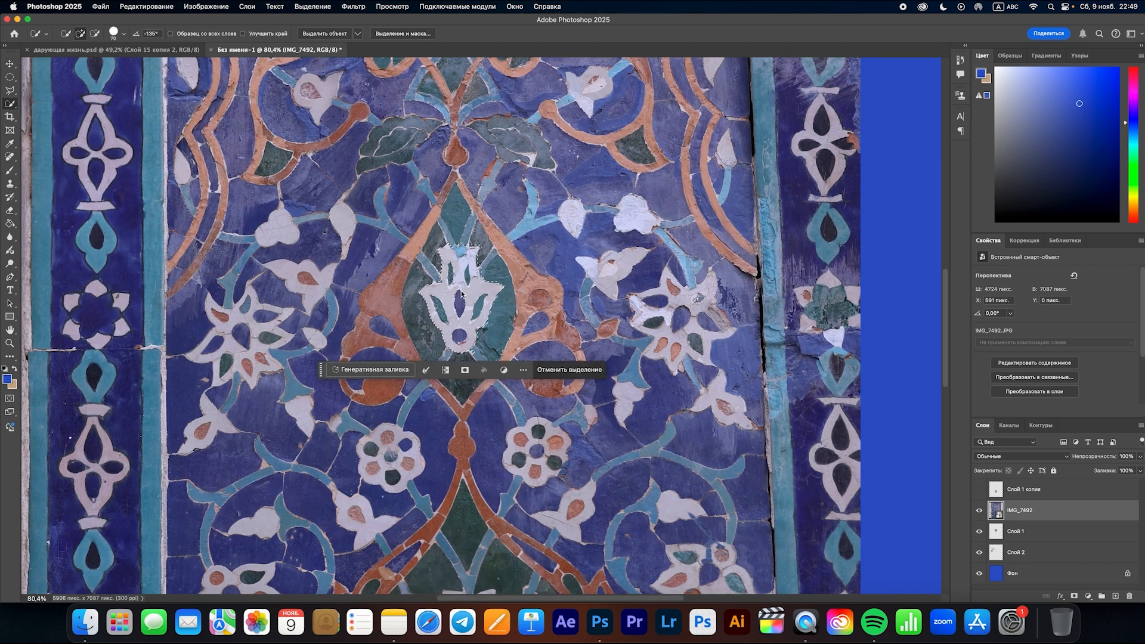
pyautogui.press('l')
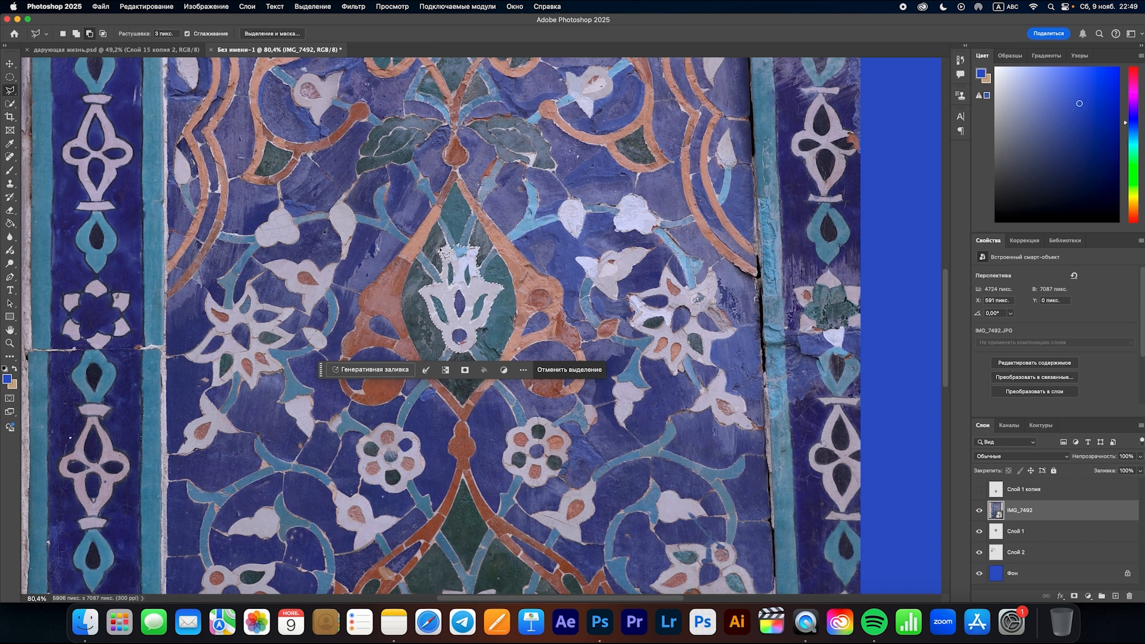
pyautogui.scroll(3, 444, 255)
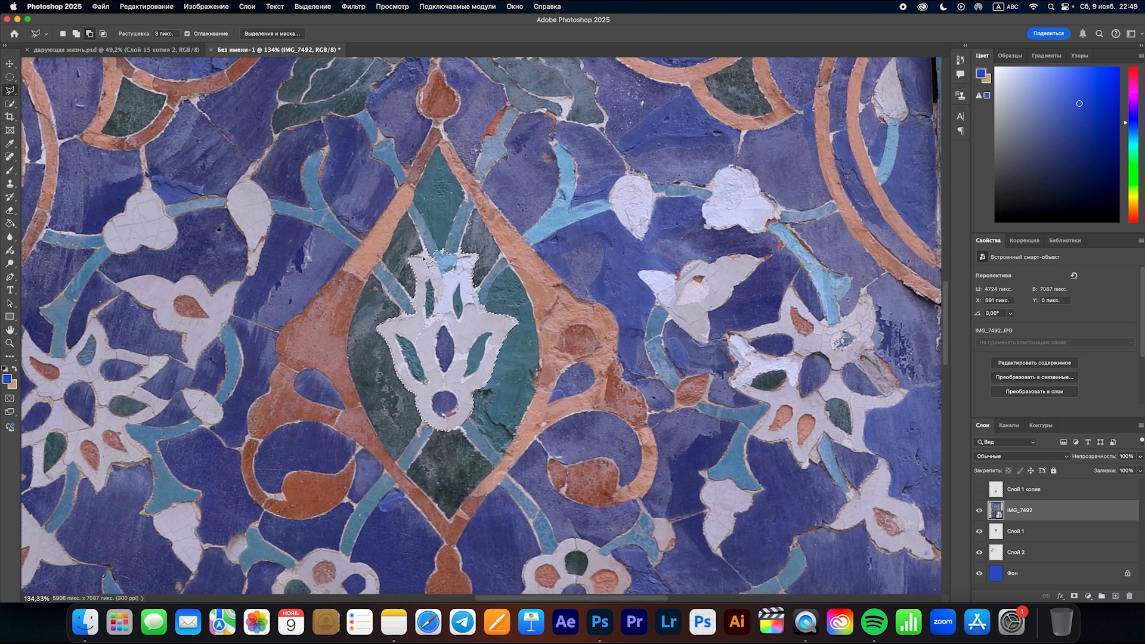
pyautogui.scroll(-5, 468, 302)
pyautogui.press('super+j')
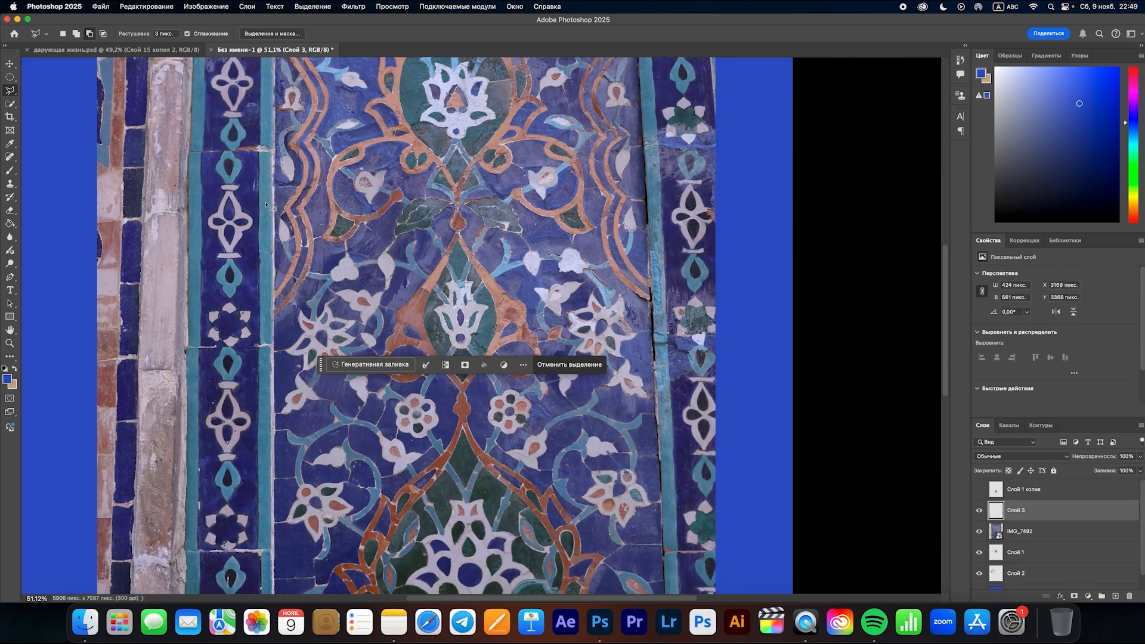
# - Hide IMG_7492, flip the small white flower vertically, and place it directly beneath the second lotus flower
pyautogui.click(979, 532)
pyautogui.press('v')
pyautogui.moveTo(483, 364); pyautogui.dragTo(455, 548)
pyautogui.hotkey('ctrl', 't')
pyautogui.moveTo(435, 462); pyautogui.dragTo(437, 413)
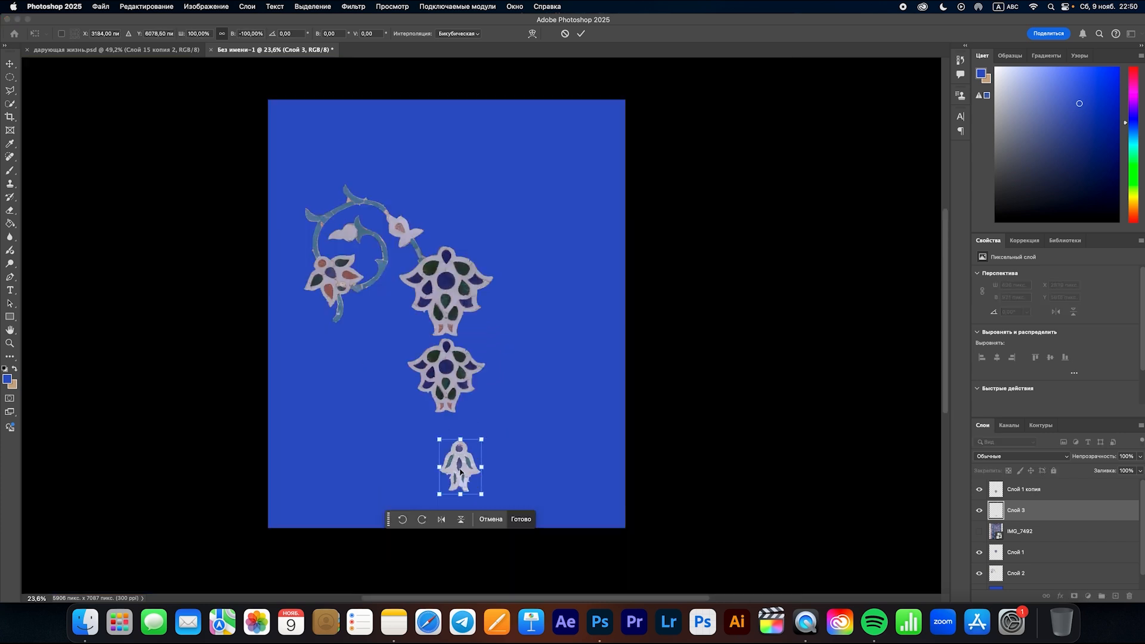
pyautogui.moveTo(462, 471); pyautogui.dragTo(448, 446)
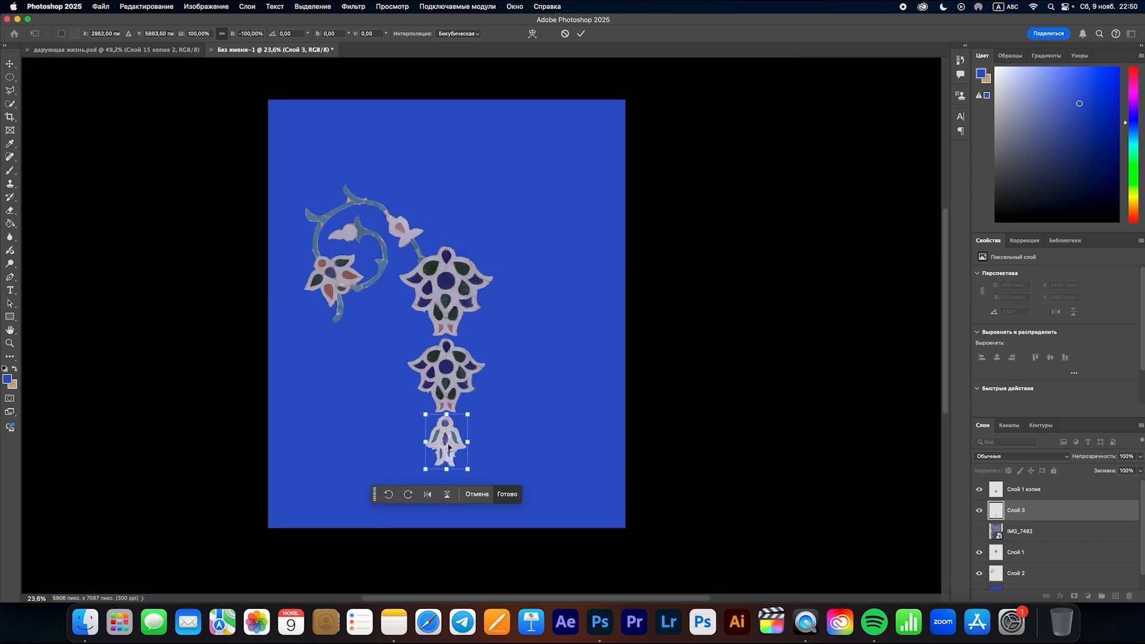
pyautogui.press('Return')
# - Erase the stem tail hanging below the star-shaped flower on the curled branch
pyautogui.click(421, 361)
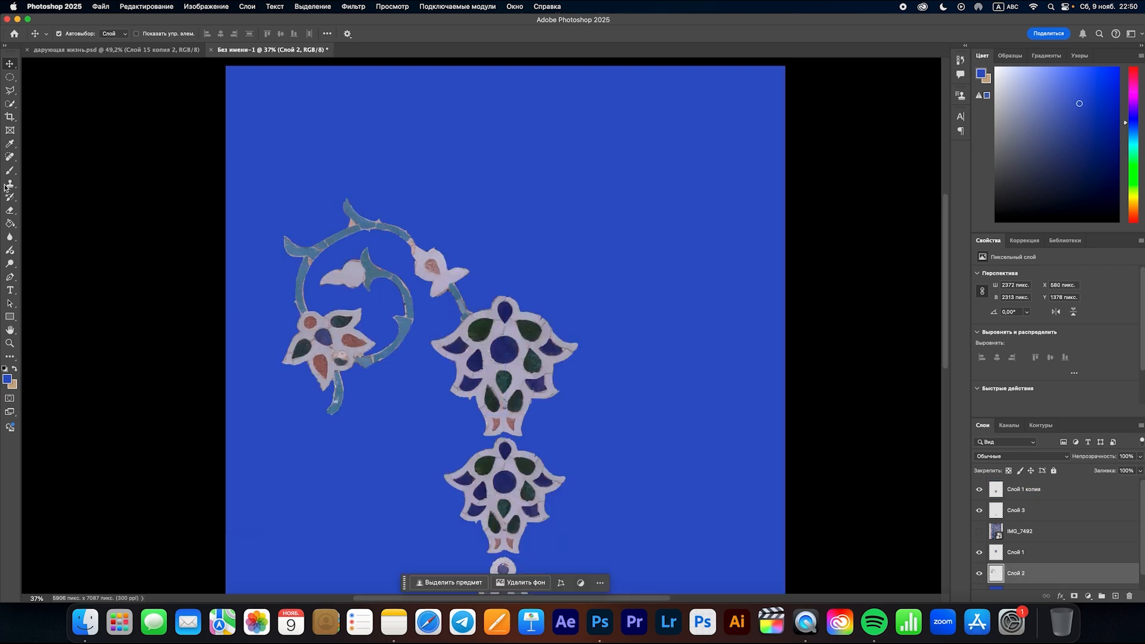
pyautogui.click(10, 213)
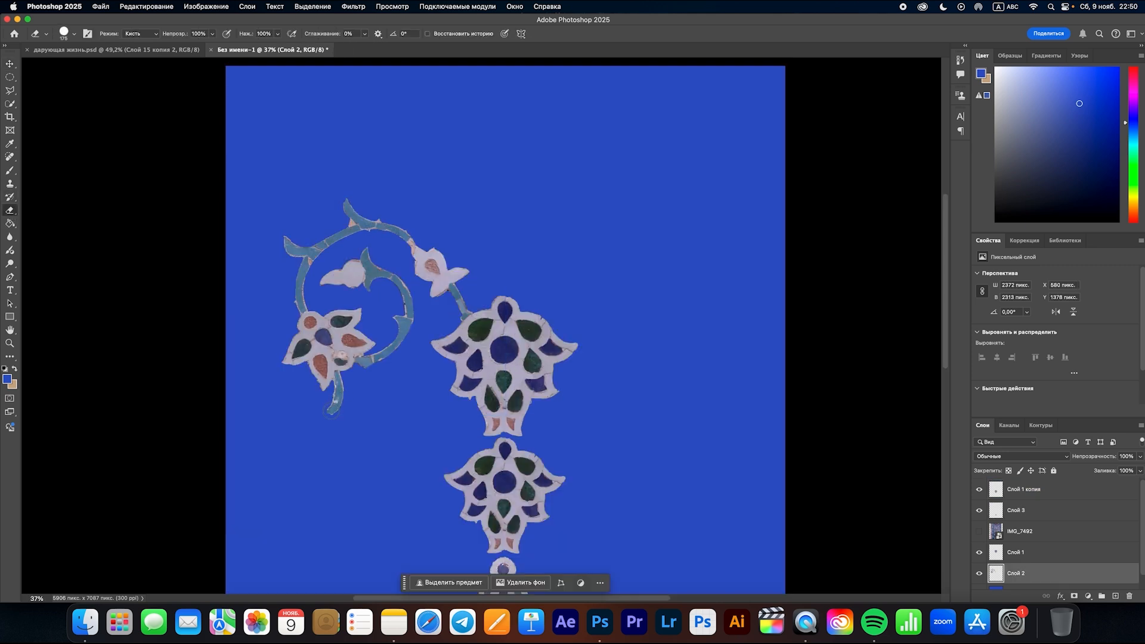
pyautogui.moveTo(335, 407); pyautogui.dragTo(340, 383)
pyautogui.scroll(5, 341, 383)
pyautogui.press('[')
pyautogui.press('[')
pyautogui.press('[')
pyautogui.press('[')
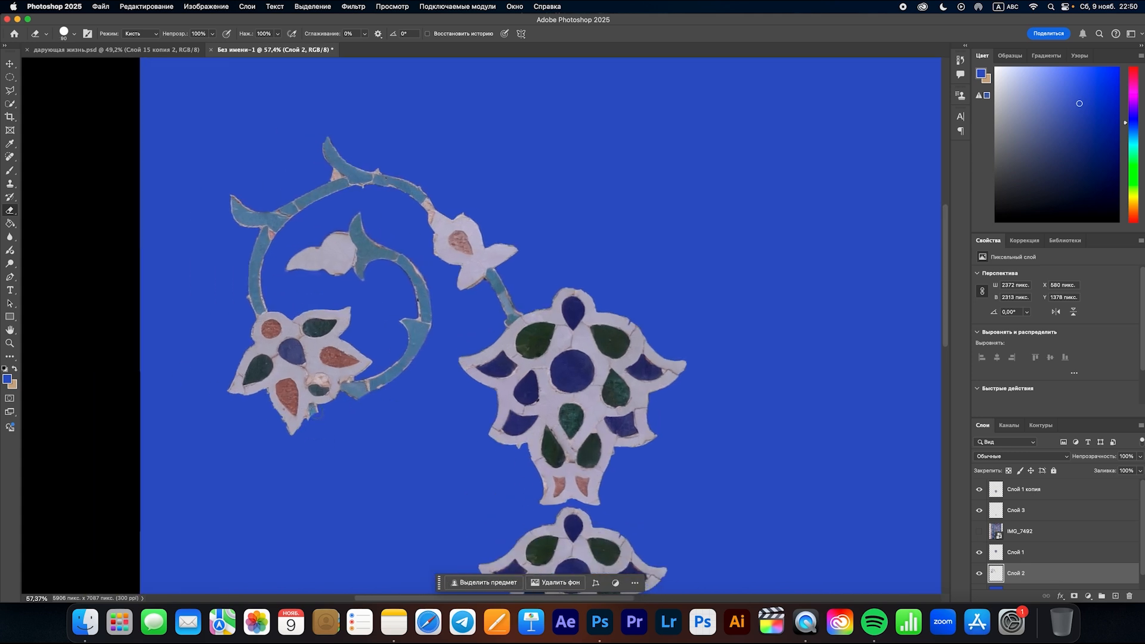
# - Compare with дарующая жизнь.psd, then cut the inner bud branch out of the curl onto its own layer
pyautogui.hotkey('ctrl', 'Tab')
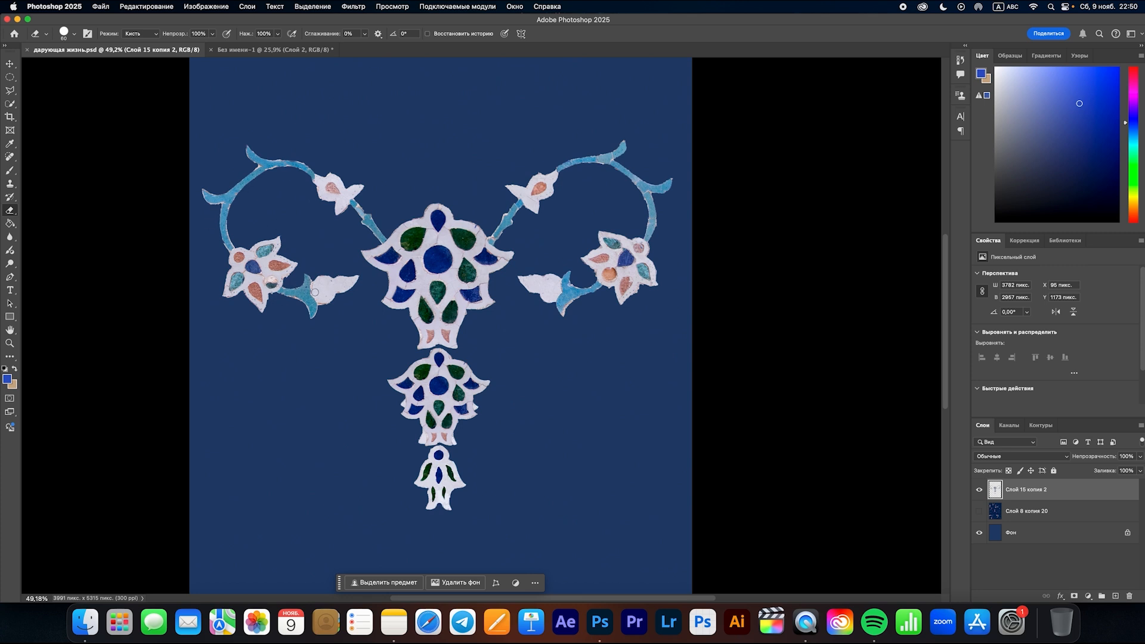
pyautogui.click(245, 50)
pyautogui.press('v')
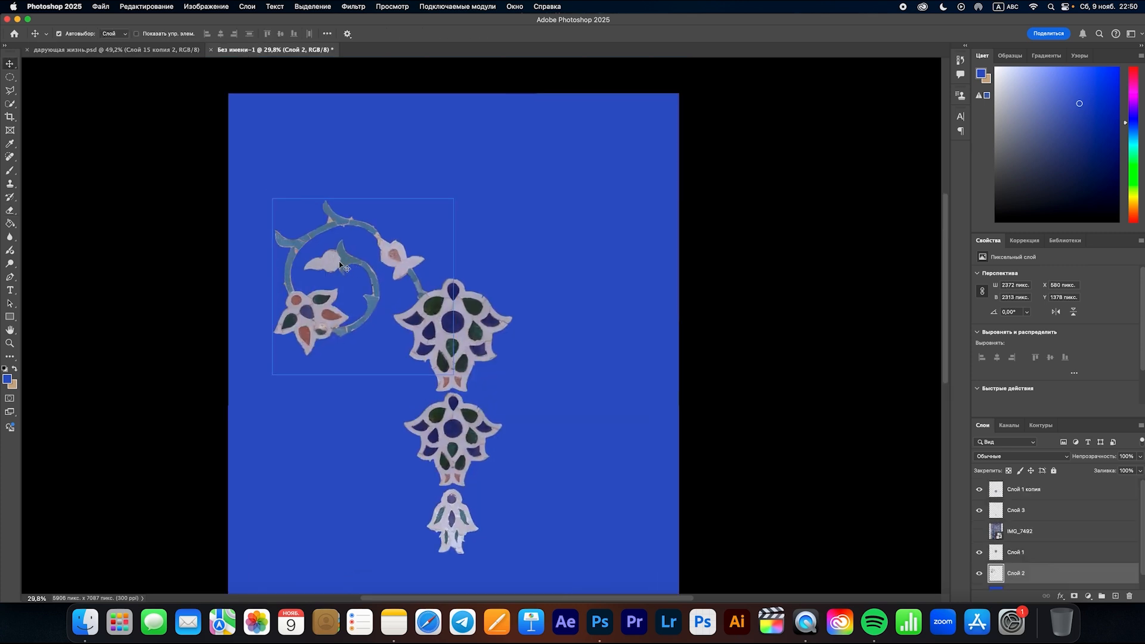
pyautogui.press('w')
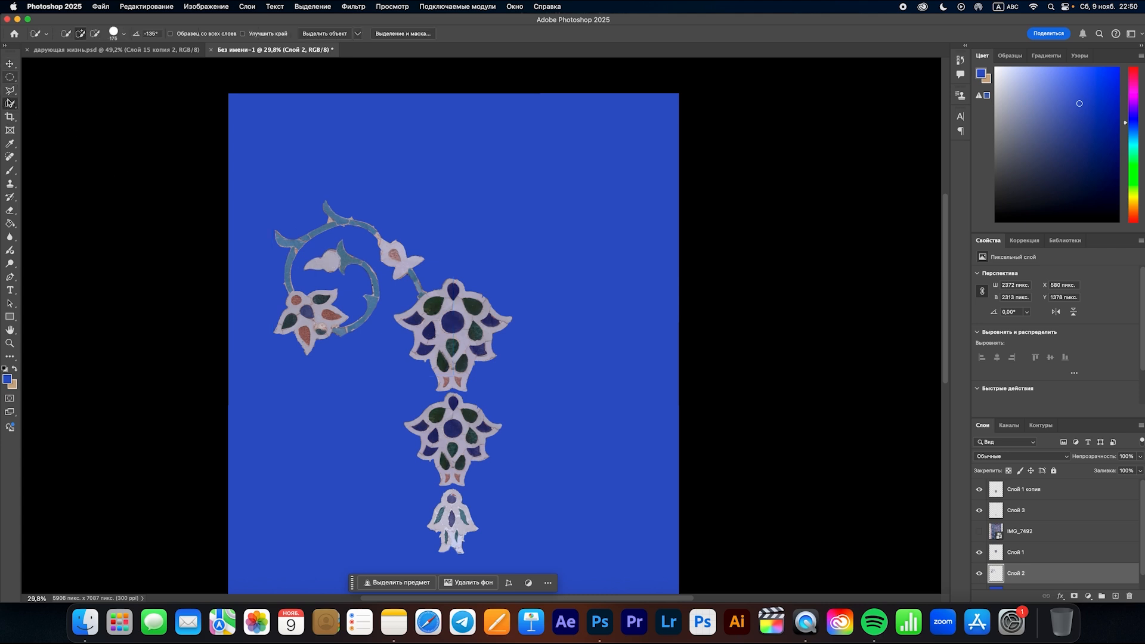
pyautogui.moveTo(329, 263)
pyautogui.mouseDown()
pyautogui.moveTo(366, 280)
pyautogui.moveTo(372, 307)
pyautogui.moveTo(349, 320)
pyautogui.mouseUp()
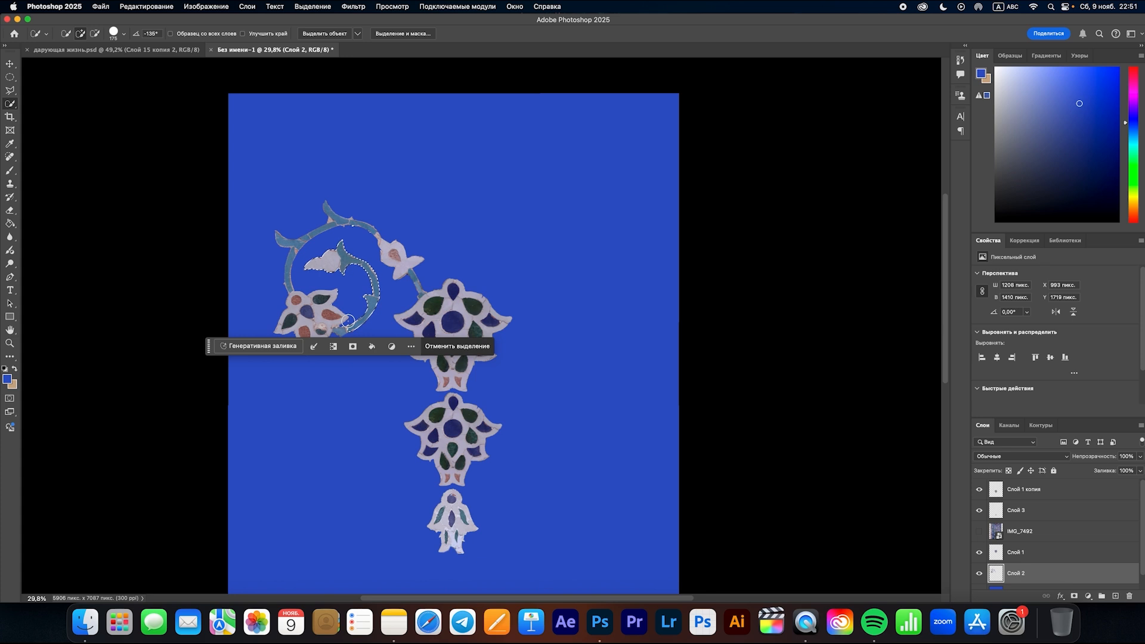
pyautogui.press('Delete')
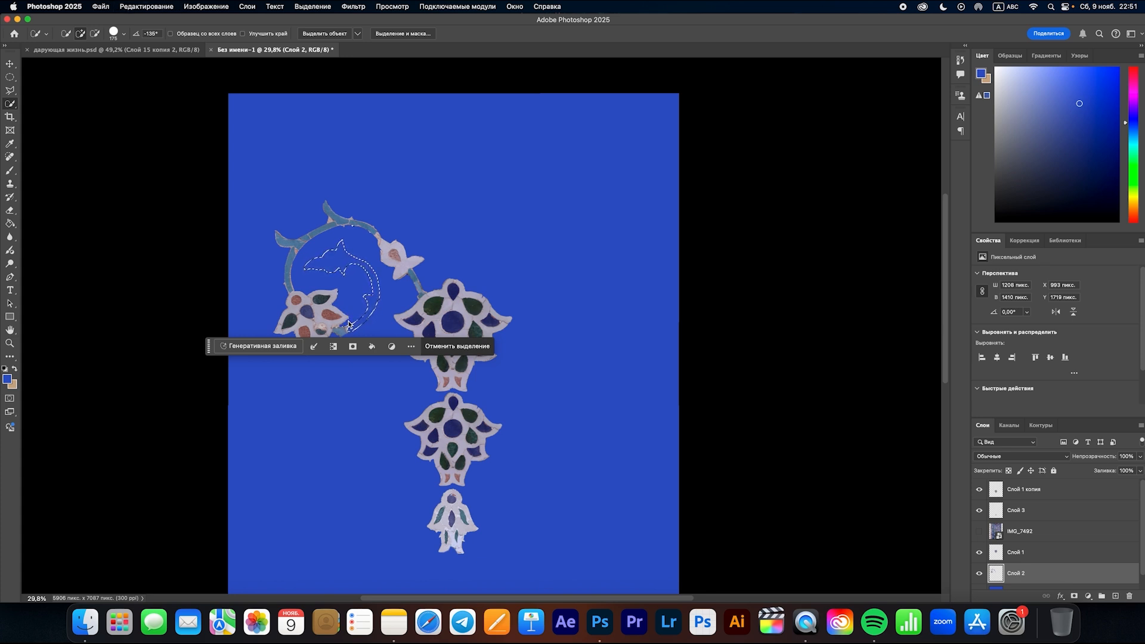
pyautogui.press('super+d')
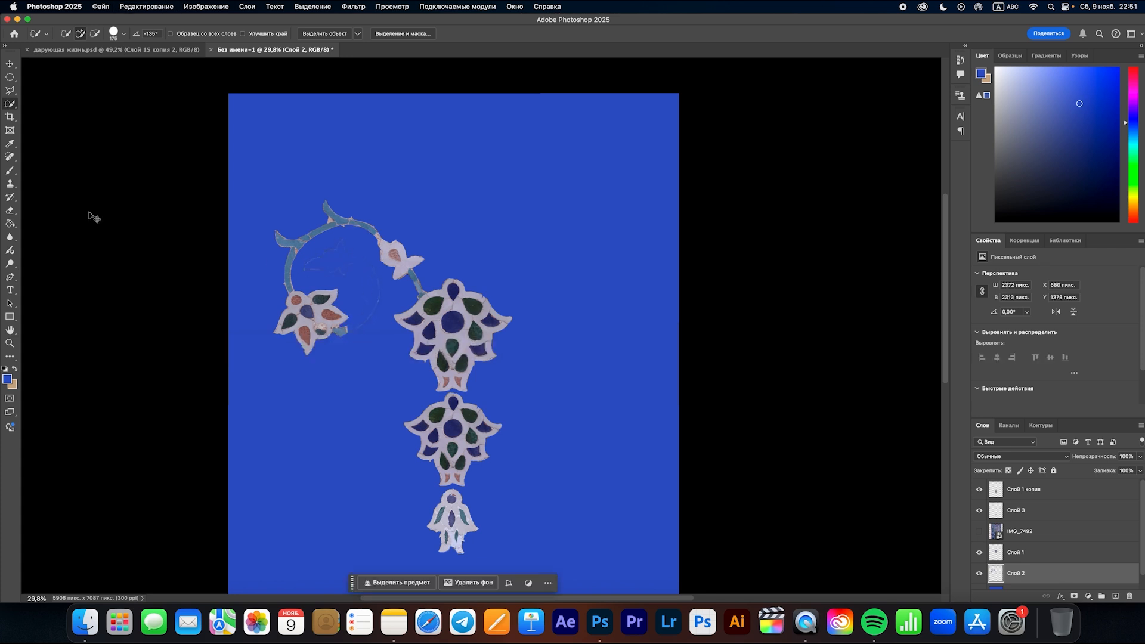
pyautogui.press('super+v')
pyautogui.press('v')
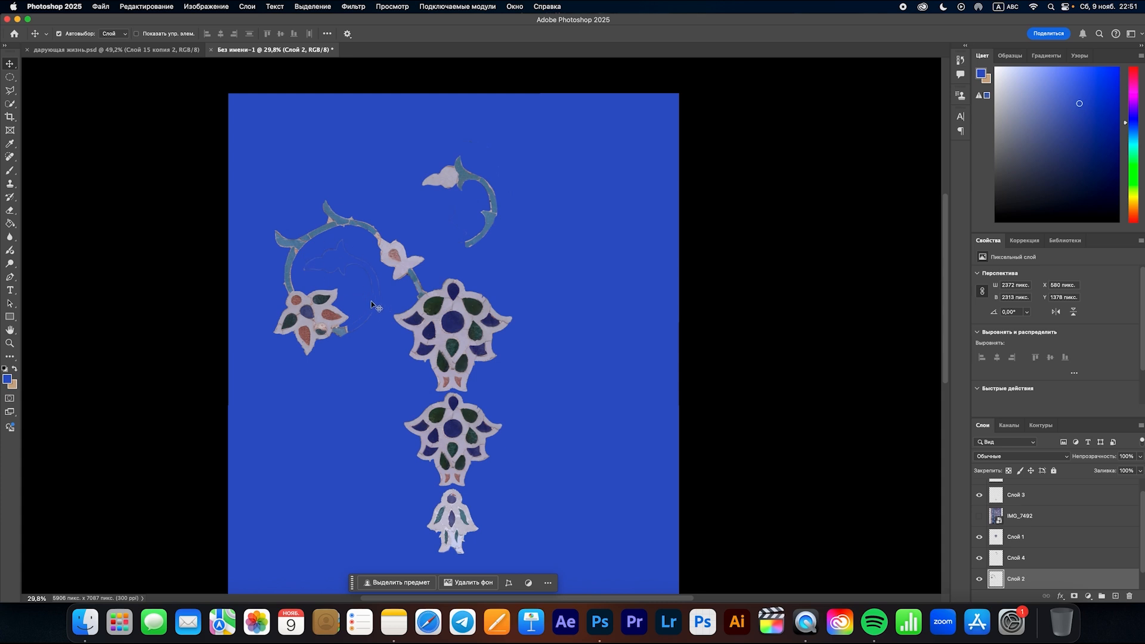
# - Enlarge the eraser and remove the leftover outlines inside the curl on Слой 2
pyautogui.scroll(3, 373, 323)
pyautogui.click(10, 211)
pyautogui.press(']')
pyautogui.press(']')
pyautogui.press(']')
pyautogui.press(']')
pyautogui.press(']')
pyautogui.press(']')
pyautogui.press(']')
pyautogui.press(']')
pyautogui.press(']')
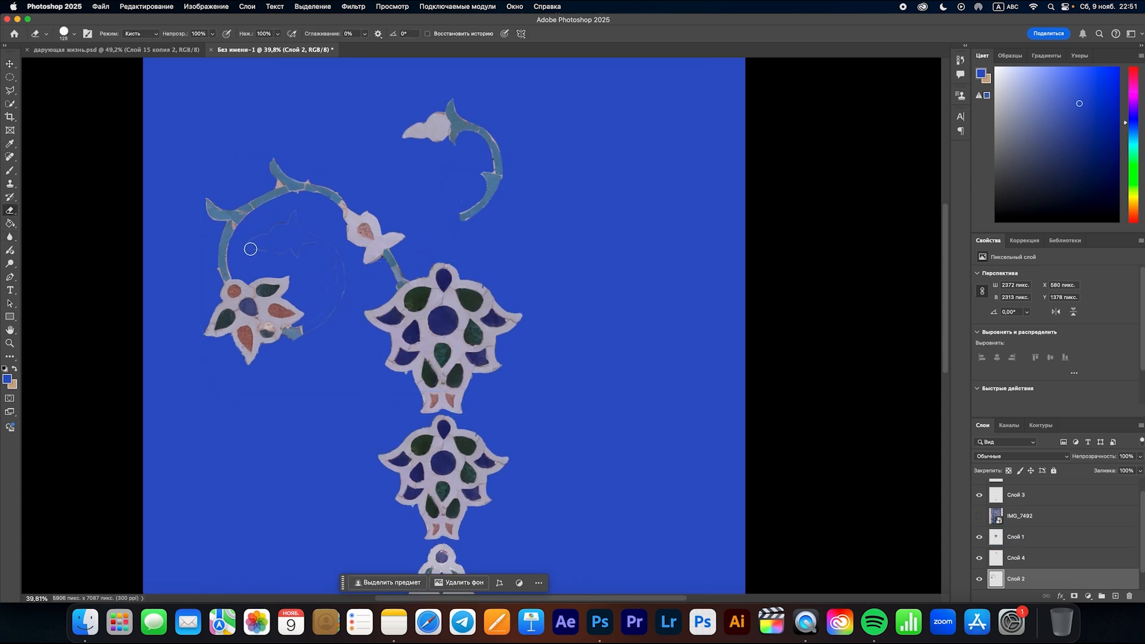
pyautogui.moveTo(251, 248)
pyautogui.mouseDown()
pyautogui.moveTo(292, 224)
pyautogui.moveTo(272, 245)
pyautogui.mouseUp()
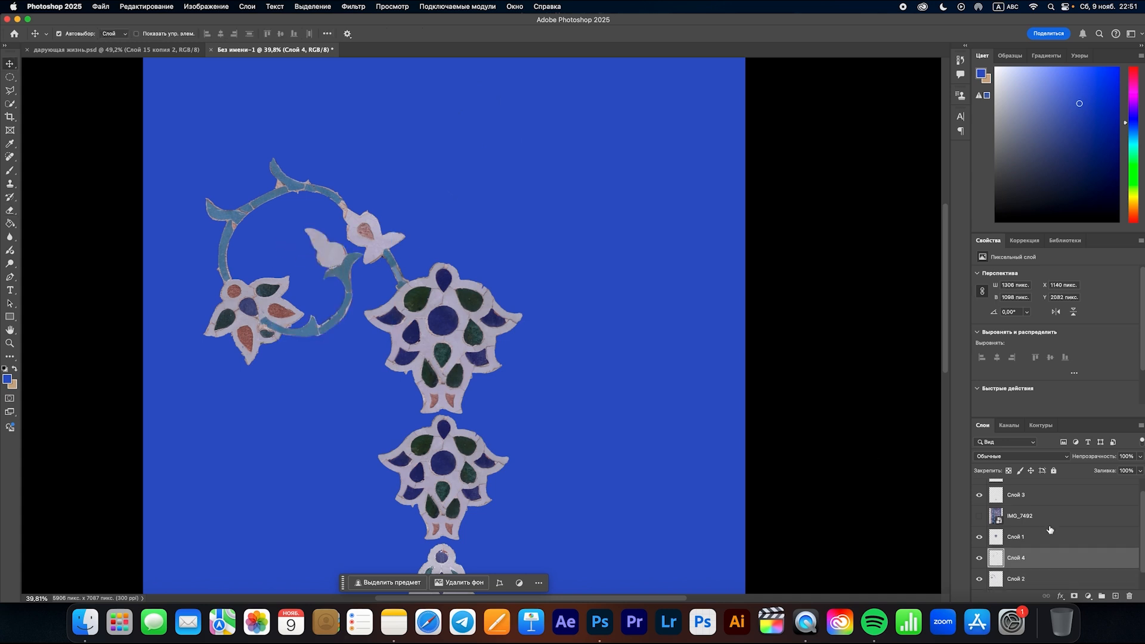
# - Move Слой 4 beneath Слой 2 in the layer order and shift the bud branch slightly lower
pyautogui.scroll(-1, 1035, 537)
pyautogui.moveTo(1032, 539); pyautogui.dragTo(1031, 570)
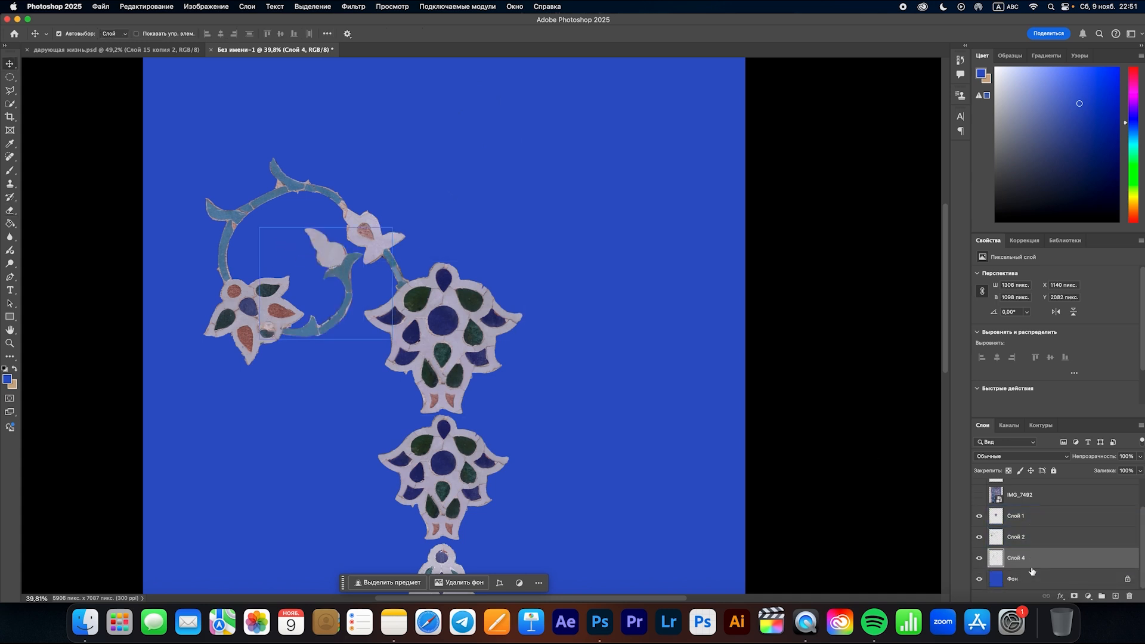
pyautogui.moveTo(327, 250); pyautogui.dragTo(332, 284)
pyautogui.moveTo(331, 281); pyautogui.dragTo(328, 281)
pyautogui.press('super+t')
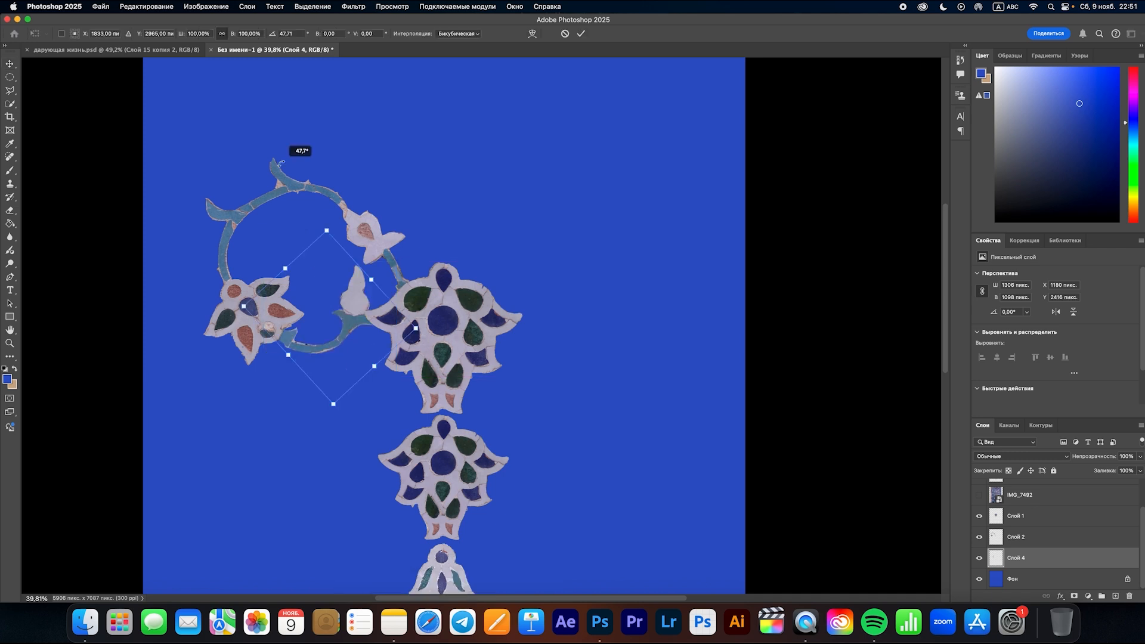
pyautogui.moveTo(280, 173); pyautogui.dragTo(280, 173)
pyautogui.moveTo(356, 309); pyautogui.dragTo(332, 341)
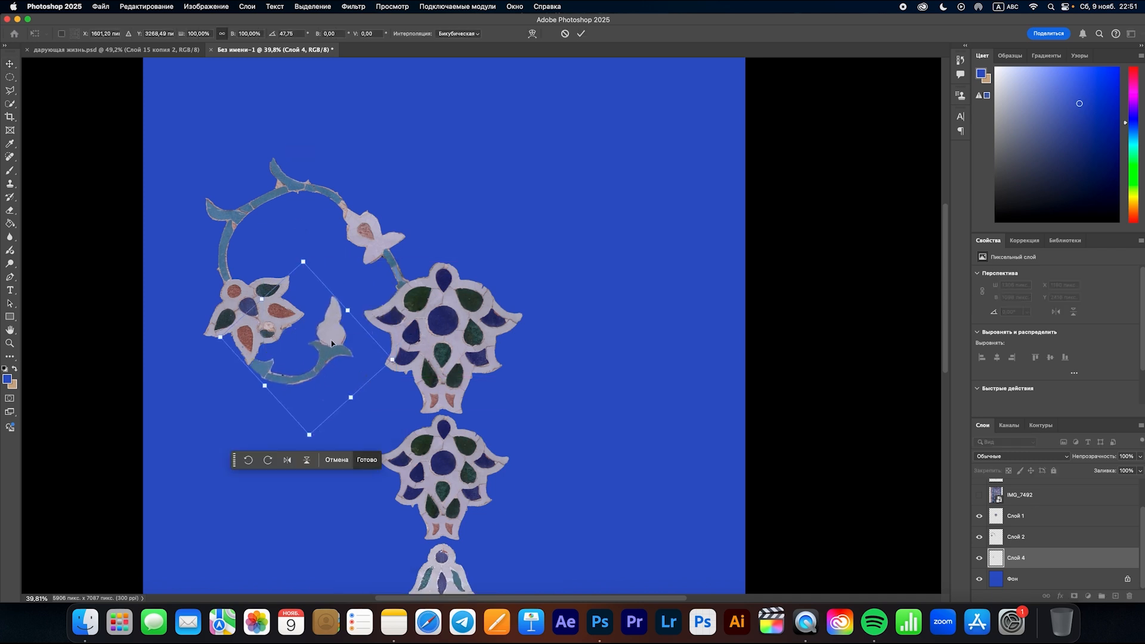
pyautogui.moveTo(159, 291); pyautogui.dragTo(282, 192)
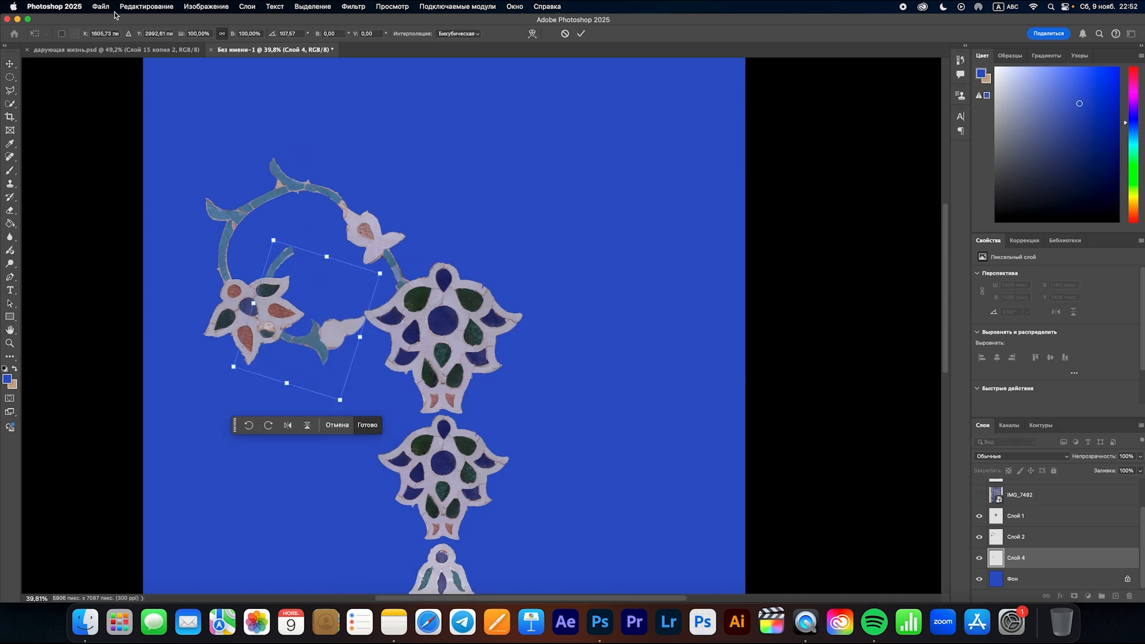
pyautogui.click(112, 52)
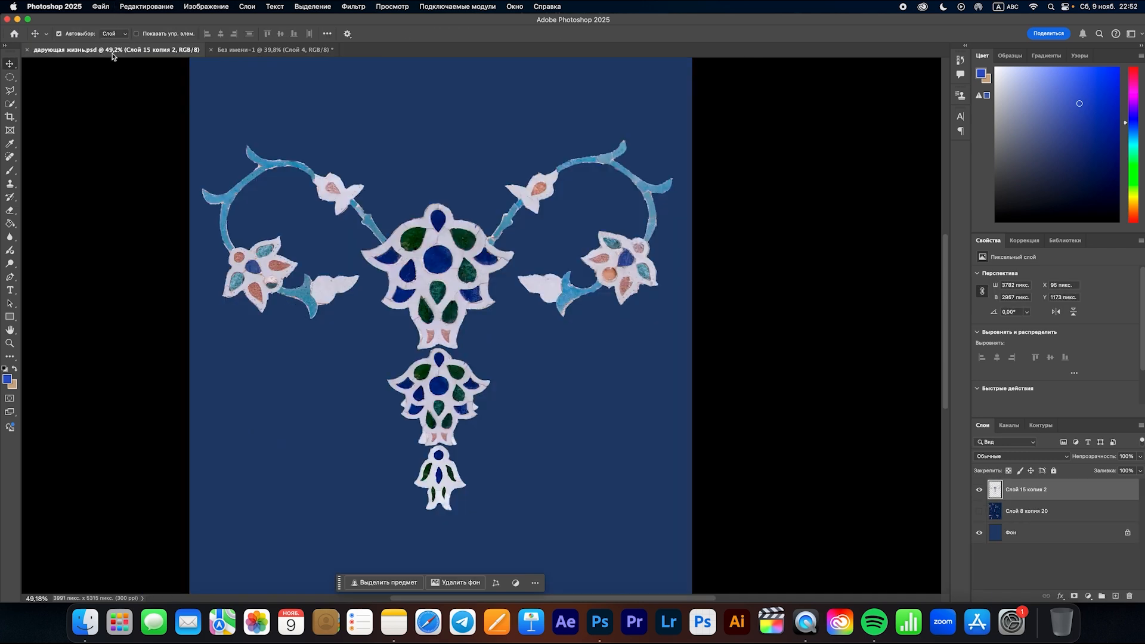
pyautogui.click(218, 51)
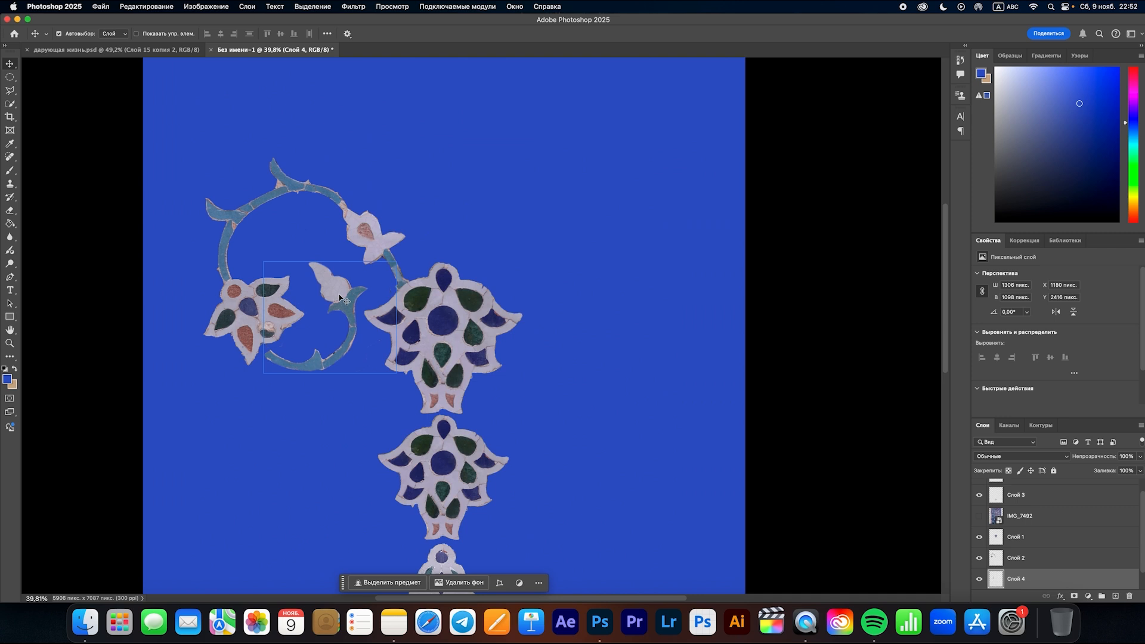
# - Rotate the bud branch so the bud points toward the lotus column, and erase the stem end protruding above the star-shaped flower
pyautogui.press('super+t')
pyautogui.moveTo(226, 316); pyautogui.dragTo(235, 100)
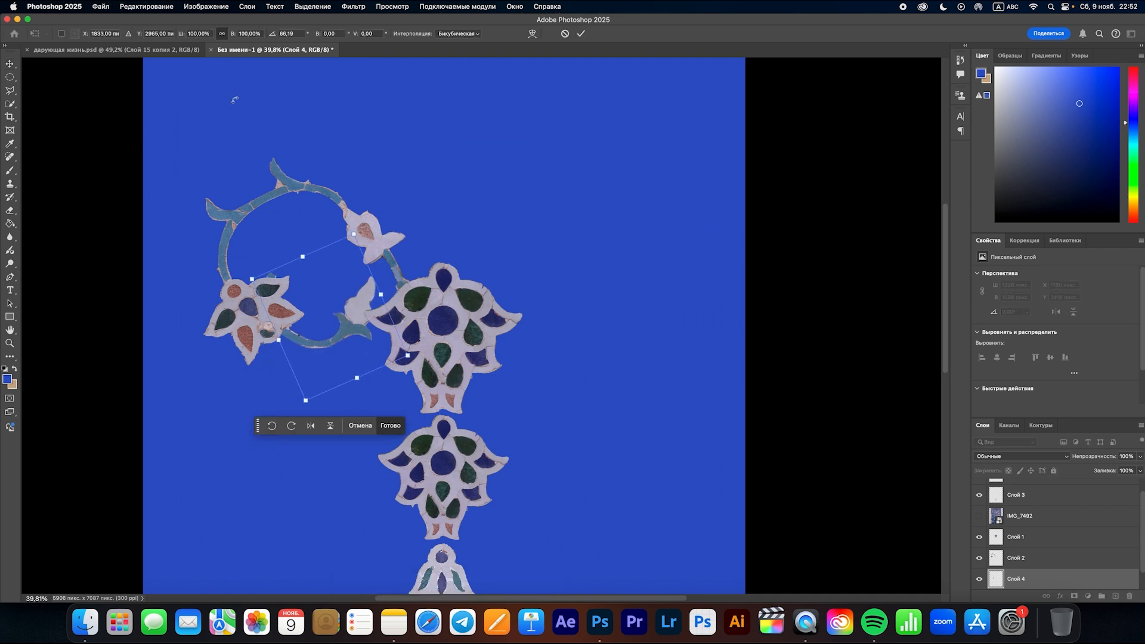
pyautogui.press('Return')
pyautogui.press('super+minus')
pyautogui.press('super+minus')
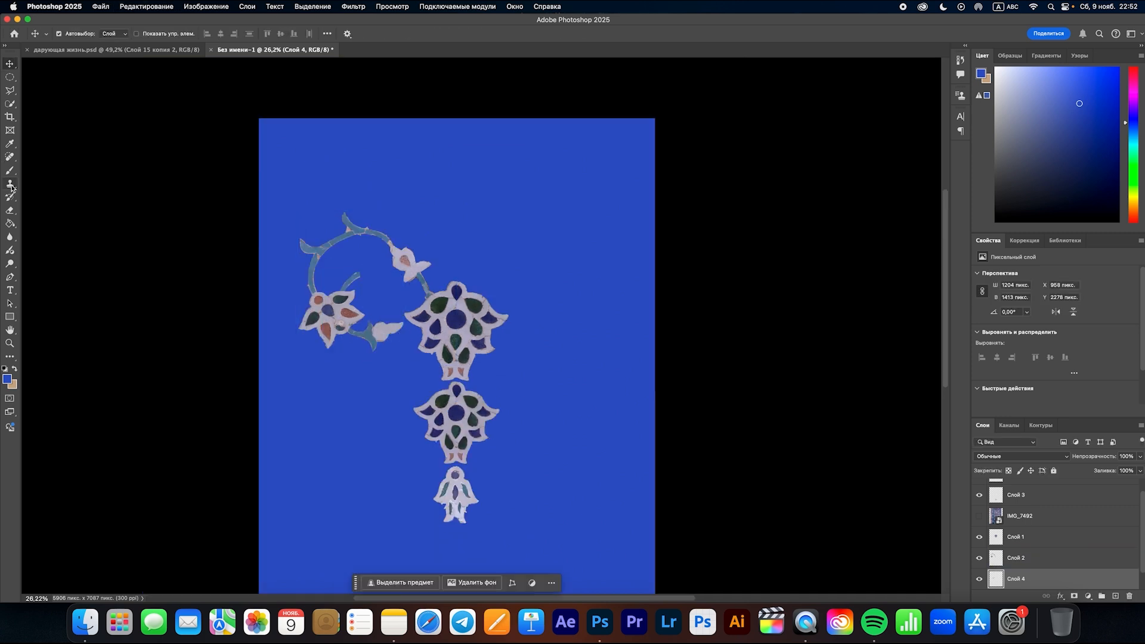
pyautogui.click(10, 212)
pyautogui.moveTo(357, 279); pyautogui.dragTo(334, 314)
# - Select Слой 2 and Слой 4 together and merge them into one layer
pyautogui.click(10, 64)
pyautogui.moveTo(401, 181); pyautogui.dragTo(337, 266)
pyautogui.moveTo(273, 156); pyautogui.dragTo(375, 365)
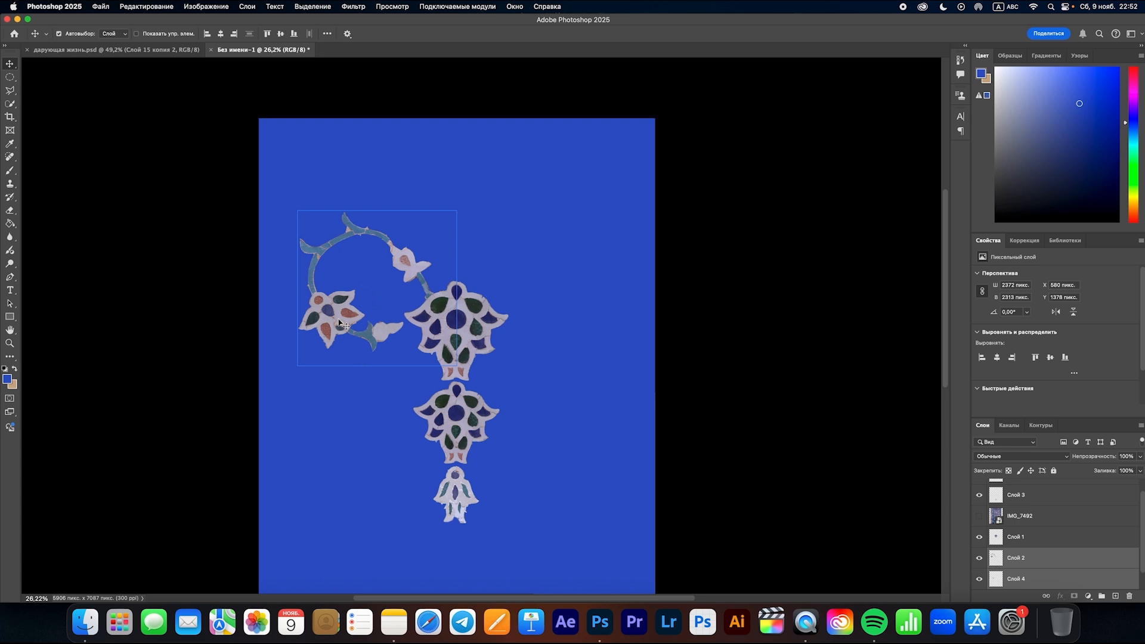
pyautogui.rightClick(1025, 559)
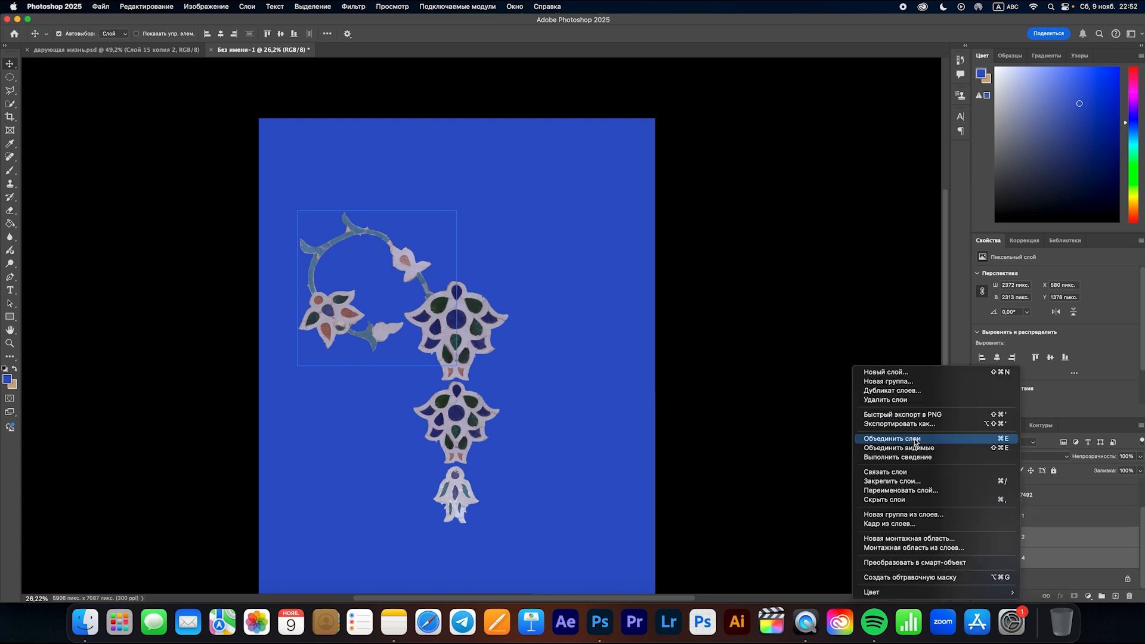
pyautogui.click(912, 439)
# - Duplicate the merged branch, flip the copy horizontally, and place it on the opposite side of the lotus column
pyautogui.scroll(-2, 333, 326)
pyautogui.moveTo(325, 323); pyautogui.dragTo(439, 327)
pyautogui.press('super+t')
pyautogui.click(457, 381)
pyautogui.moveTo(519, 306); pyautogui.dragTo(546, 312)
pyautogui.press('Return')
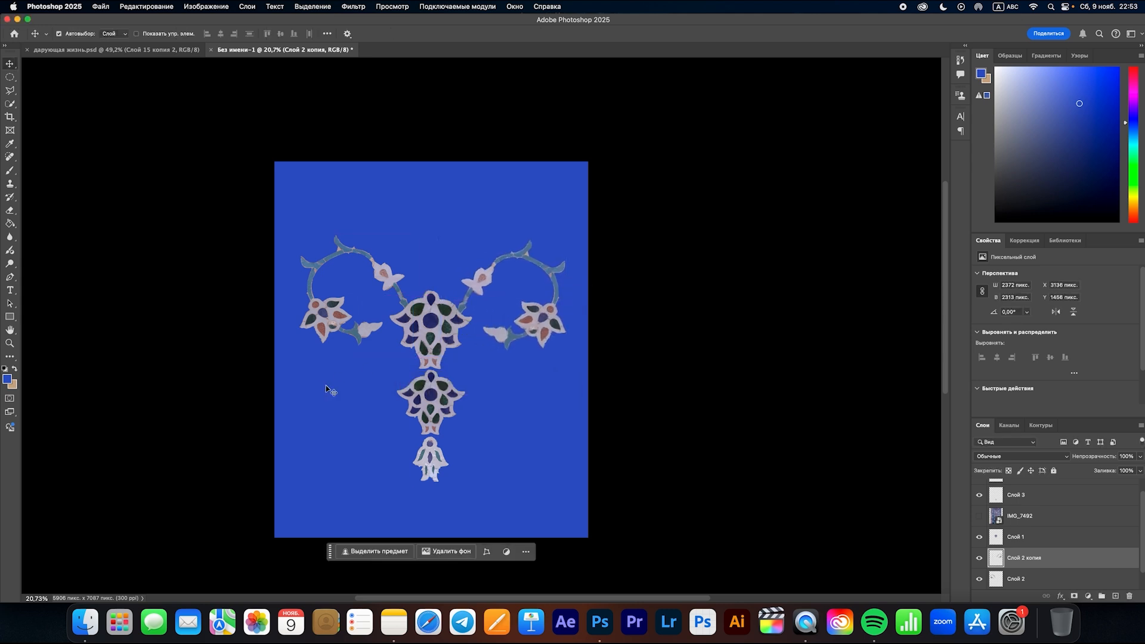
# - Select all the motif layers, shift the whole ornament slightly up and to the left, and deselect them
pyautogui.press('super+minus')
pyautogui.press('super+alt+a')
pyautogui.moveTo(547, 329)
pyautogui.mouseDown()
pyautogui.moveTo(543, 308)
pyautogui.moveTo(535, 318)
pyautogui.mouseUp()
pyautogui.click(558, 420)
pyautogui.press('super+plus')
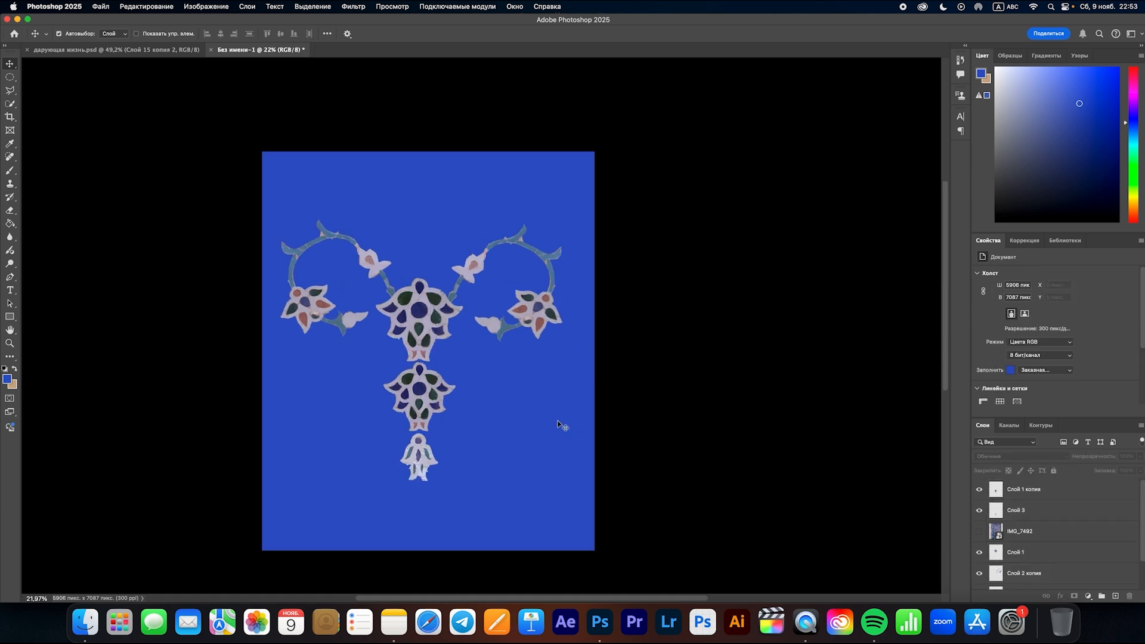
# - Select the background layer Фон and set the foreground colour to the dark muted blue 3c4488
pyautogui.scroll(-2, 992, 533)
pyautogui.click(1017, 582)
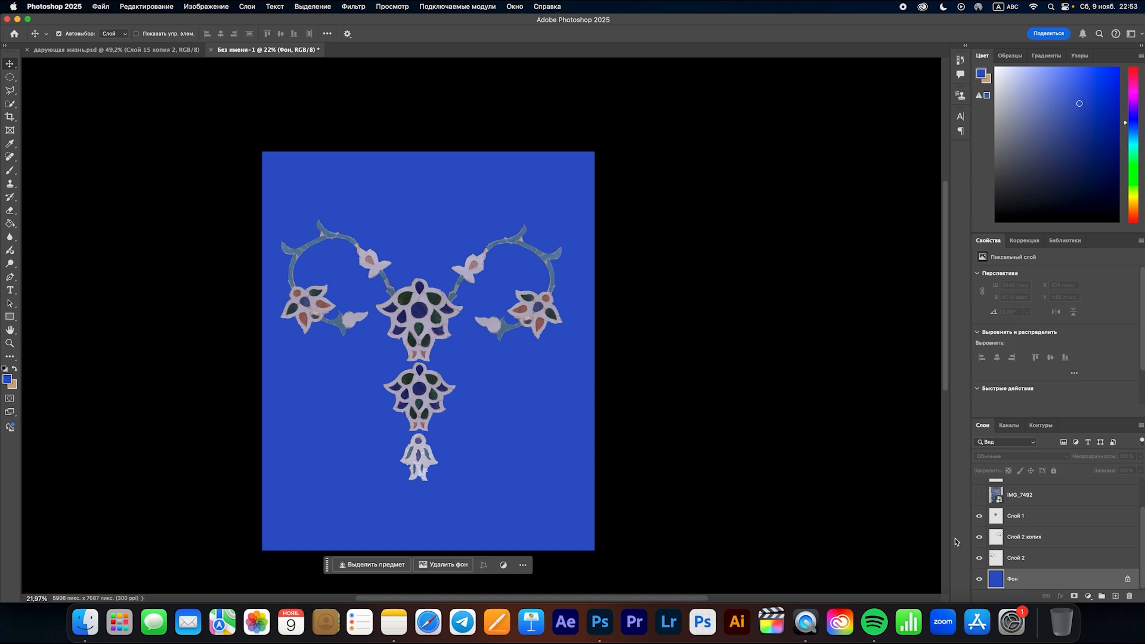
pyautogui.scroll(1, 482, 323)
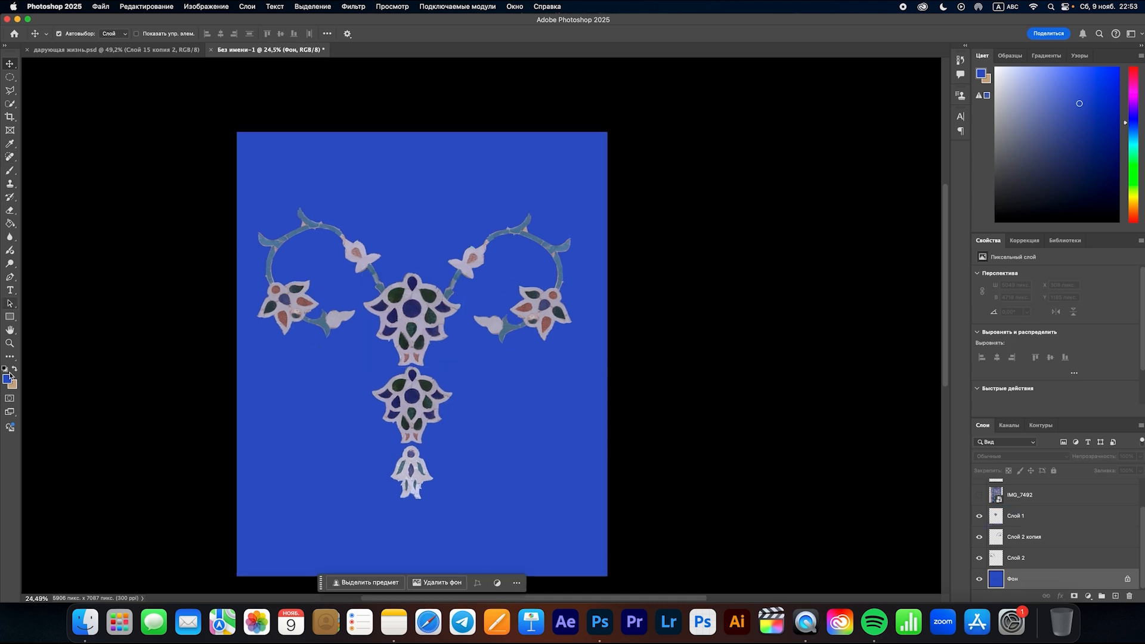
pyautogui.click(7, 378)
pyautogui.moveTo(513, 282); pyautogui.dragTo(670, 299)
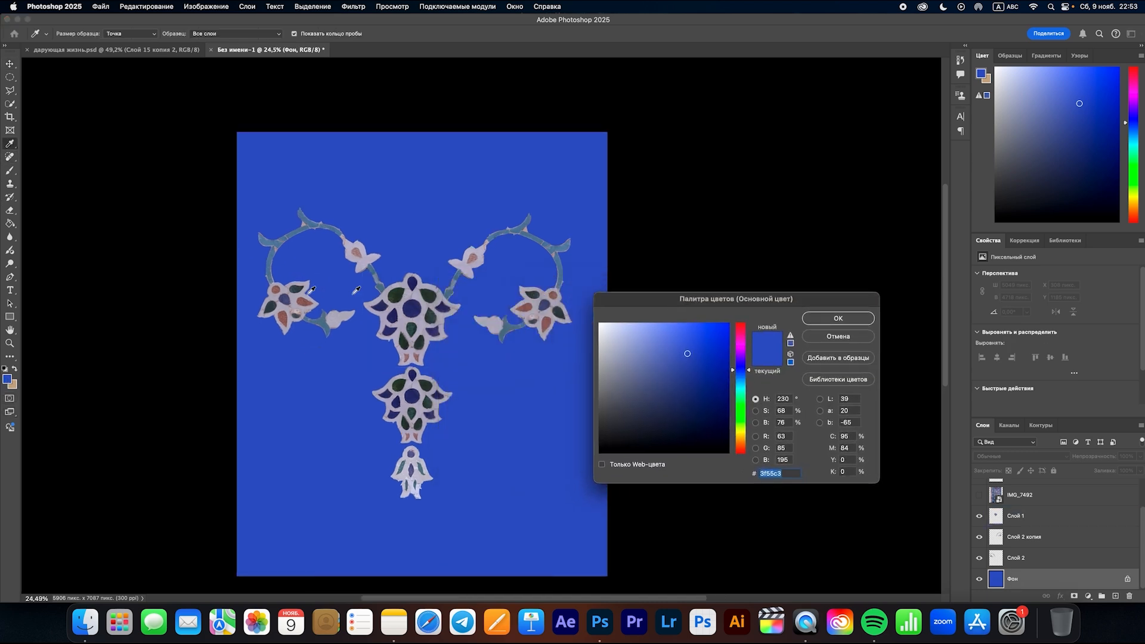
pyautogui.click(546, 304)
pyautogui.click(654, 384)
pyautogui.click(692, 377)
pyautogui.click(677, 383)
pyautogui.click(671, 384)
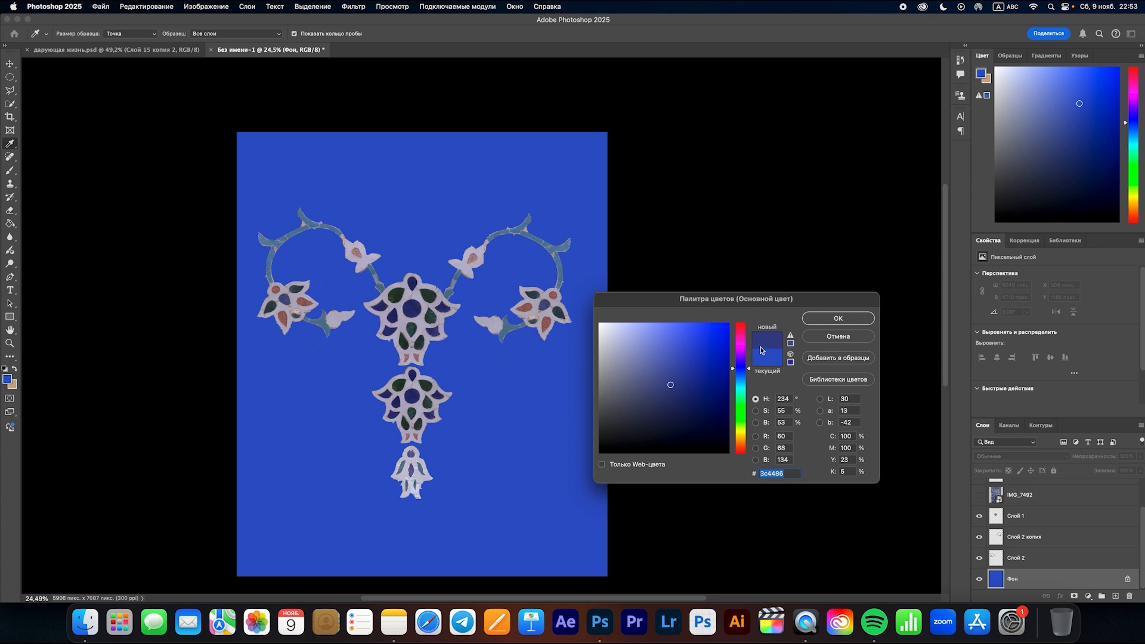
pyautogui.click(818, 319)
# - Fill the background layer with the dark blue foreground colour, and return to the Move tool
pyautogui.click(10, 223)
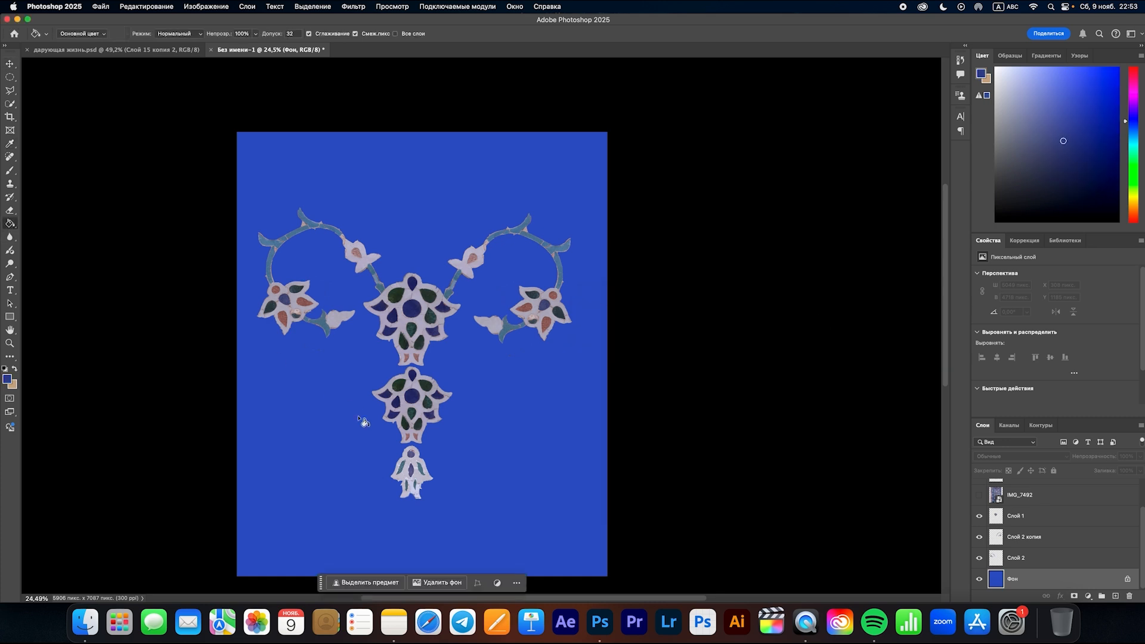
pyautogui.click(322, 441)
pyautogui.click(9, 63)
pyautogui.scroll(3, 461, 410)
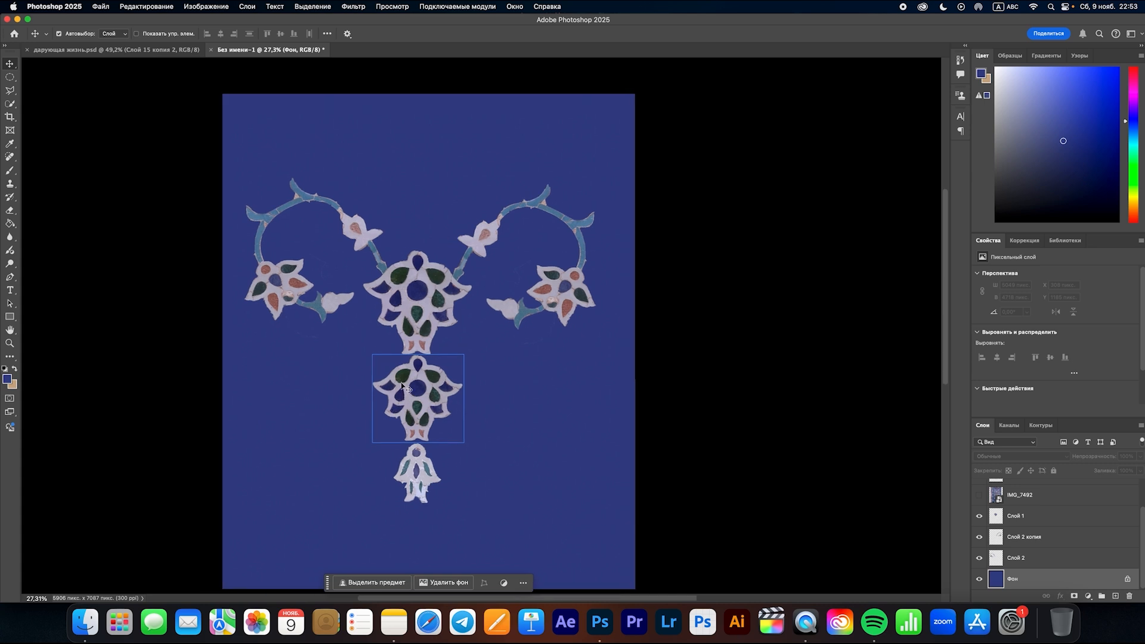
# - Straighten the large lotus at the top of the column by rotating it about -0.31°
pyautogui.click(402, 385)
pyautogui.scroll(-1, 415, 302)
pyautogui.click(416, 302)
pyautogui.press('super+t')
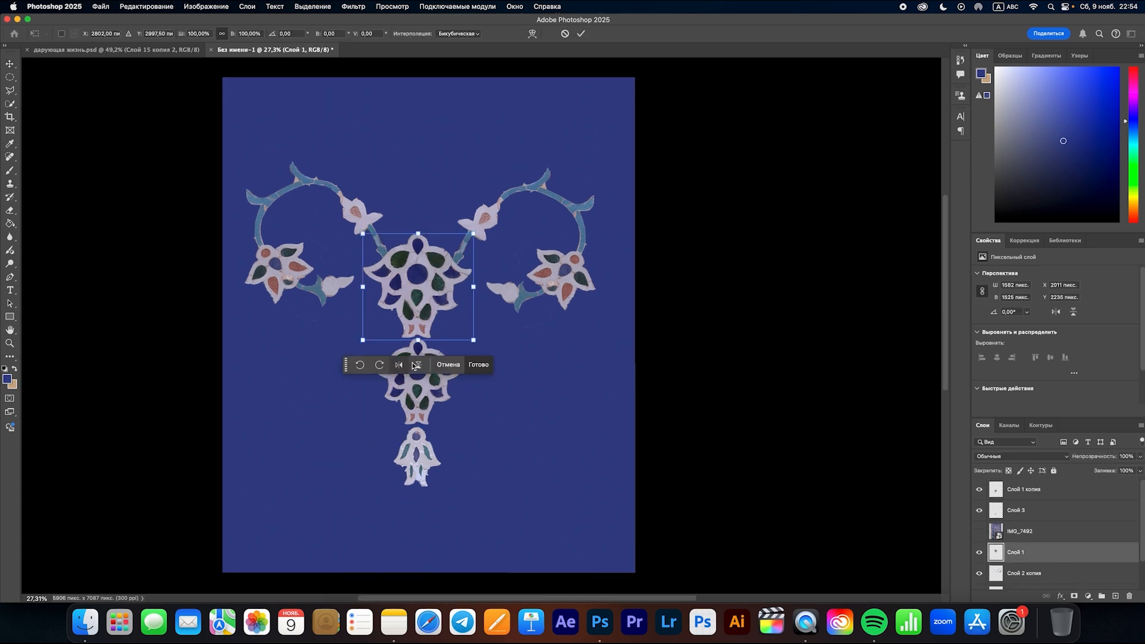
pyautogui.moveTo(366, 349); pyautogui.dragTo(366, 350)
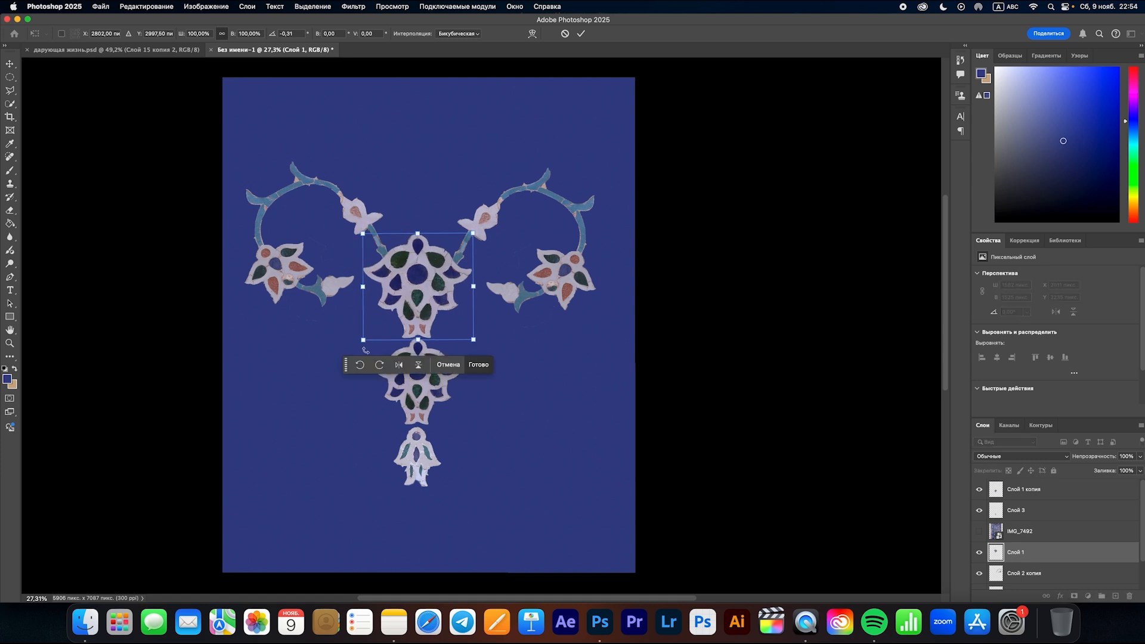
pyautogui.press('Return')
# - Rotate the smaller lotus below it very slightly to straighten it along the column's vertical axis
pyautogui.click(420, 399)
pyautogui.press('super+t')
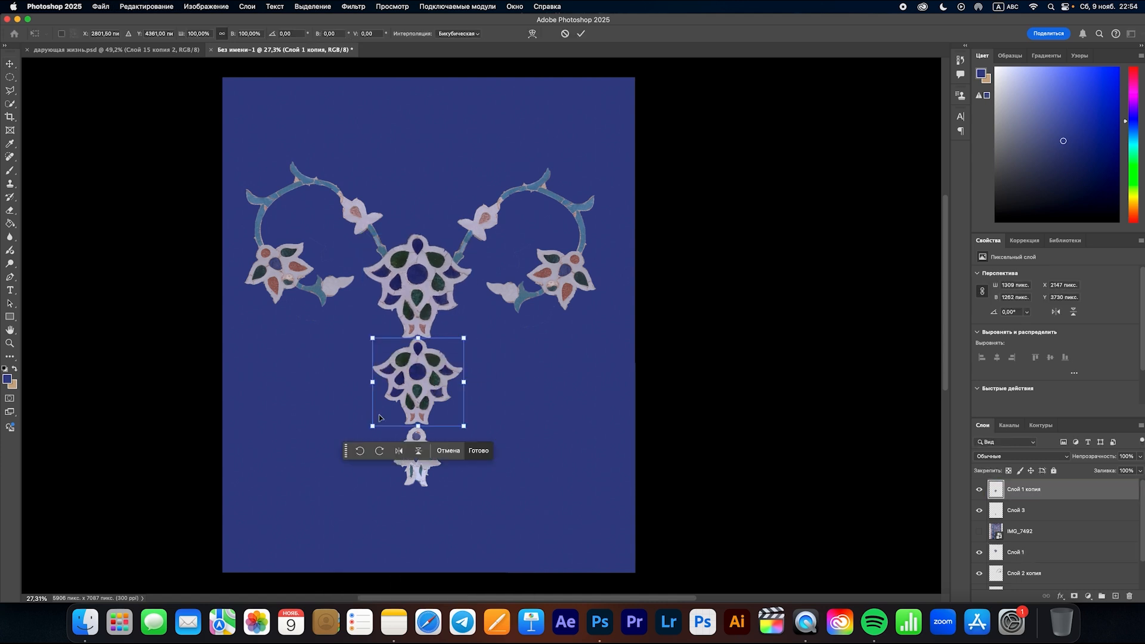
pyautogui.moveTo(340, 437); pyautogui.dragTo(341, 430)
pyautogui.press('Return')
pyautogui.scroll(-3, 238, 350)
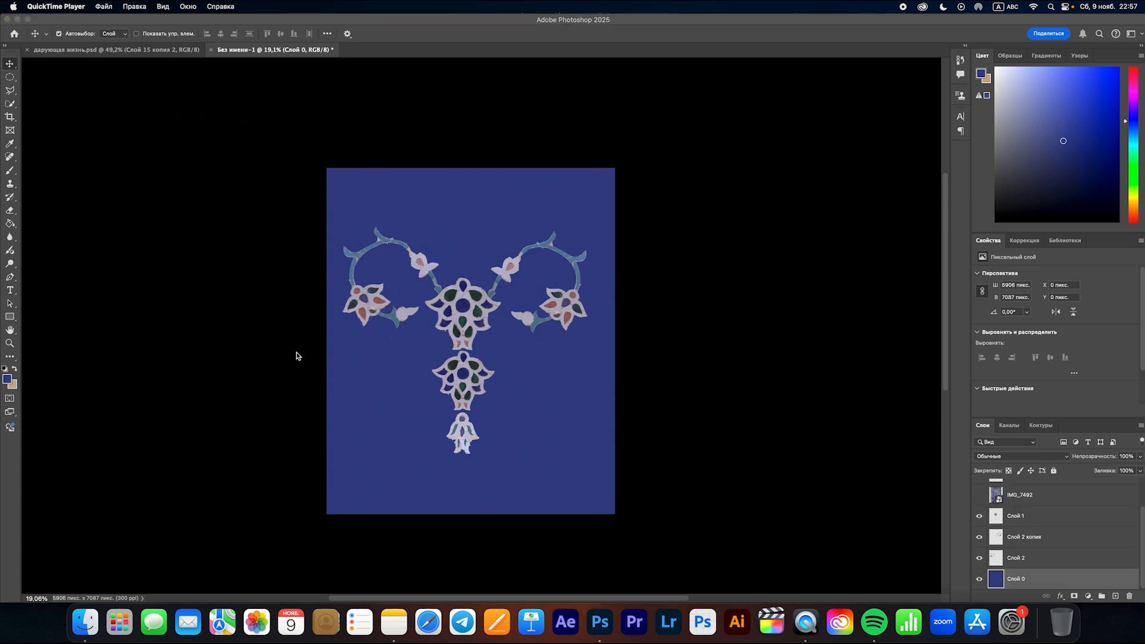
pyautogui.click(437, 357)
pyautogui.scroll(2, 384, 377)
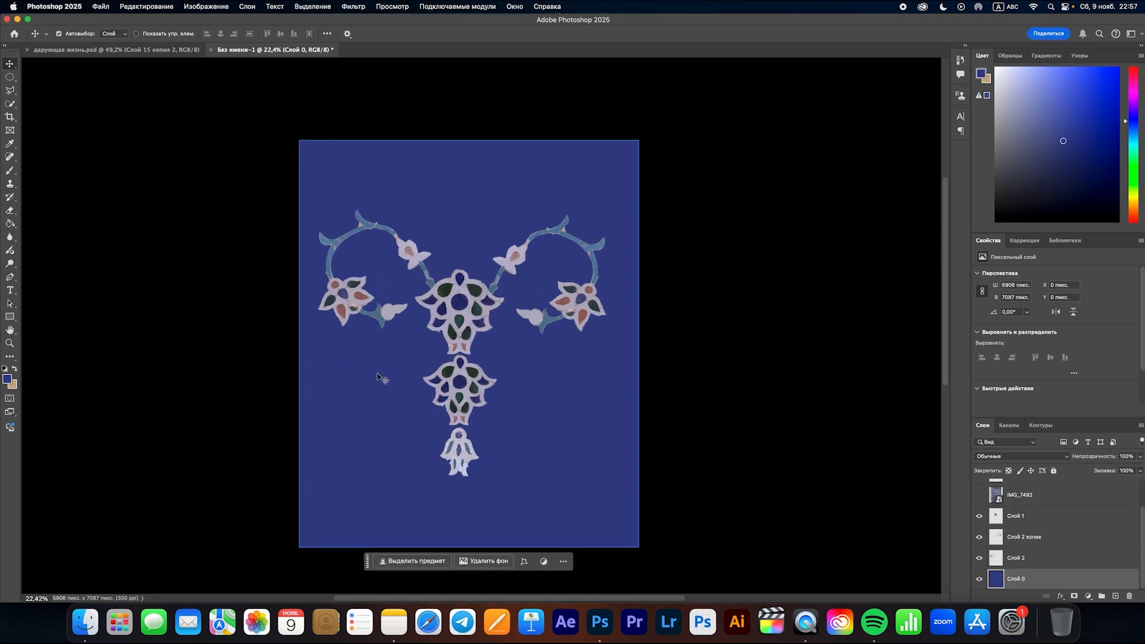
pyautogui.scroll(-1, 383, 376)
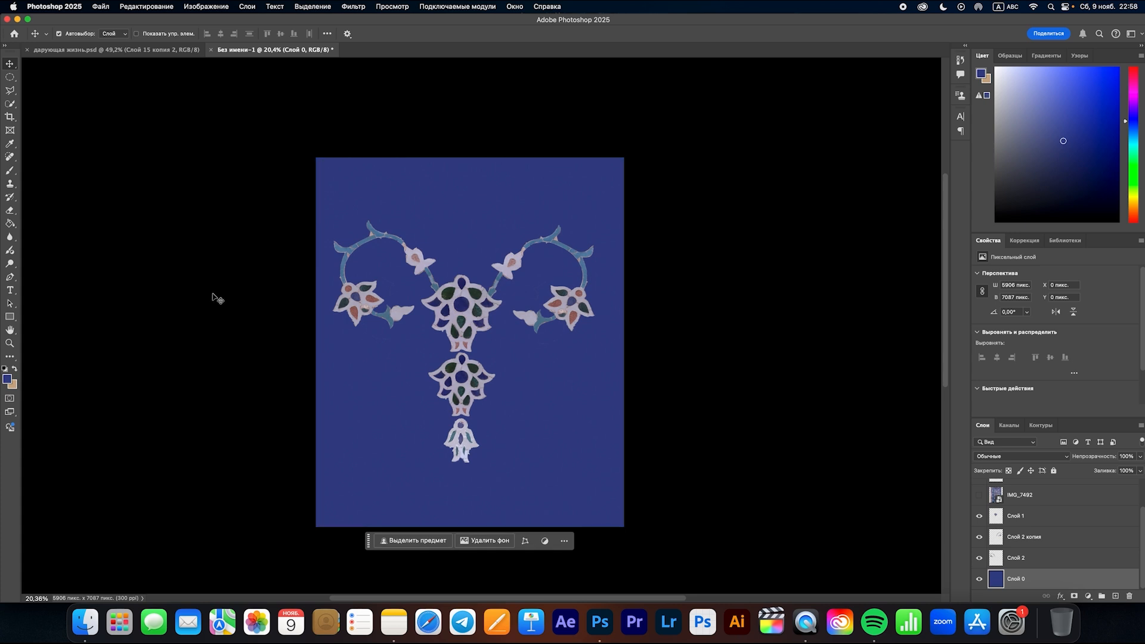
pyautogui.scroll(1, 391, 377)
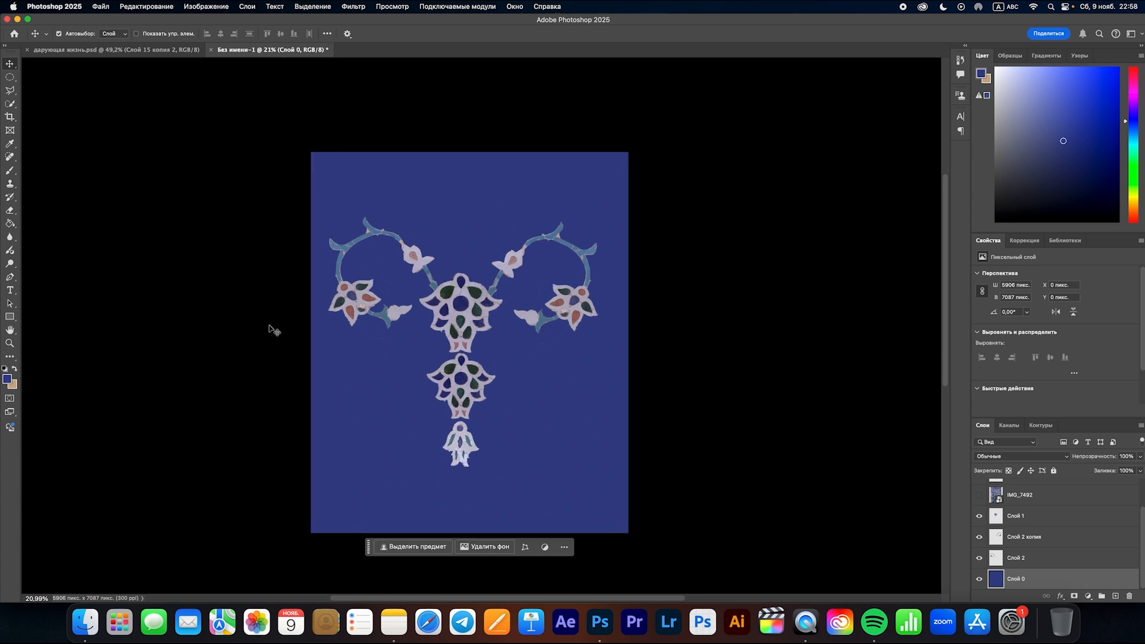
pyautogui.click(93, 5)
pyautogui.click(97, 5)
pyautogui.scroll(2, 432, 356)
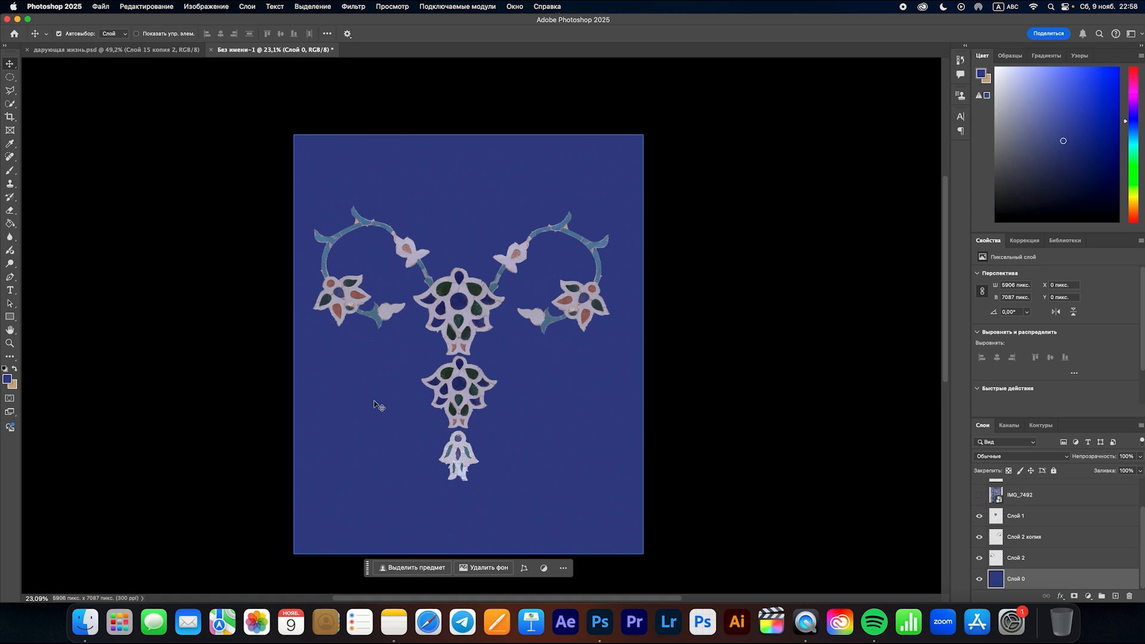
pyautogui.scroll(-2, 374, 404)
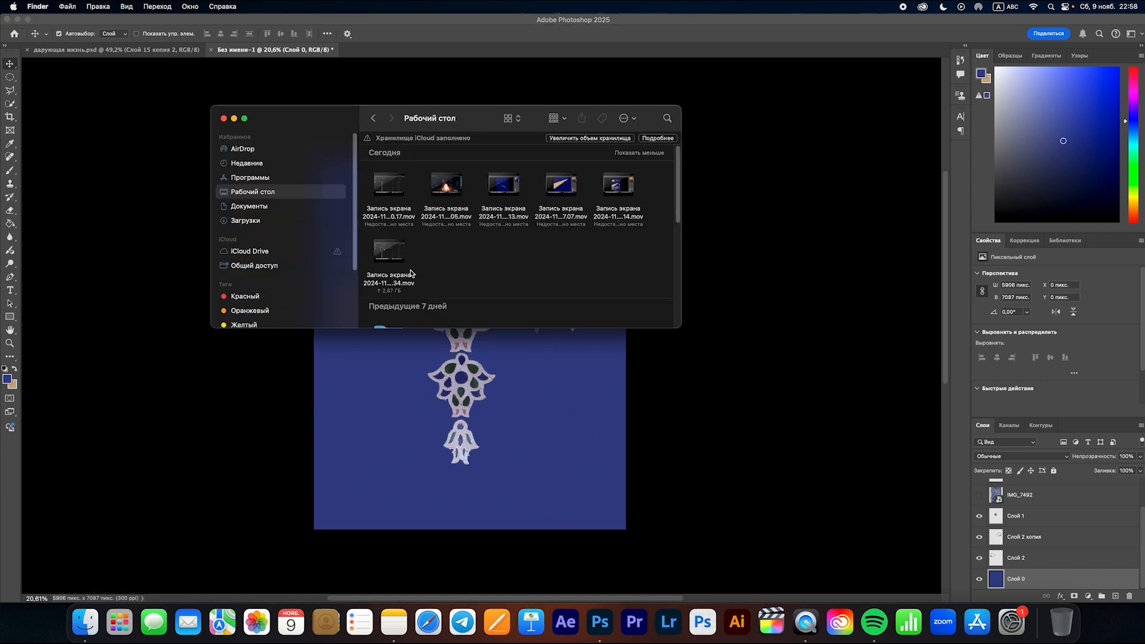
pyautogui.click(166, 470)
pyautogui.scroll(-1, 166, 471)
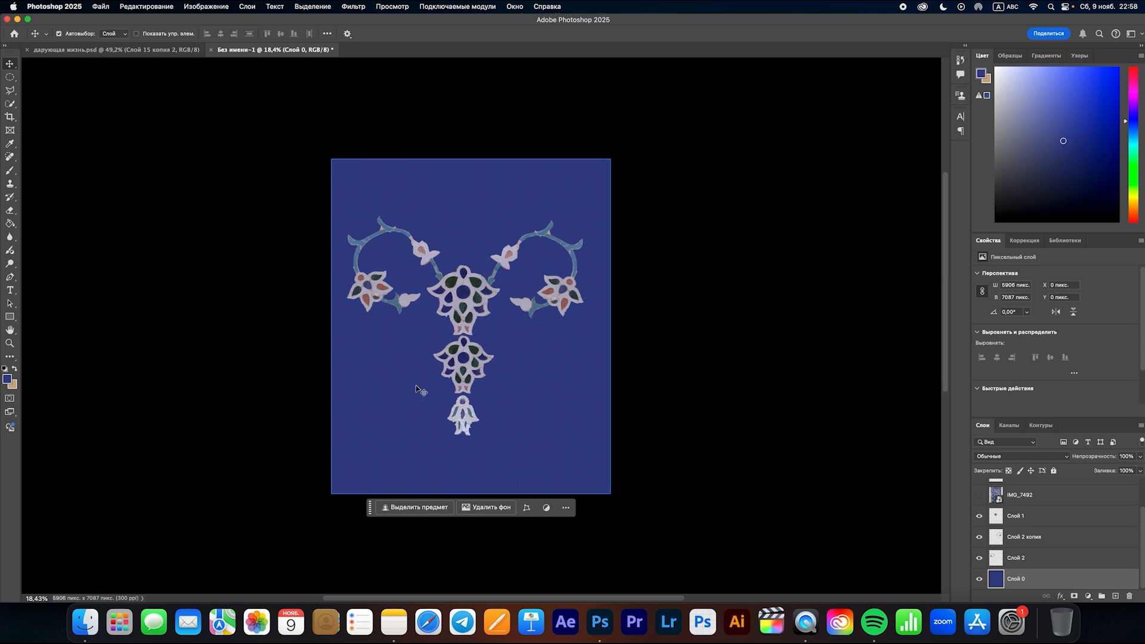
pyautogui.scroll(3, 480, 325)
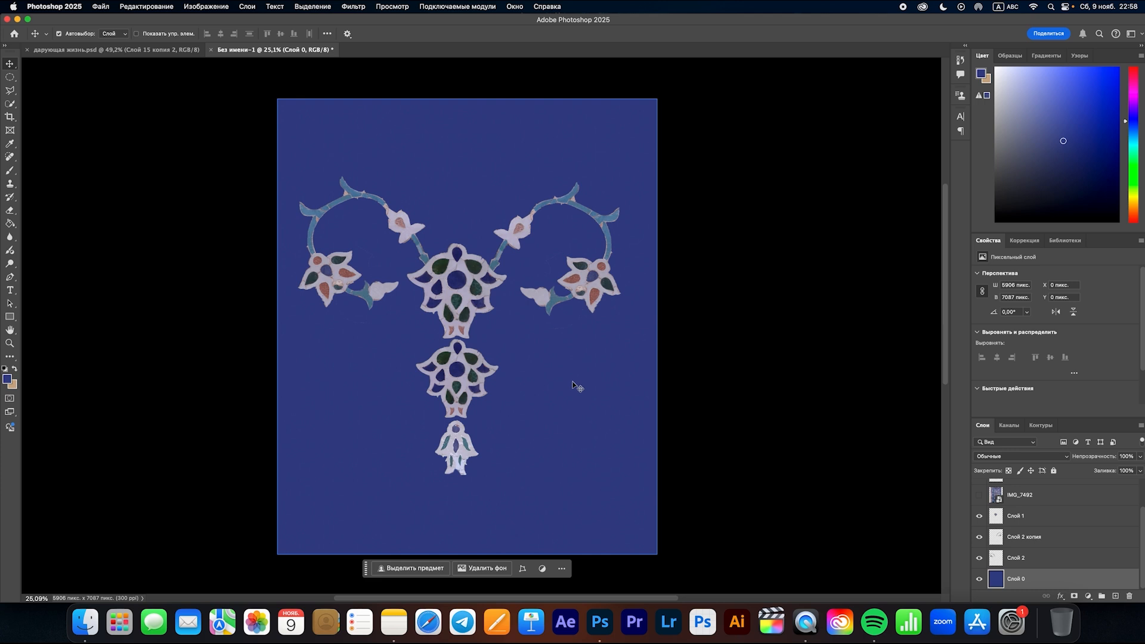
pyautogui.scroll(-2, 481, 325)
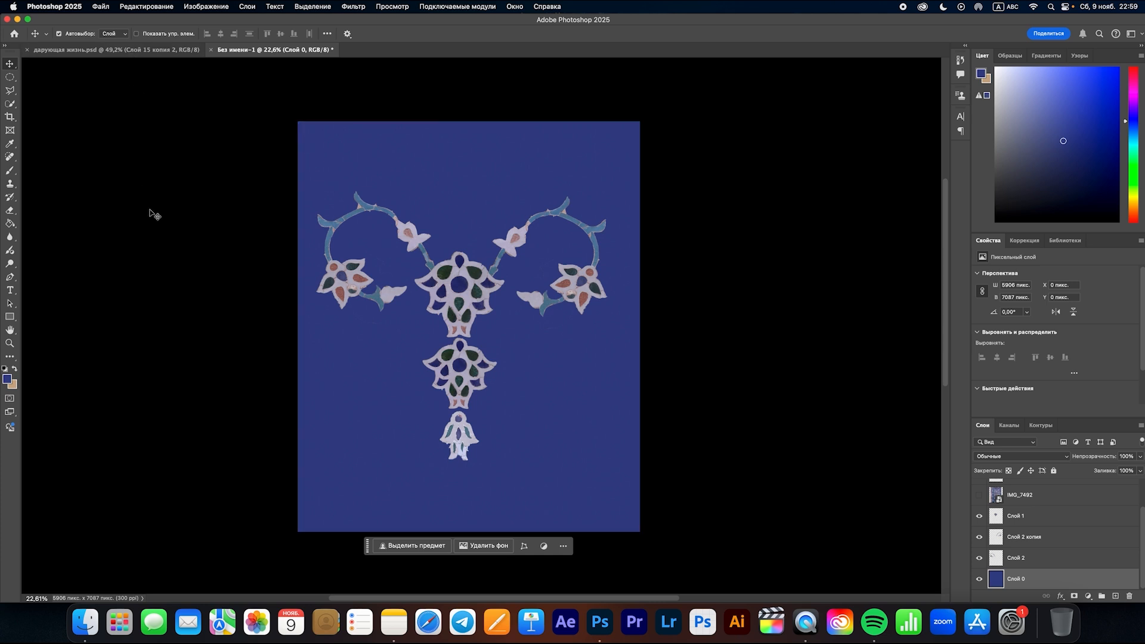
pyautogui.click(85, 622)
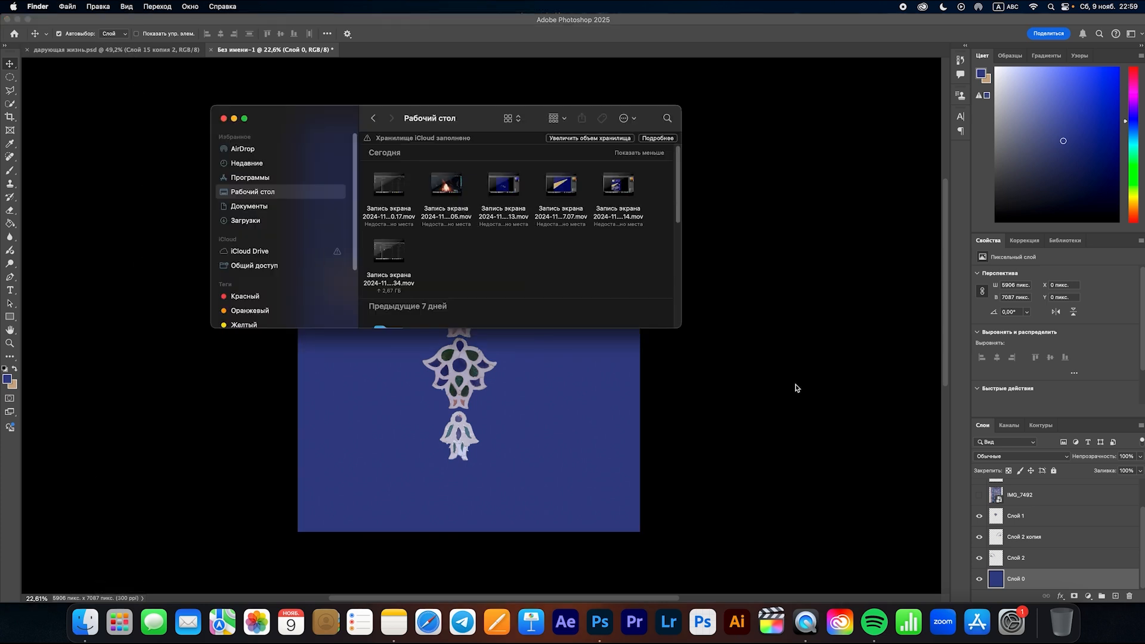
pyautogui.click(798, 388)
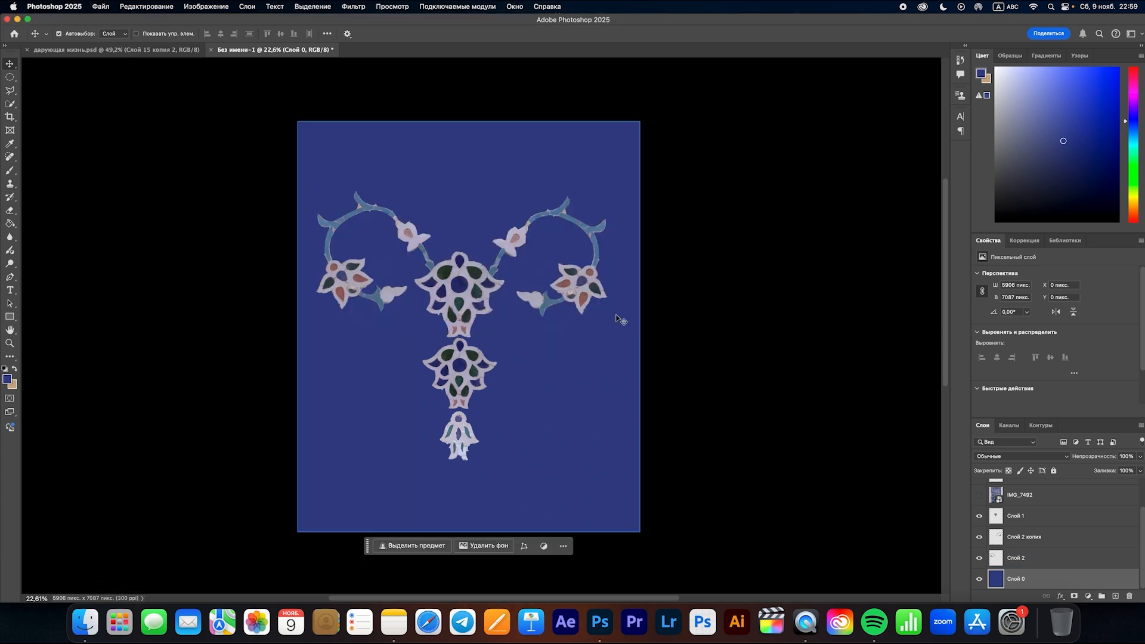